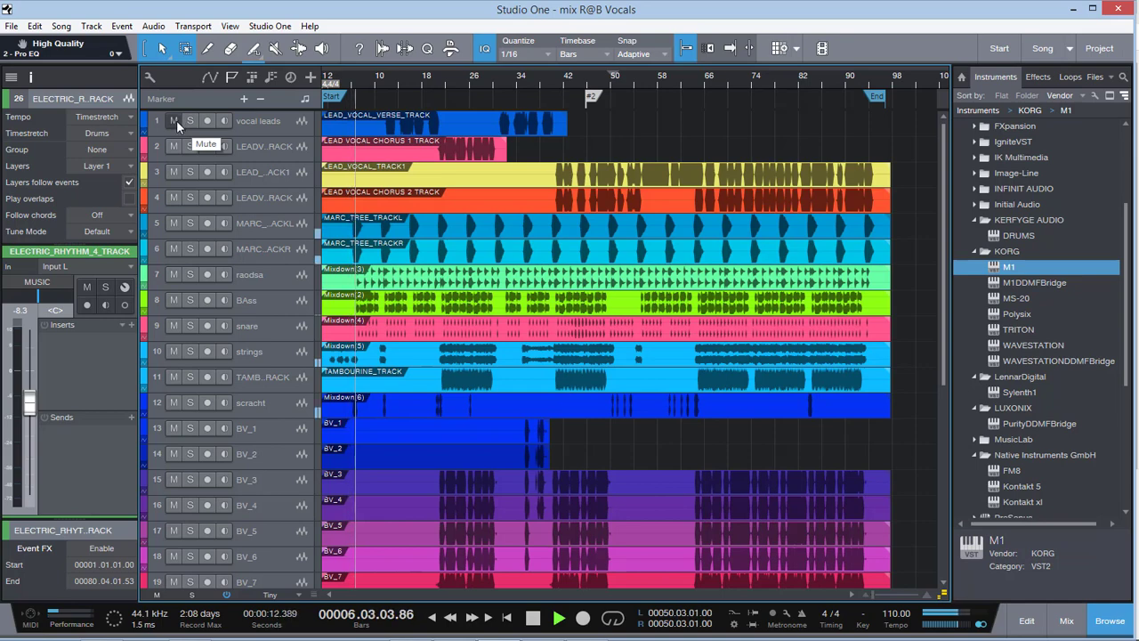
Mute the vocal leads and lead vocal chorus 1 tracks while the song plays
click(176, 120)
click(175, 146)
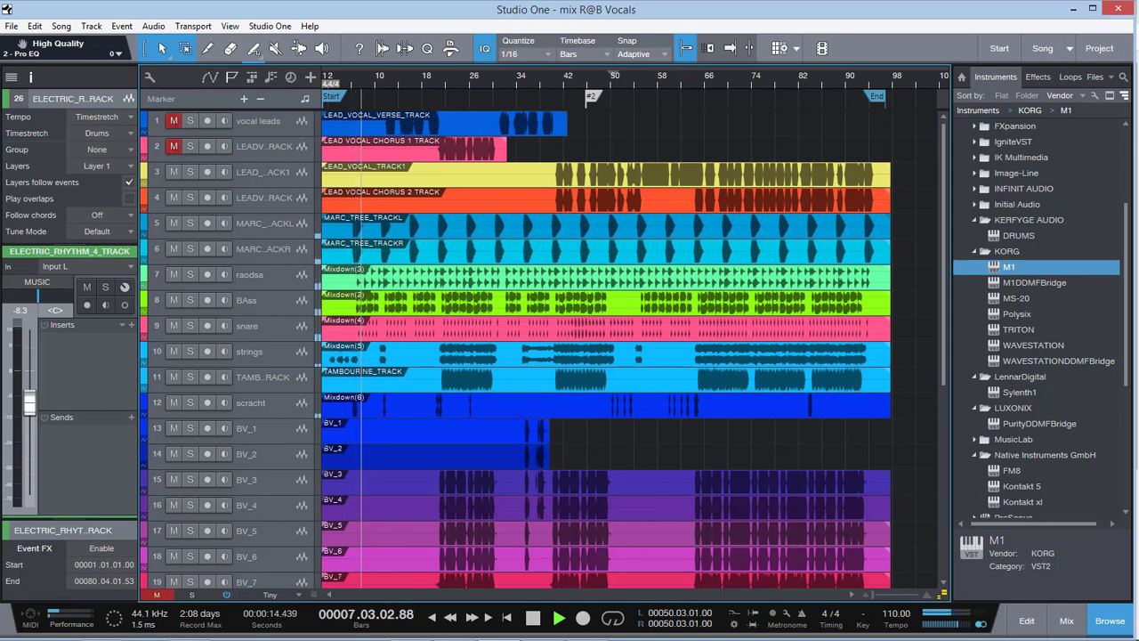
Switch to Chrome to view the pristine productions YouTube channel page, and return to Studio One
mouse_move(454, 628)
click(475, 500)
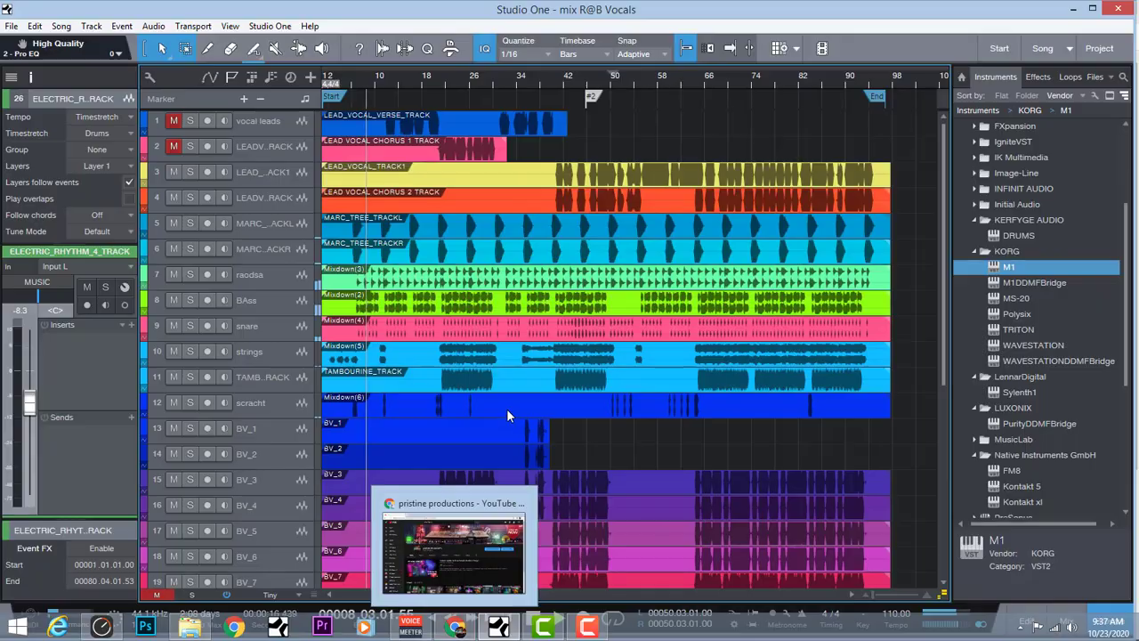
mouse_move(459, 628)
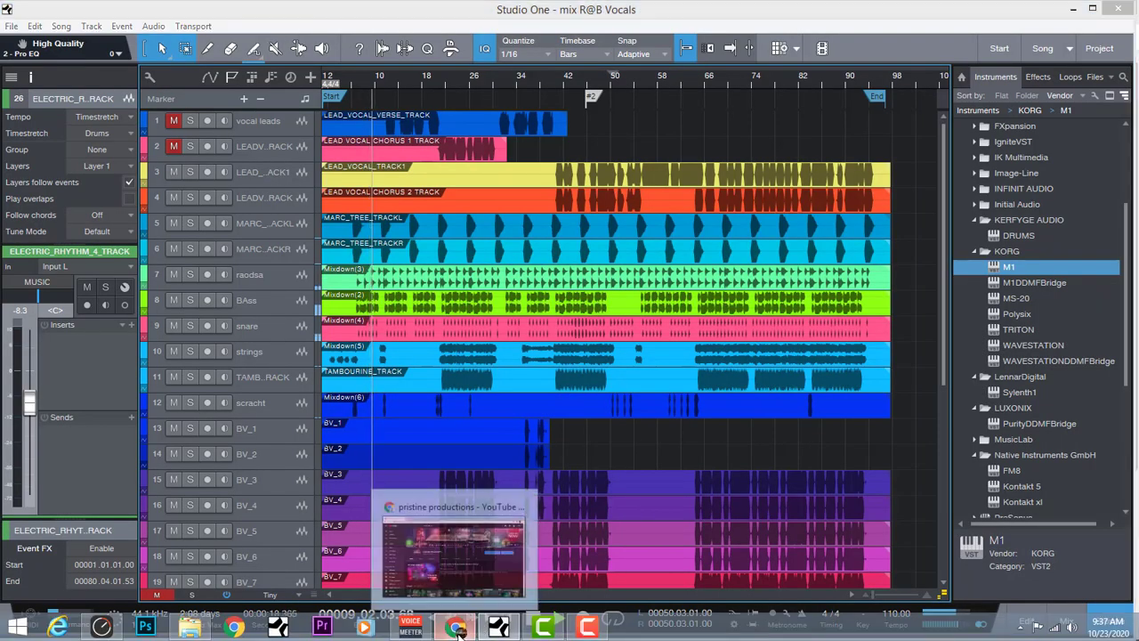
click(455, 503)
mouse_move(580, 626)
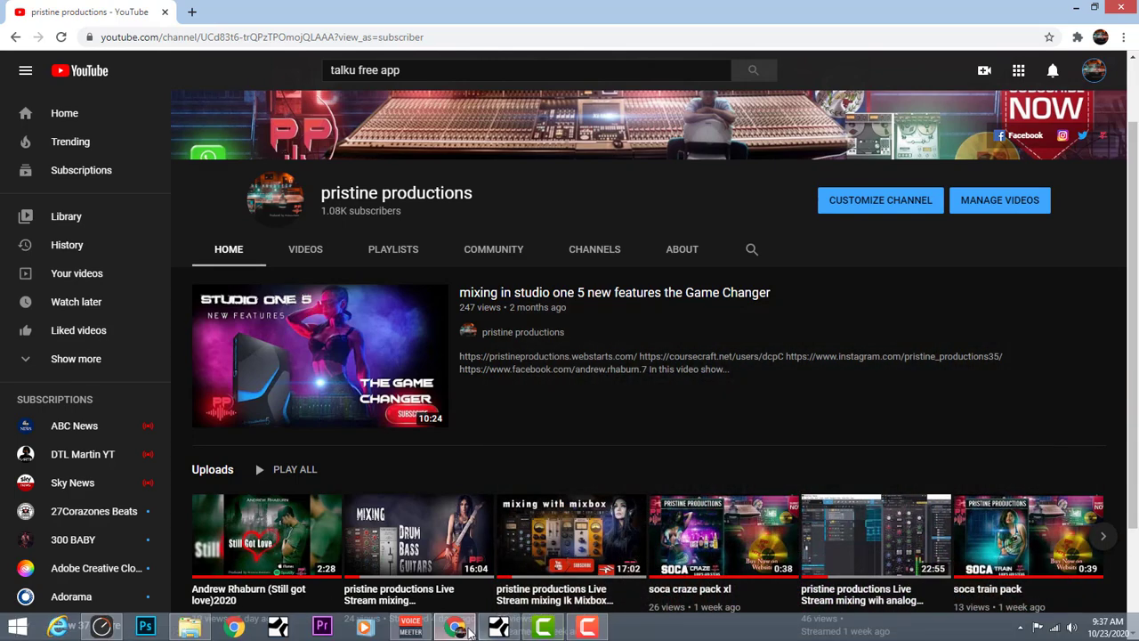
click(503, 628)
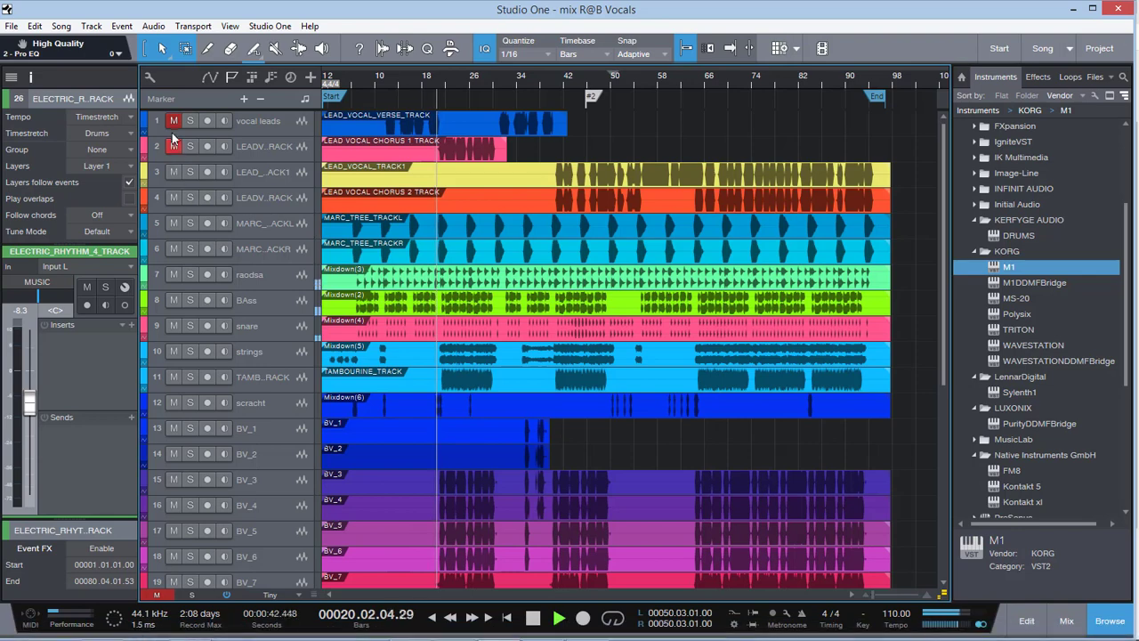
Lower the volume of the lead vocal chorus 1 track to -2.9 dB
click(268, 143)
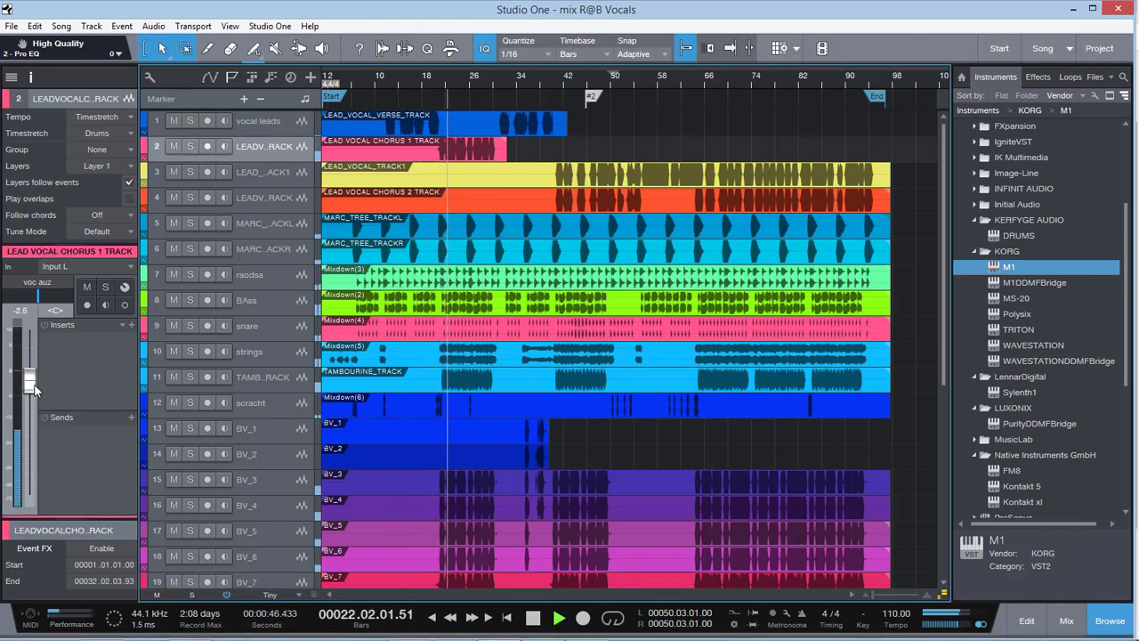
drag(29, 381, 34, 389)
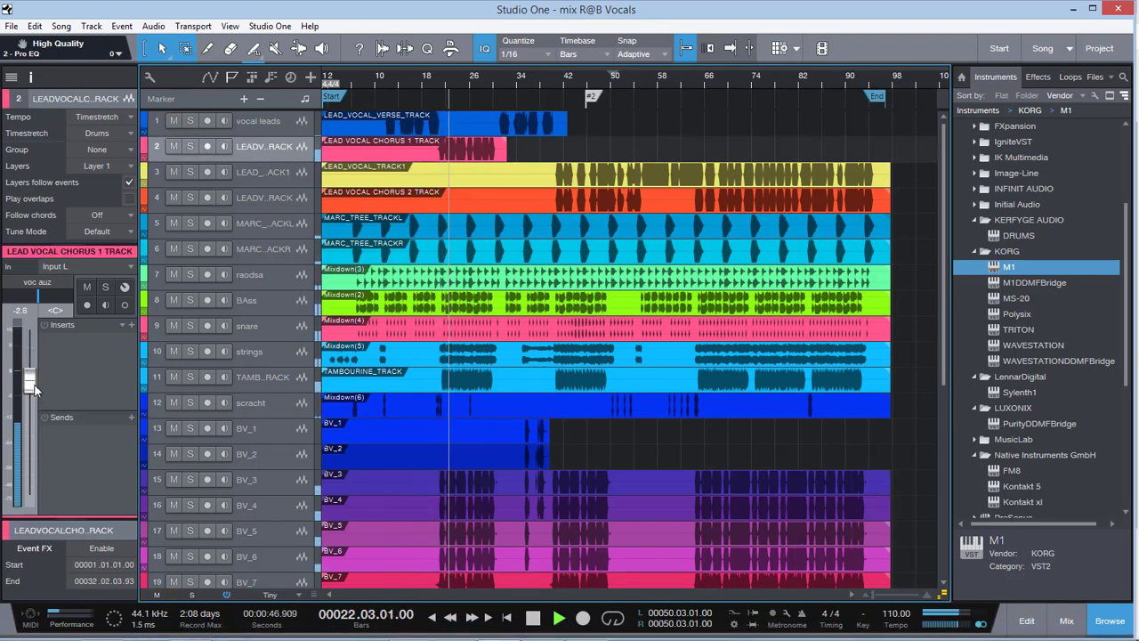
Mute the vocal leads and lead vocal chorus 1 tracks to hear the song without them, and unmute both
click(175, 147)
click(172, 121)
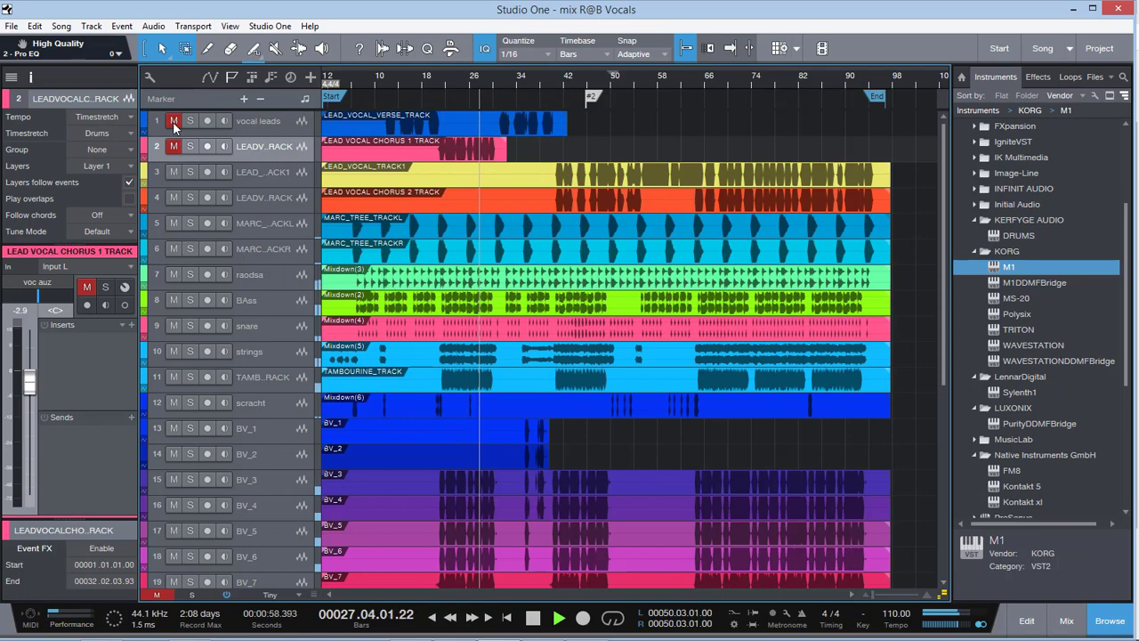
scroll(563, 334, down, 3)
scroll(563, 333, down, 5)
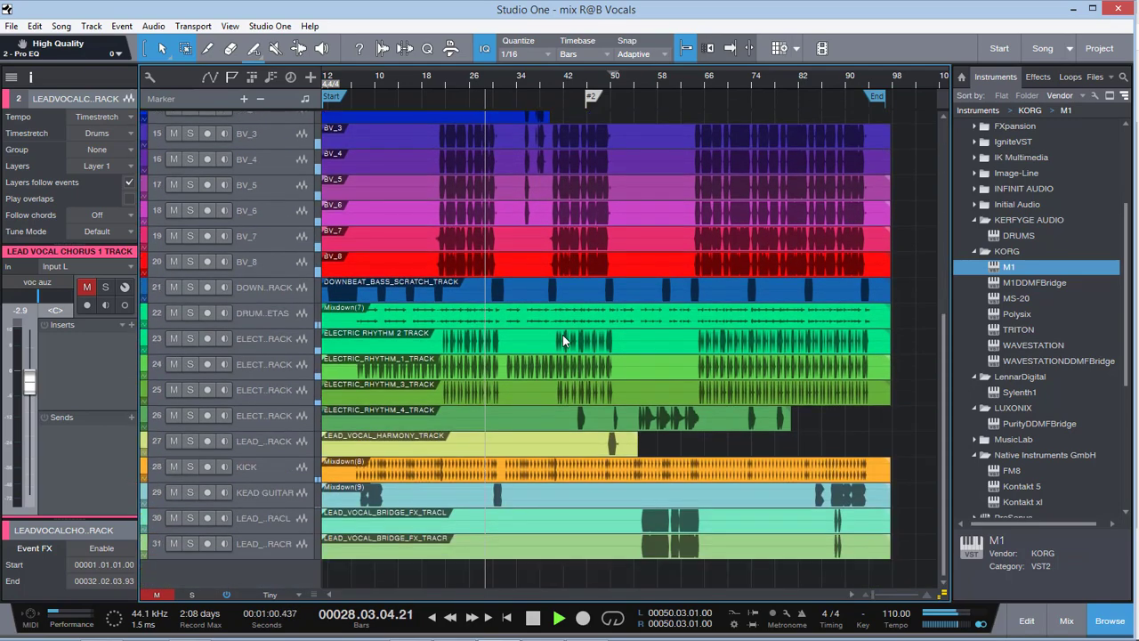
scroll(563, 334, up, 7)
scroll(562, 334, up, 1)
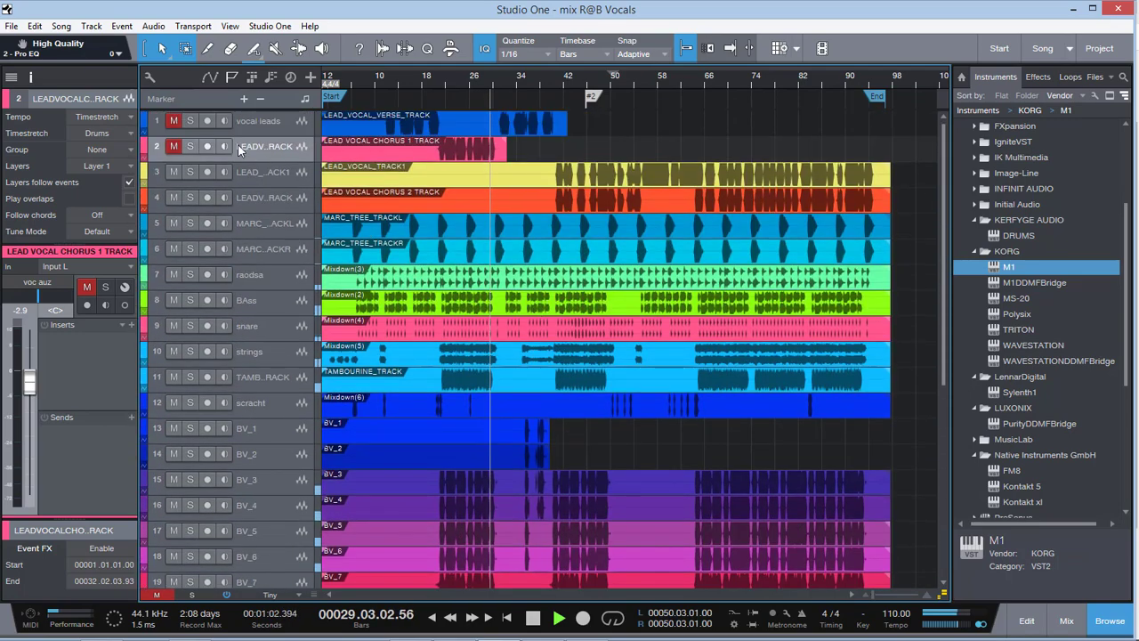
click(174, 146)
click(174, 123)
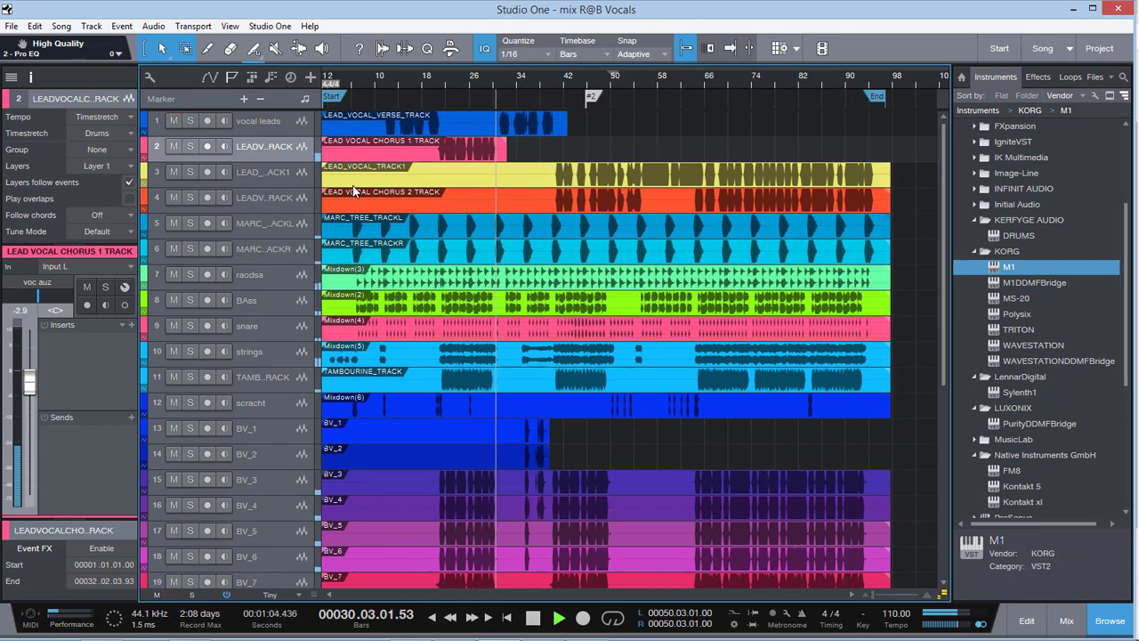
Look over the lower tracks of the arrangement and stop playback at about bar 35
scroll(637, 352, down, 3)
scroll(636, 351, down, 3)
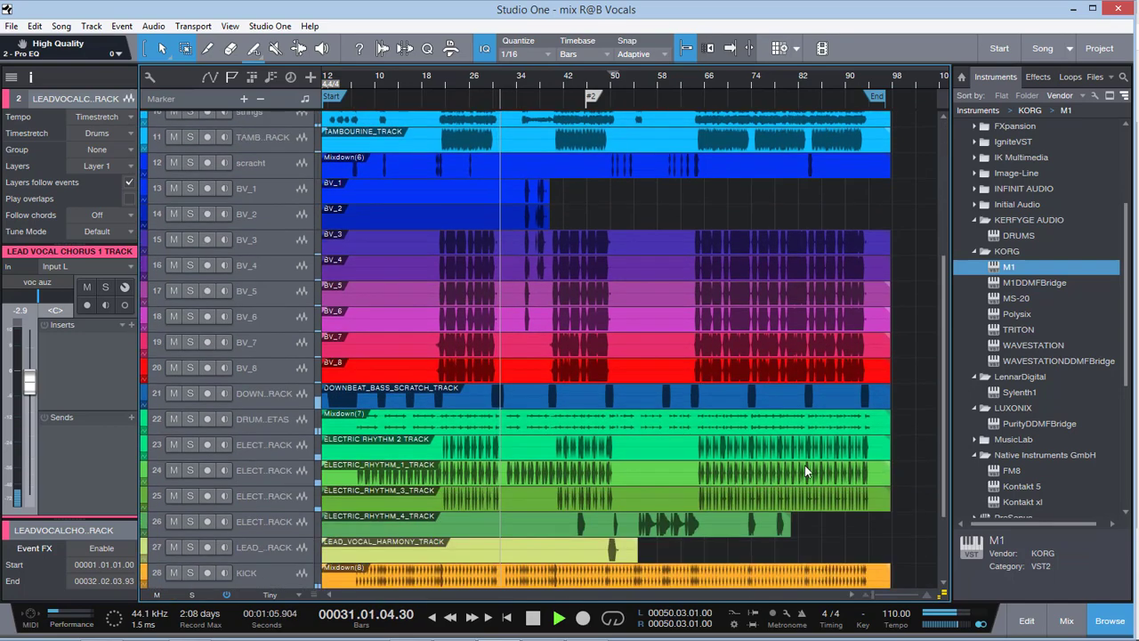
click(875, 603)
click(873, 601)
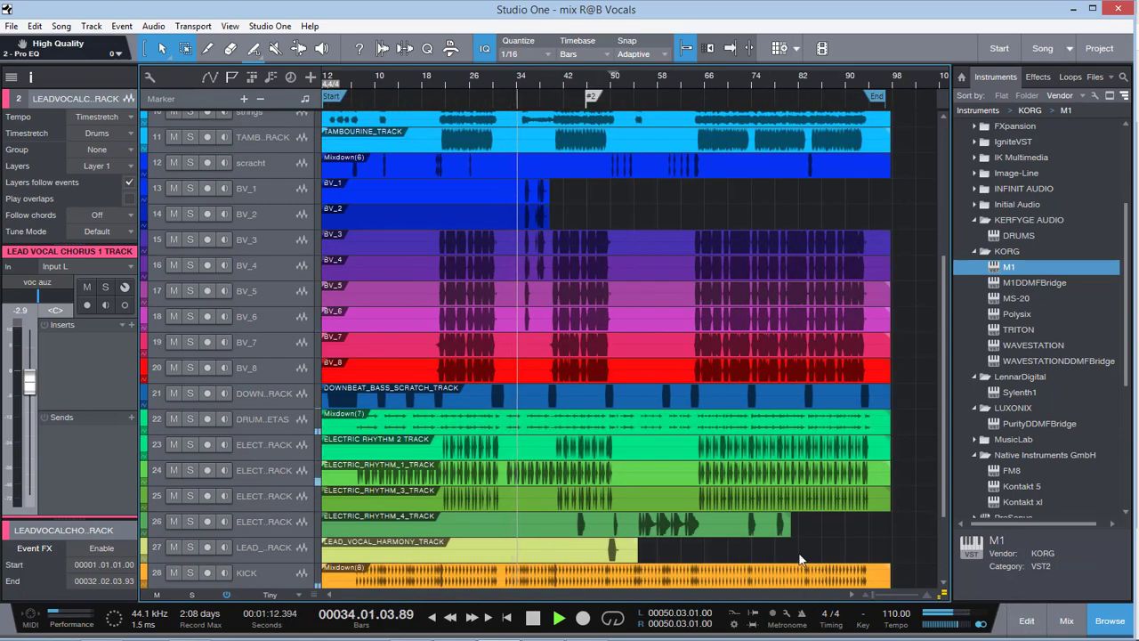
key(space)
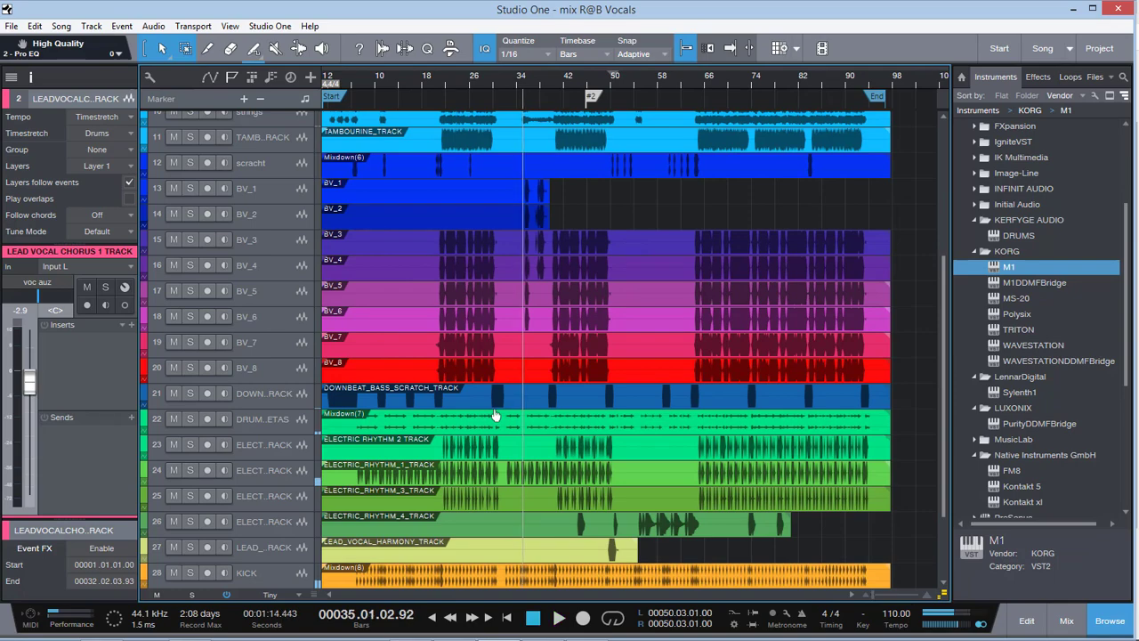
Examine the track list from the lead vocals through the bass, backing vocals, downbeat scratch and electric rhythm tracks
drag(938, 438, 948, 218)
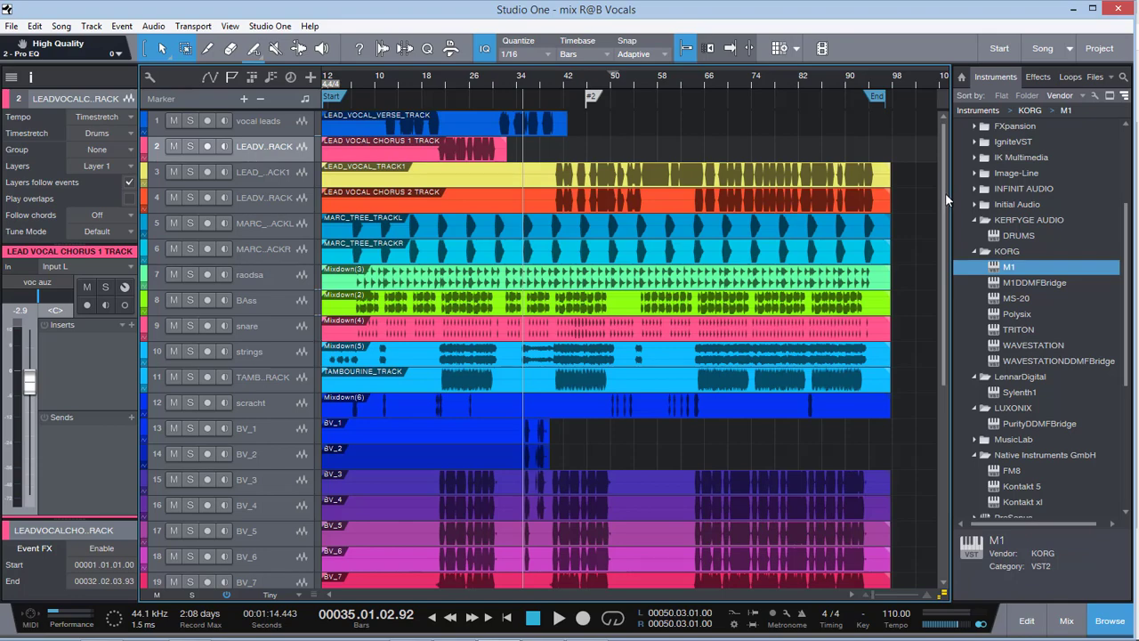
mouse_move(945, 249)
mouse_down()
mouse_move(945, 386)
mouse_move(943, 232)
mouse_up()
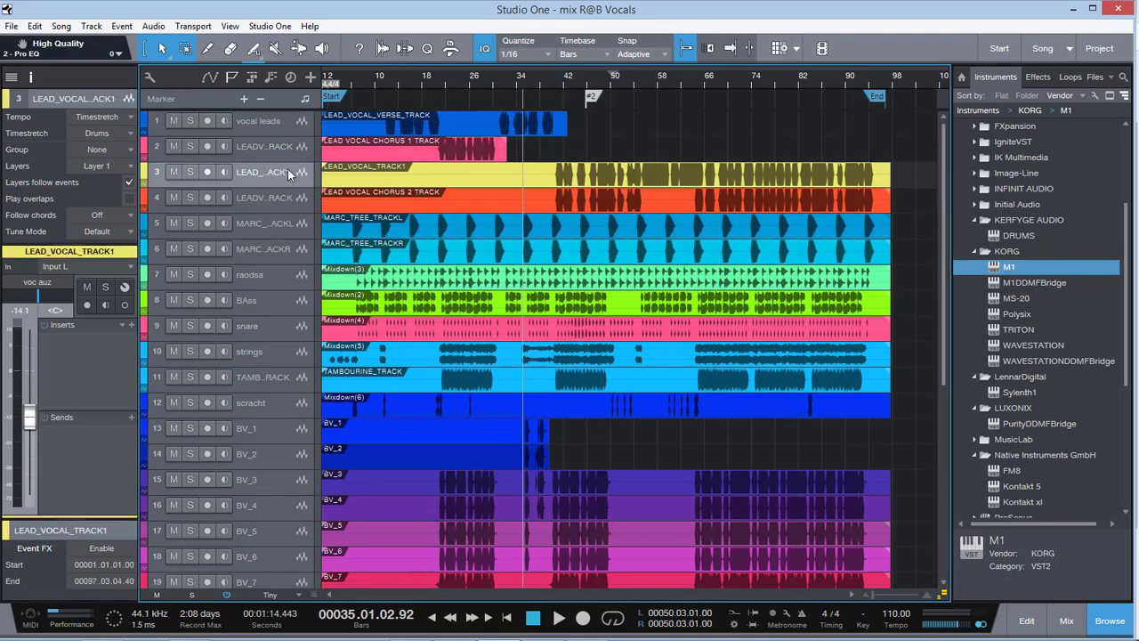
click(268, 304)
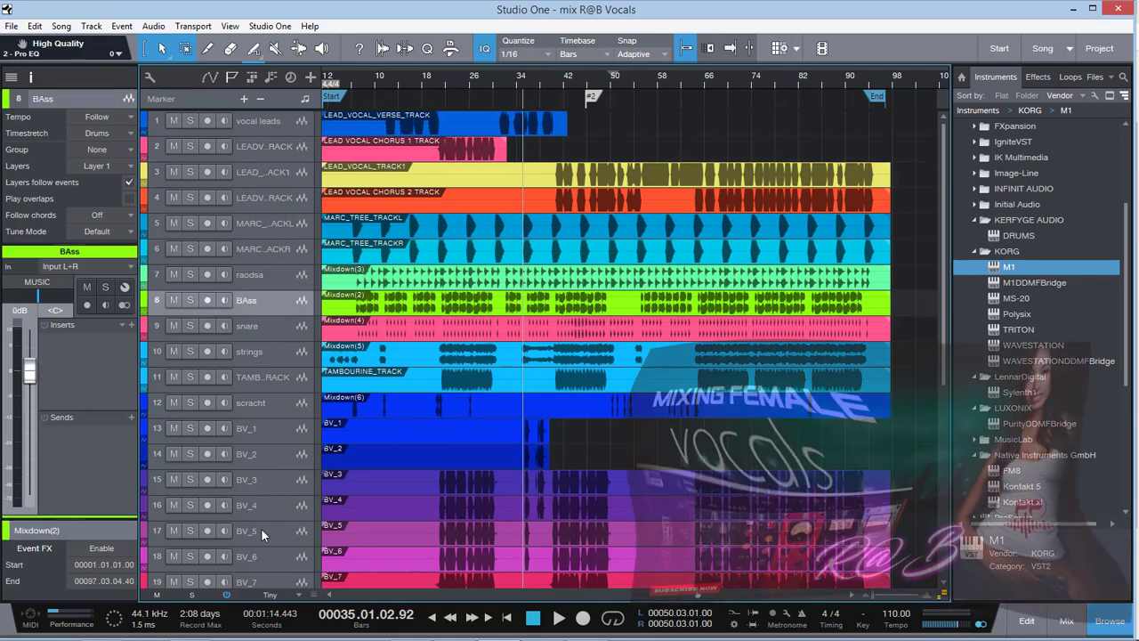
scroll(263, 534, down, 2)
click(295, 560)
scroll(258, 471, down, 4)
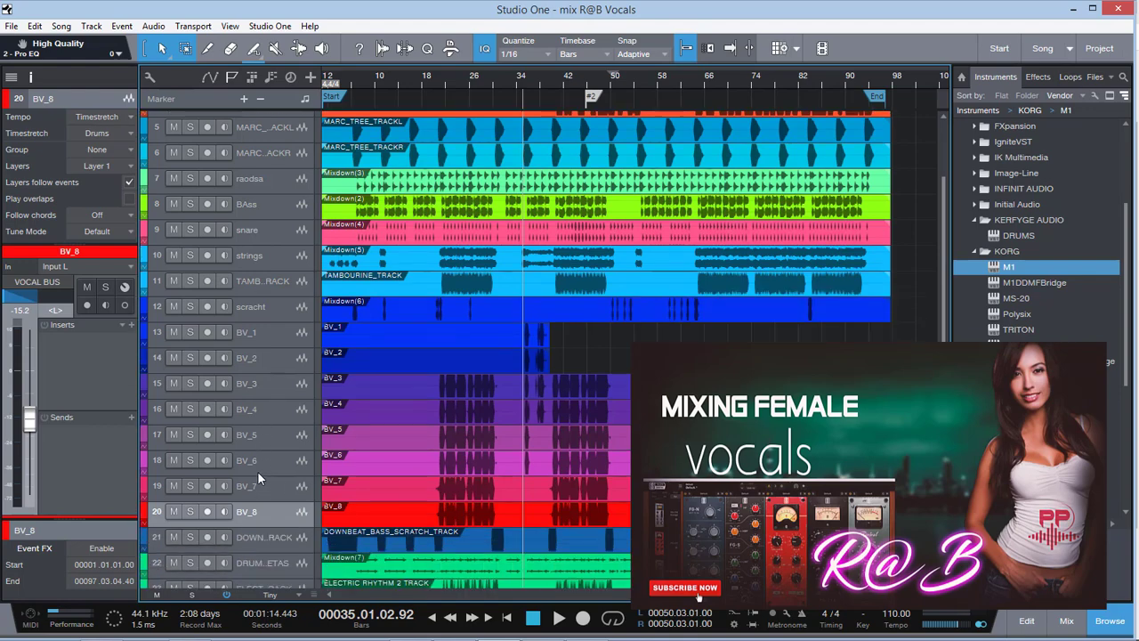
click(276, 499)
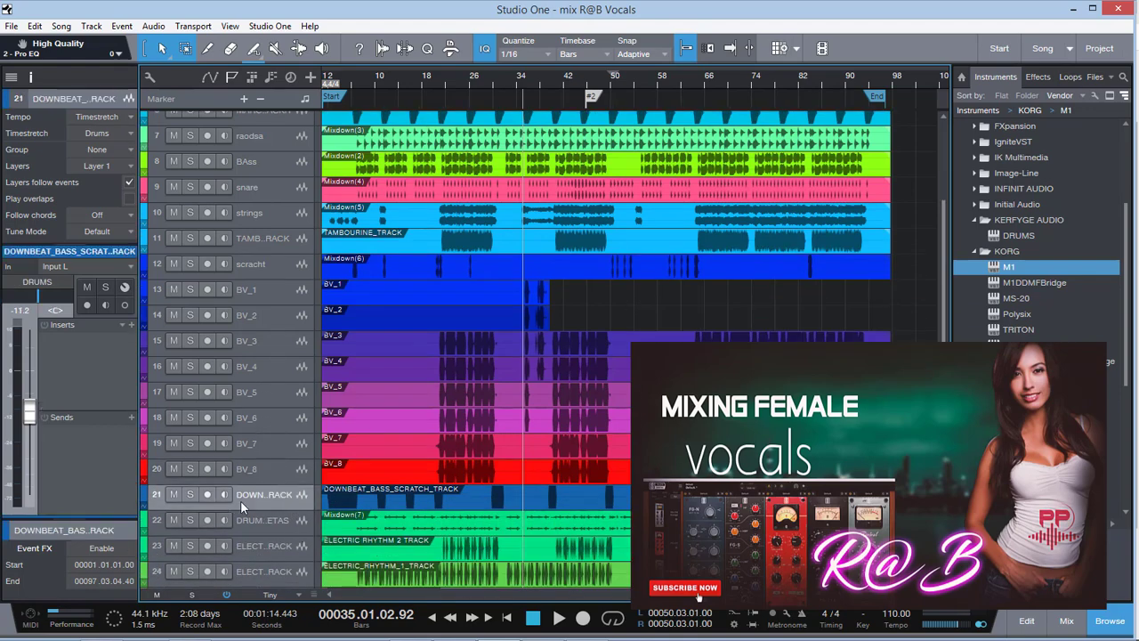
scroll(295, 520, down, 6)
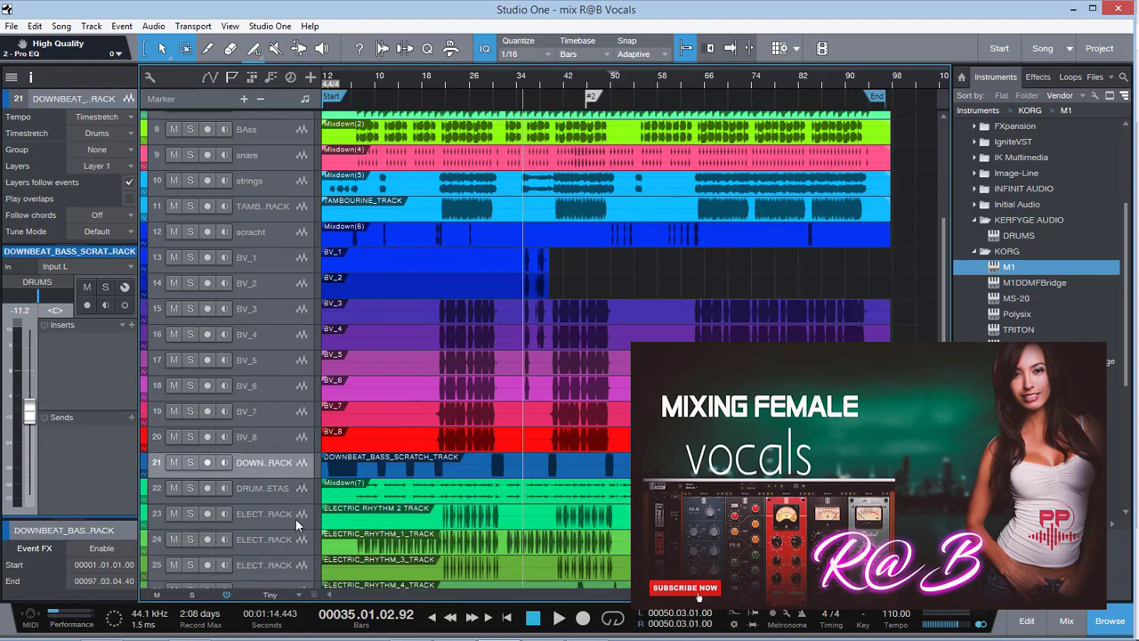
scroll(276, 460, down, 2)
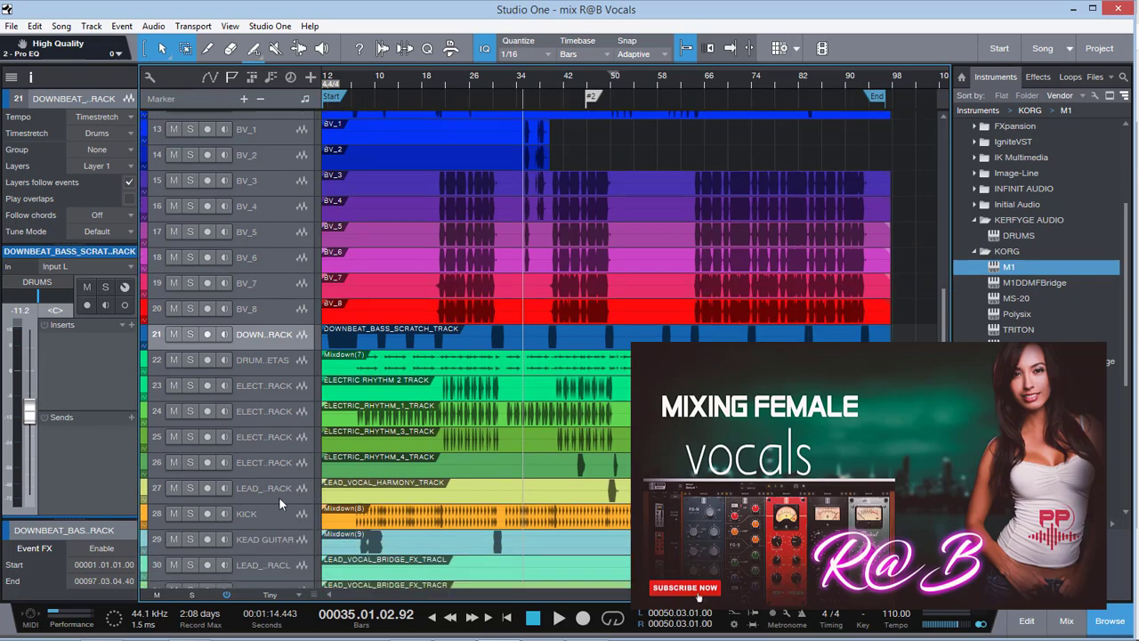
scroll(412, 221, up, 14)
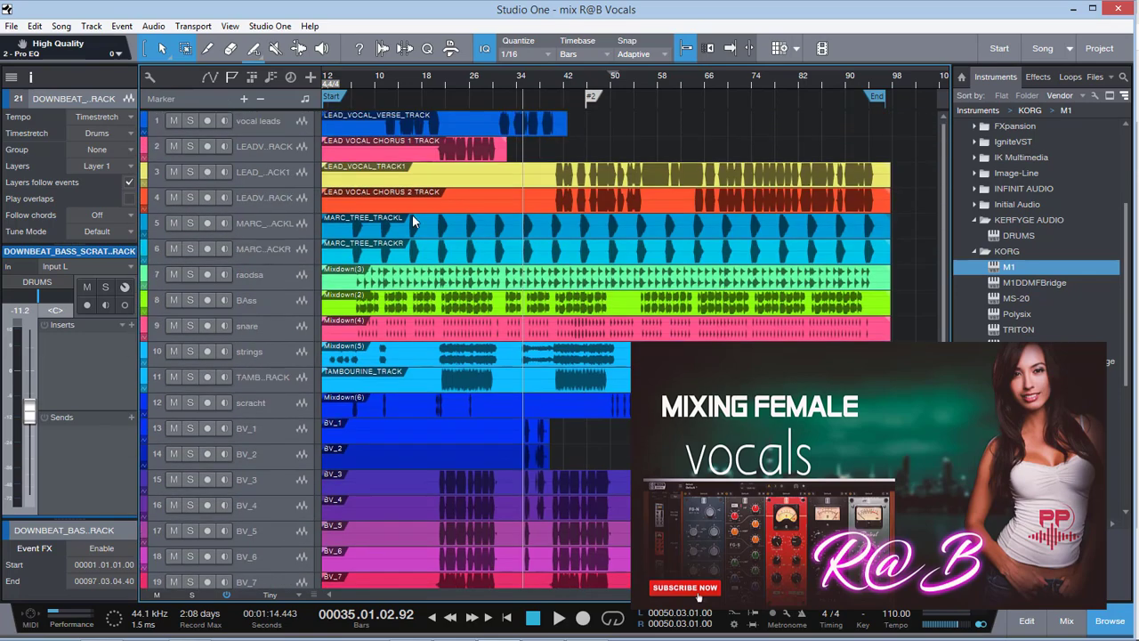
Place the playhead at bar 4 and inspect the vocal leads, chorus 1, LEAD_VOCAL_TRACK1 and MARC_TREE_TRACKL channels
click(343, 82)
click(283, 125)
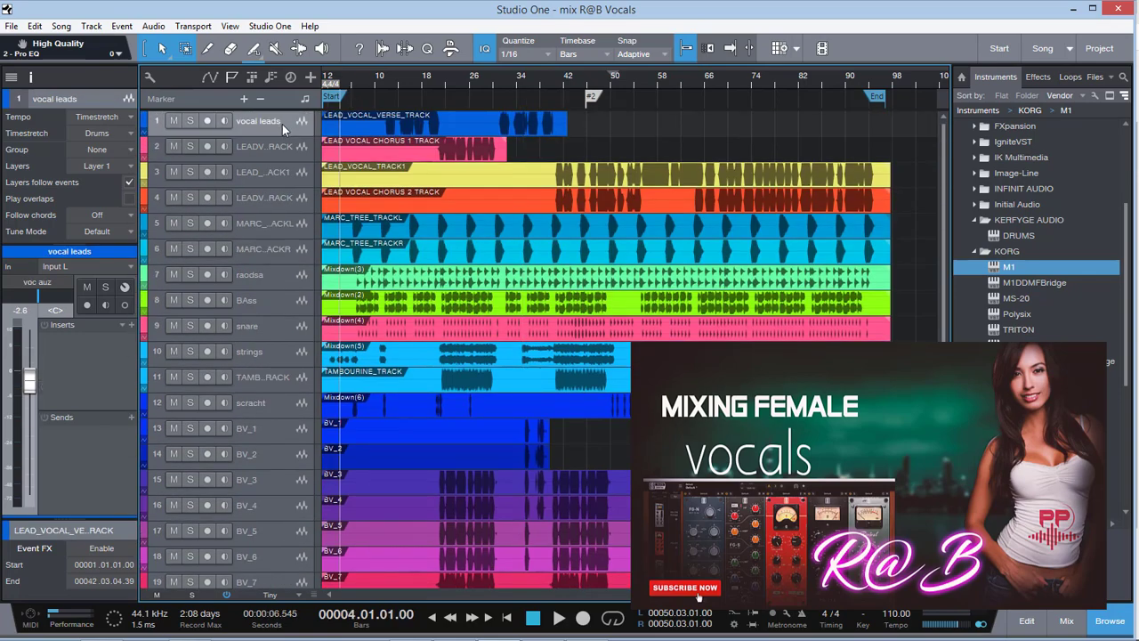
click(281, 149)
click(280, 174)
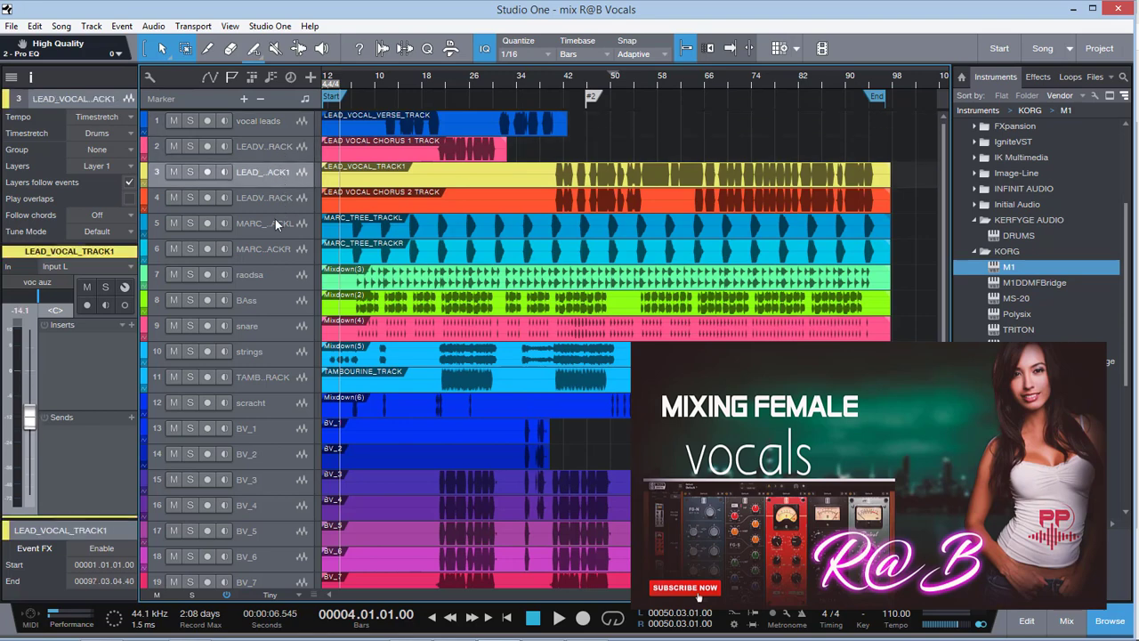
click(275, 222)
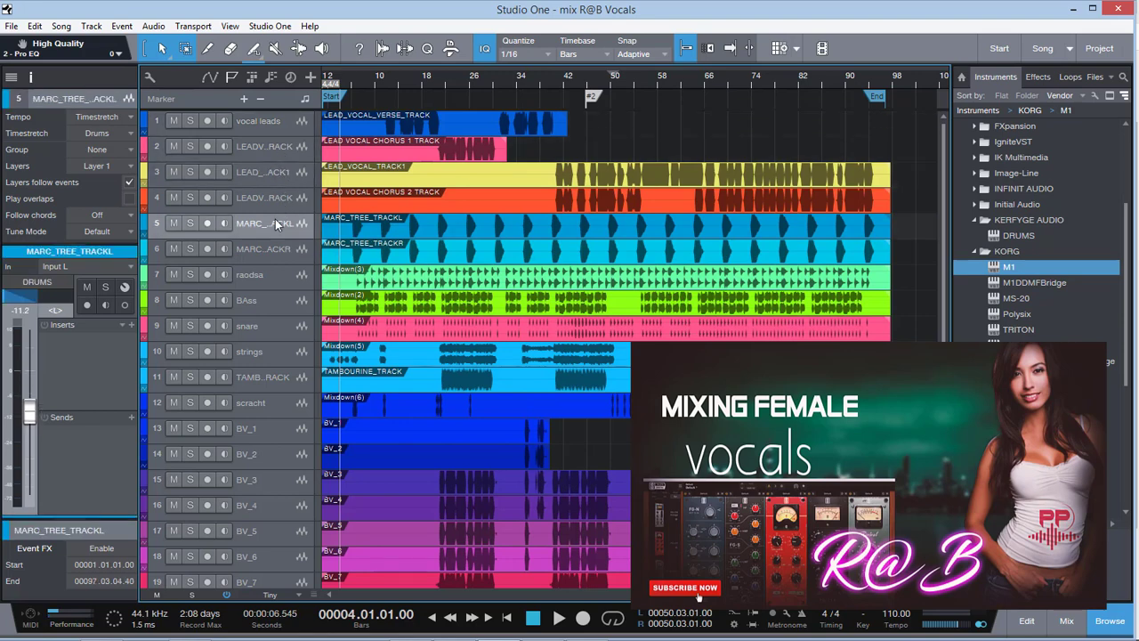
Play the song from bar 6
click(351, 79)
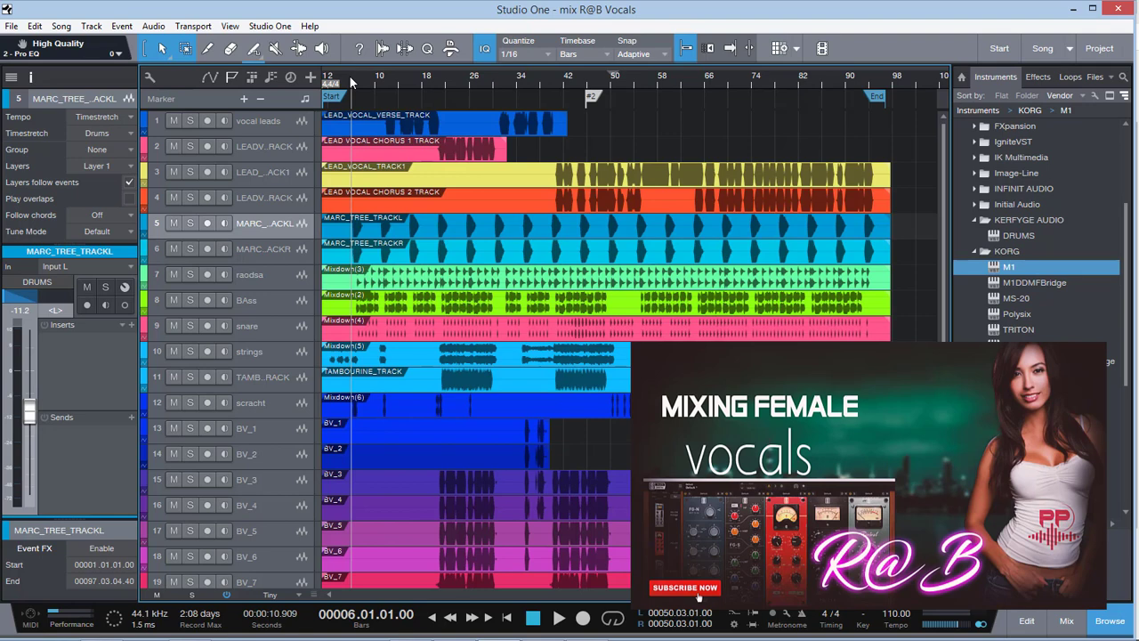
key(space)
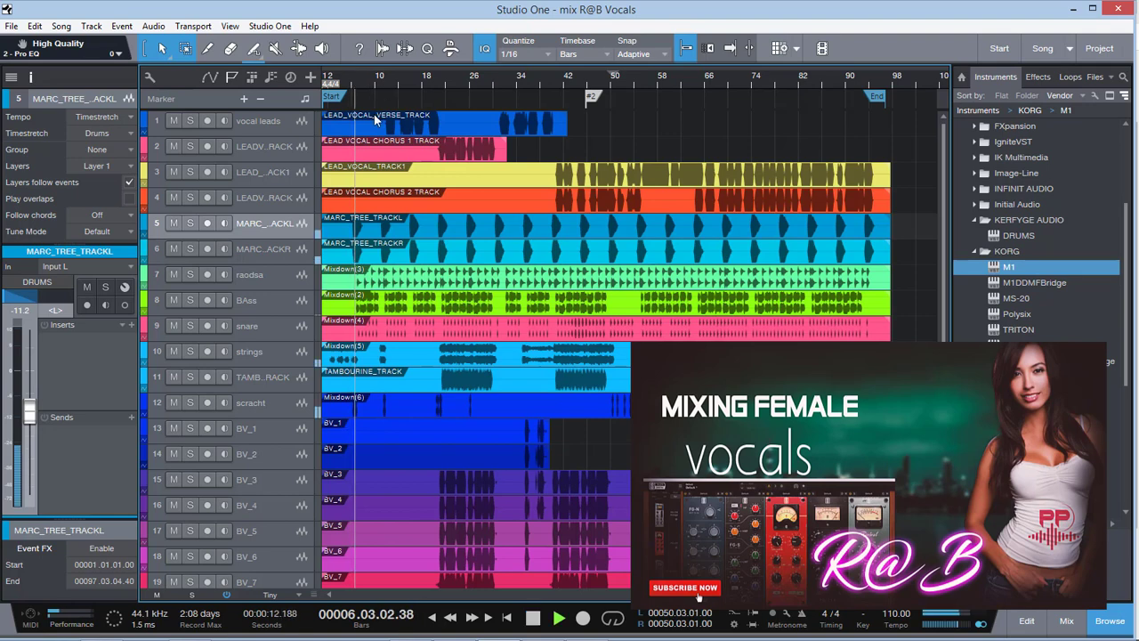
Lower the volume of the KEAD GUITAR track to -9.6 dB
scroll(316, 285, down, 5)
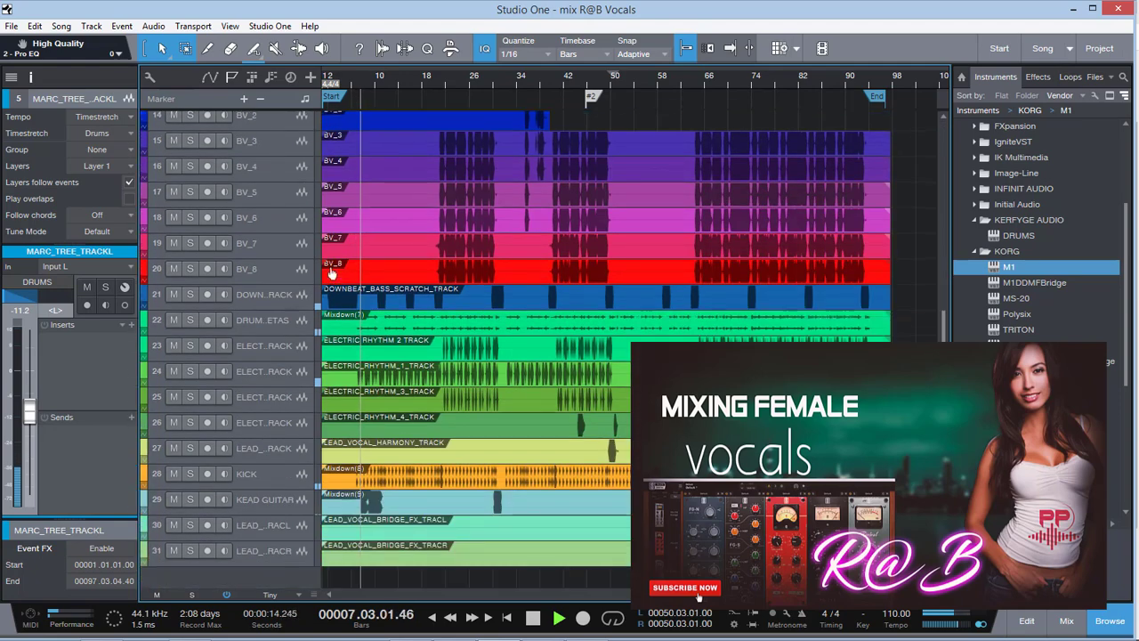
click(283, 495)
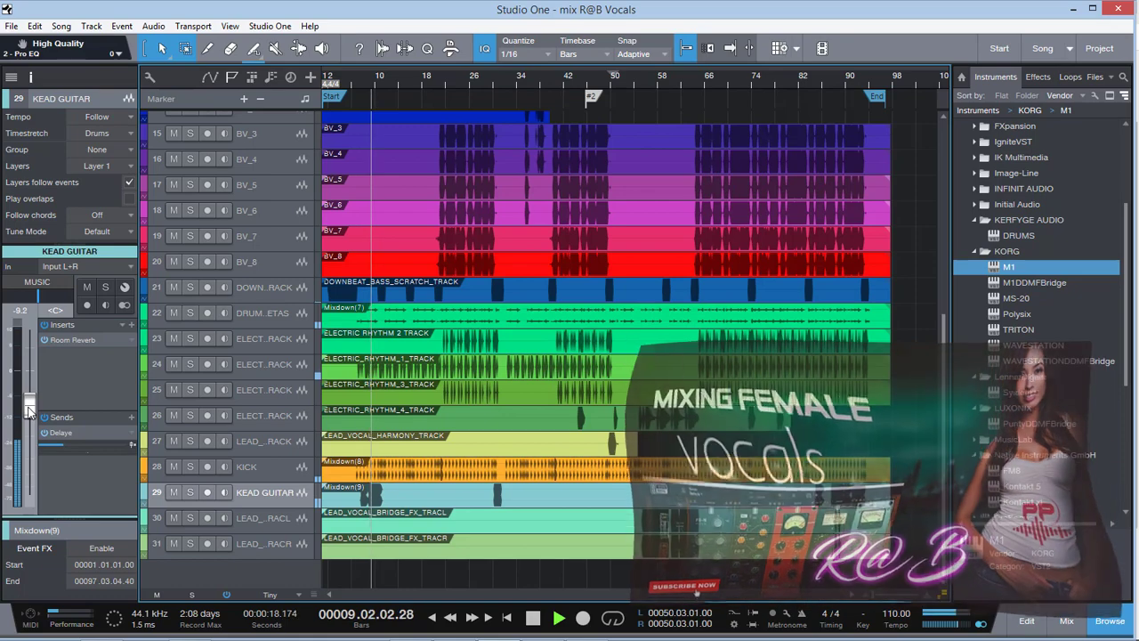
drag(29, 406, 29, 410)
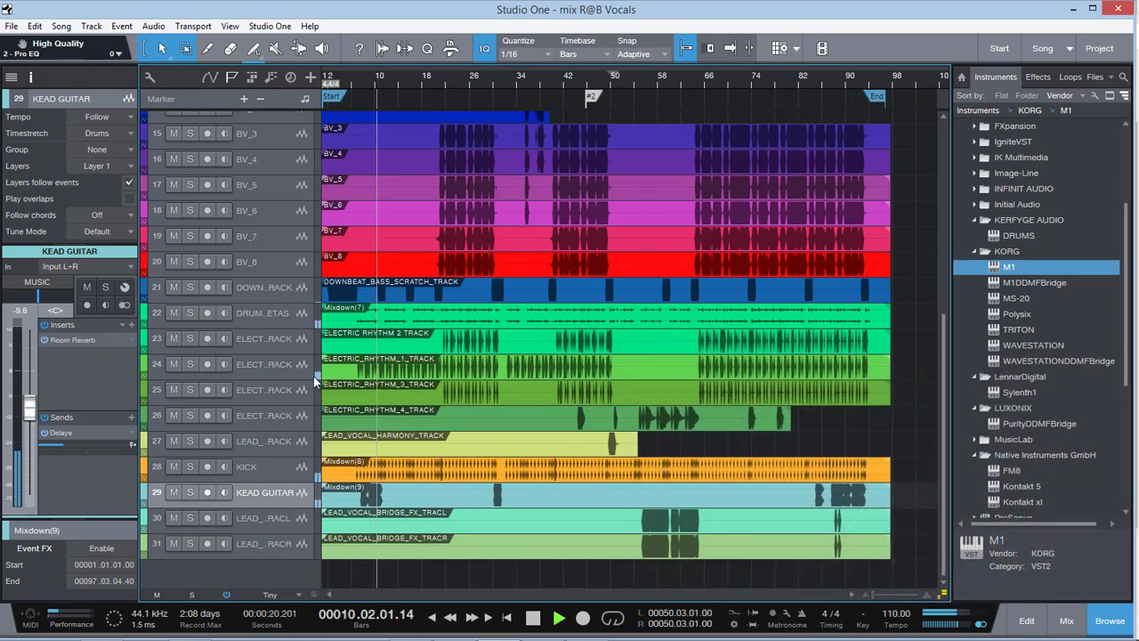
Examine the downbeat scratch and lead vocal tracks during playback, and look through the remaining tracks down to the bridge FX
click(263, 294)
scroll(331, 250, up, 5)
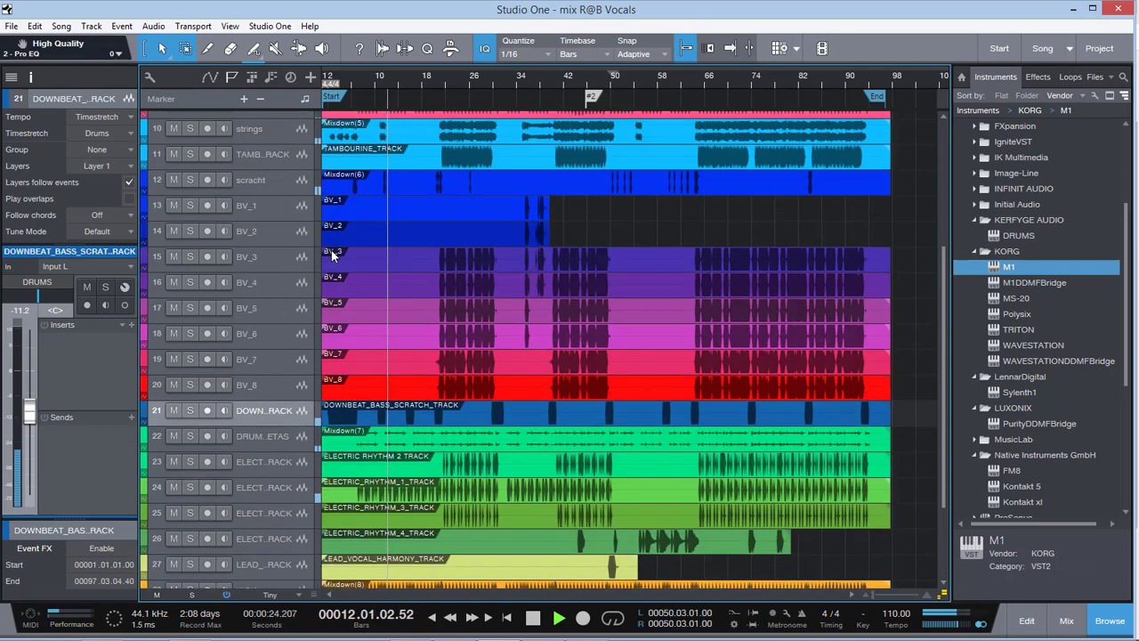
scroll(331, 250, up, 3)
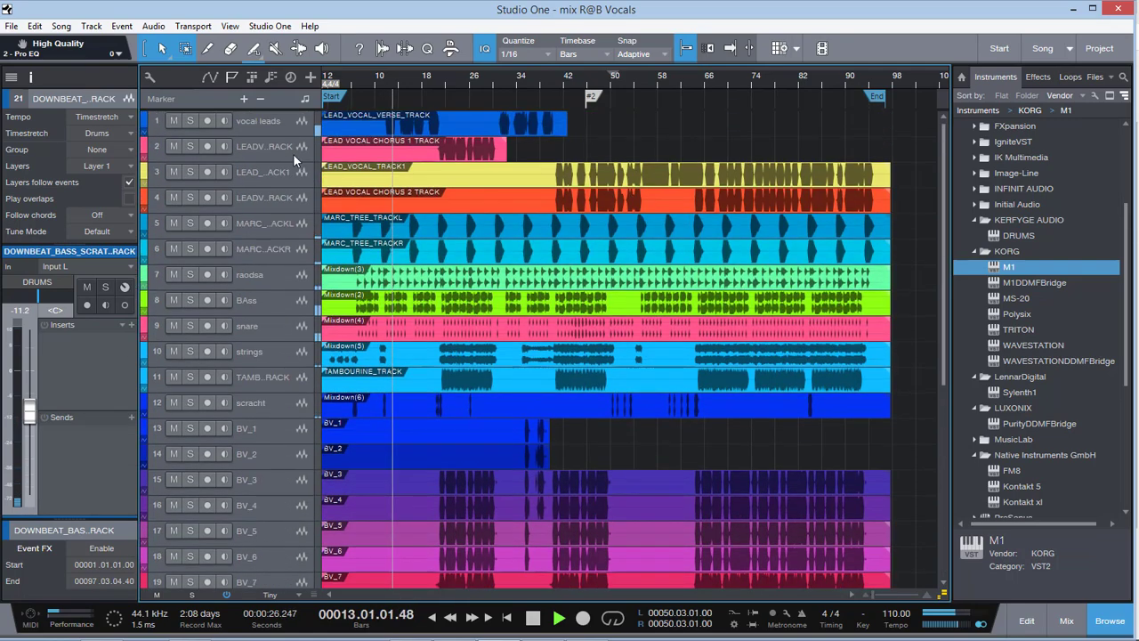
click(282, 122)
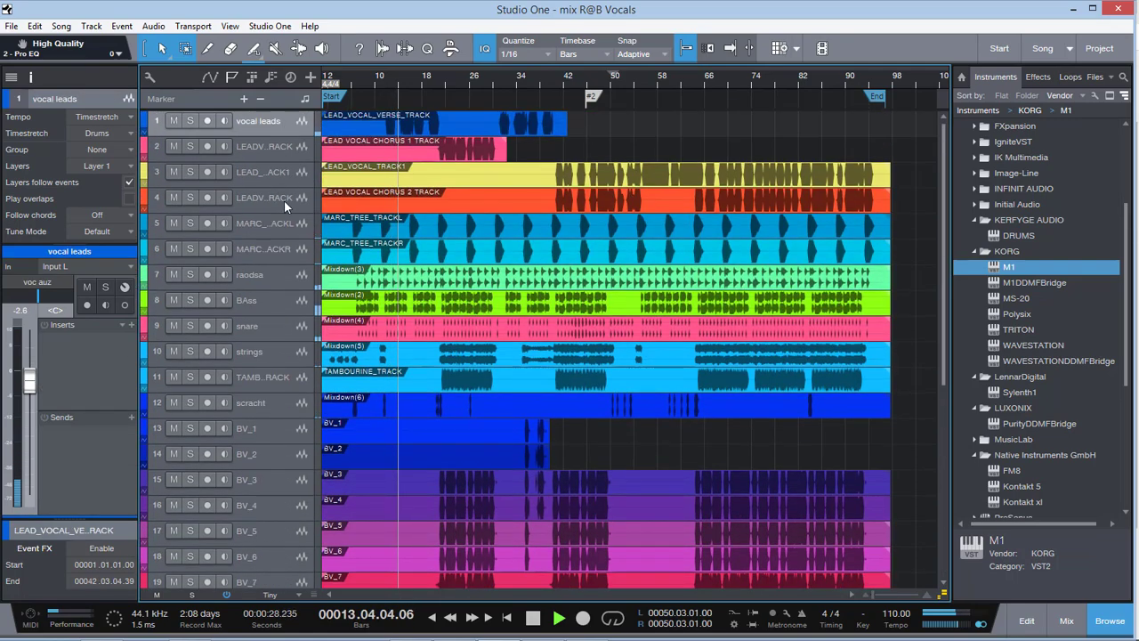
click(279, 144)
click(277, 172)
scroll(410, 334, down, 5)
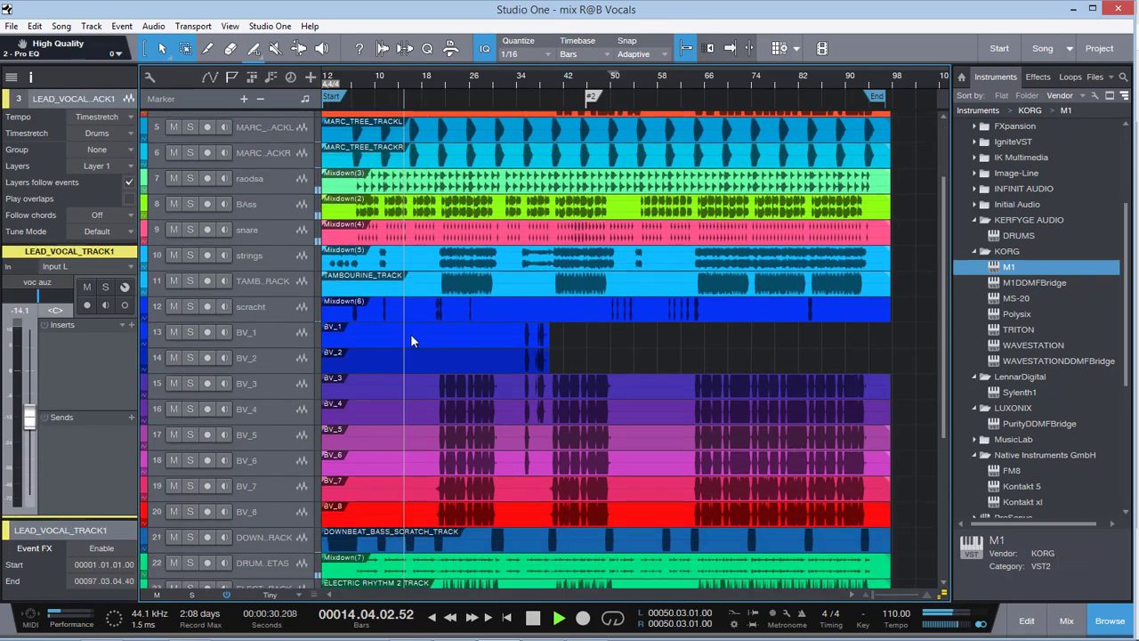
scroll(411, 334, down, 3)
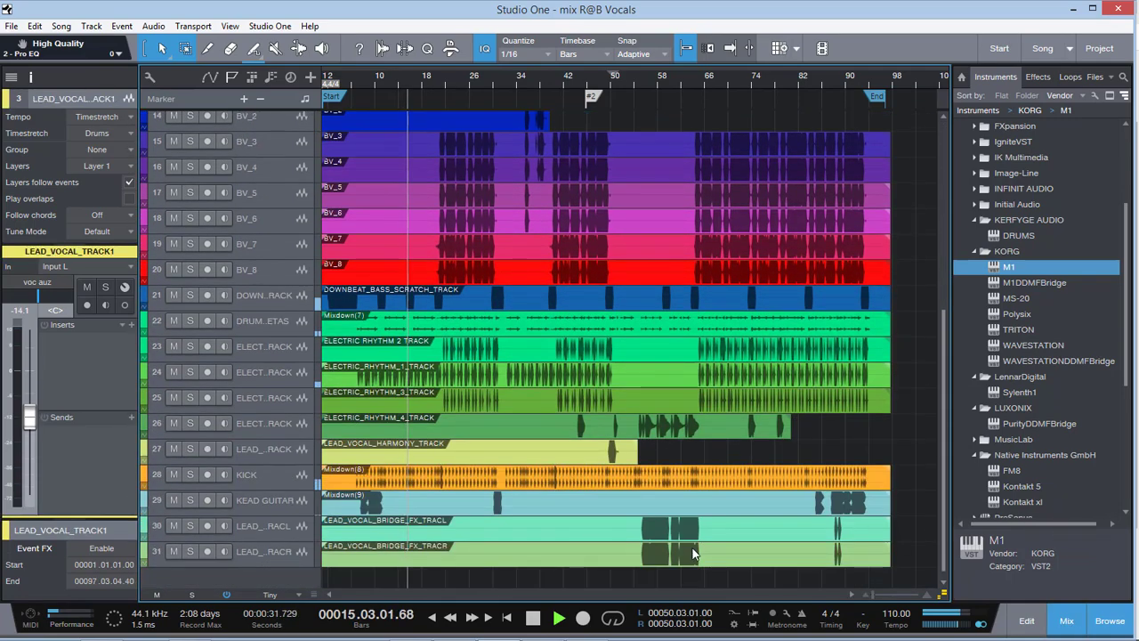
Review the bus and effects channels in the mixer console, from the voc comp channel through to VOCALS
key(F3)
scroll(801, 578, right, 8)
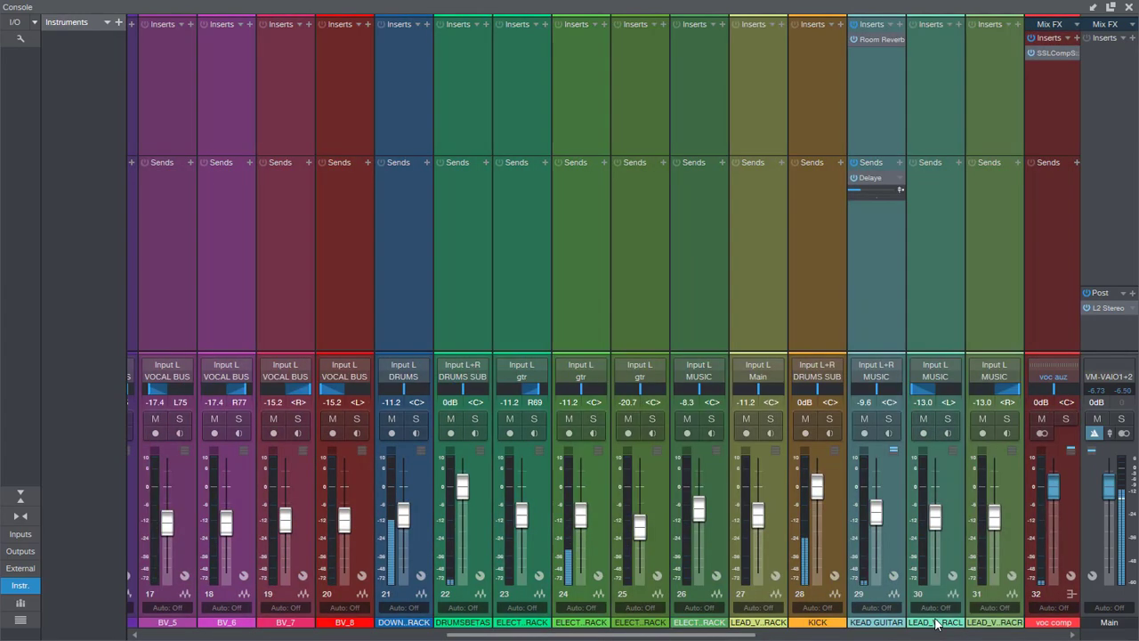
scroll(968, 620, right, 2)
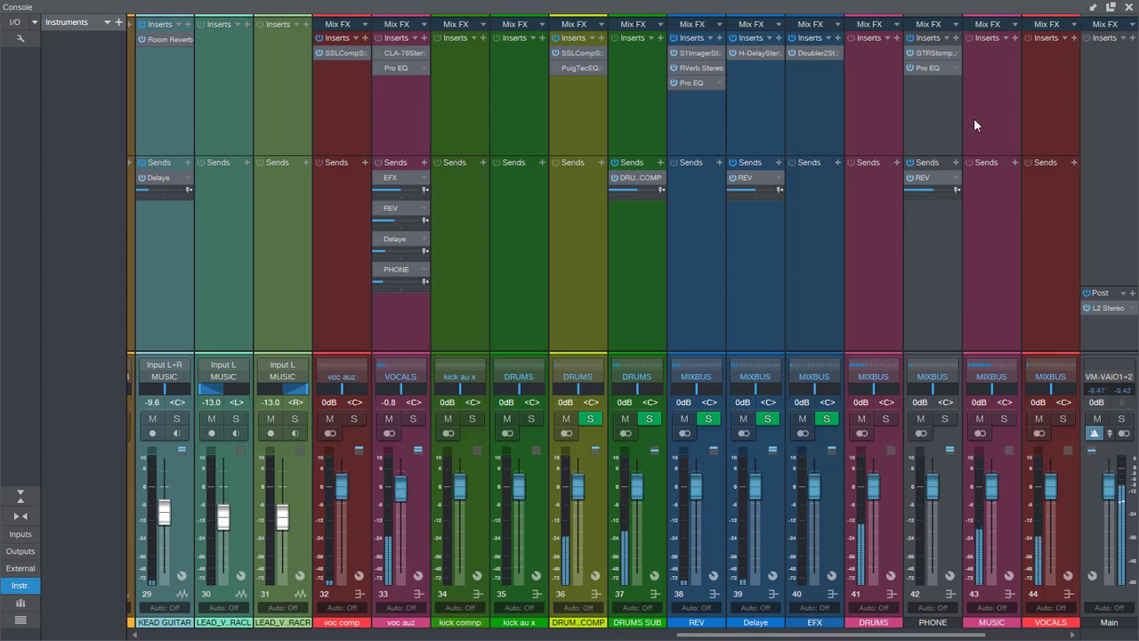
key(F3)
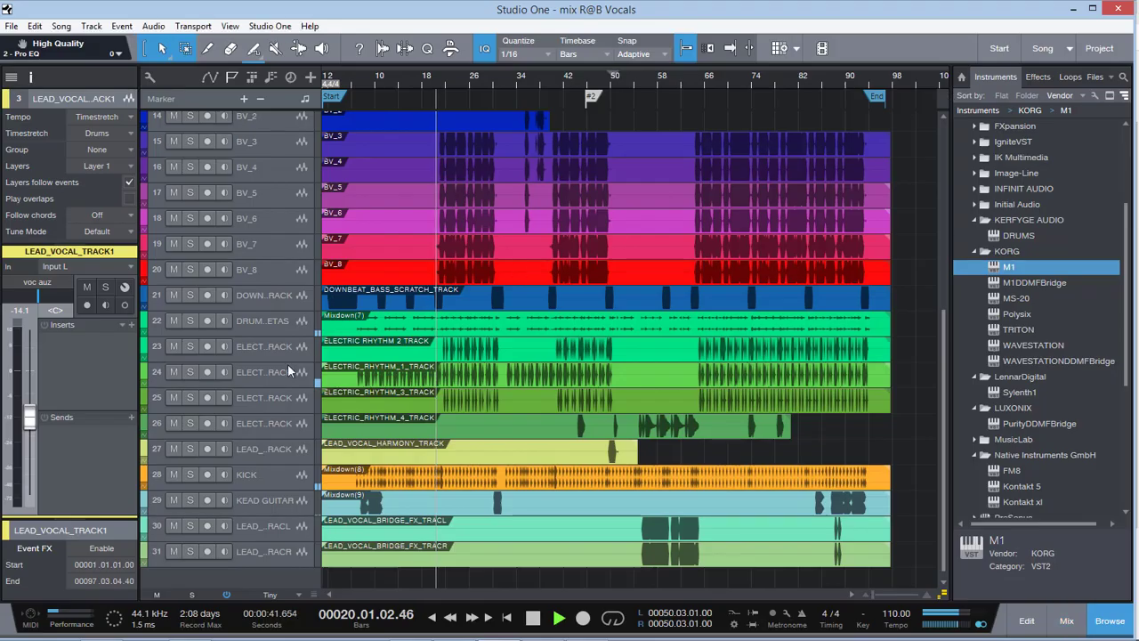
Inspect the channel settings of the BV_3 and BV_4 background vocal tracks during playback
scroll(283, 243, up, 4)
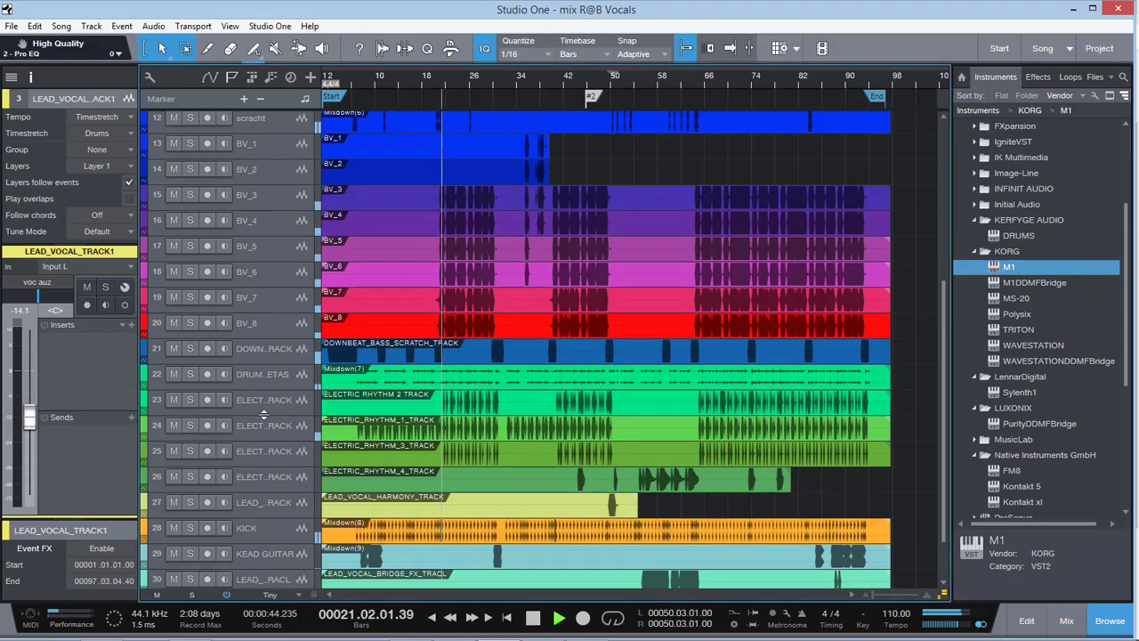
click(283, 241)
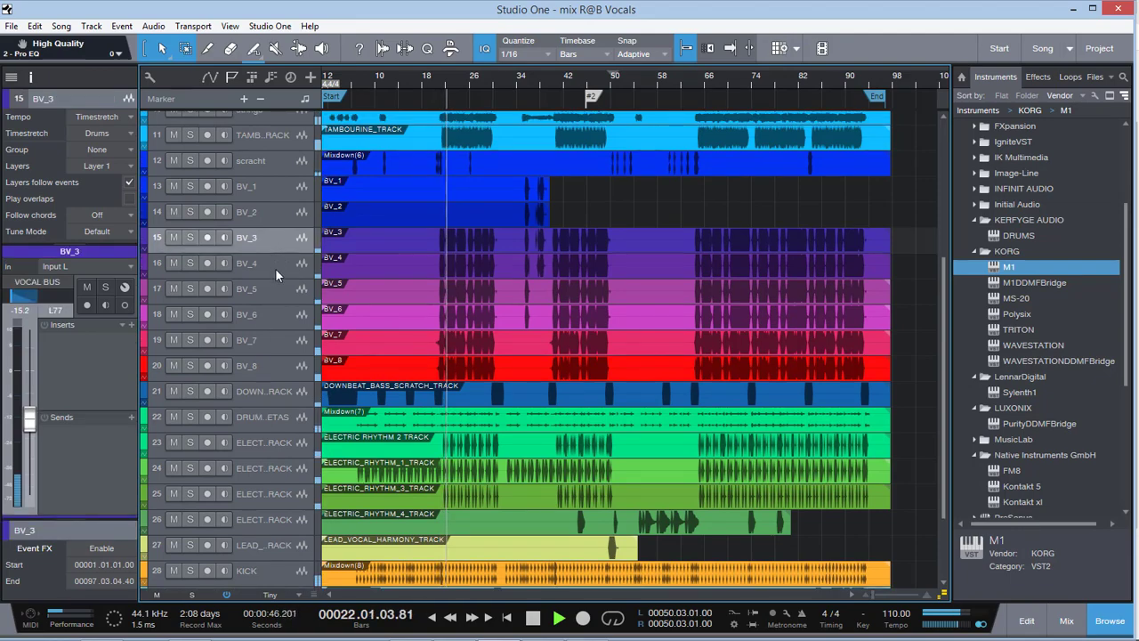
click(275, 268)
click(286, 241)
Raise the TAMBOURINE_TRACK volume to -9.1 dB
scroll(295, 316, up, 5)
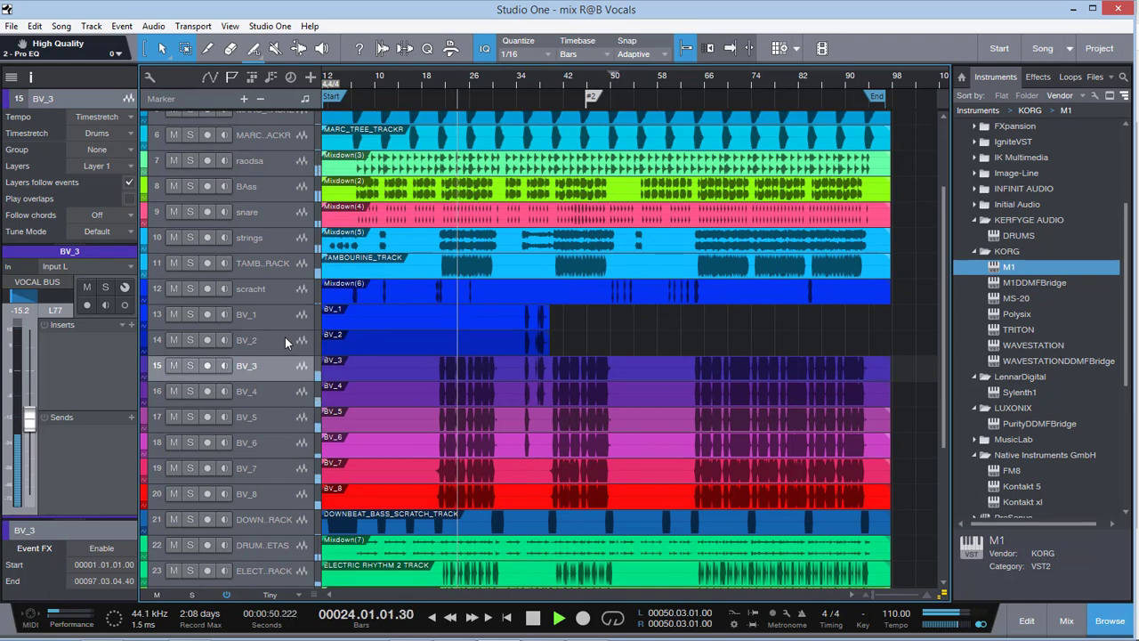
click(283, 259)
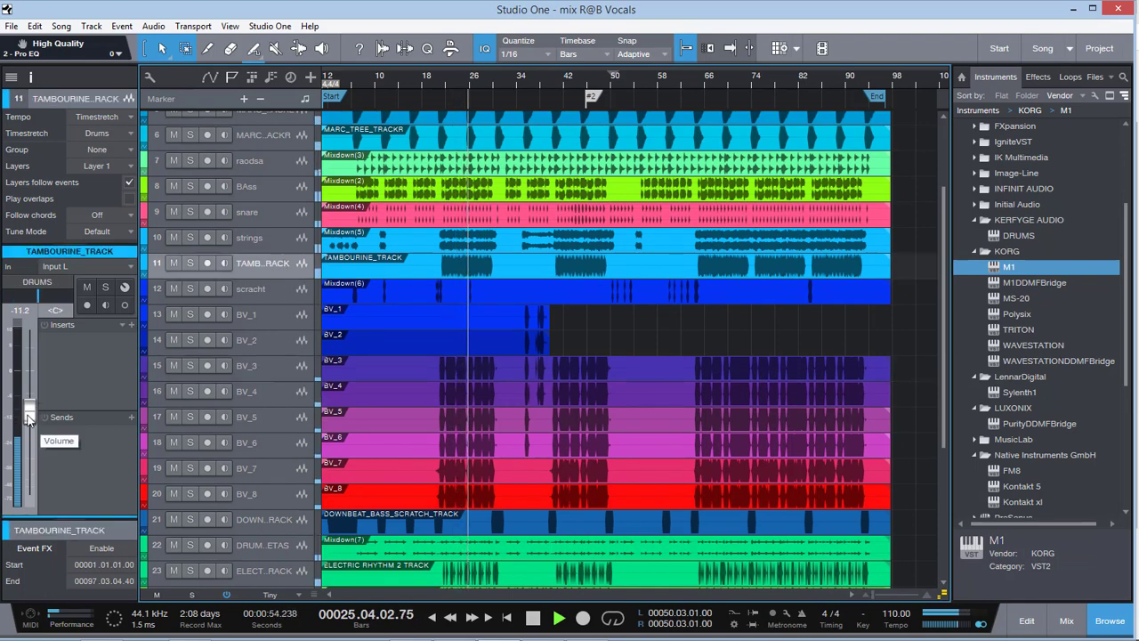
scroll(27, 418, up, 2)
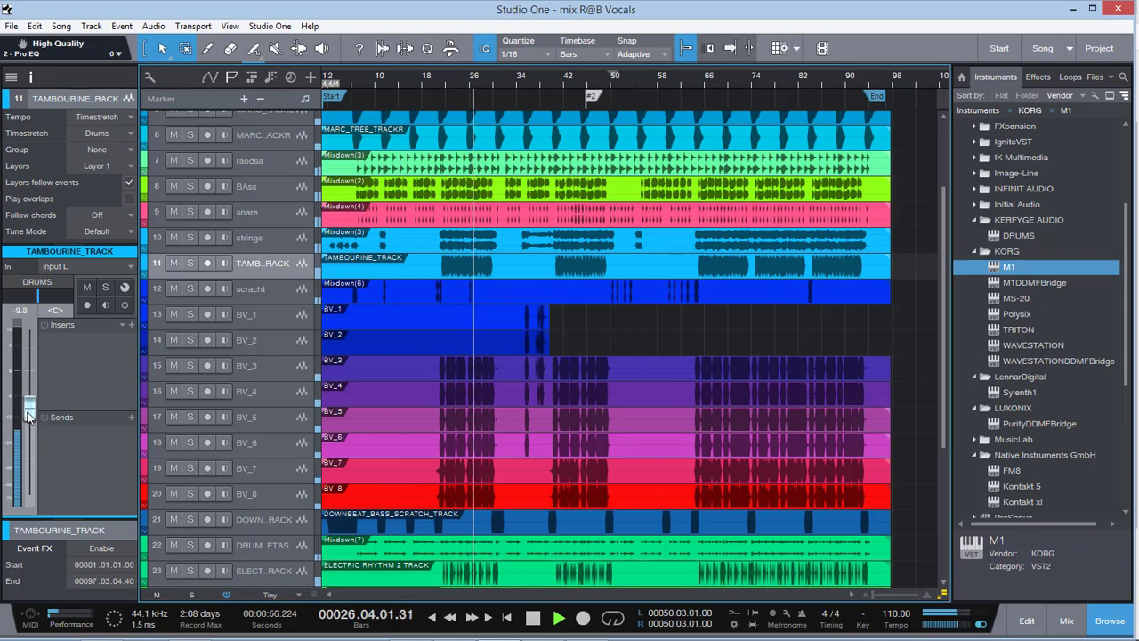
scroll(27, 415, up, 1)
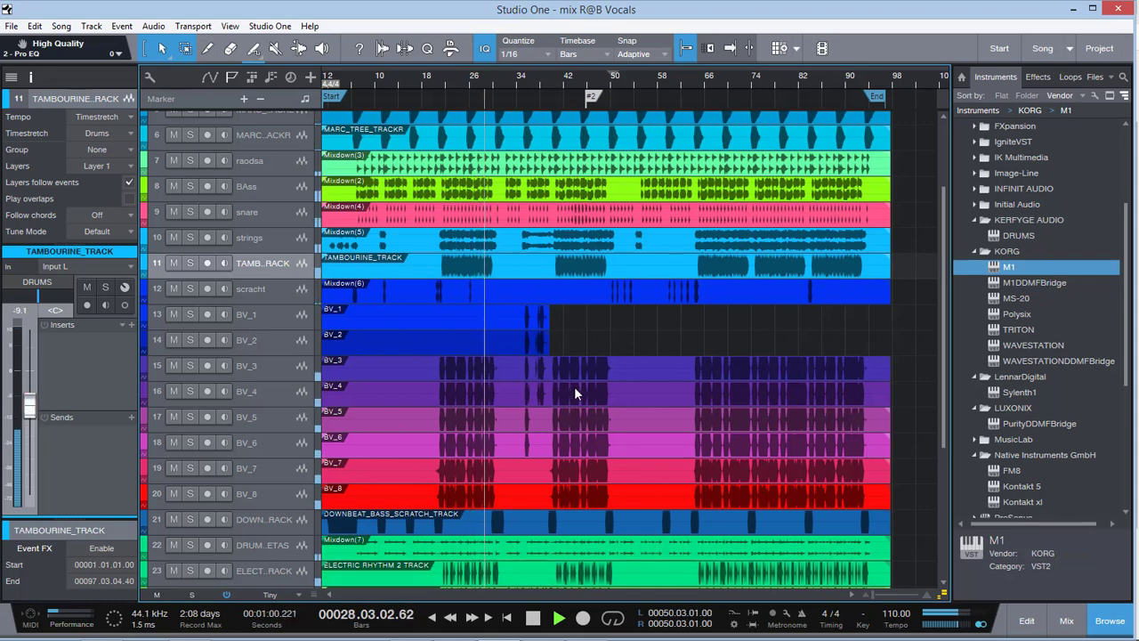
Audition the snare track on its own, and restore the full mix
scroll(574, 386, up, 3)
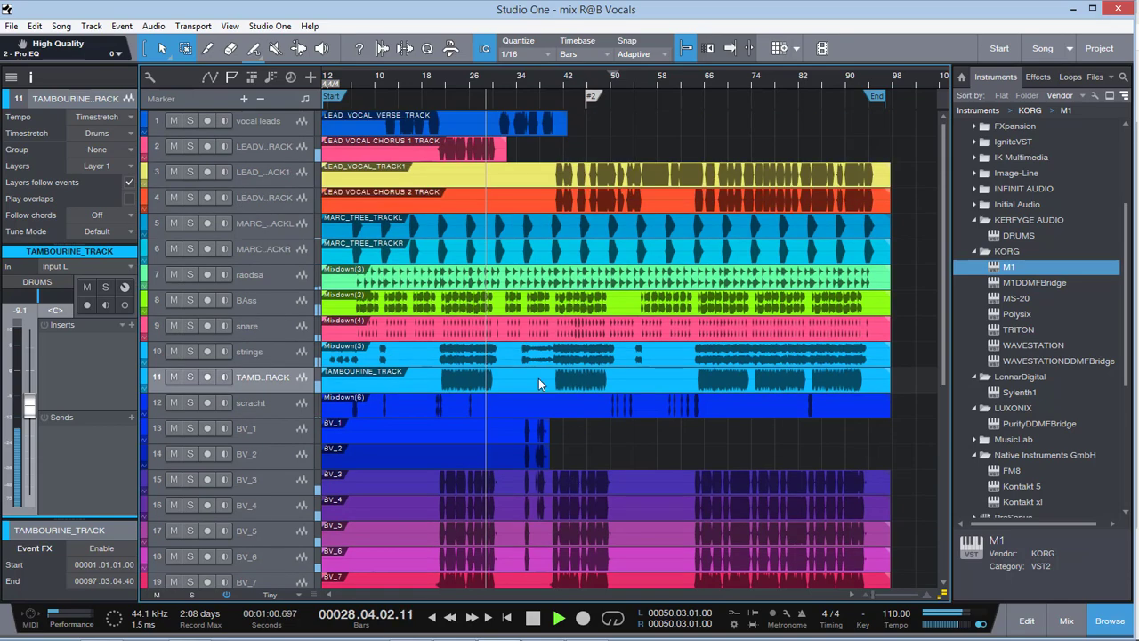
click(267, 336)
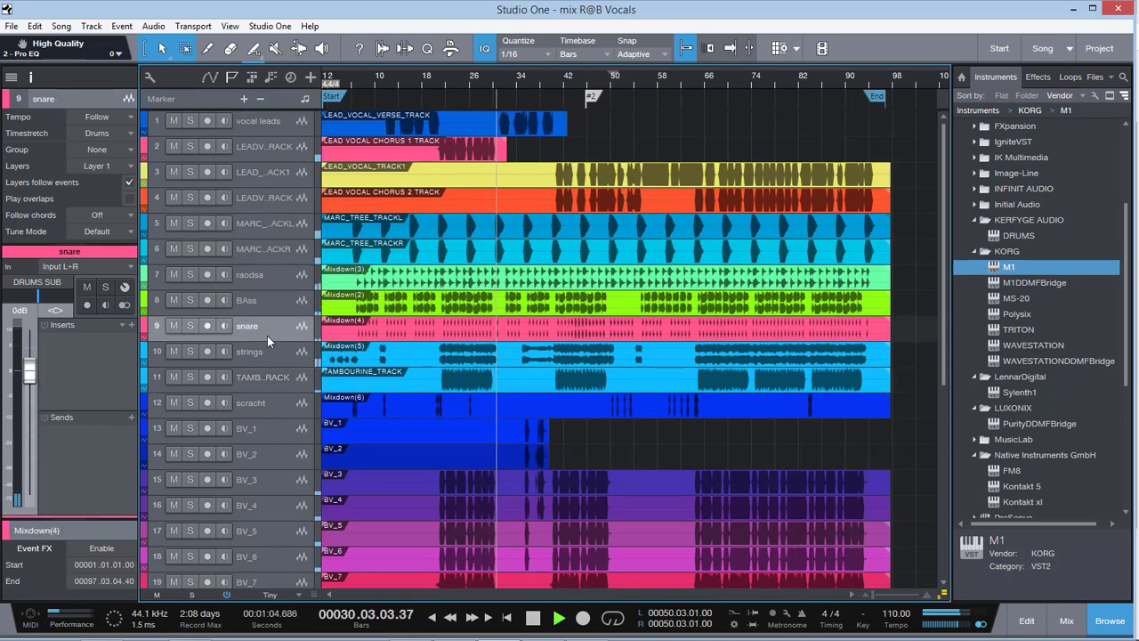
click(191, 326)
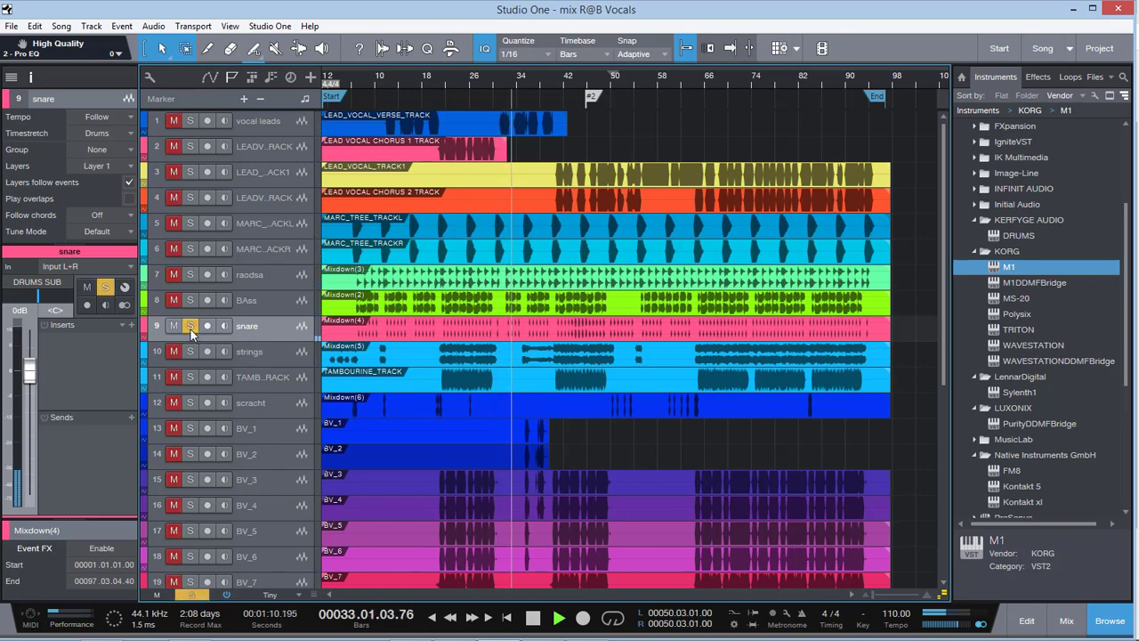
click(191, 326)
Inspect the strings and BAss channels, and audition the raodsa track soloed and muted before restoring it to the mix
click(267, 352)
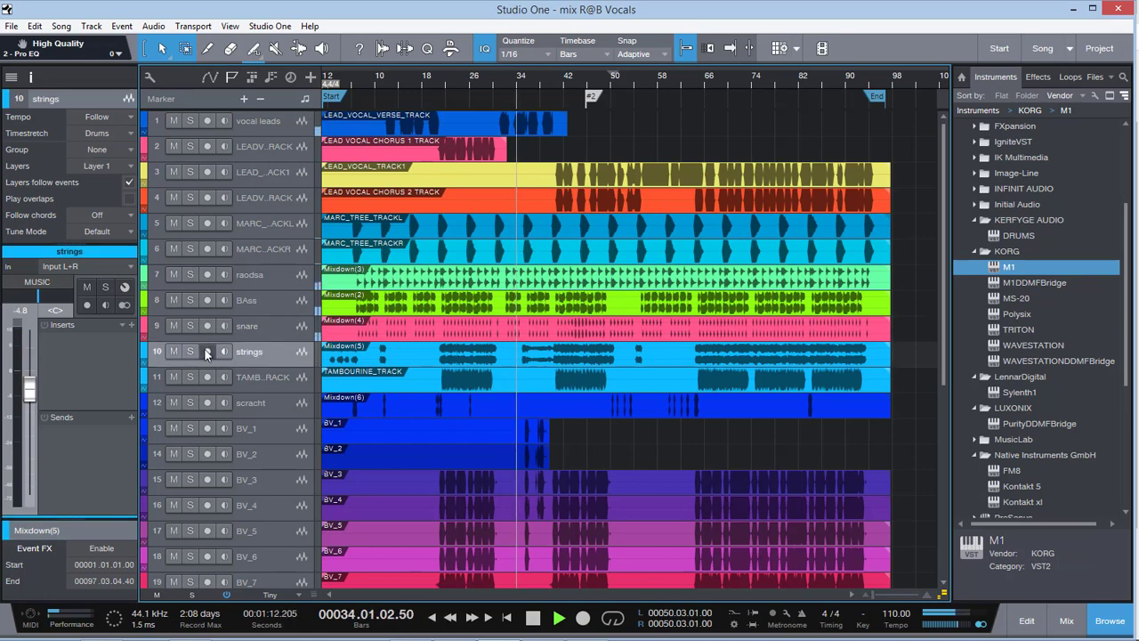
click(280, 294)
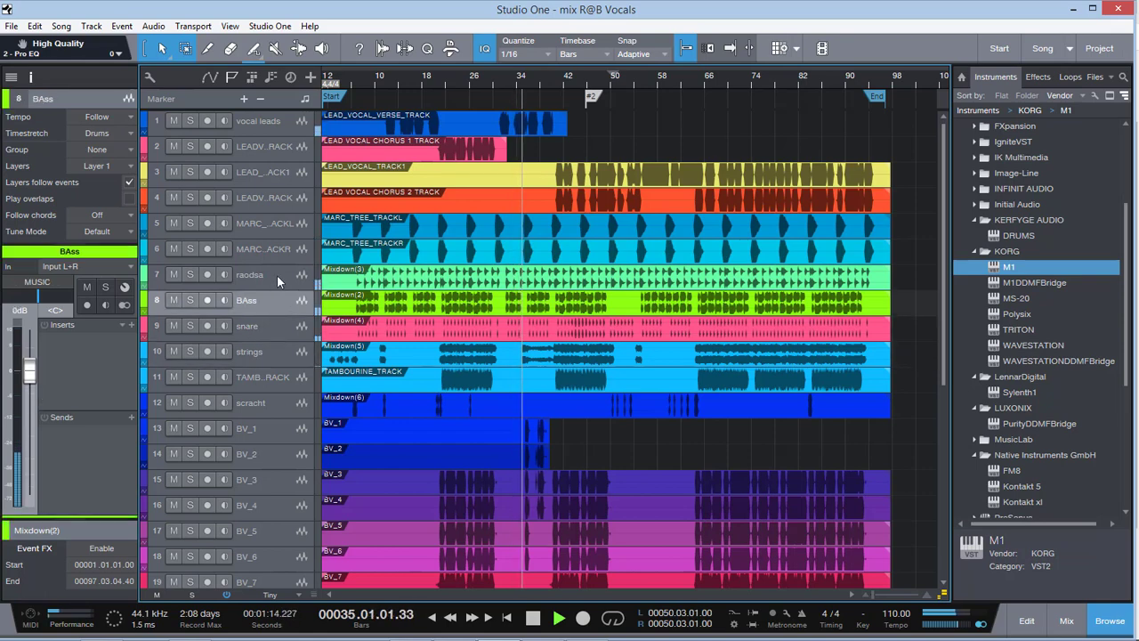
click(216, 274)
click(190, 274)
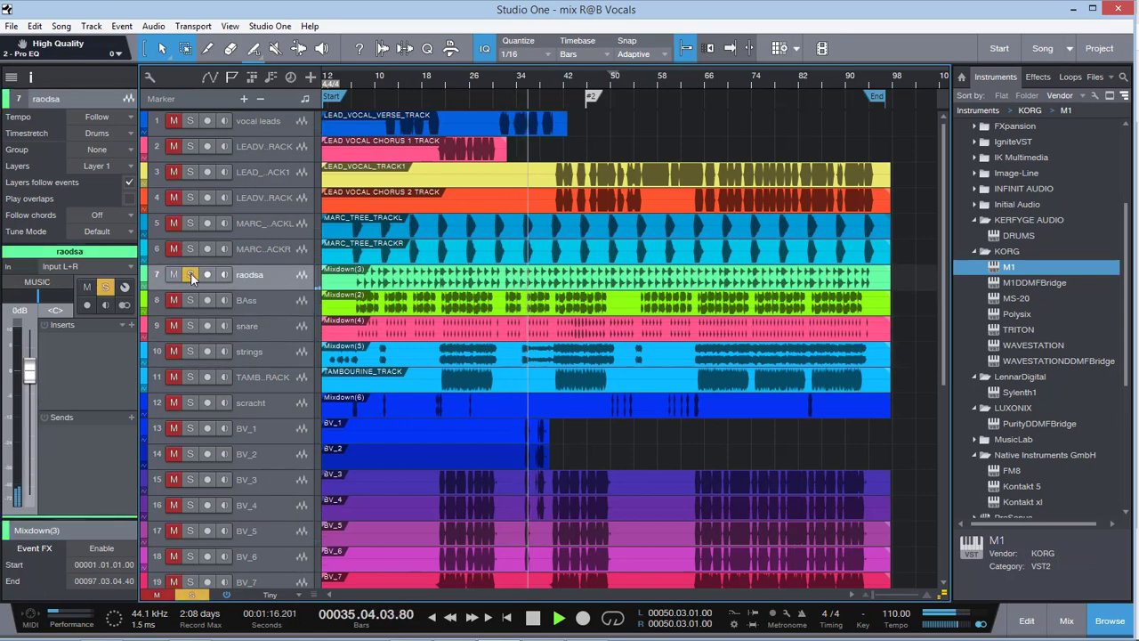
click(190, 274)
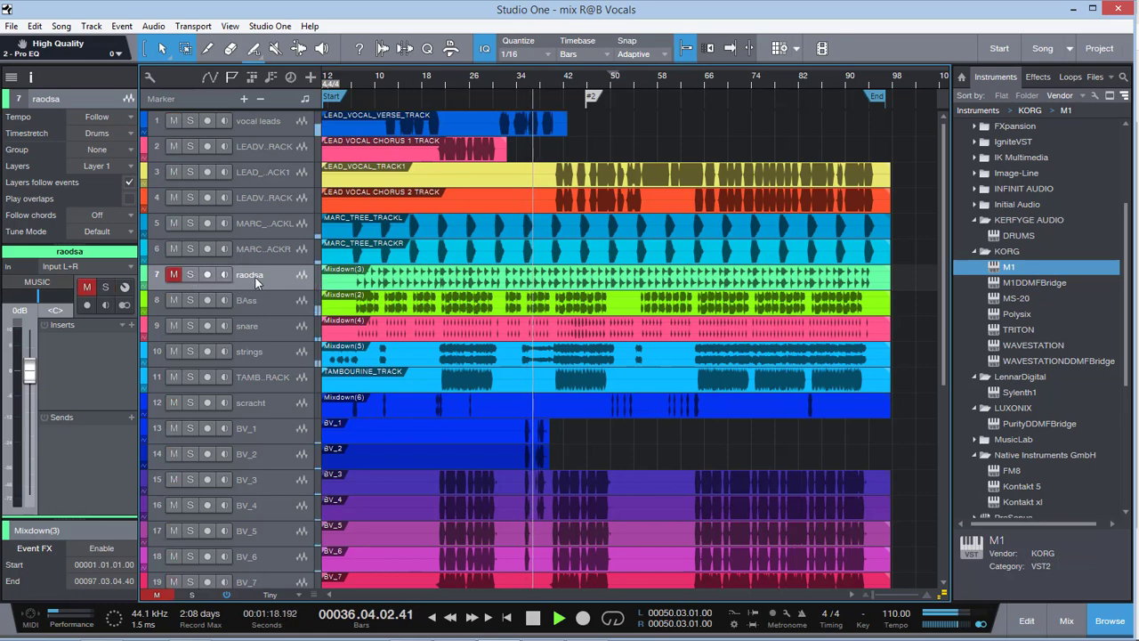
key(shift+e)
click(173, 276)
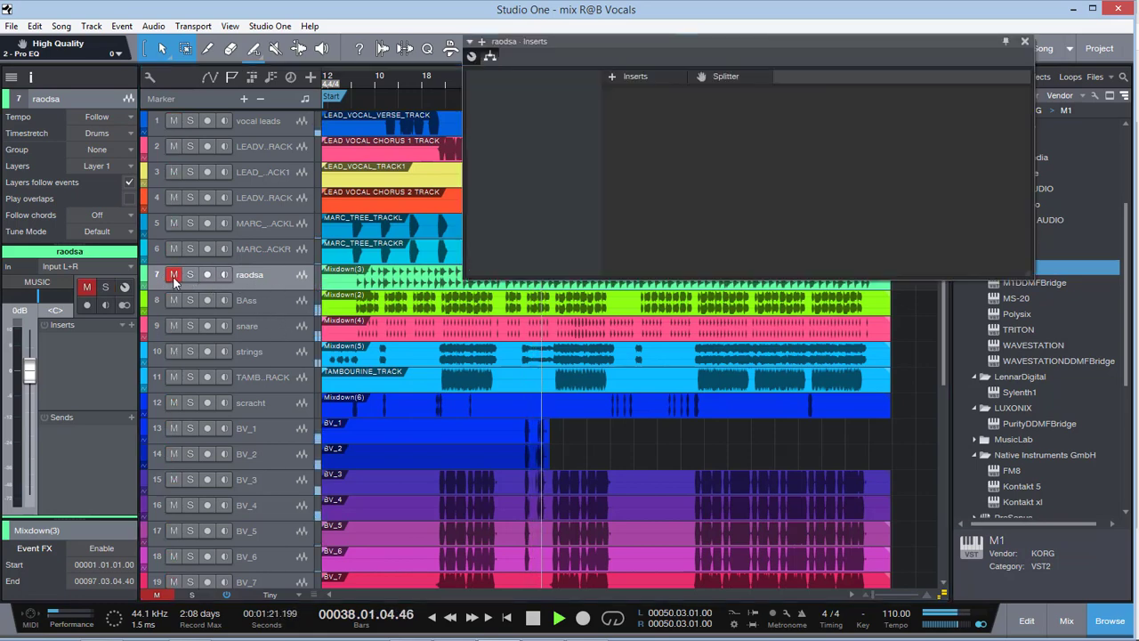
click(1024, 43)
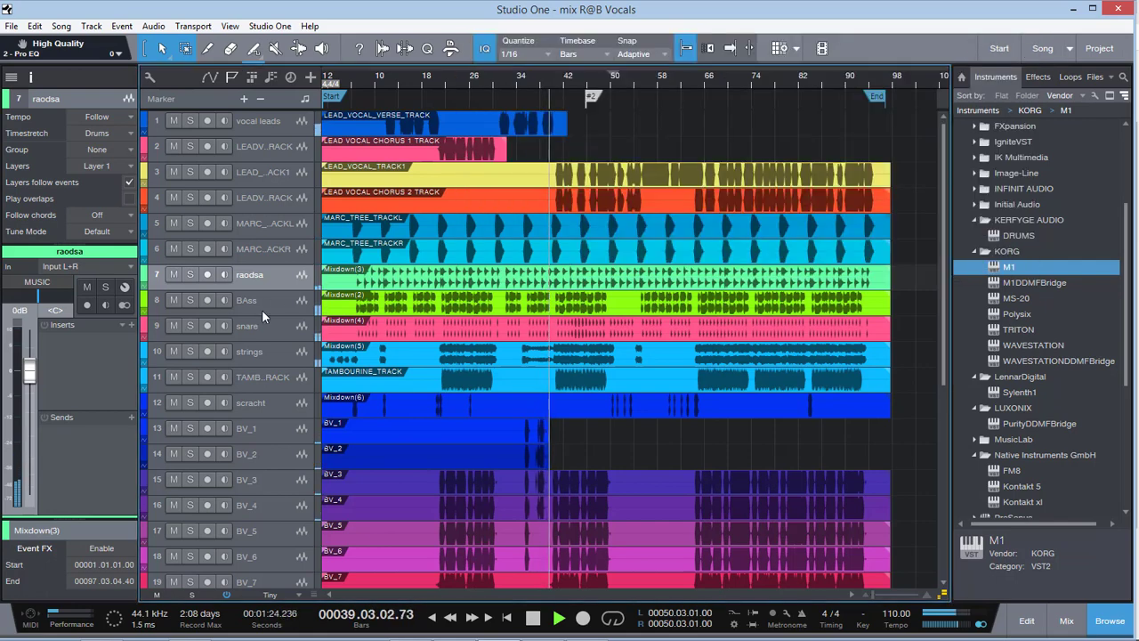
Select the snare track and look through the arrangement down to the KEAD GUITAR track
click(271, 331)
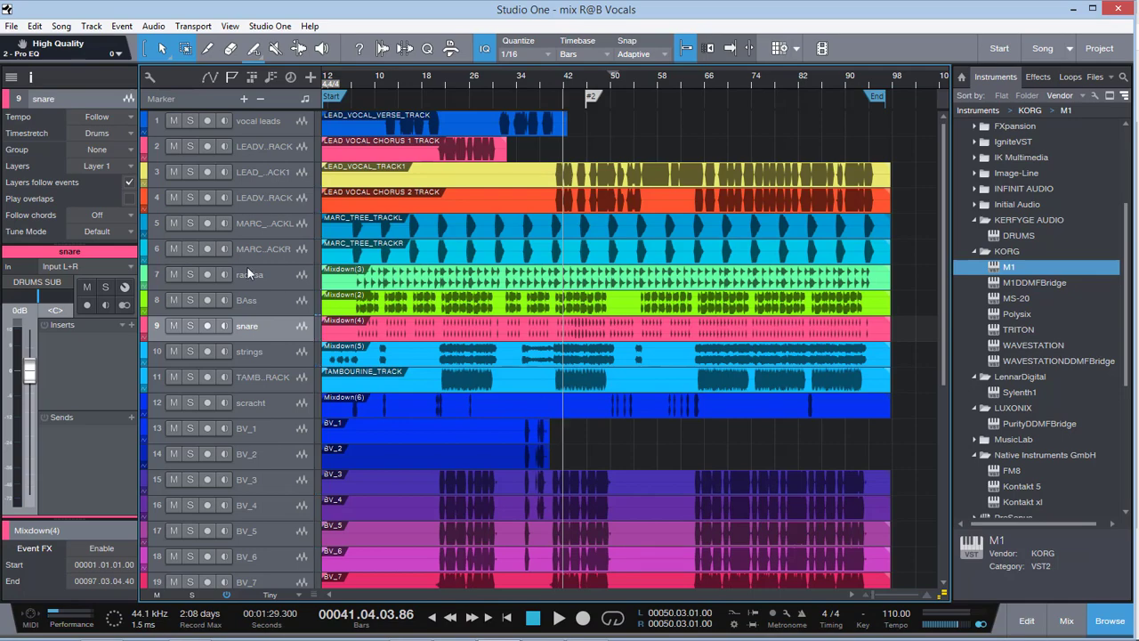
scroll(259, 241, down, 4)
scroll(259, 241, up, 3)
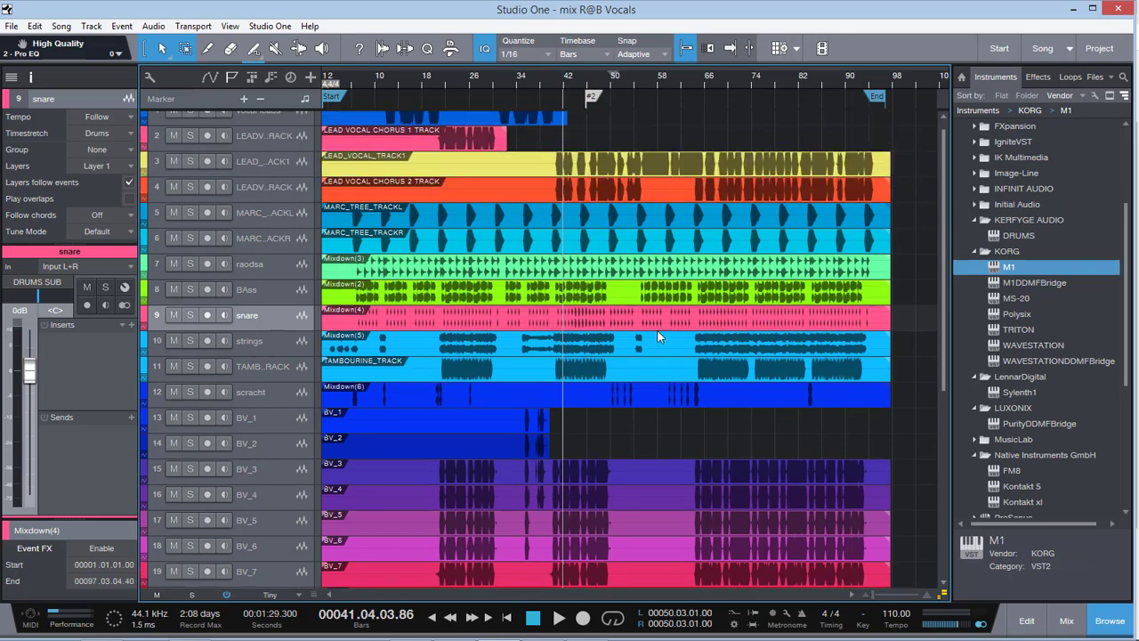
drag(942, 365, 938, 525)
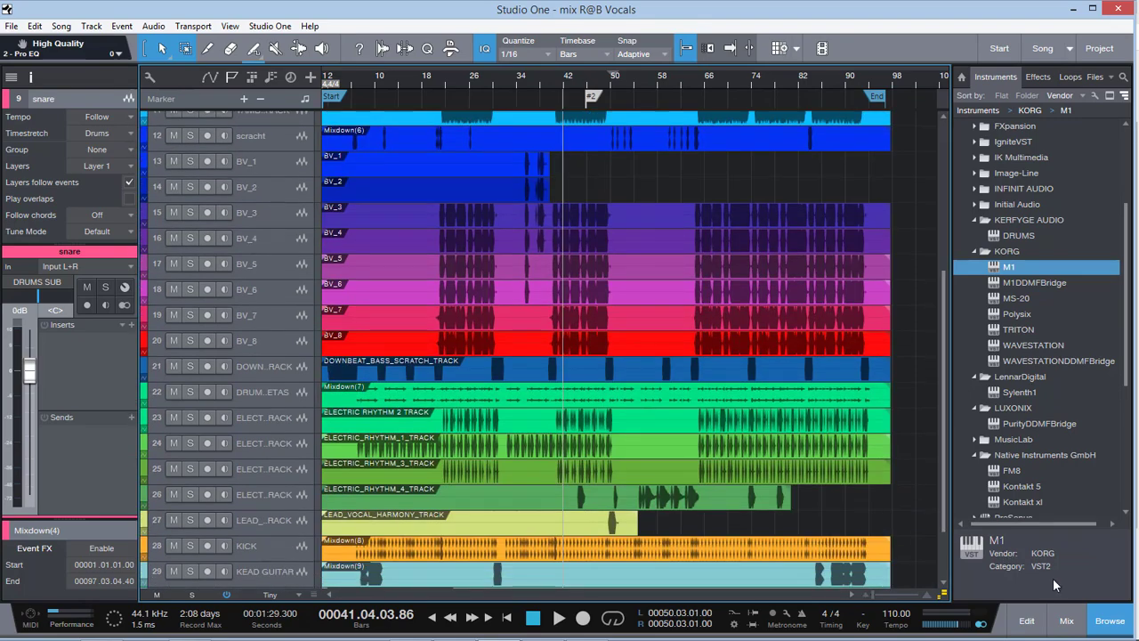
Examine the L2 Stereo limiter on the Main output in the mixer console
click(1066, 621)
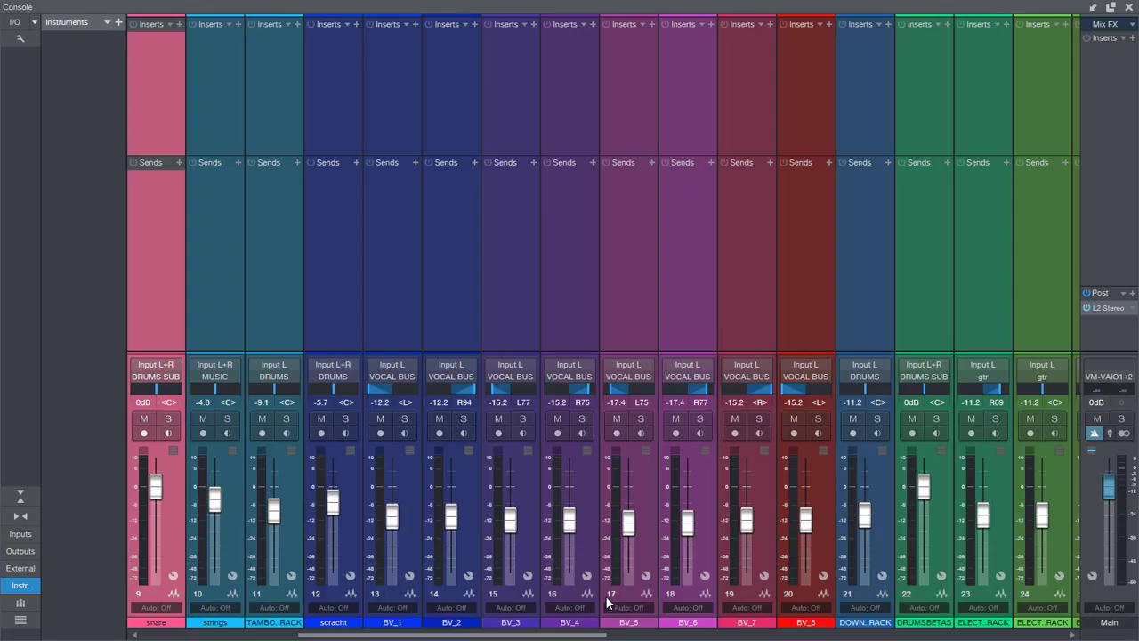
drag(611, 634, 1068, 634)
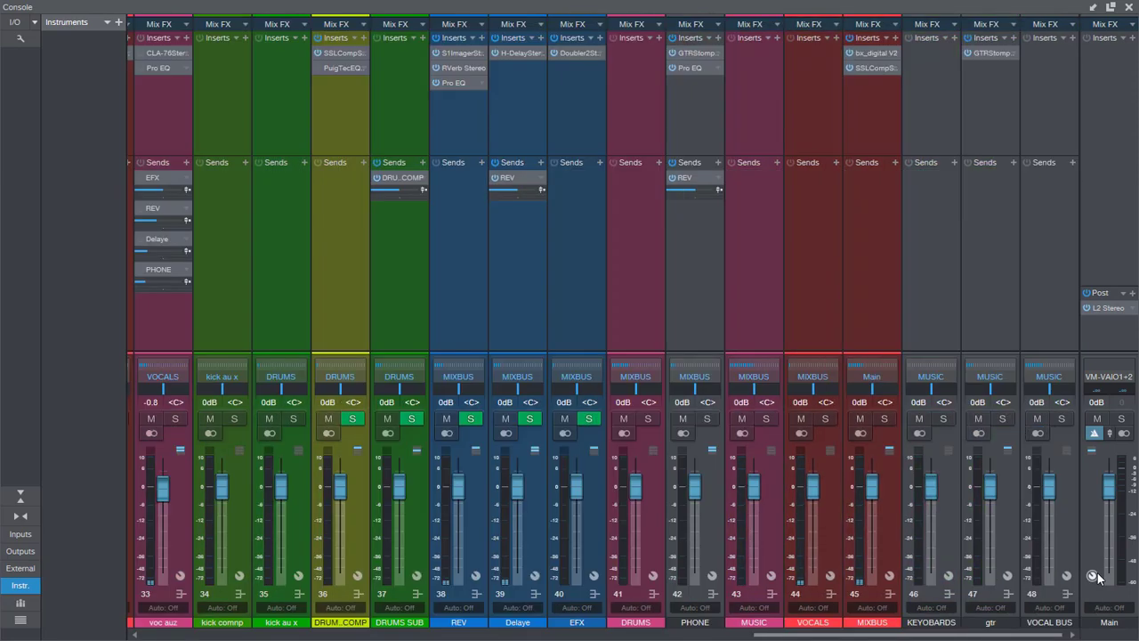
click(1108, 307)
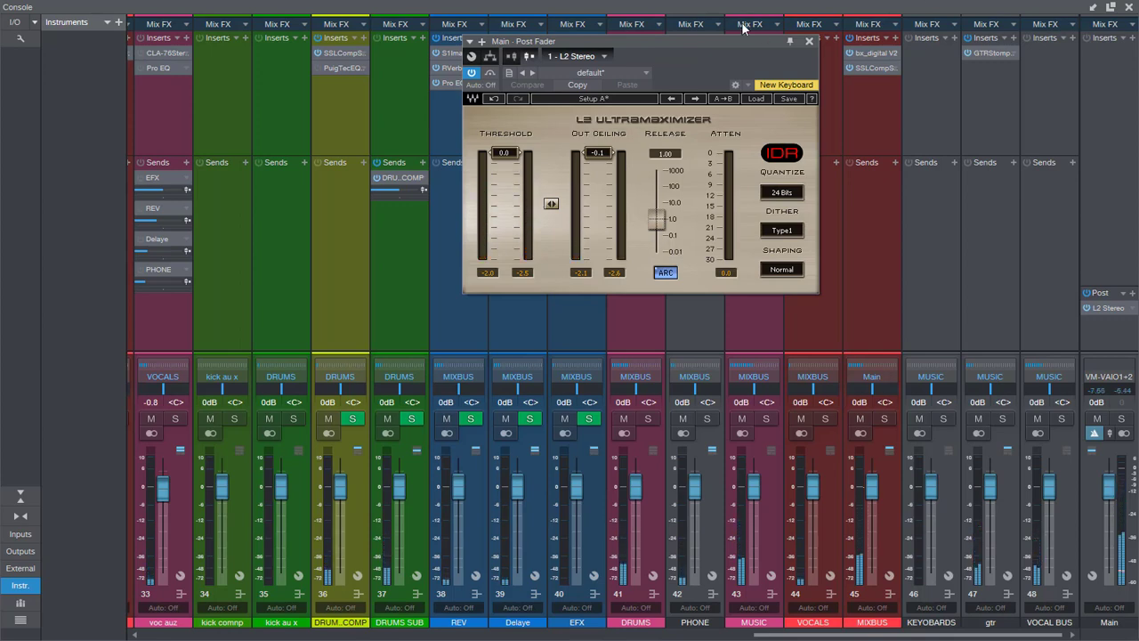
click(809, 41)
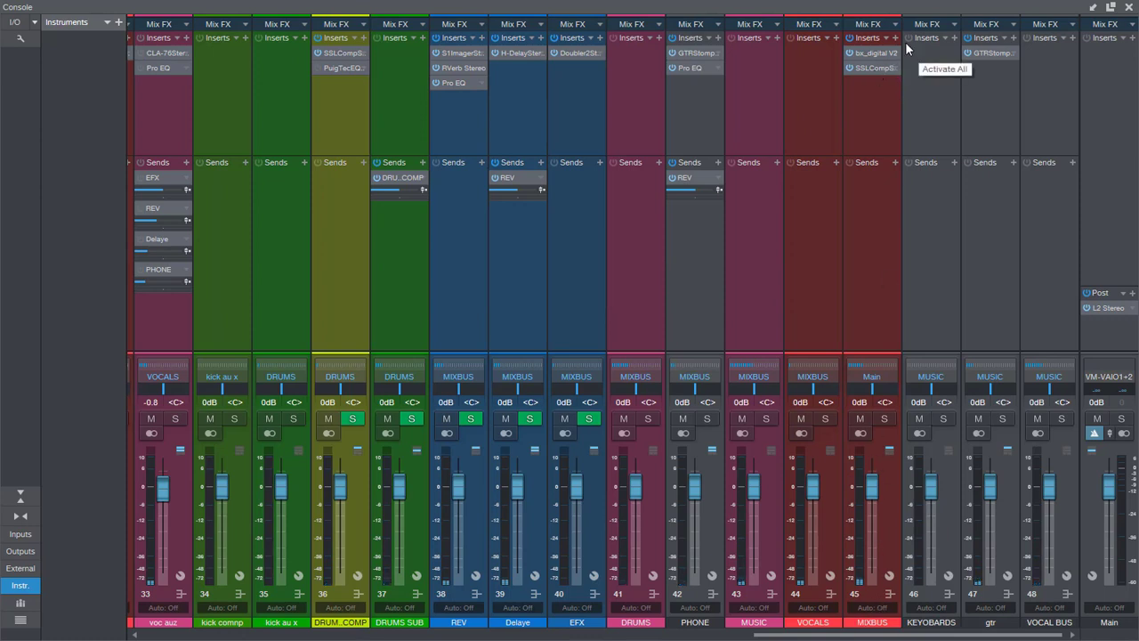
Examine the SSLComp Stereo compressor on the MIXBUS channel, comparing playback with the VOCALS bus muted and unmuted
click(868, 68)
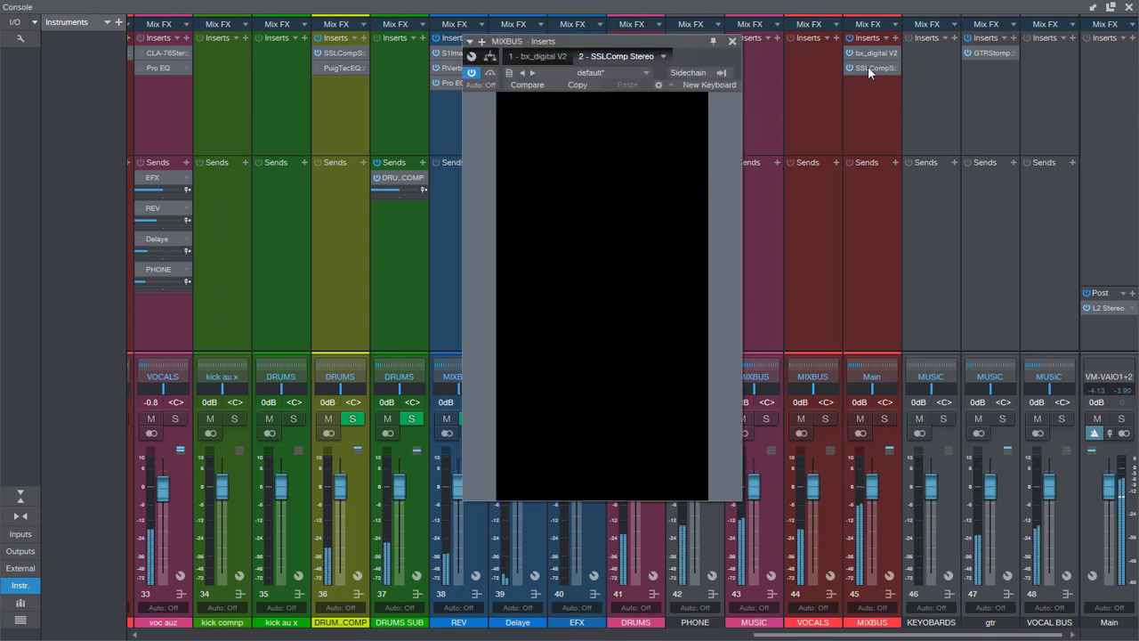
click(800, 420)
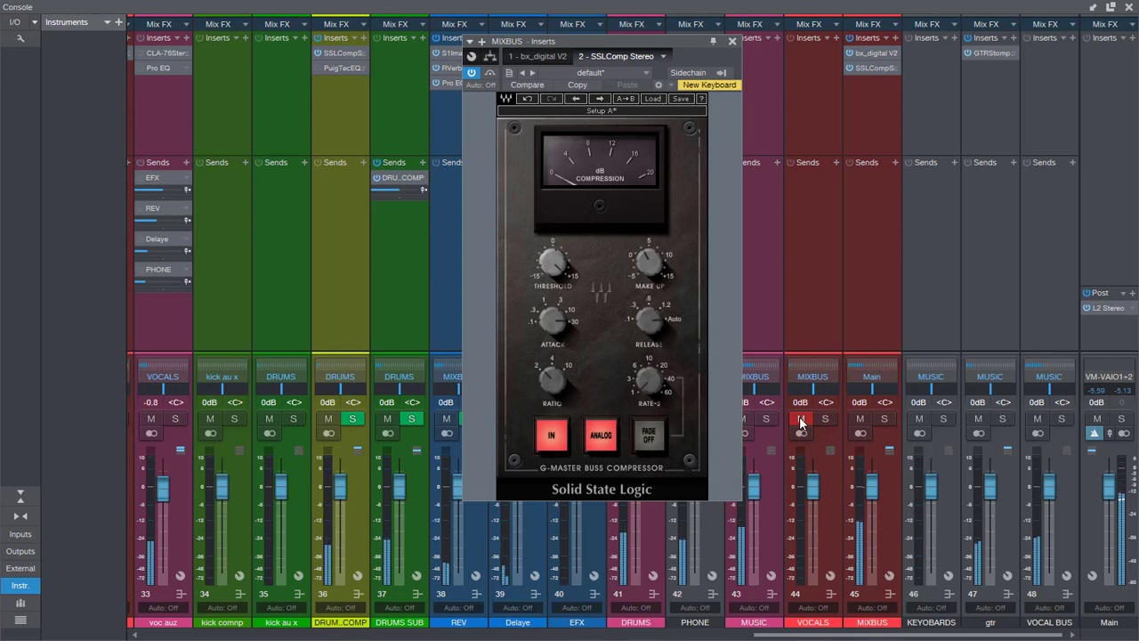
click(801, 421)
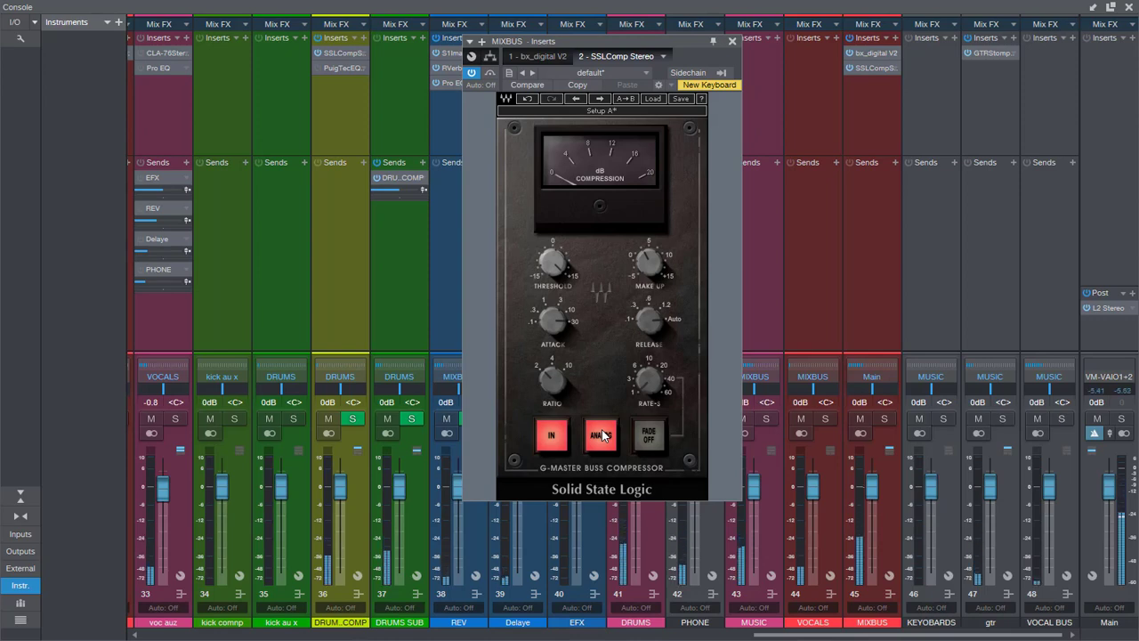
drag(660, 40, 731, 40)
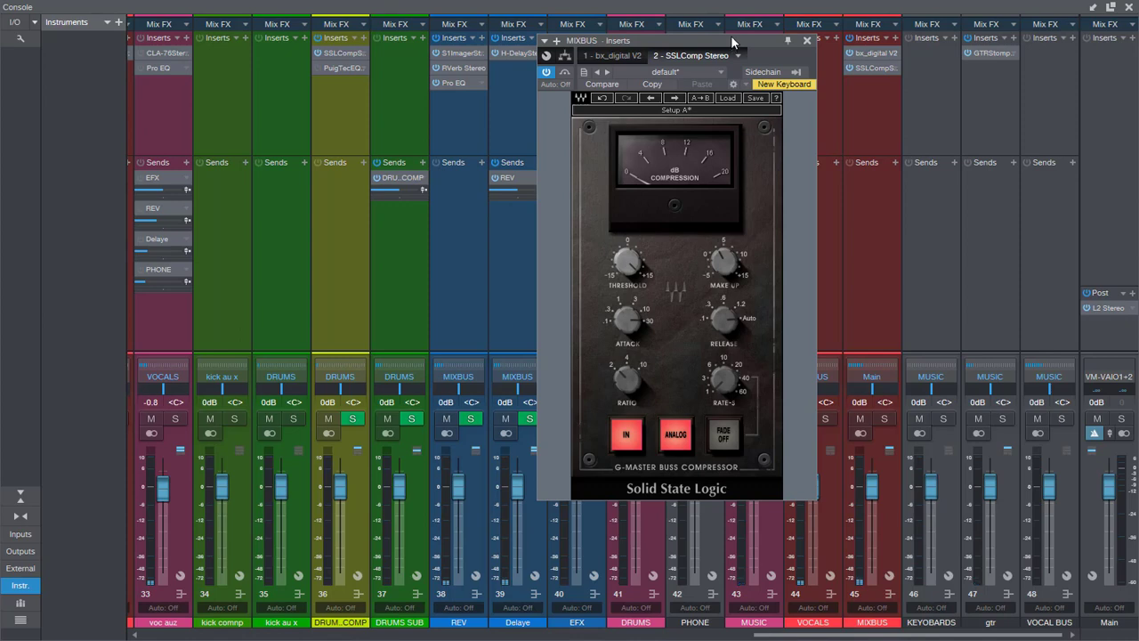
click(806, 42)
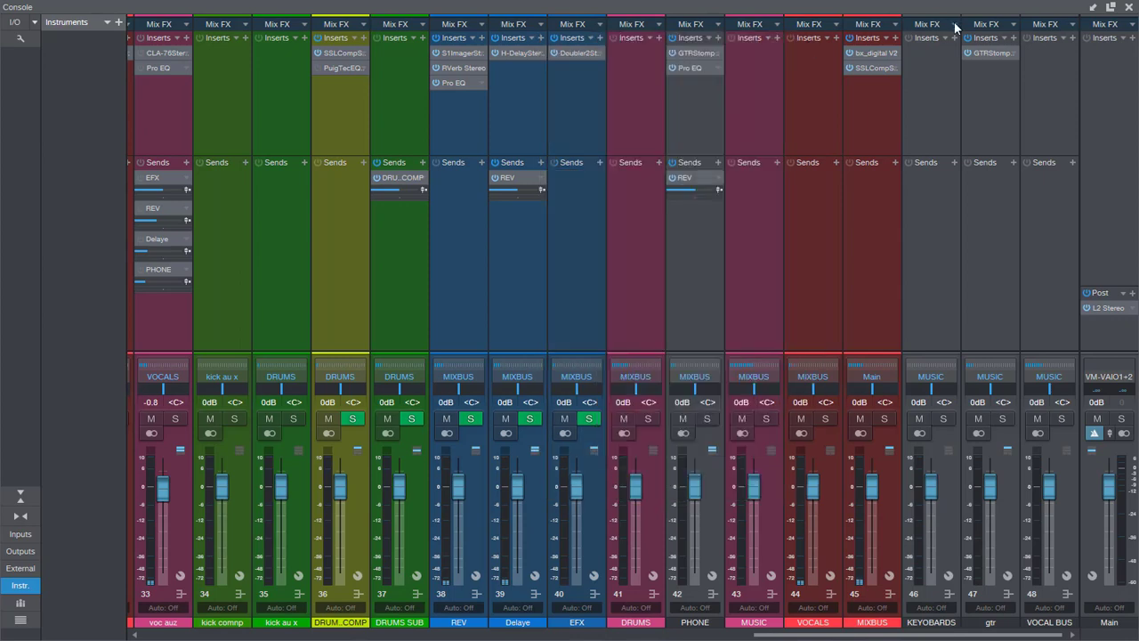
click(1130, 7)
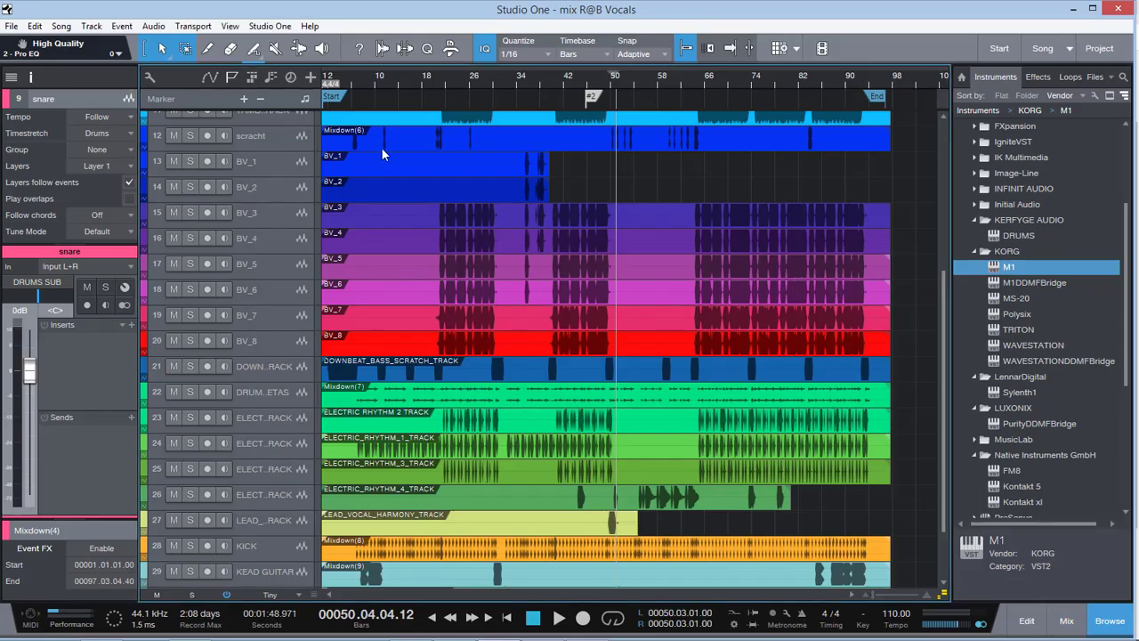
Check the inserts of the vocal leads track, and look back down the arrangement
scroll(383, 169, up, 5)
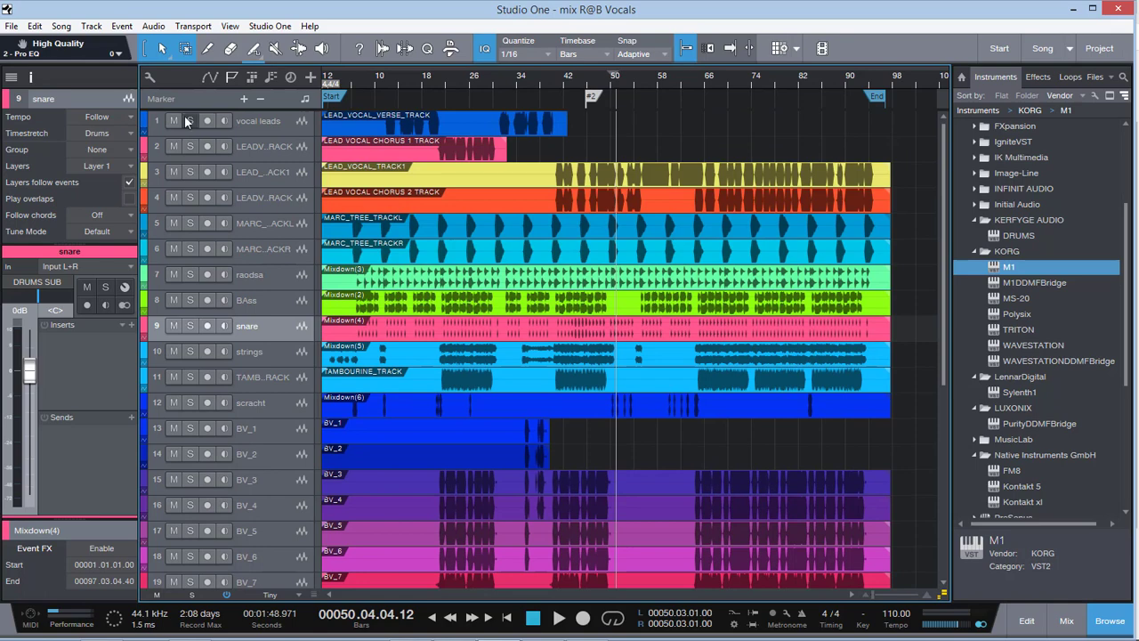
double_click(170, 127)
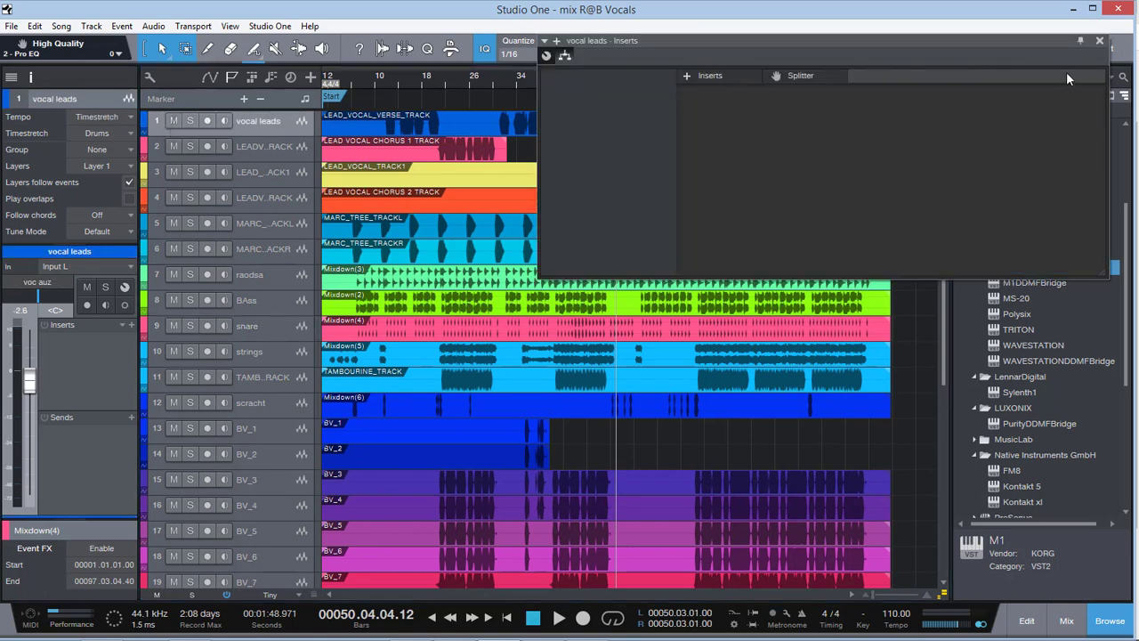
click(1100, 41)
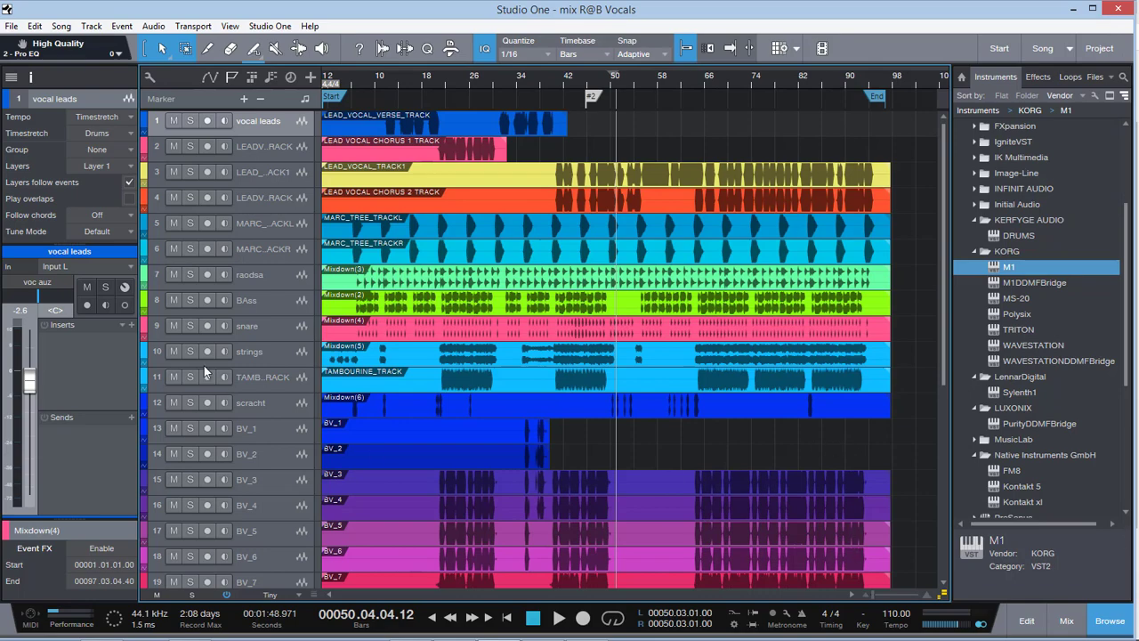
scroll(271, 304, down, 4)
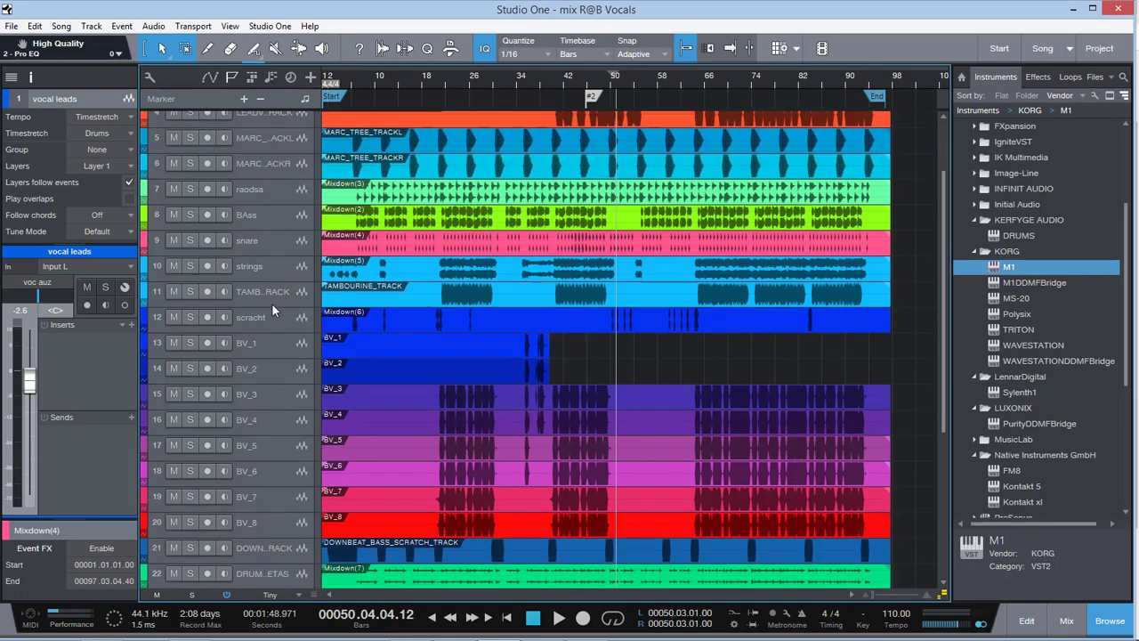
Mute the vocal leads track and all eight backing vocal tracks, BV_1 to BV_8
scroll(271, 308, up, 4)
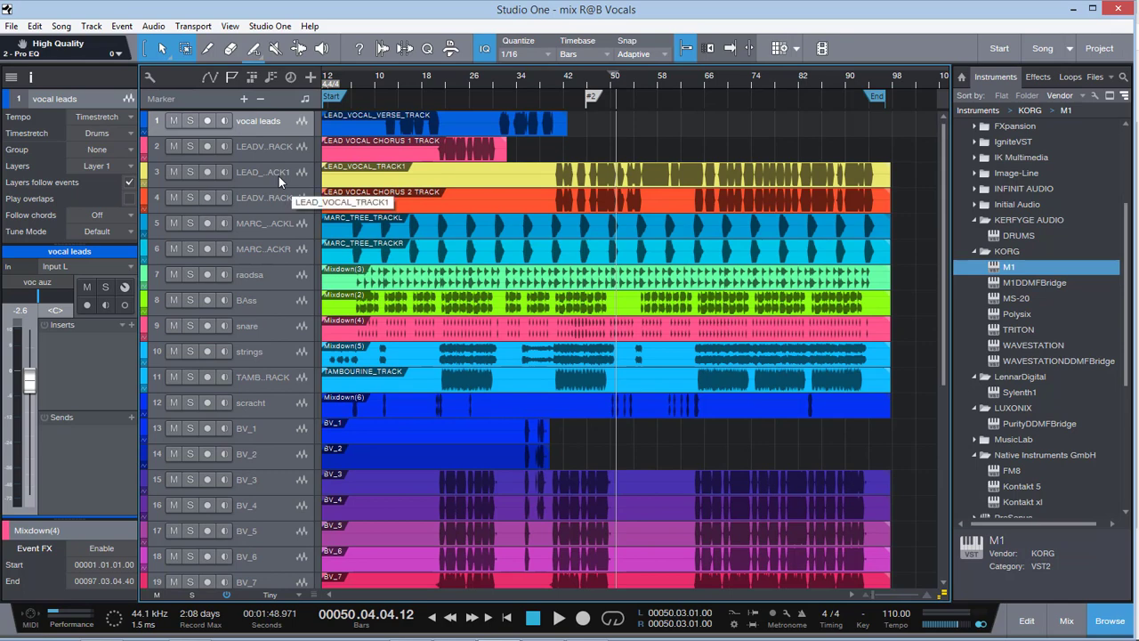
click(174, 121)
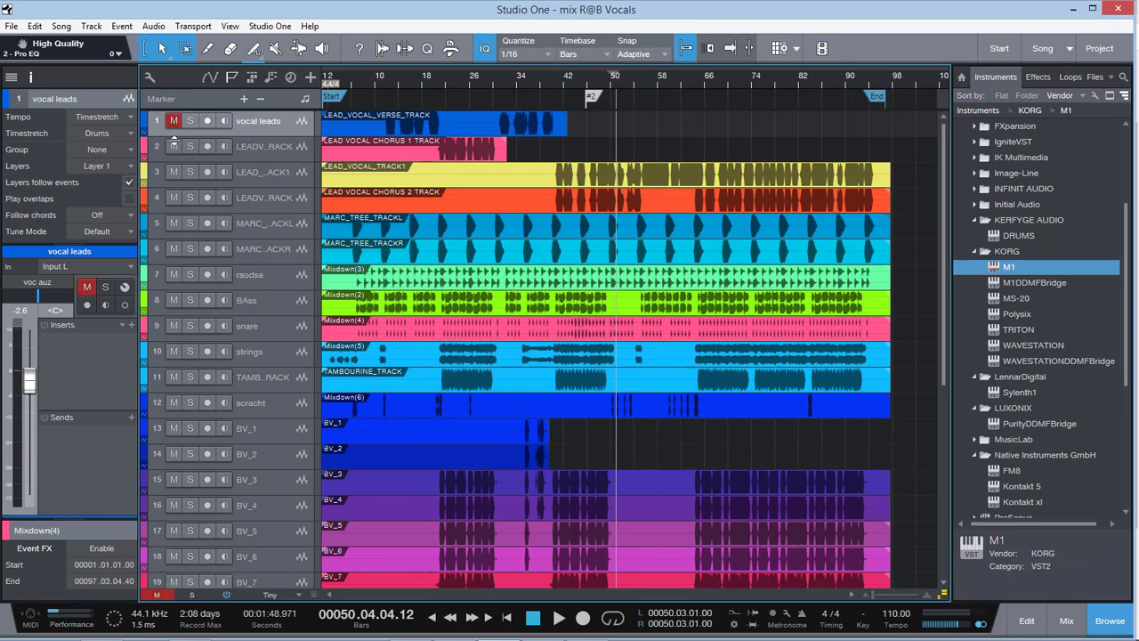
scroll(344, 207, down, 12)
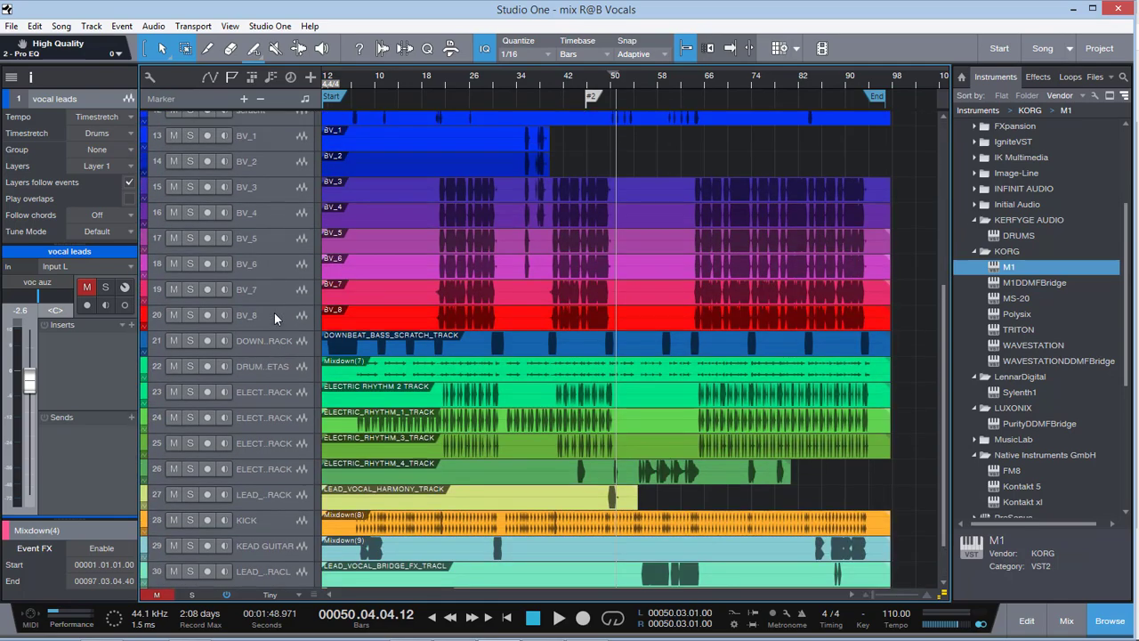
scroll(275, 316, up, 8)
scroll(274, 316, down, 8)
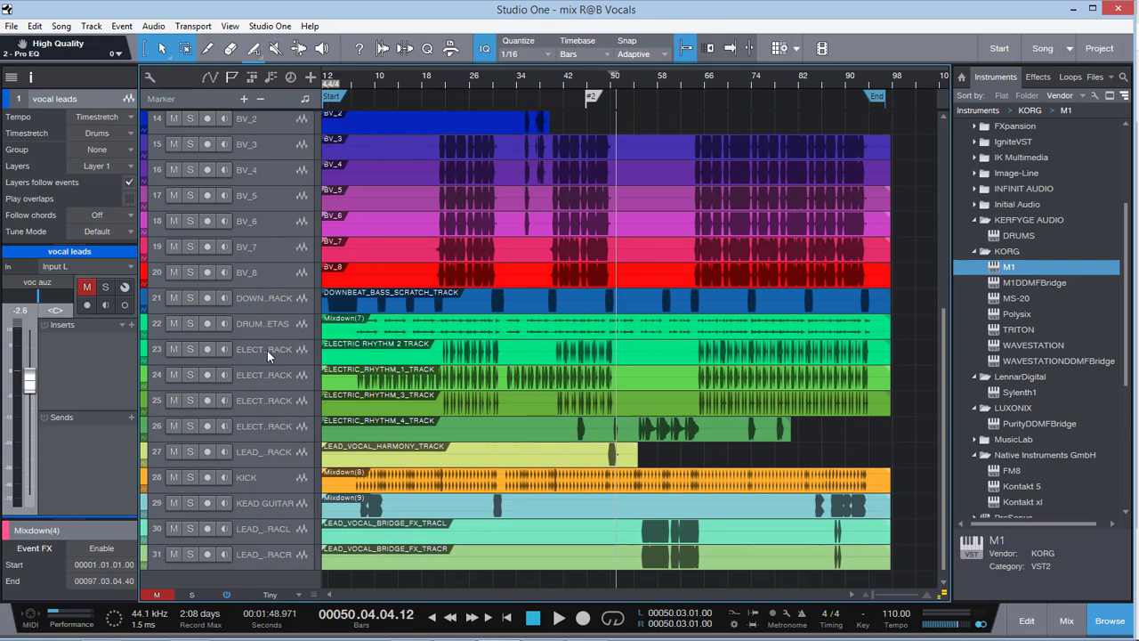
scroll(302, 443, up, 3)
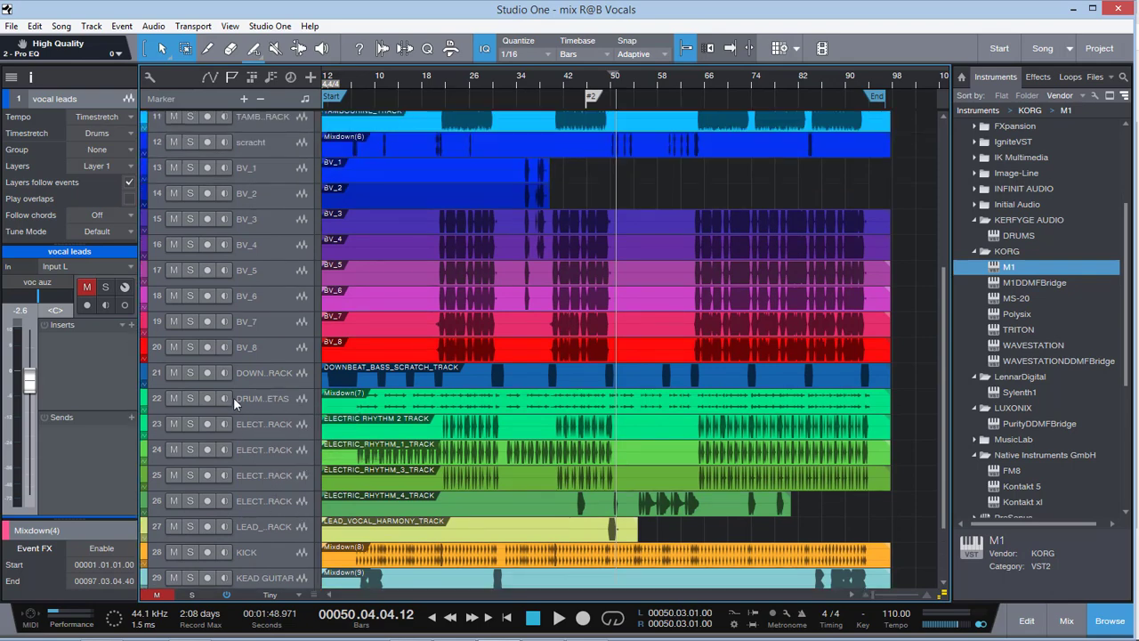
click(173, 347)
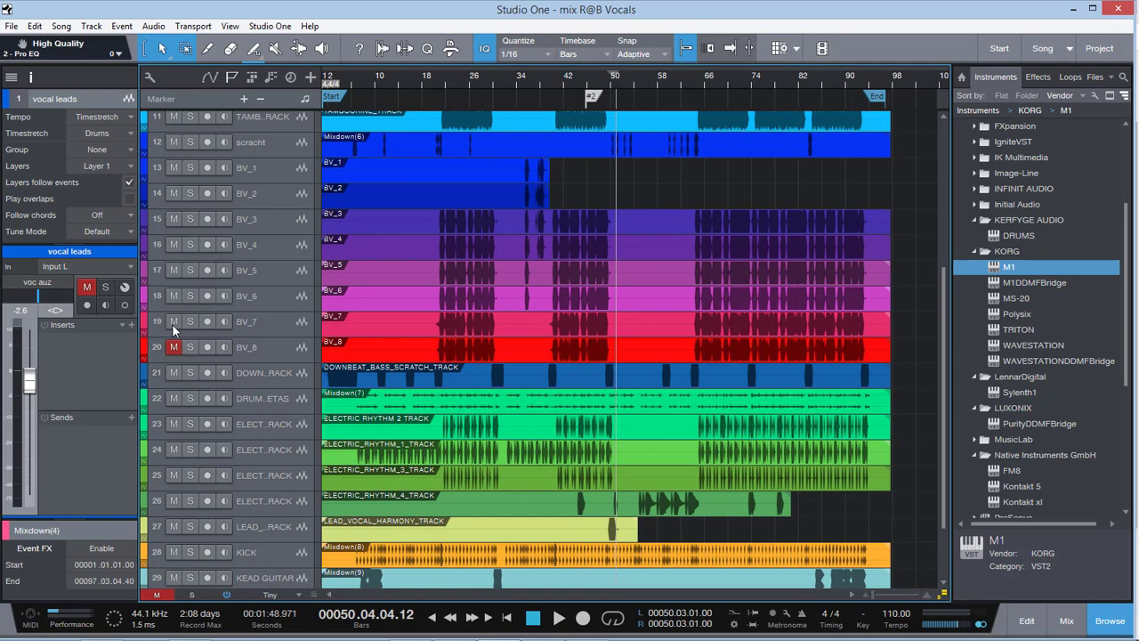
click(174, 244)
click(174, 218)
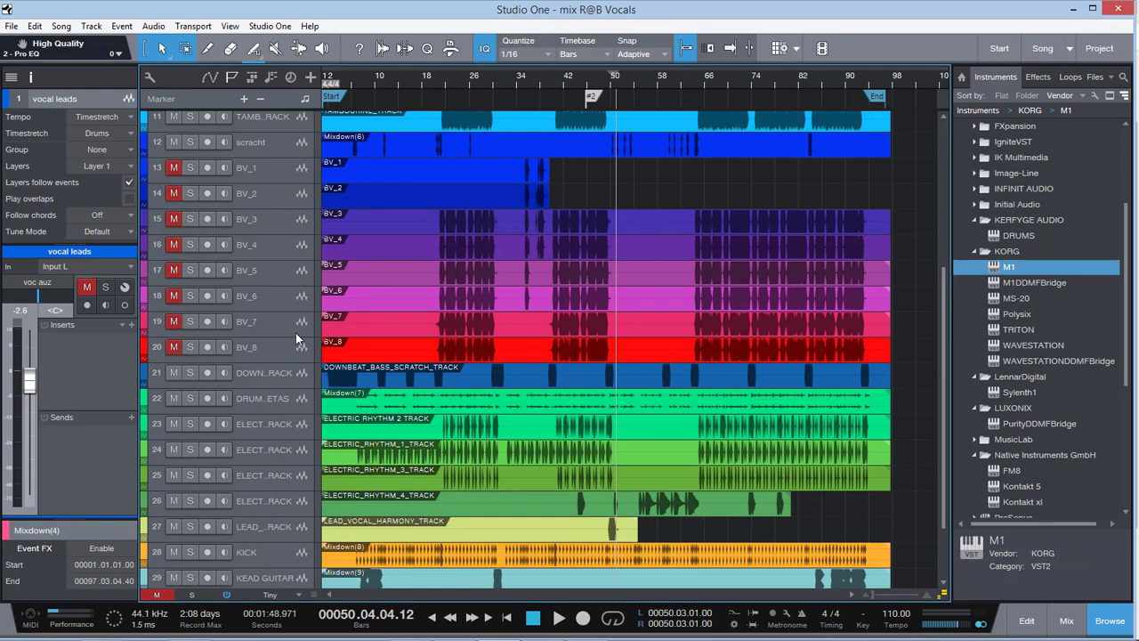
Solo DOWNBEAT_BASS_SCRATCH_TRACK and the DRUMS BETAS track, and play them from bar 6
scroll(296, 338, down, 2)
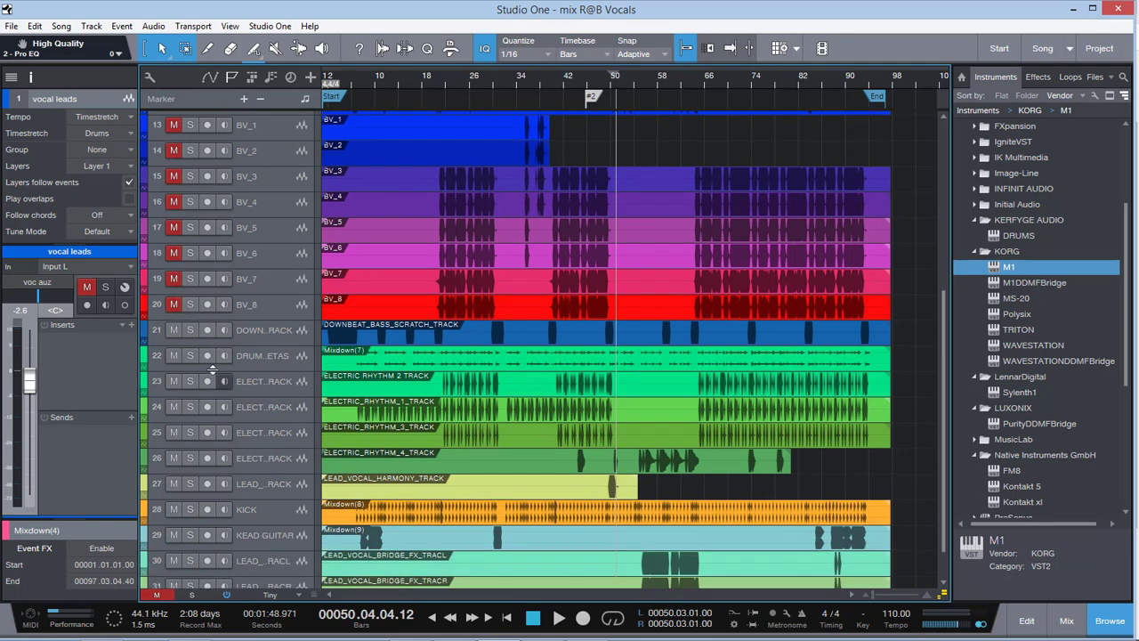
click(191, 330)
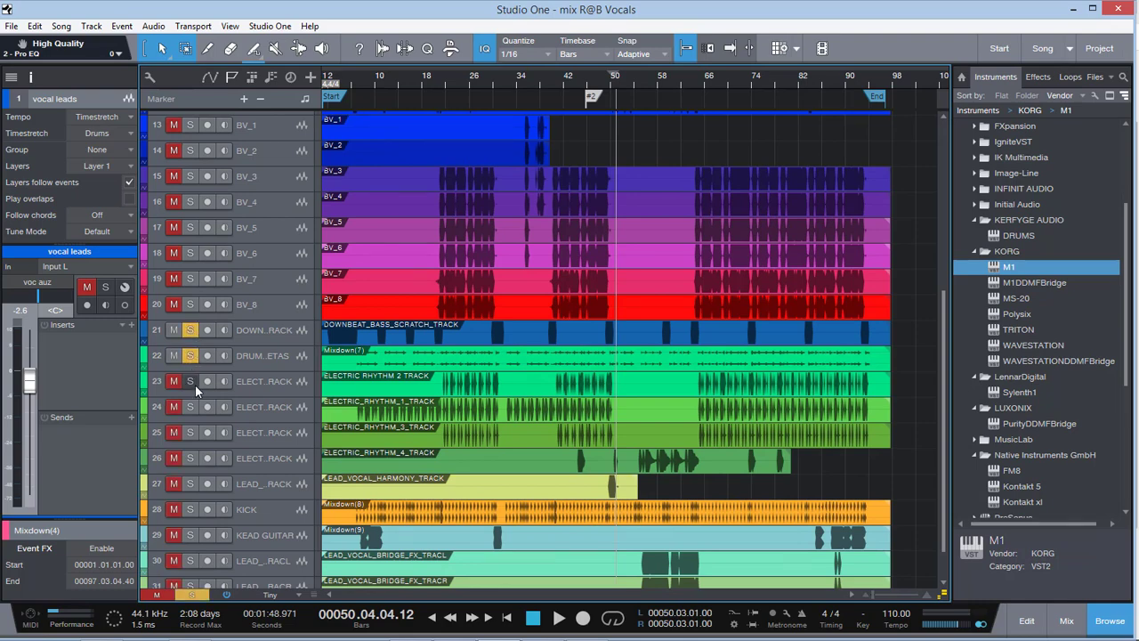
click(352, 82)
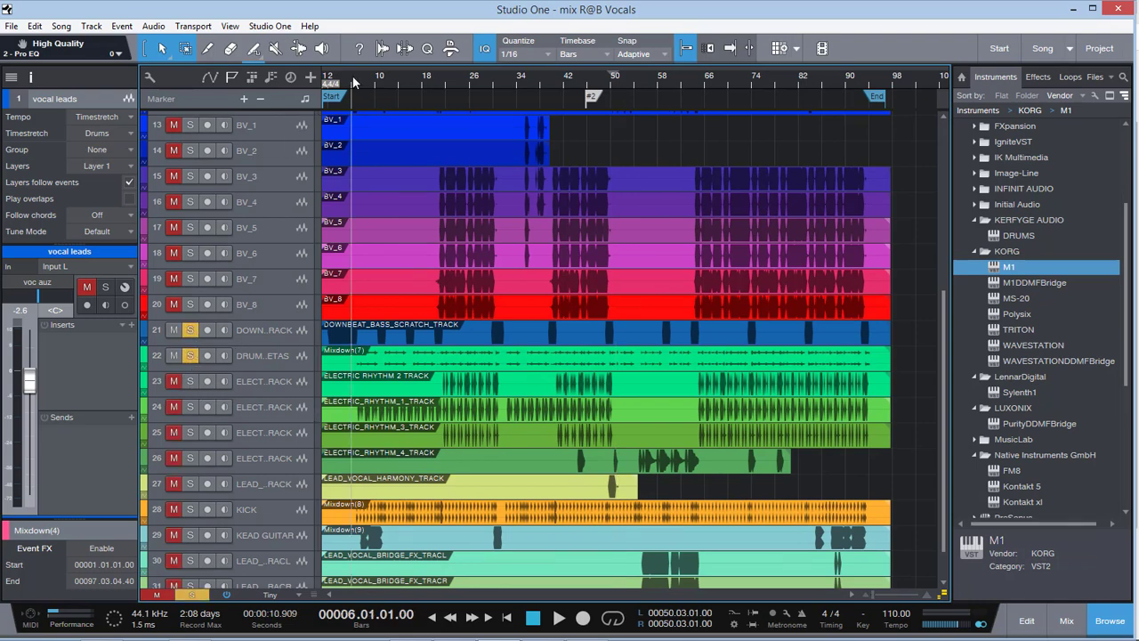
key(space)
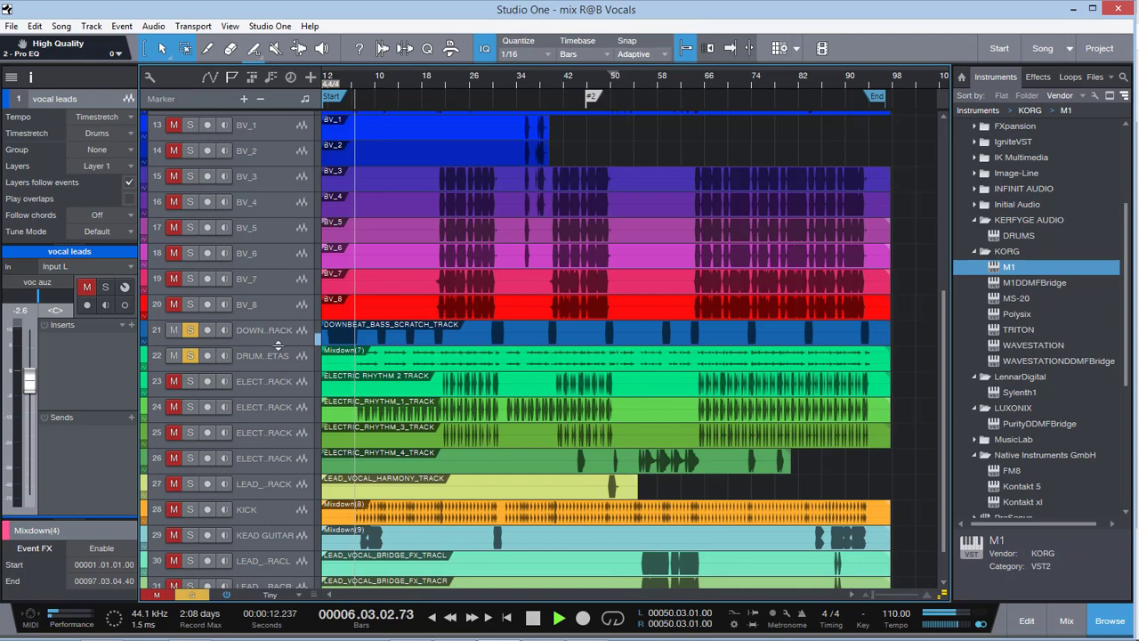
Add the KICK and snare tracks to the soloed drums during playback
scroll(275, 374, down, 1)
scroll(275, 378, down, 3)
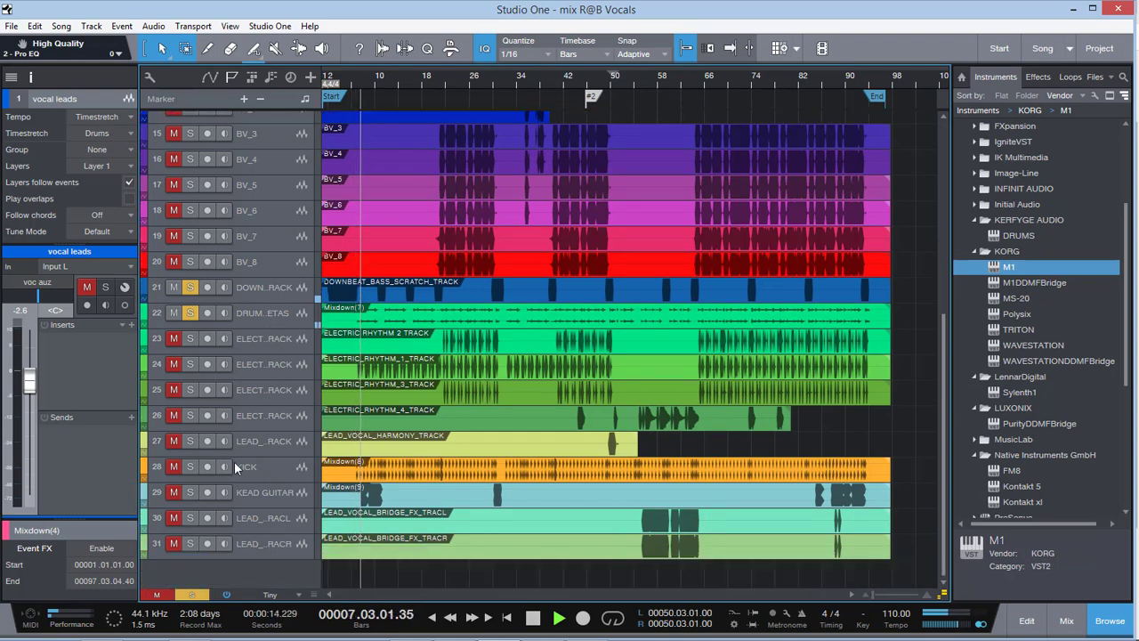
click(174, 467)
click(189, 467)
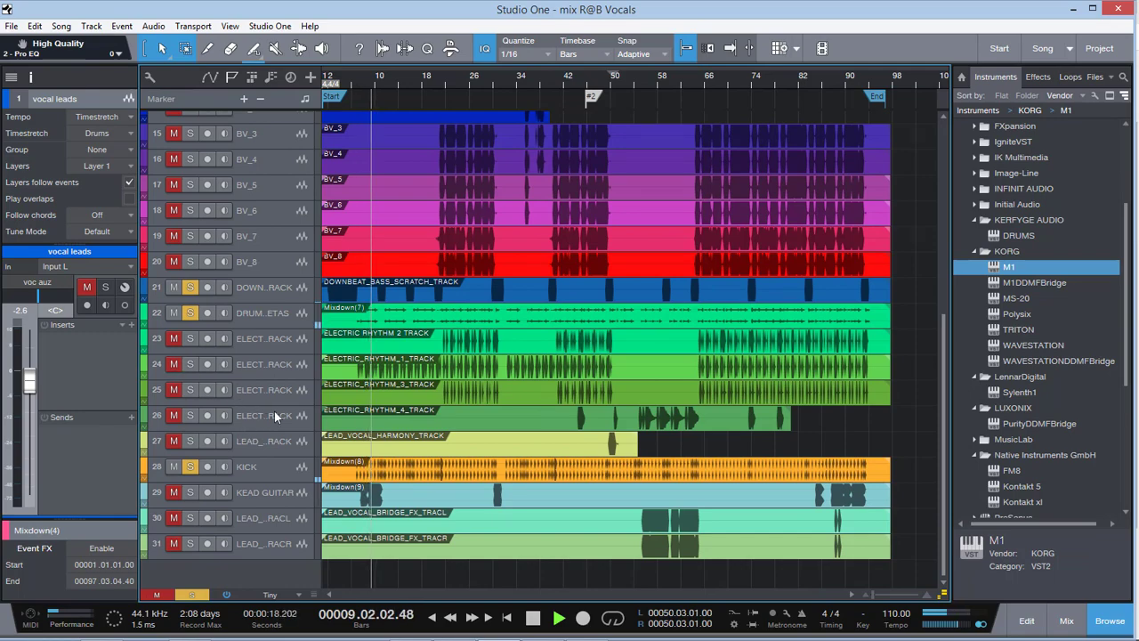
scroll(298, 421, up, 5)
scroll(299, 427, up, 8)
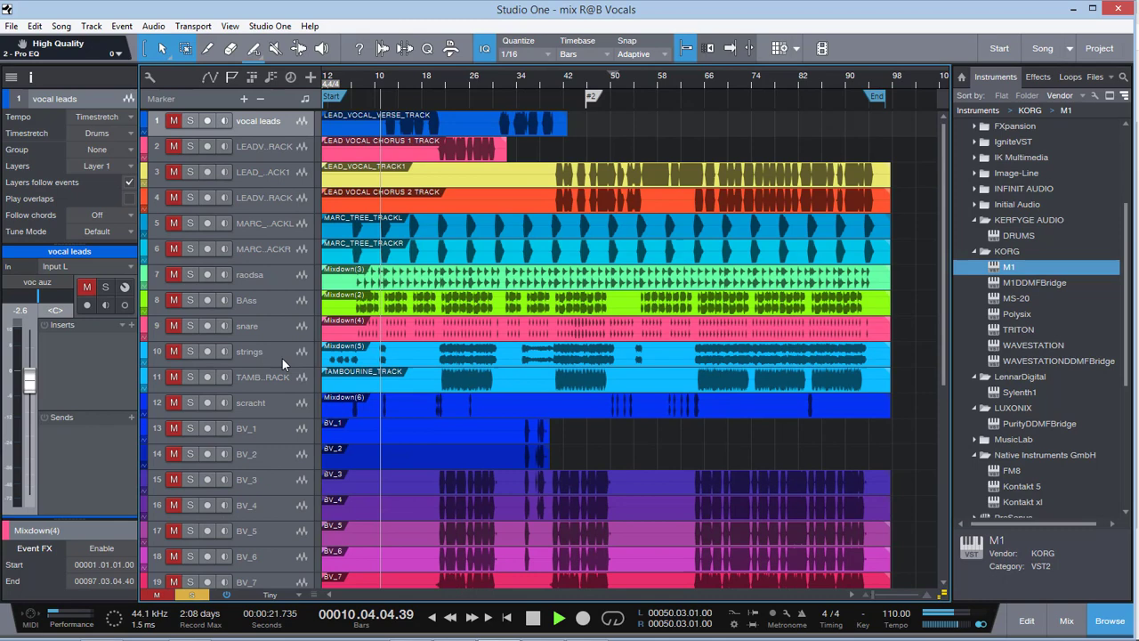
click(173, 326)
click(189, 326)
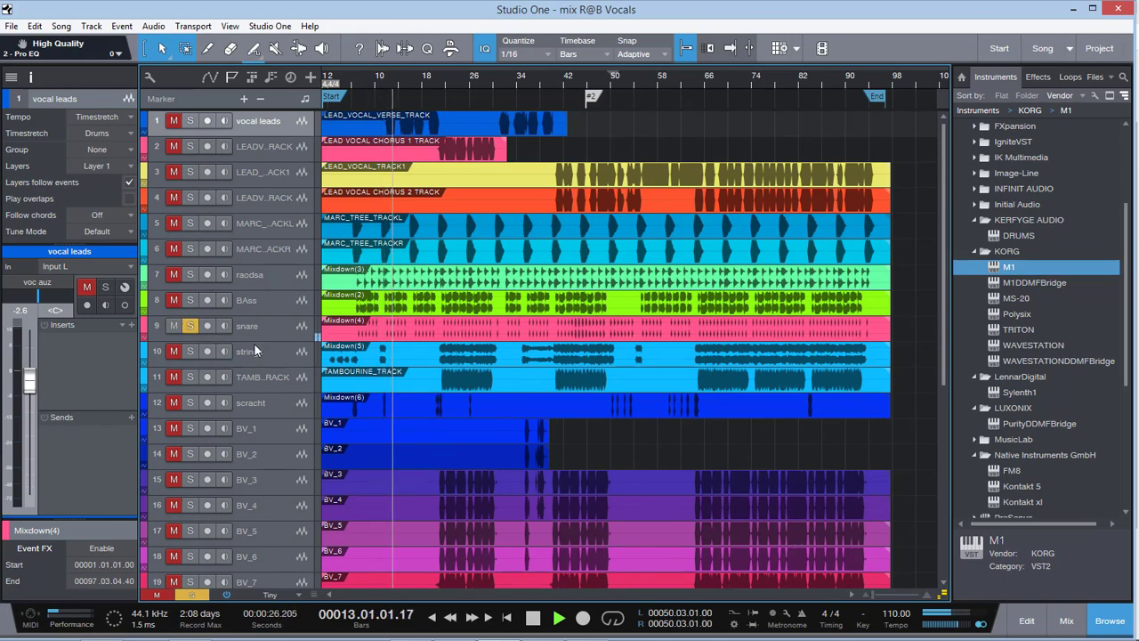
Move the snare track to sit between BV_8 and DOWNBEAT_BASS_SCRATCH_TRACK
click(281, 330)
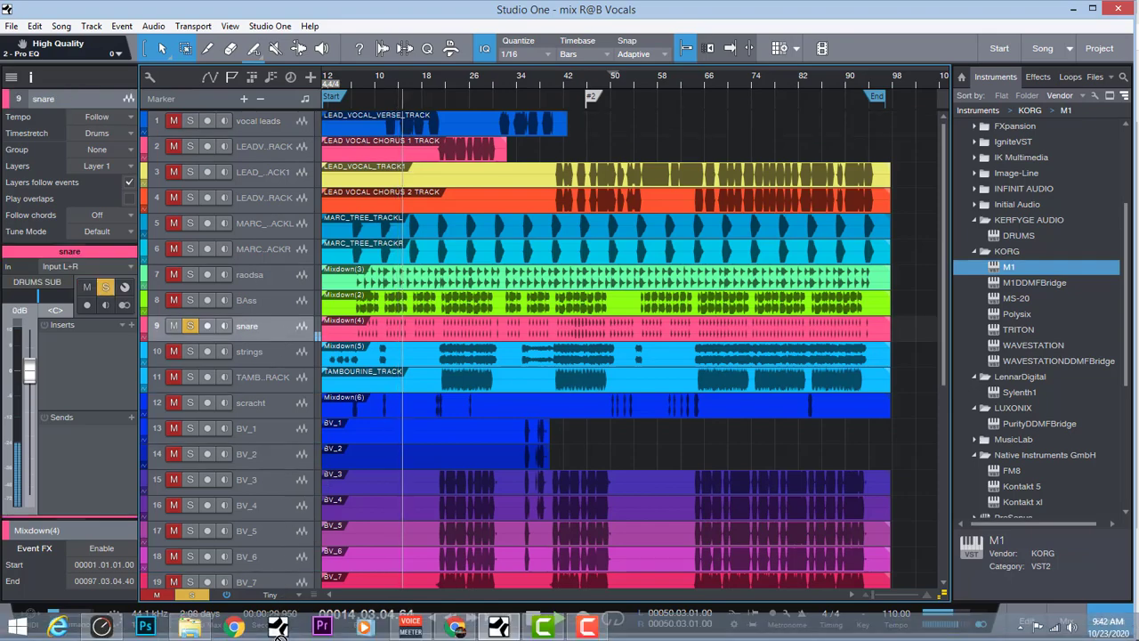
scroll(272, 583, down, 1)
drag(272, 577, 262, 442)
drag(269, 512, 268, 511)
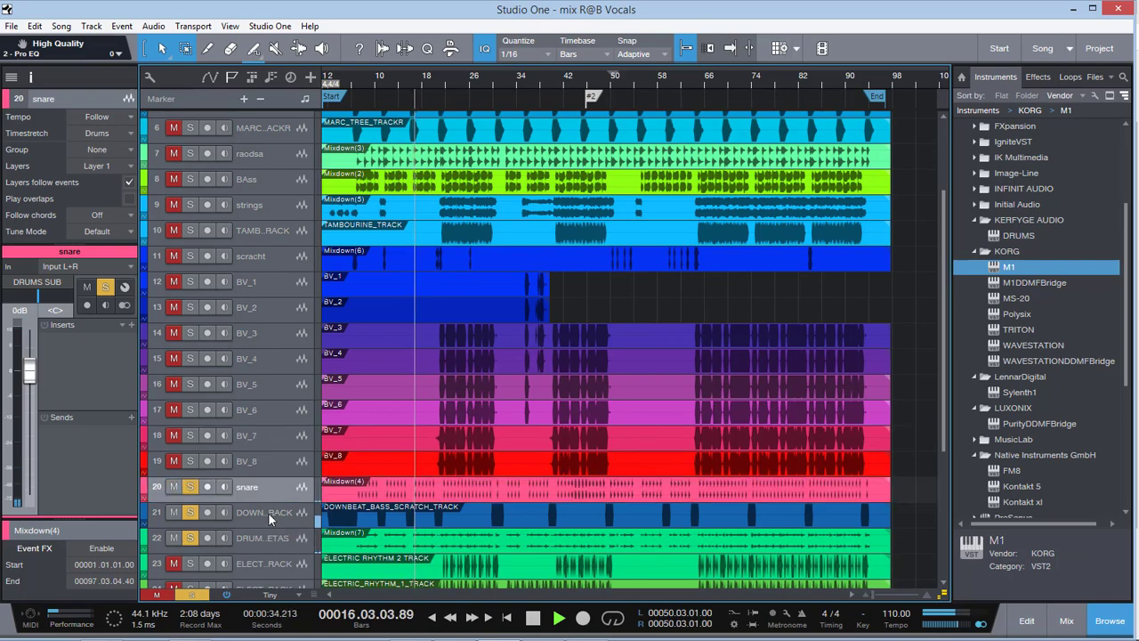
scroll(237, 509, down, 4)
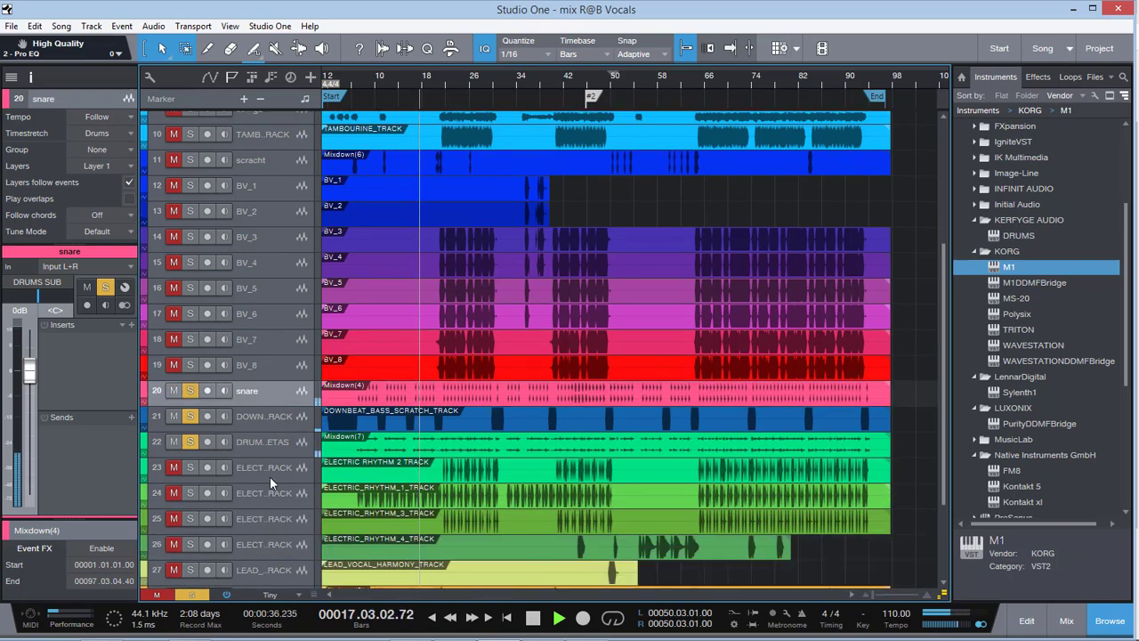
Select the DRUMS BETAS track and DOWNBEAT_BASS_SCRATCH_TRACK in turn while listening, and stop playback
click(263, 443)
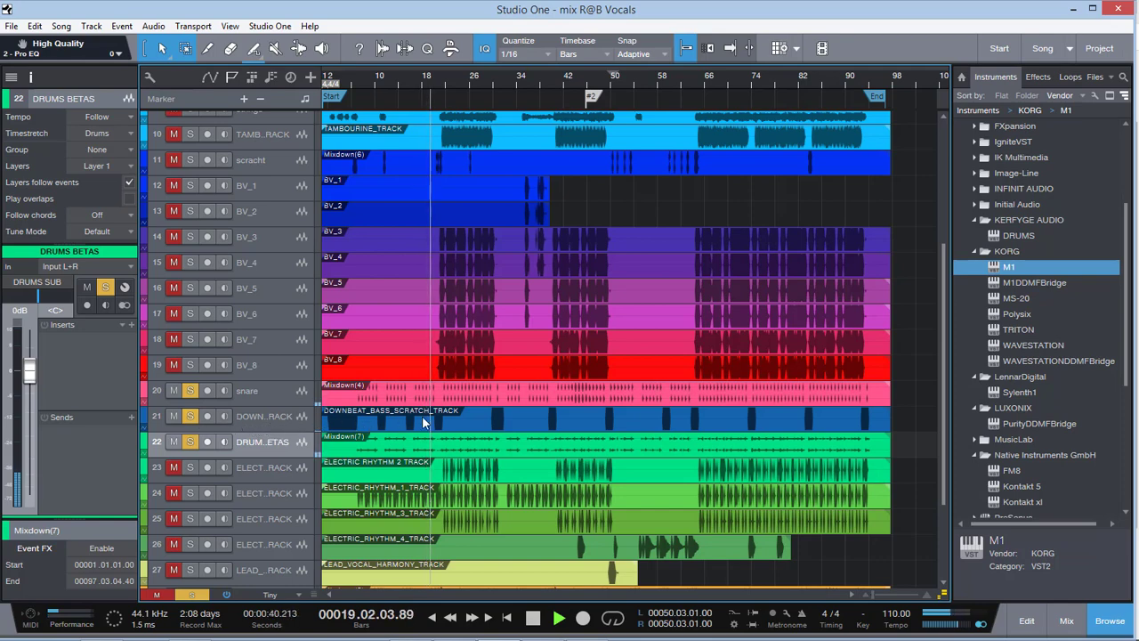
click(275, 422)
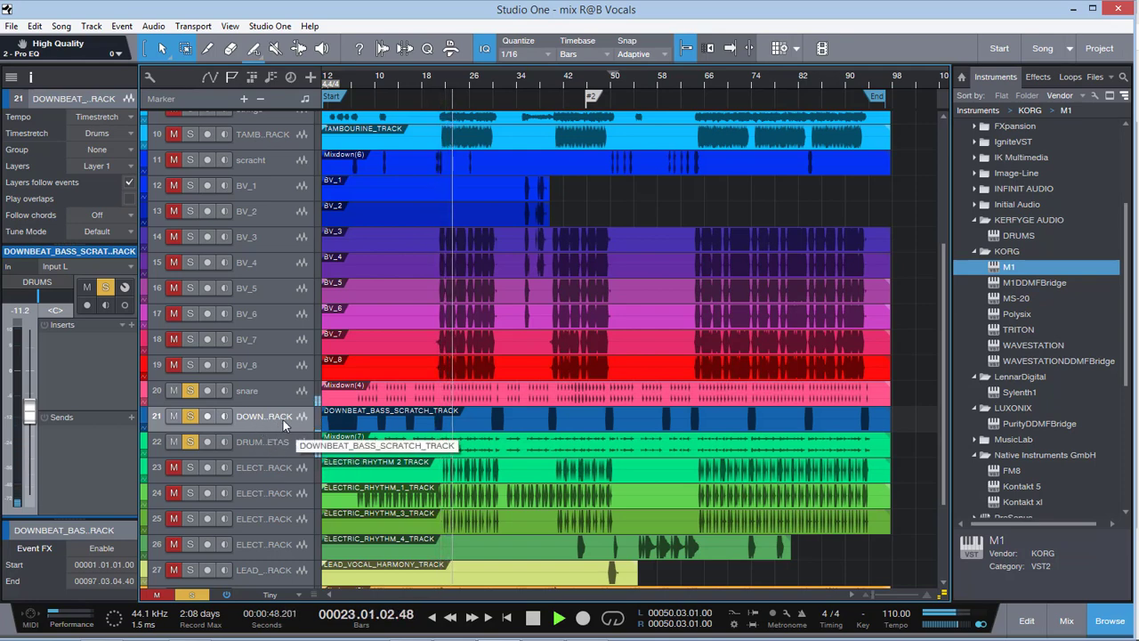
key(space)
Solo the scracht track and move it between the snare track and DOWNBEAT_BASS_SCRATCH_TRACK
drag(274, 172, 272, 405)
scroll(322, 369, up, 3)
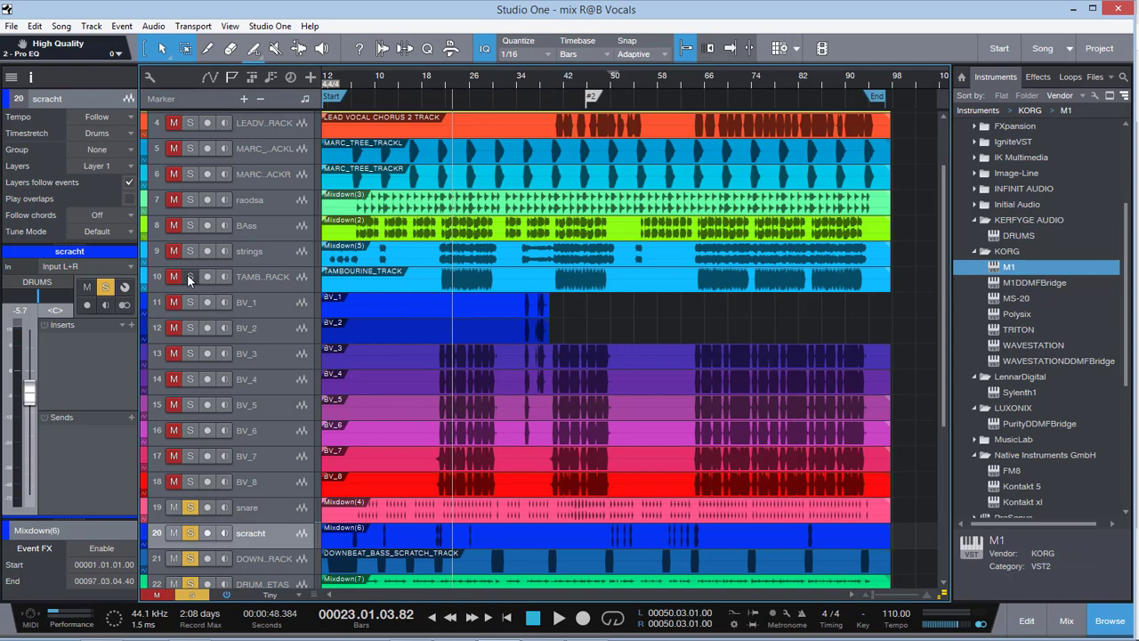
click(268, 279)
scroll(263, 278, up, 2)
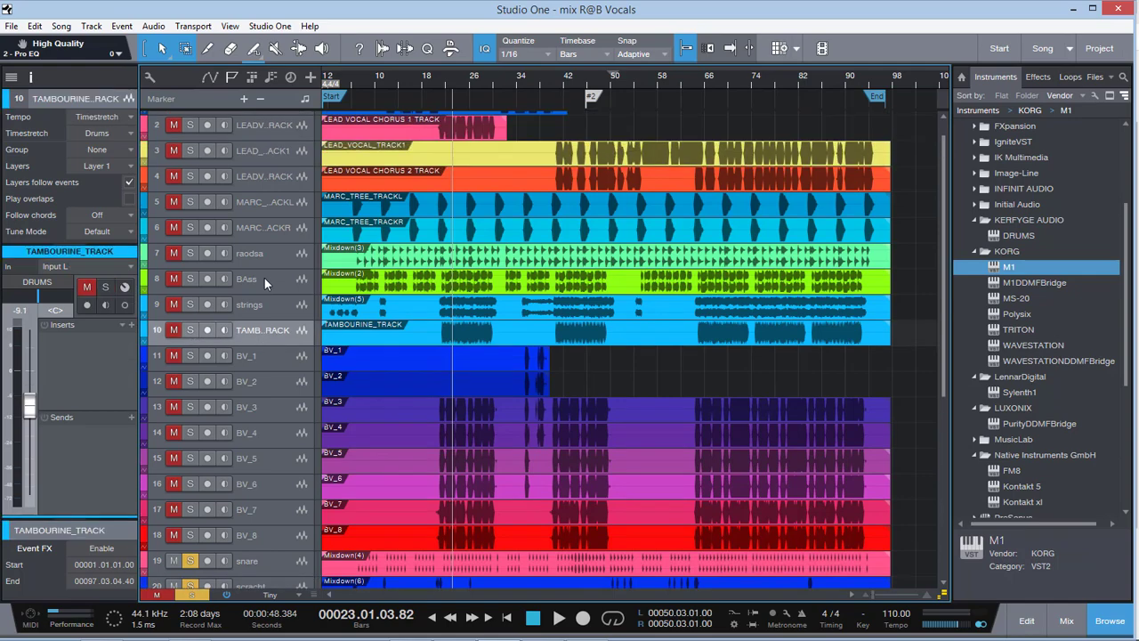
scroll(264, 278, down, 6)
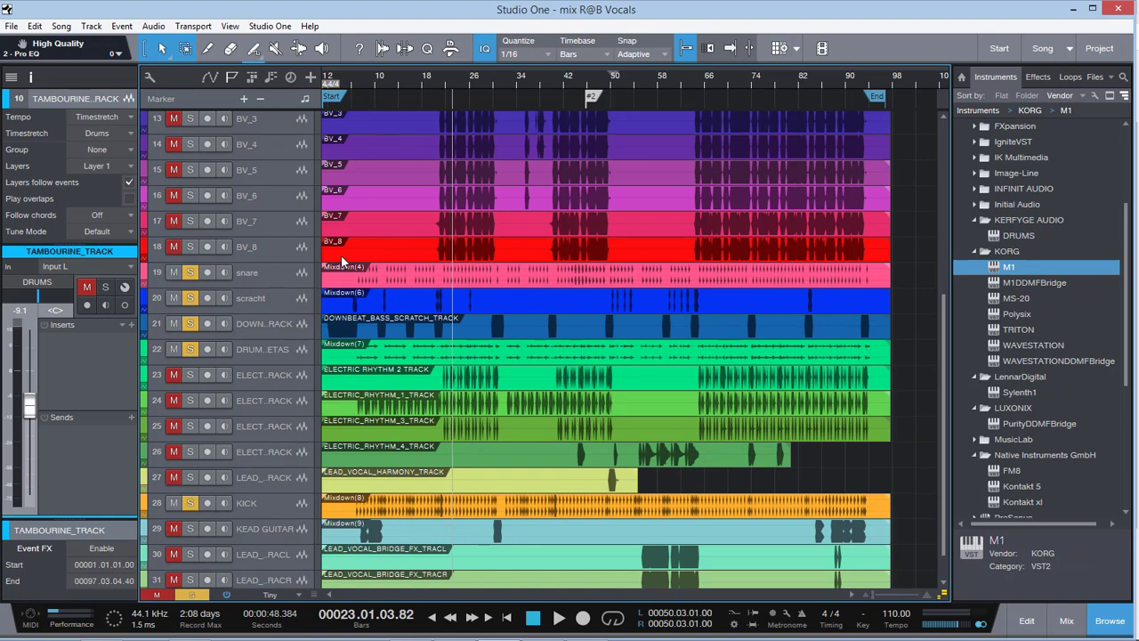
Listen briefly from bar 2 and insert a Q10 Stereo equalizer on DOWNBEAT_BASS_SCRATCH_TRACK
click(332, 71)
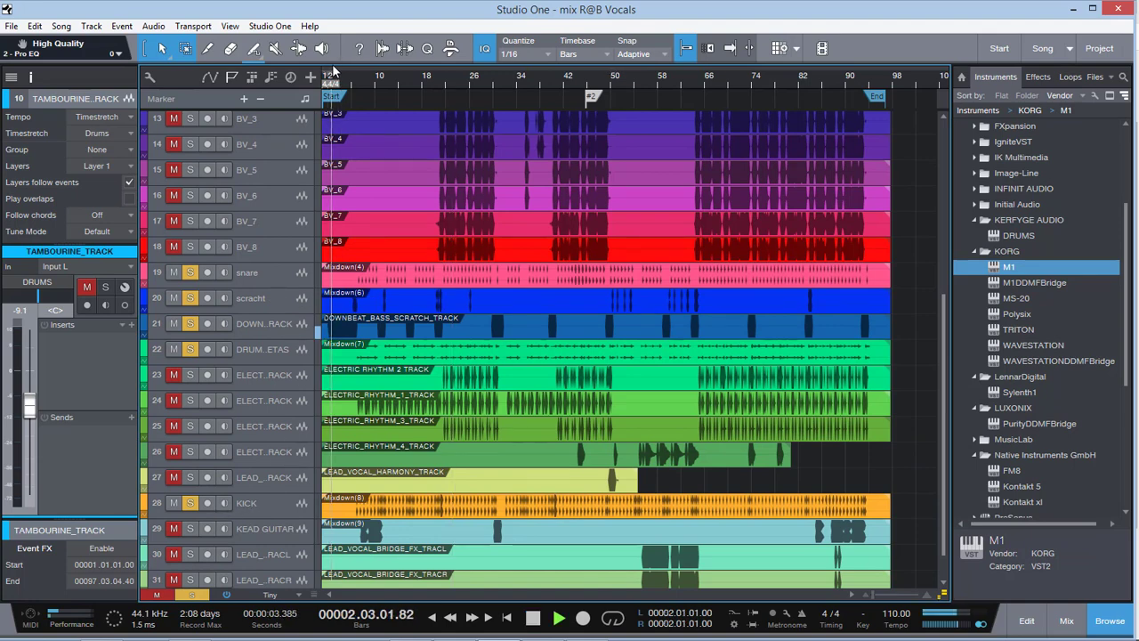
key(space)
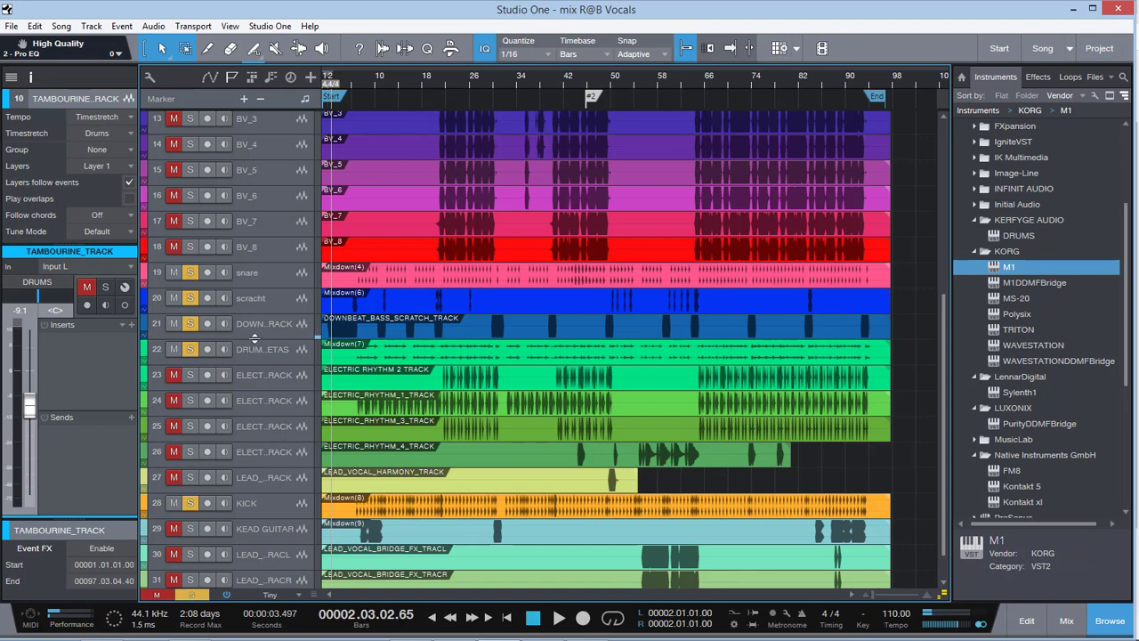
click(267, 325)
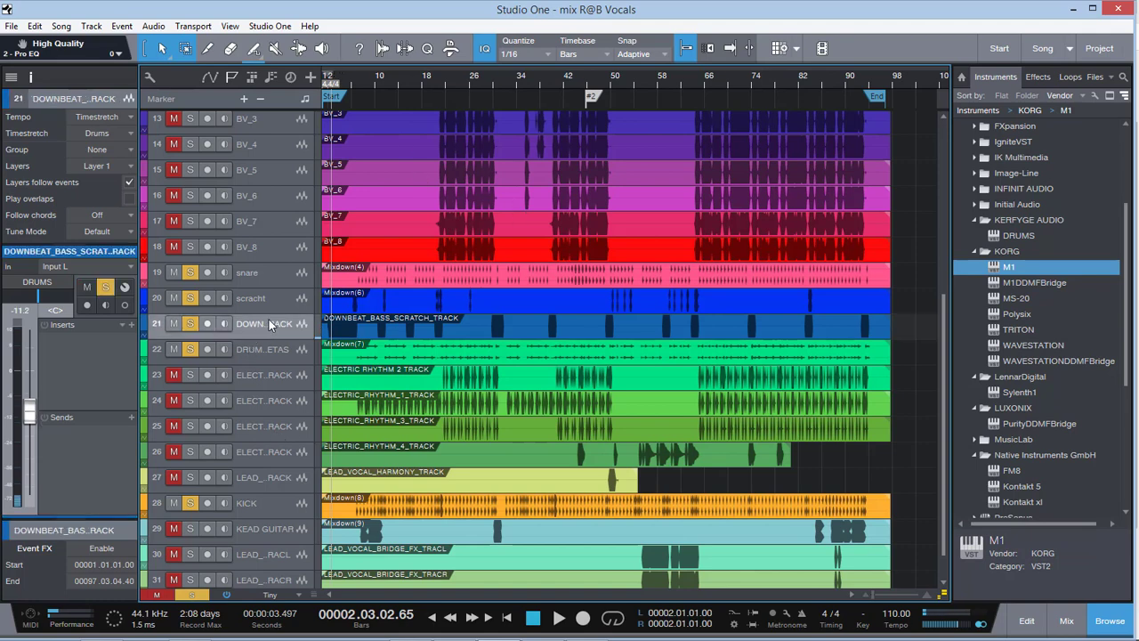
click(130, 326)
text(Q)
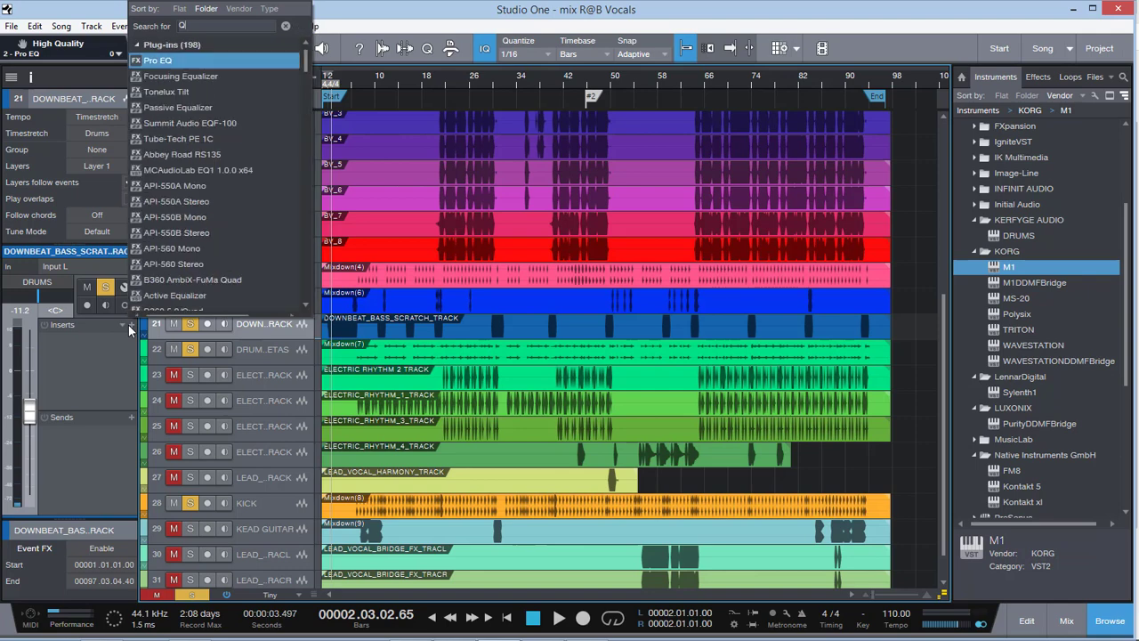
scroll(215, 182, down, 4)
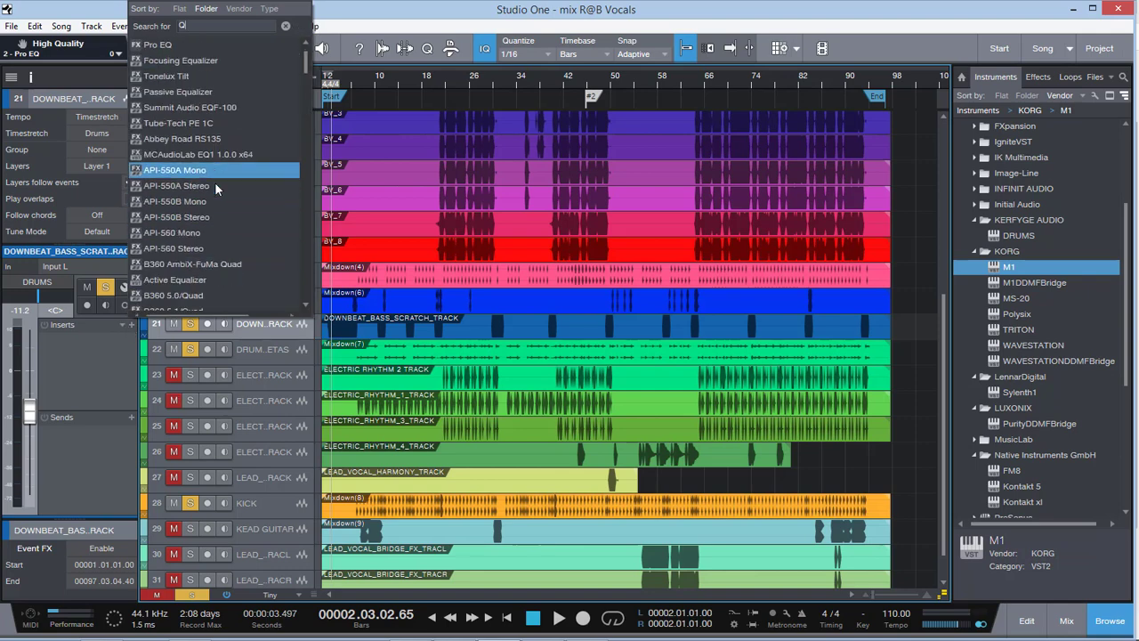
scroll(215, 182, down, 8)
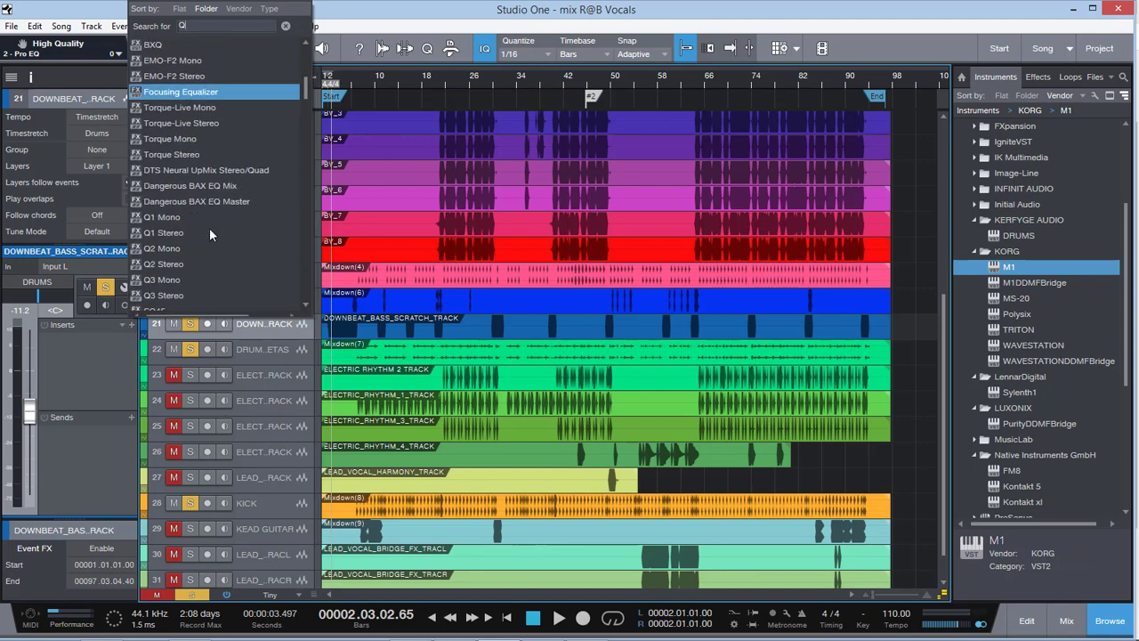
scroll(209, 235, down, 2)
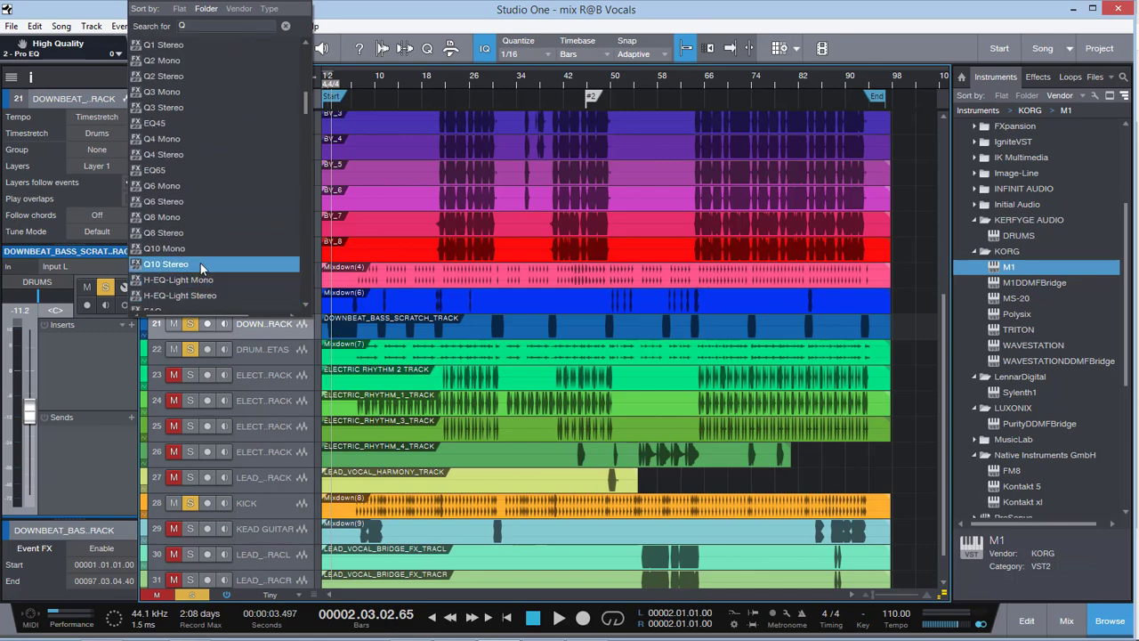
click(201, 263)
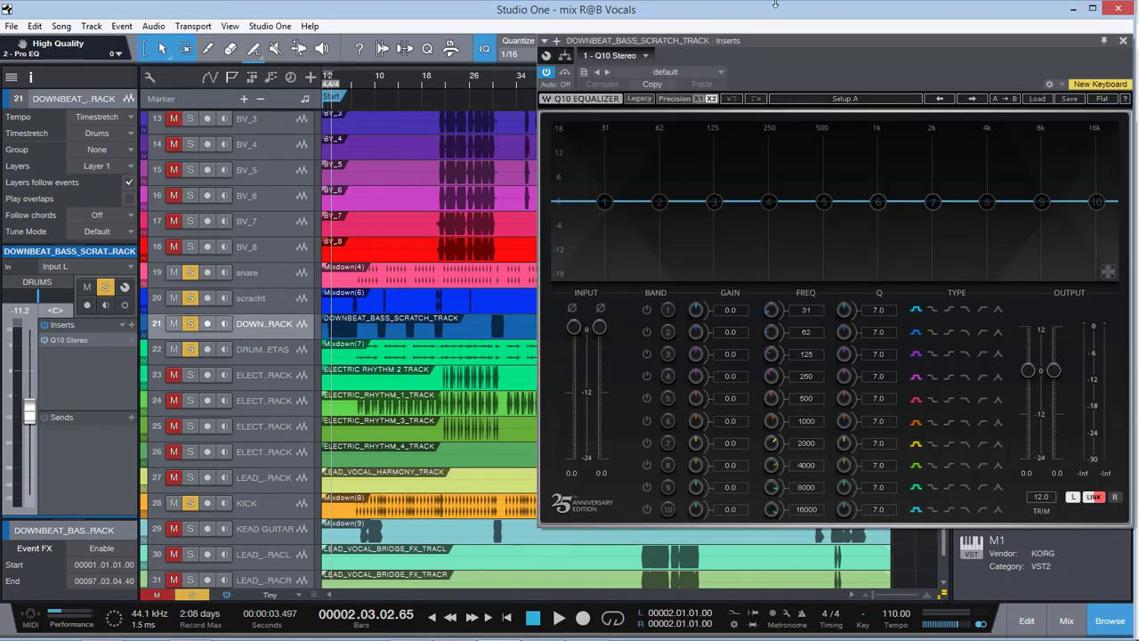
Set the Q10 equalizer to Precision X1 and switch it to the enlarged graph with single-band controls
drag(823, 43, 653, 52)
click(525, 123)
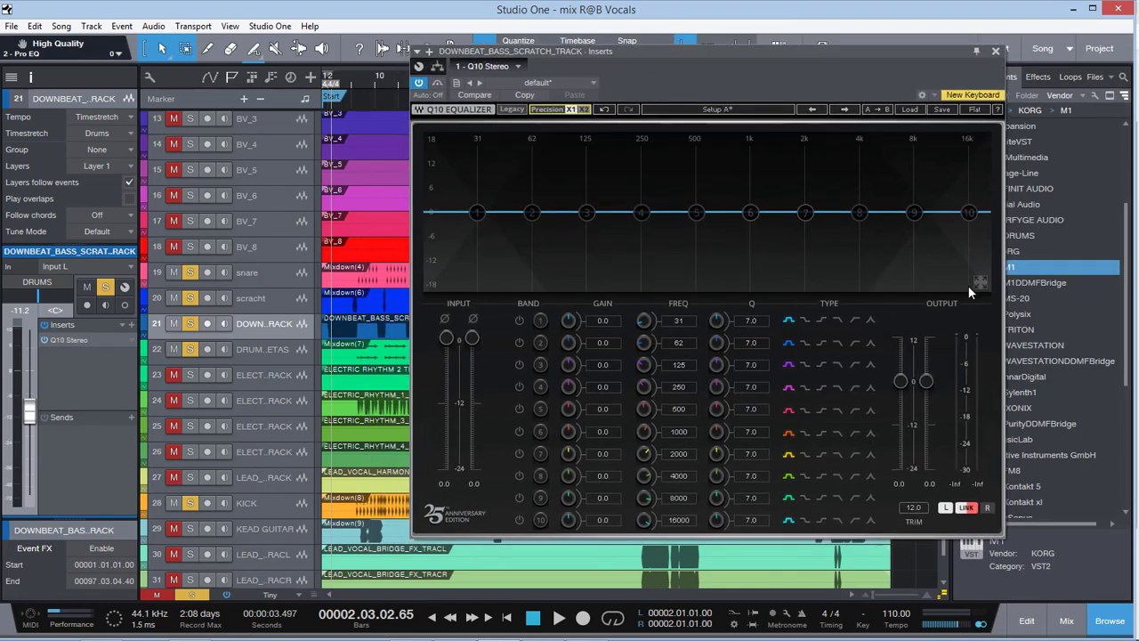
click(980, 280)
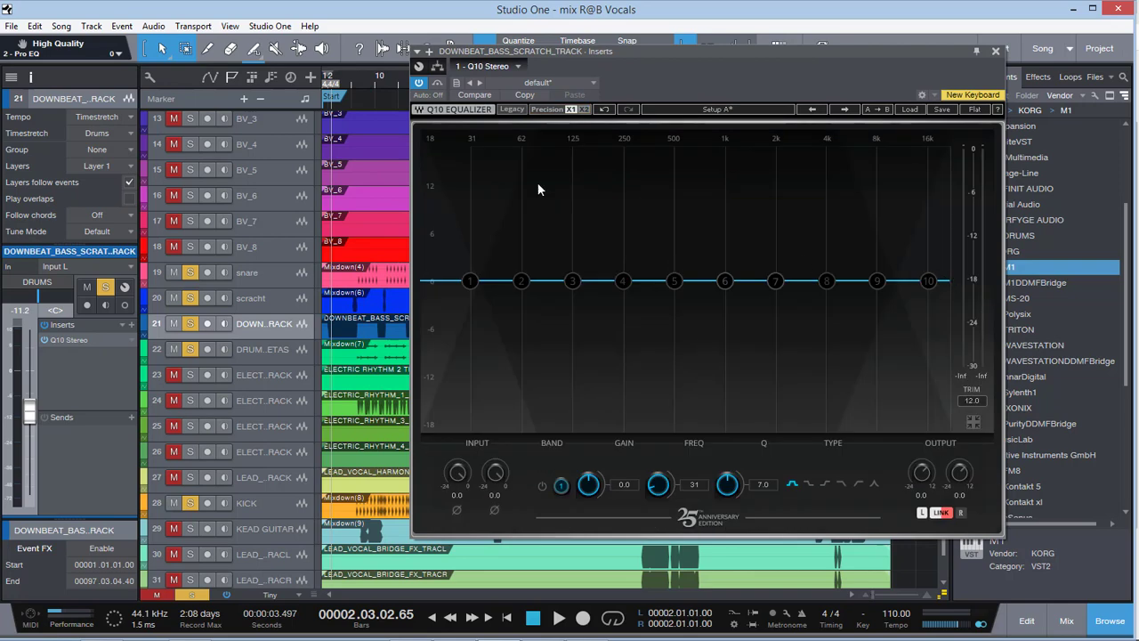
While listening, enable Q10 band 1 with a Q of 83.8, sweep it to 241 Hz and cut its gain to -7.6 dB
click(372, 81)
key(space)
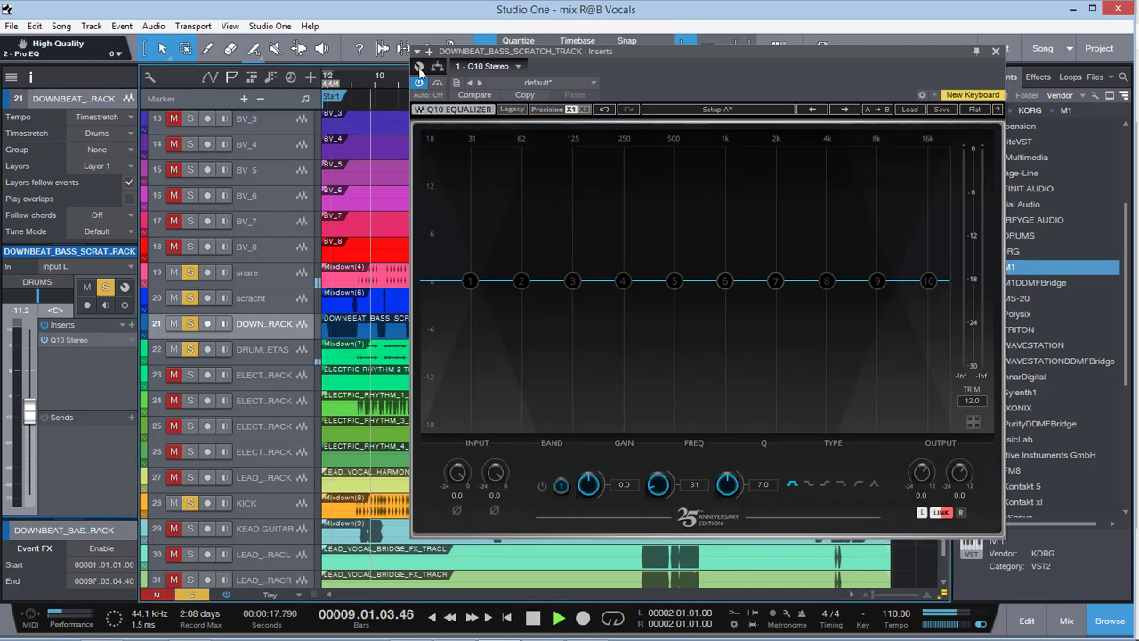
drag(588, 484, 589, 463)
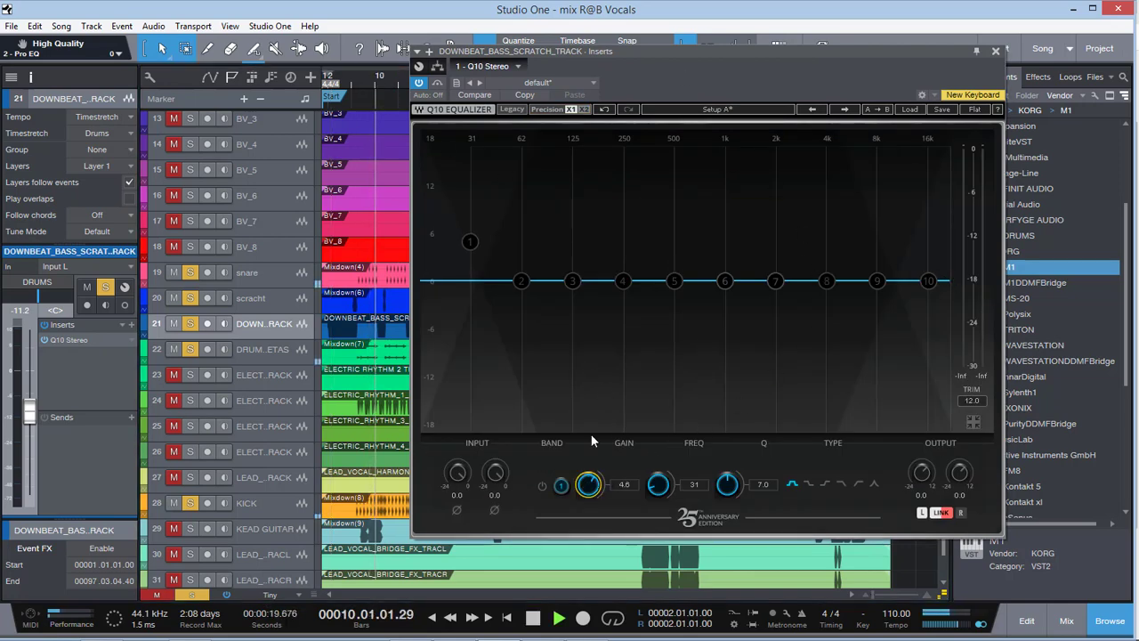
click(542, 486)
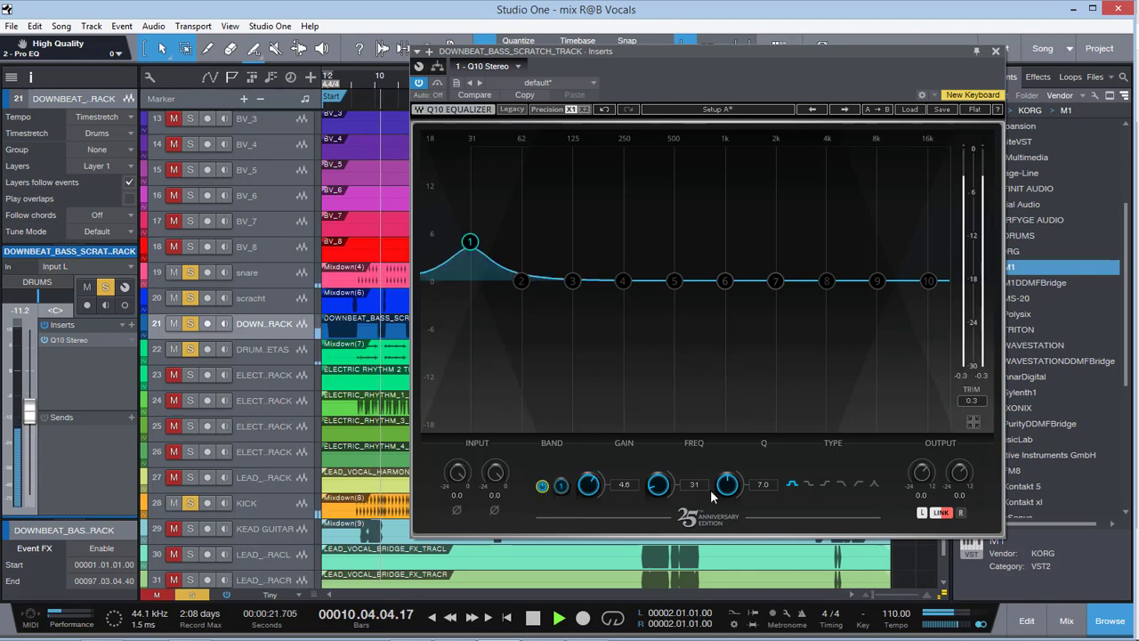
drag(727, 484, 726, 454)
drag(588, 484, 607, 452)
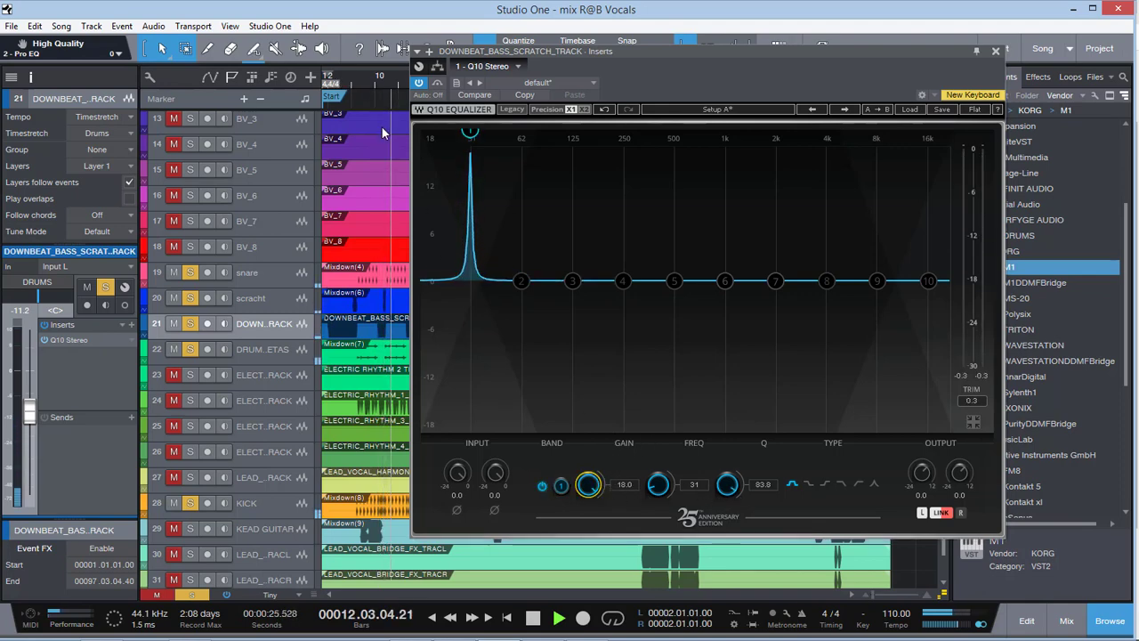
key(Home)
drag(673, 490, 673, 459)
drag(589, 484, 589, 544)
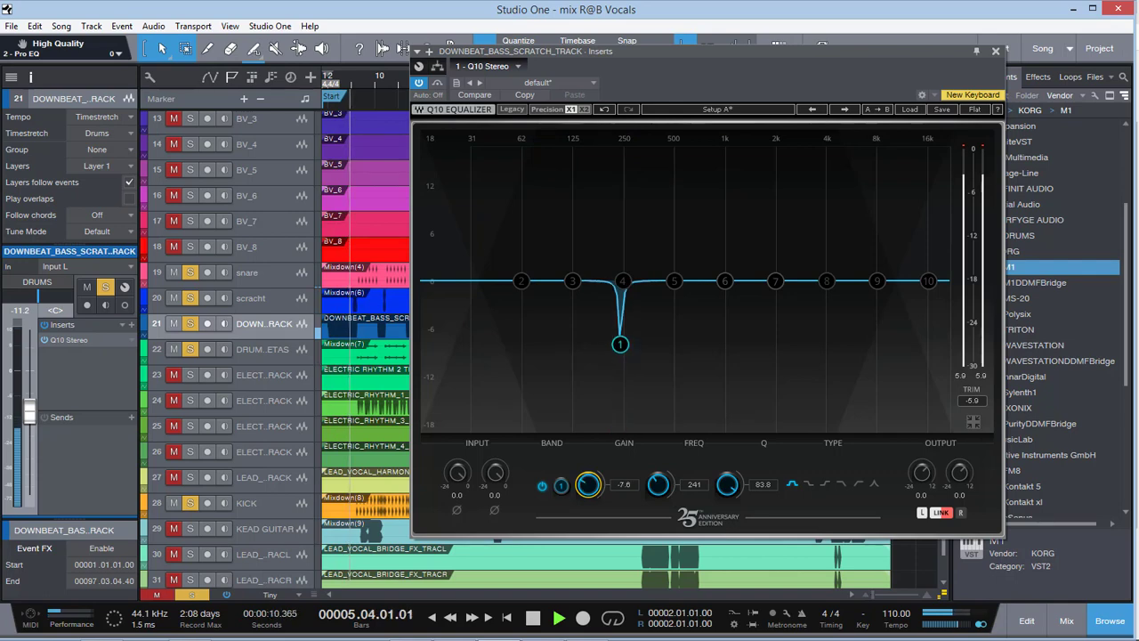
Narrow Q10 band 5 to a Q of 61.0, sweep it to 169 Hz, cut it to -5.3 dB and close the equalizer
click(674, 289)
scroll(674, 291, up, 5)
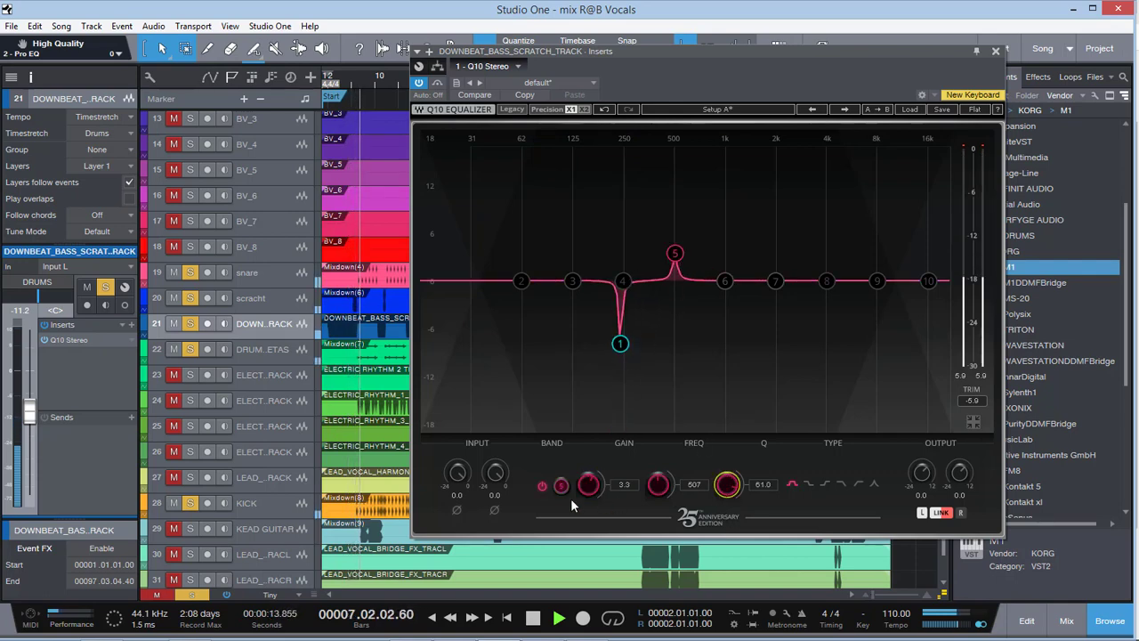
drag(675, 253, 675, 133)
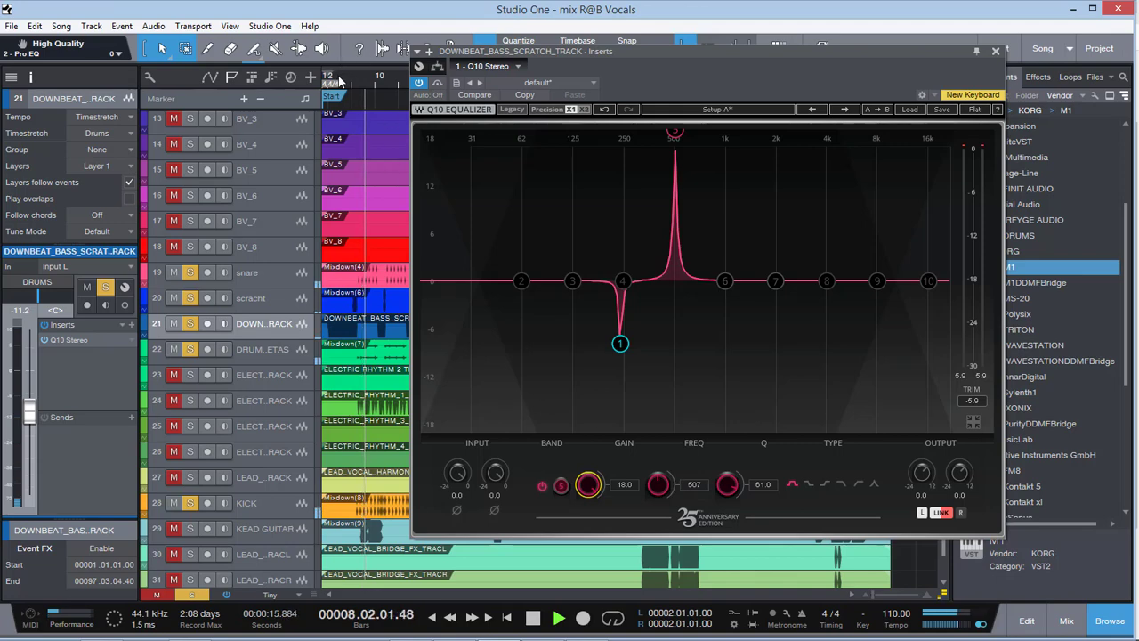
drag(658, 485, 658, 542)
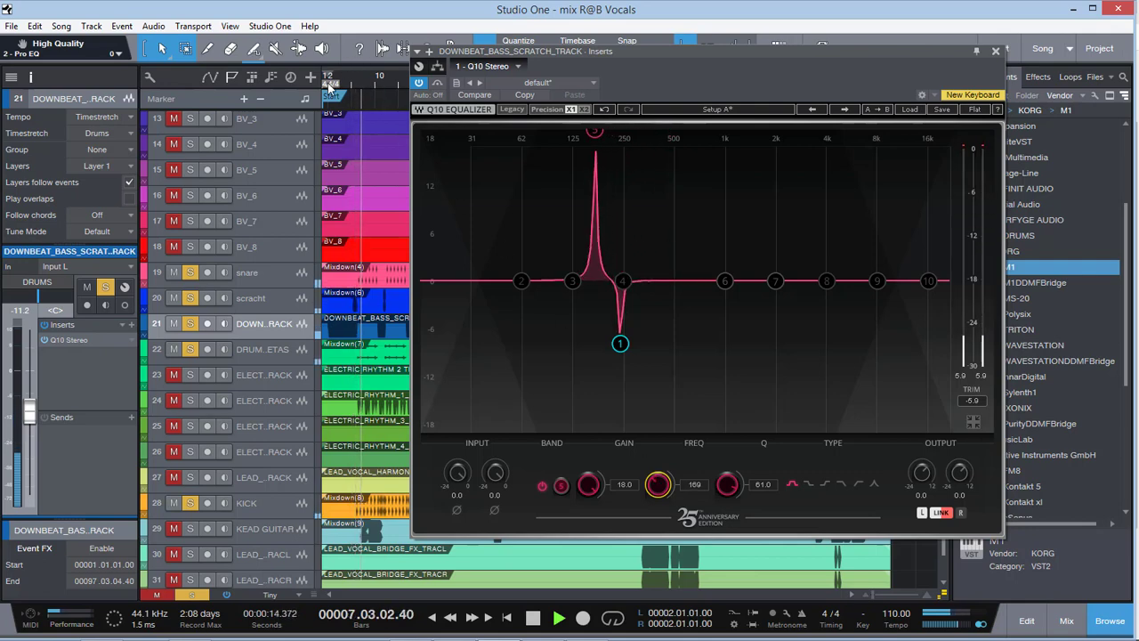
key(space)
key(space)
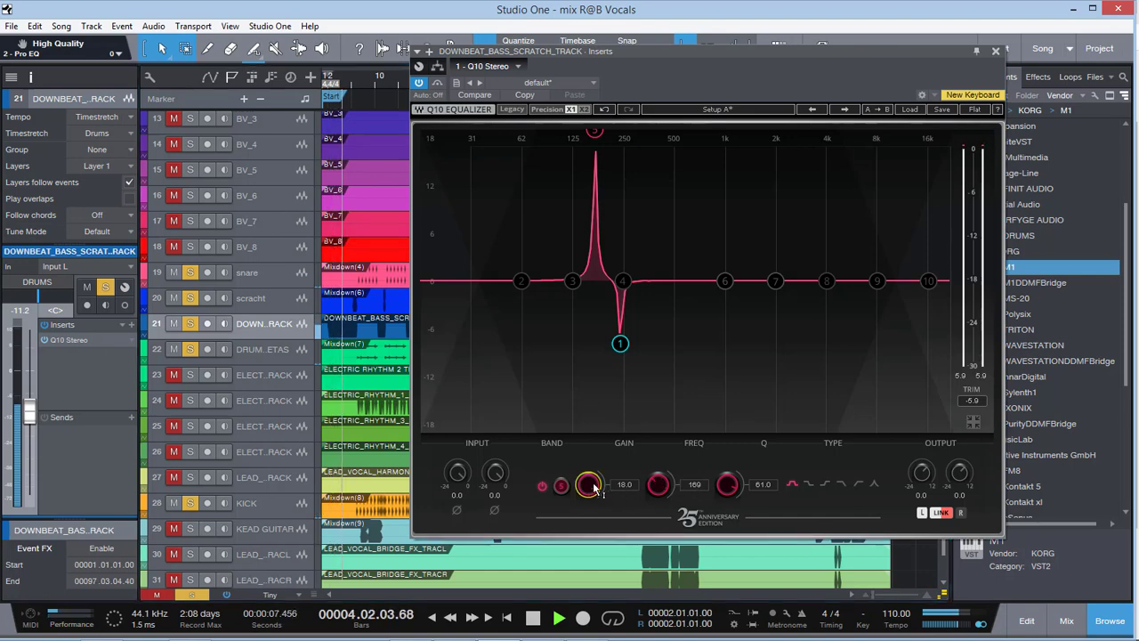
drag(589, 485, 589, 549)
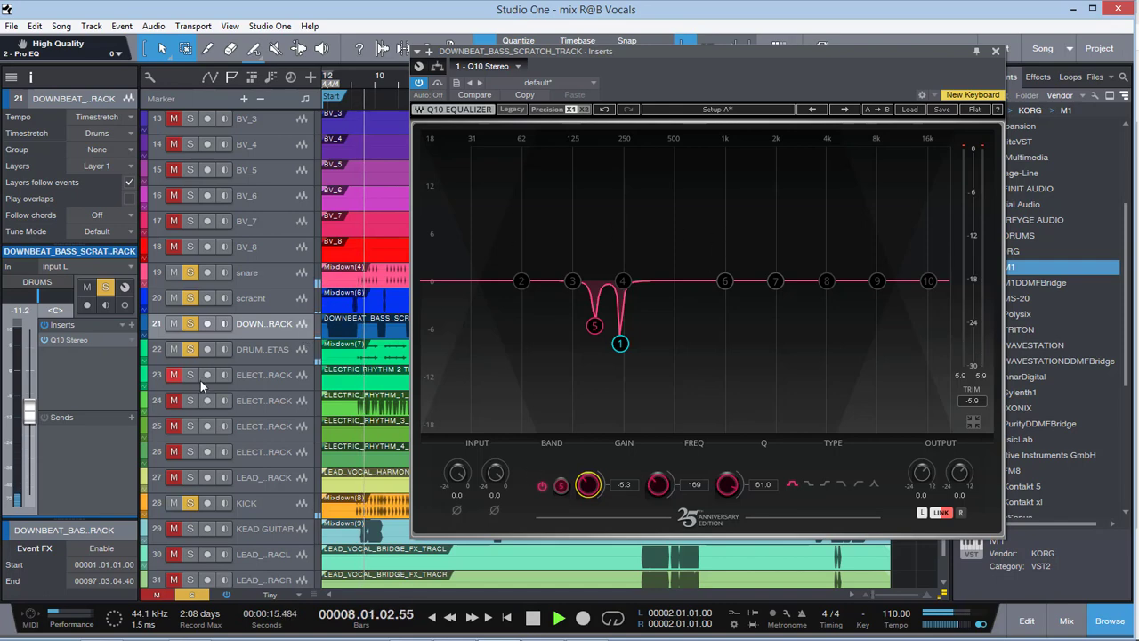
click(996, 51)
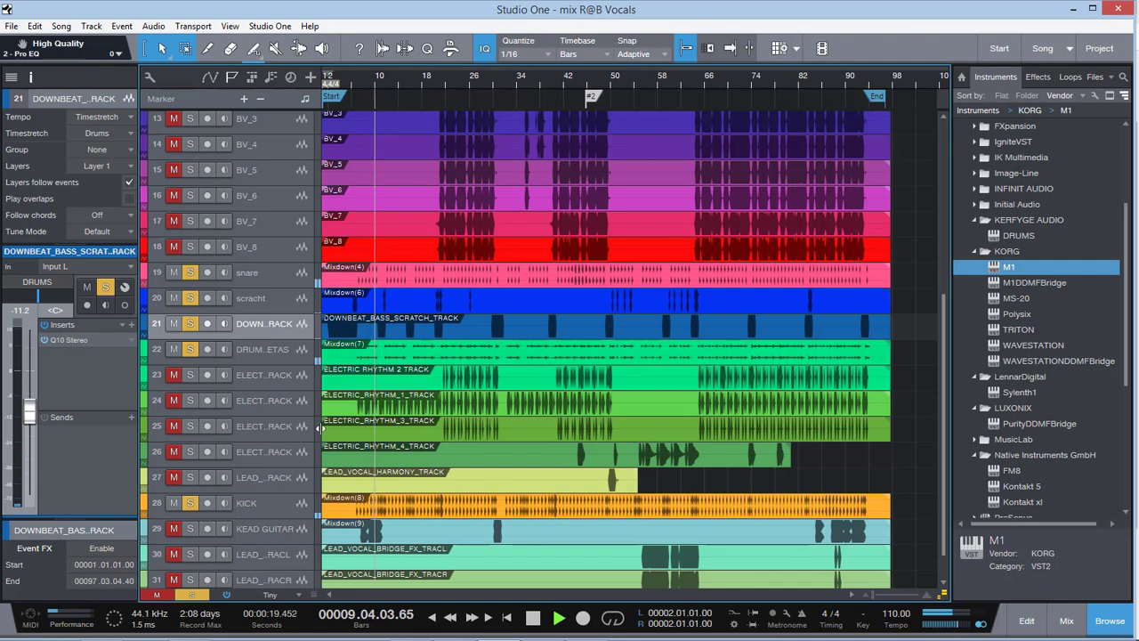
Insert an SSLChannel Stereo on the KICK track and engage its high-pass filter at a low frequency
click(275, 513)
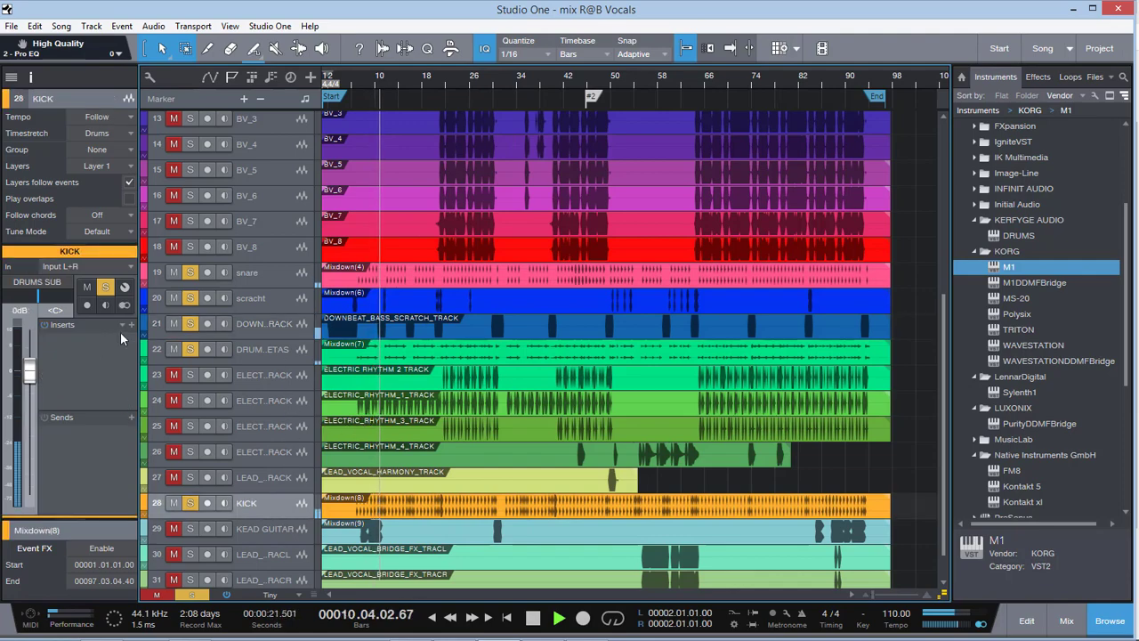
click(131, 324)
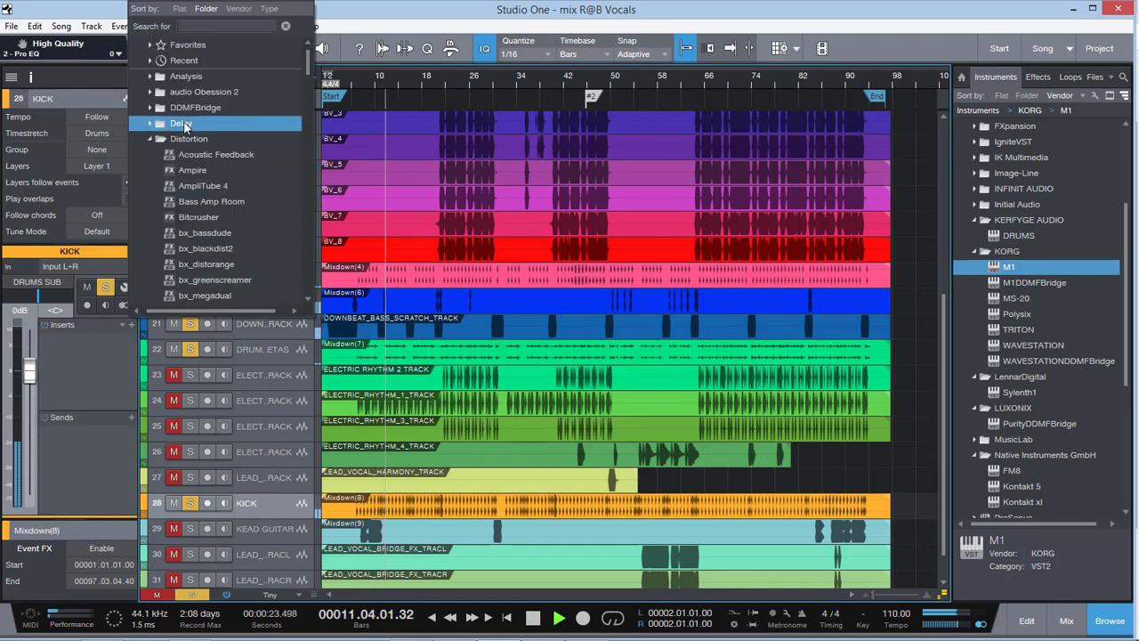
text(SSL)
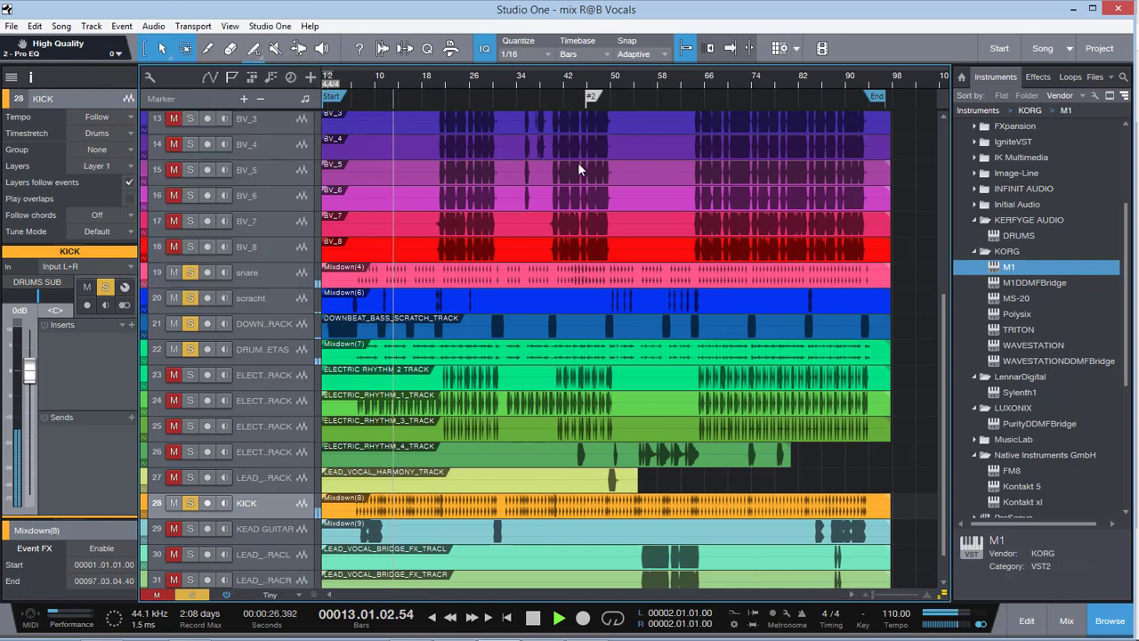
drag(593, 51, 720, 52)
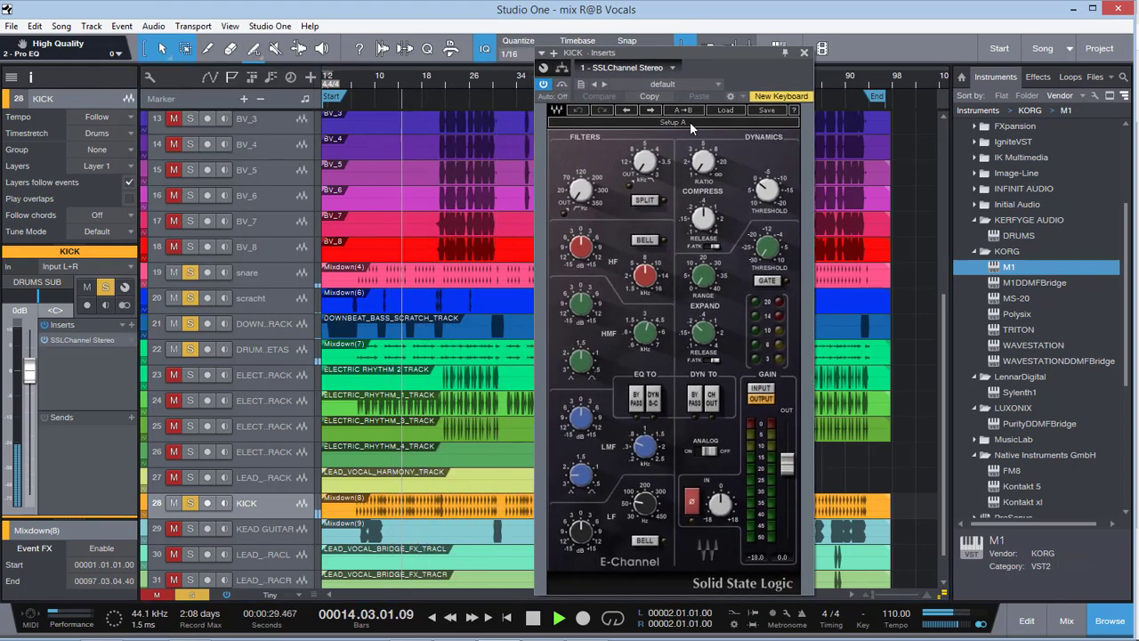
drag(579, 189, 580, 181)
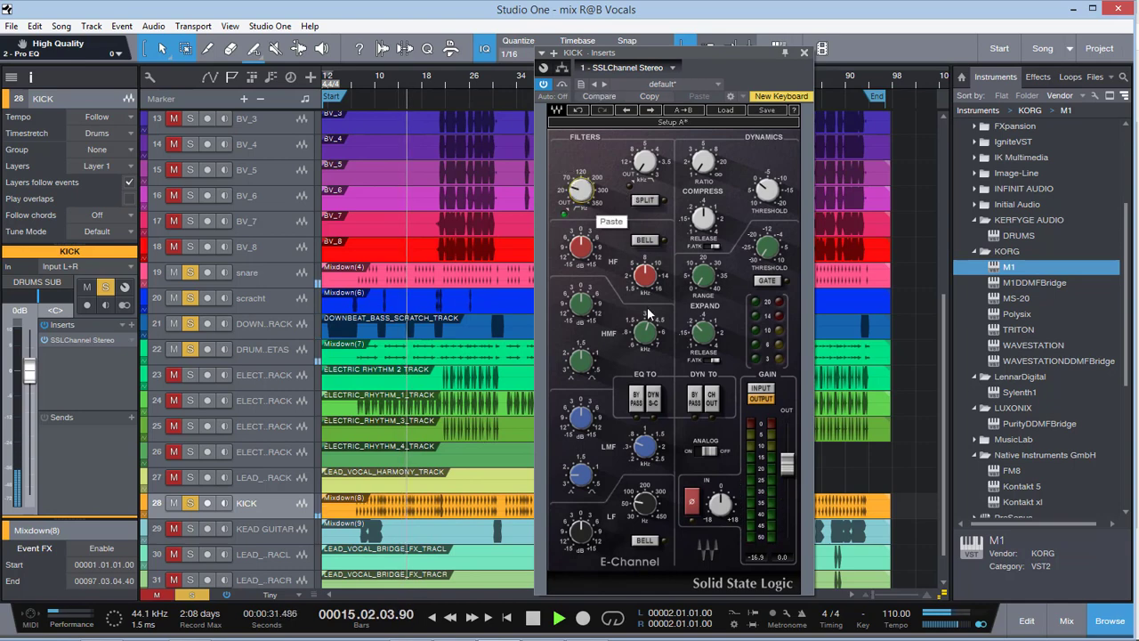
On DOWNBEAT_BASS_SCRATCH_TRACK, cut Q10 band 6 to -5.8 dB at 910 Hz with a Q of 74.8, and lower the track fader to -12.2 dB
click(272, 323)
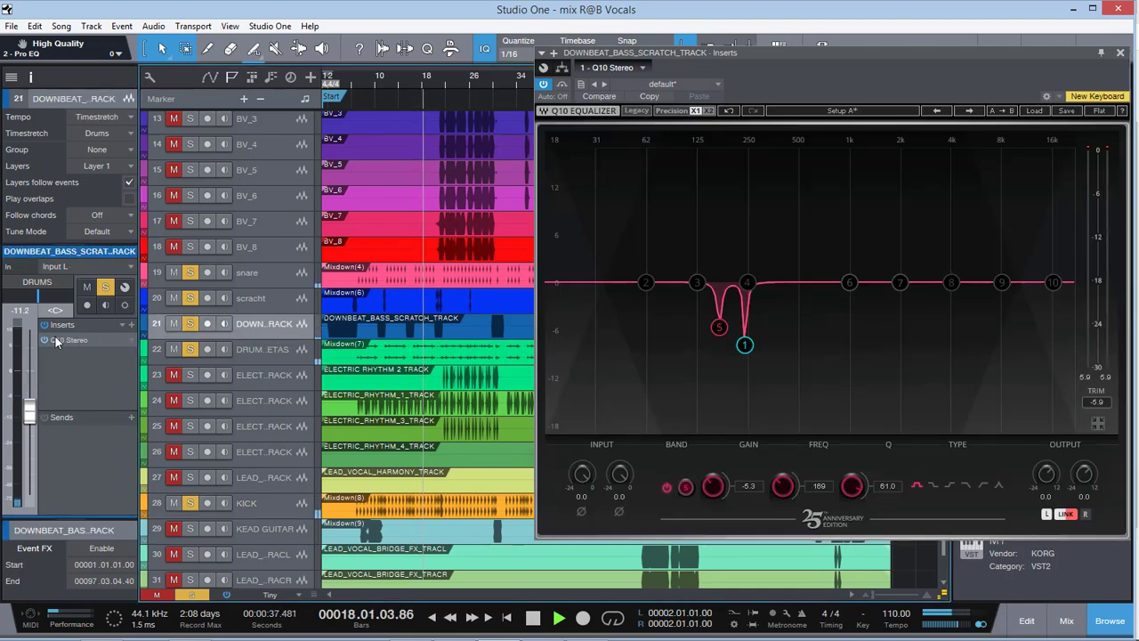
click(339, 79)
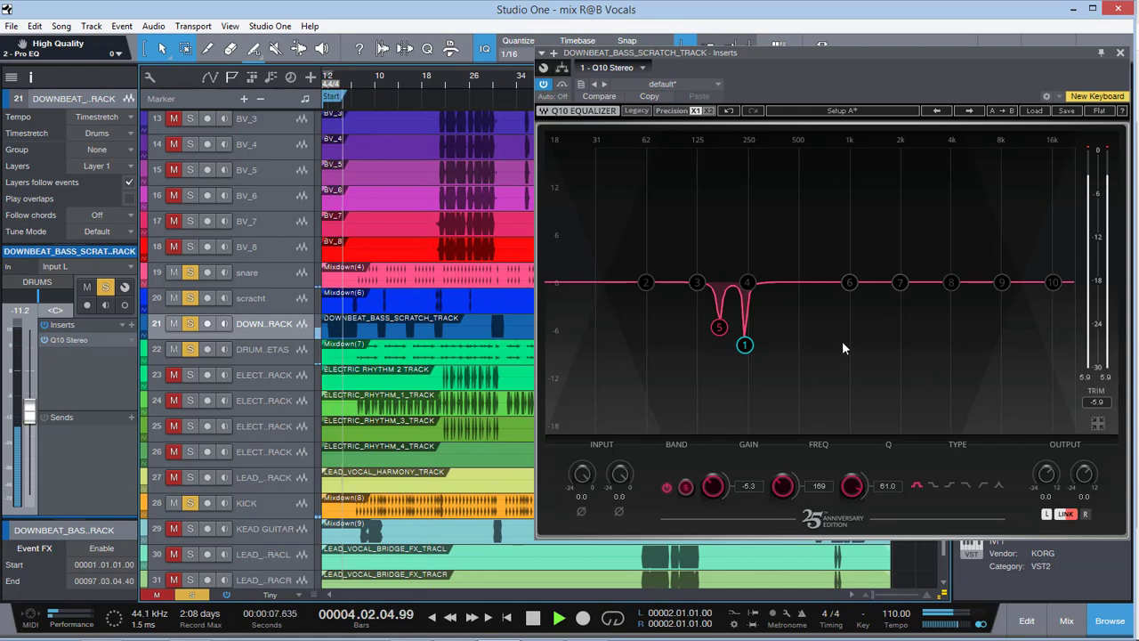
drag(850, 283, 845, 132)
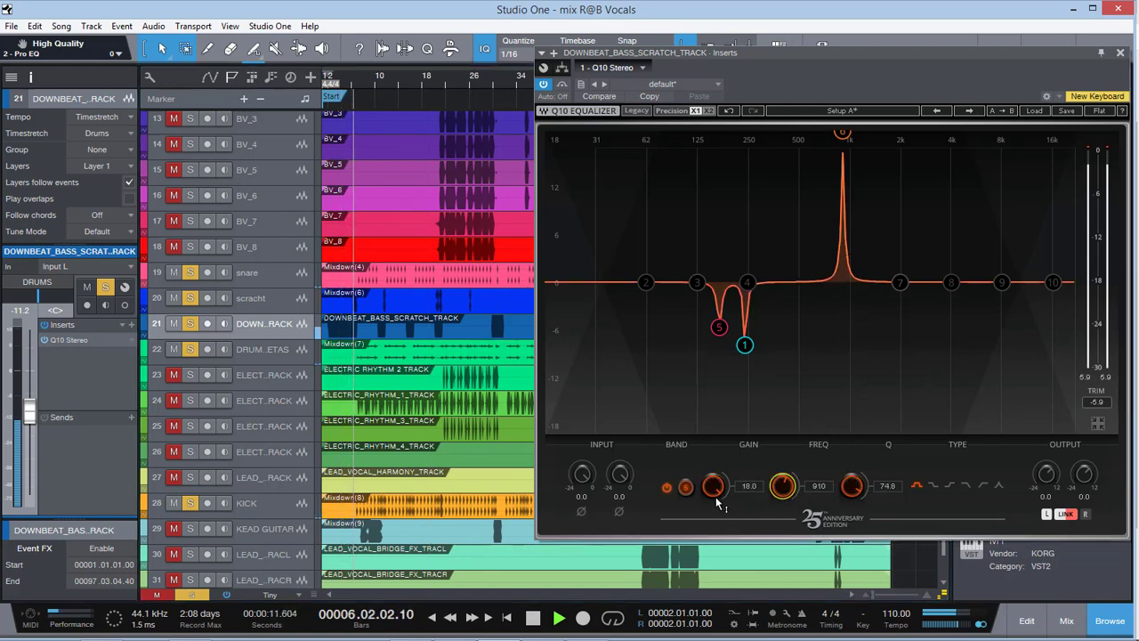
drag(717, 498, 716, 551)
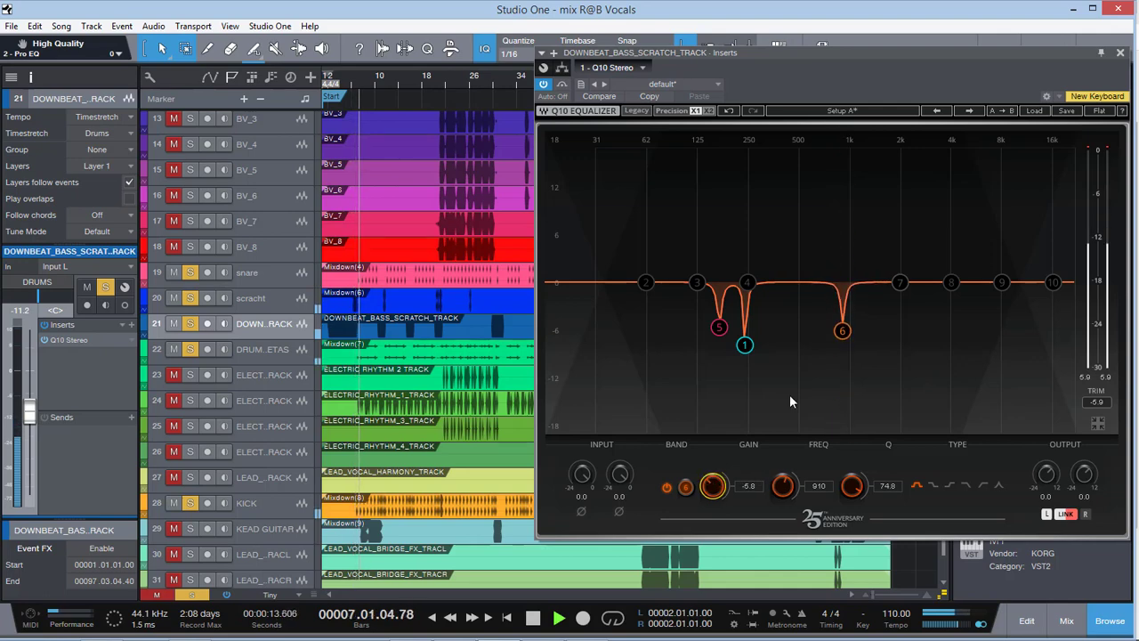
drag(21, 411, 21, 415)
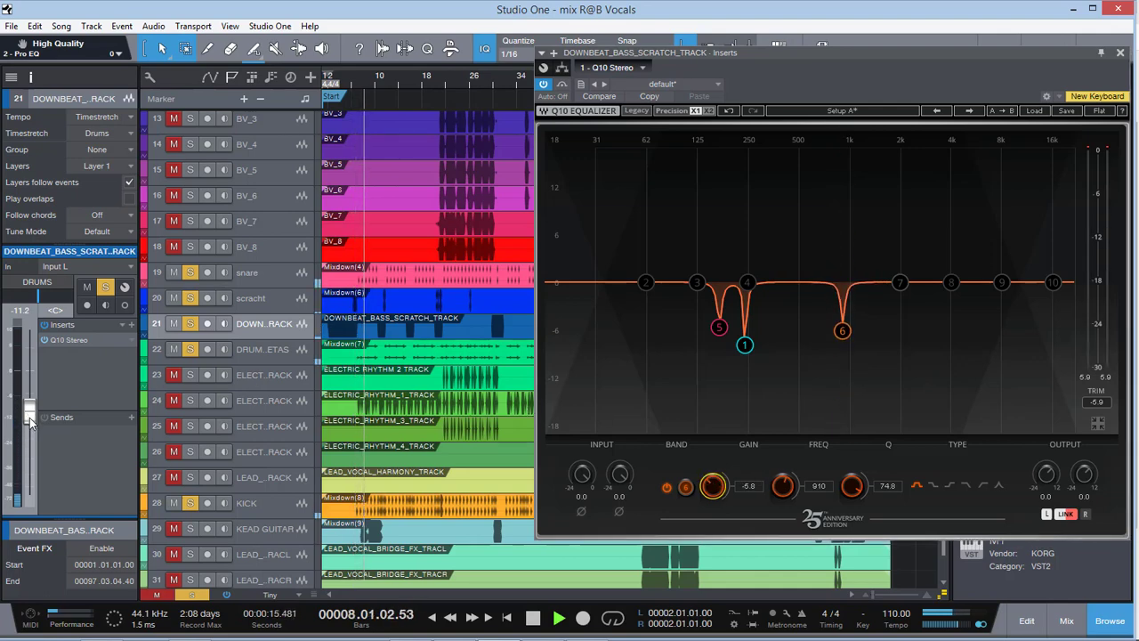
click(1120, 53)
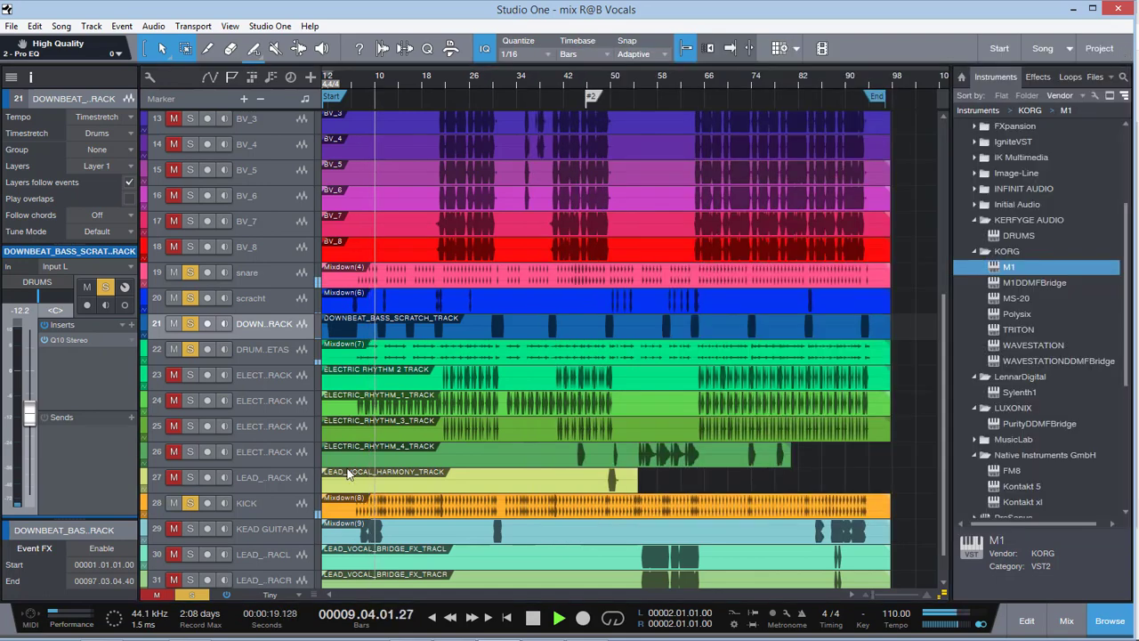
Reopen the KICK track's SSLChannel, boost the HMF gain by about 10 dB and raise the HMF frequency slightly
click(281, 507)
click(53, 339)
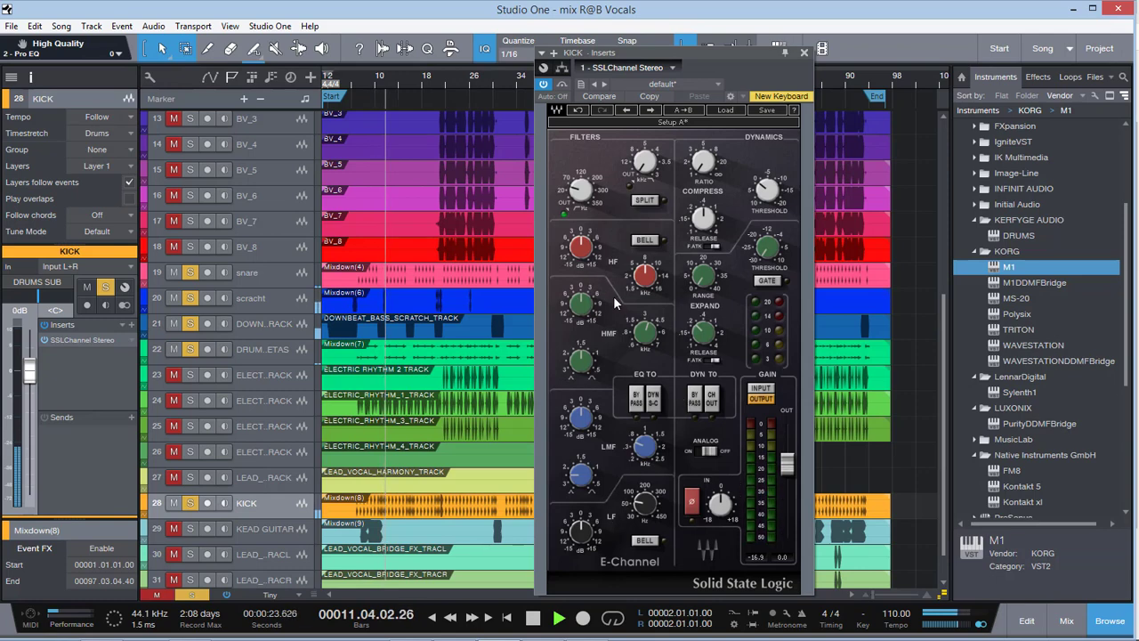
mouse_move(581, 305)
drag(580, 304, 580, 255)
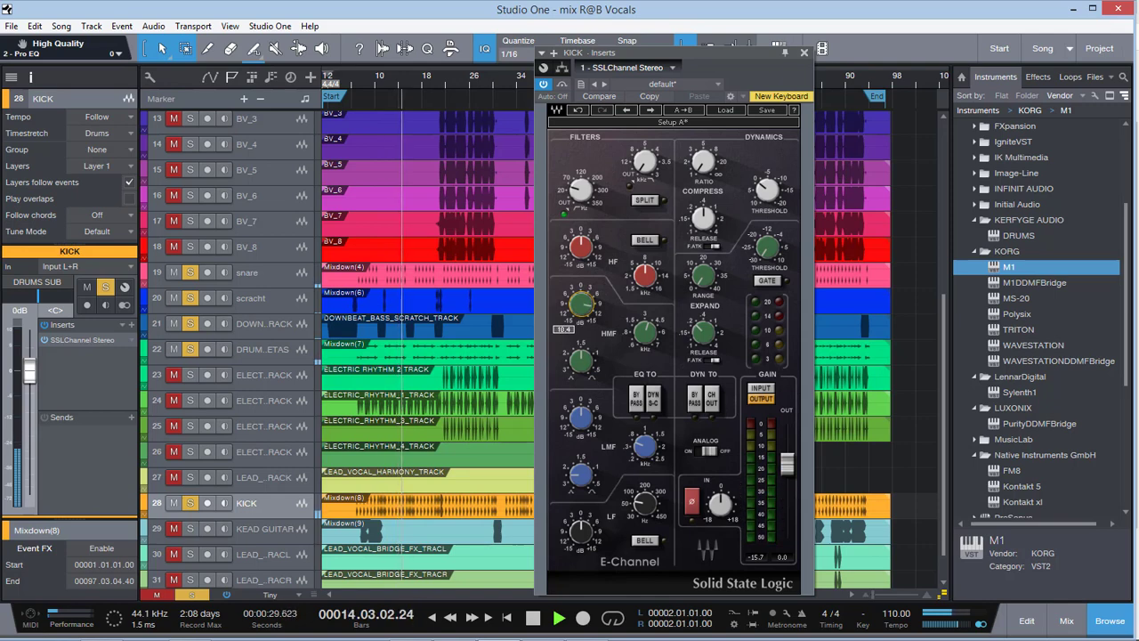
mouse_move(645, 332)
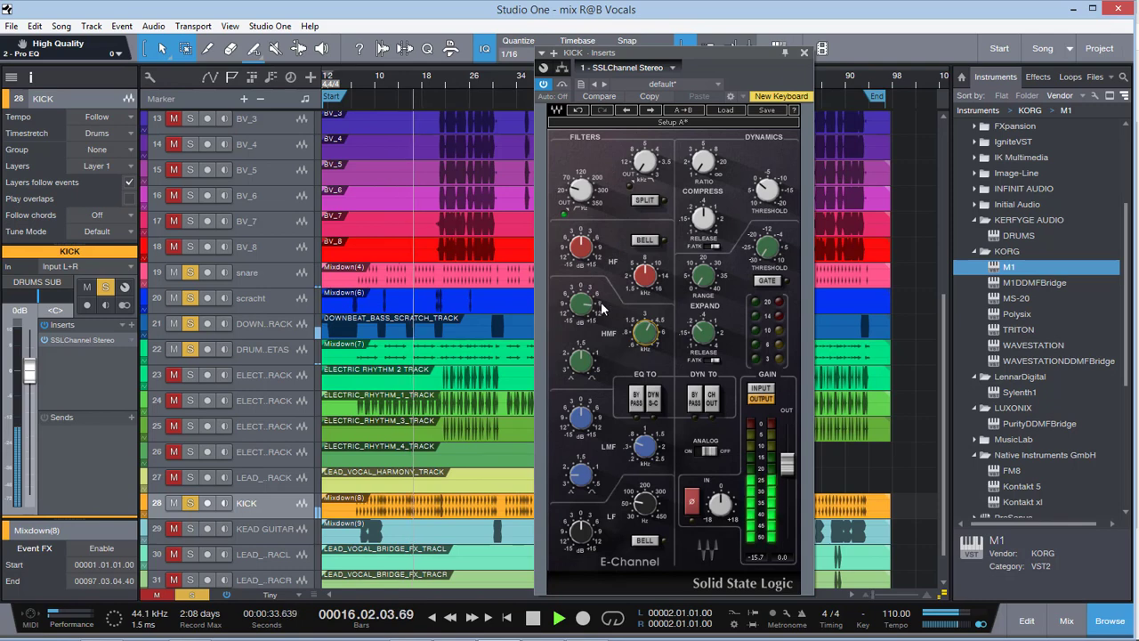
drag(648, 339, 648, 336)
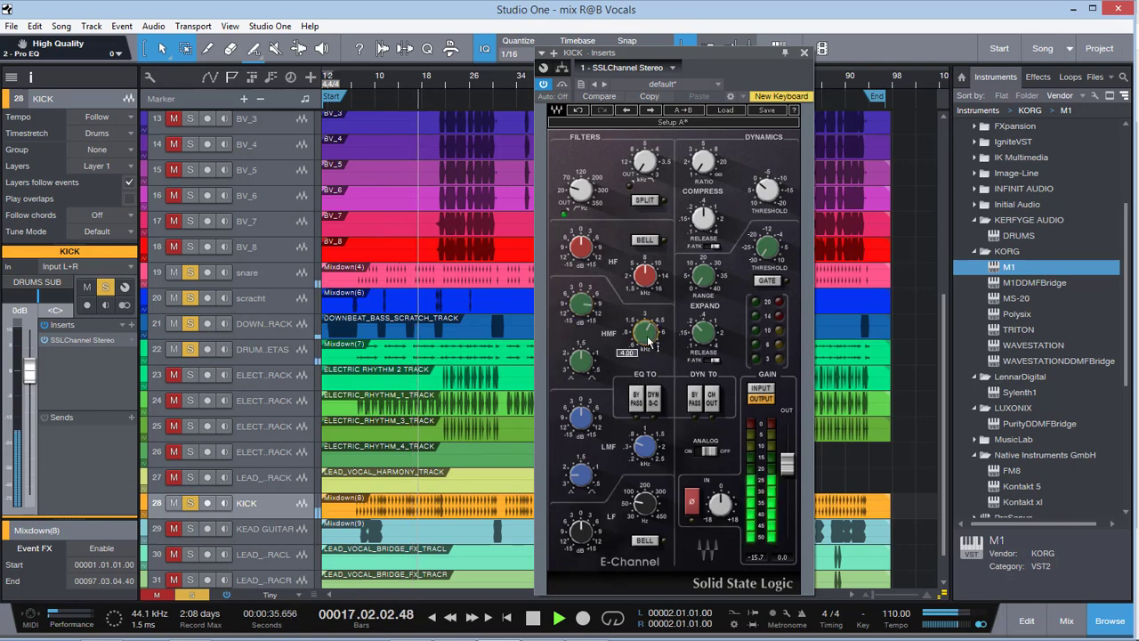
Adjust the kick's LF frequency, switch the LF band to bell and boost its gain
click(647, 515)
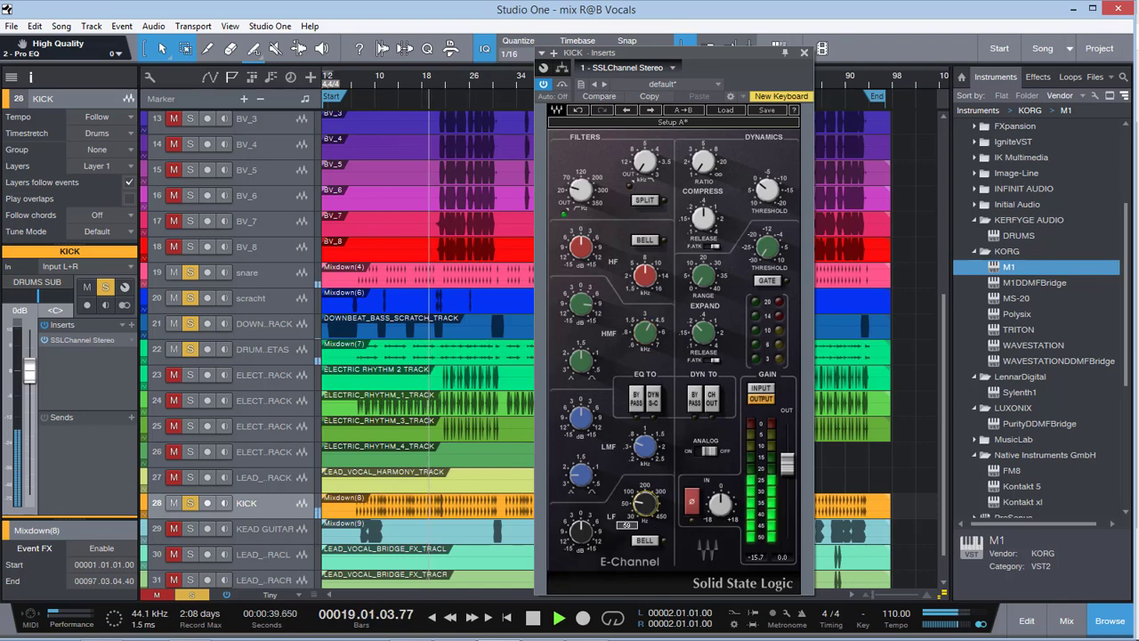
click(647, 541)
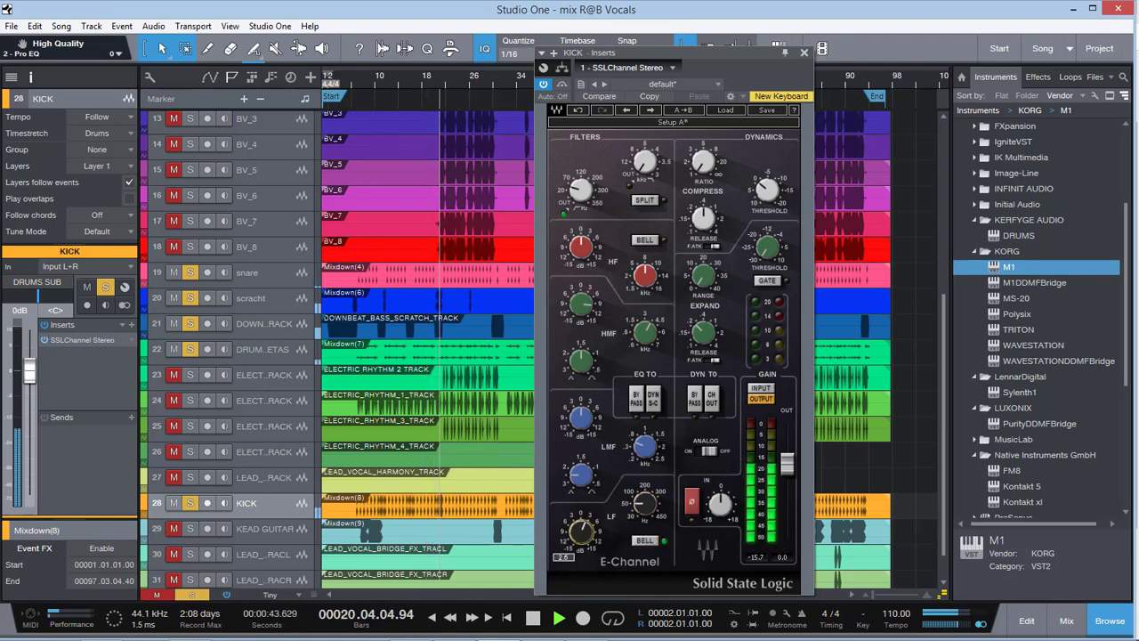
click(580, 531)
drag(580, 531, 580, 507)
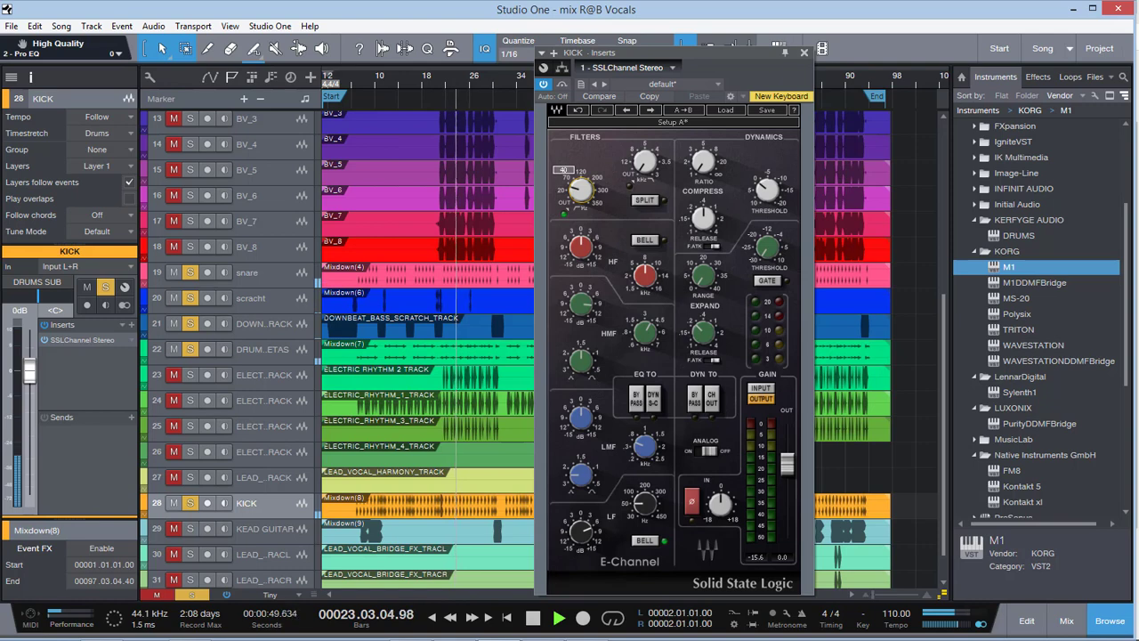
Compress the kick by lowering the SSLChannel compressor threshold and raising its ratio
mouse_move(713, 229)
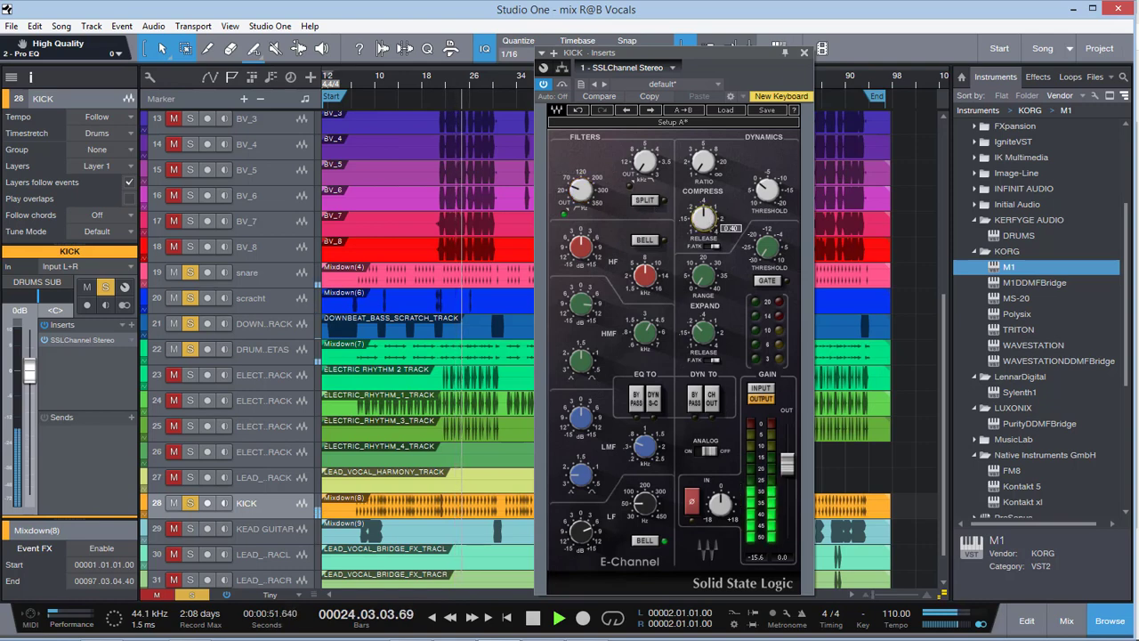
mouse_move(766, 190)
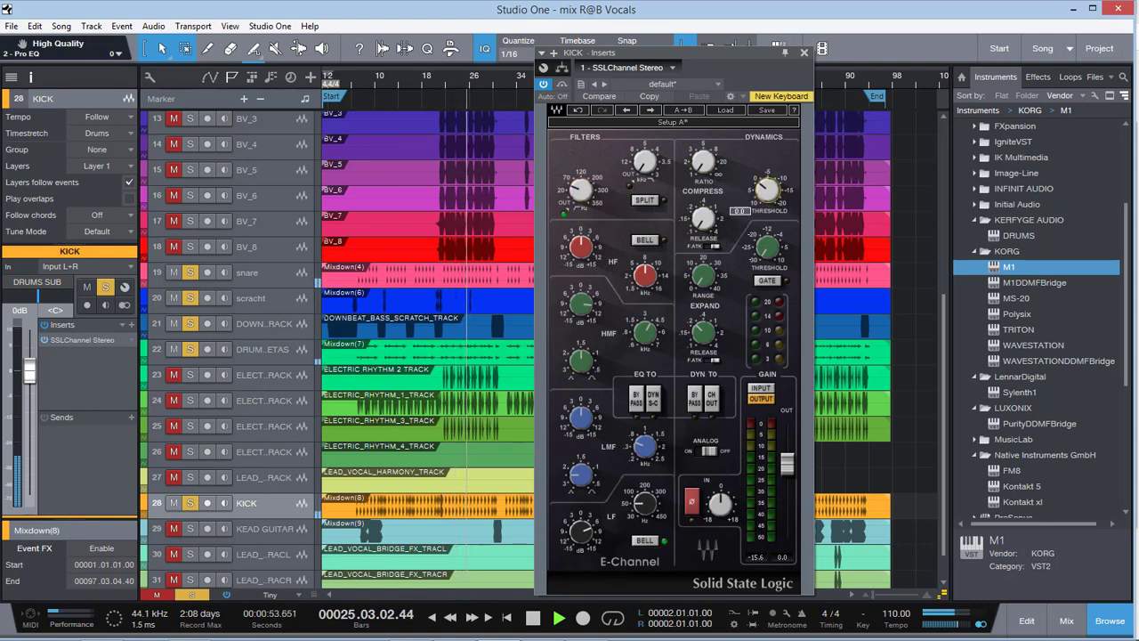
mouse_move(703, 161)
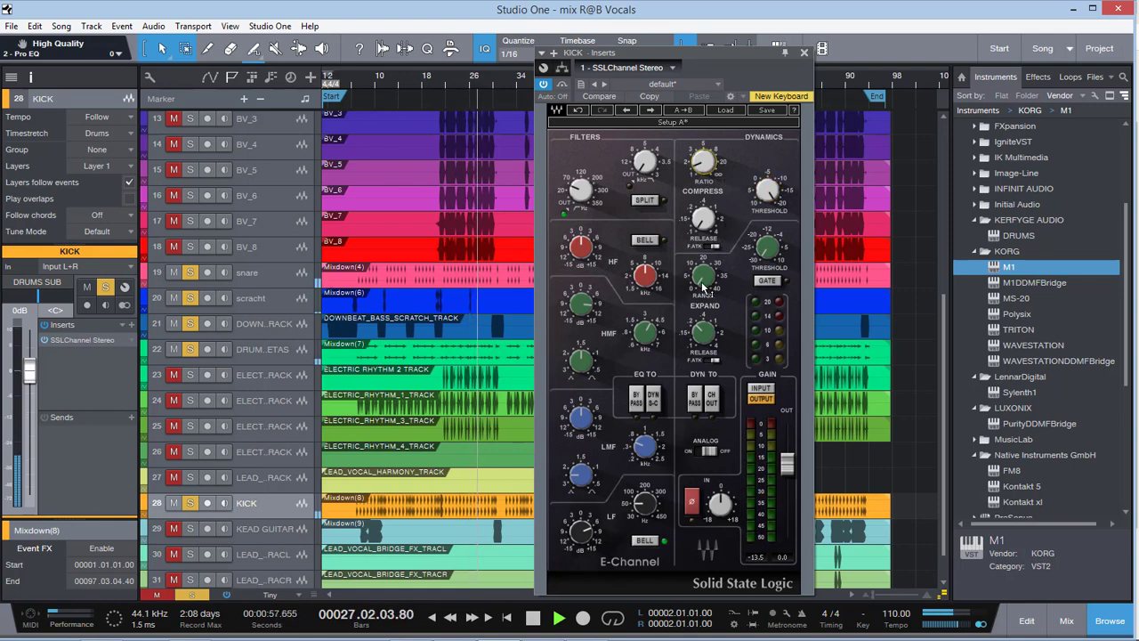
Fine-tune the kick's LF gain while listening, reducing it first and raising it slightly again
mouse_move(584, 534)
mouse_move(585, 534)
mouse_down()
mouse_move(585, 512)
mouse_move(585, 555)
mouse_move(584, 538)
mouse_up()
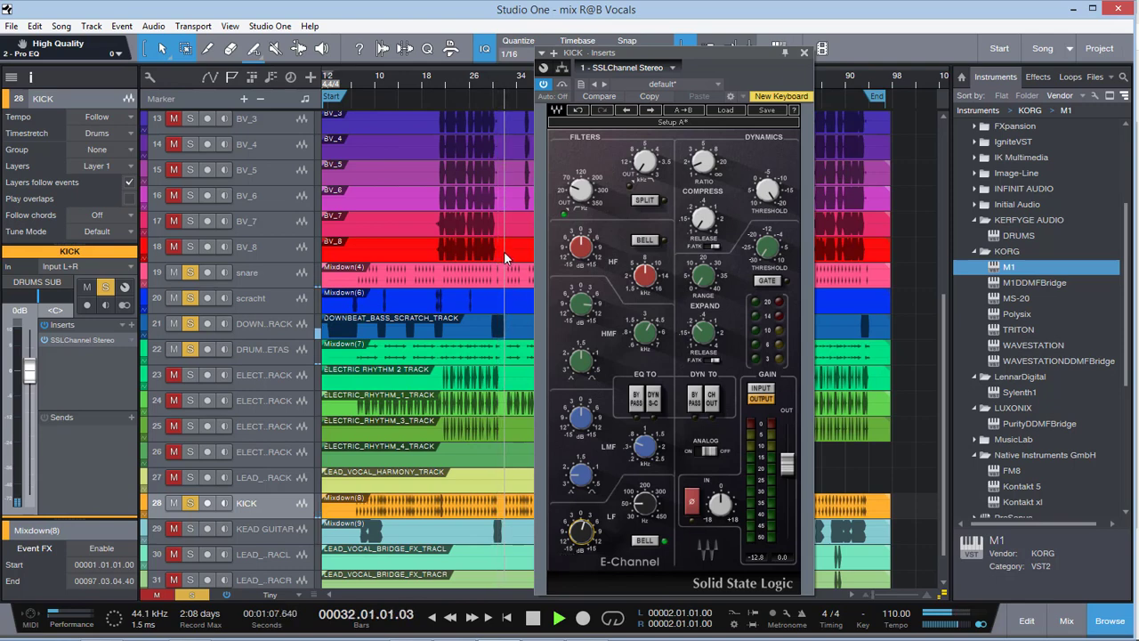
mouse_move(591, 538)
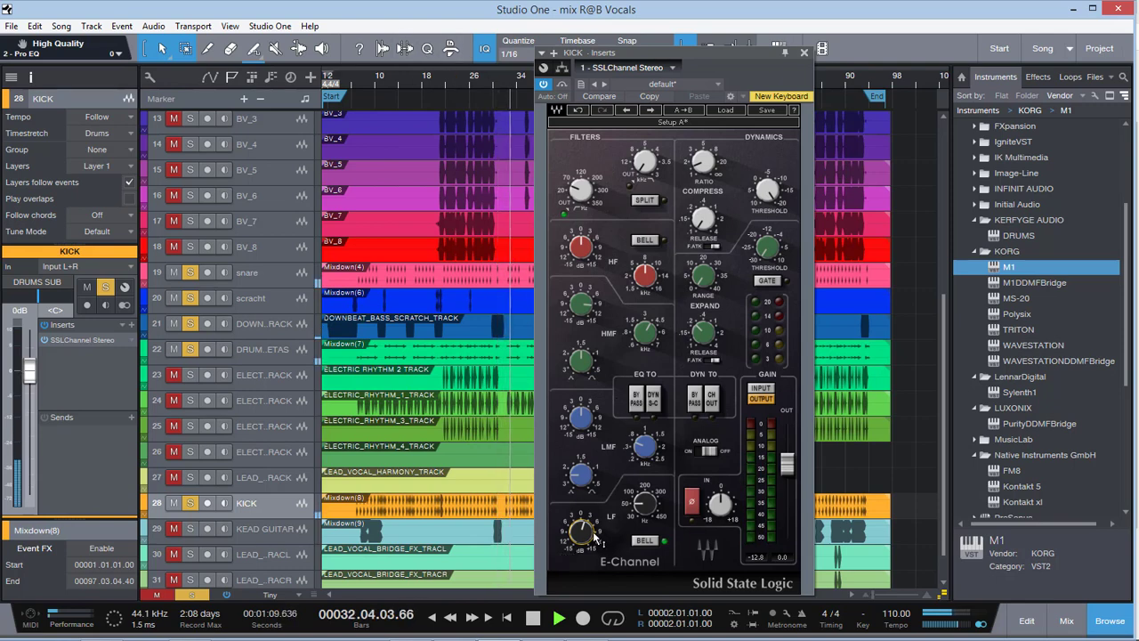
drag(591, 539, 591, 535)
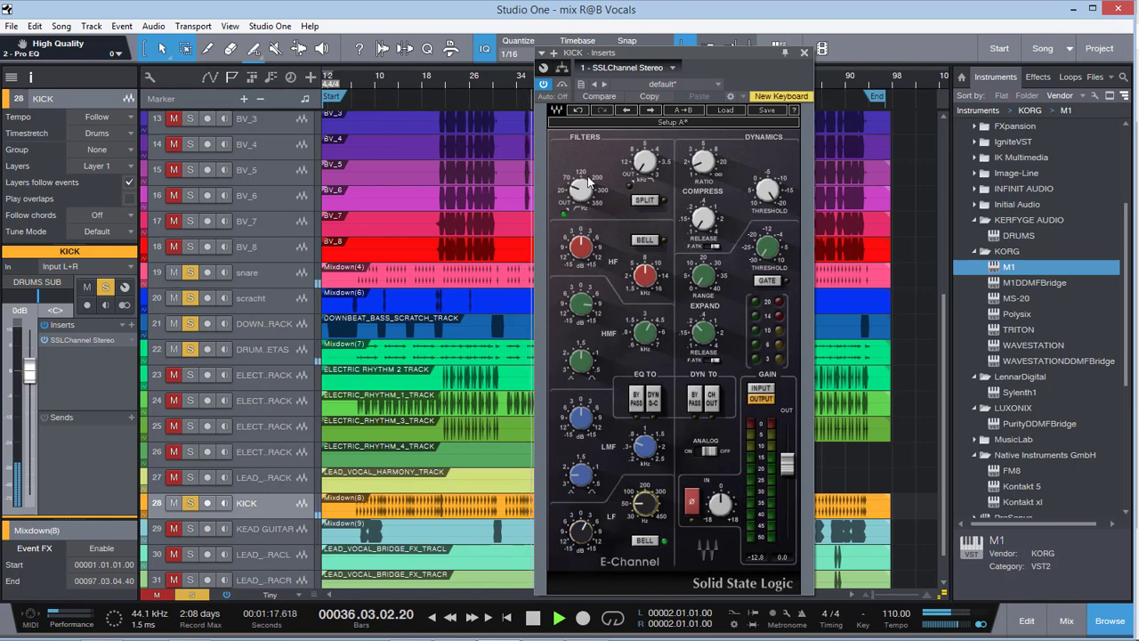
Close the kick's plug-in window and insert SSLChannel Stereo on the snare track
mouse_move(587, 187)
click(804, 52)
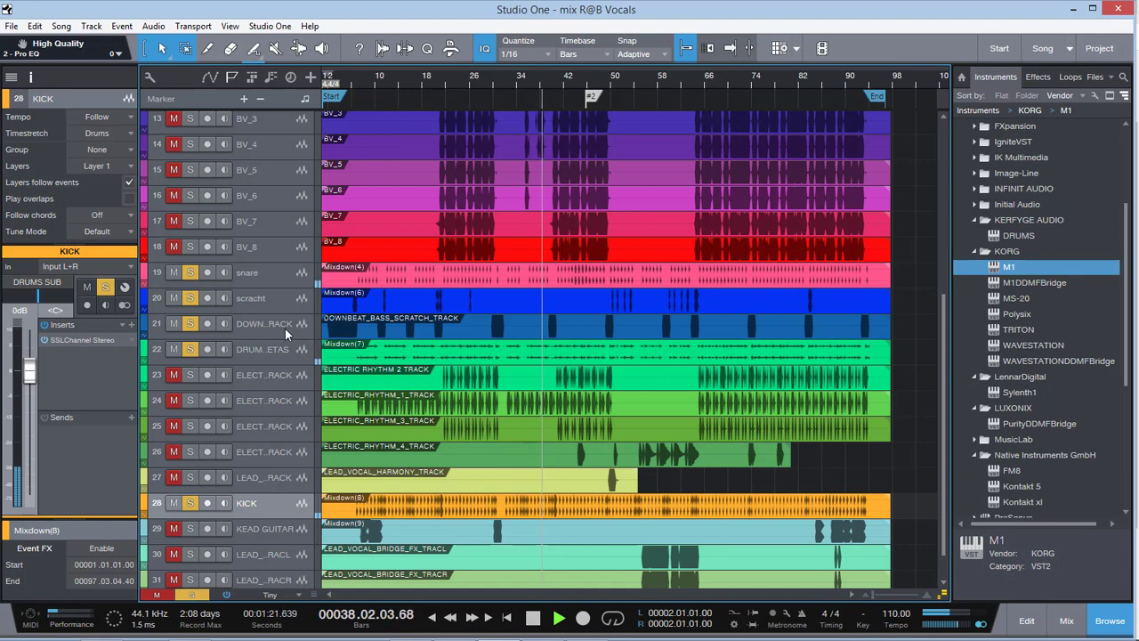
click(282, 275)
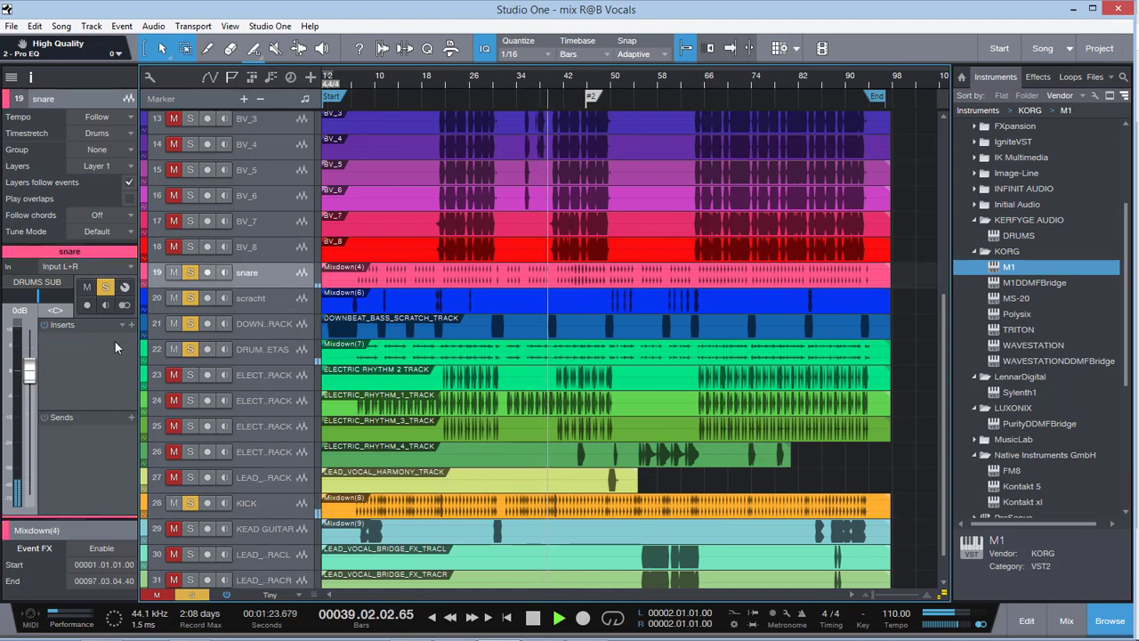
click(131, 326)
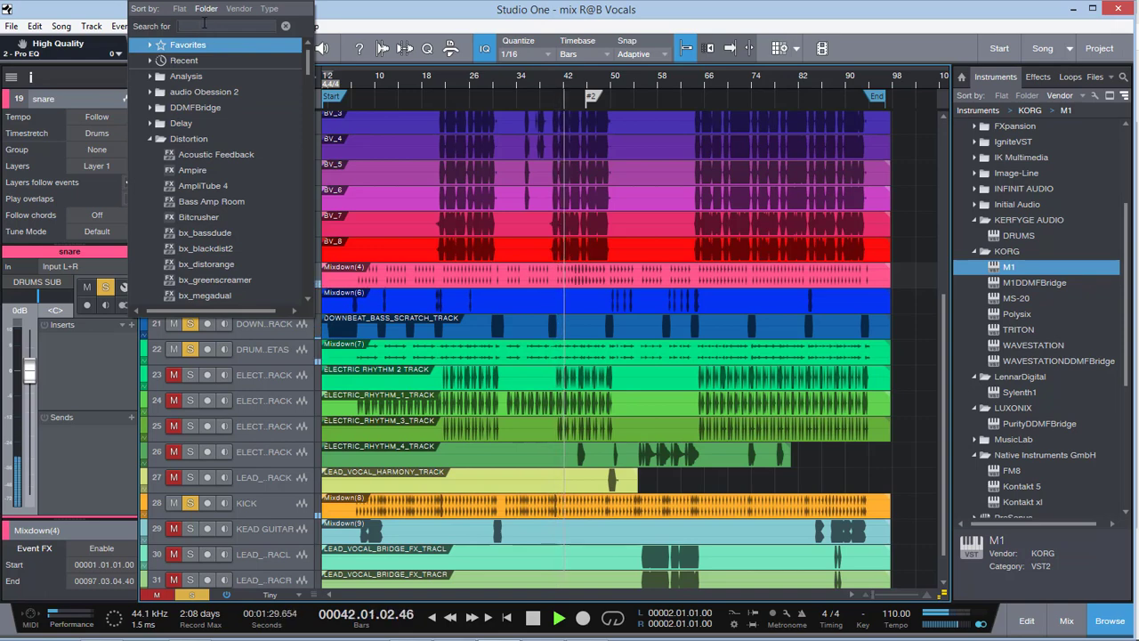
text(SSL)
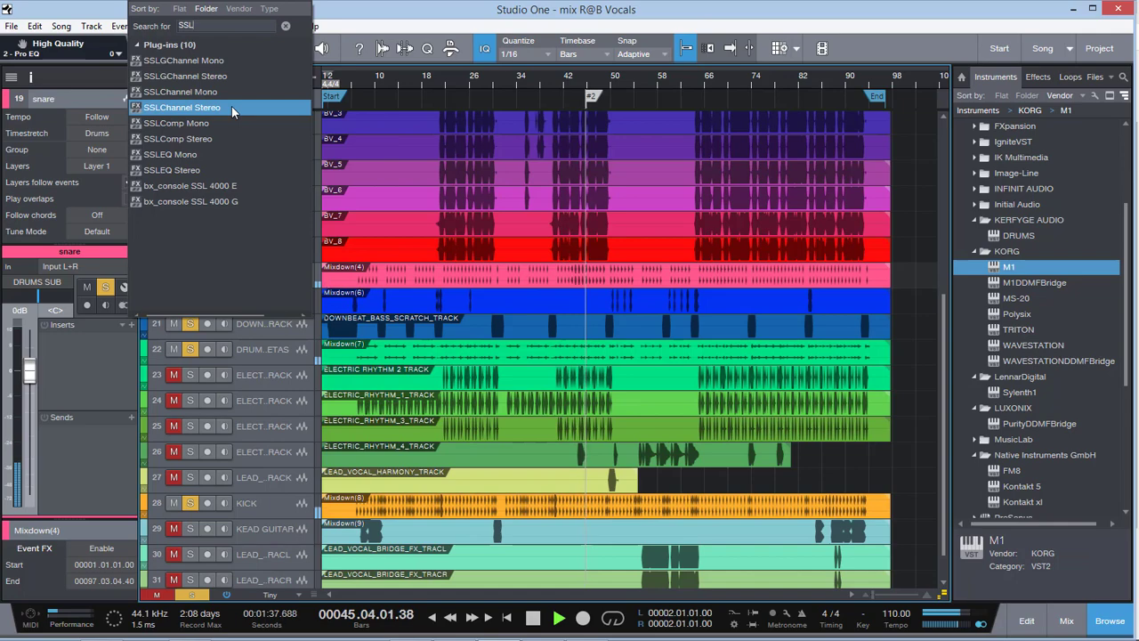
key(Escape)
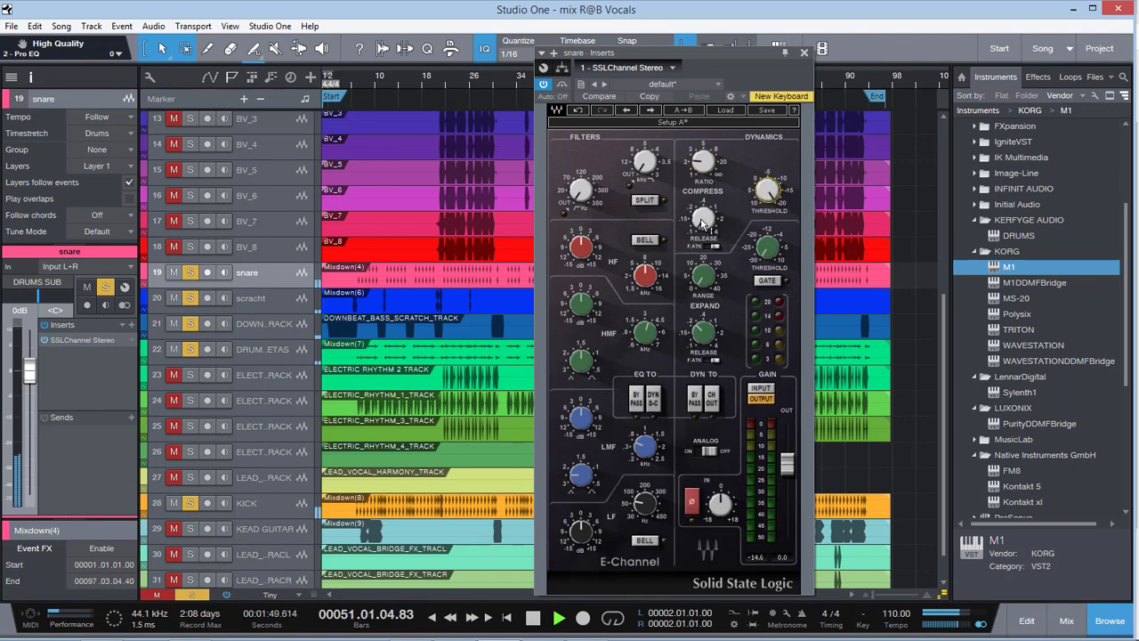
Enable the snare's high-pass filter and boost its HF and LF bands, both set to bell
mouse_move(703, 161)
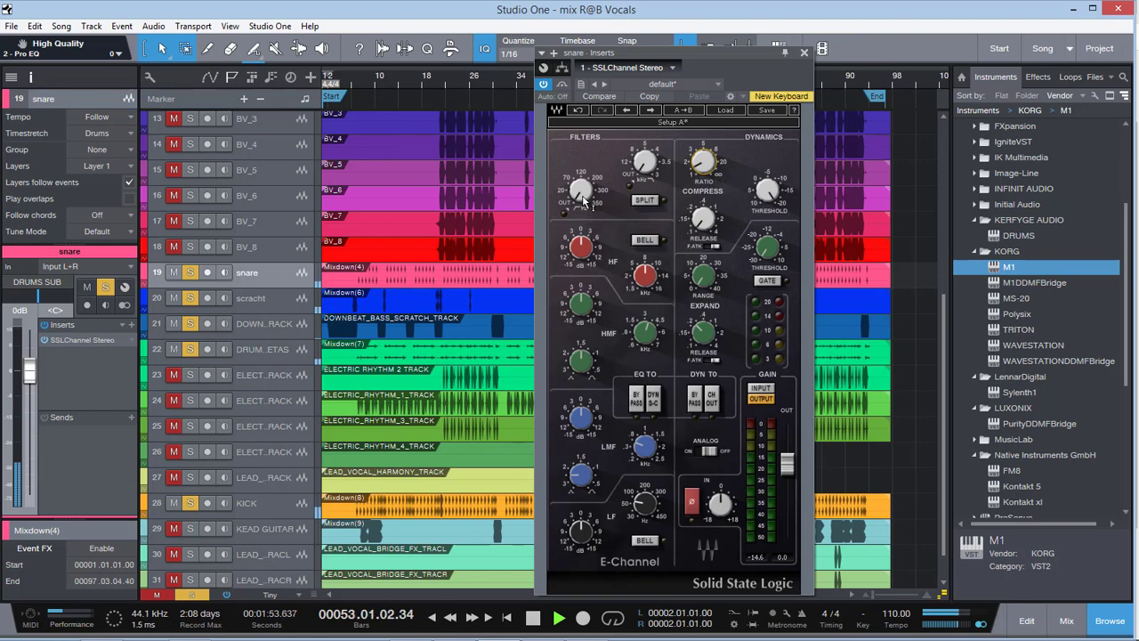
mouse_move(587, 256)
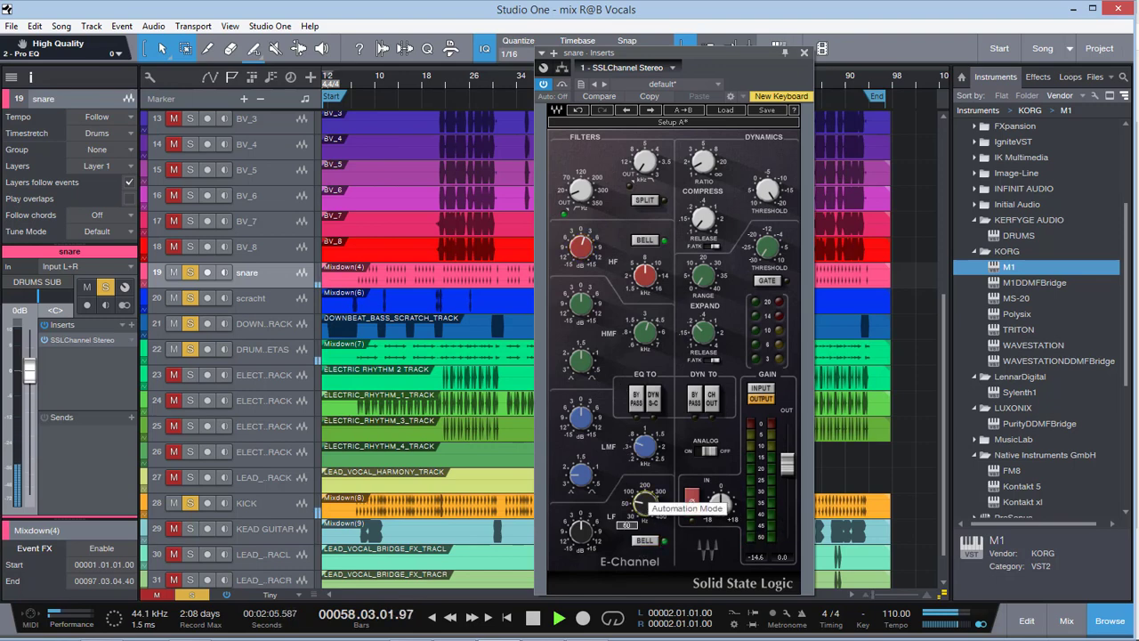
scroll(641, 502, up, 3)
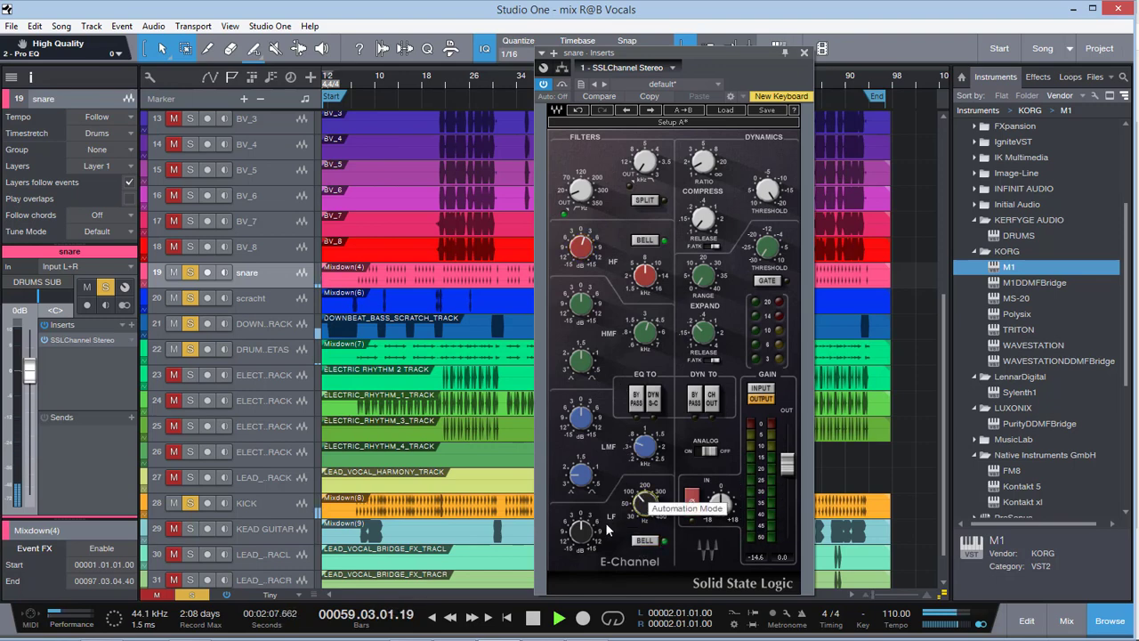
scroll(580, 531, up, 3)
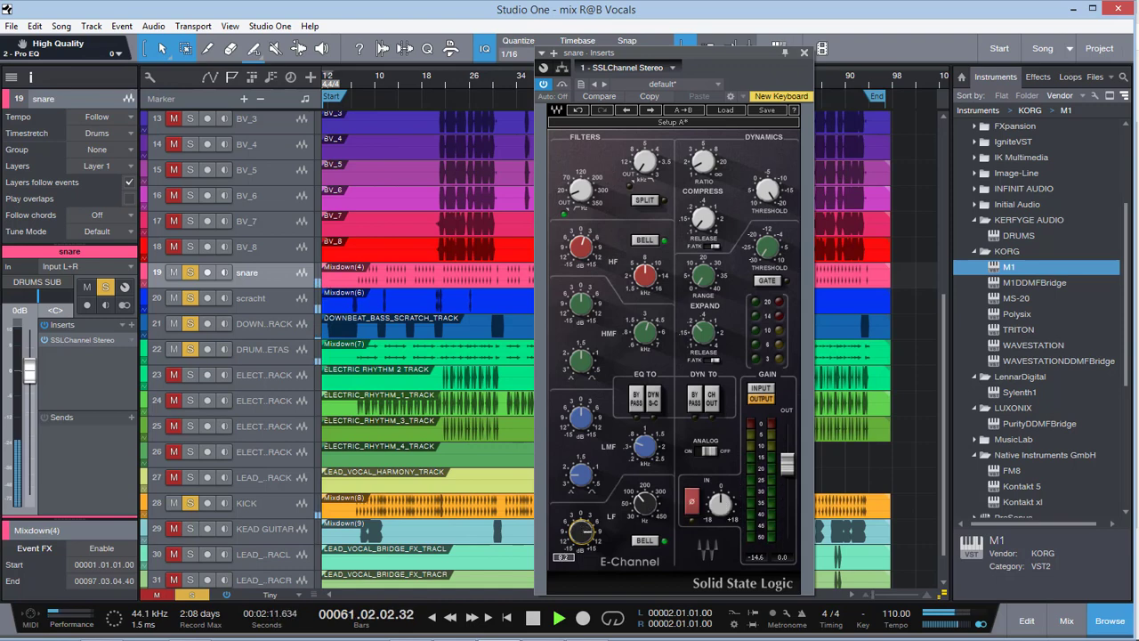
Reduce the snare's LF boost slightly, raise the high-pass filter frequency and close the plug-in window
scroll(580, 531, down, 1)
scroll(580, 531, down, 1)
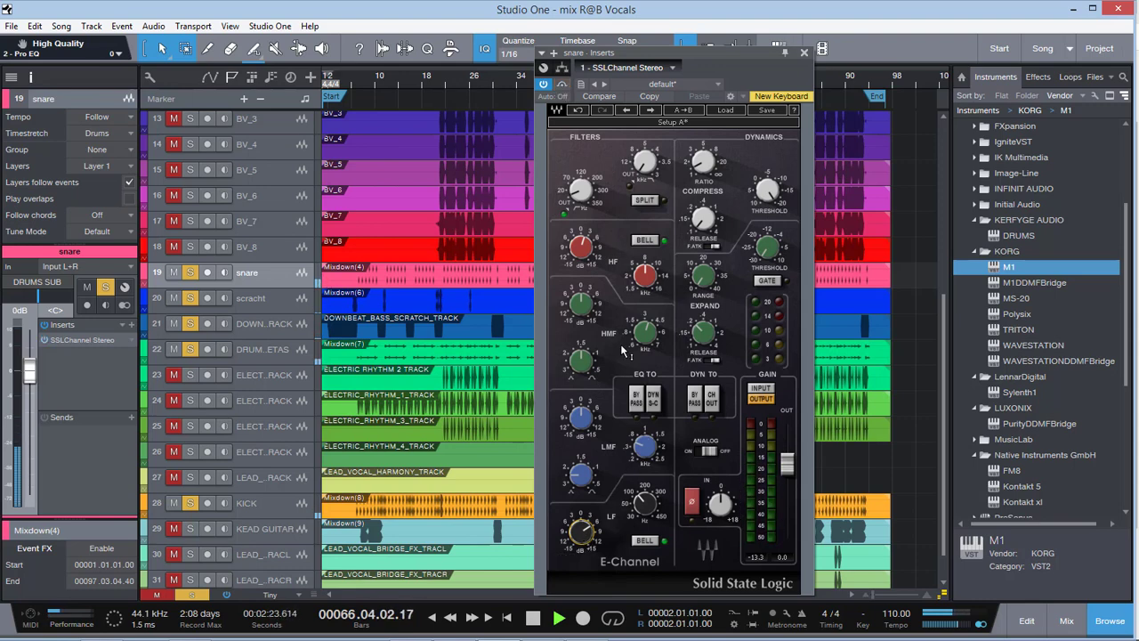
click(579, 190)
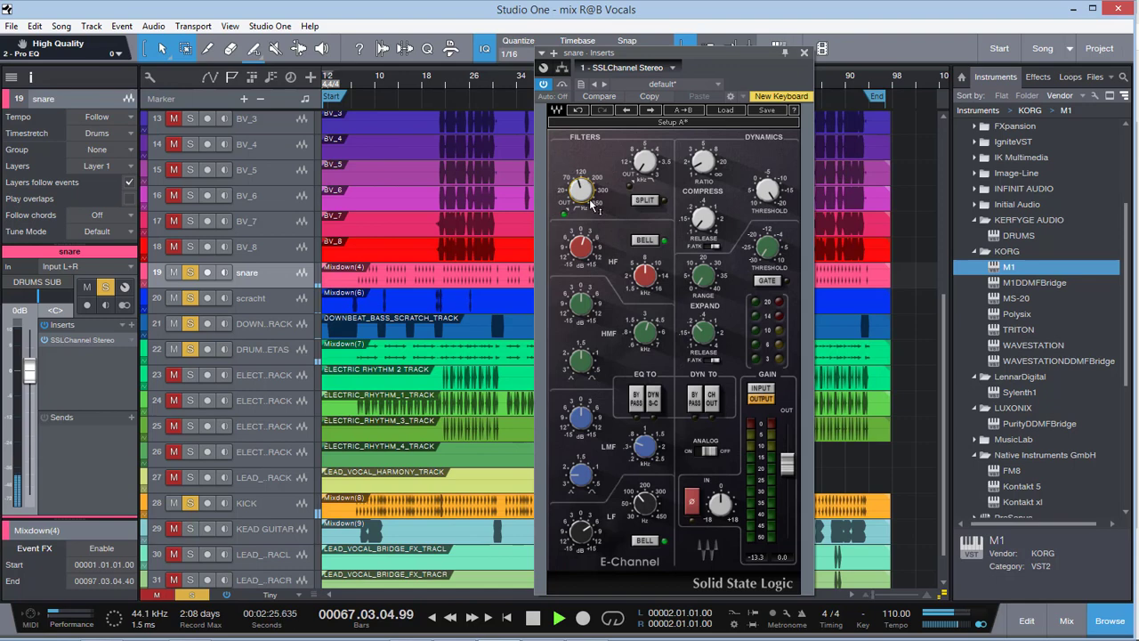
click(804, 52)
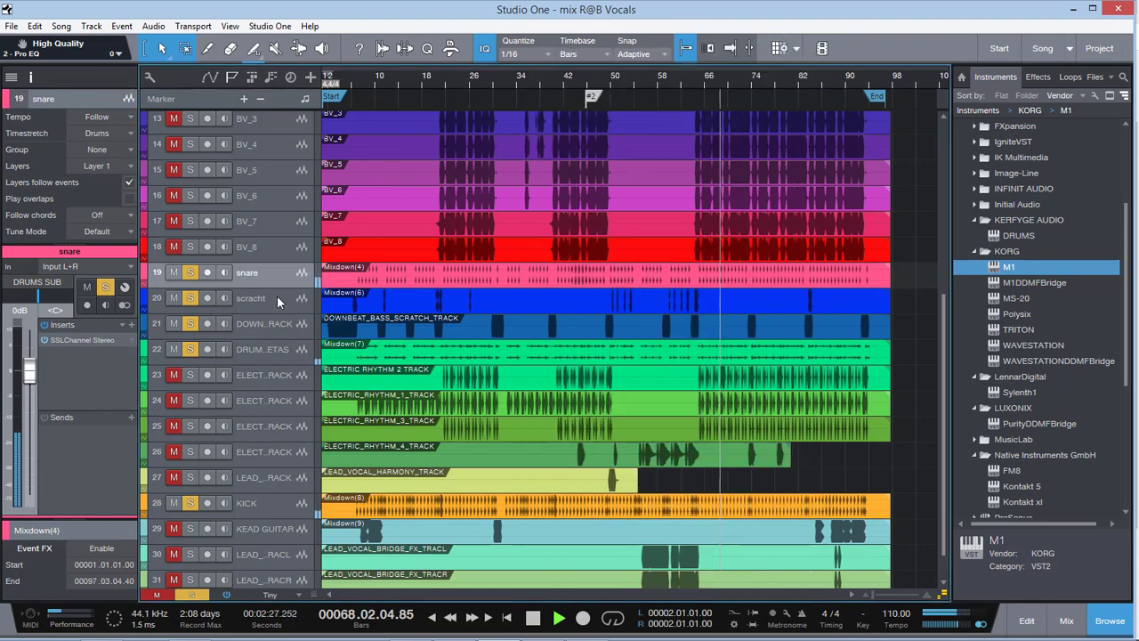
Insert Pro EQ on the scracht track and turn off its High quality option
click(156, 303)
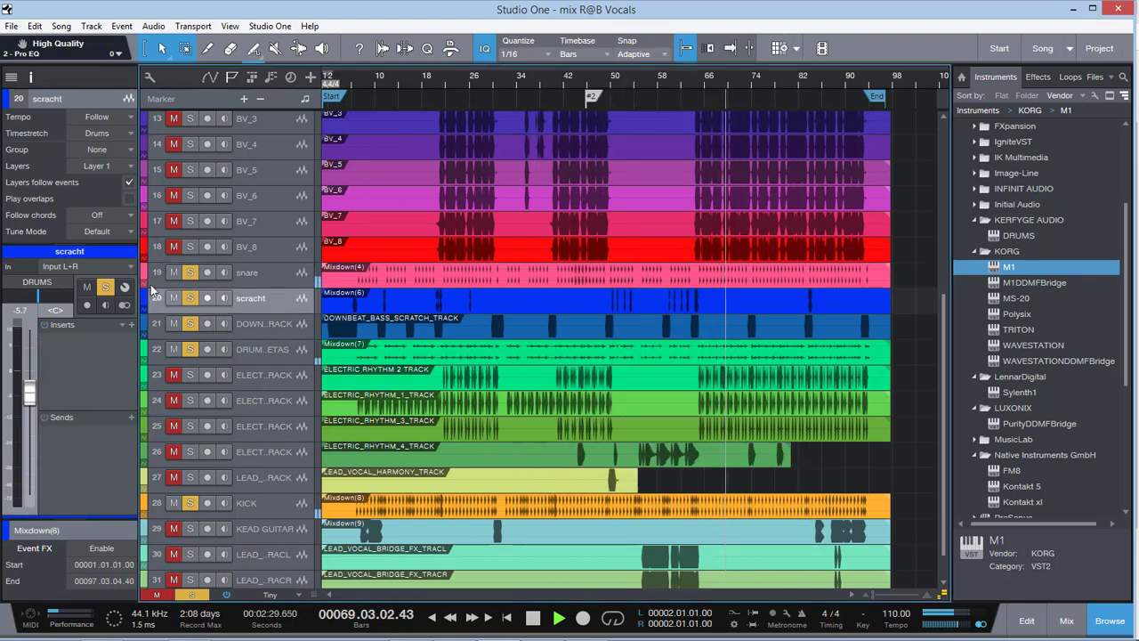
click(132, 327)
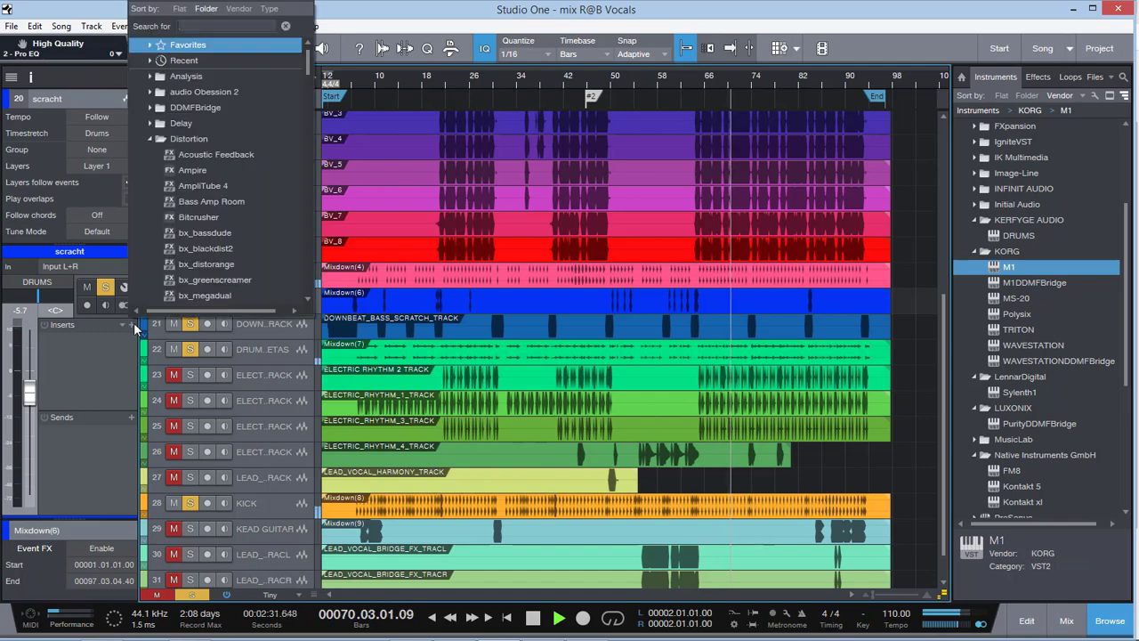
text(PRO)
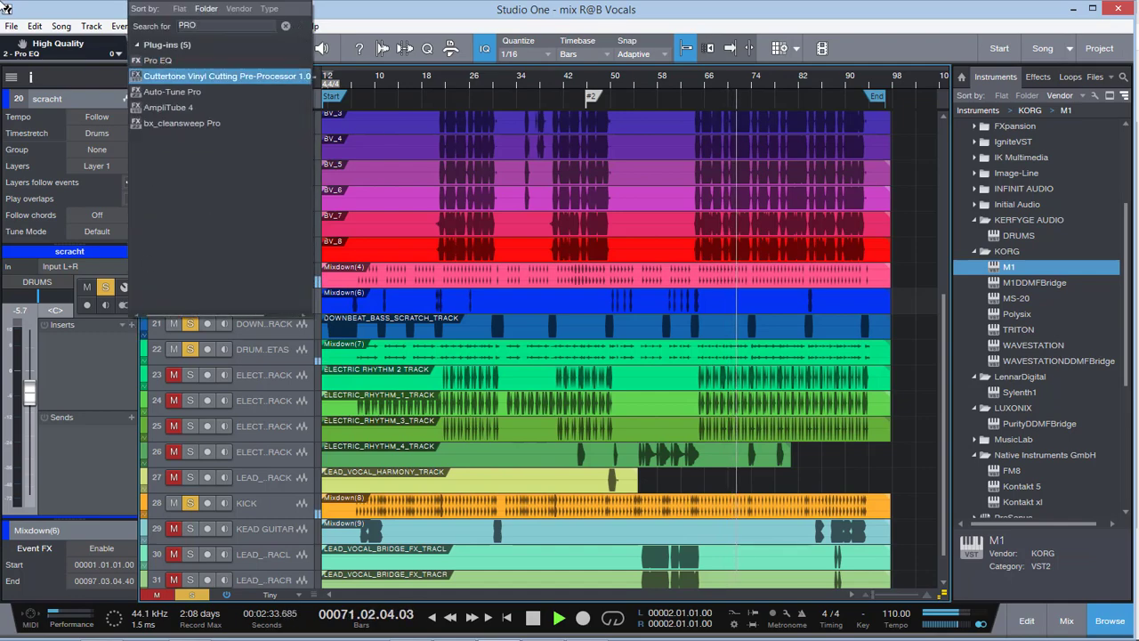
click(210, 73)
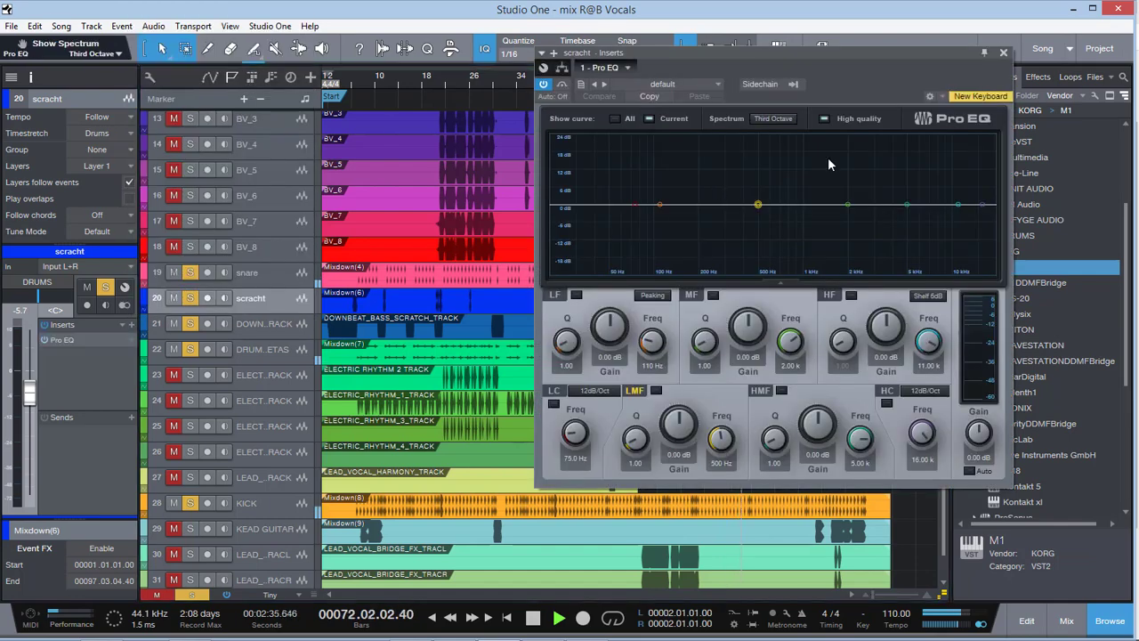
click(823, 119)
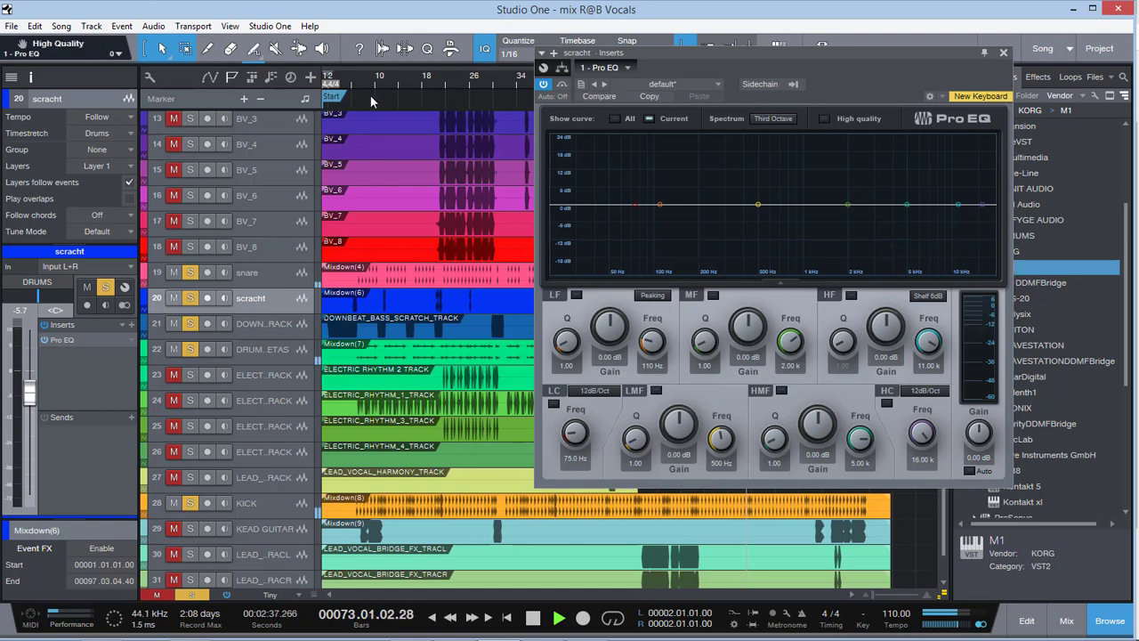
Set the scracht track's low cut to 110 Hz and boost the HMF band by 2.84 dB at 5.55 kHz while listening from near the start
click(347, 82)
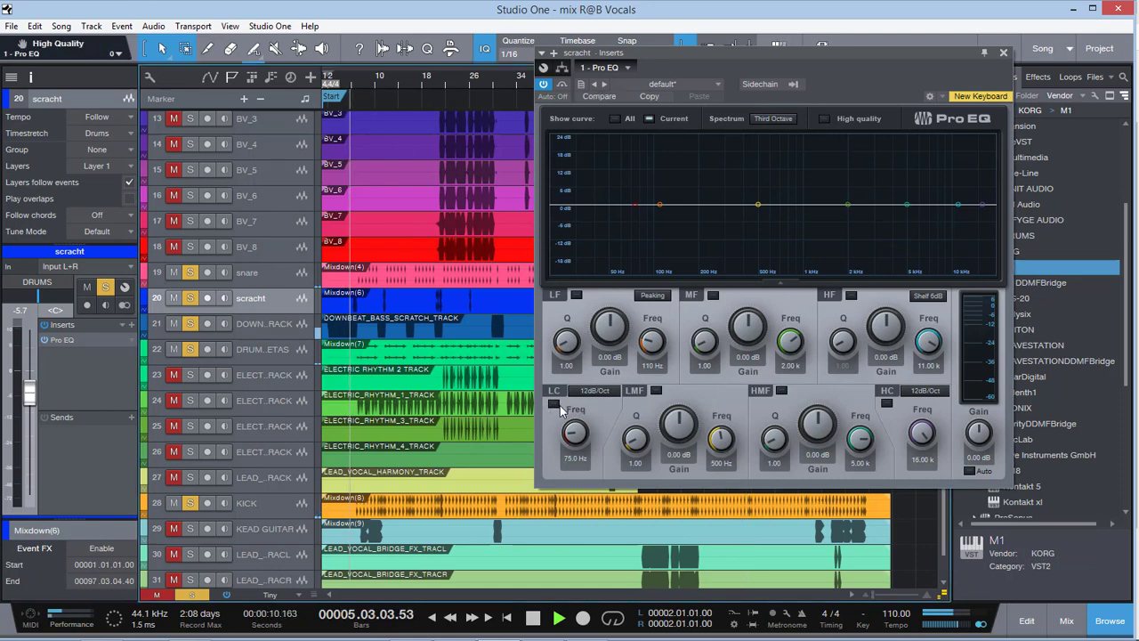
click(553, 404)
drag(575, 433, 576, 423)
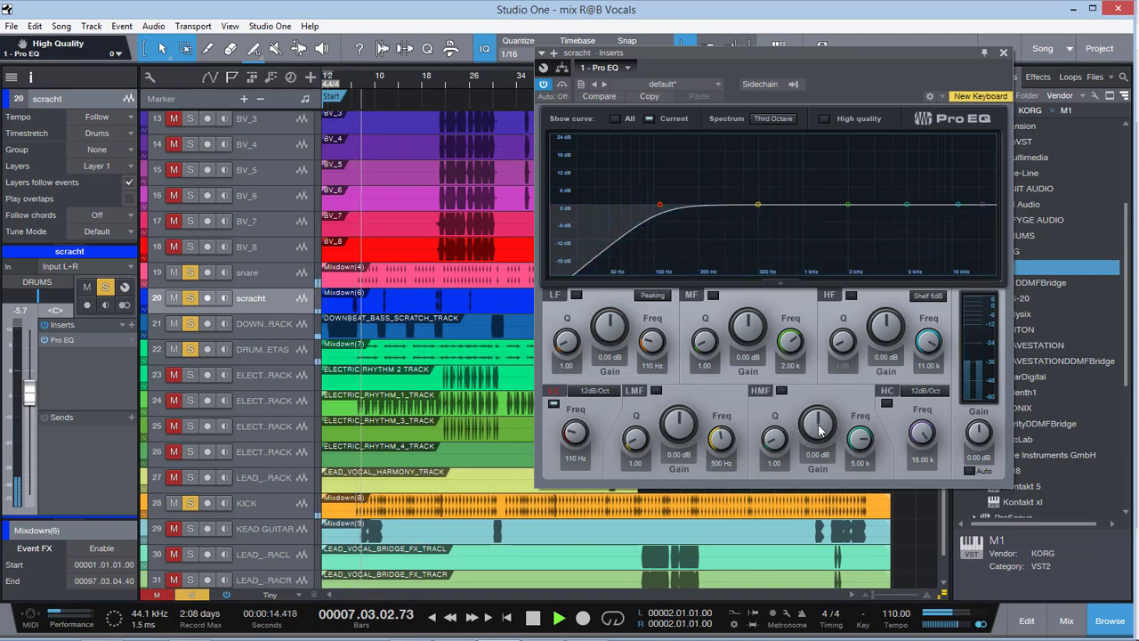
mouse_move(818, 425)
mouse_down()
mouse_move(861, 434)
mouse_move(825, 423)
mouse_up()
click(354, 86)
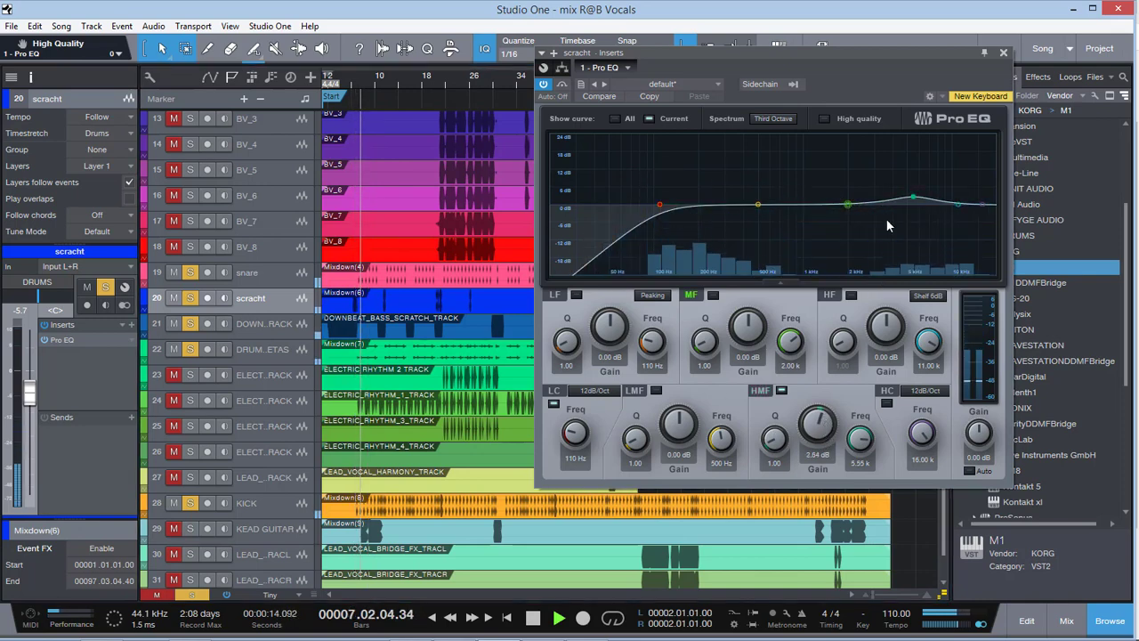
click(1003, 53)
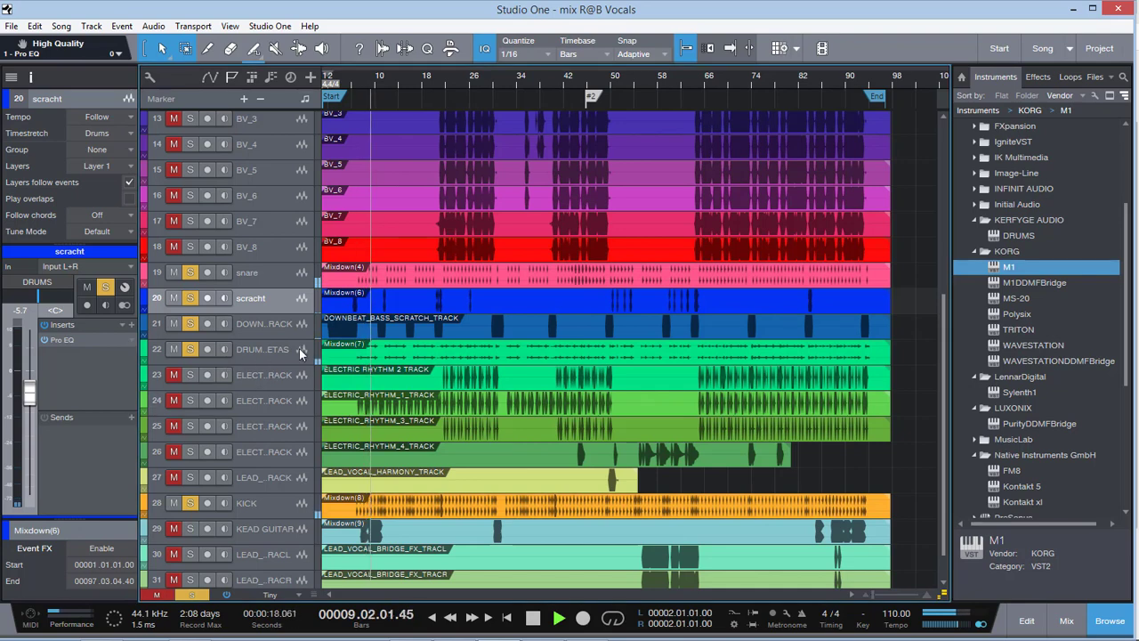
Unmute and solo the tambourine track and move it directly below the scracht track
click(254, 349)
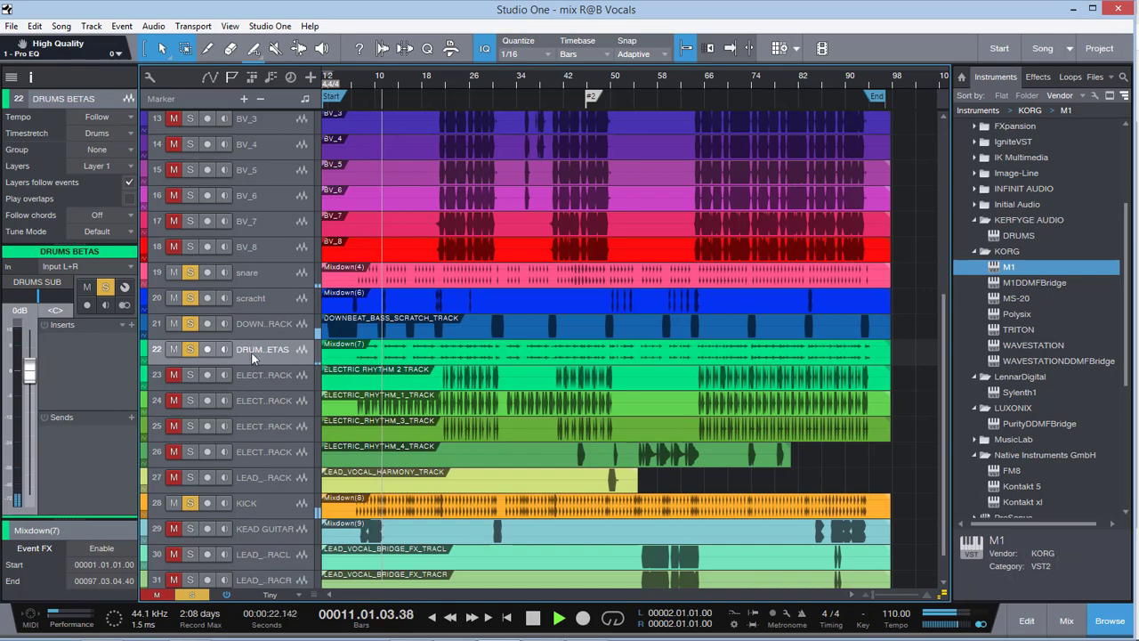
click(283, 272)
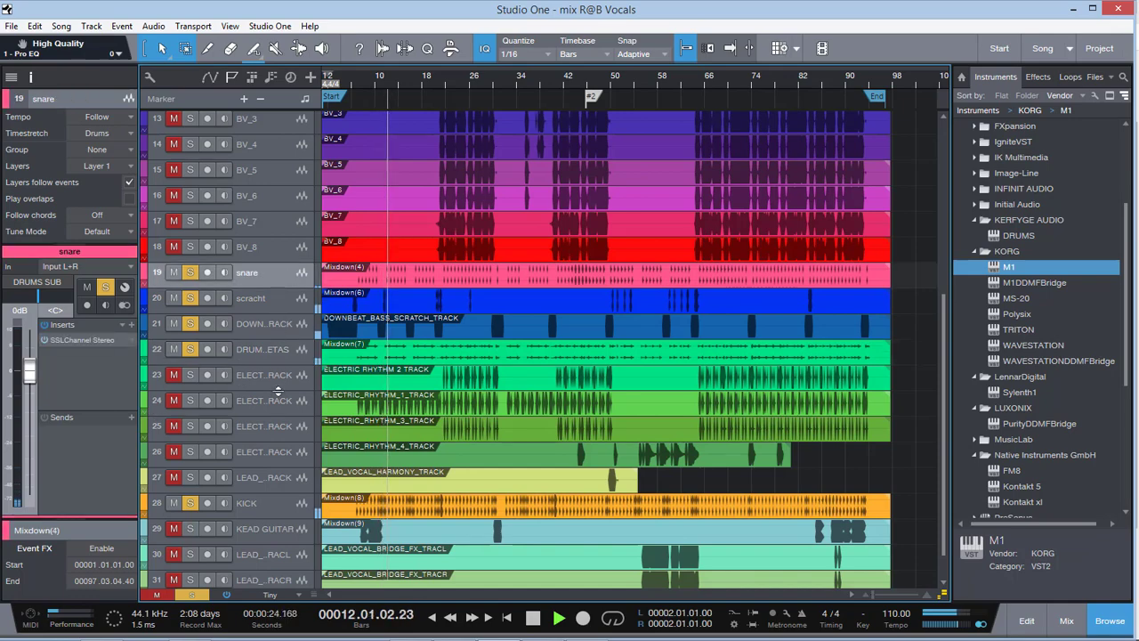
scroll(278, 390, up, 5)
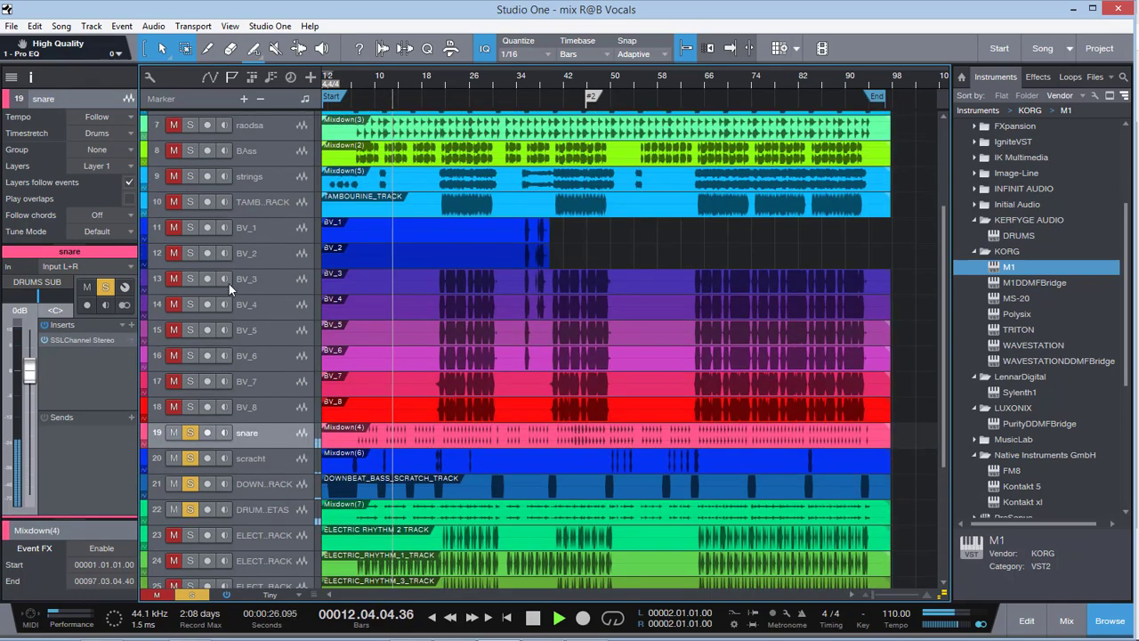
click(173, 202)
click(190, 202)
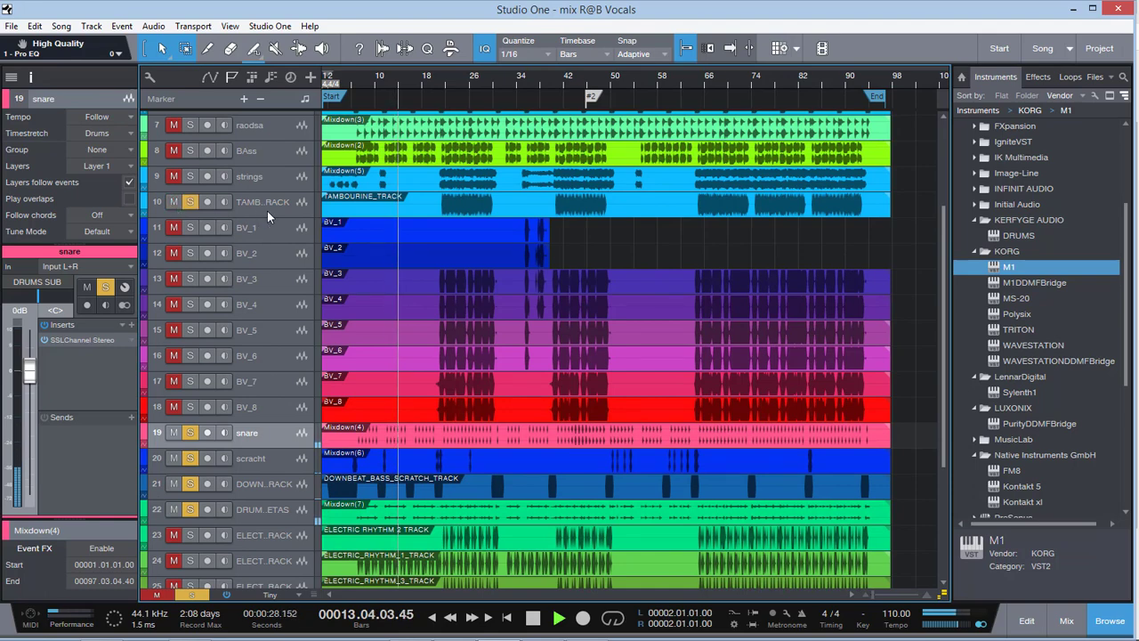
click(266, 209)
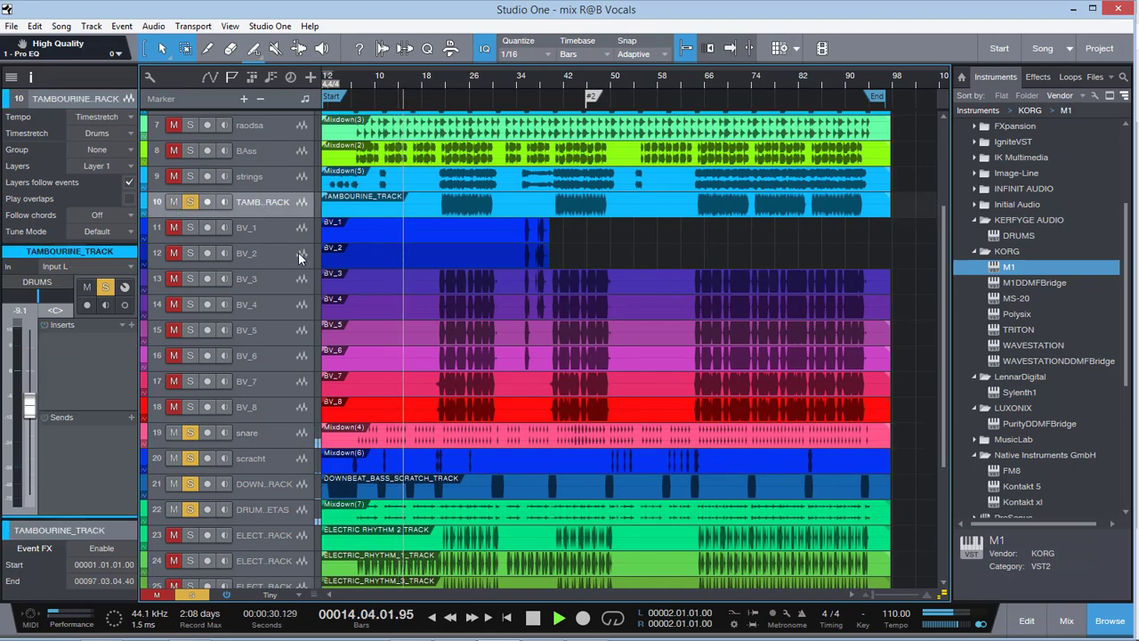
drag(283, 254, 288, 472)
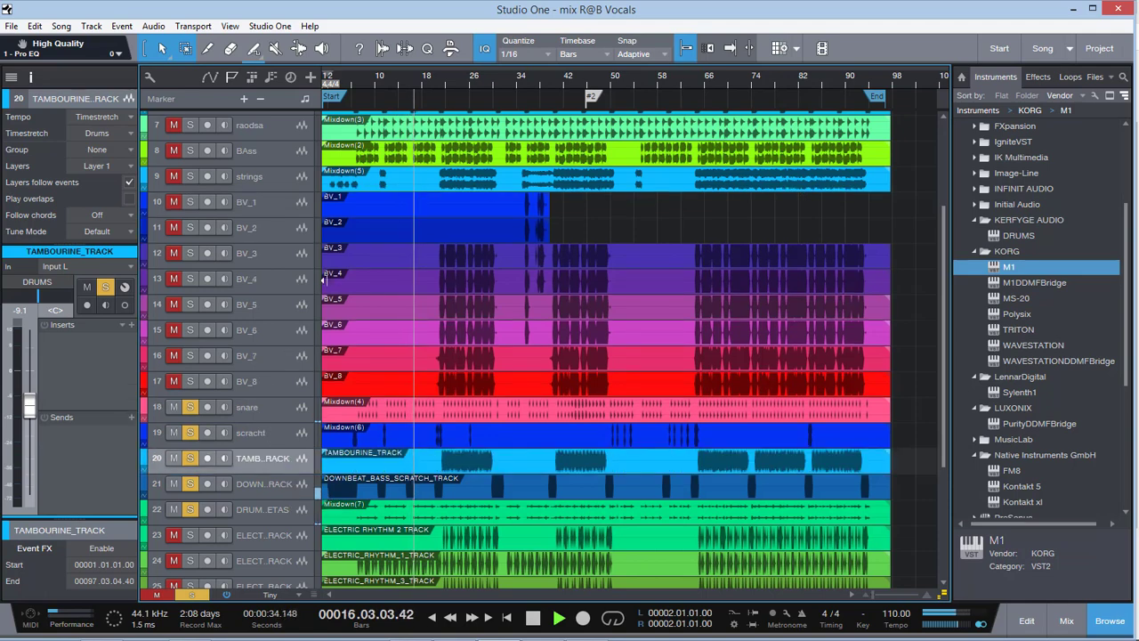
Send the tambourine track to the EFX channel and raise the send level while listening from around bar 20
click(442, 76)
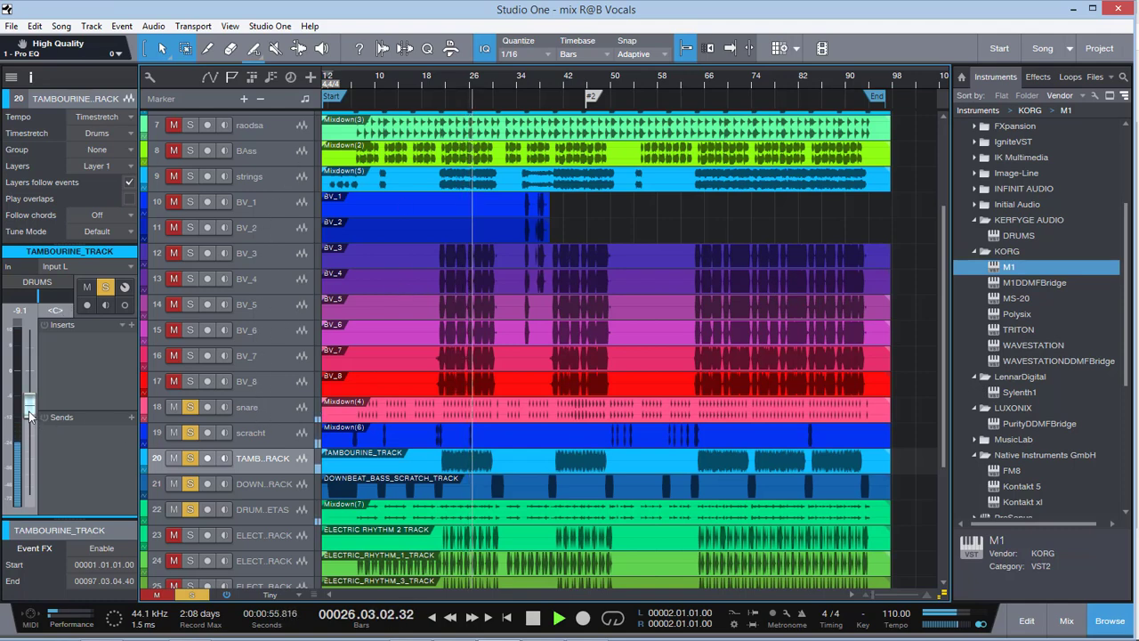
scroll(147, 411, down, 3)
click(131, 416)
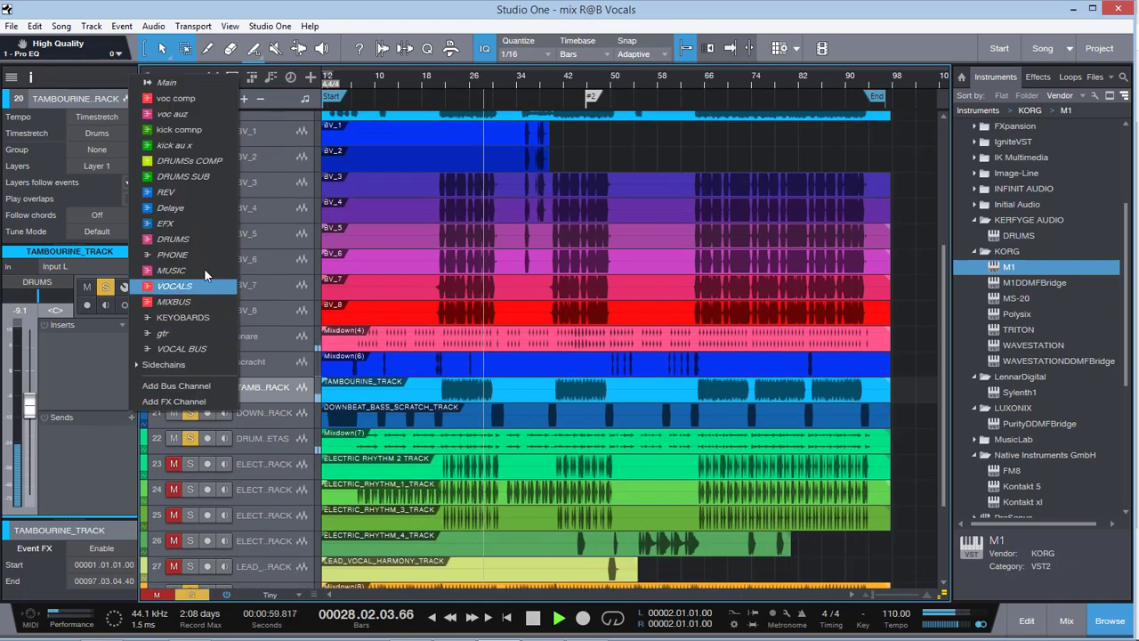
click(208, 254)
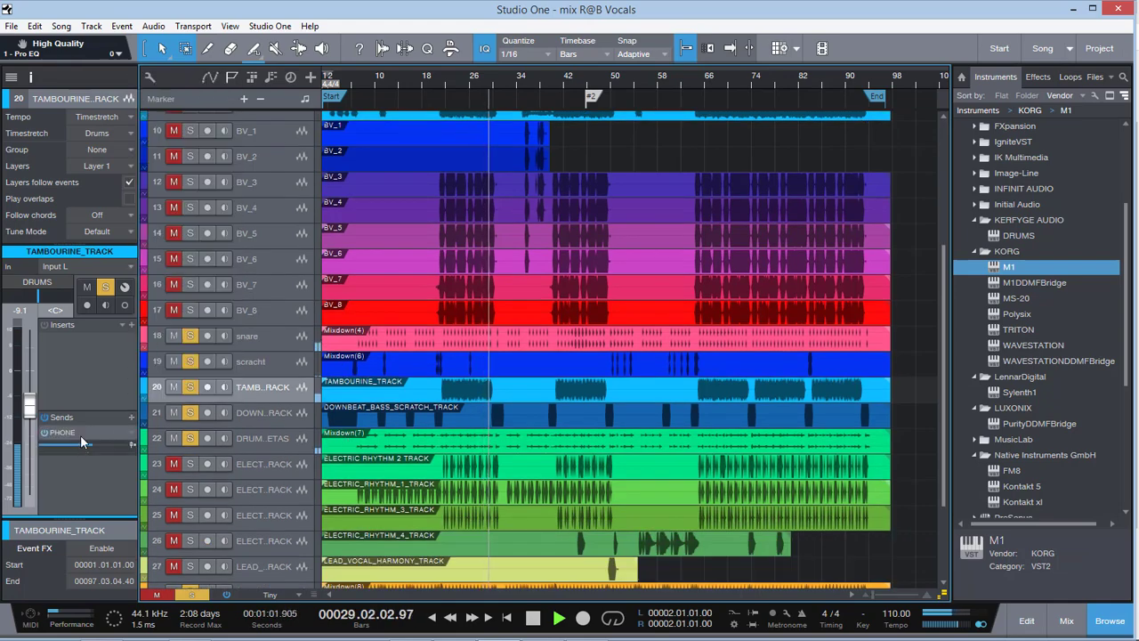
click(80, 433)
click(178, 232)
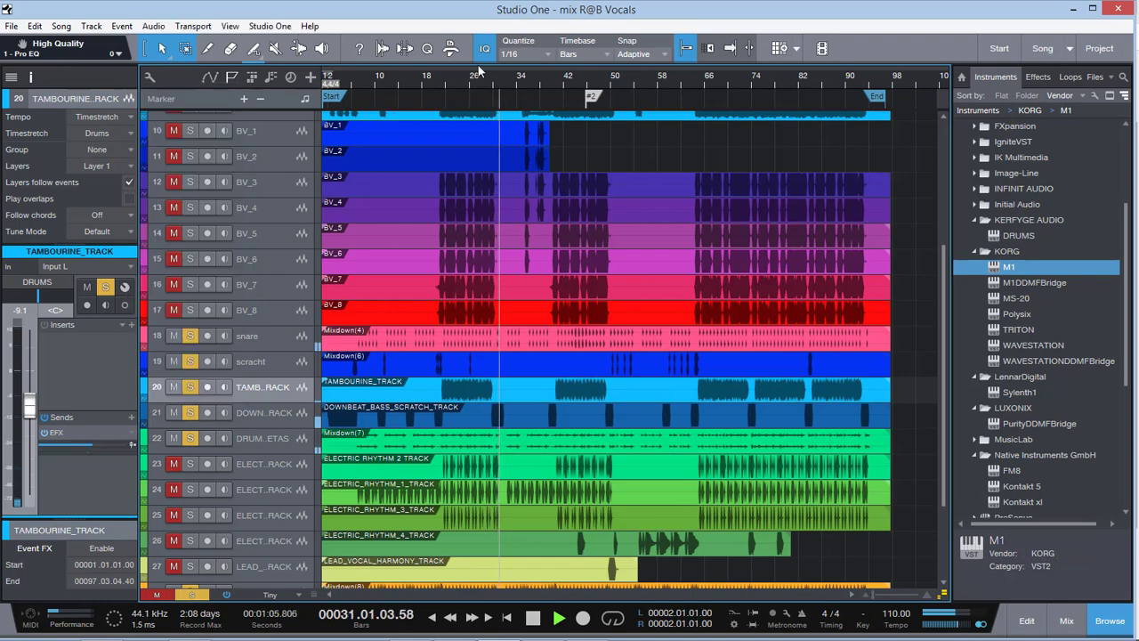
click(448, 89)
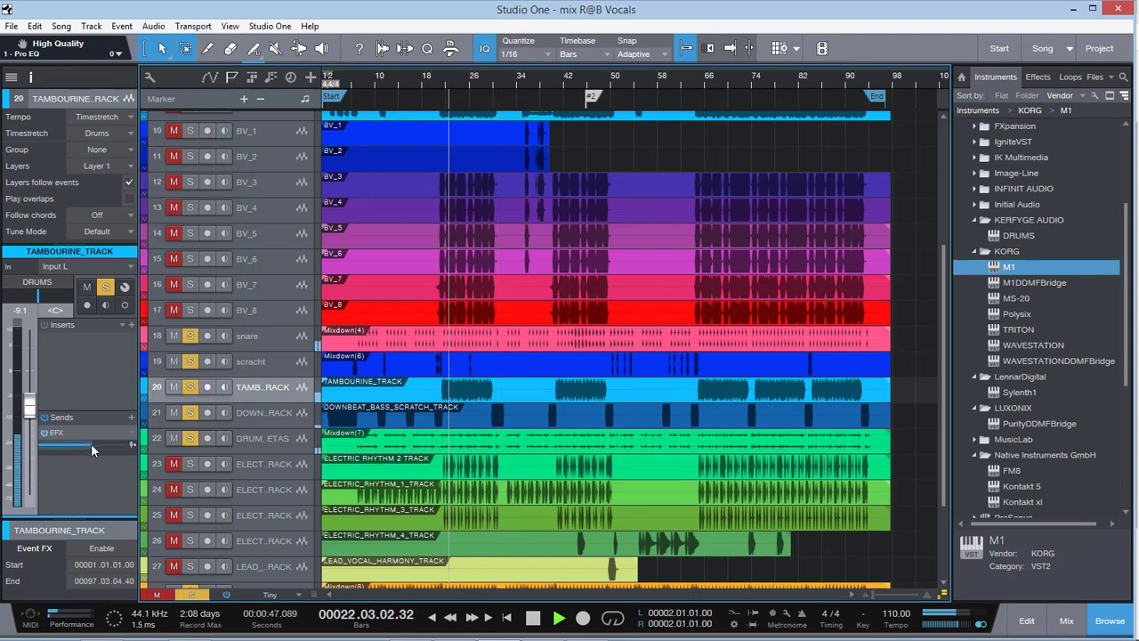
drag(124, 445, 110, 445)
Switch the HF band of the kick's SSLChannel to Bell with a boost of about 3.7 dB, and close the plug-in
scroll(528, 368, down, 3)
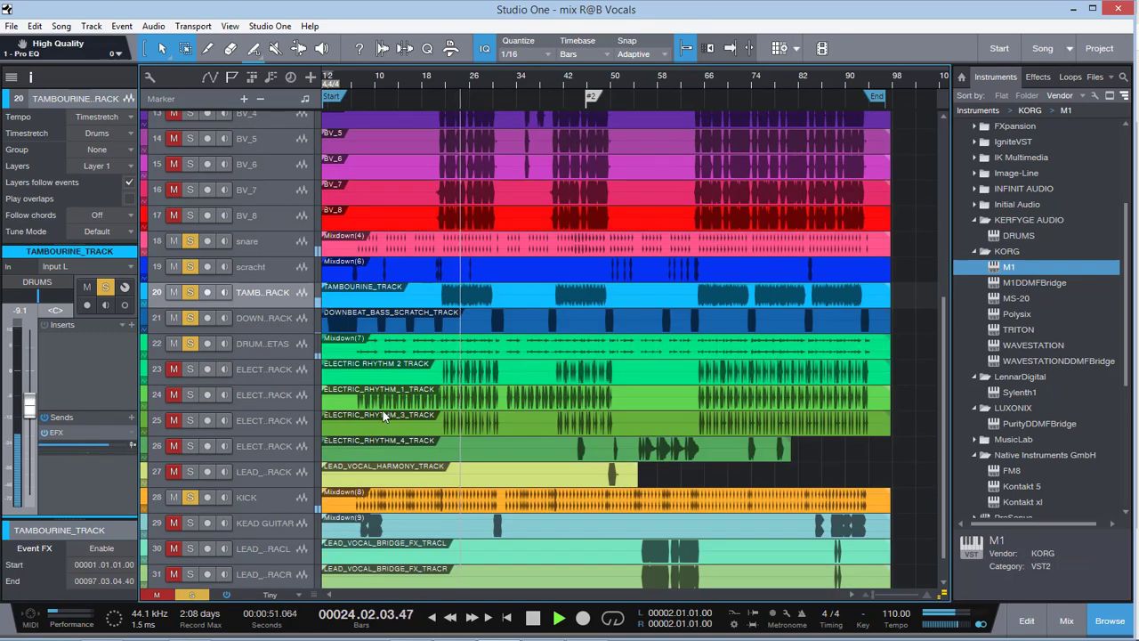
scroll(327, 419, down, 1)
click(275, 472)
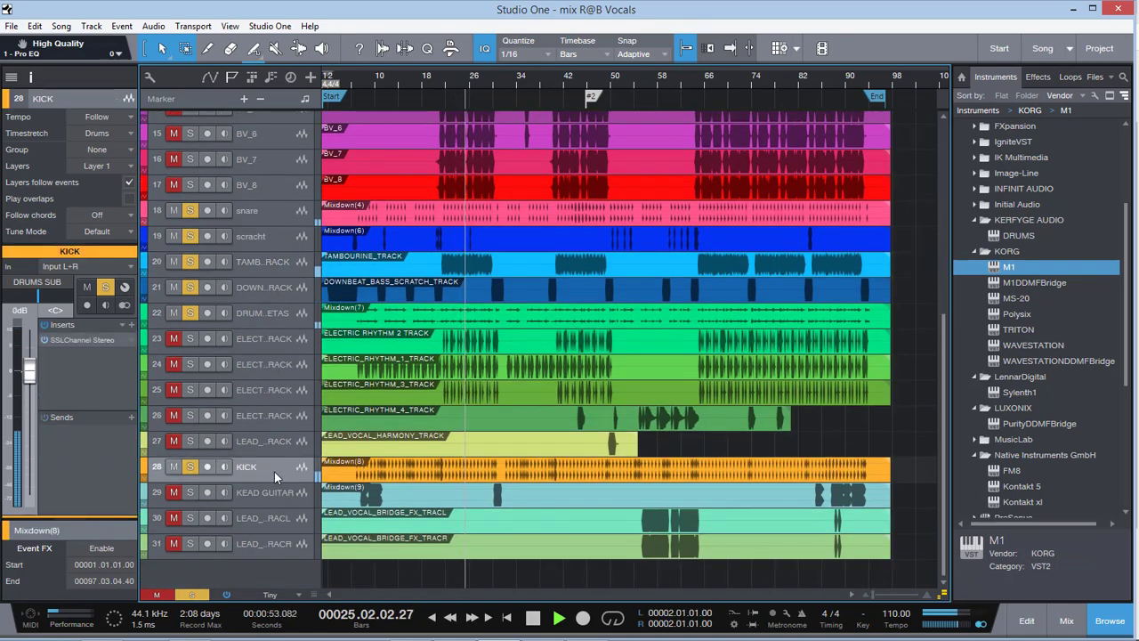
double_click(94, 339)
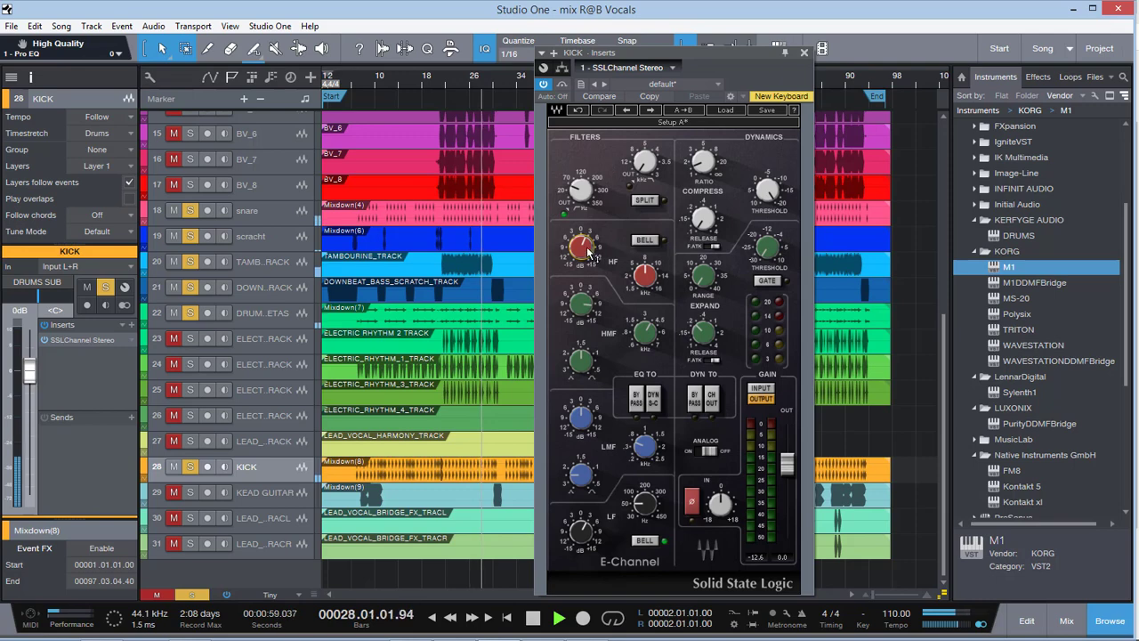
click(644, 240)
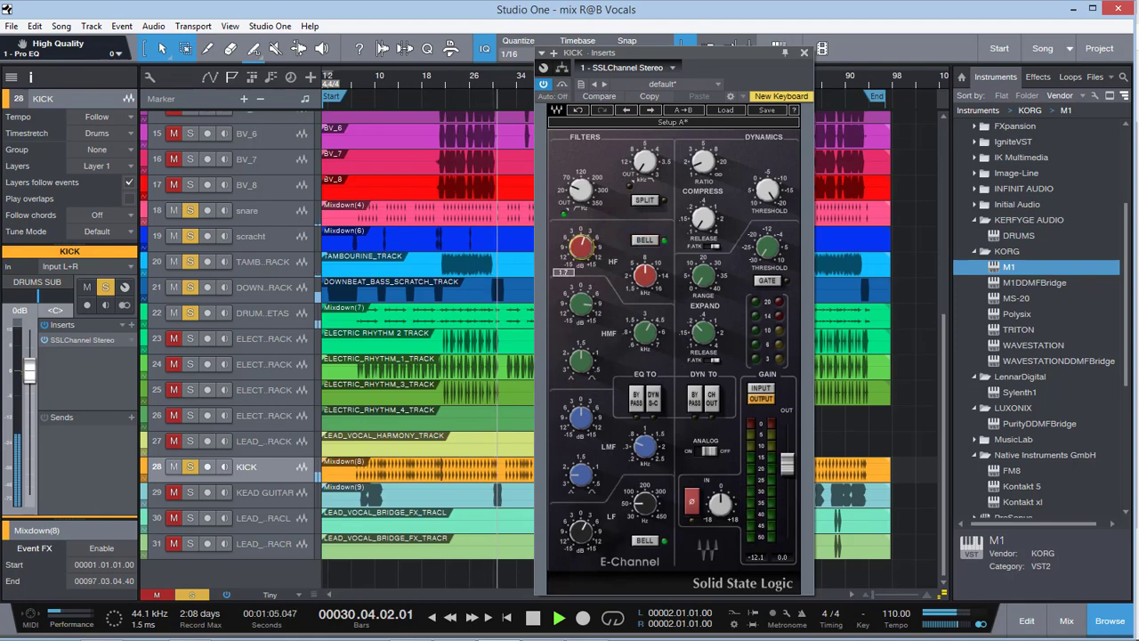
click(802, 54)
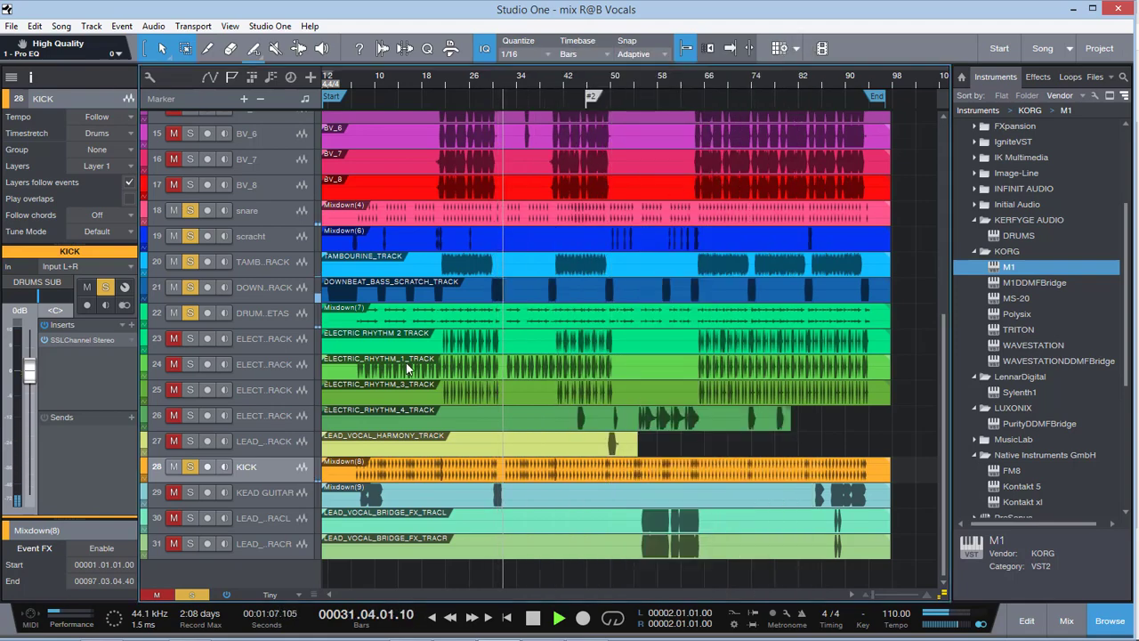
Unmute and solo the BAss track and insert SSLChannel Stereo on it
scroll(229, 239, up, 6)
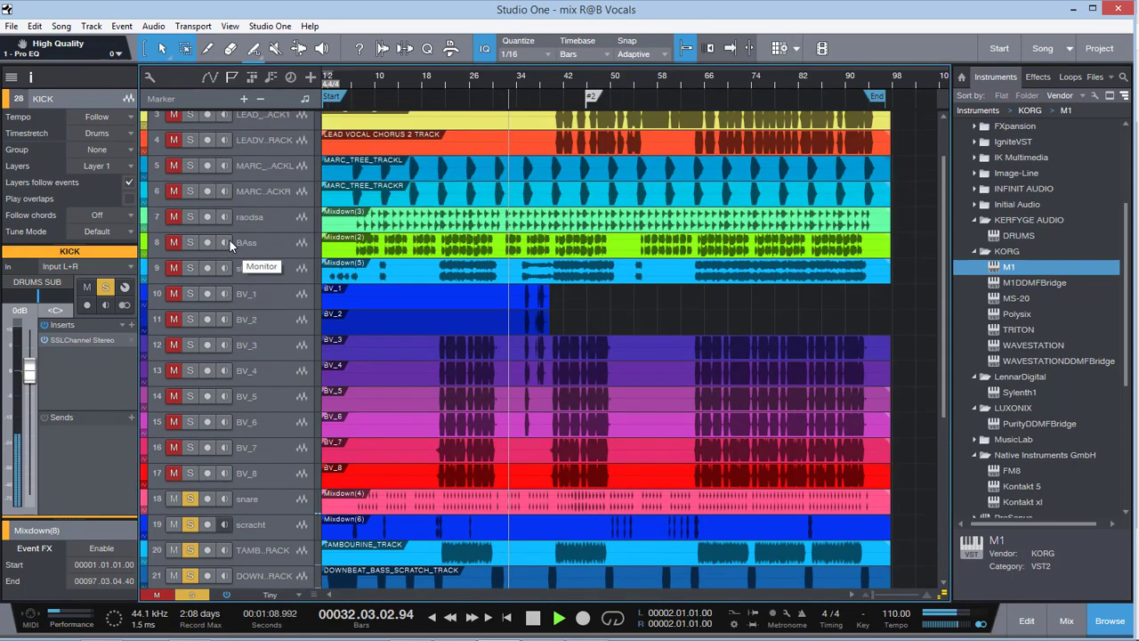
click(276, 240)
click(185, 245)
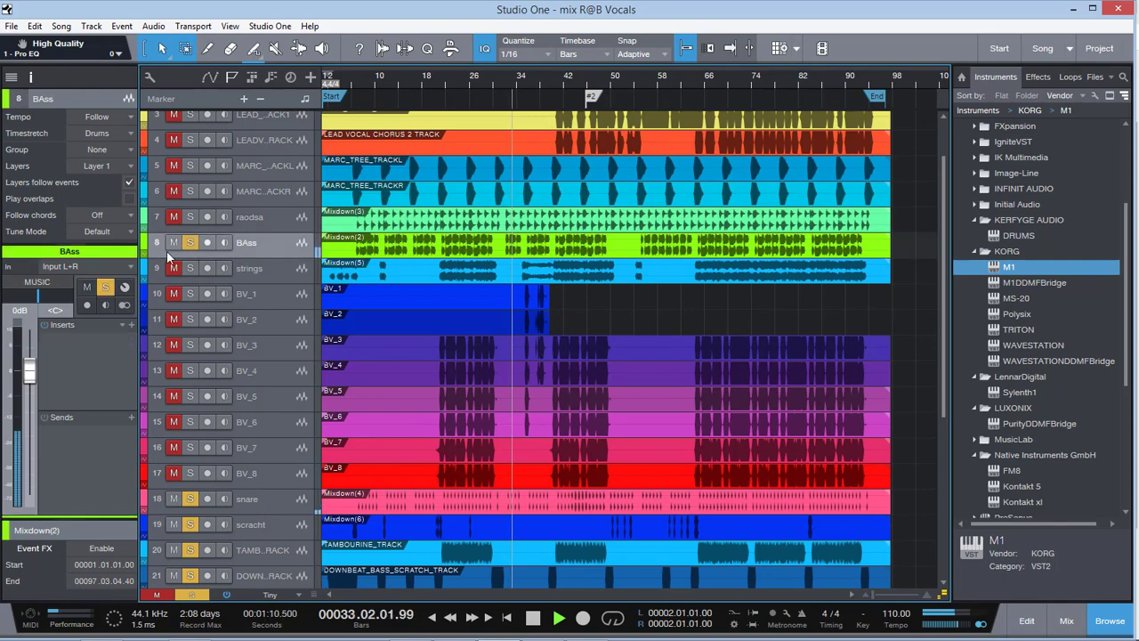
click(130, 322)
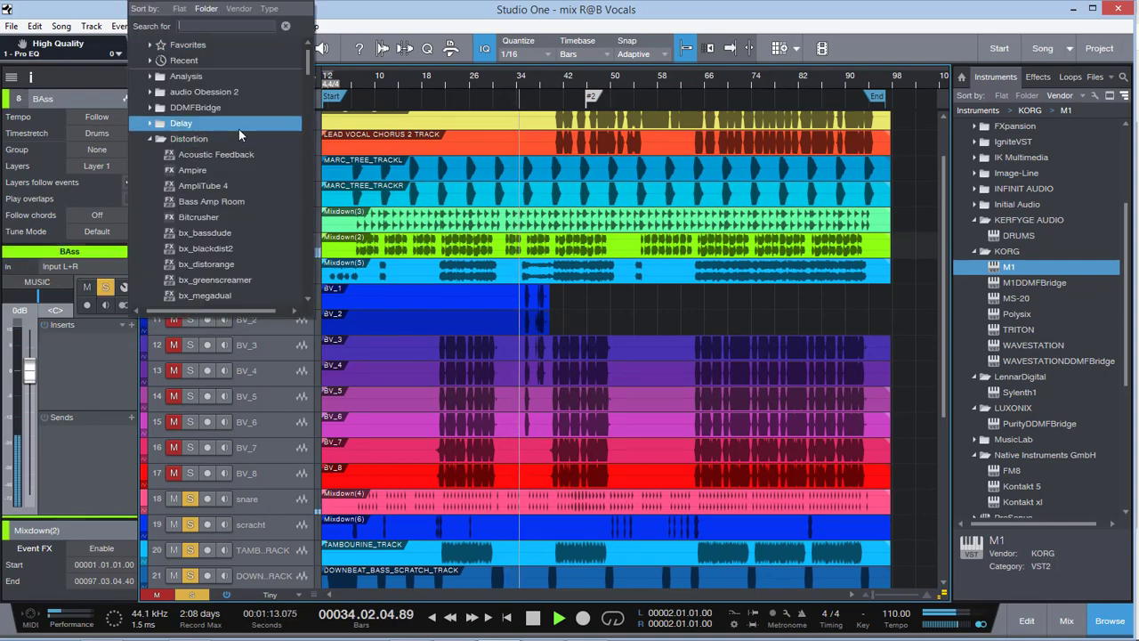
text(SSL)
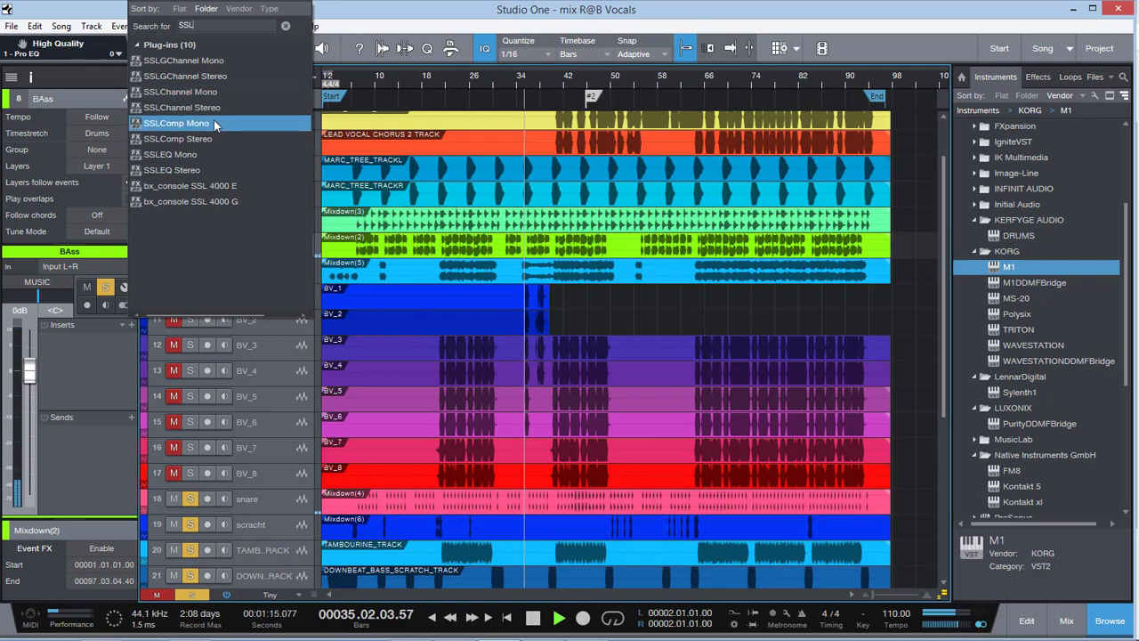
click(214, 108)
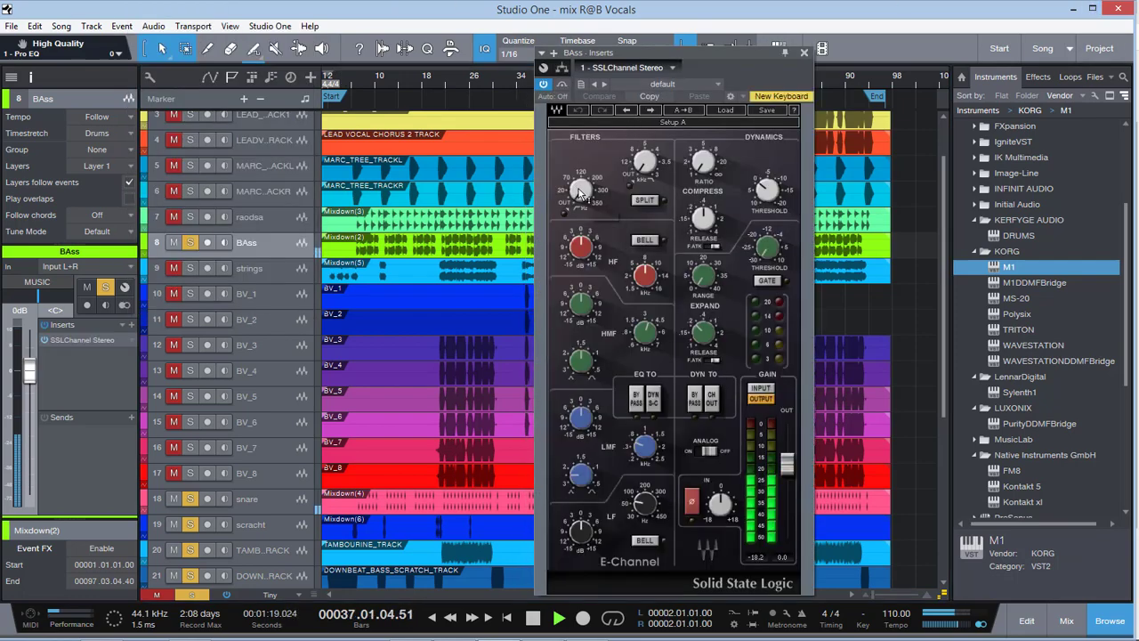
Engage the bass SSLChannel's high-pass filter at about 75 Hz and switch its LF band to Bell
drag(580, 192, 587, 206)
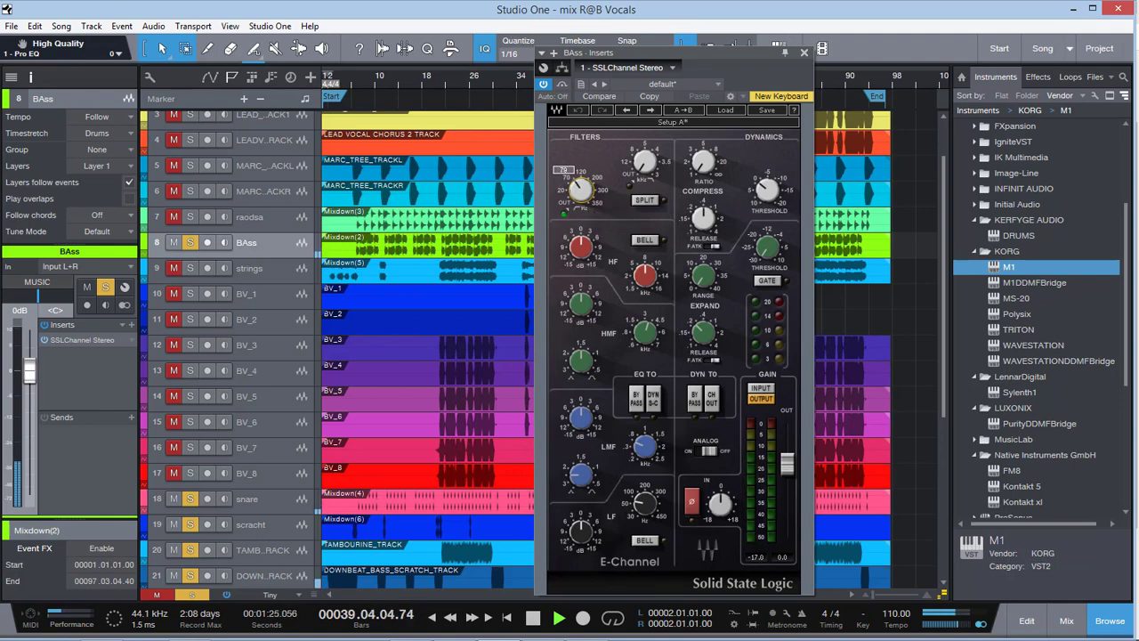
click(708, 220)
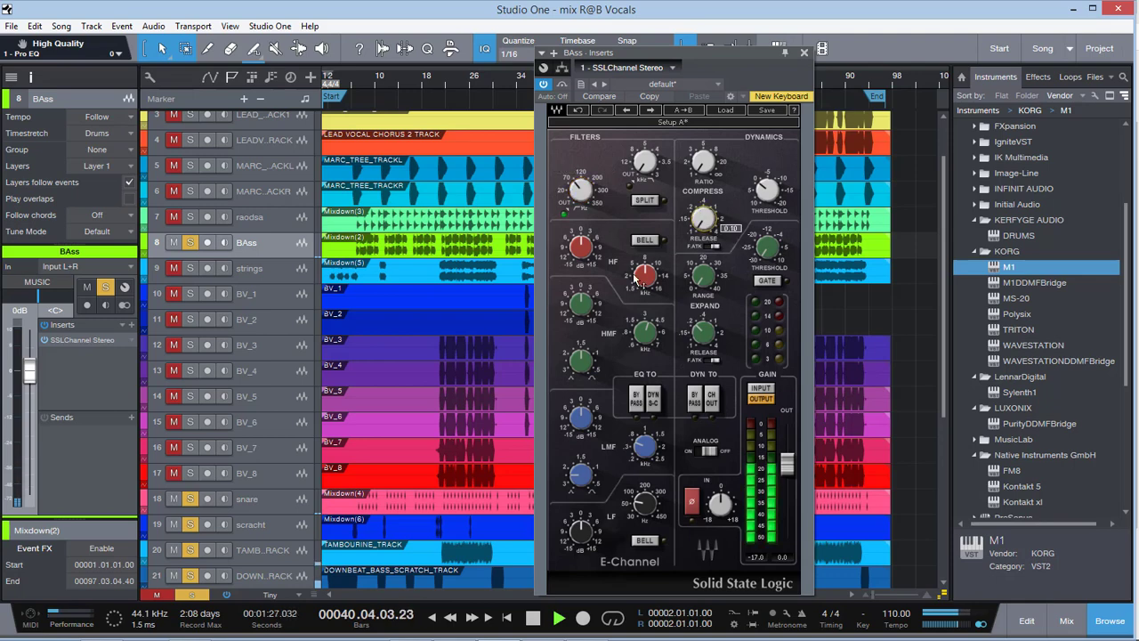
click(588, 309)
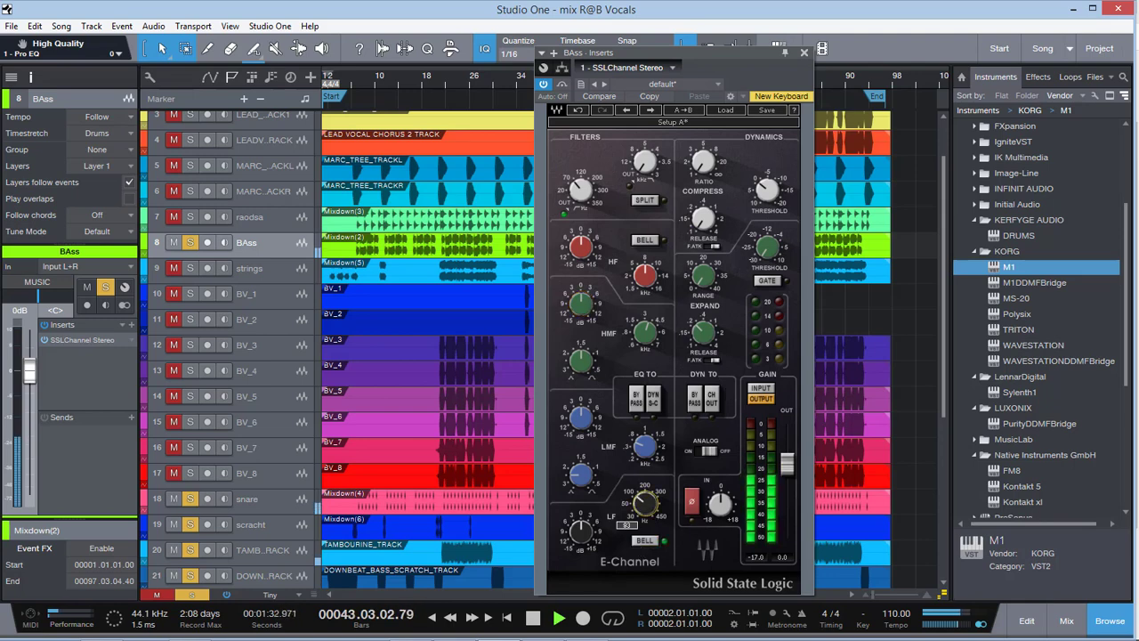
Adjust the bass's LF frequency and boost its gain, then set the LMF frequency to 0.46 kHz while listening from near the start with raodsa soloed
drag(645, 504, 646, 489)
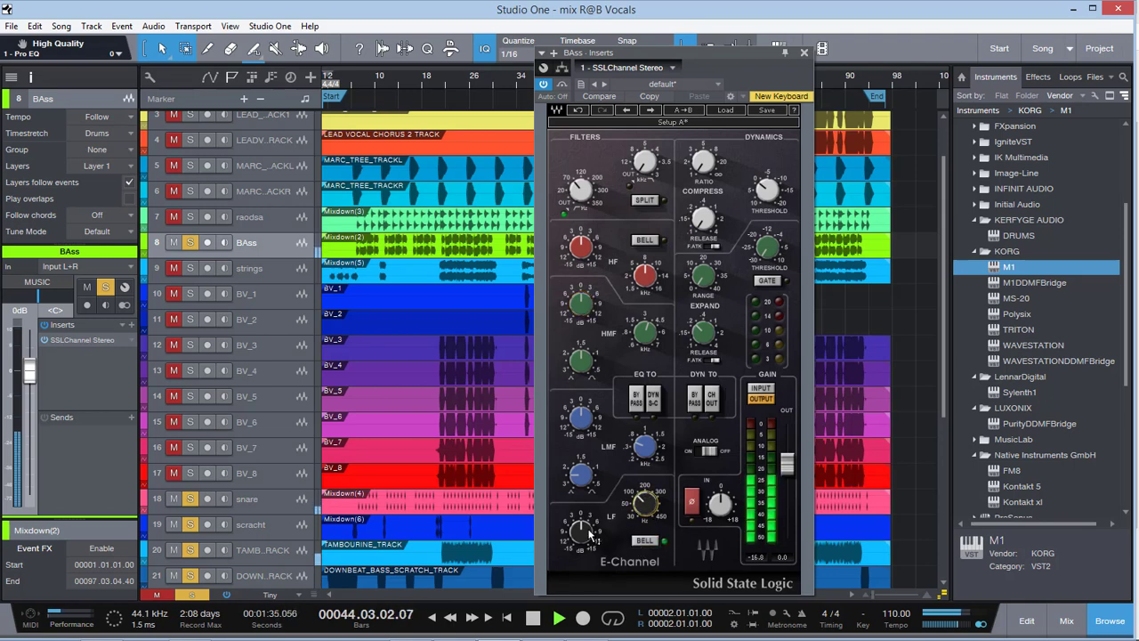
mouse_move(581, 533)
mouse_down()
mouse_move(581, 499)
mouse_move(645, 513)
mouse_move(580, 545)
mouse_up()
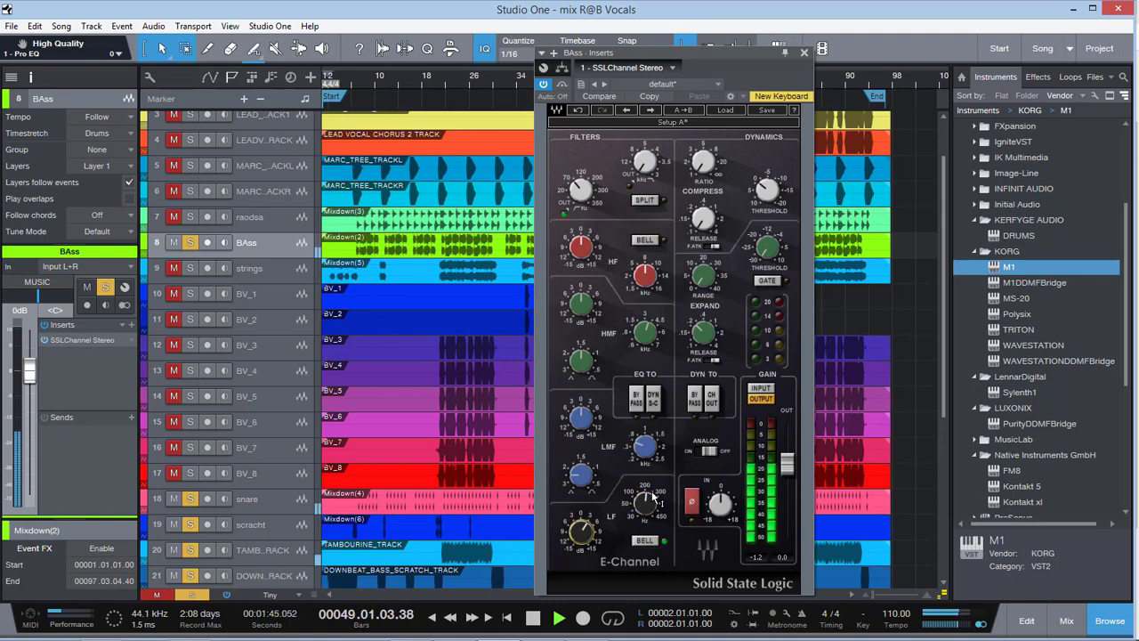
drag(654, 499, 654, 485)
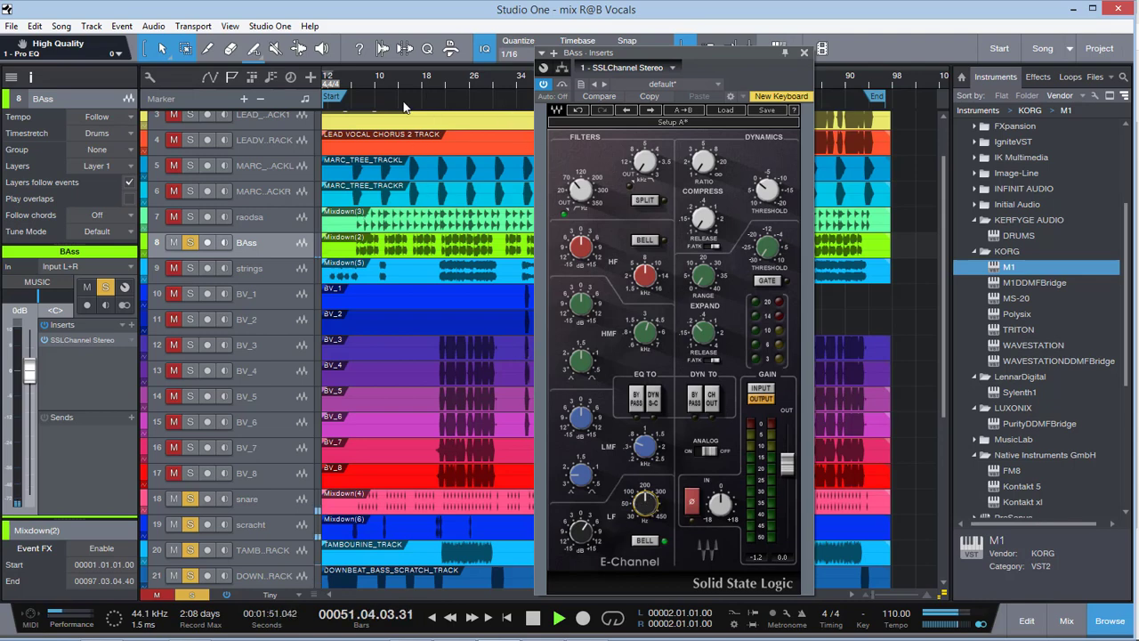
click(353, 76)
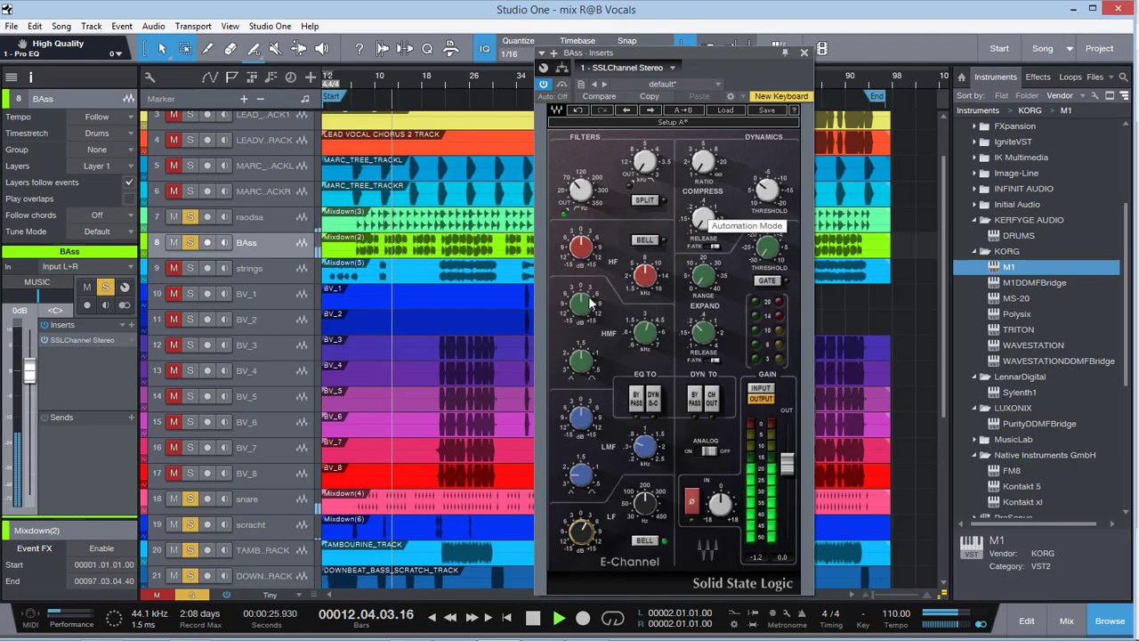
click(645, 447)
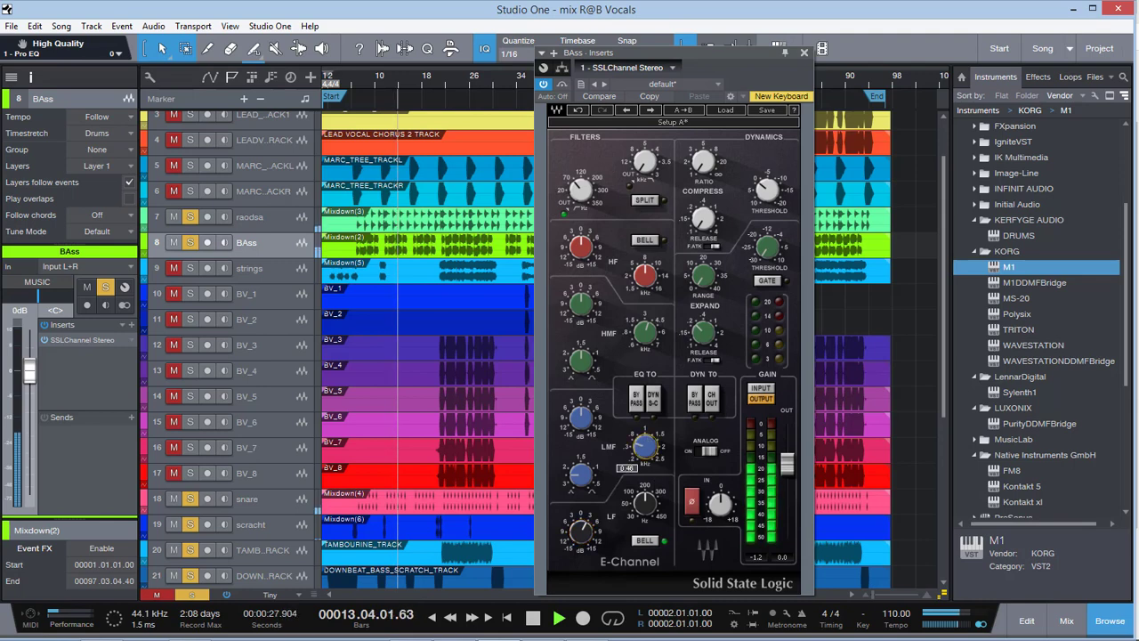
Insert Pro EQ after the SSLChannel on the BAss track and turn off its High quality option
click(130, 325)
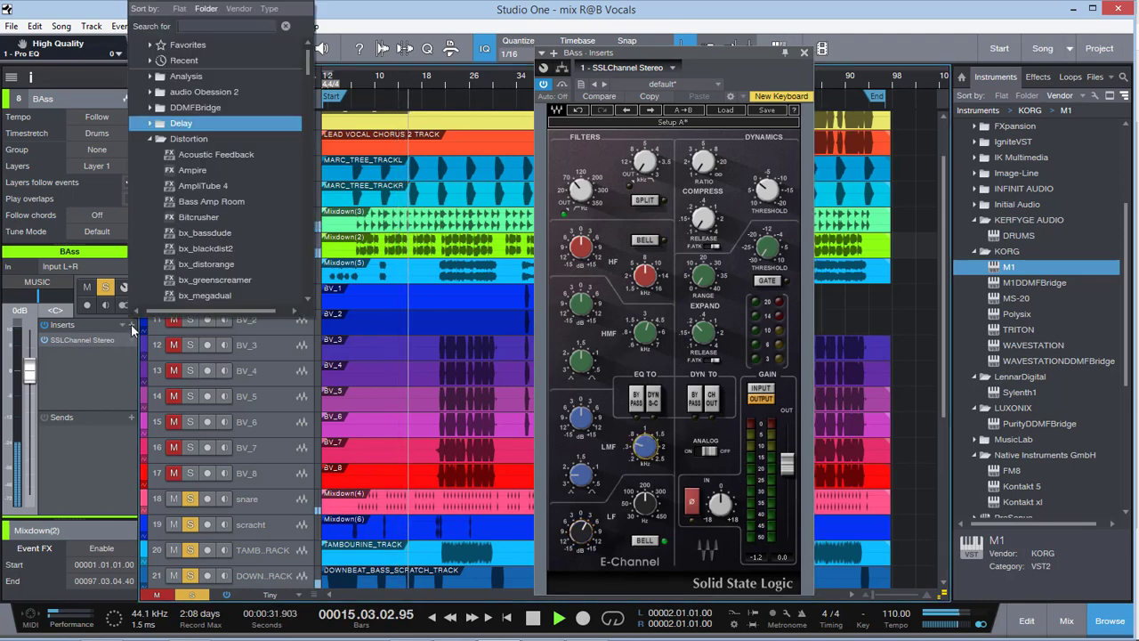
text(PlRO)
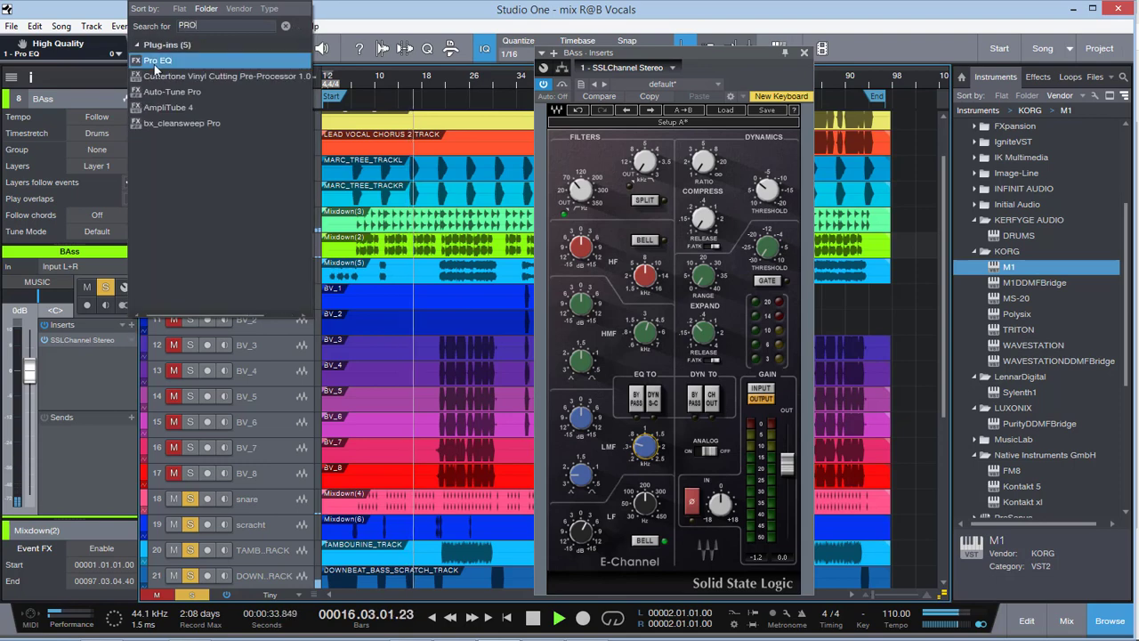
click(166, 59)
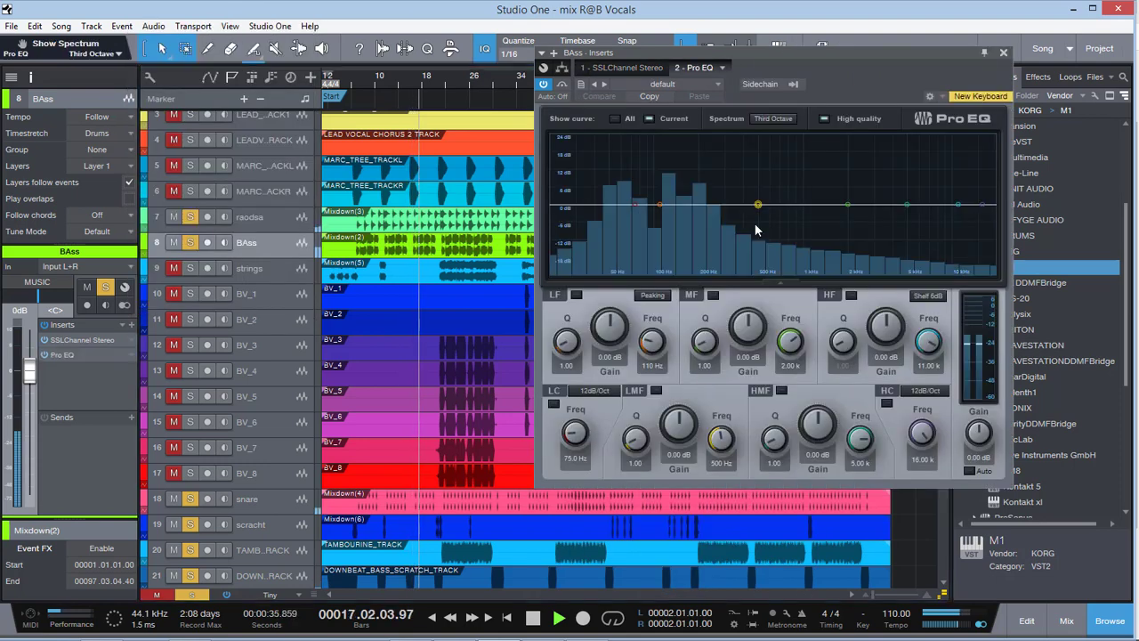
click(825, 118)
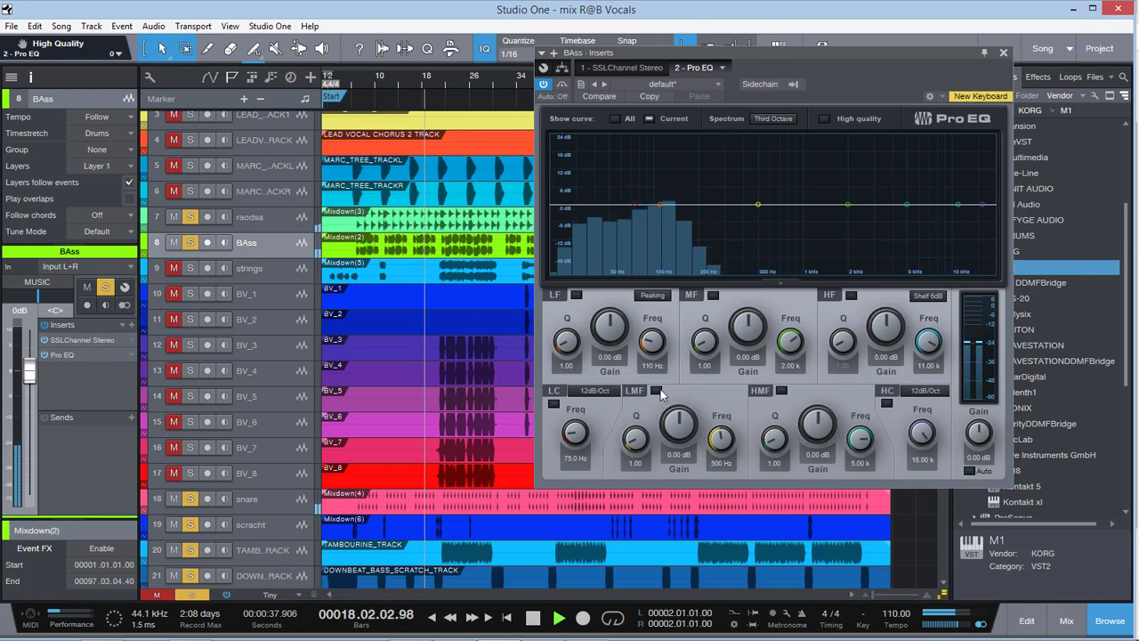
Cut the bass's LMF band by 14.16 dB at 144 Hz with a Q of 13.55 while replaying from around bar 9
drag(635, 434, 722, 455)
drag(636, 440, 677, 464)
click(374, 81)
key(space)
drag(691, 525, 712, 566)
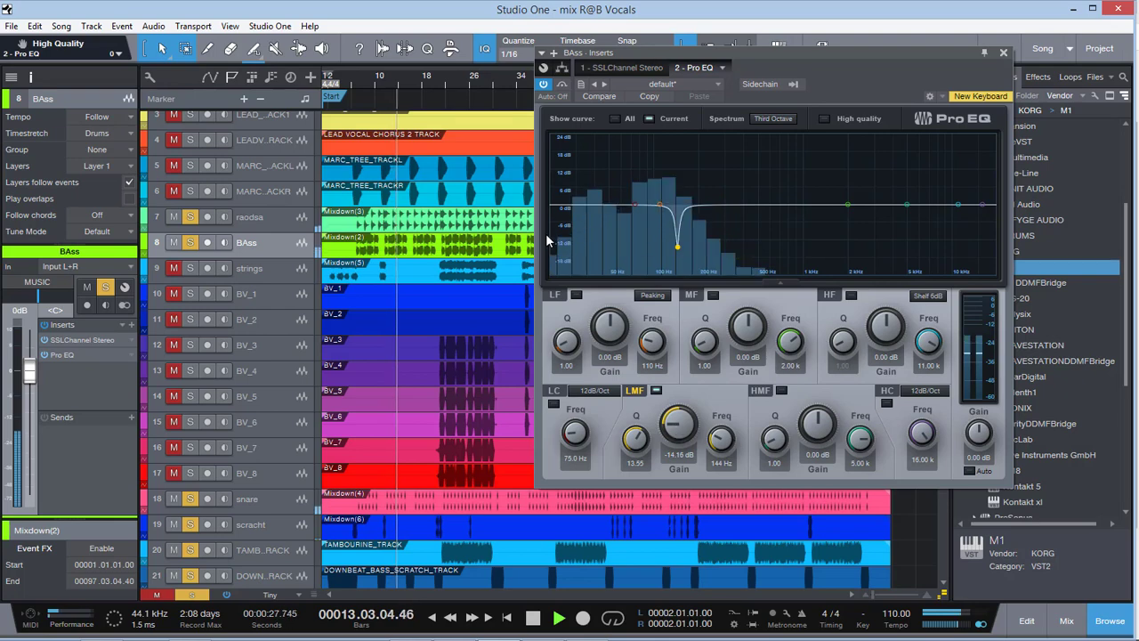
Boost the LF band of the bass's Pro EQ by 2.88 dB at 65.5 Hz and close the plug-in
click(84, 340)
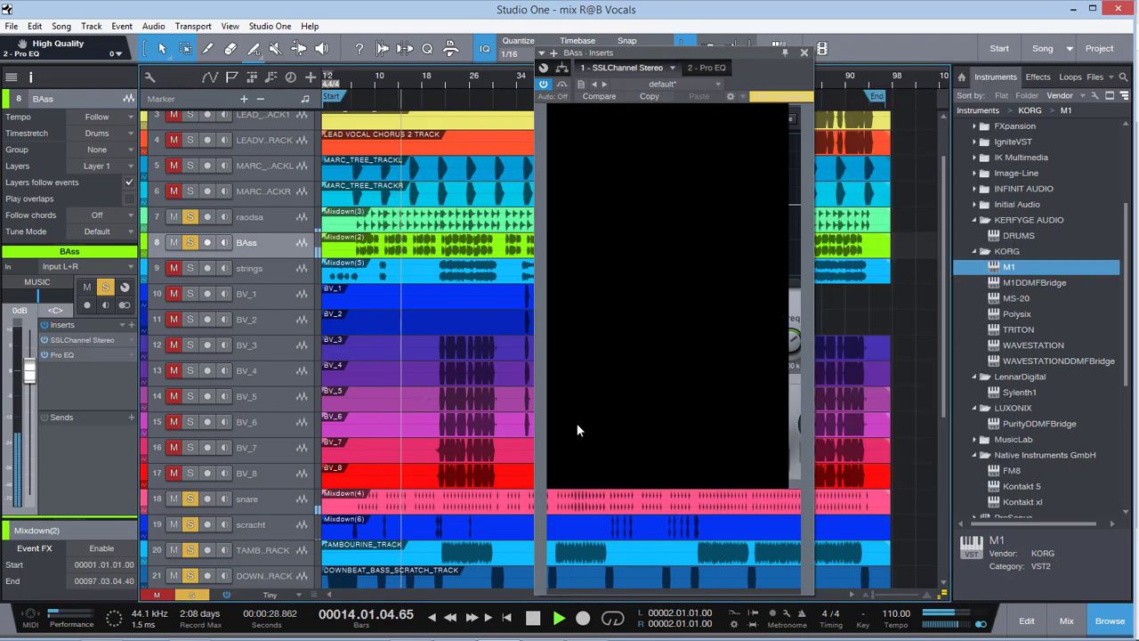
click(804, 52)
click(63, 354)
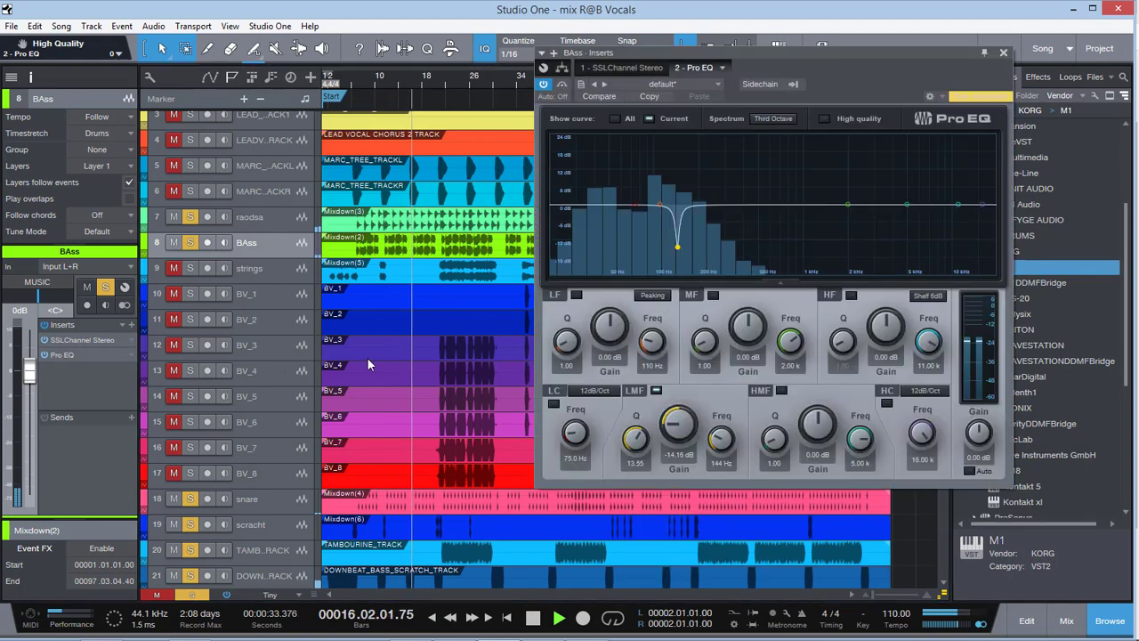
mouse_move(614, 337)
mouse_down()
mouse_move(613, 322)
mouse_move(648, 351)
mouse_move(611, 312)
mouse_move(612, 329)
mouse_up()
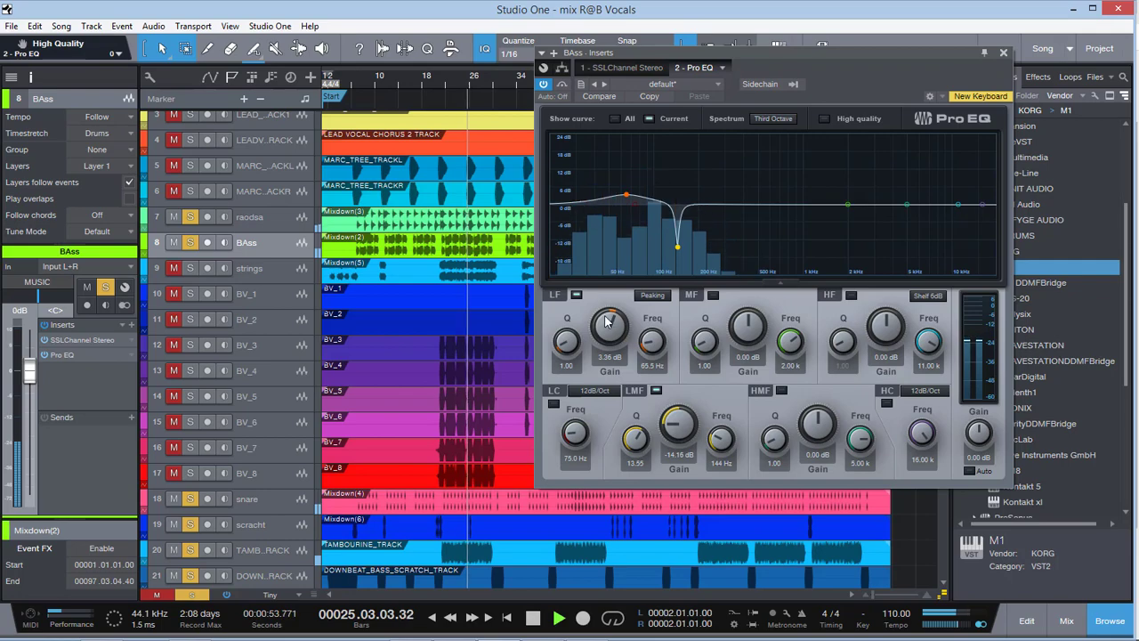
drag(610, 319, 612, 325)
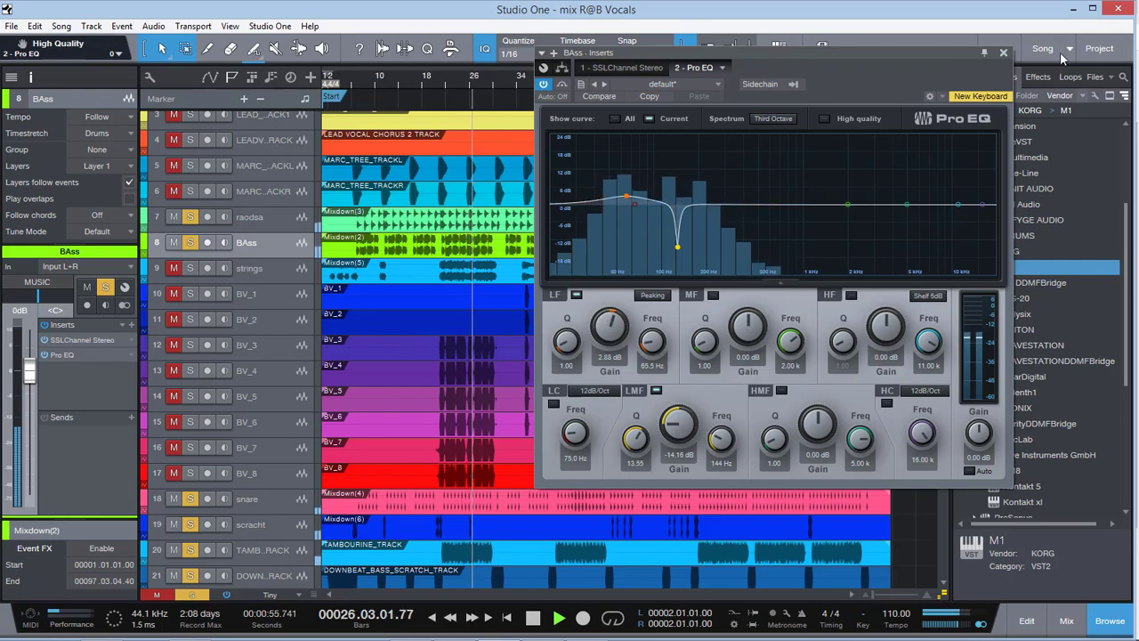
click(1003, 53)
Unmute and solo the vocal leads and LEAD VOCAL CHORUS 1 tracks while listening from around bar 10
scroll(322, 283, up, 3)
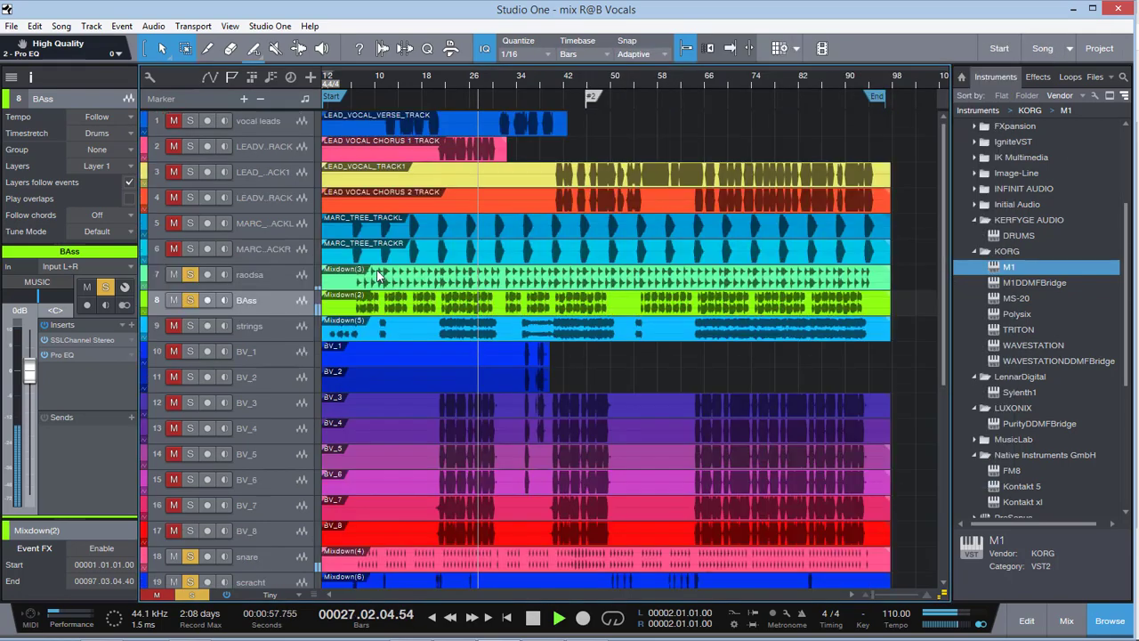
click(213, 125)
click(189, 120)
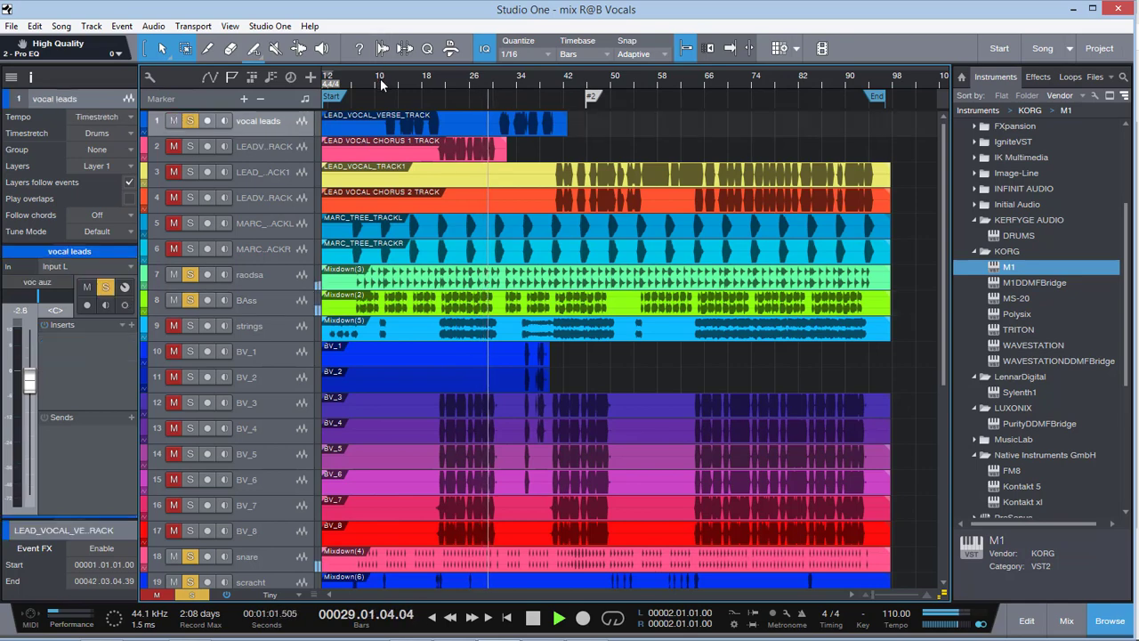
click(380, 78)
click(170, 149)
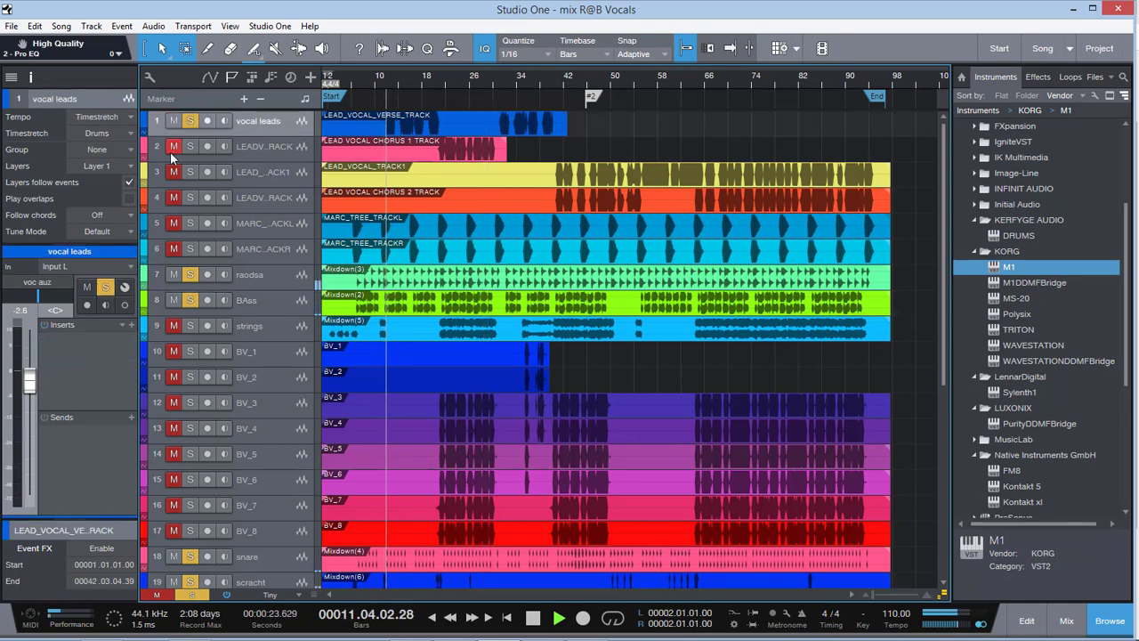
click(190, 147)
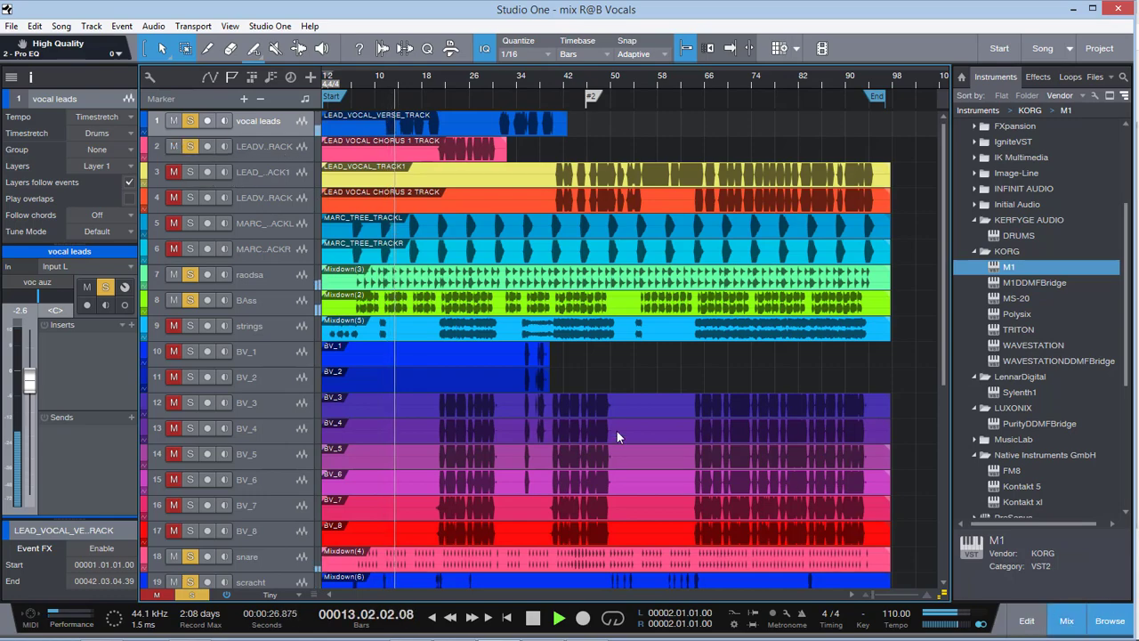
Show the mix console, open the SSLComp on the voc comp bus and deactivate it
key(F3)
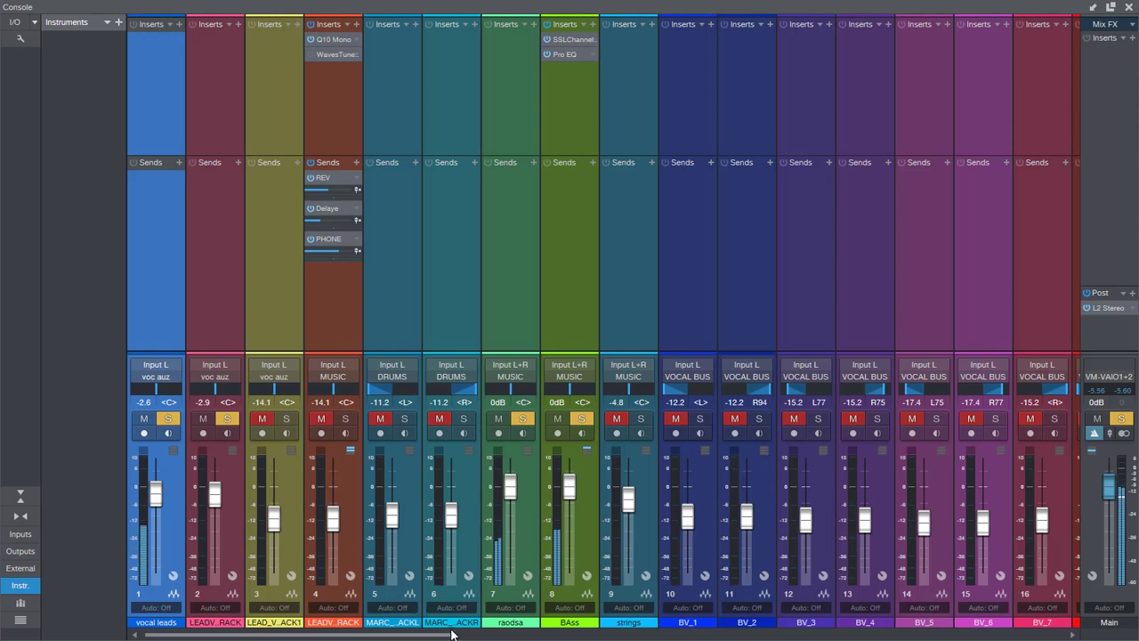
drag(452, 632, 726, 623)
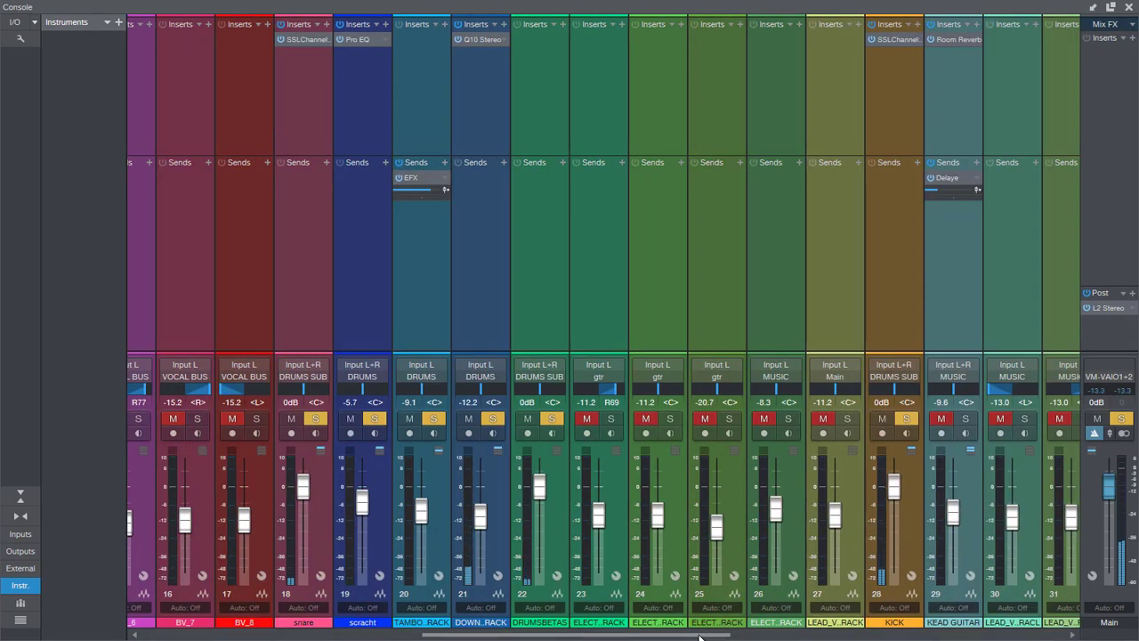
drag(712, 625, 877, 626)
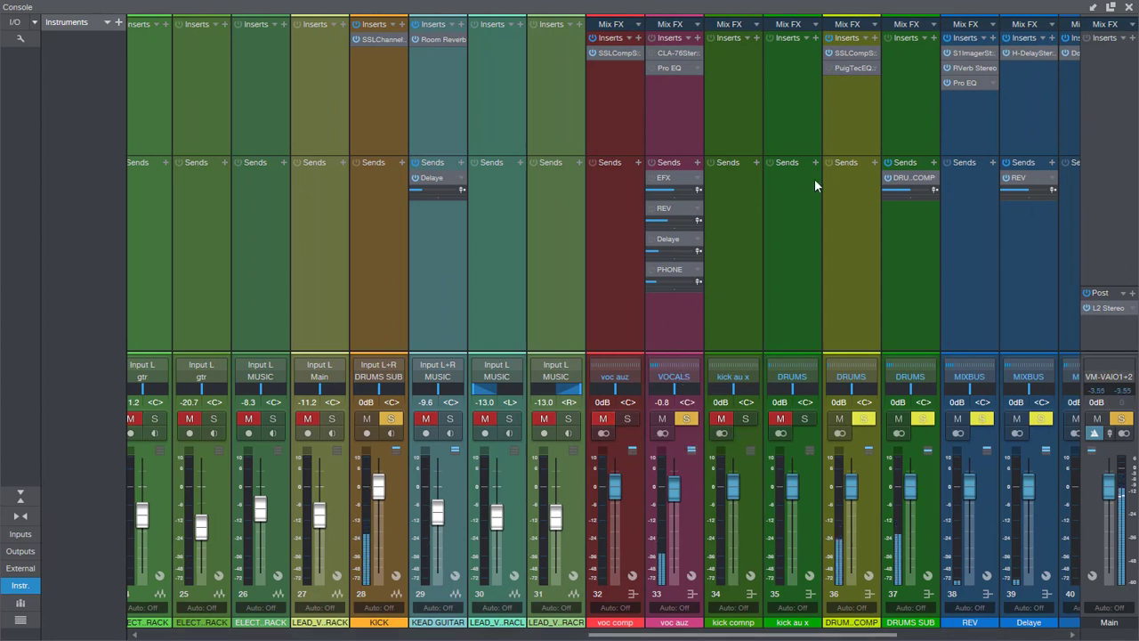
click(619, 52)
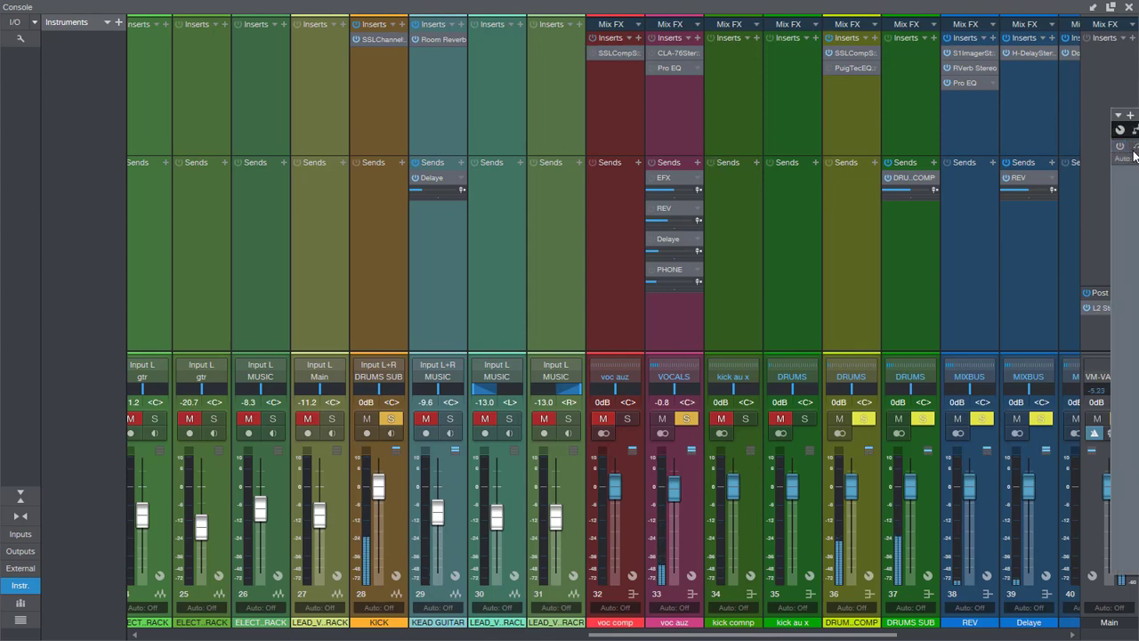
Reactivate the SSLComp on the voc comp bus with its window pinned, lower its threshold and close the plug-in
click(376, 143)
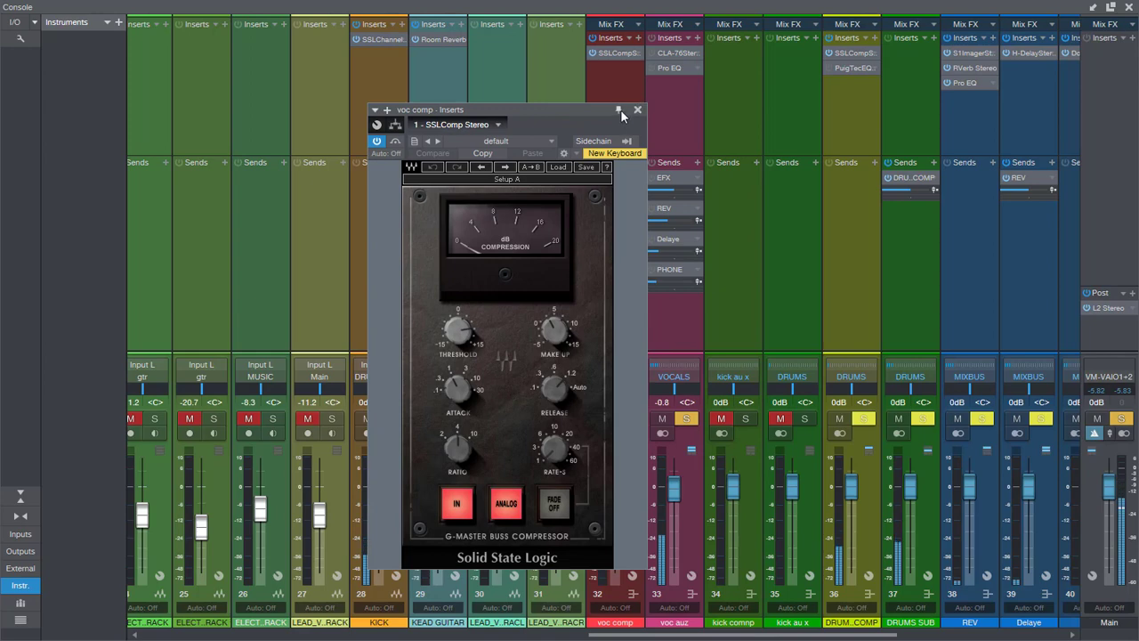
click(619, 109)
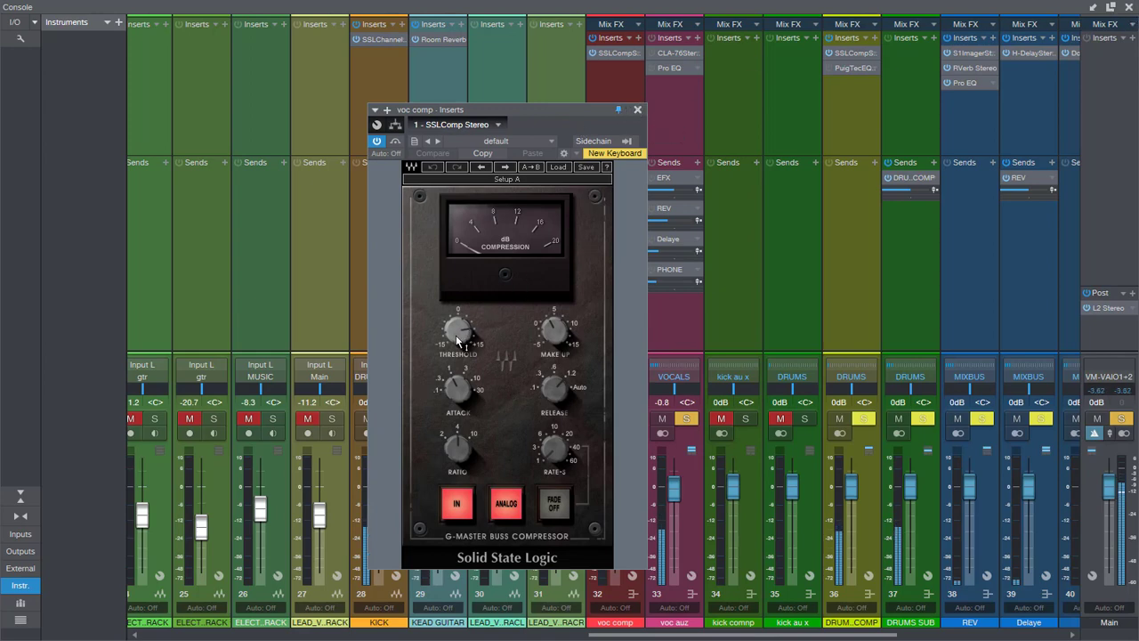
drag(456, 341, 455, 359)
click(1130, 7)
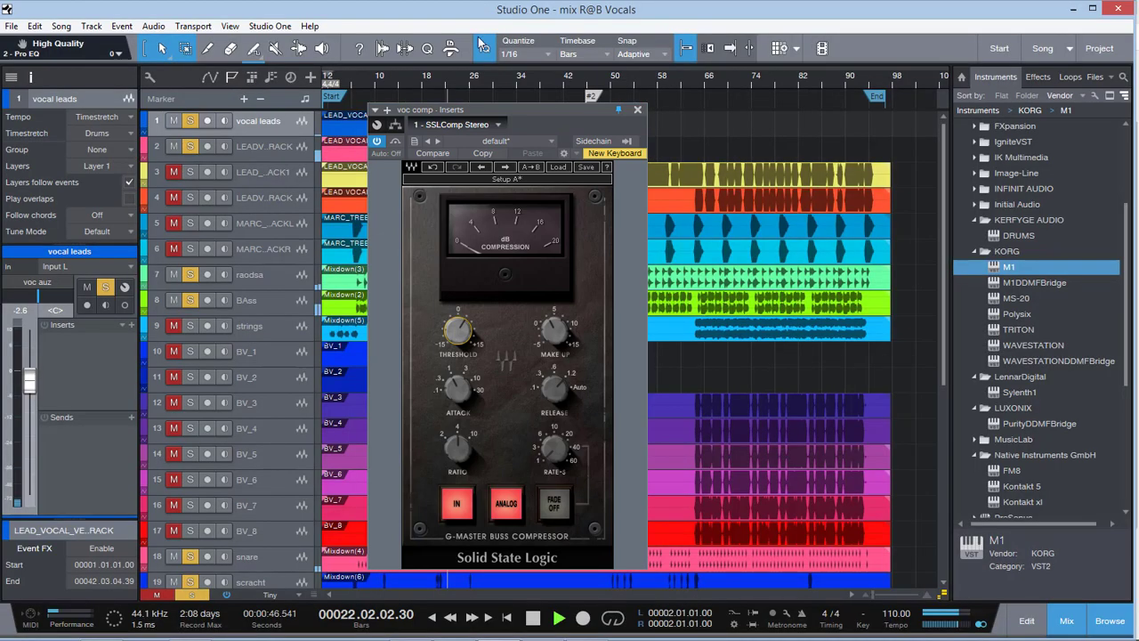
click(274, 147)
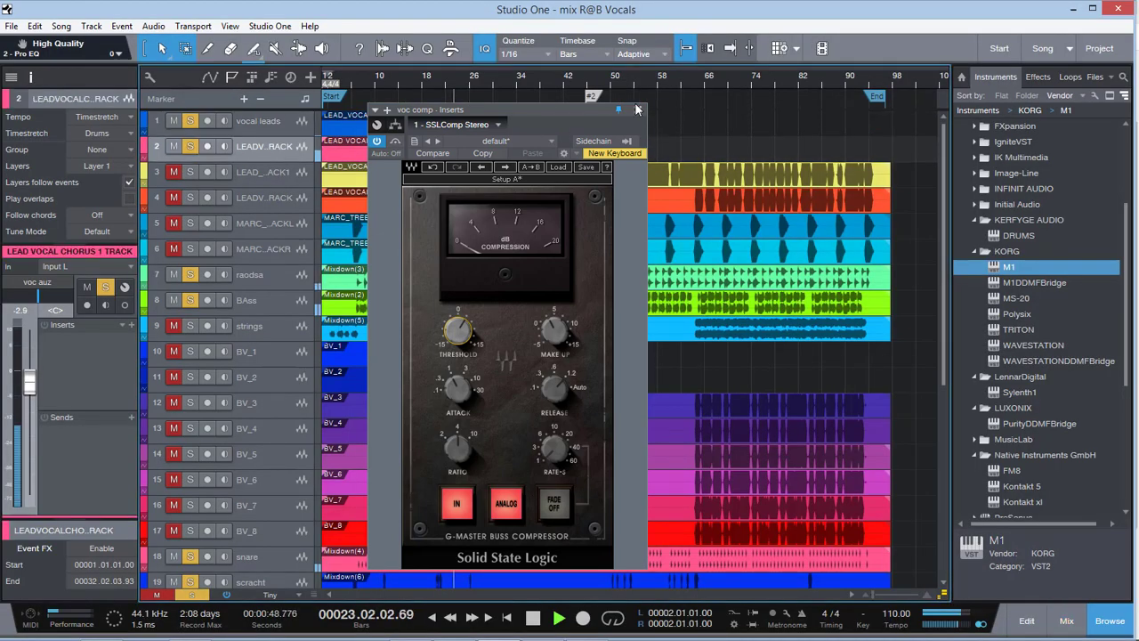
click(638, 108)
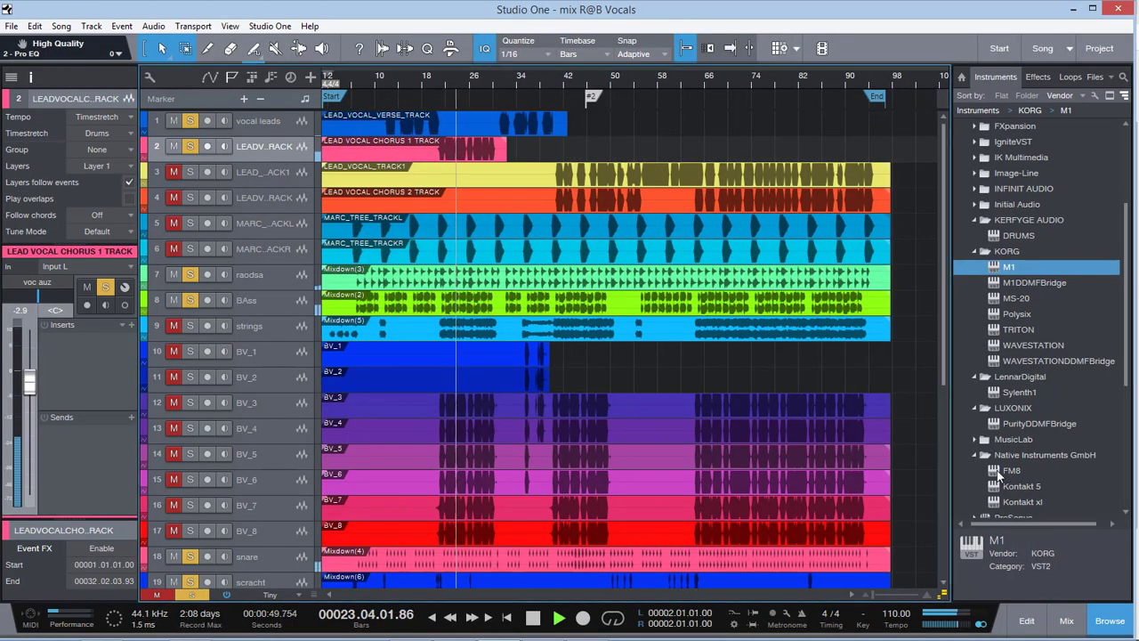
Add a send to the voc comp bus on LEAD VOCAL CHORUS 1 TRACK after checking the vocal buses in the console
click(1068, 622)
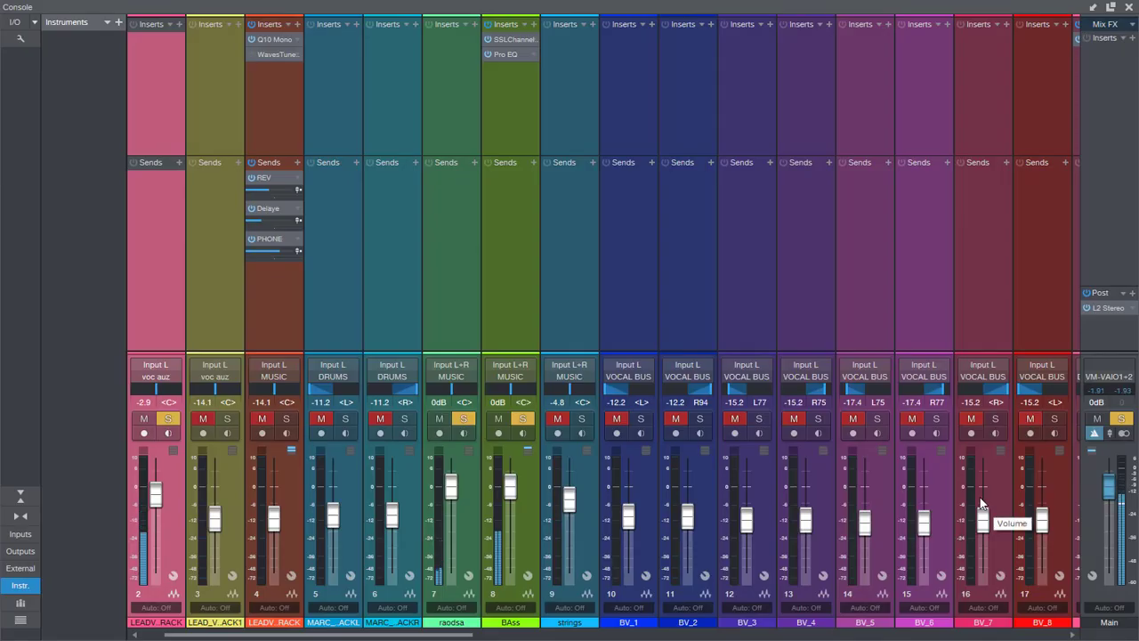
drag(462, 635, 879, 583)
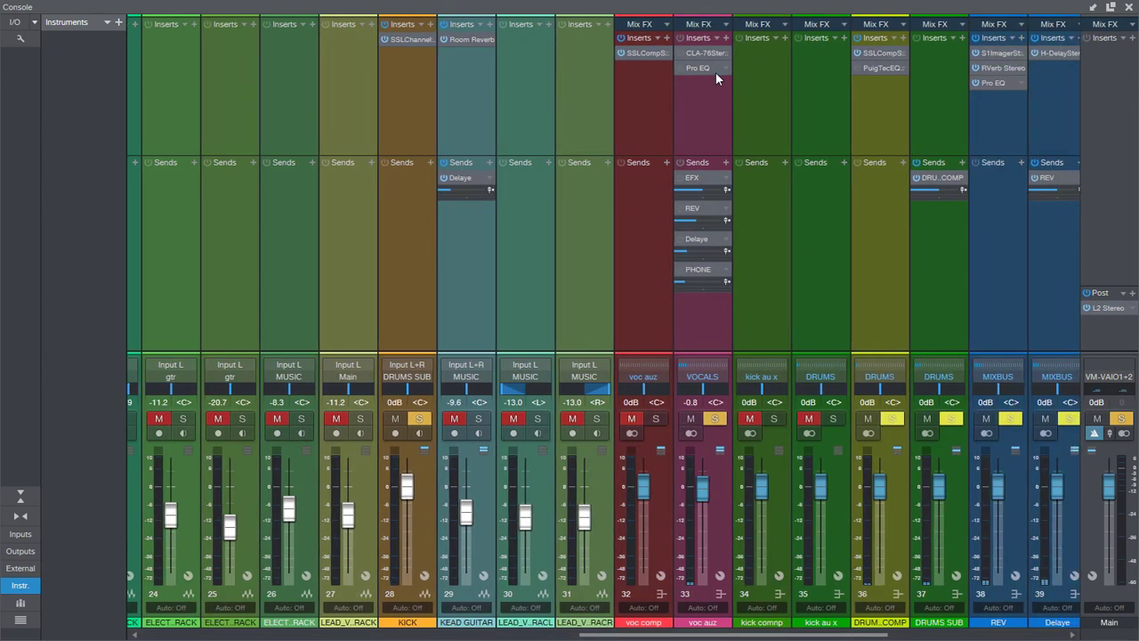
click(1129, 7)
click(279, 125)
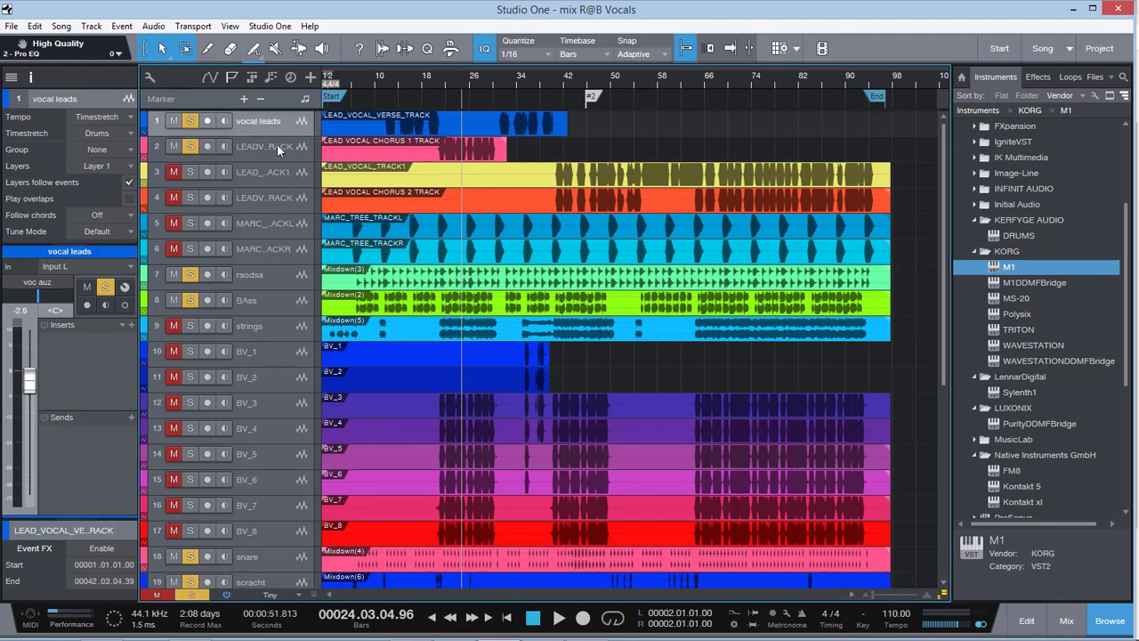
click(277, 148)
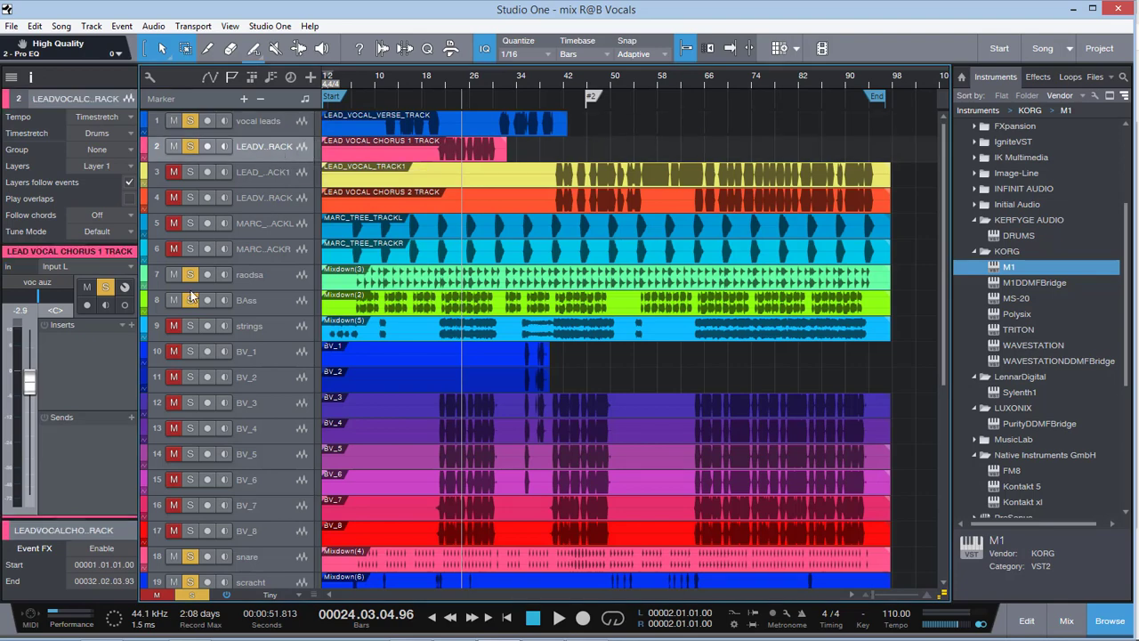
click(131, 418)
click(222, 96)
Replay the song from bar 8 and open the voc comp bus's SSLComp in the mix console
click(367, 78)
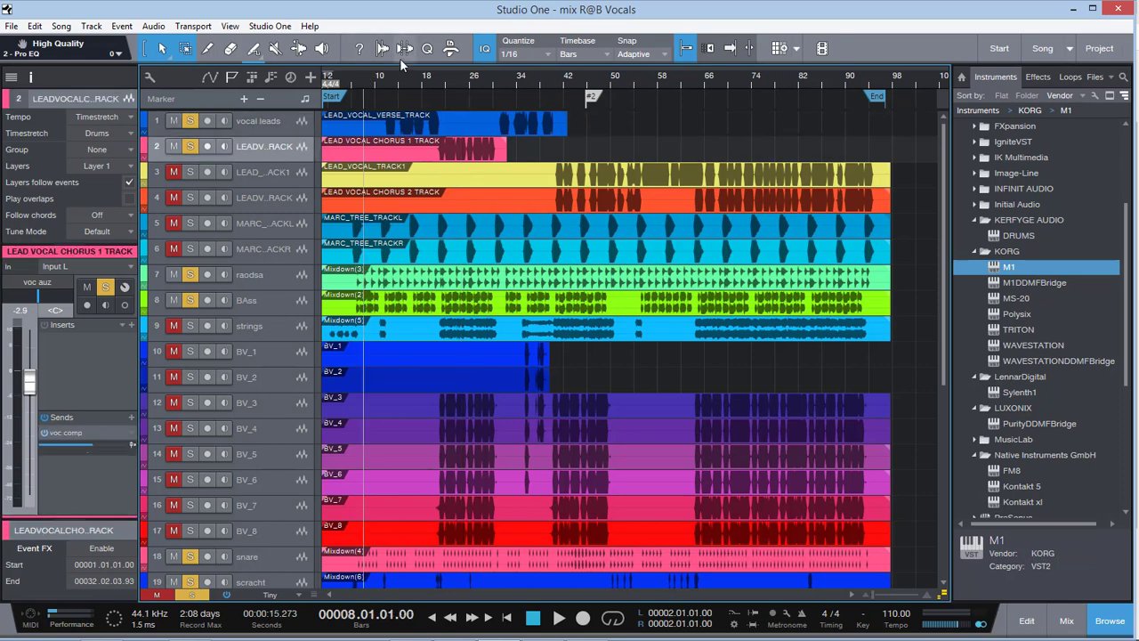
key(space)
click(1073, 620)
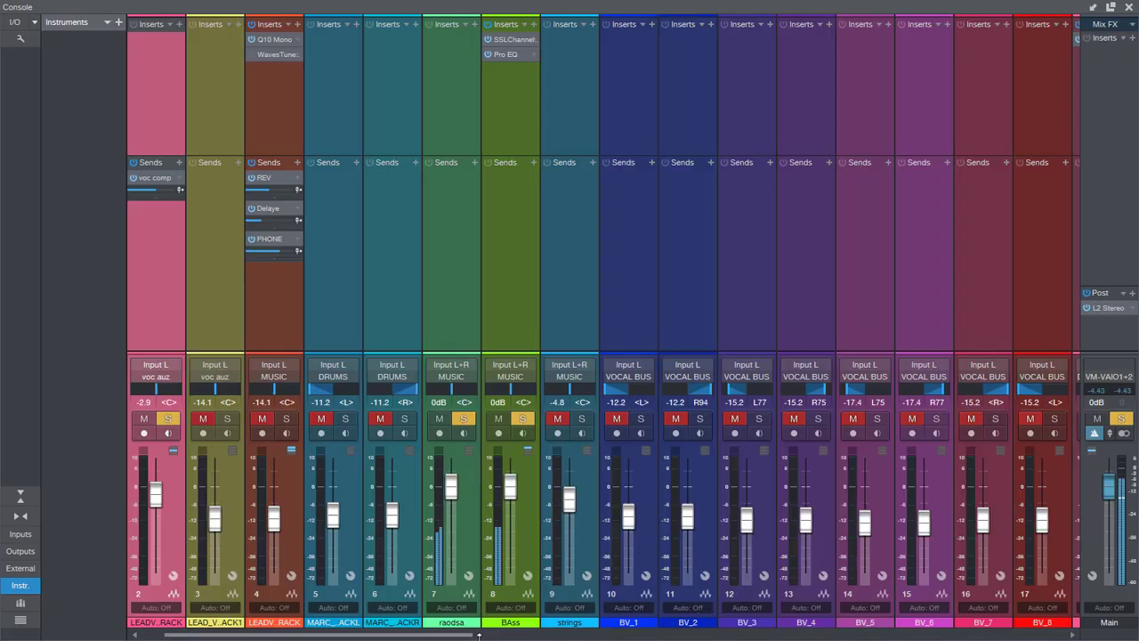
drag(479, 634, 824, 636)
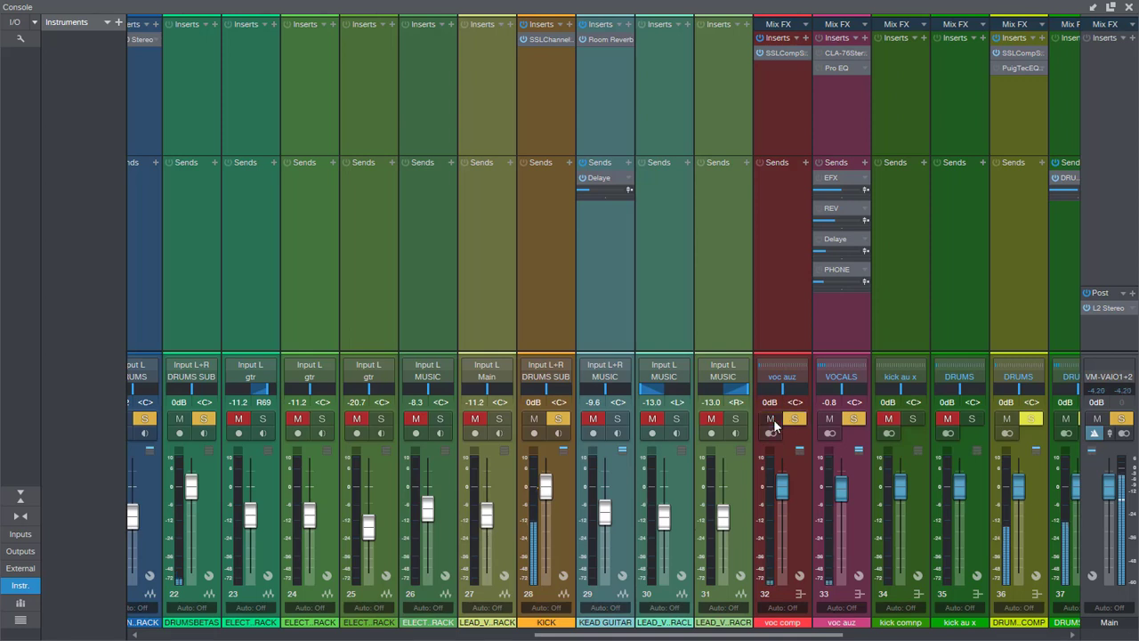
click(786, 52)
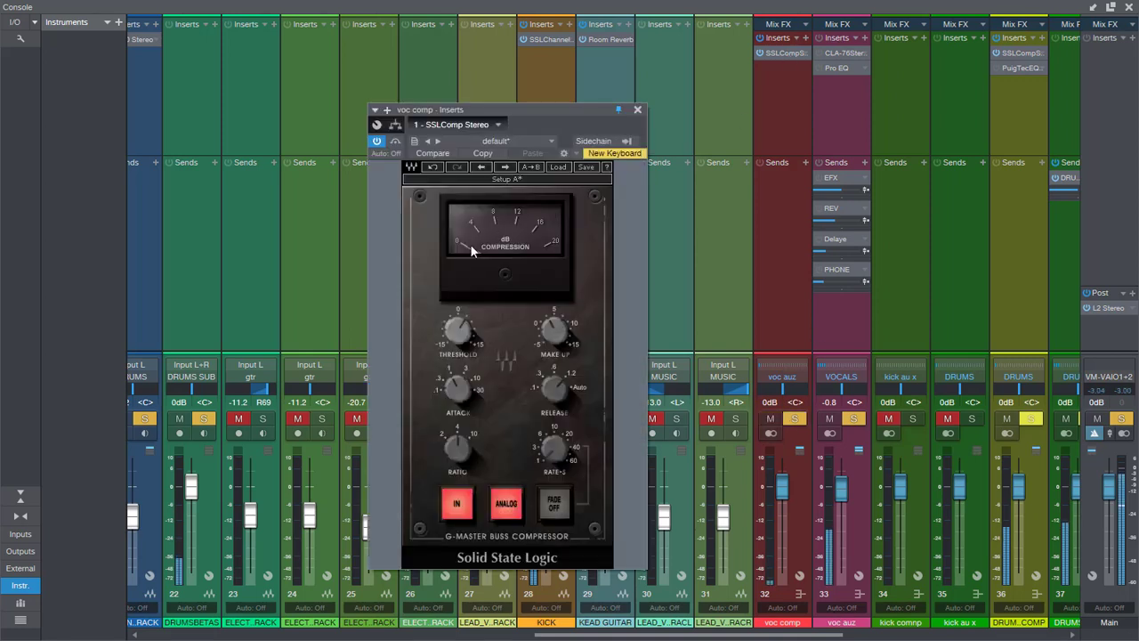
Adjust the threshold and ratio of the voc comp bus's SSLComp during playback, and close the plug-in
click(458, 331)
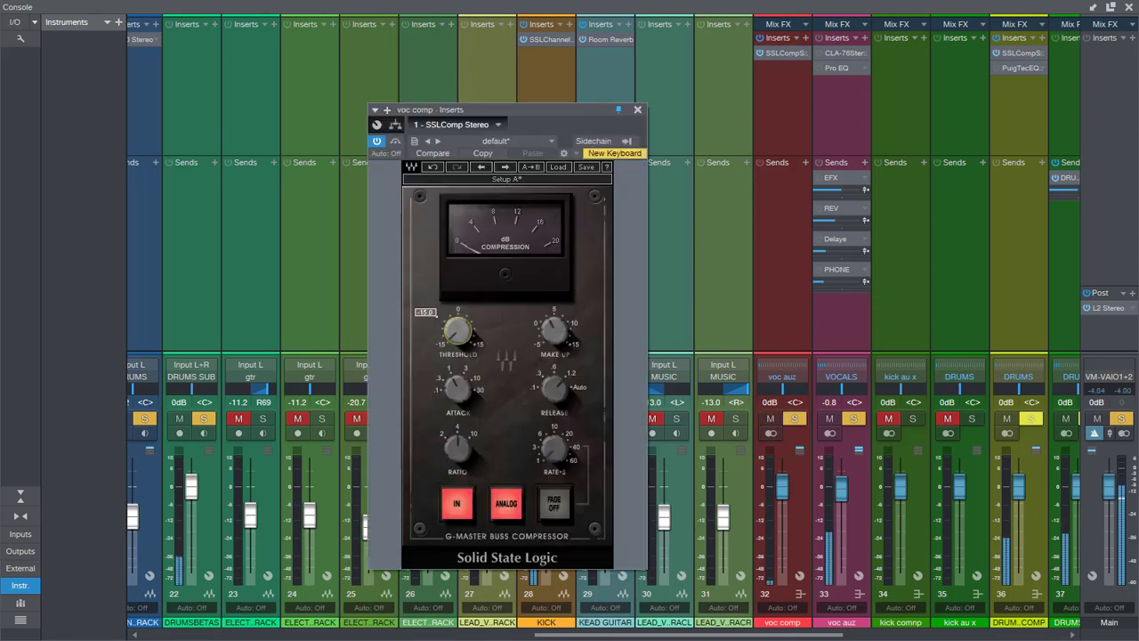
click(467, 445)
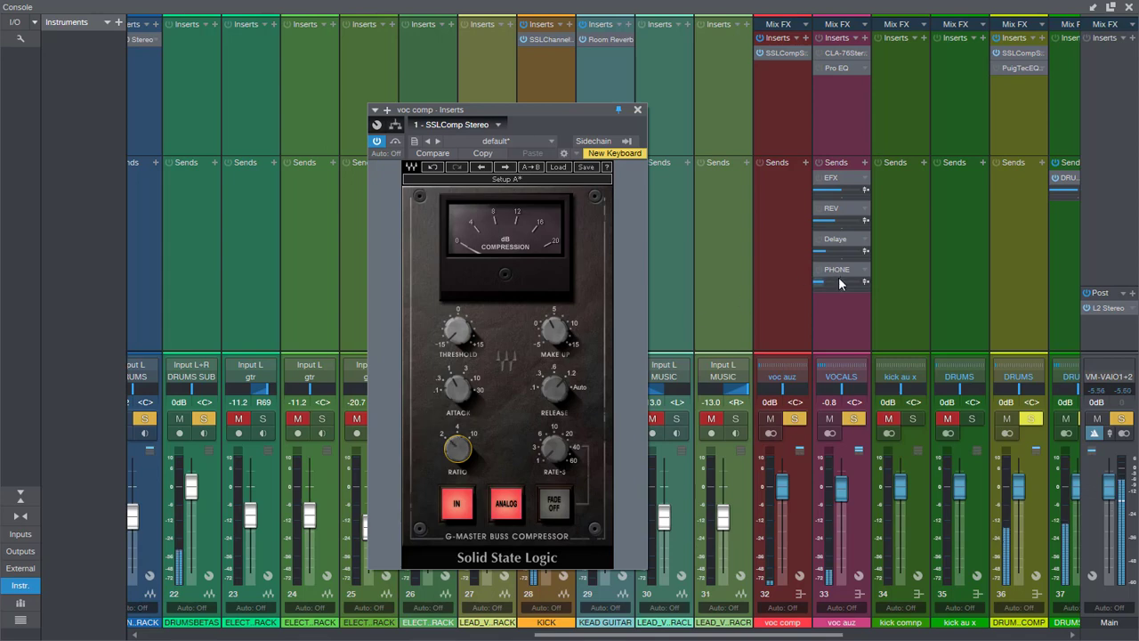
click(457, 331)
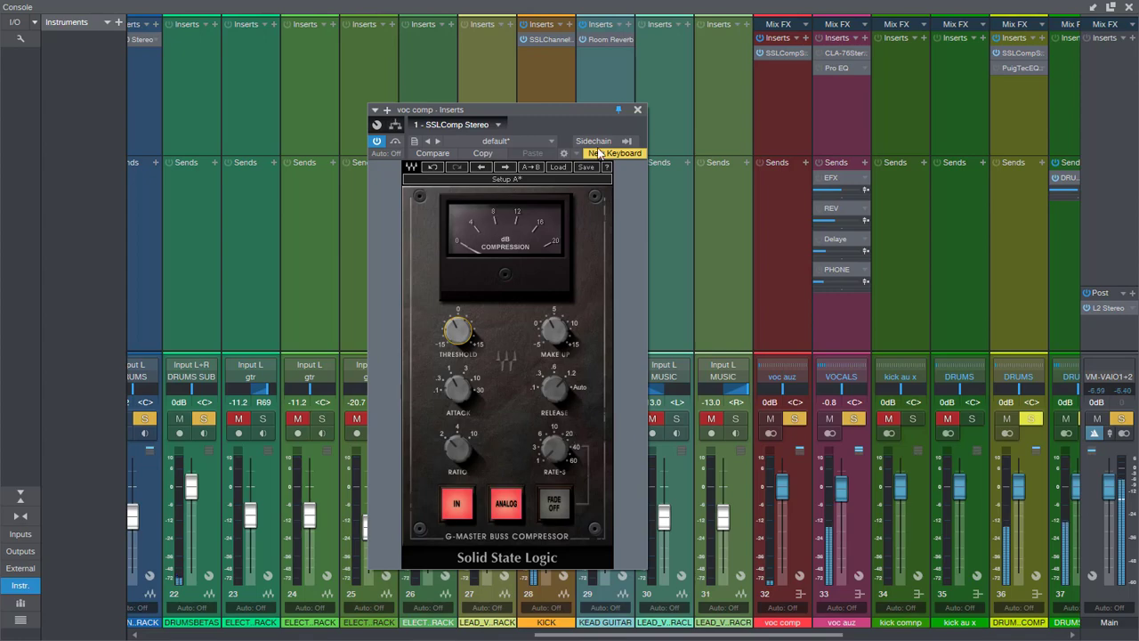
click(637, 111)
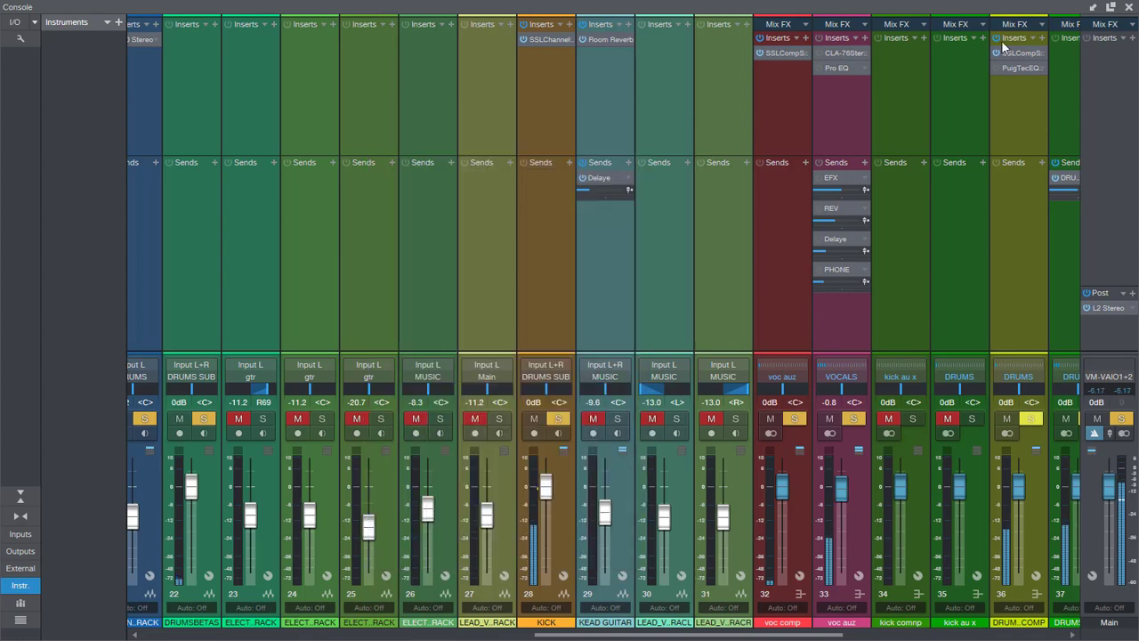
Add a send to the voc comp bus on the vocal leads track and reselect LEAD VOCAL CHORUS 1 TRACK
click(1129, 7)
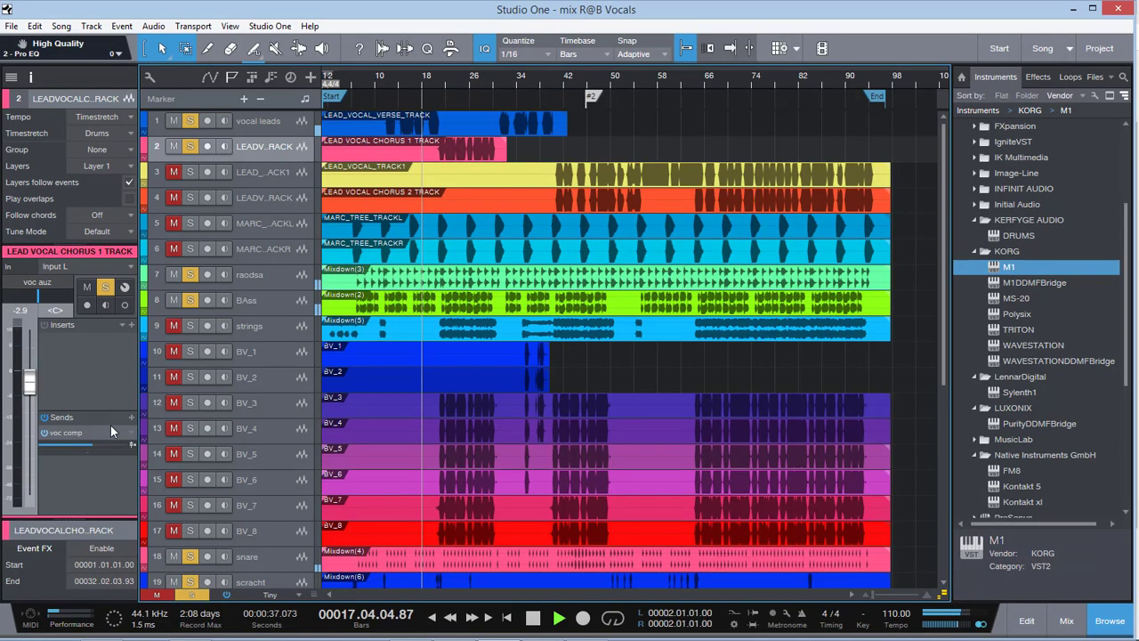
click(275, 118)
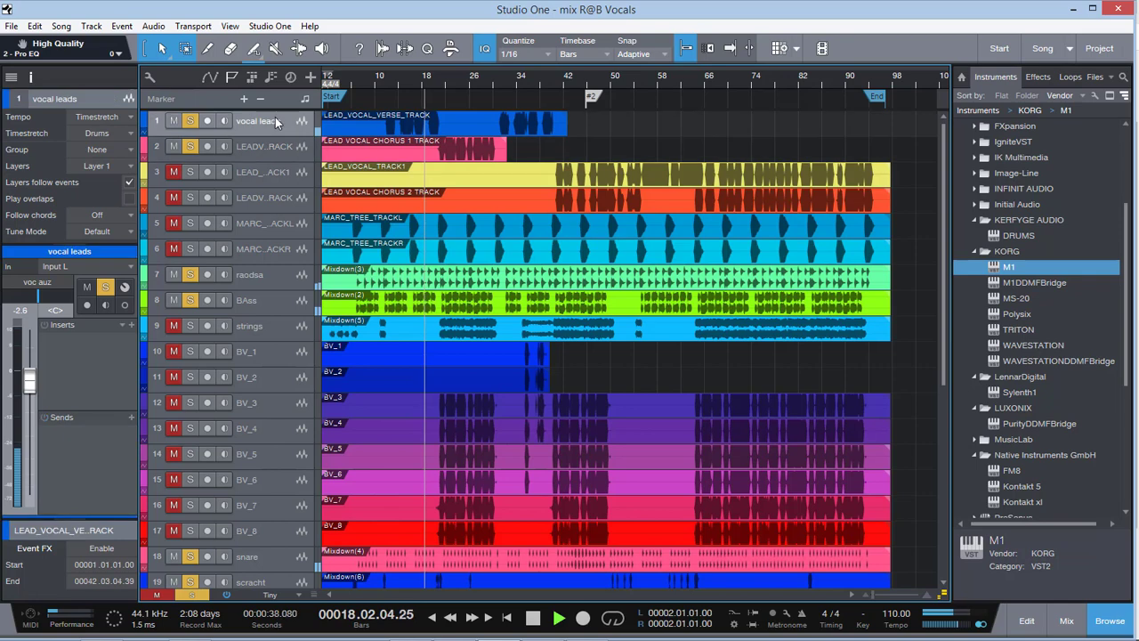
click(132, 418)
click(215, 103)
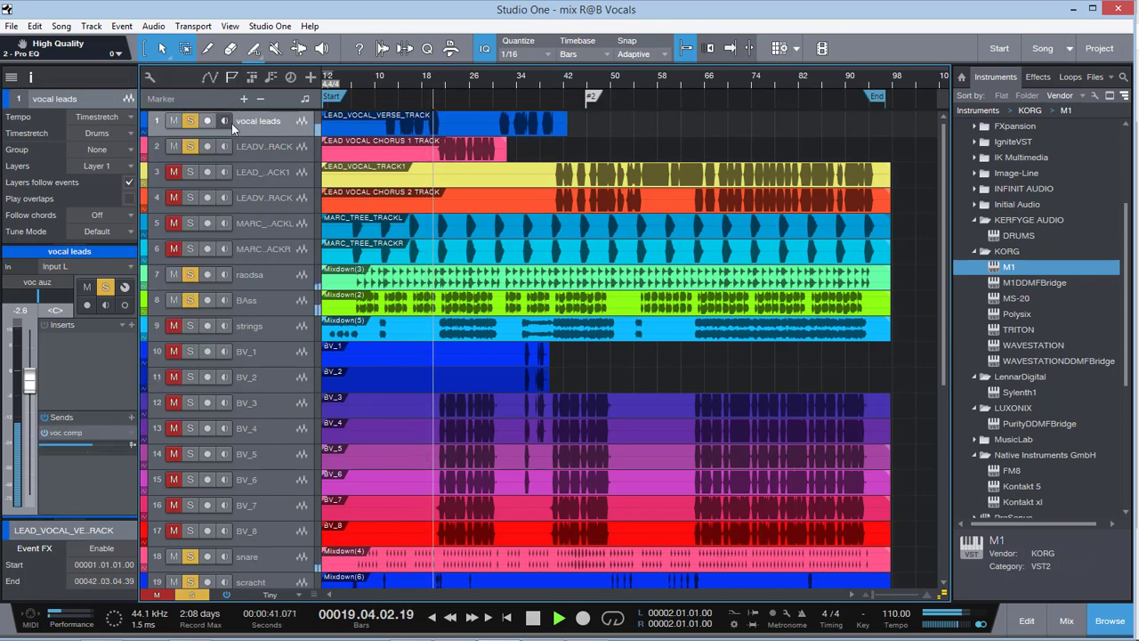
click(272, 147)
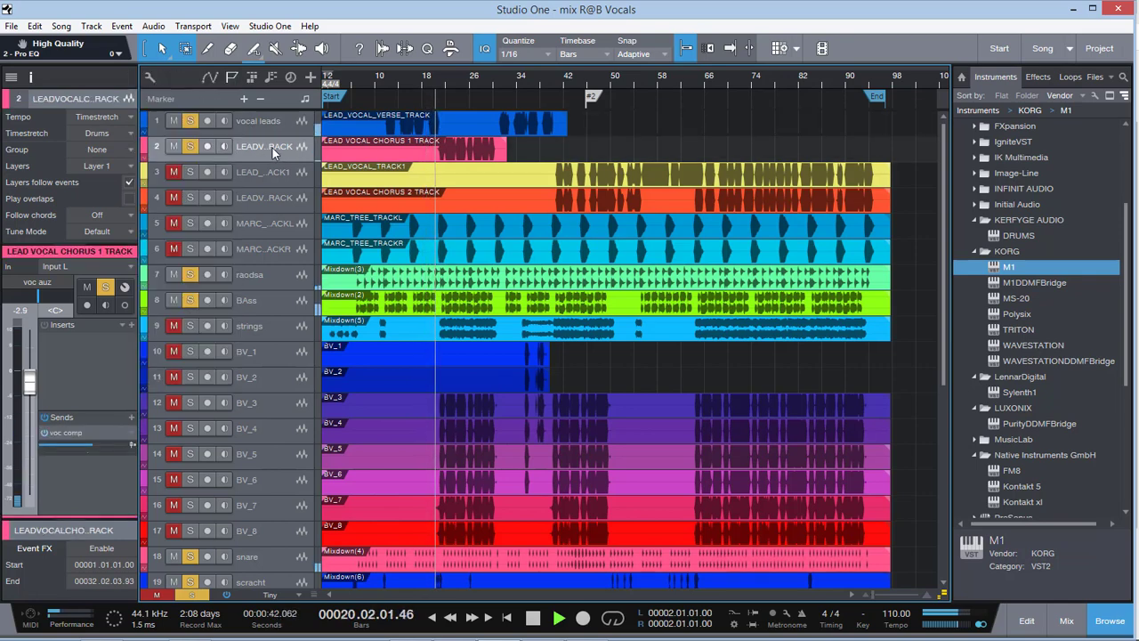
Reopen the voc comp bus's SSLComp, readjust its threshold while the chorus vocals play, and close it
click(1067, 621)
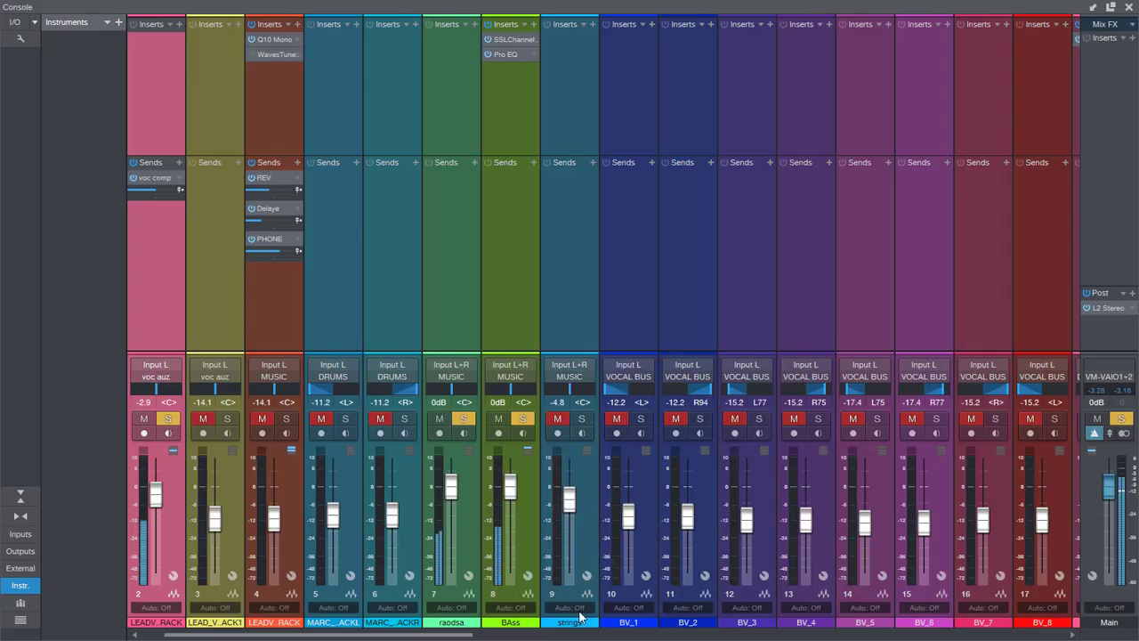
drag(467, 638, 908, 623)
double_click(557, 52)
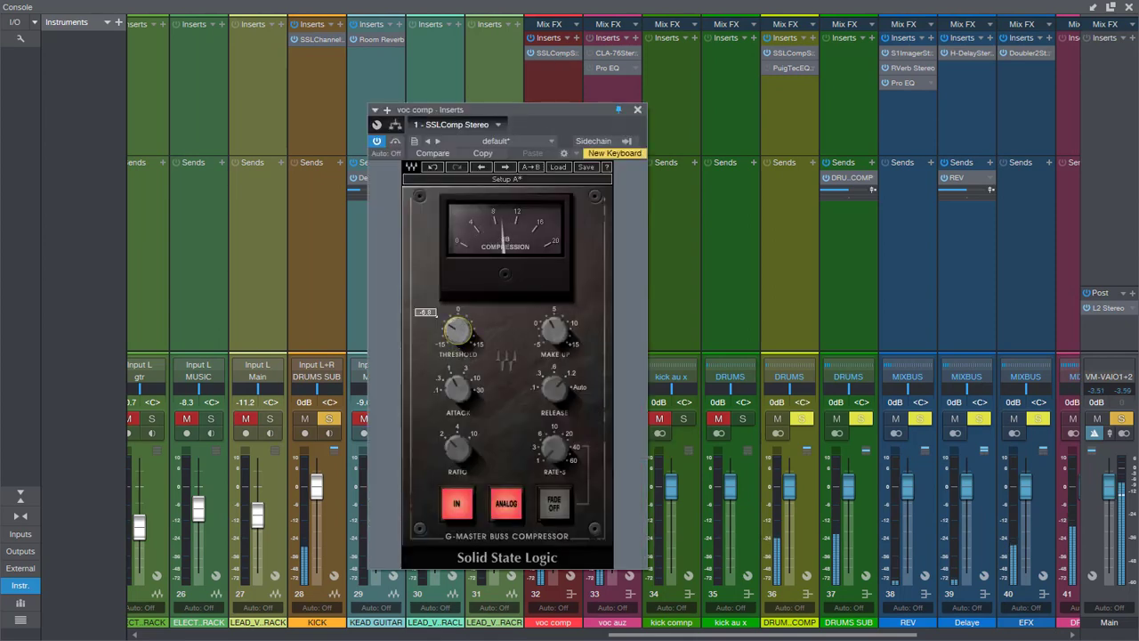
click(637, 110)
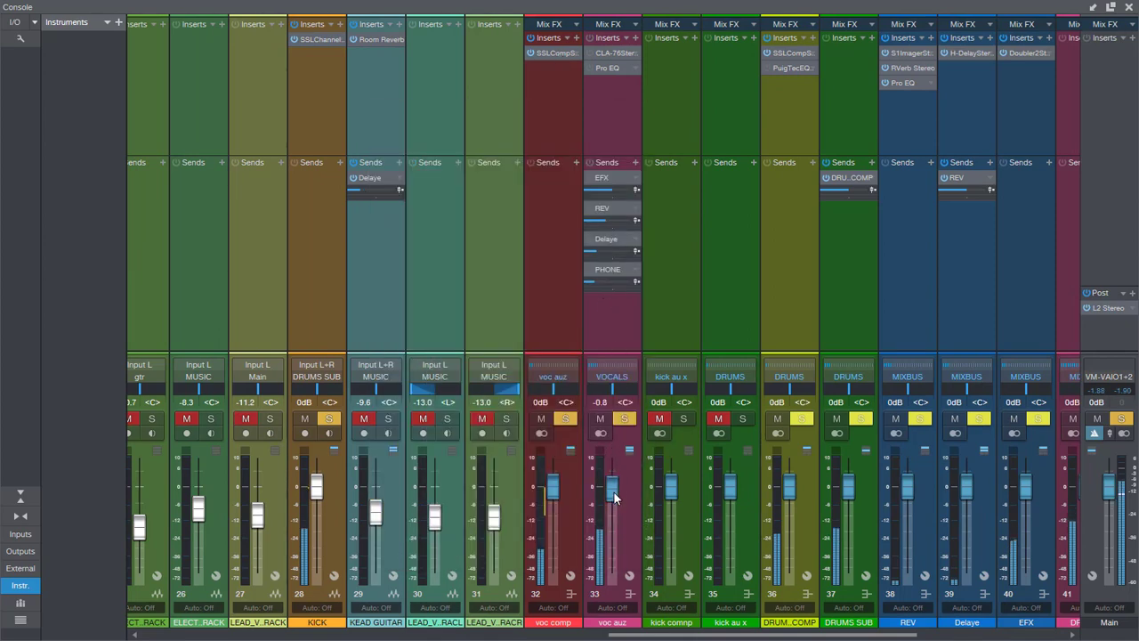
Lower the voc auz bus fader to -2.1 dB and set its CLA-76 compressor's input to about -30
drag(614, 496, 614, 499)
click(616, 55)
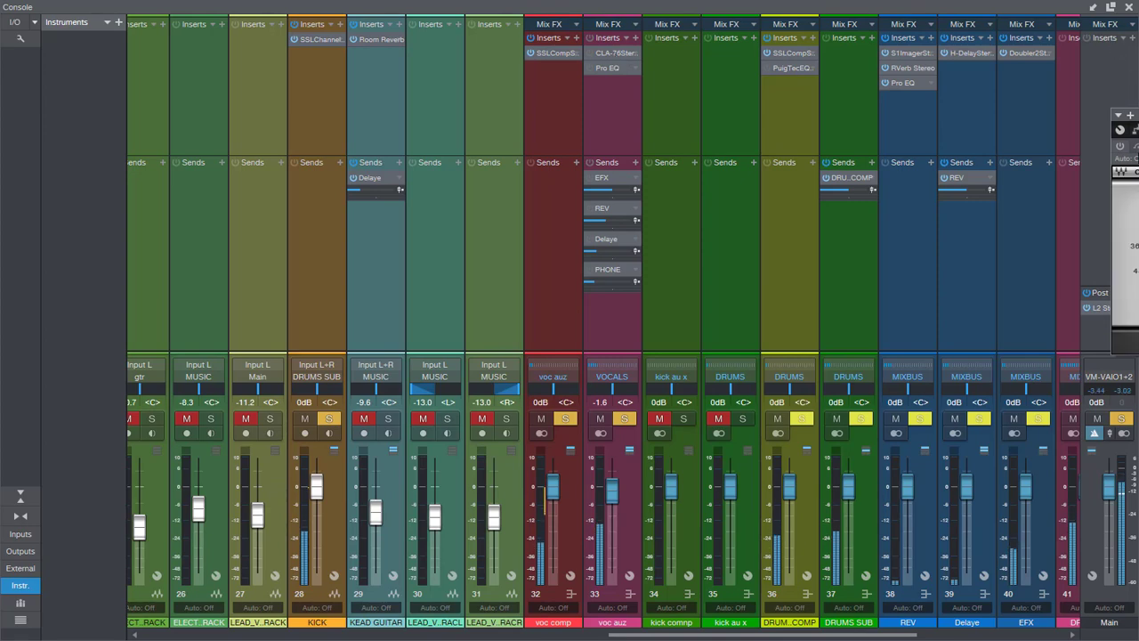
drag(1135, 158, 337, 125)
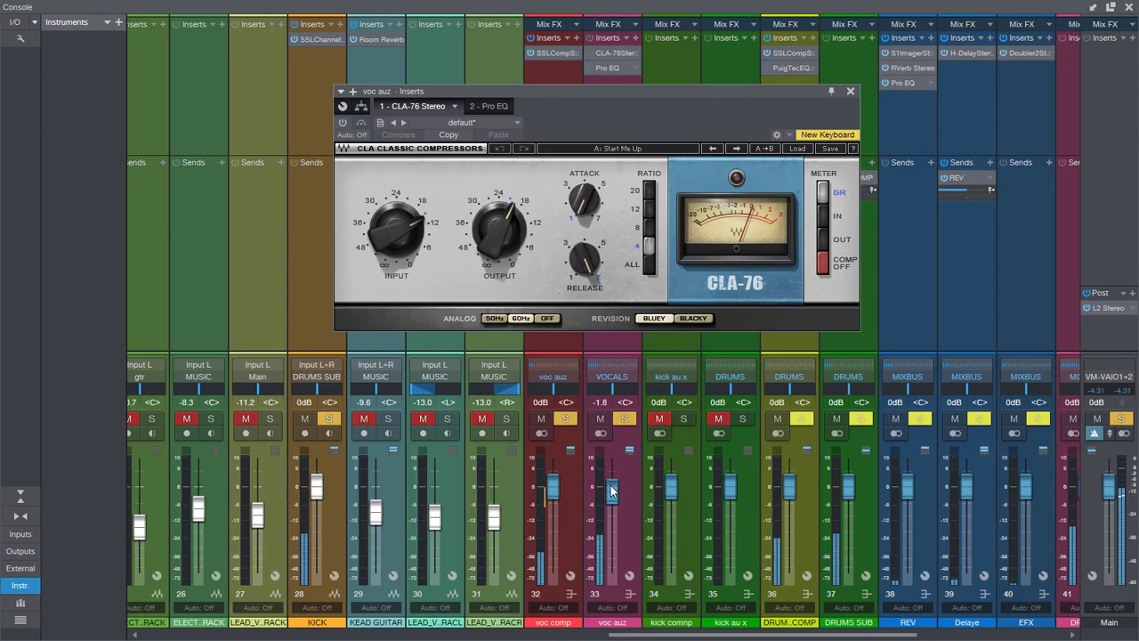
drag(406, 237, 406, 236)
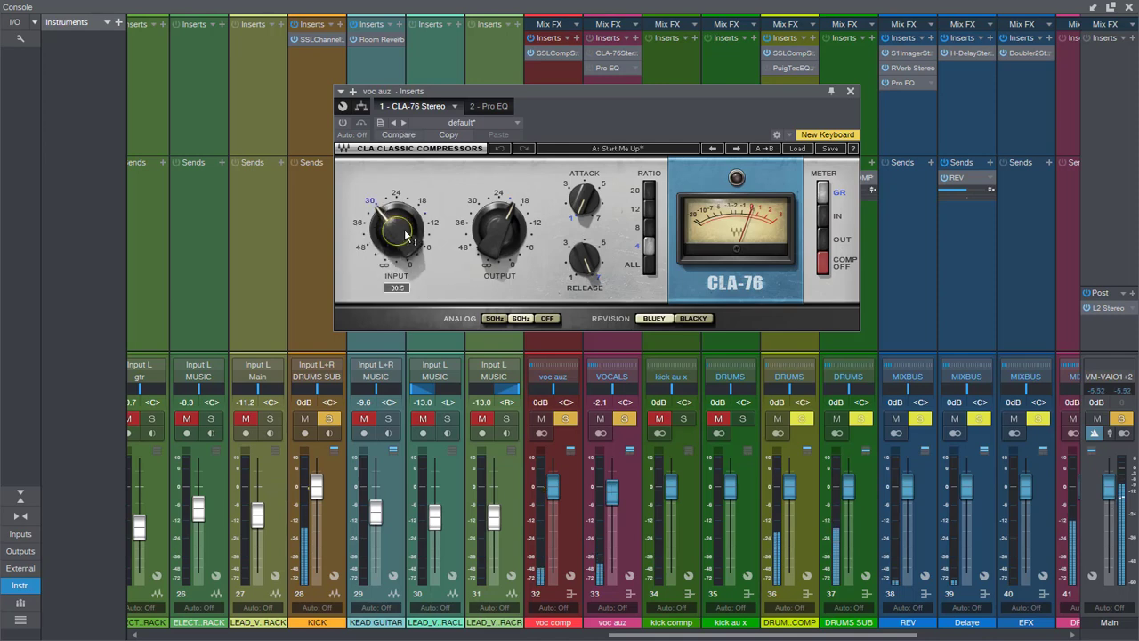
Activate the CLA-76 on the voc auz bus and set its attack to 1.00 and its output to about 24
click(342, 122)
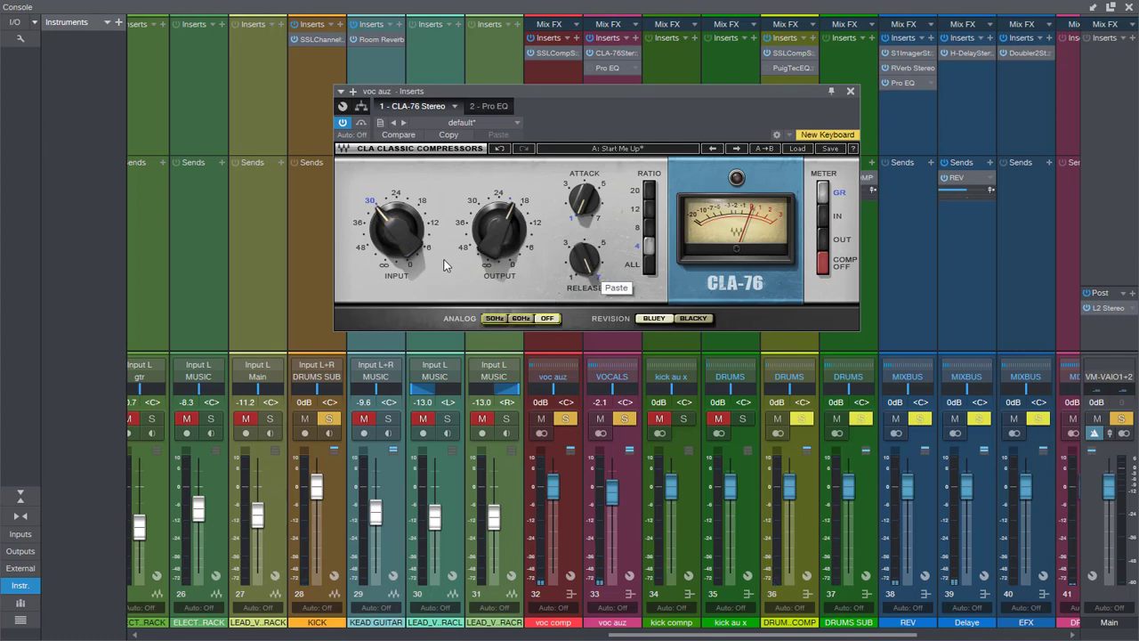
drag(508, 236, 508, 231)
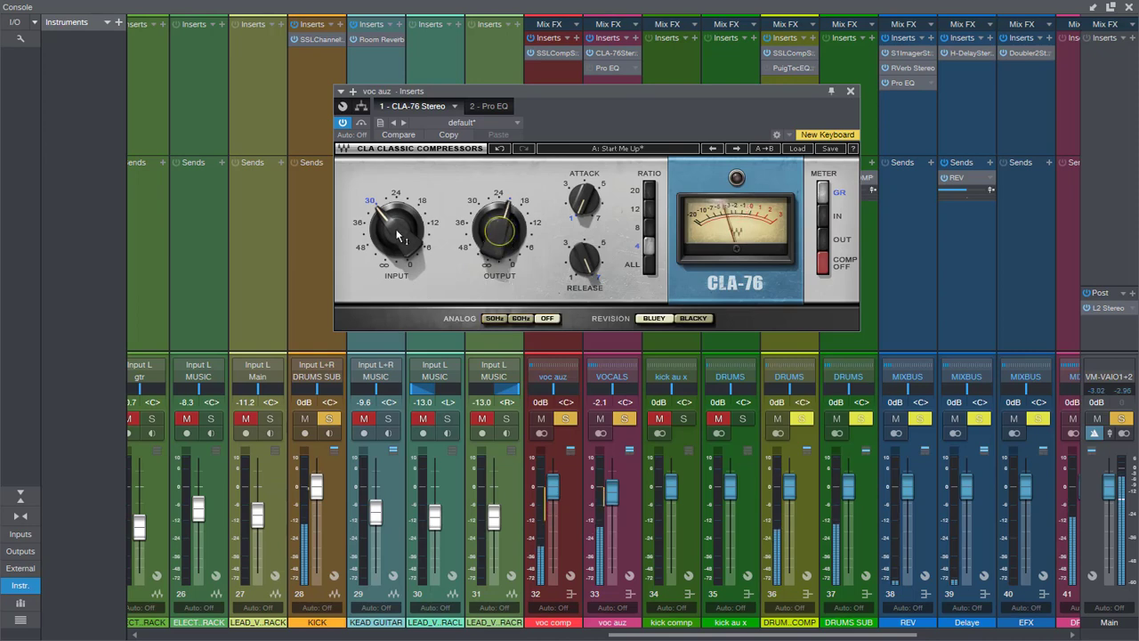
click(360, 123)
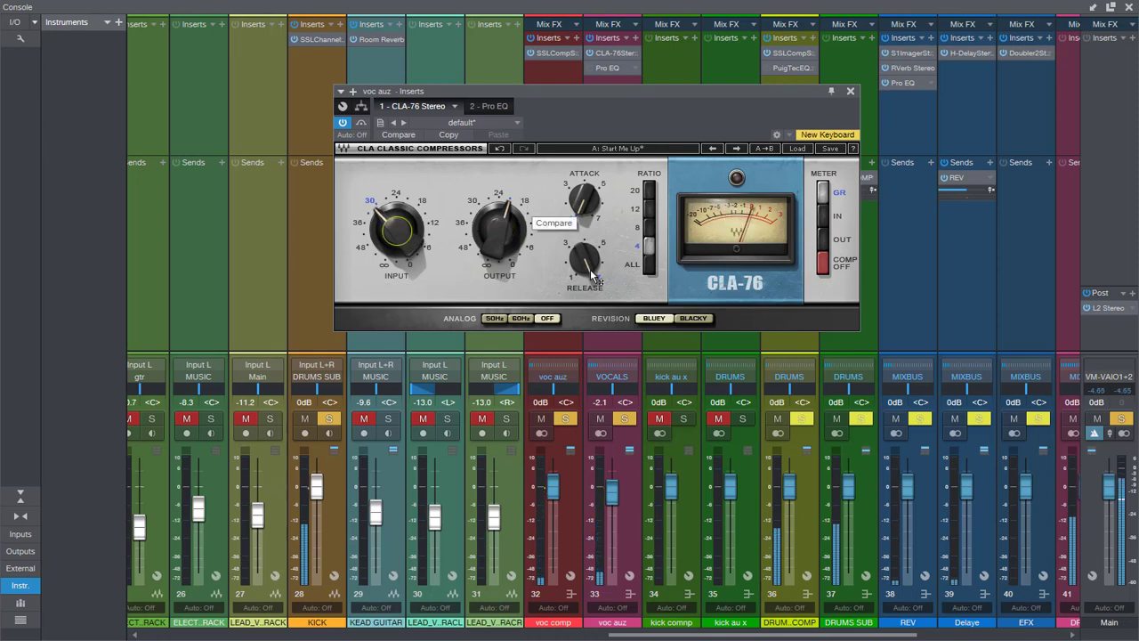
drag(584, 201, 584, 189)
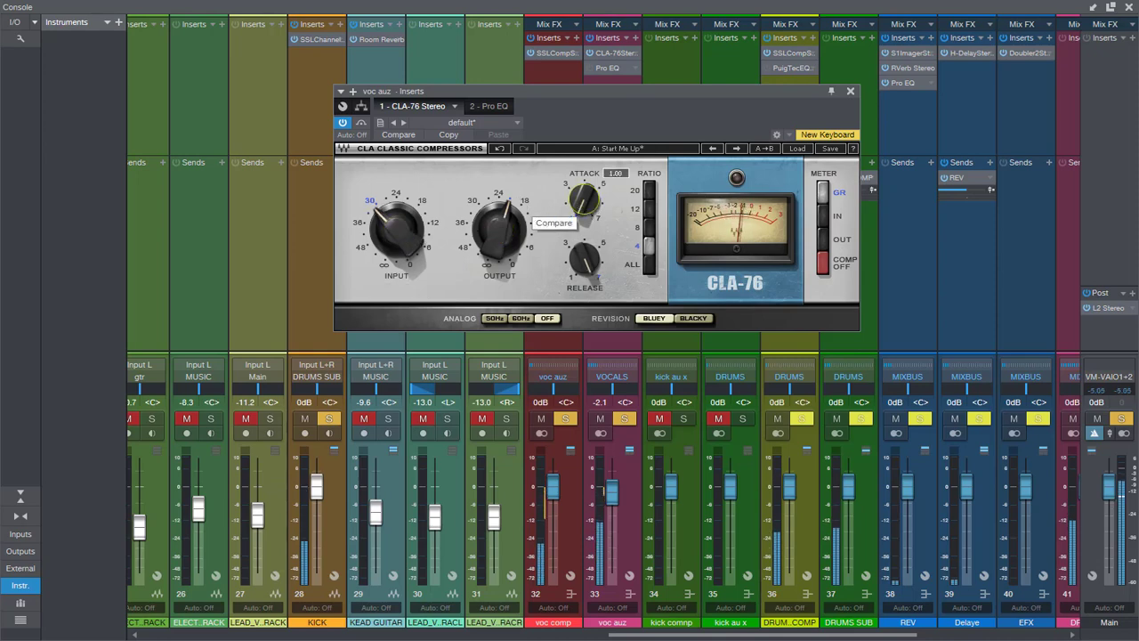
drag(499, 230, 499, 239)
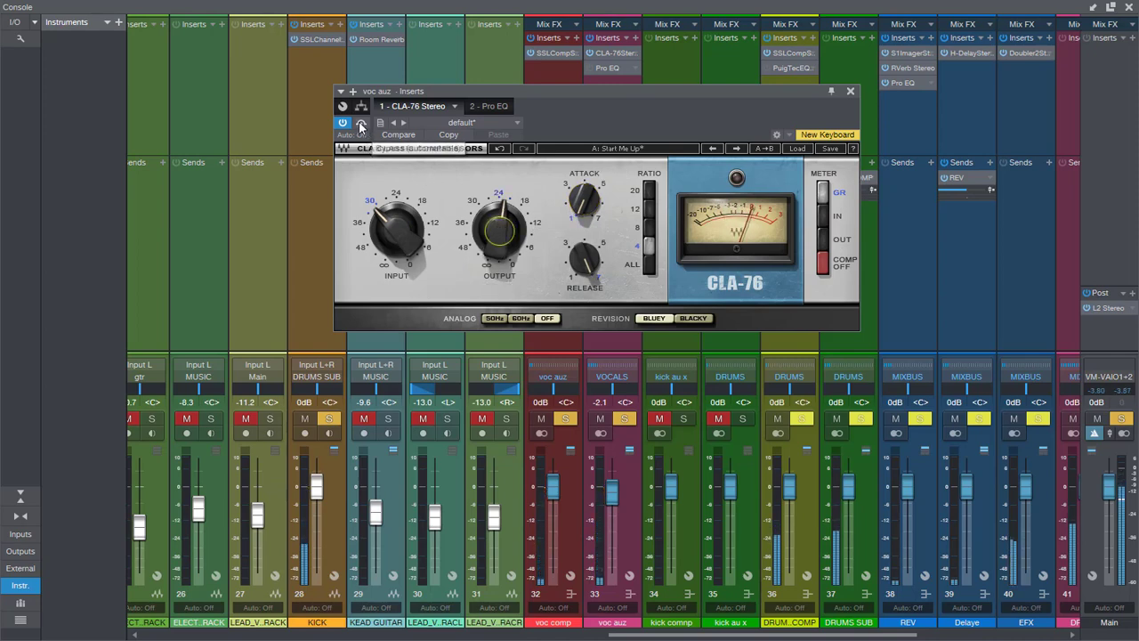
Hide the console, replay the song from around bar 12 and compare the vocals with the CLA-76 bypassed
click(1128, 7)
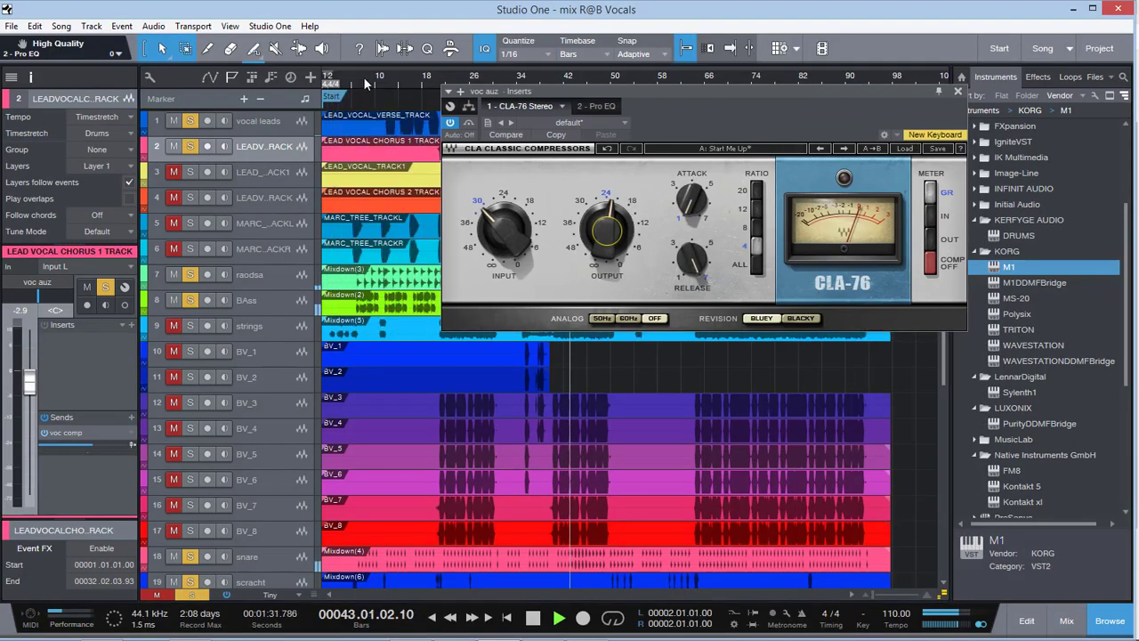
click(365, 91)
click(387, 92)
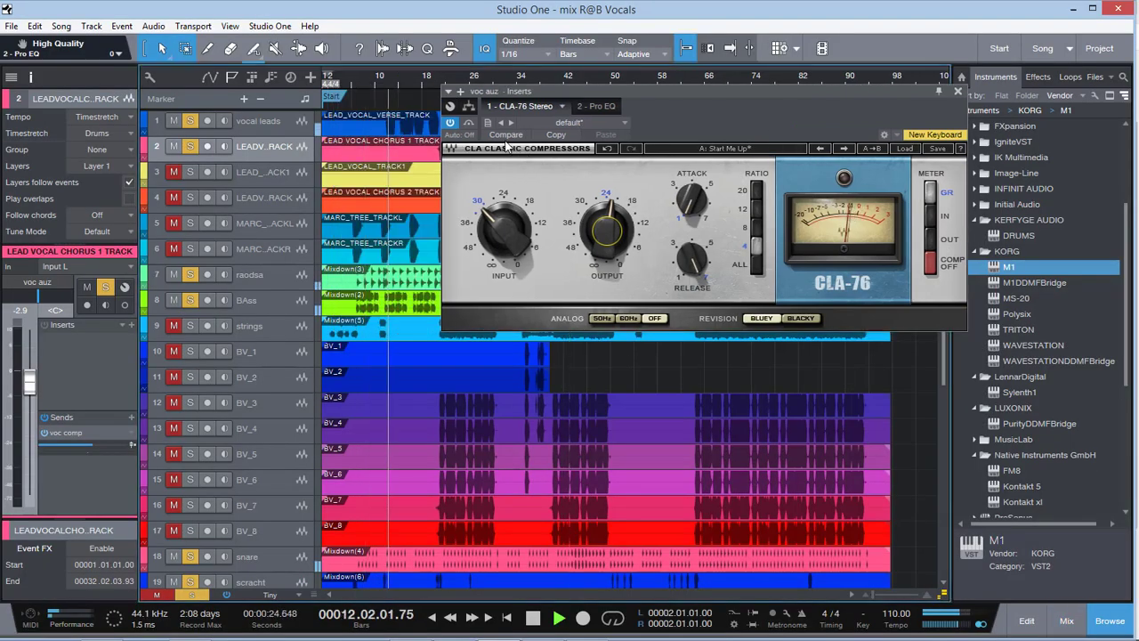
click(469, 123)
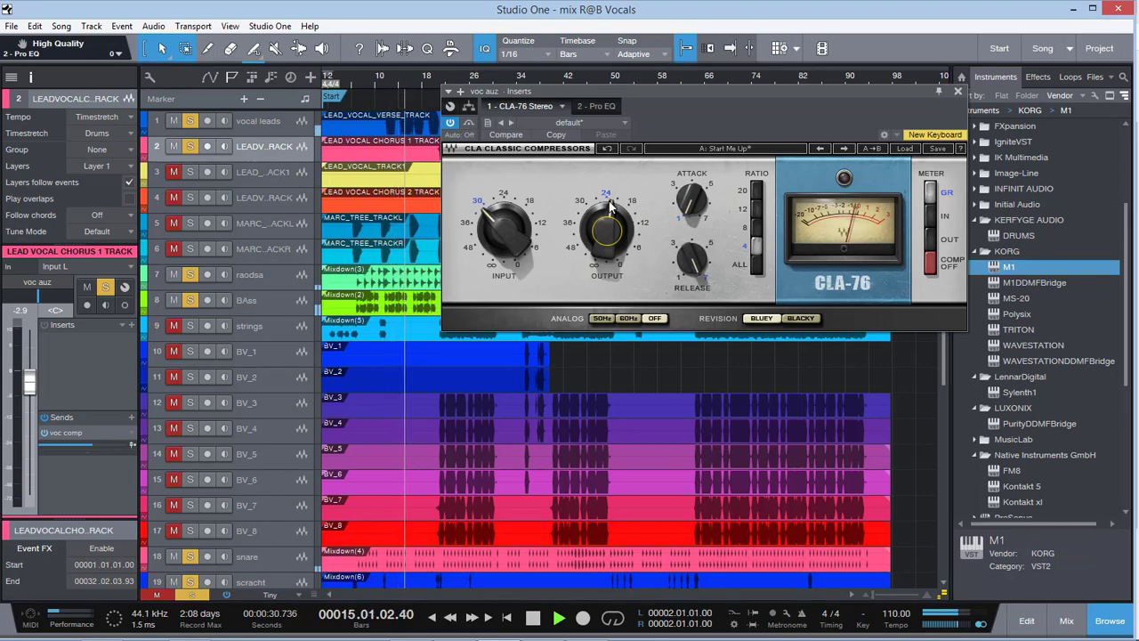
Listen on to the chorus vocals through the voc auz bus's CLA-76 and close the compressor window
mouse_move(613, 208)
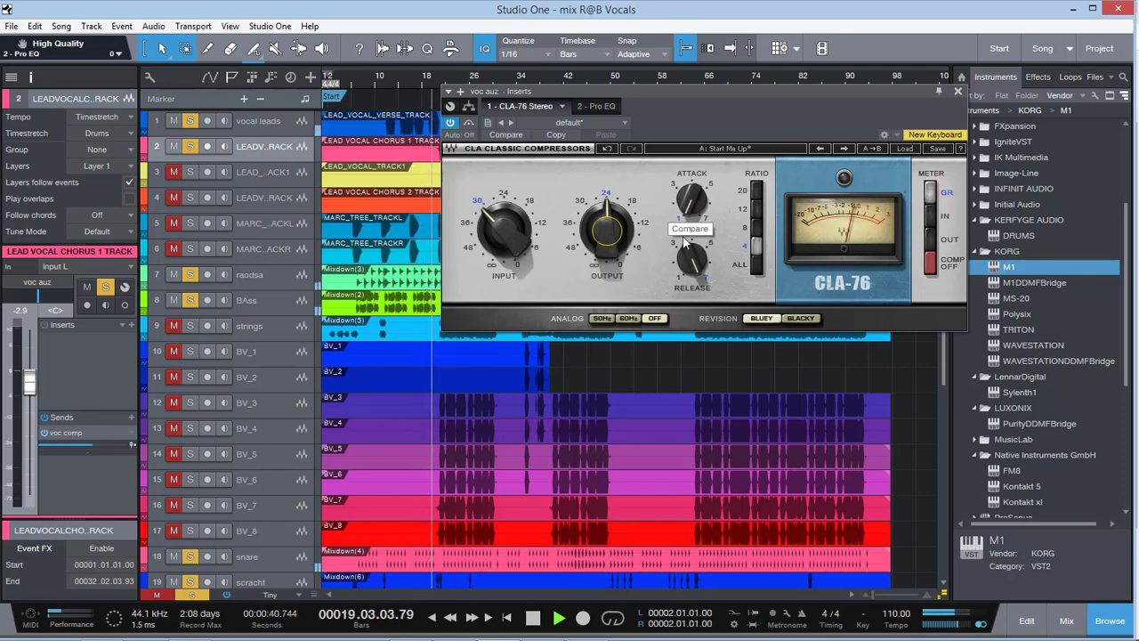
click(504, 230)
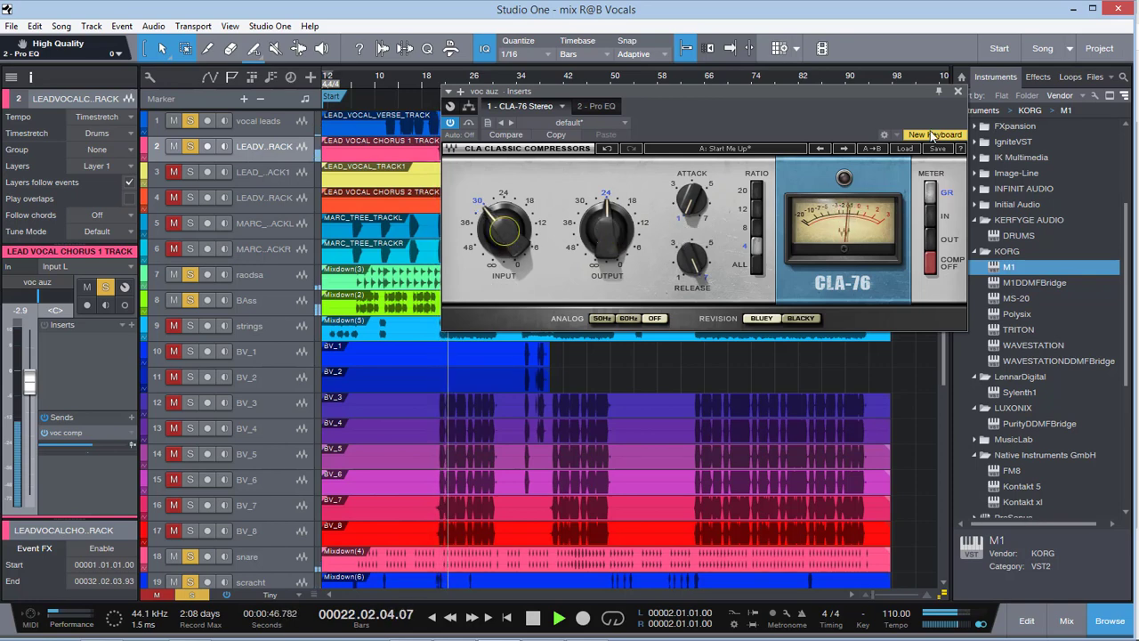
click(958, 92)
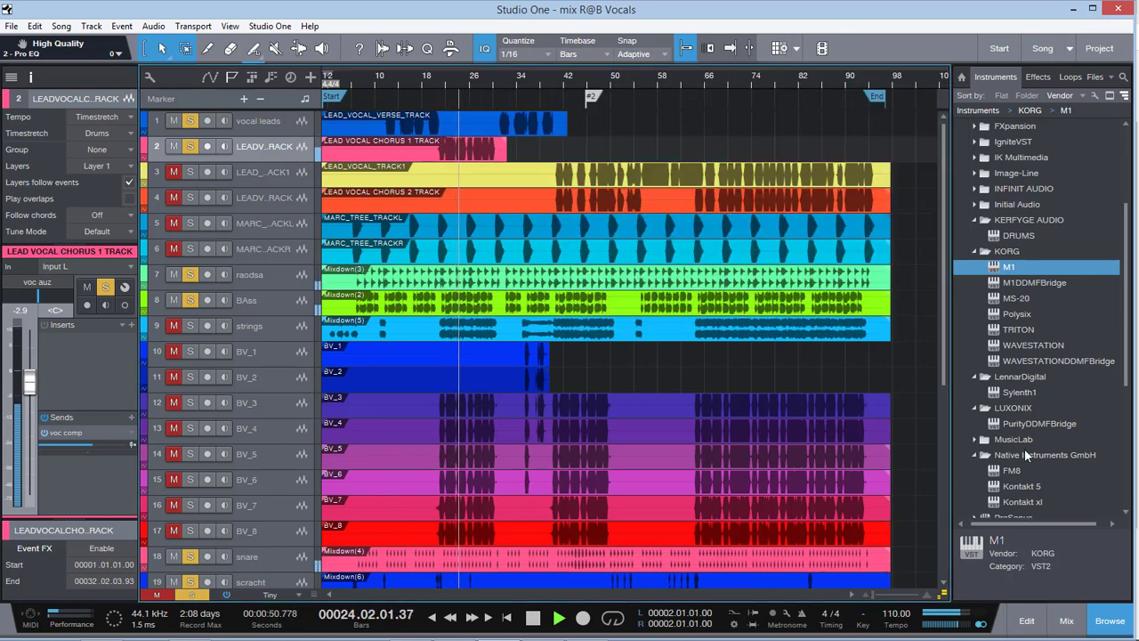
Show the console, reopen the voc auz bus's CLA-76 and try its Blacky revision before returning to Bluey
key(F3)
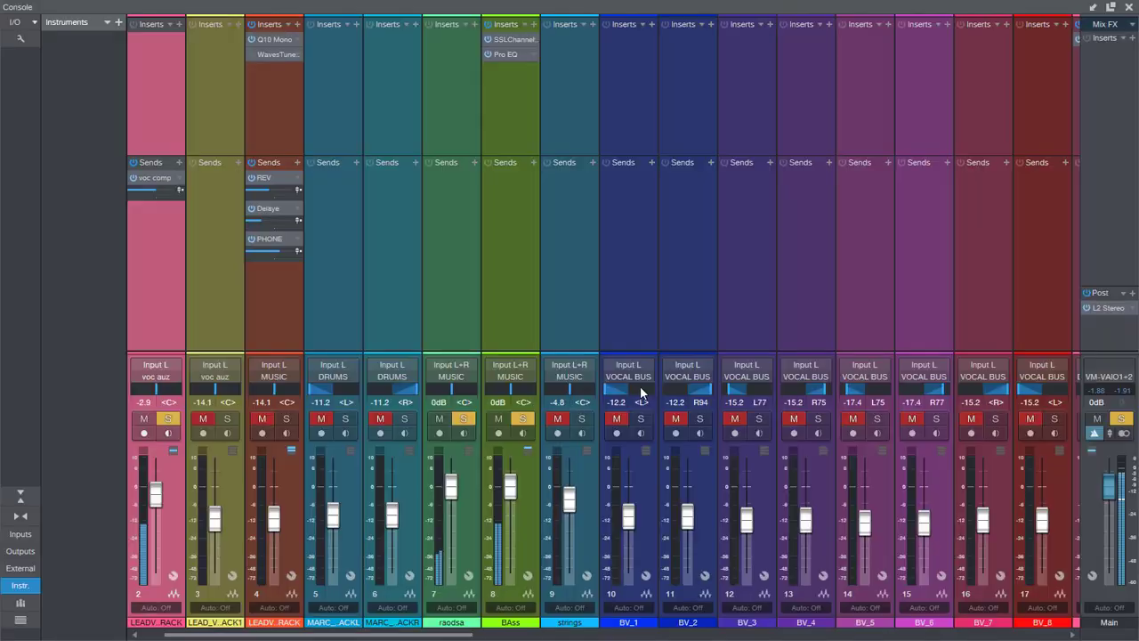
scroll(748, 587, right, 10)
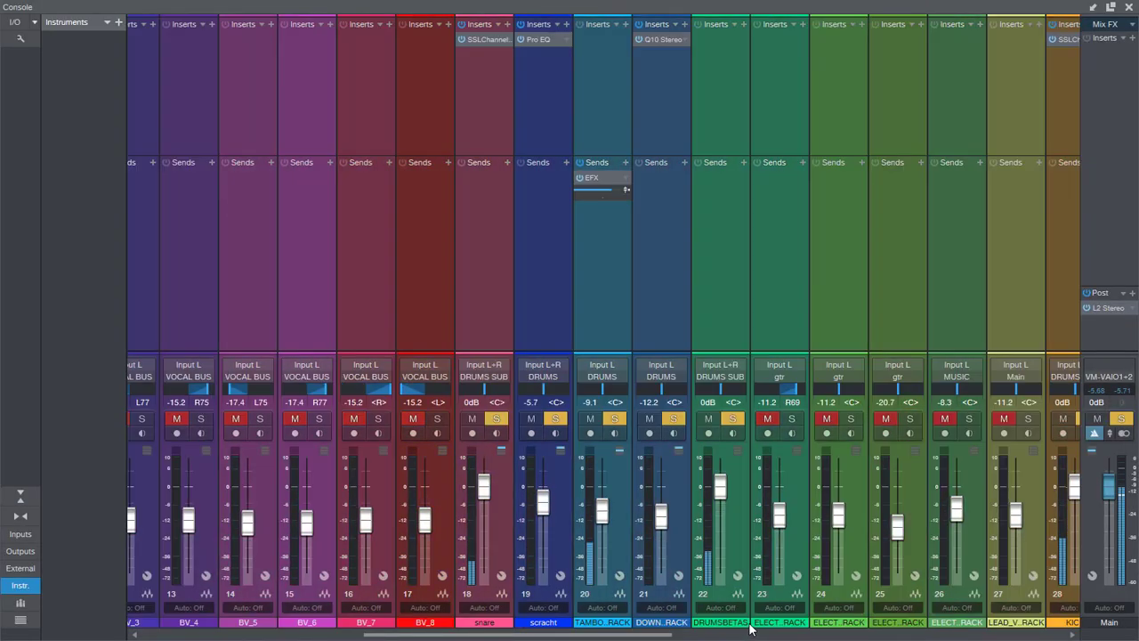
drag(607, 634, 545, 637)
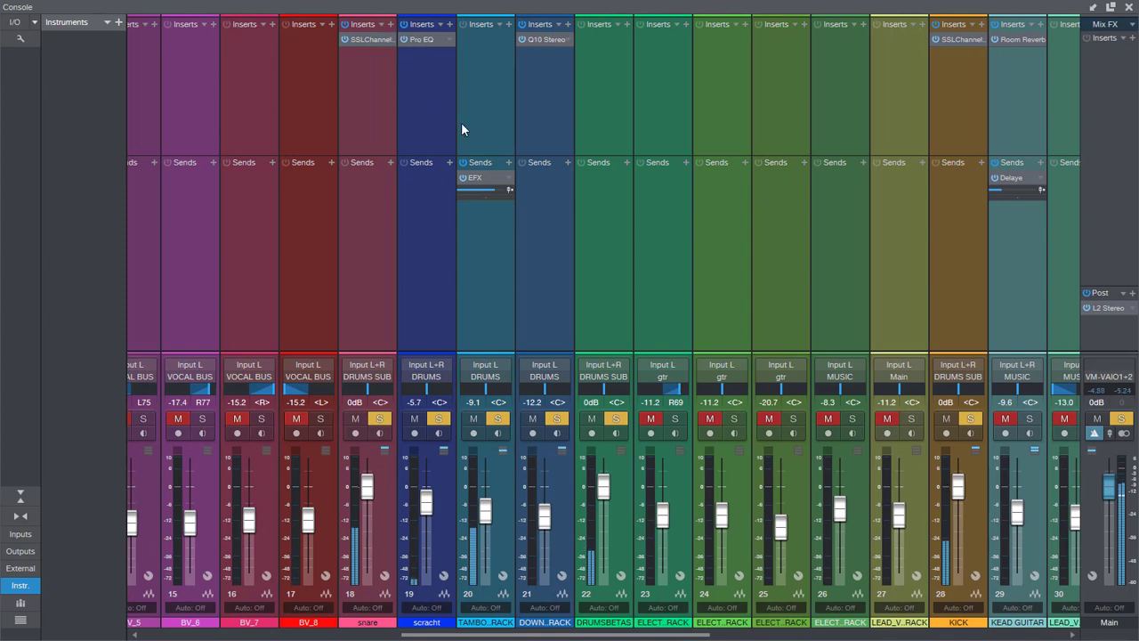
drag(655, 636, 836, 638)
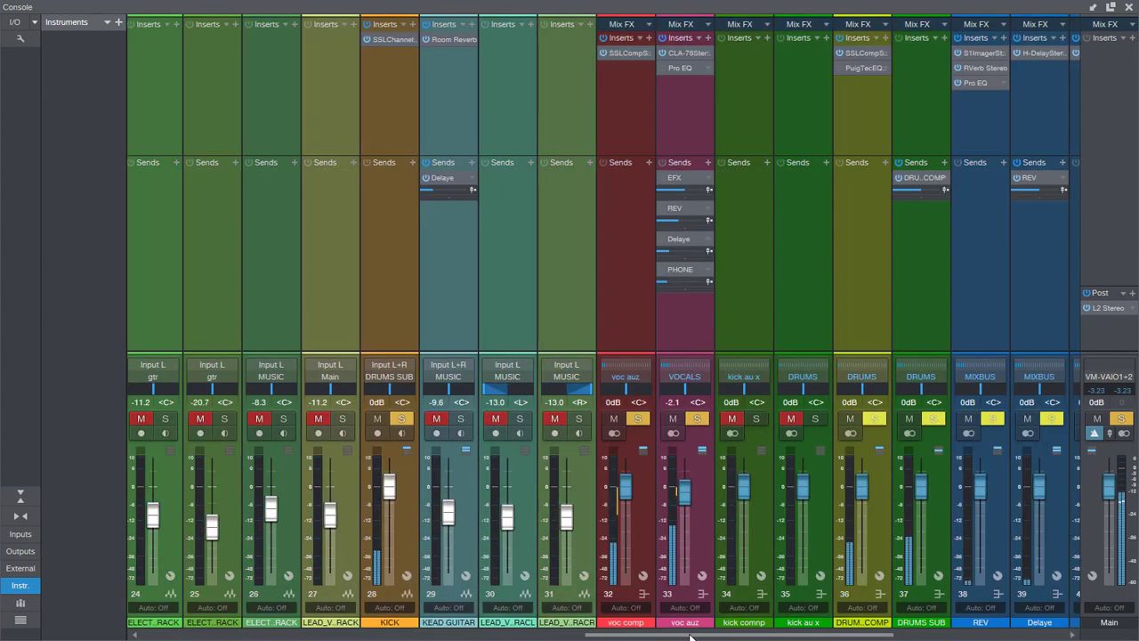
click(686, 51)
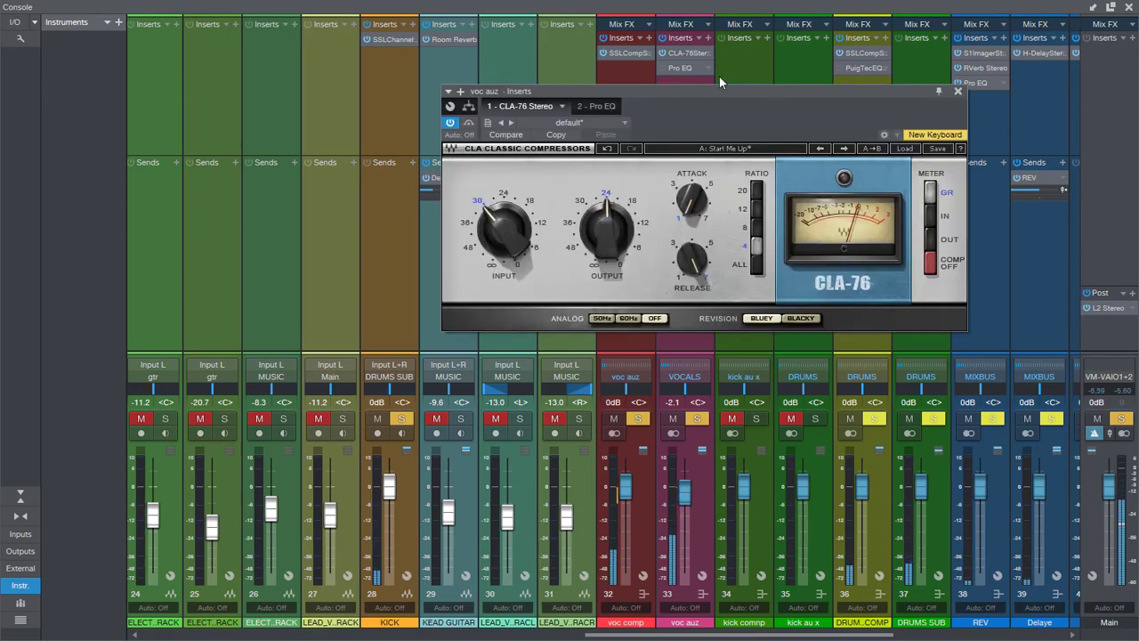
click(801, 318)
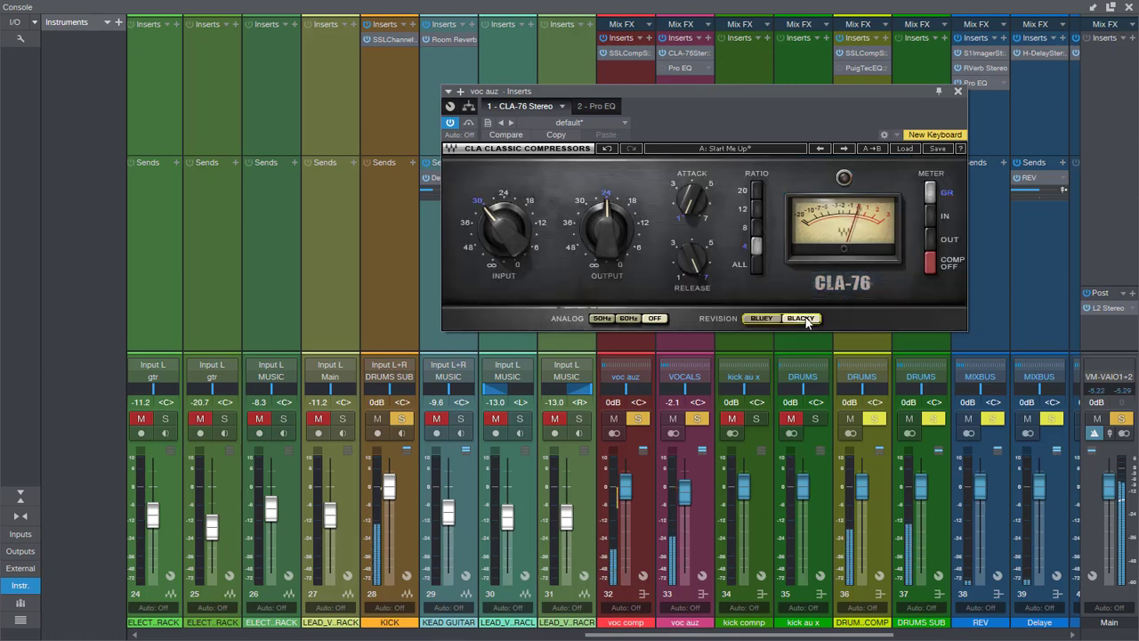
click(767, 319)
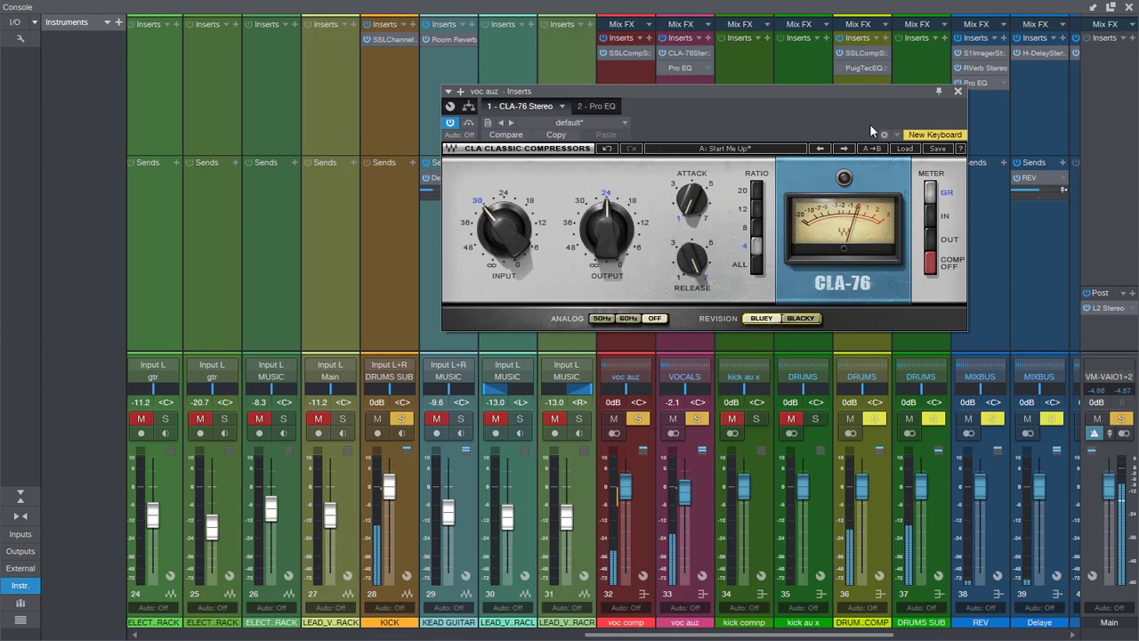
Open and activate the Pro EQ on the voc auz bus, load its default preset and keep the editor open
click(674, 68)
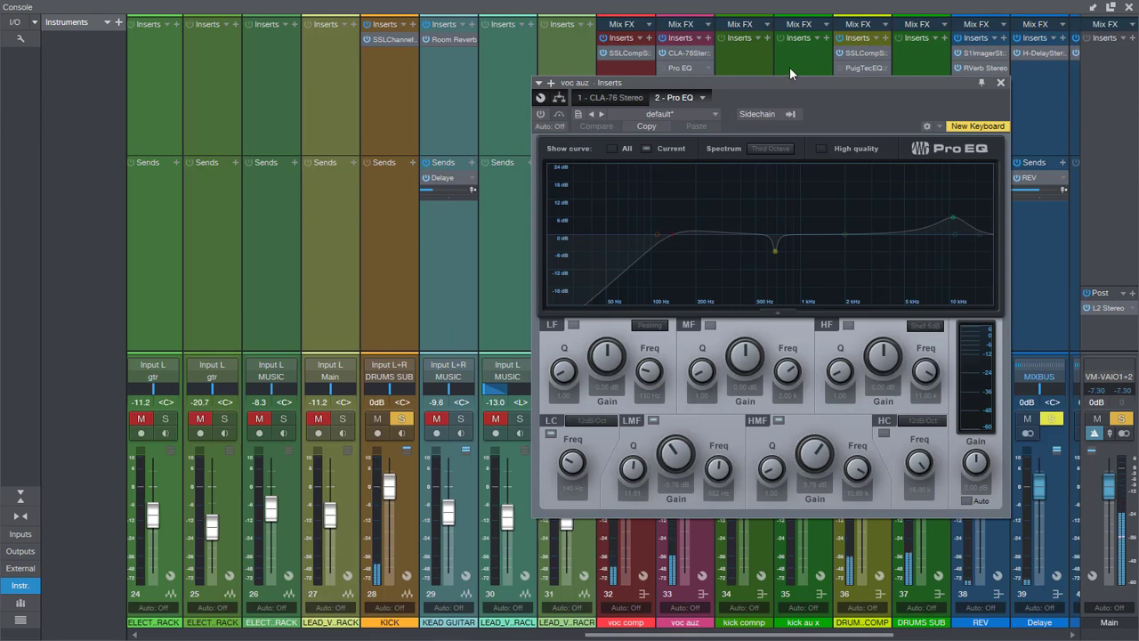
drag(794, 86, 659, 75)
click(463, 112)
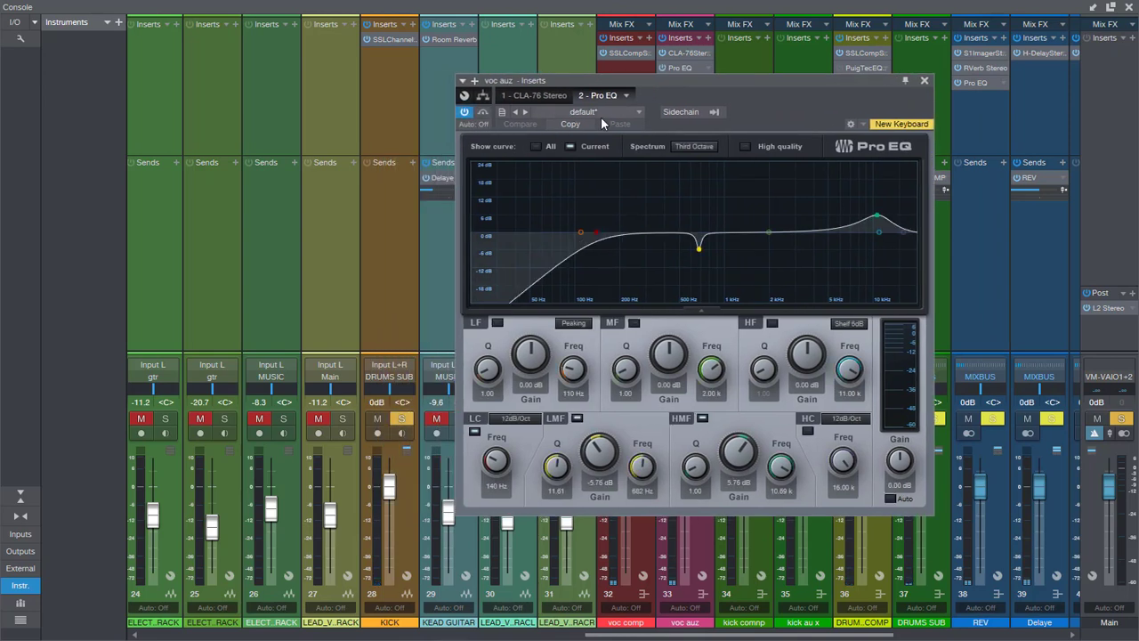
click(627, 108)
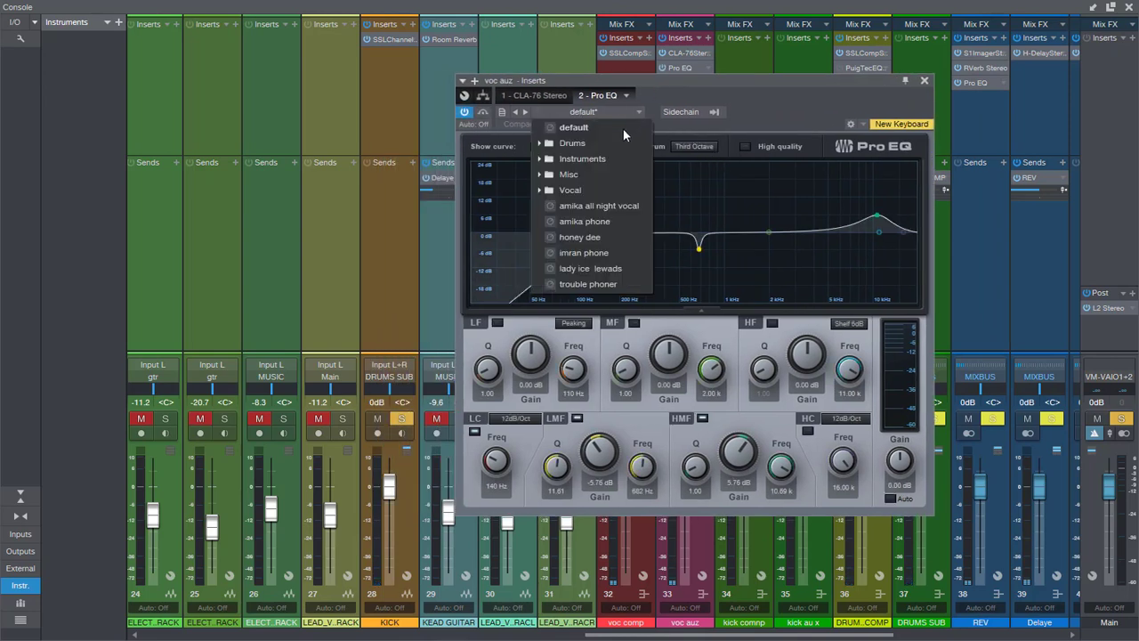
click(596, 128)
click(697, 166)
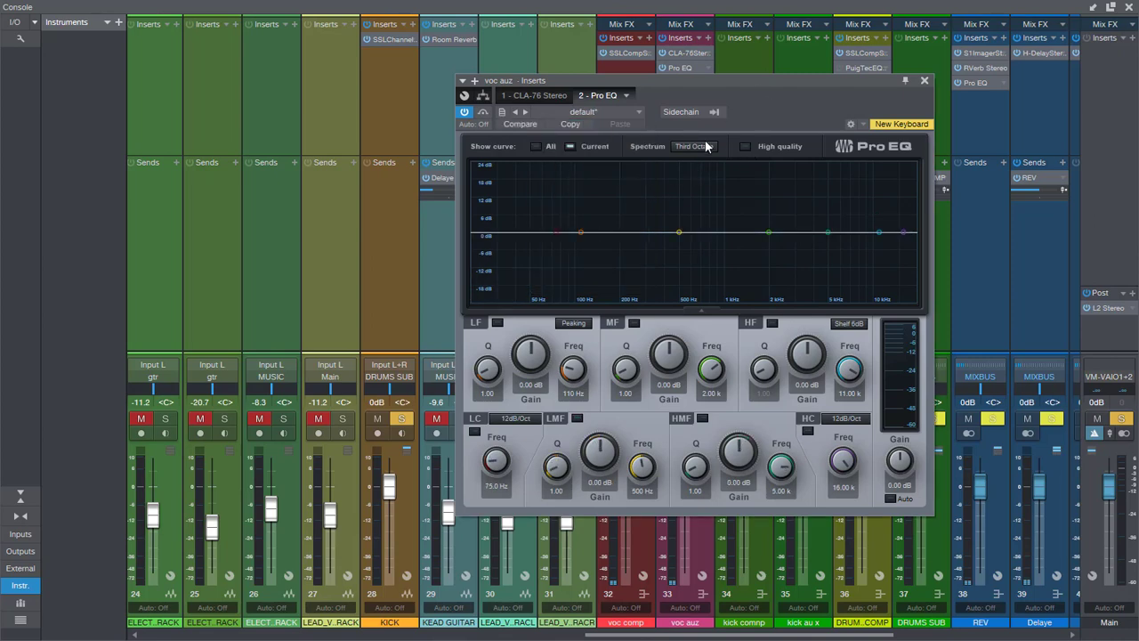
drag(743, 75, 481, 82)
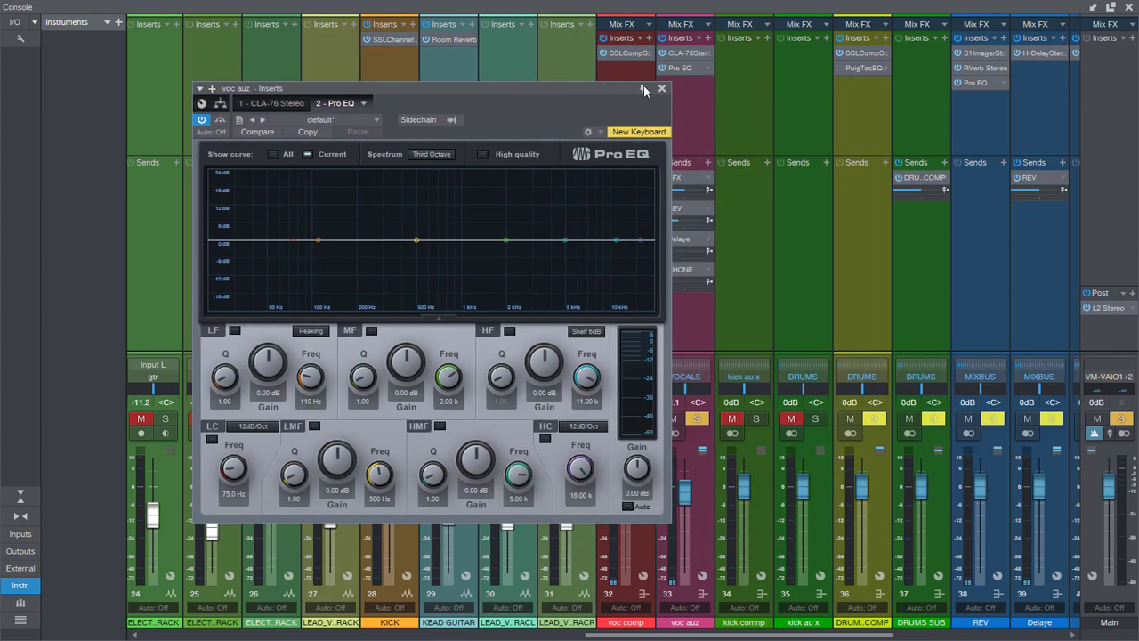
drag(605, 85, 732, 76)
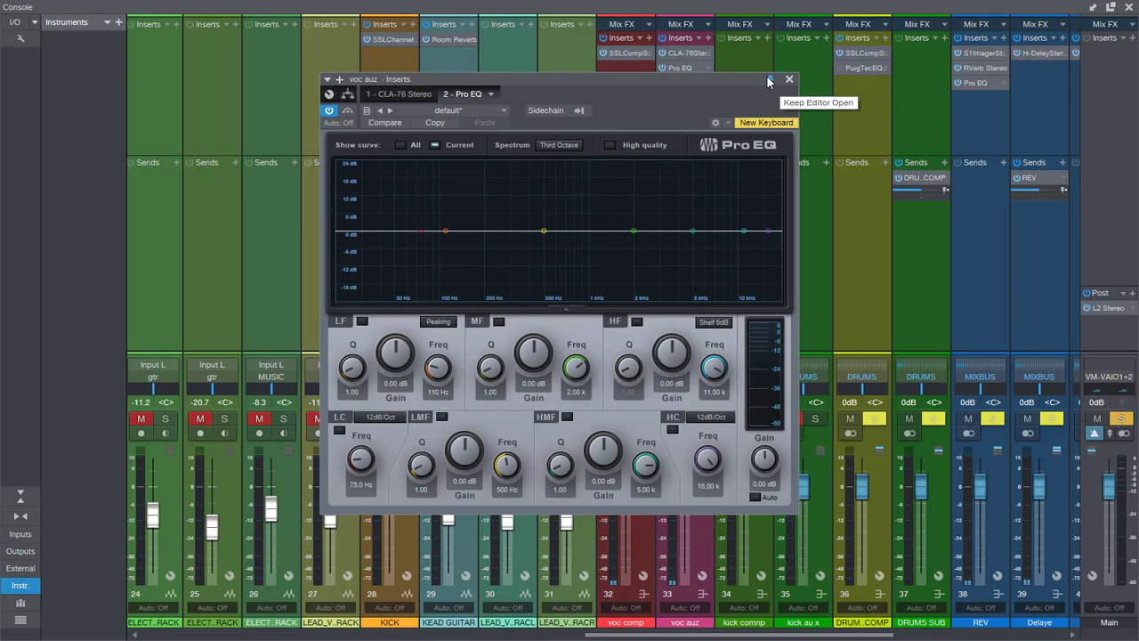
Start playback and enable the Pro EQ's low cut at 114 Hz
key(space)
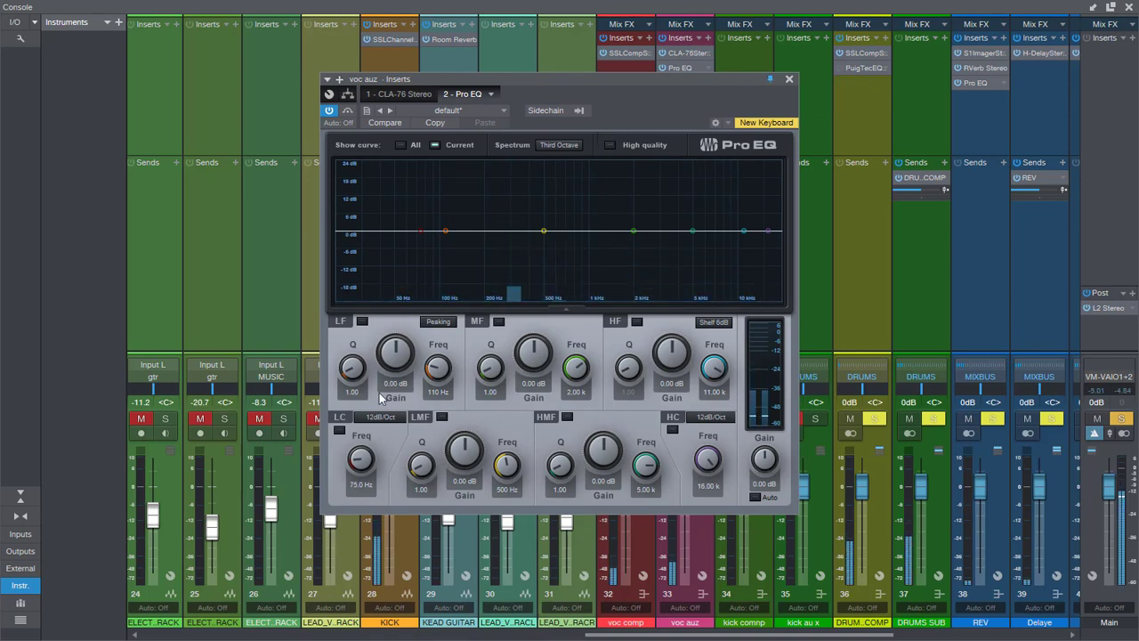
click(339, 430)
drag(360, 459, 363, 454)
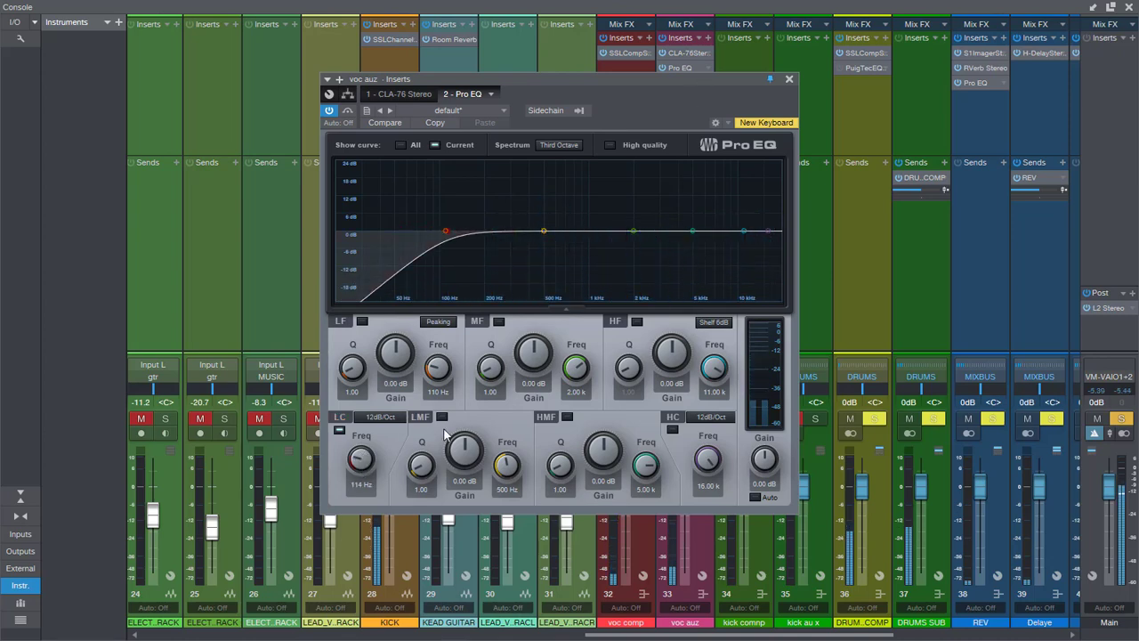
Activate the Pro EQ's LMF band, hide the console and replay the song from around bar 10
drag(428, 469, 428, 463)
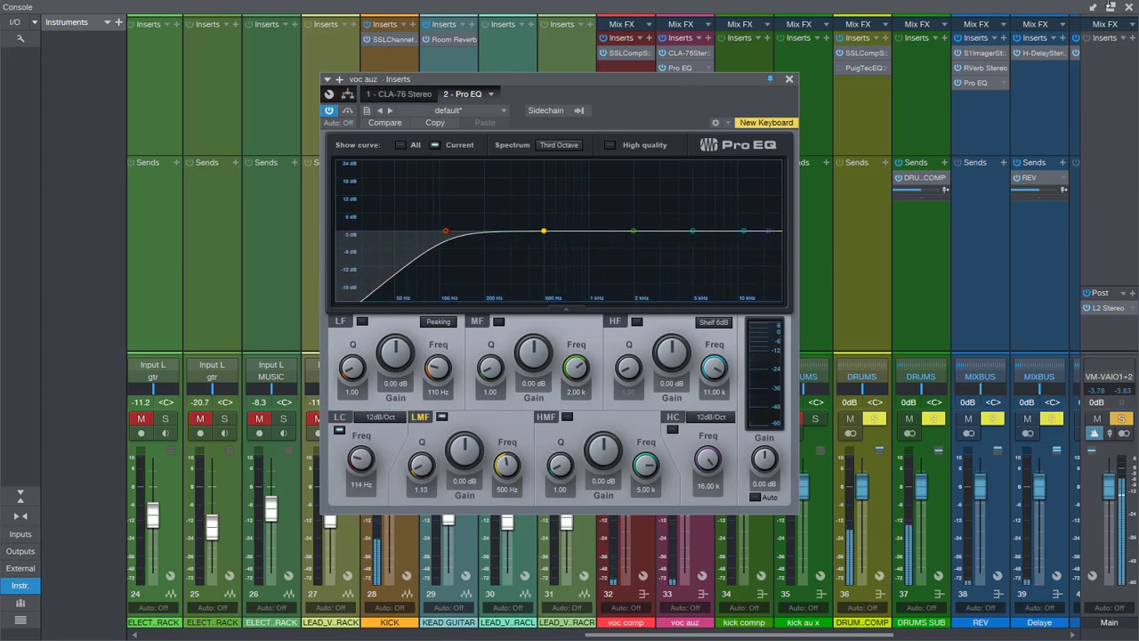
click(1129, 8)
drag(688, 82, 855, 83)
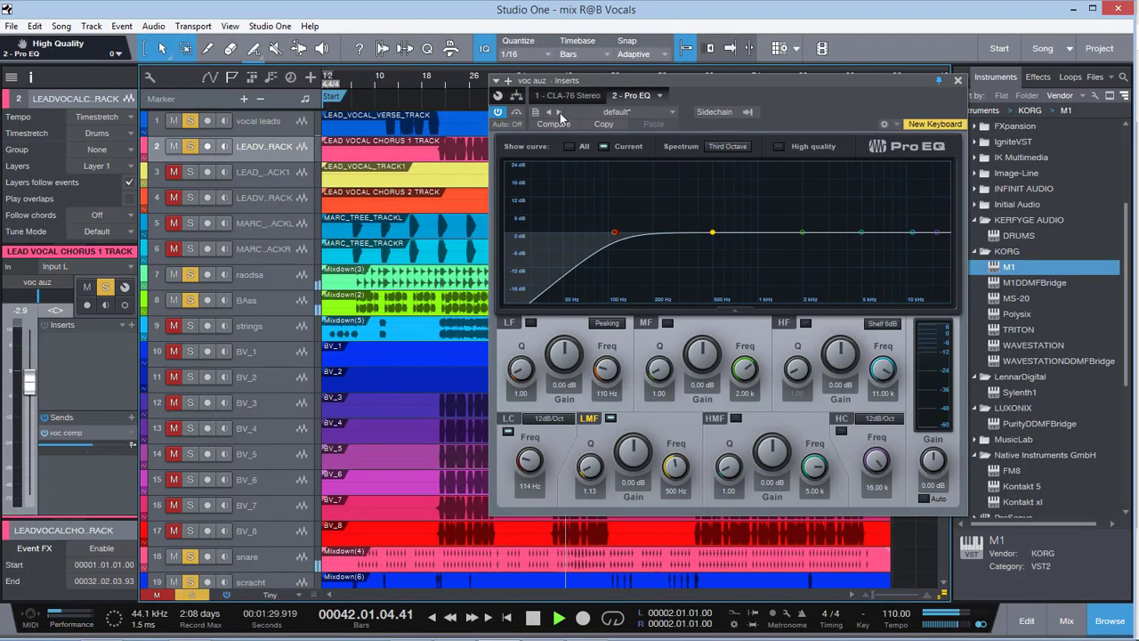
click(381, 76)
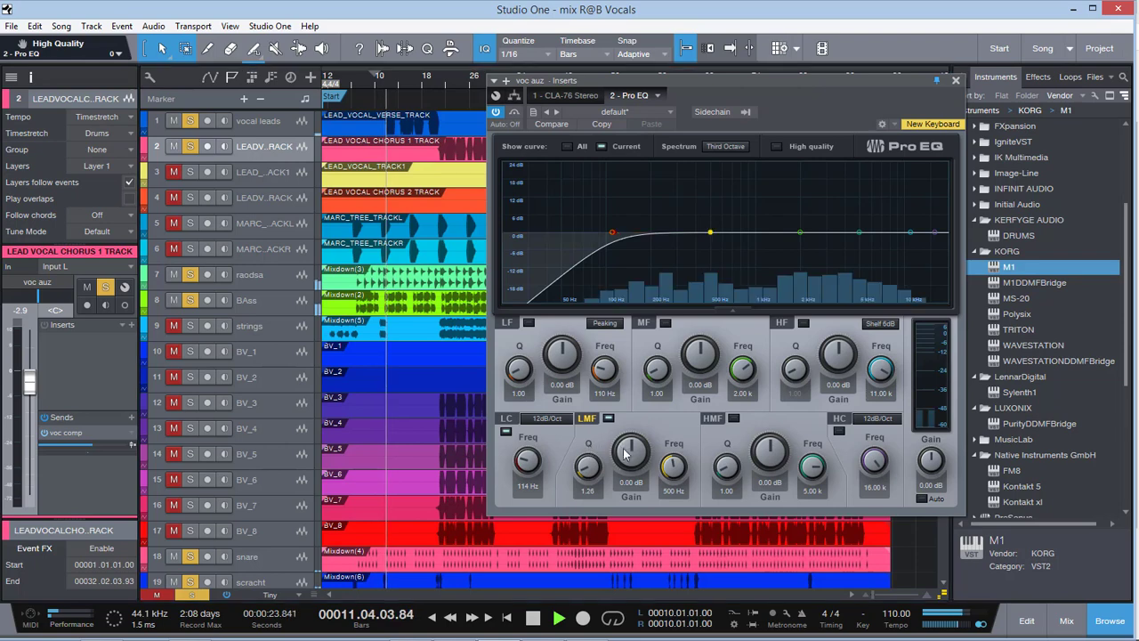
Narrow the LMF band to a Q of 10.83, sweep it boosted at 24 dB, and settle on a -1.68 dB cut at 536 Hz
drag(588, 450, 633, 438)
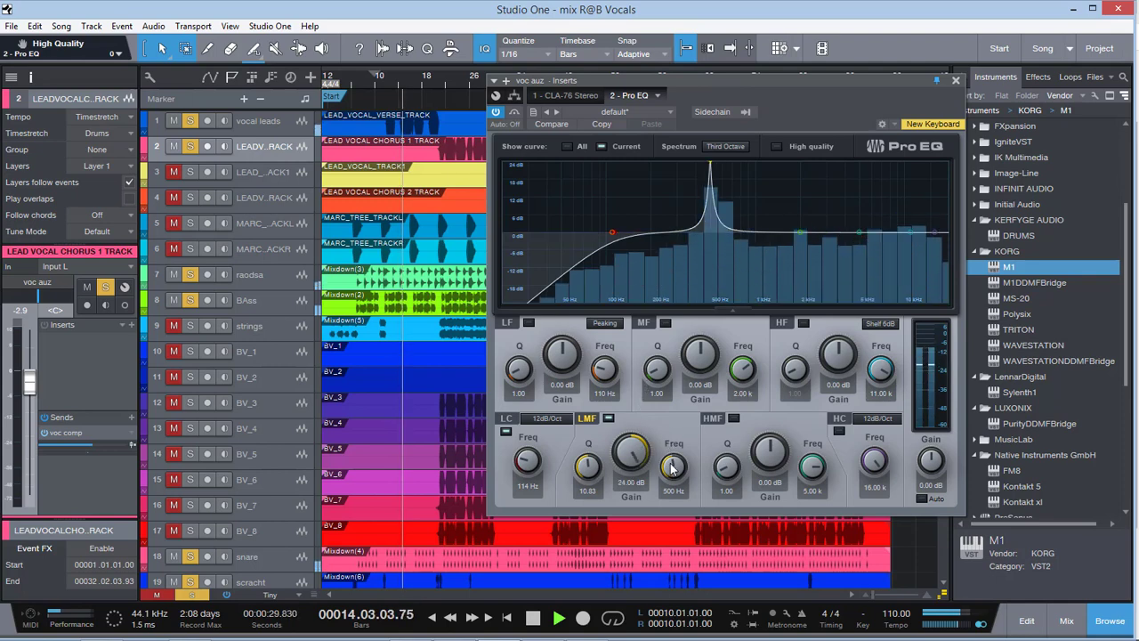
drag(672, 472, 639, 527)
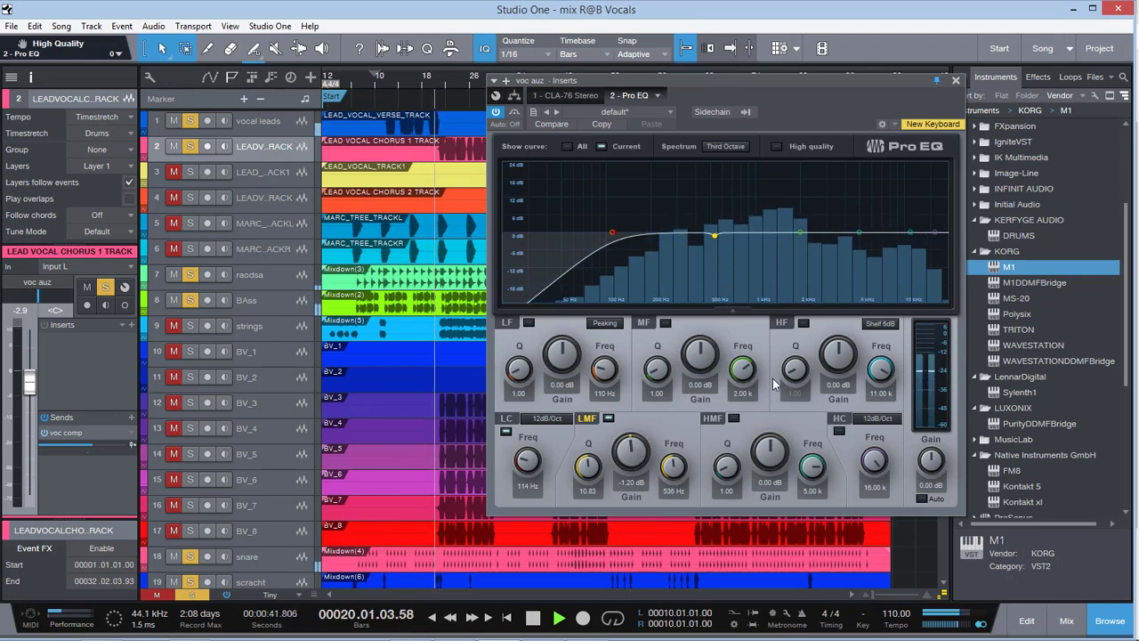
drag(633, 448, 633, 452)
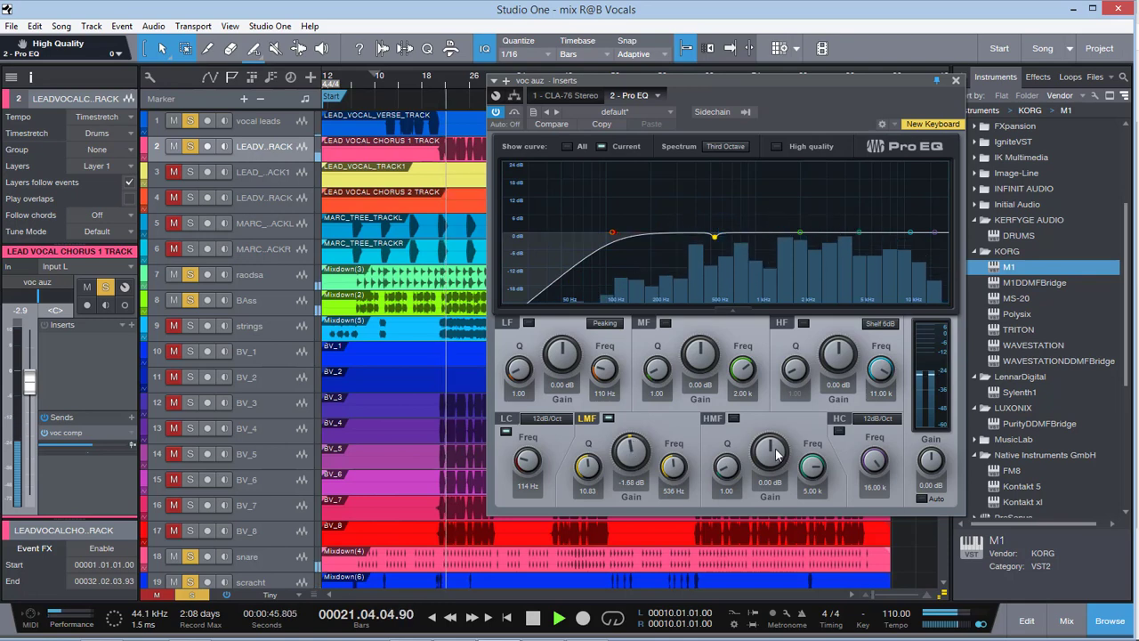
In the voc auz Pro EQ, boost the HMF band 4.08 dB at 7.57 kHz and the HF shelf 1.20 dB
mouse_move(774, 454)
mouse_down()
mouse_move(769, 445)
mouse_move(816, 466)
mouse_move(781, 448)
mouse_up()
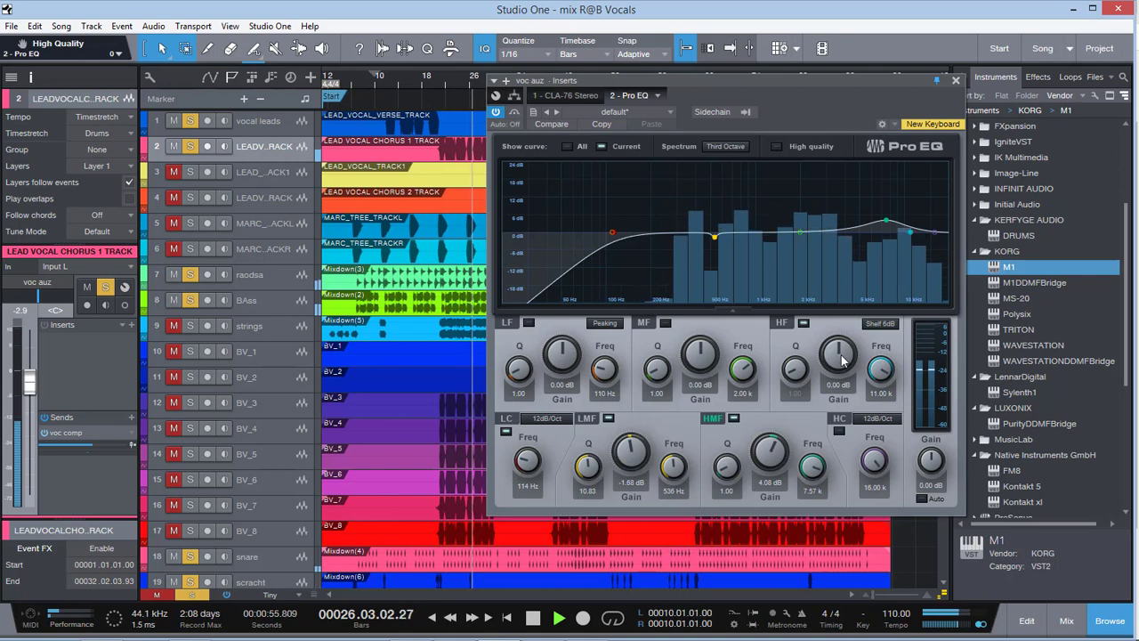
drag(839, 354, 845, 352)
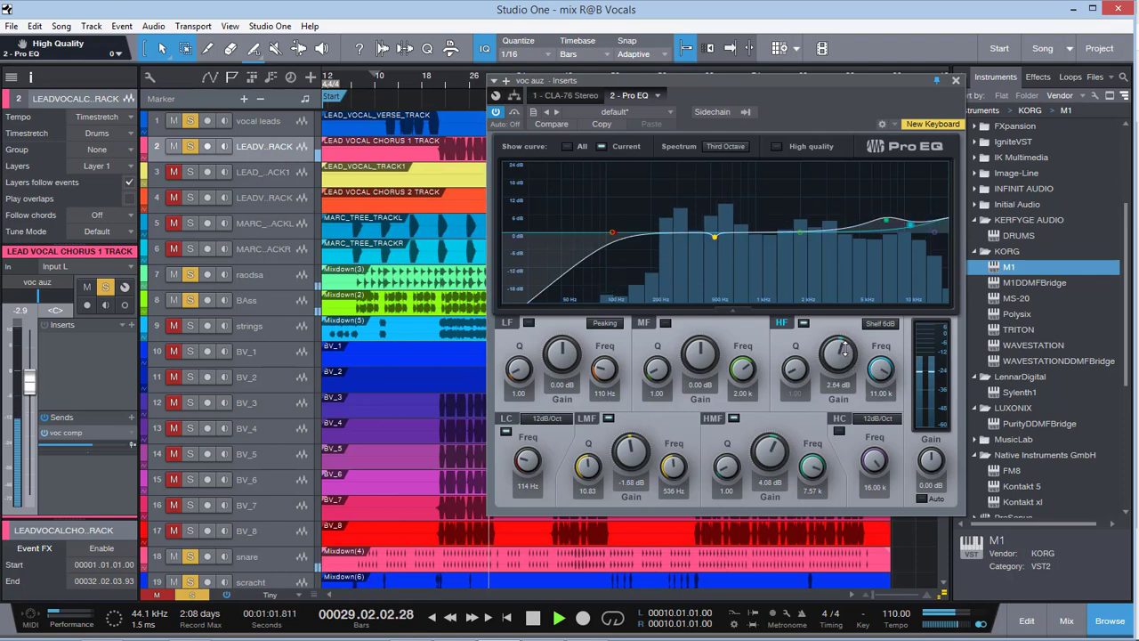
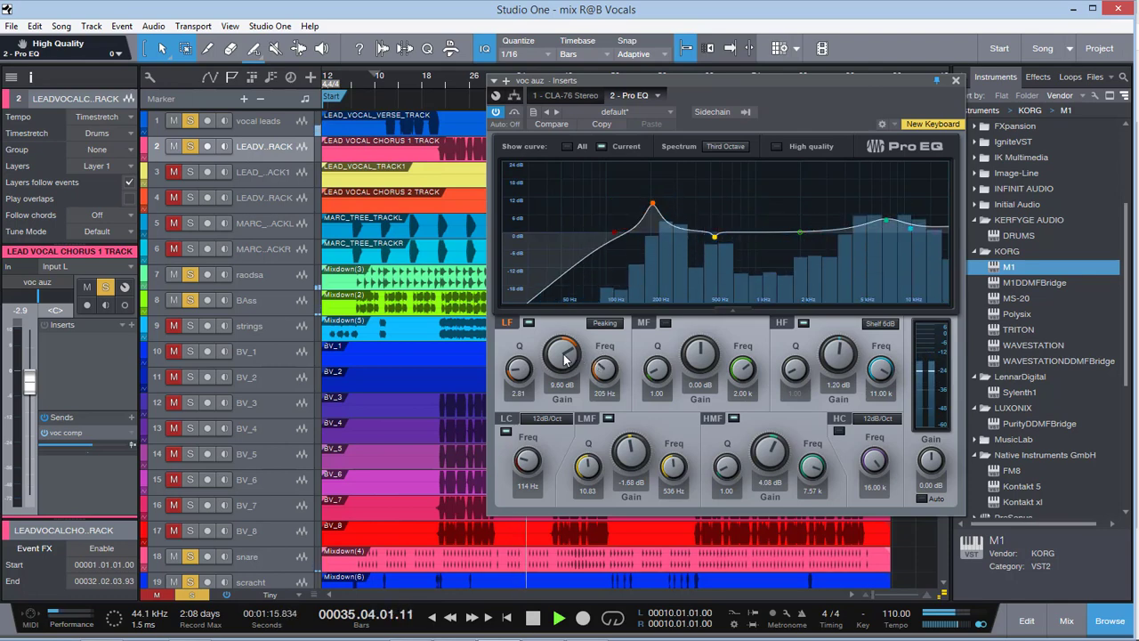
Set the LF band gain at 205 Hz to -1.20 dB, replay from about bar 11, and close the EQ window
drag(564, 358, 563, 372)
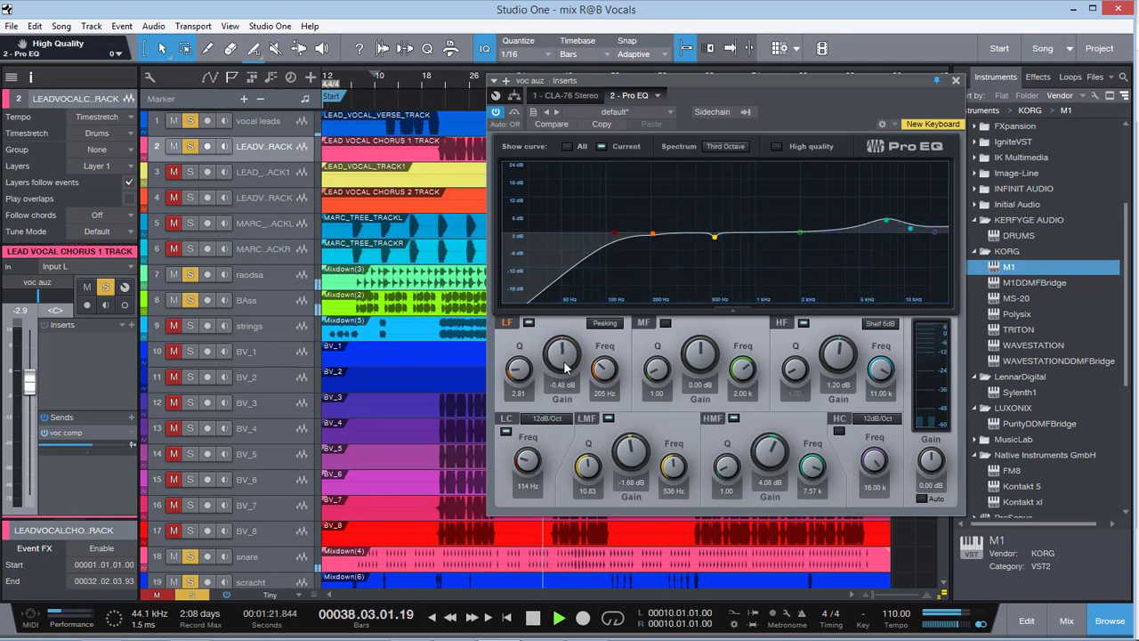
drag(565, 367, 564, 358)
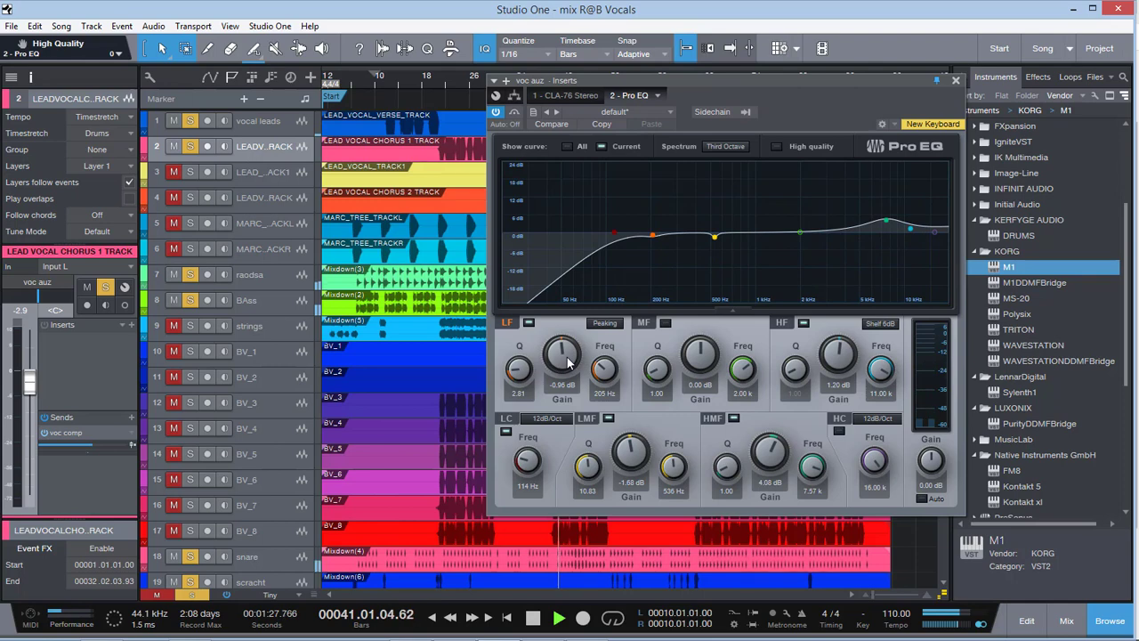
drag(568, 360, 568, 367)
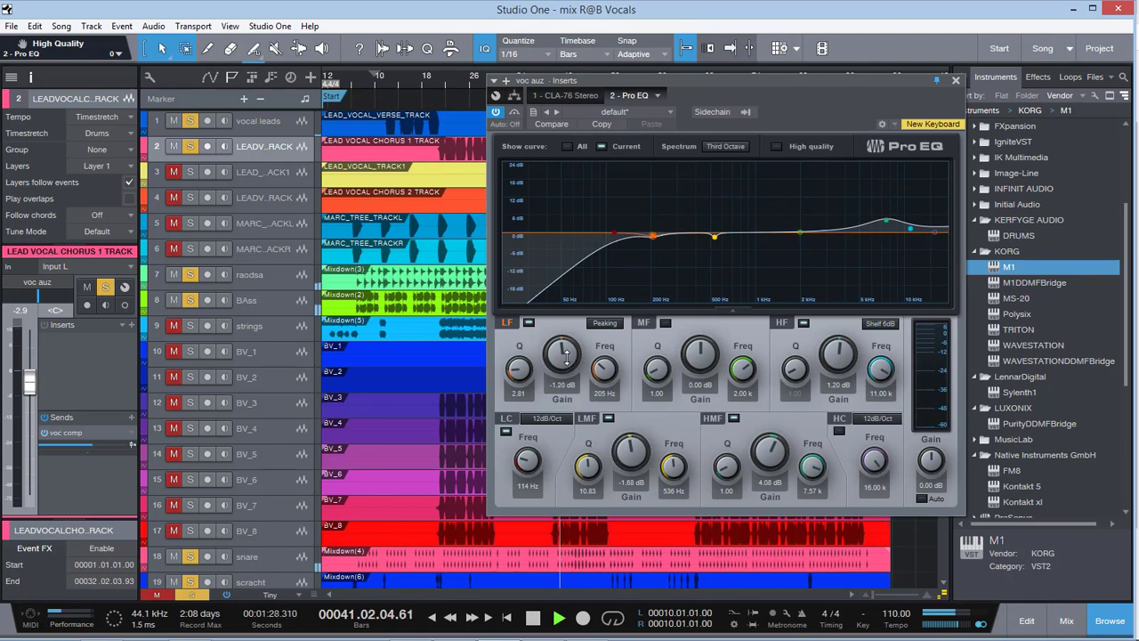
click(380, 83)
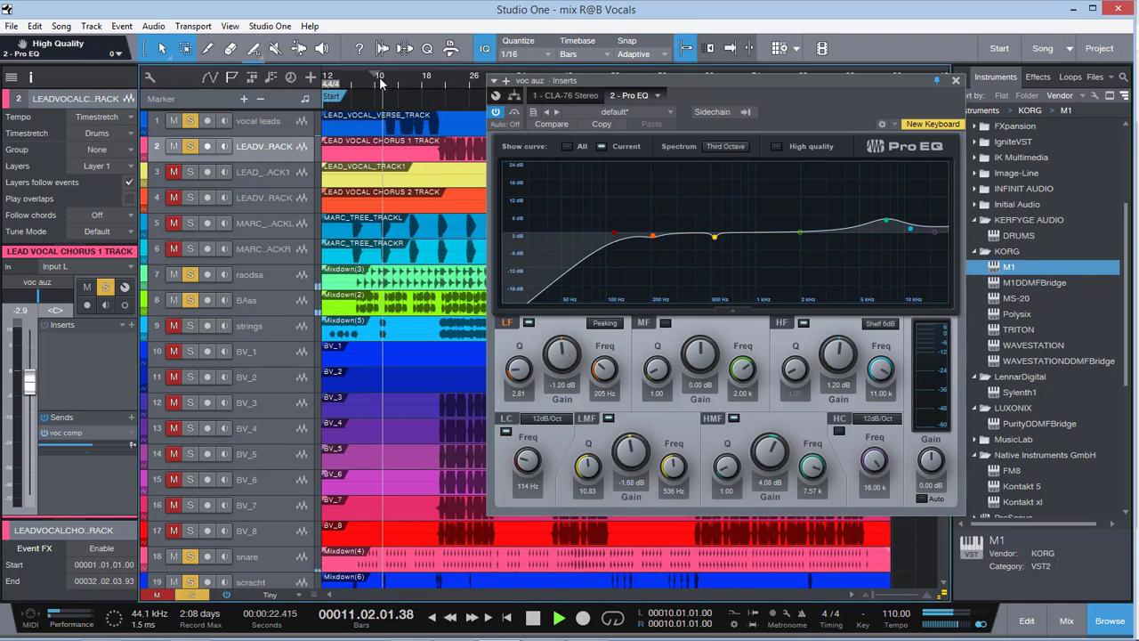
click(955, 81)
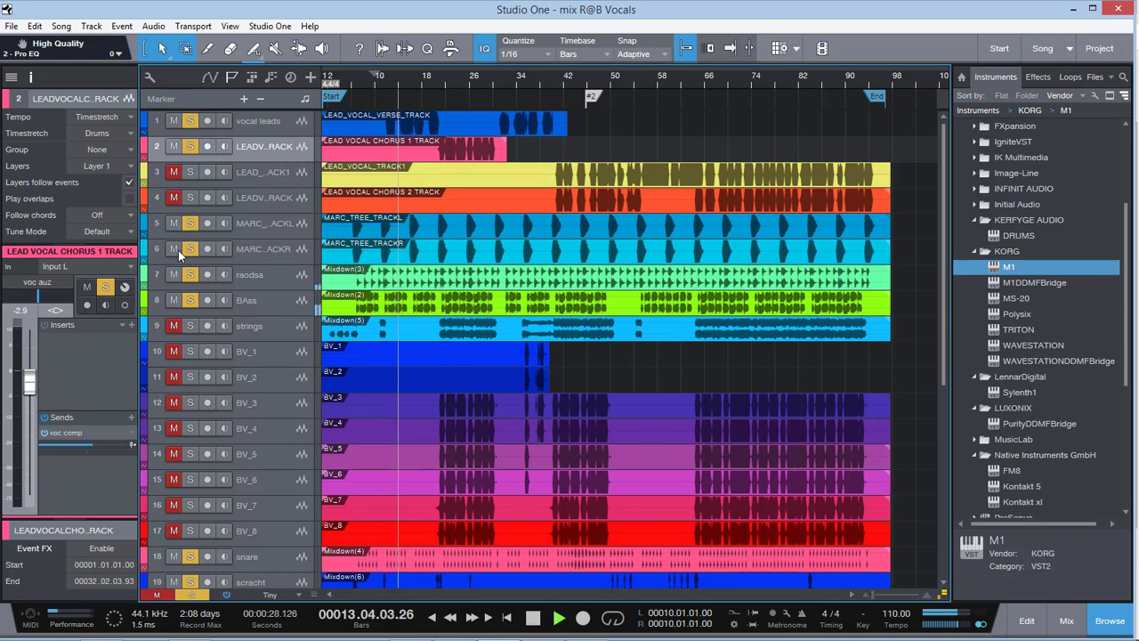
Lower the two MARC_TREE tracks together, bringing the MARC_TREE_TRACKL level to about -15.6 dB
click(276, 245)
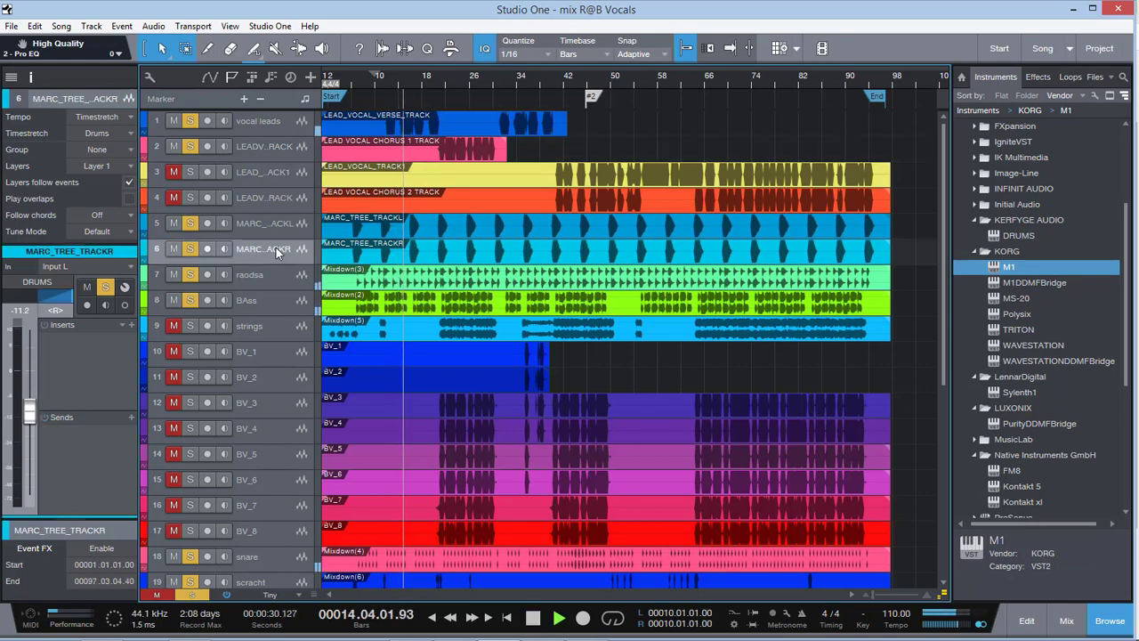
scroll(275, 246, down, 3)
scroll(275, 246, up, 3)
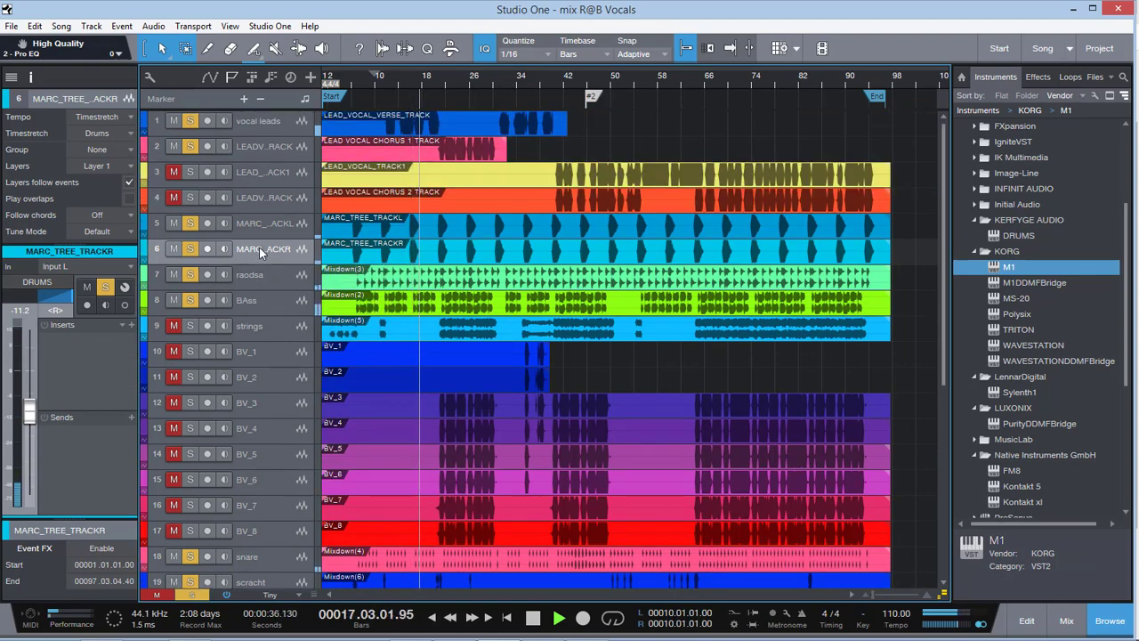
shift+click(277, 224)
drag(31, 410, 30, 420)
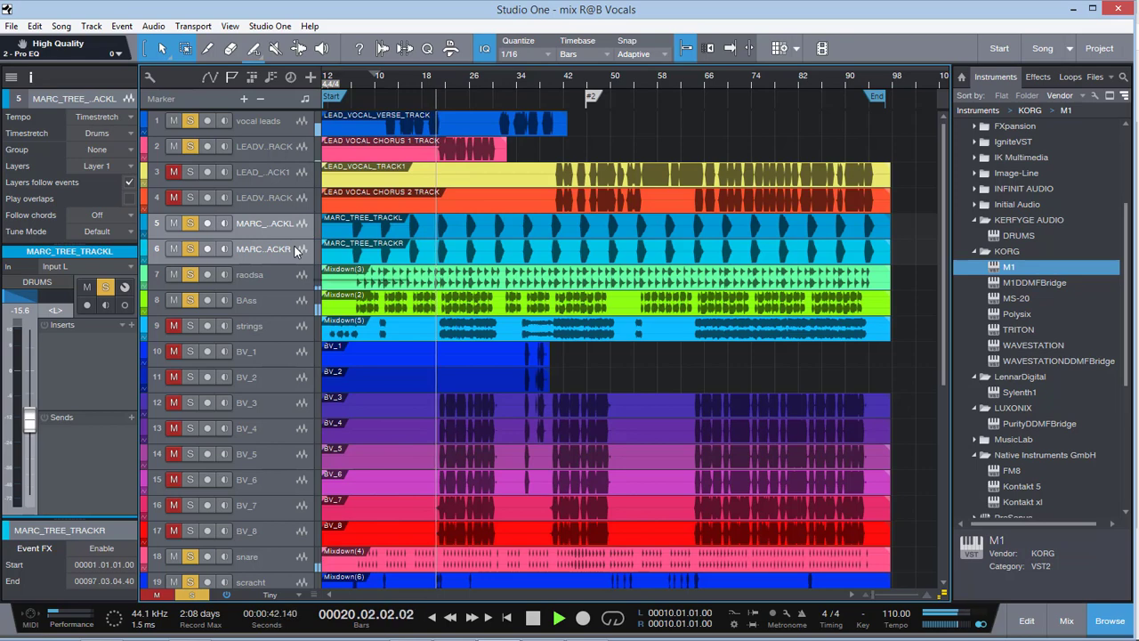
Unmute the strings track and lower its volume to about -6.3 dB
click(175, 325)
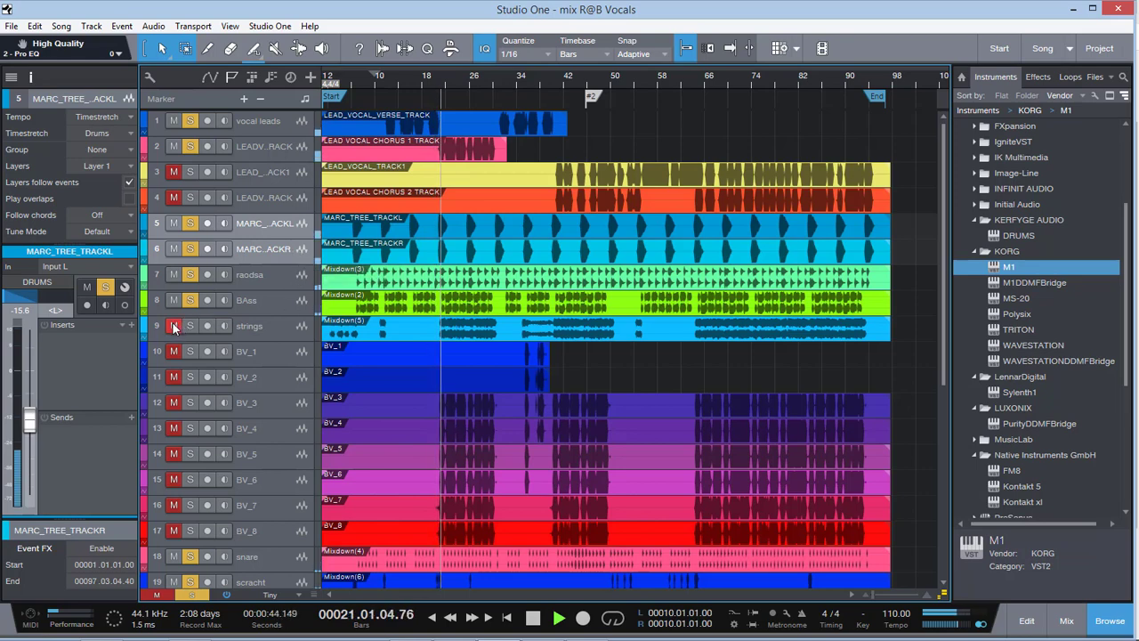
click(275, 321)
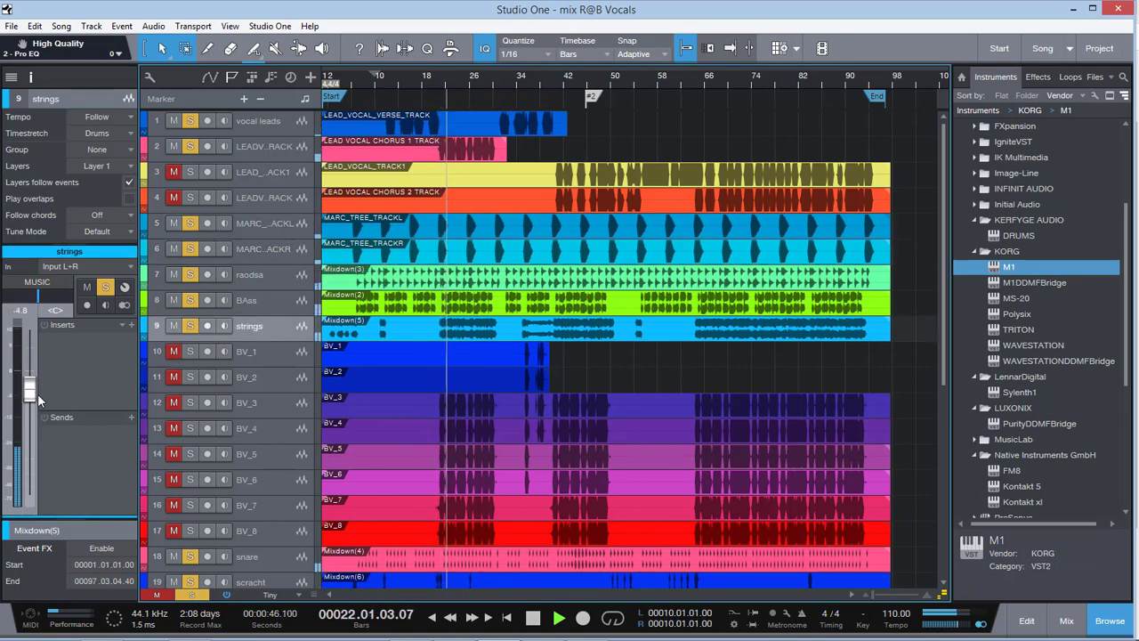
drag(32, 399, 29, 403)
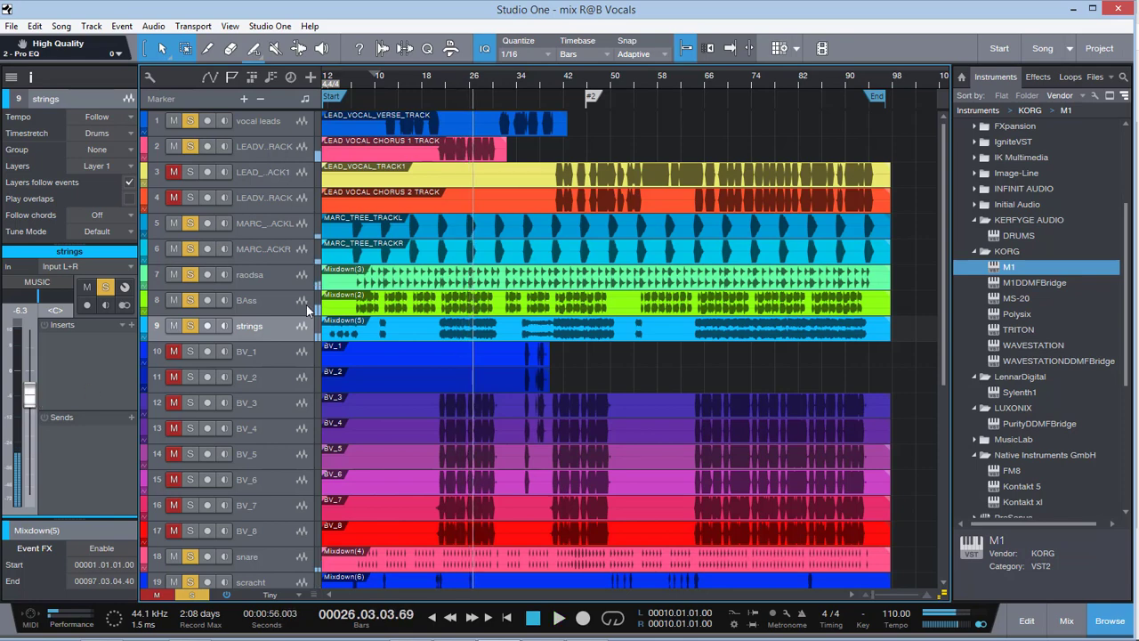
Mute the first two lead vocal tracks and insert a Pro EQ on the strings track
click(174, 146)
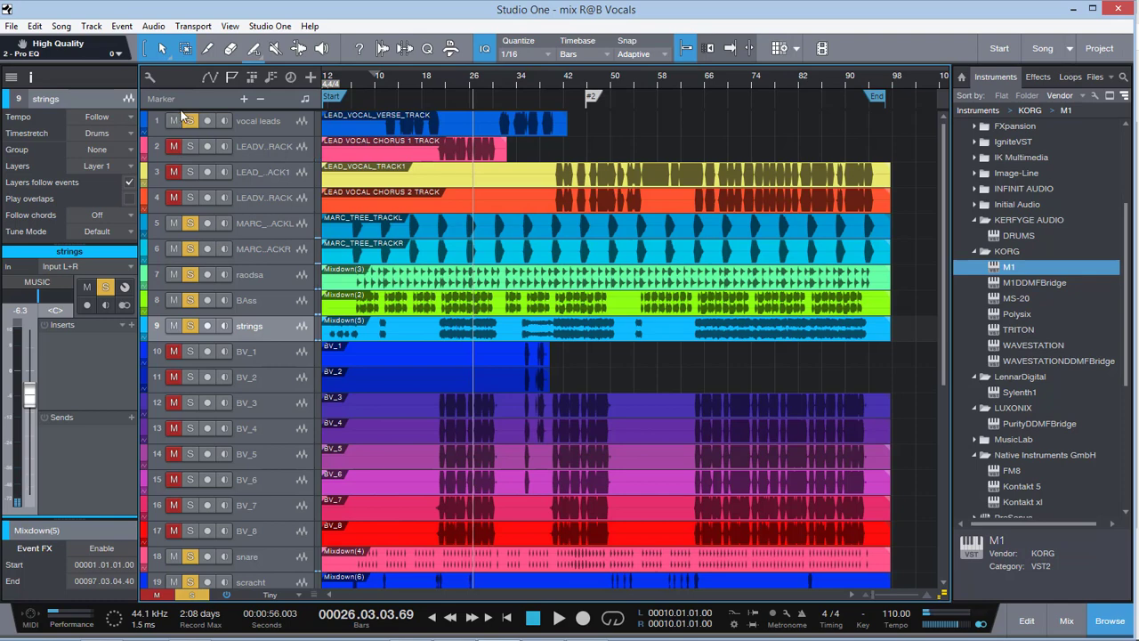
click(429, 80)
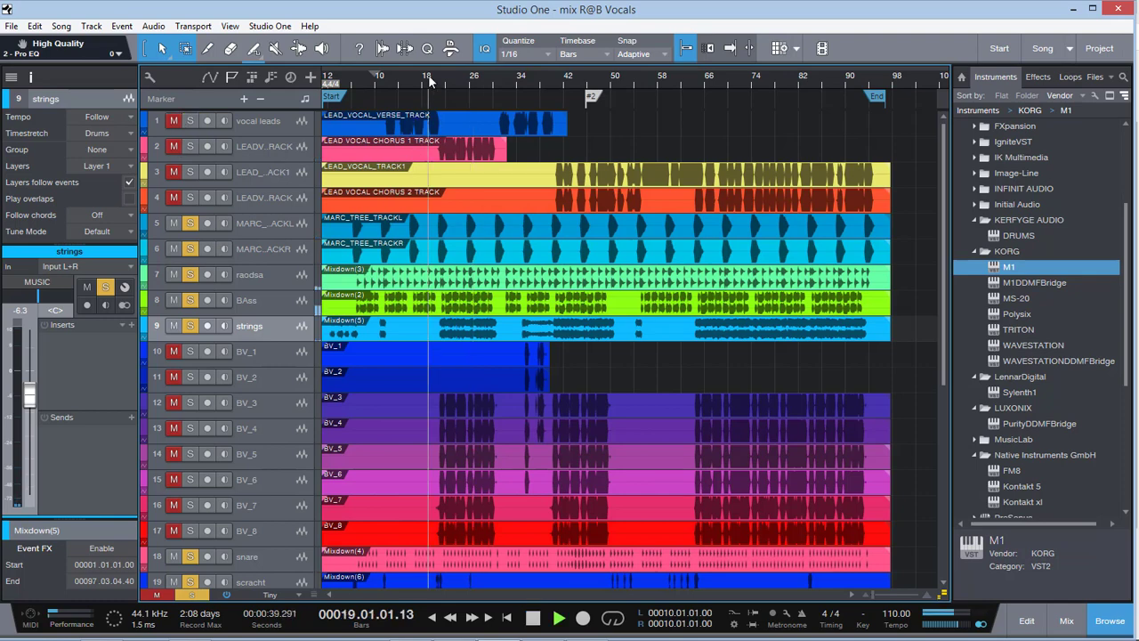
click(132, 325)
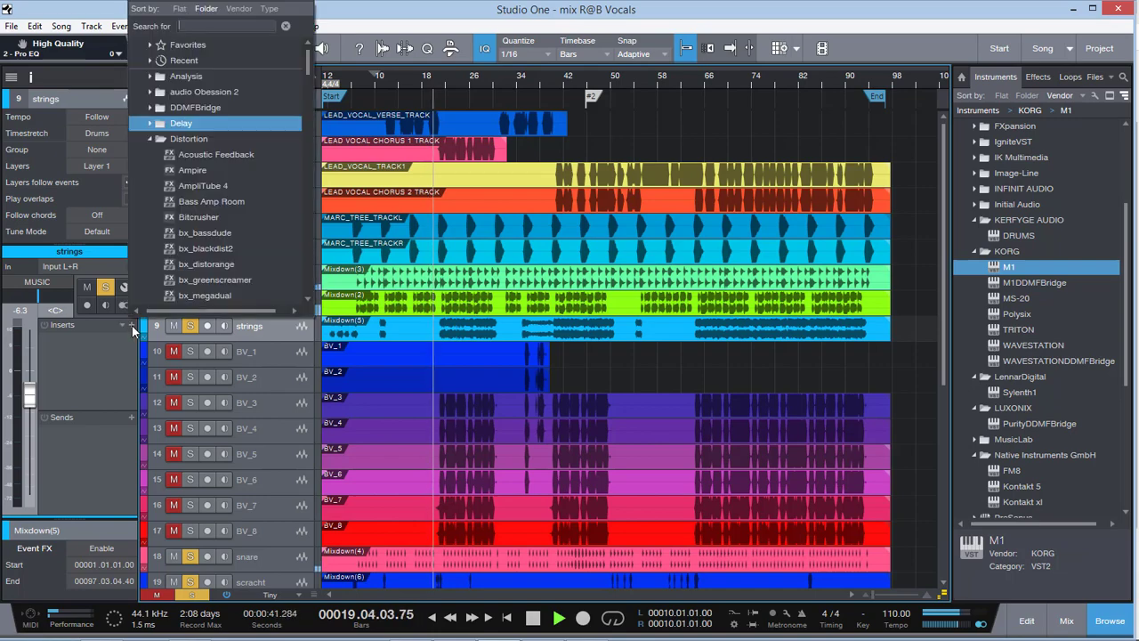
text(PRO)
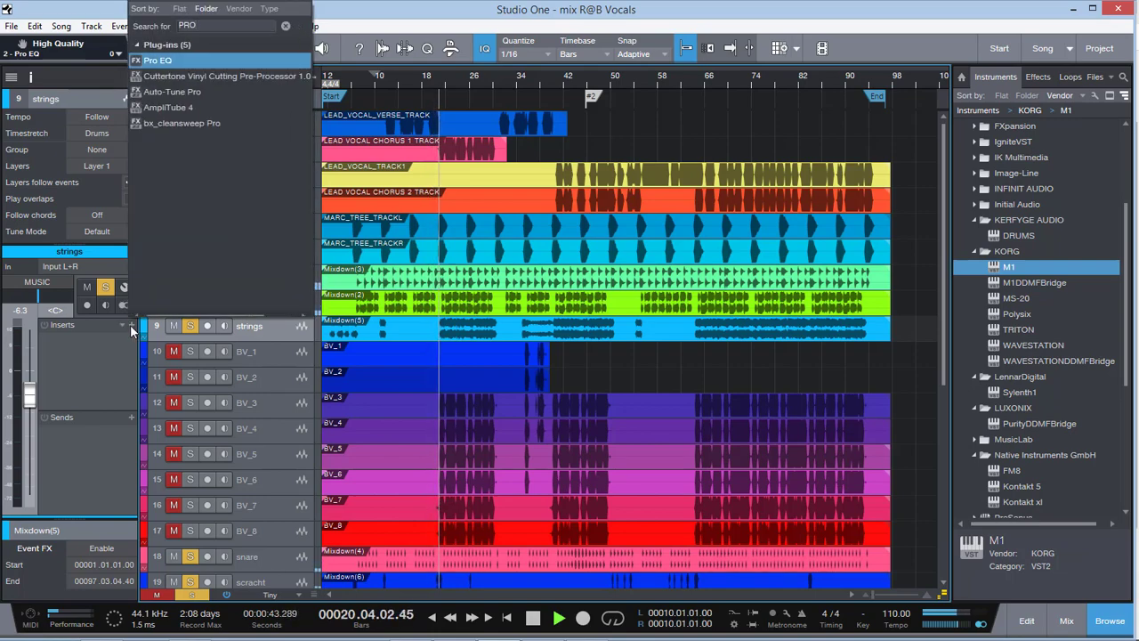
click(223, 59)
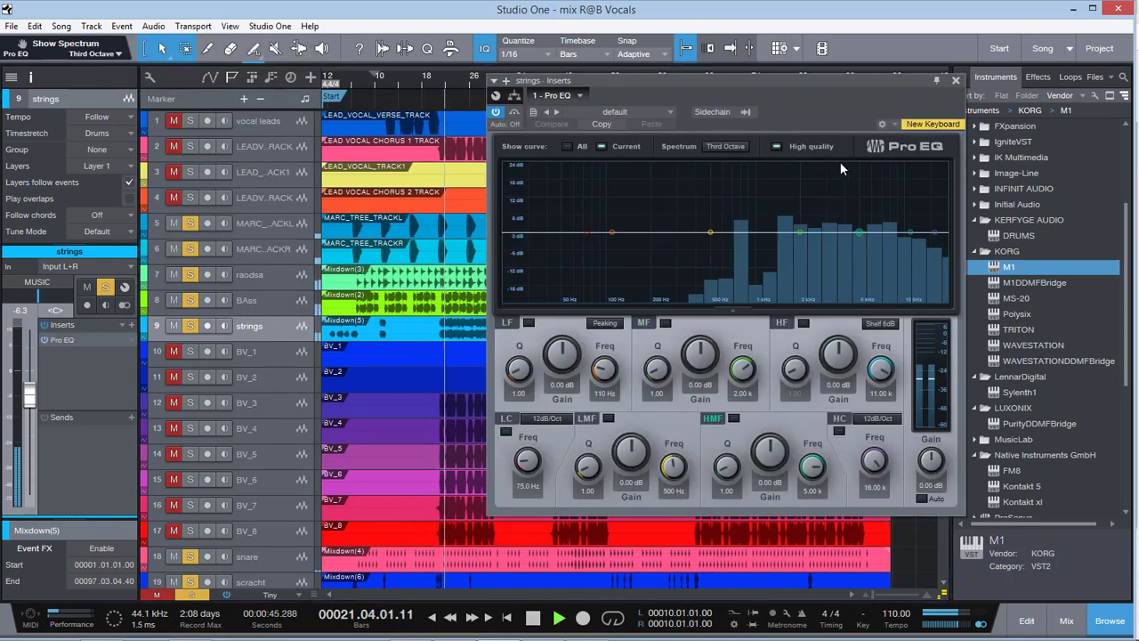
Turn off High quality in the strings EQ and cut the LMF band by 16.32 dB at 1.73 kHz with a Q of 14.72
click(776, 146)
click(608, 418)
drag(631, 454, 655, 347)
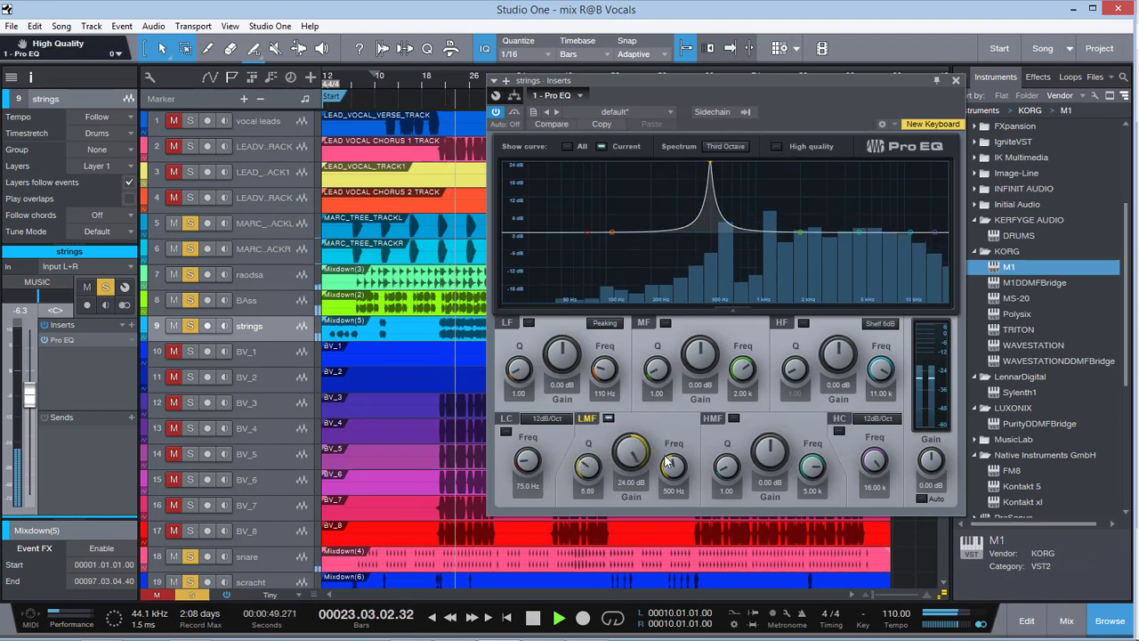
drag(674, 466, 671, 438)
drag(598, 470, 588, 442)
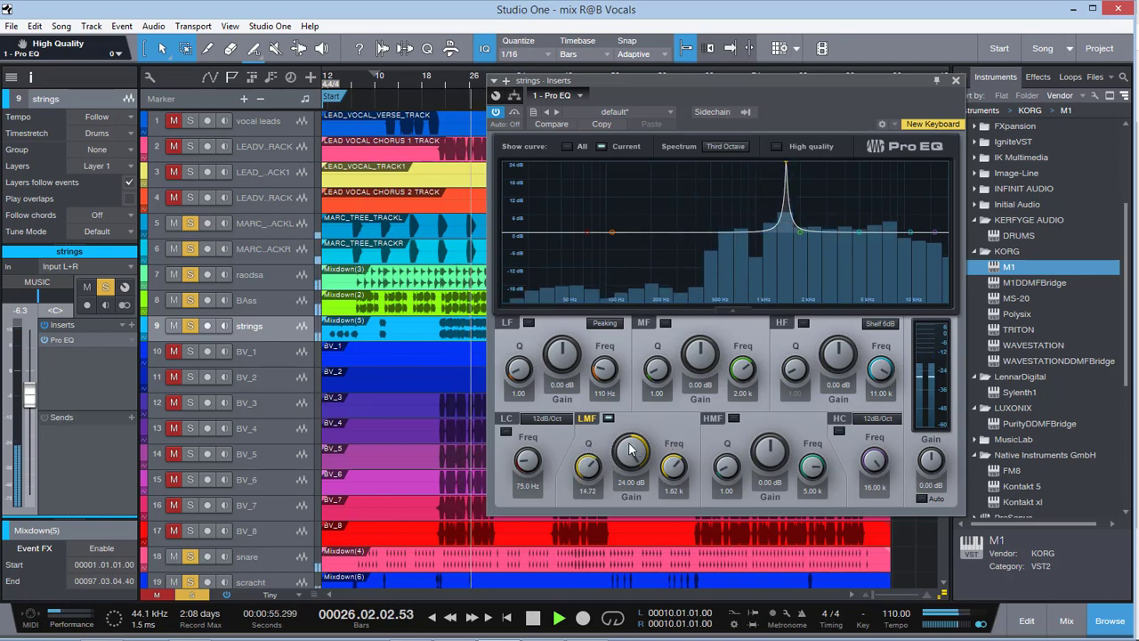
drag(673, 473, 637, 599)
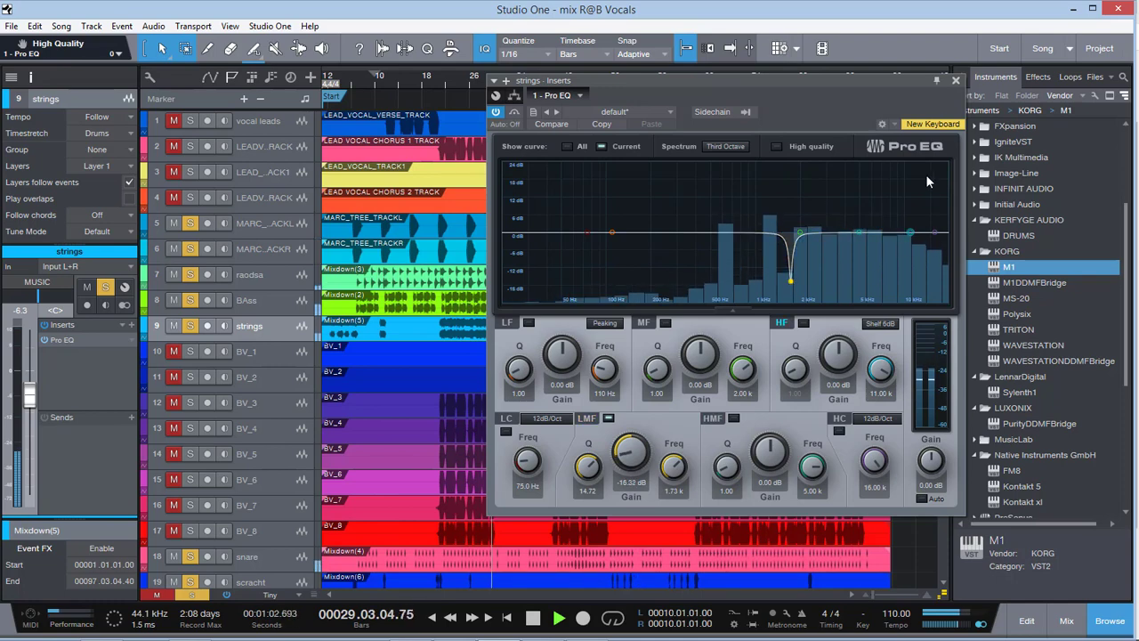
click(956, 80)
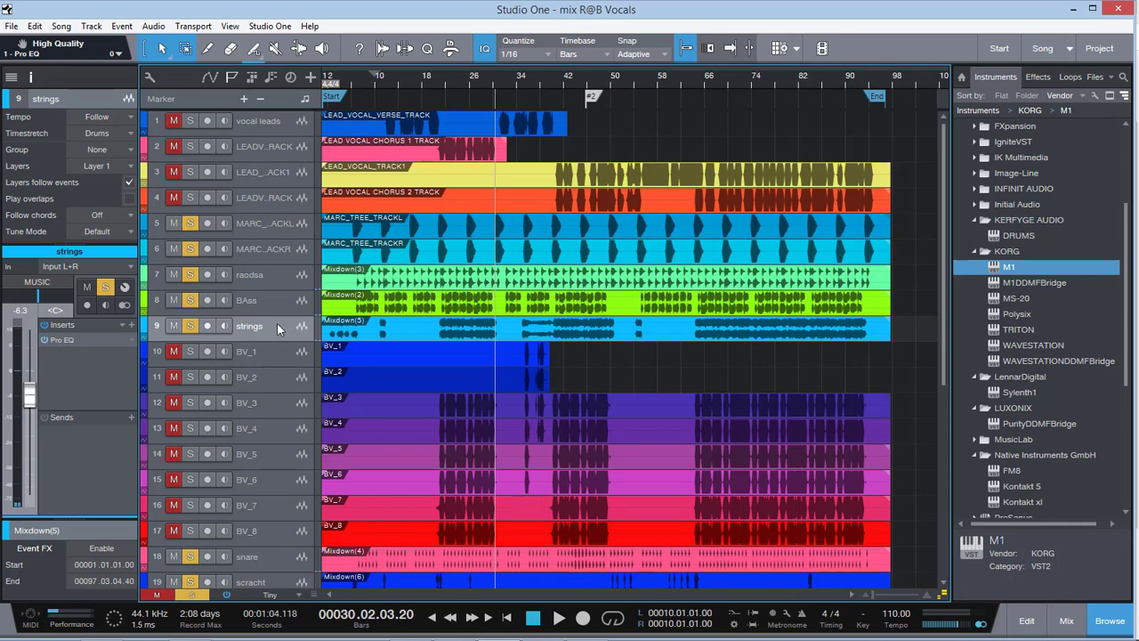
Play from bar 20, add a REV send to the strings track, and raise the send level slightly
click(435, 76)
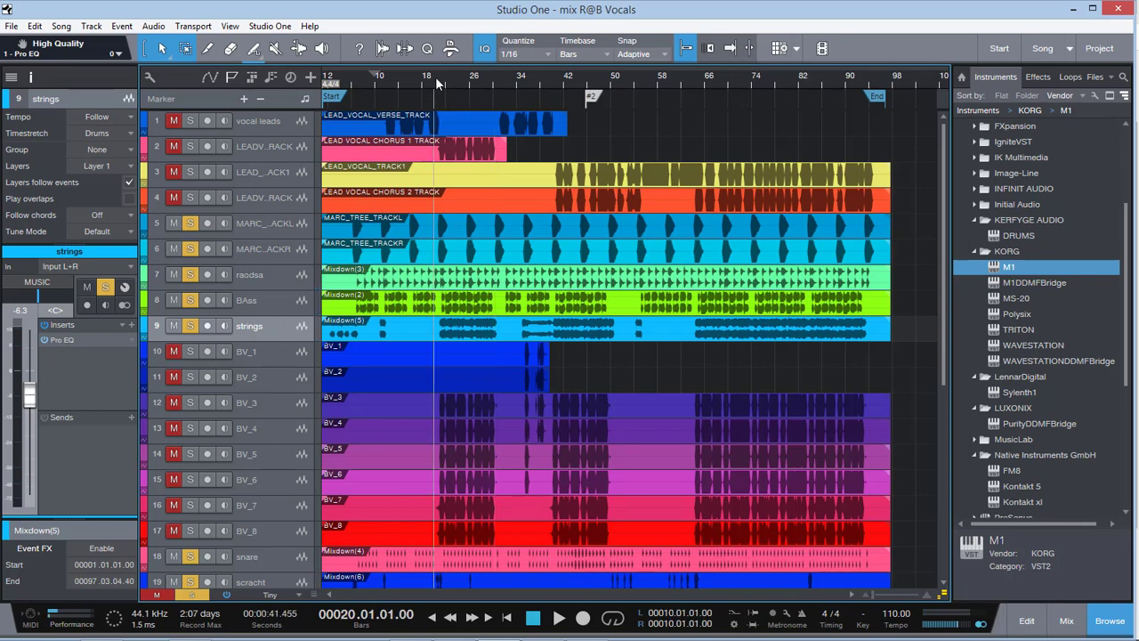
key(space)
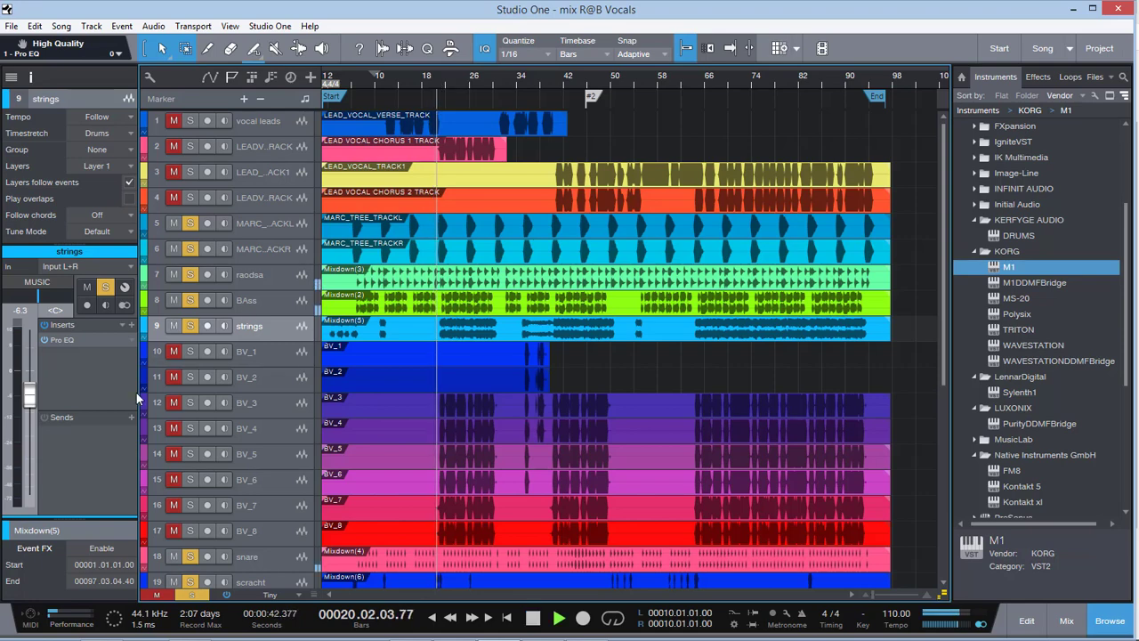
click(131, 417)
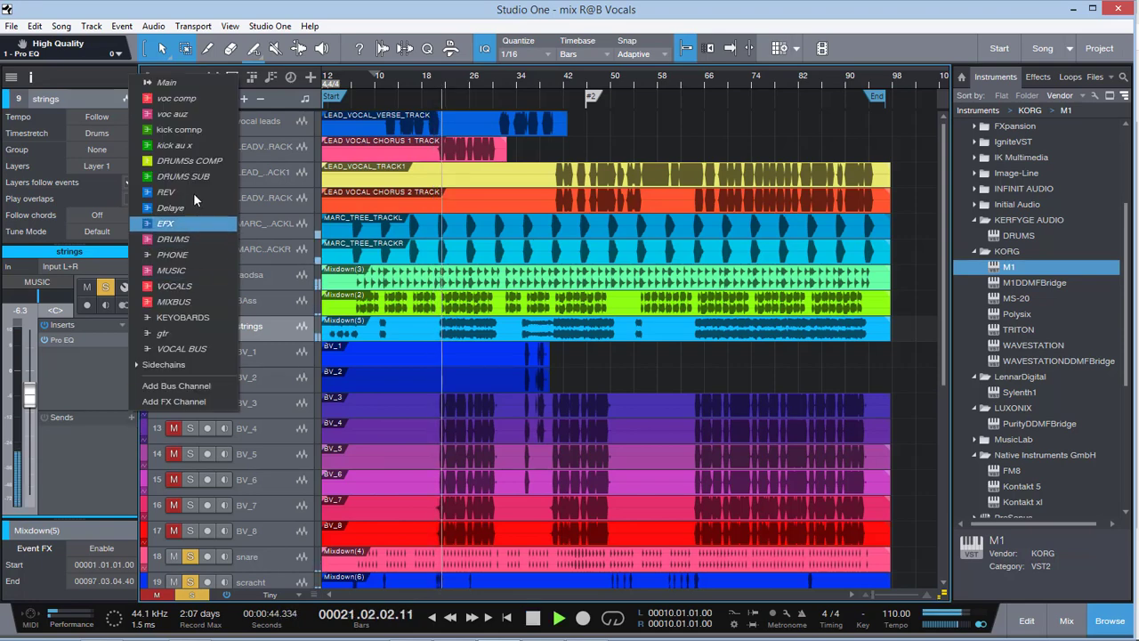
click(194, 191)
mouse_move(89, 443)
mouse_down()
mouse_move(111, 445)
mouse_move(98, 445)
mouse_up()
Add an EFX send to the strings track and raise its level slightly
click(132, 414)
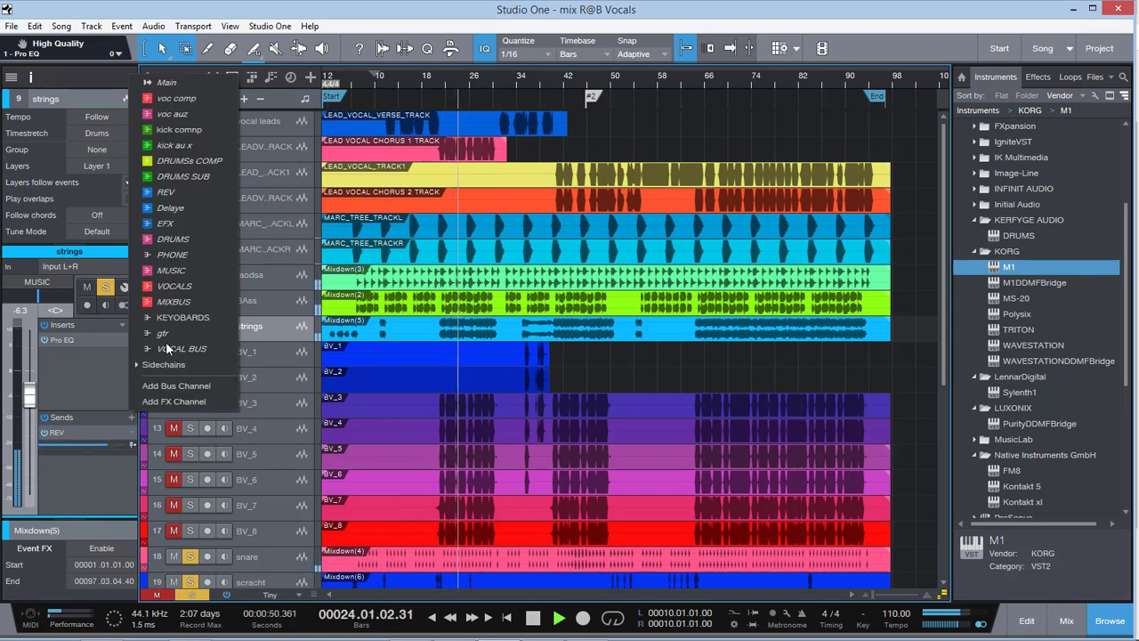
click(202, 223)
mouse_move(89, 474)
mouse_down()
mouse_move(113, 476)
mouse_move(100, 476)
mouse_up()
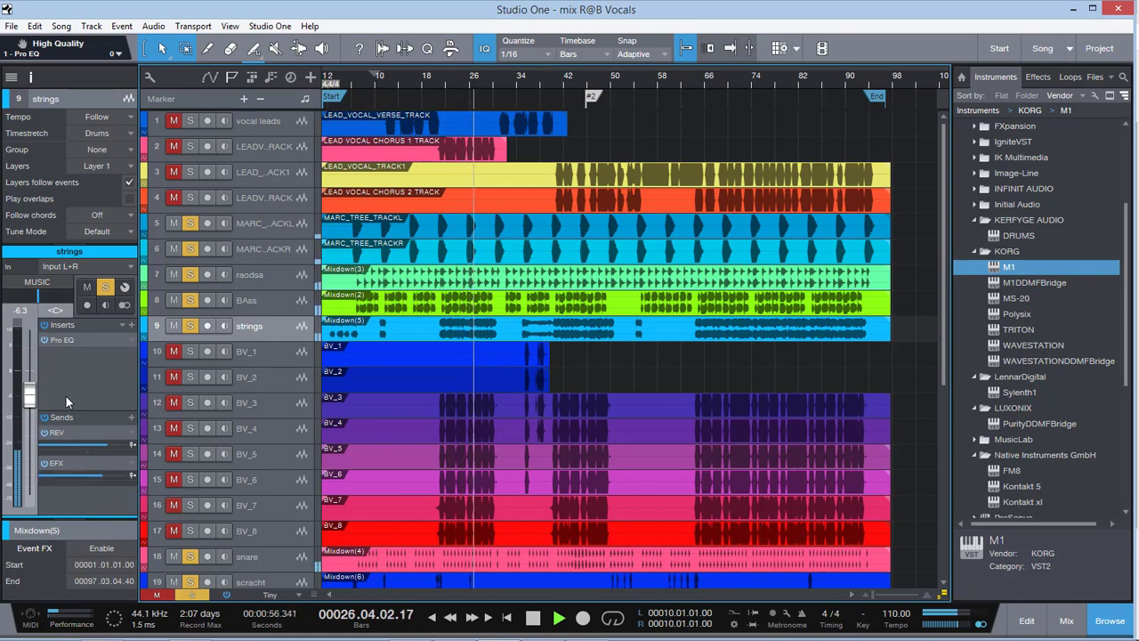
Compare the strings with all sends bypassed and active, check the track's Pro EQ curve, and stop playback
click(43, 417)
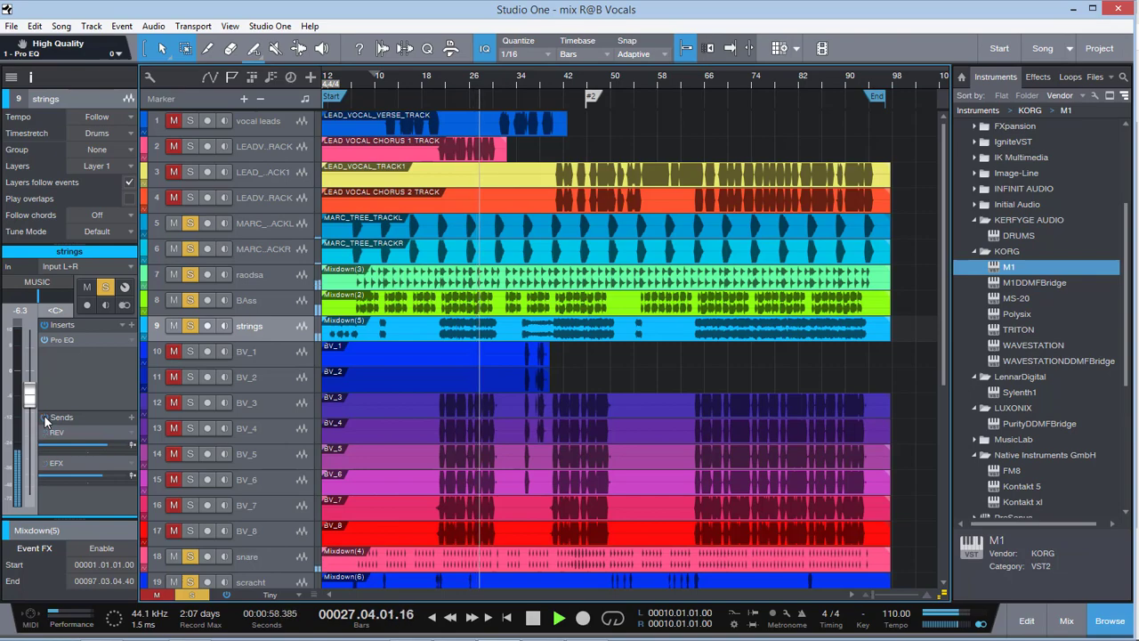
click(43, 417)
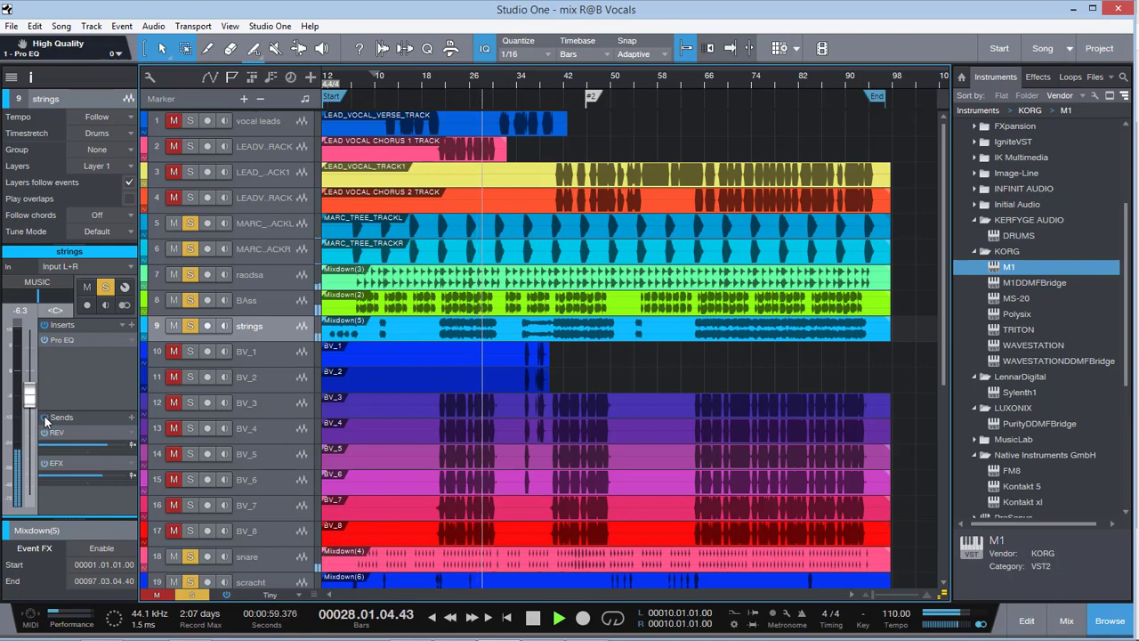
click(63, 339)
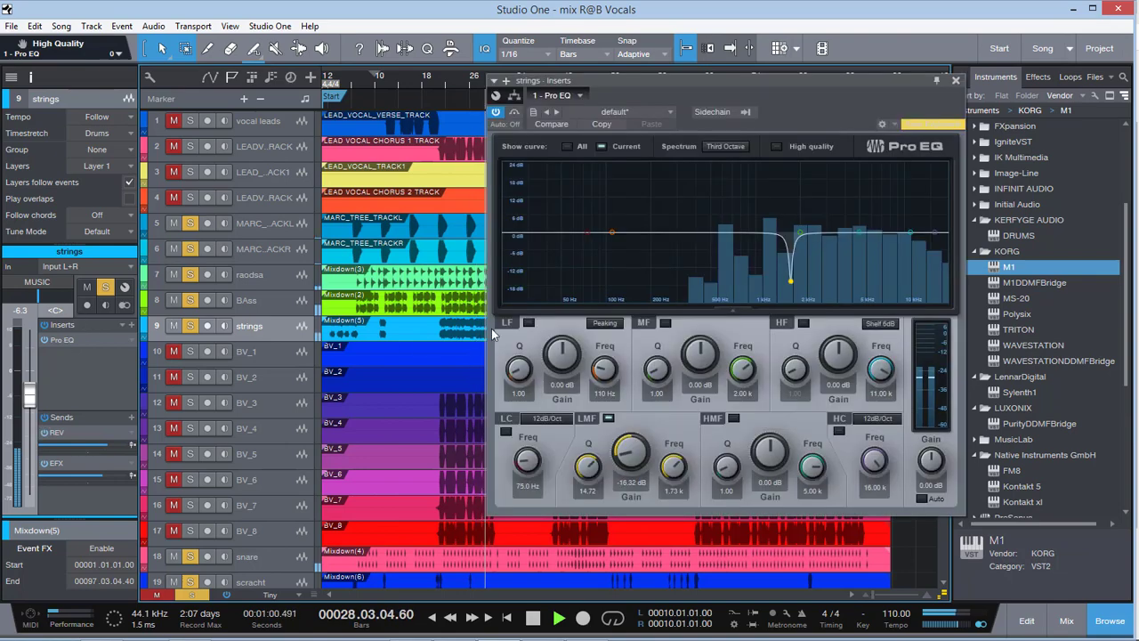
click(956, 80)
key(space)
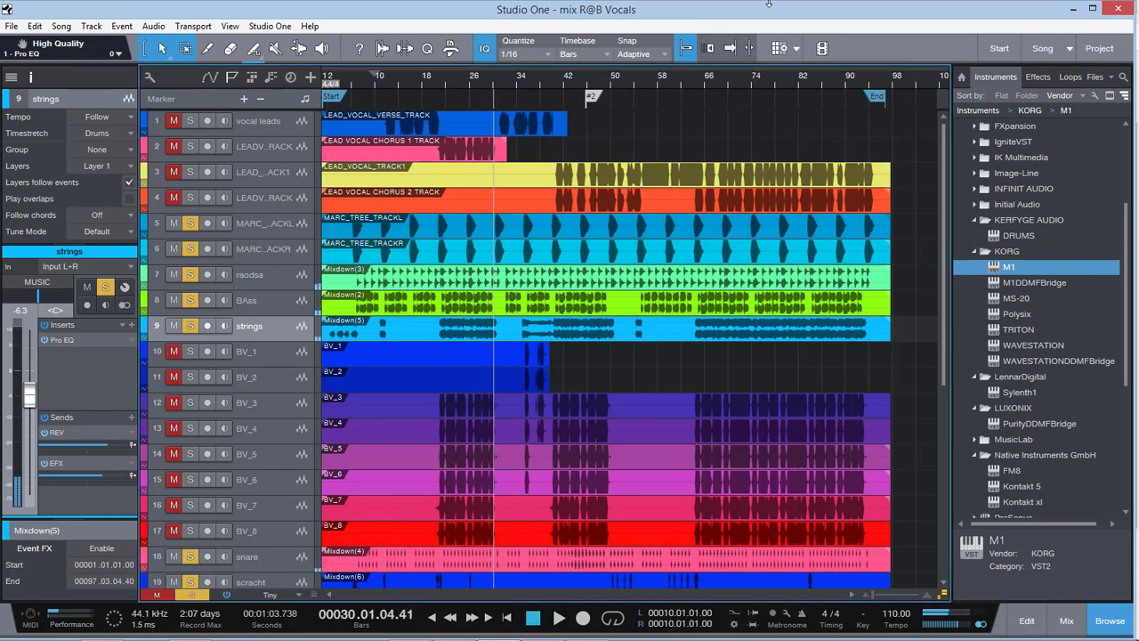
Play from about bar 12 and unmute the first two lead vocal tracks
click(389, 78)
key(space)
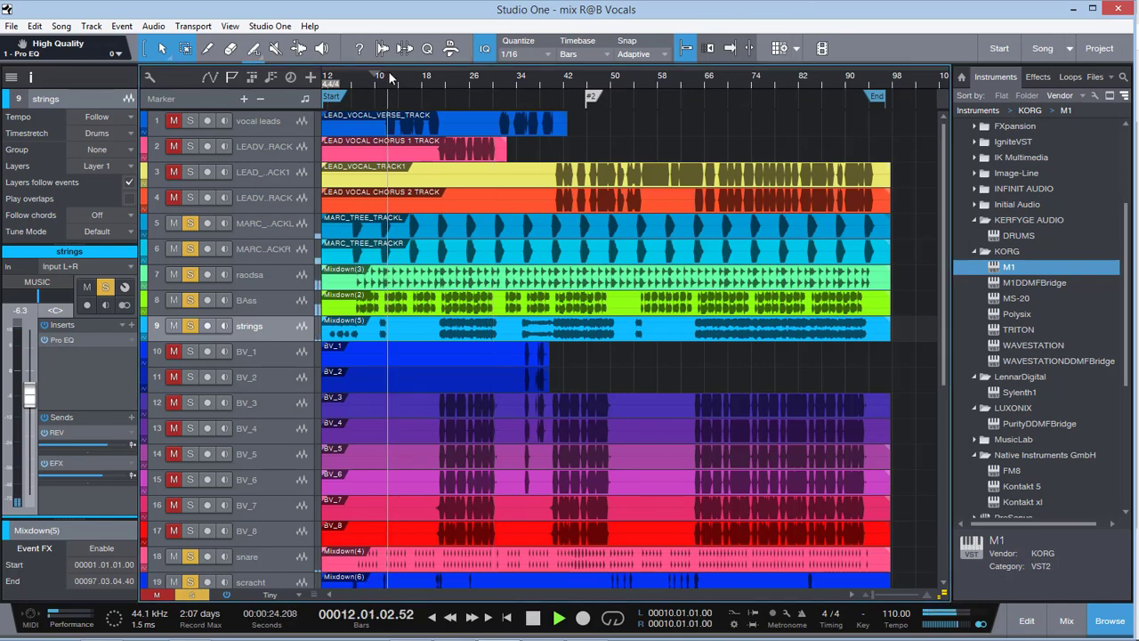
drag(175, 121, 180, 143)
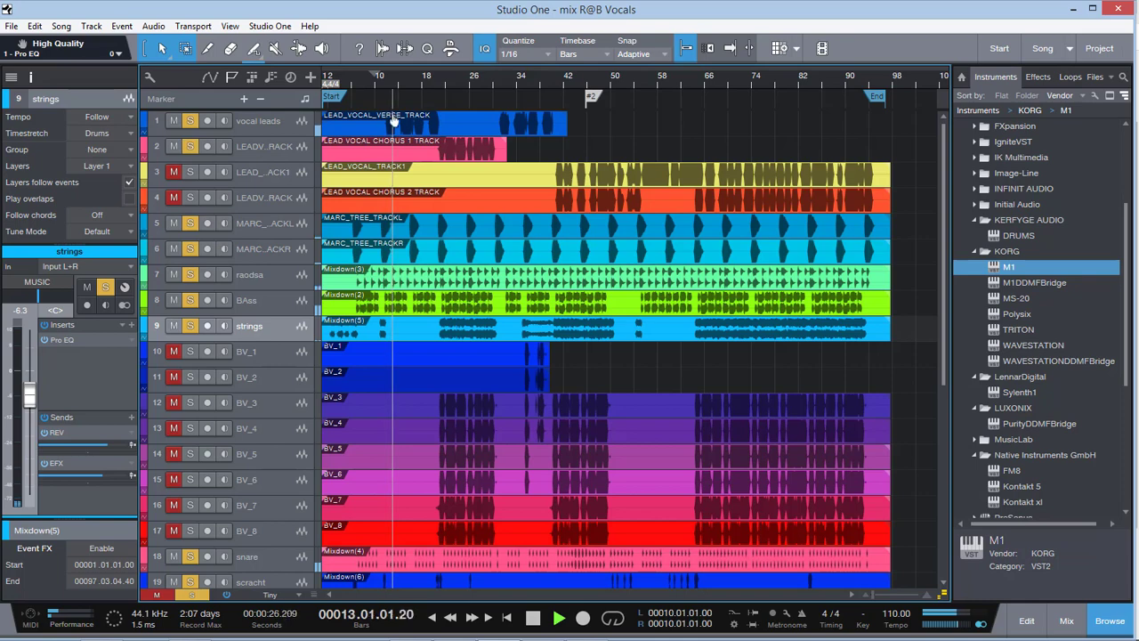
Check the BV_3 and BV_4 channels during playback and unmute both tracks as the first chorus begins
click(279, 402)
click(283, 428)
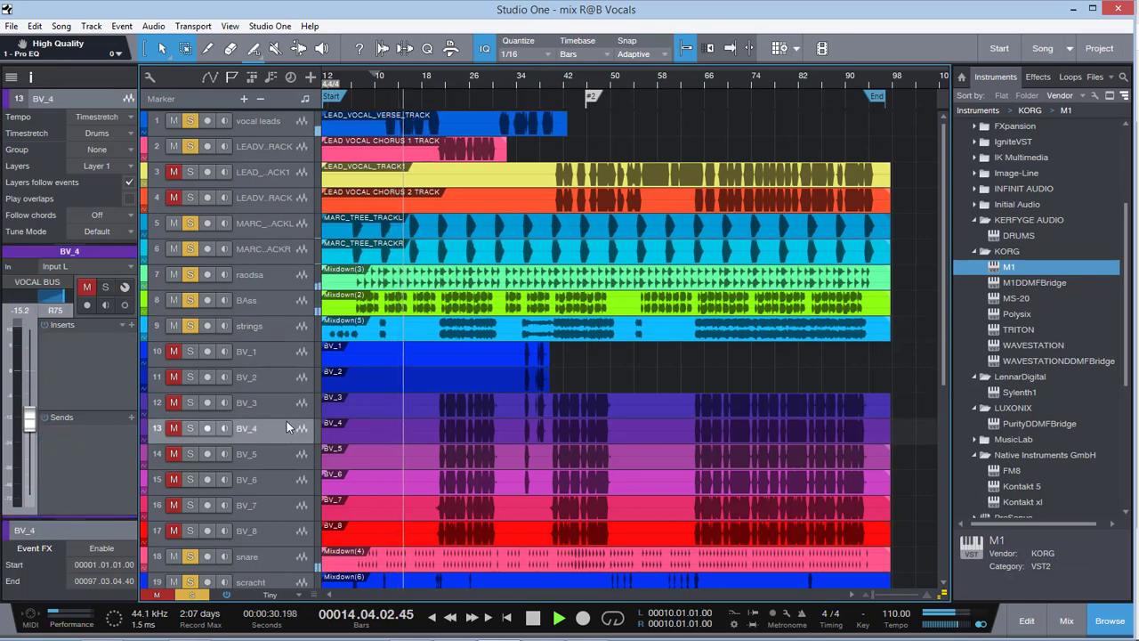
click(287, 405)
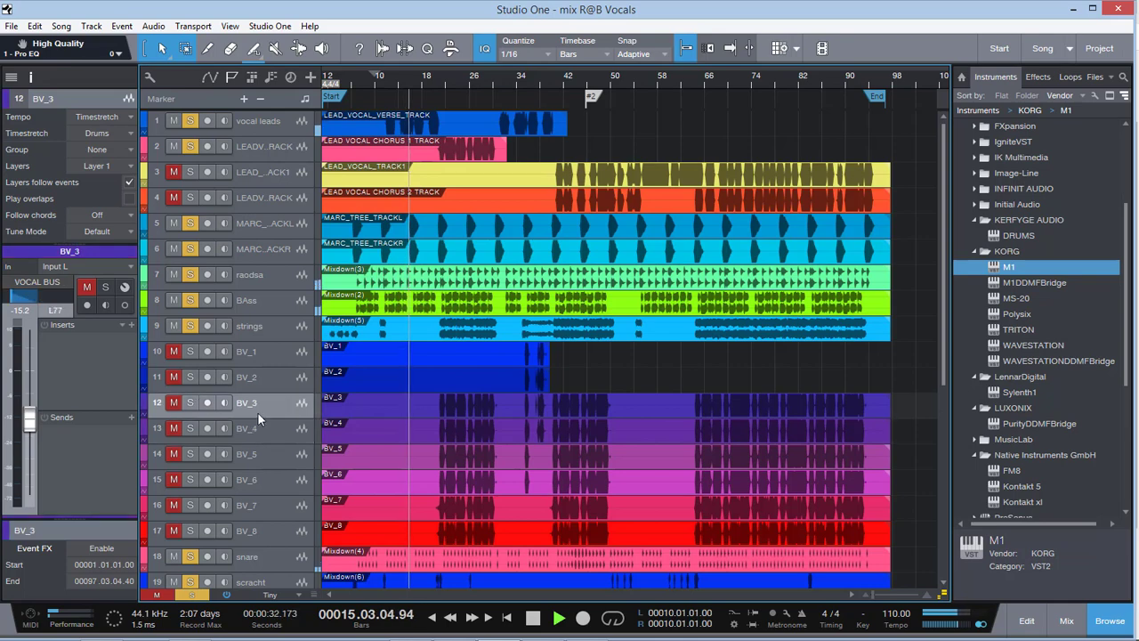
click(275, 429)
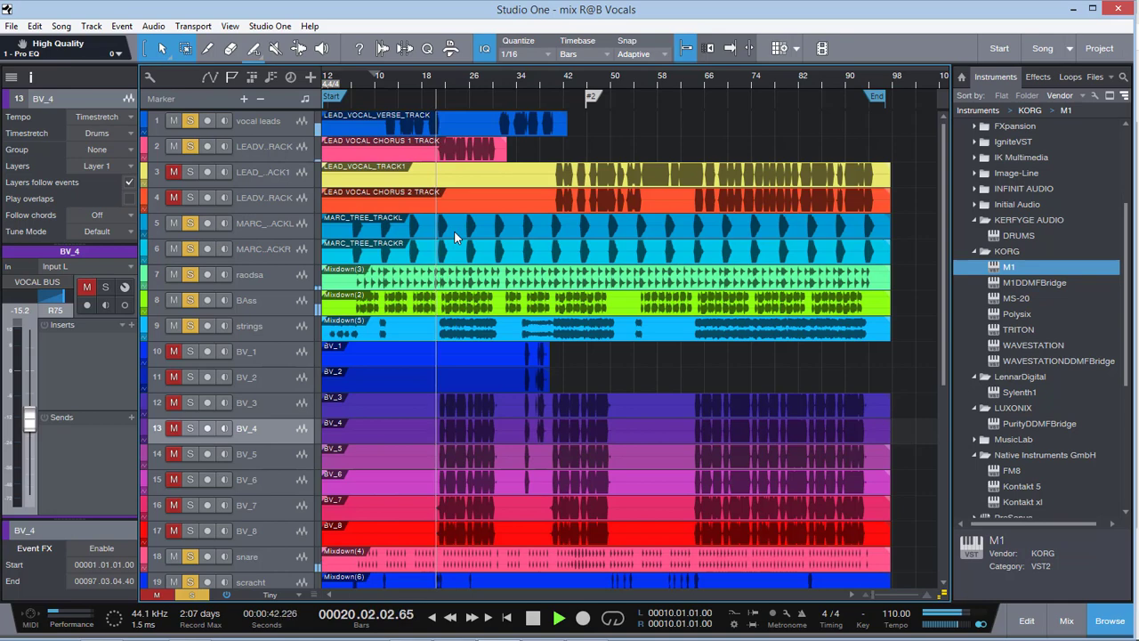
click(174, 403)
click(174, 429)
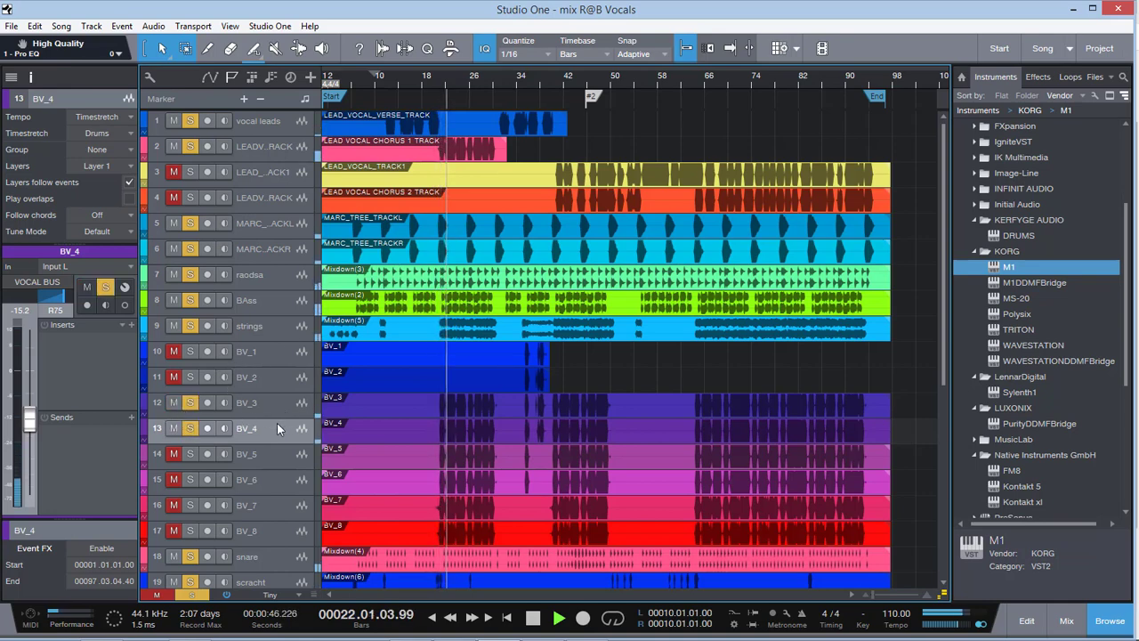
Select BV_3 and BV_4 together and lower their shared level to -15.6 dB
click(251, 408)
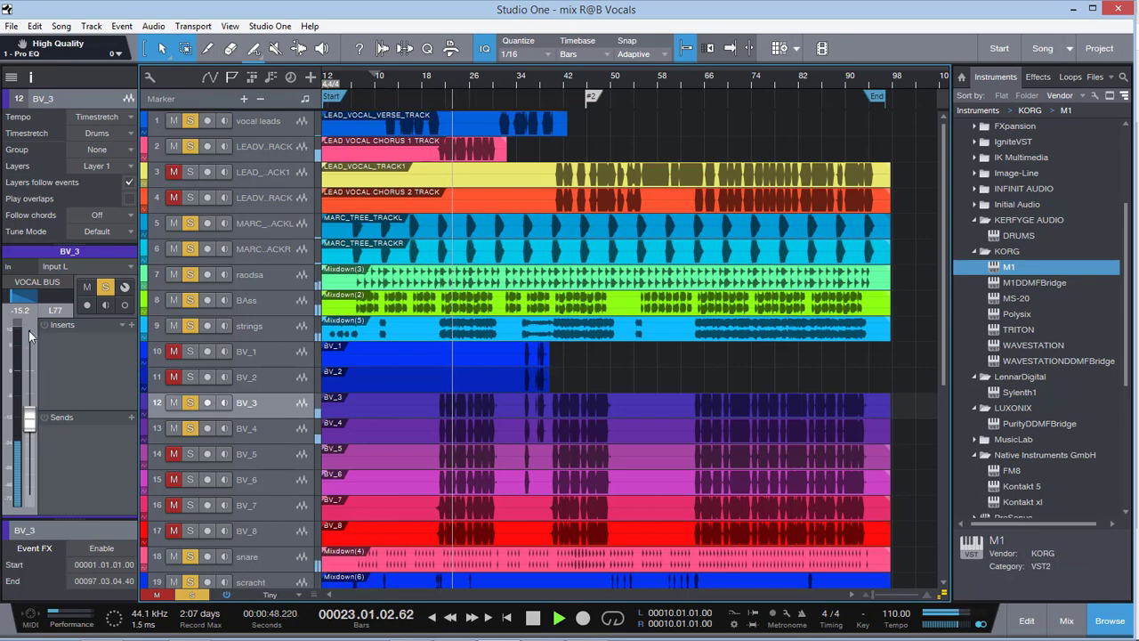
shift+click(276, 426)
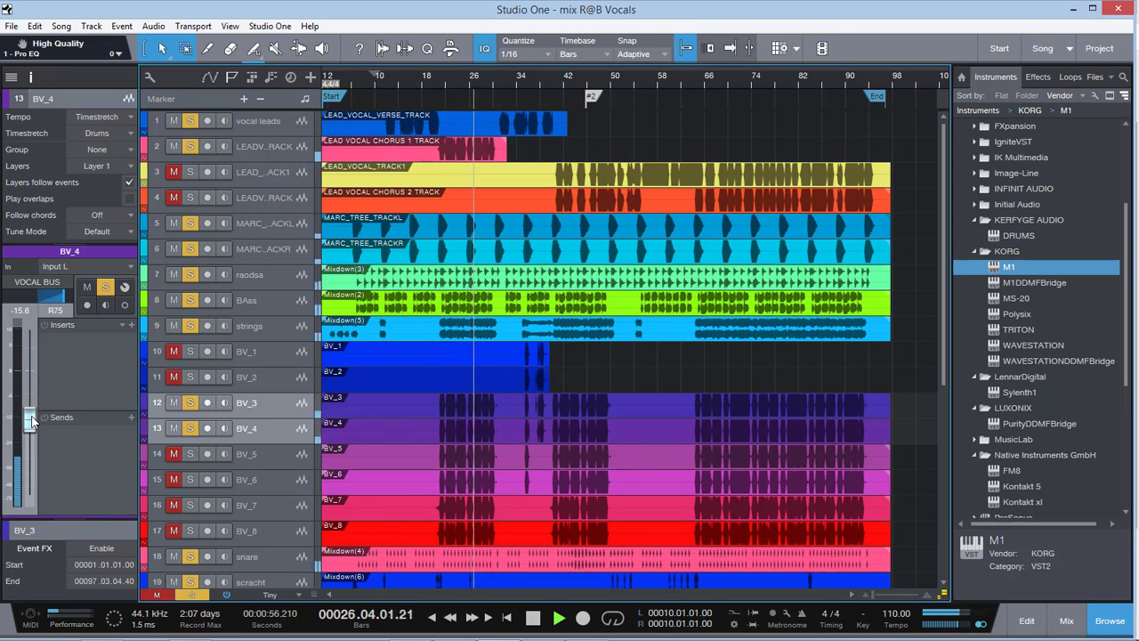
drag(30, 415, 30, 418)
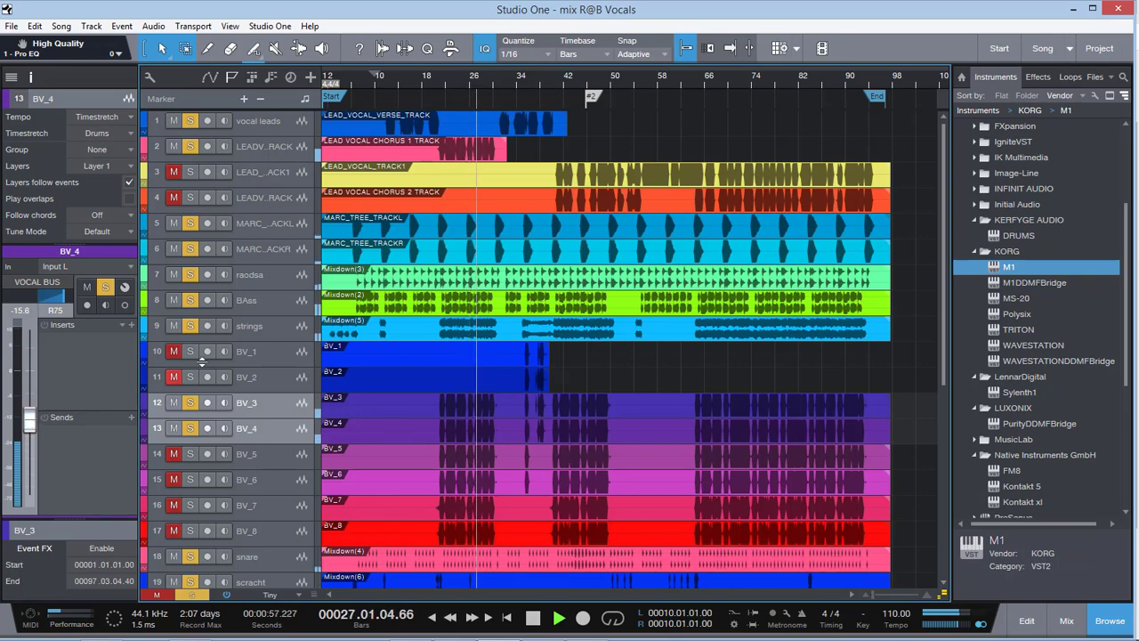
Select the strings track, stop playback, and mute the first two lead vocal tracks
click(276, 329)
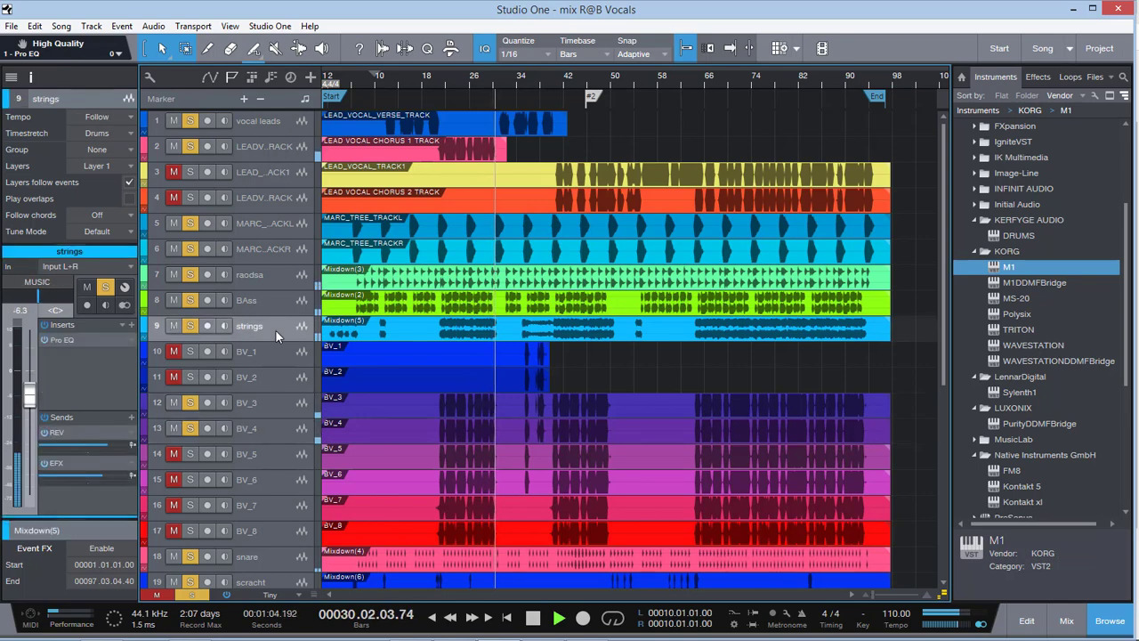
key(space)
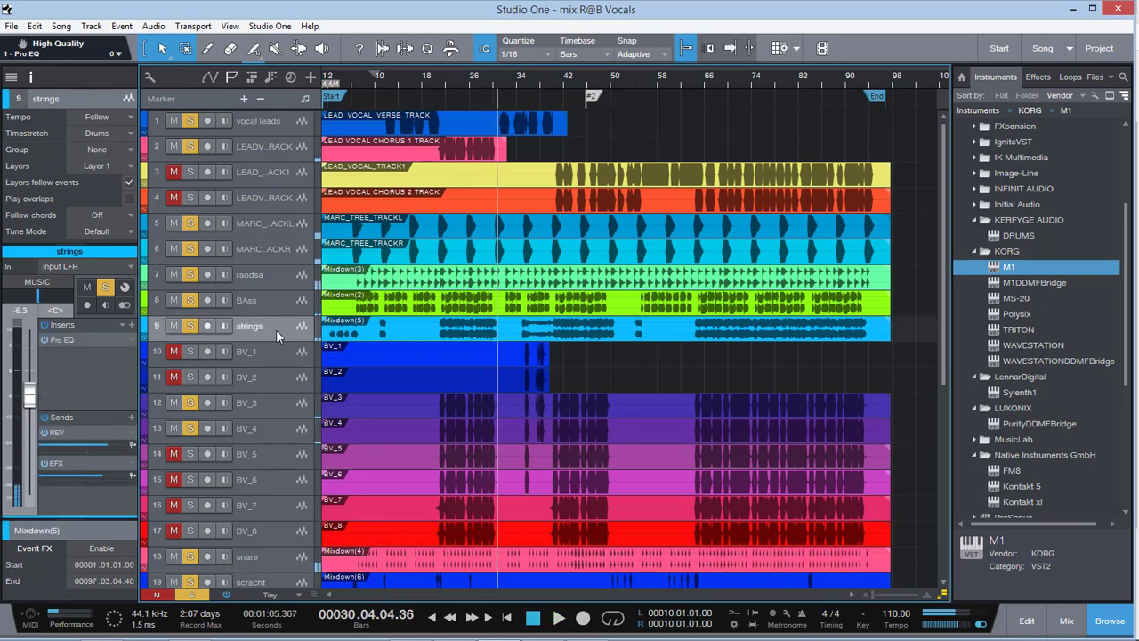
click(176, 121)
click(174, 146)
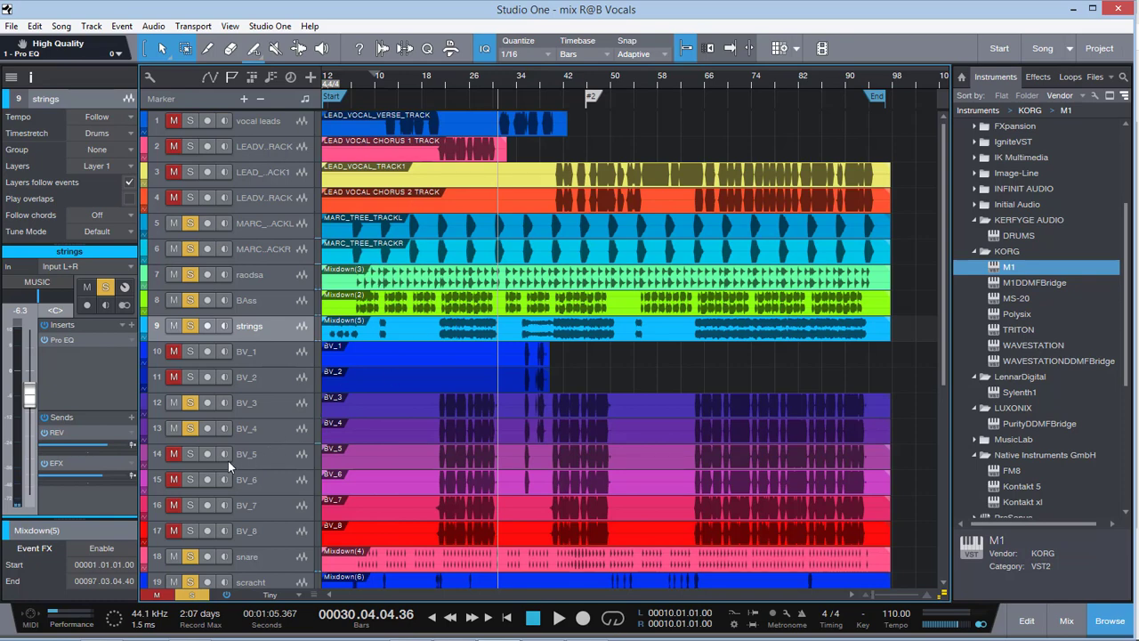
Unmute BV_5 and BV_6 and compare the panning of backing vocal tracks BV_3 through BV_6
click(270, 455)
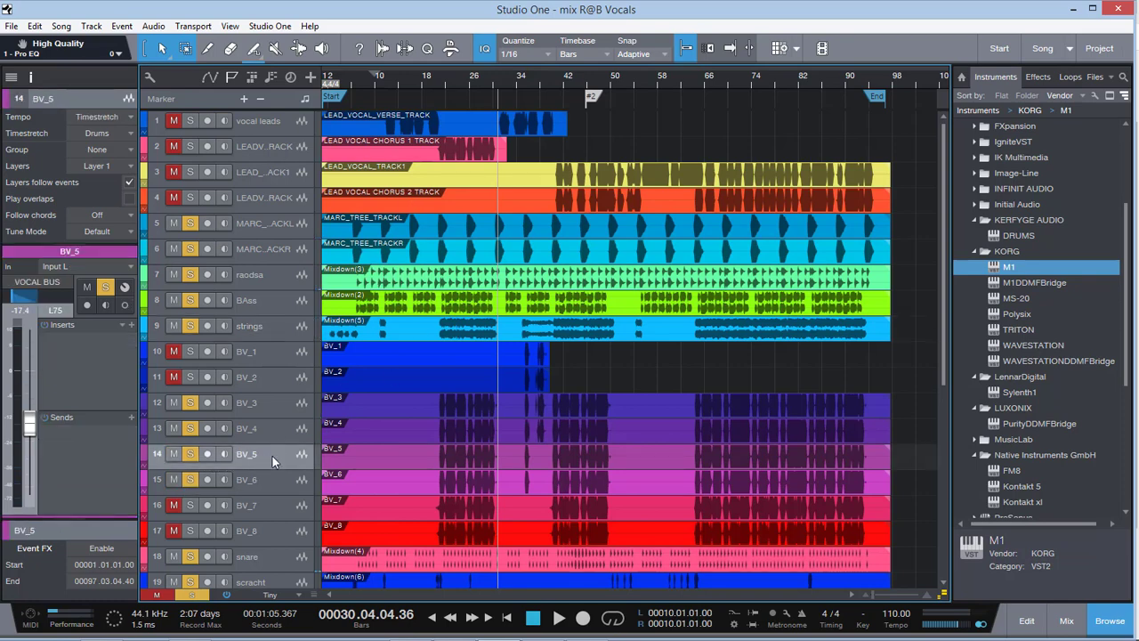
click(281, 480)
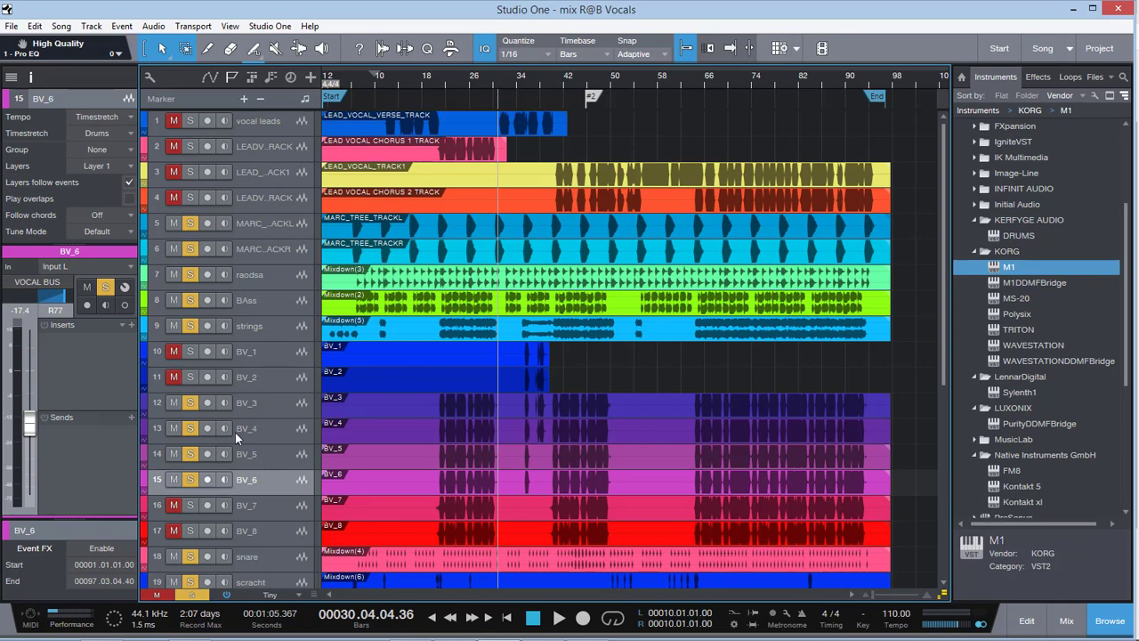
click(278, 457)
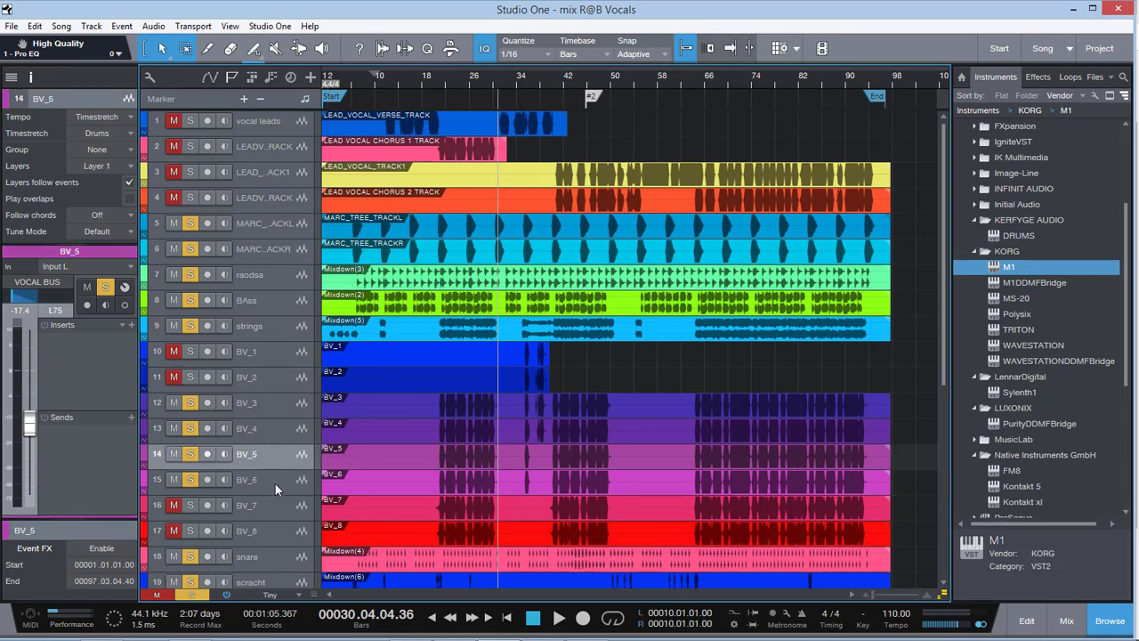
click(276, 484)
click(277, 405)
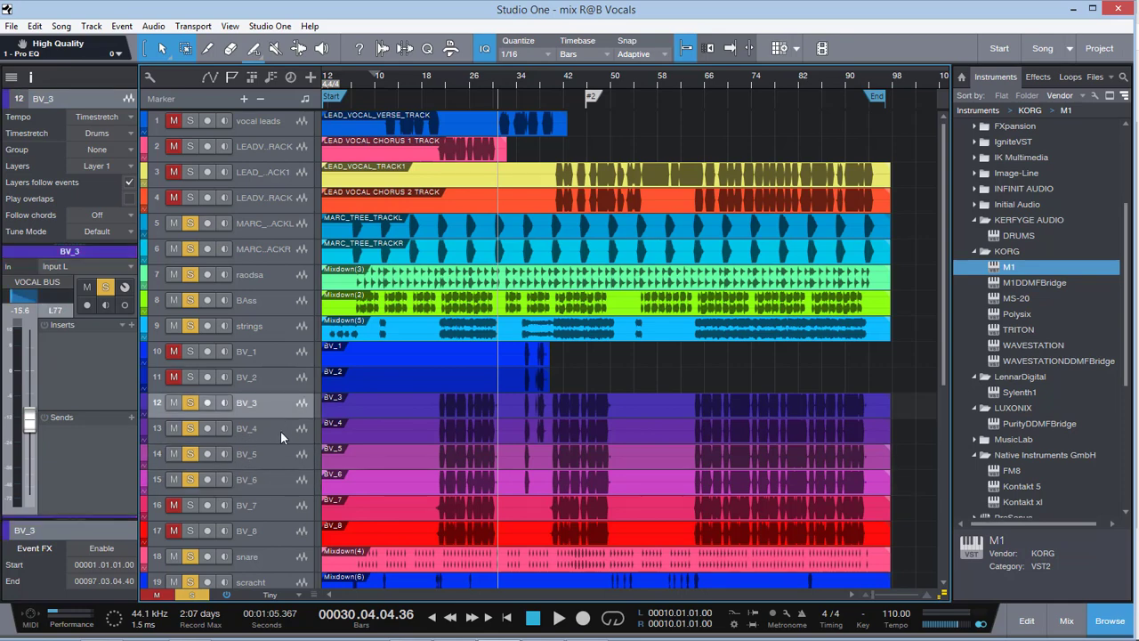
click(282, 434)
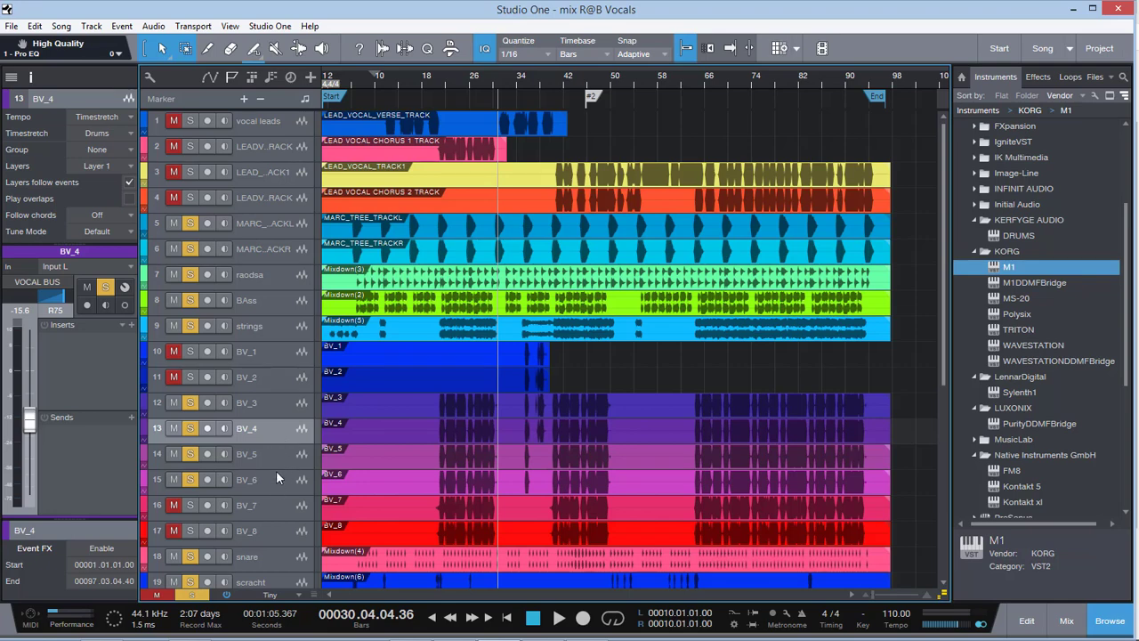
click(278, 457)
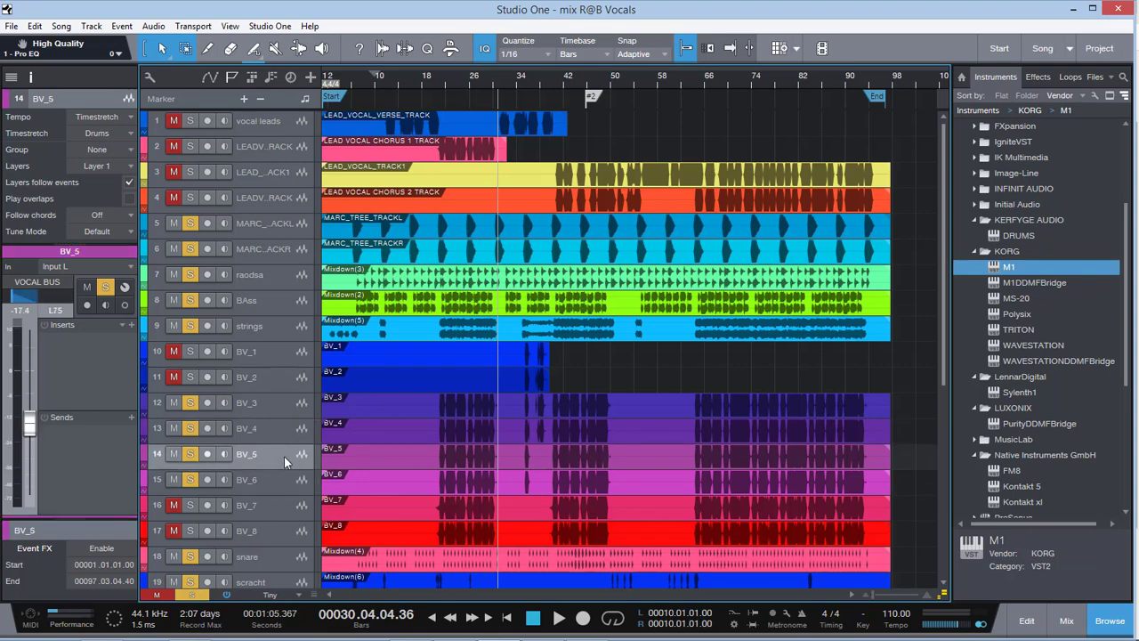
Unmute the first two lead vocal tracks and play the song from bar 18
click(421, 75)
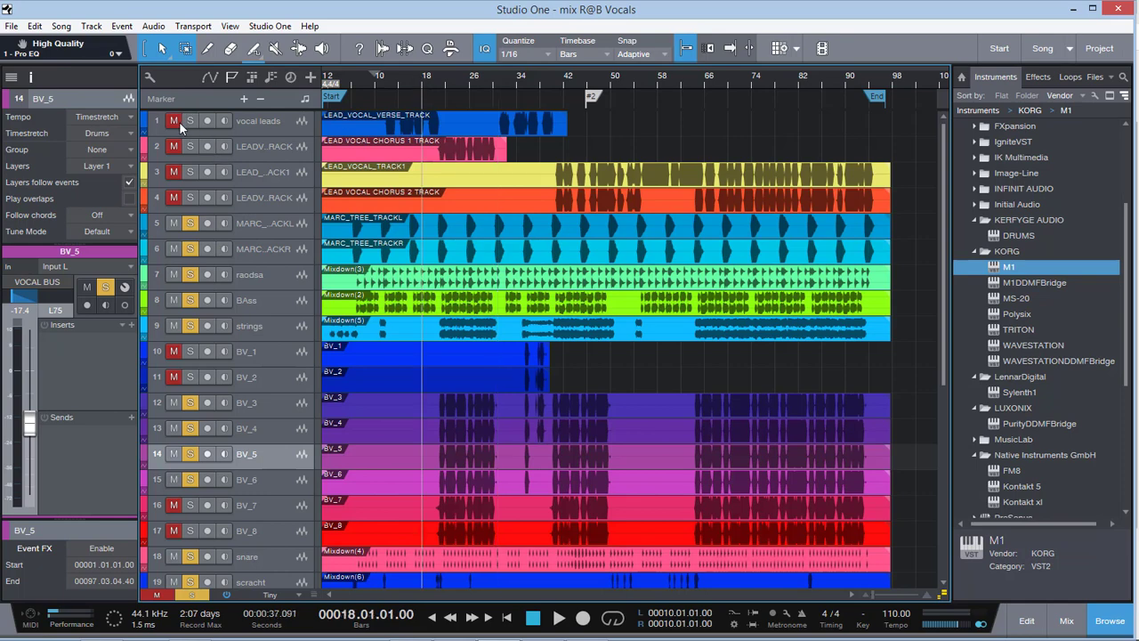
click(173, 146)
key(space)
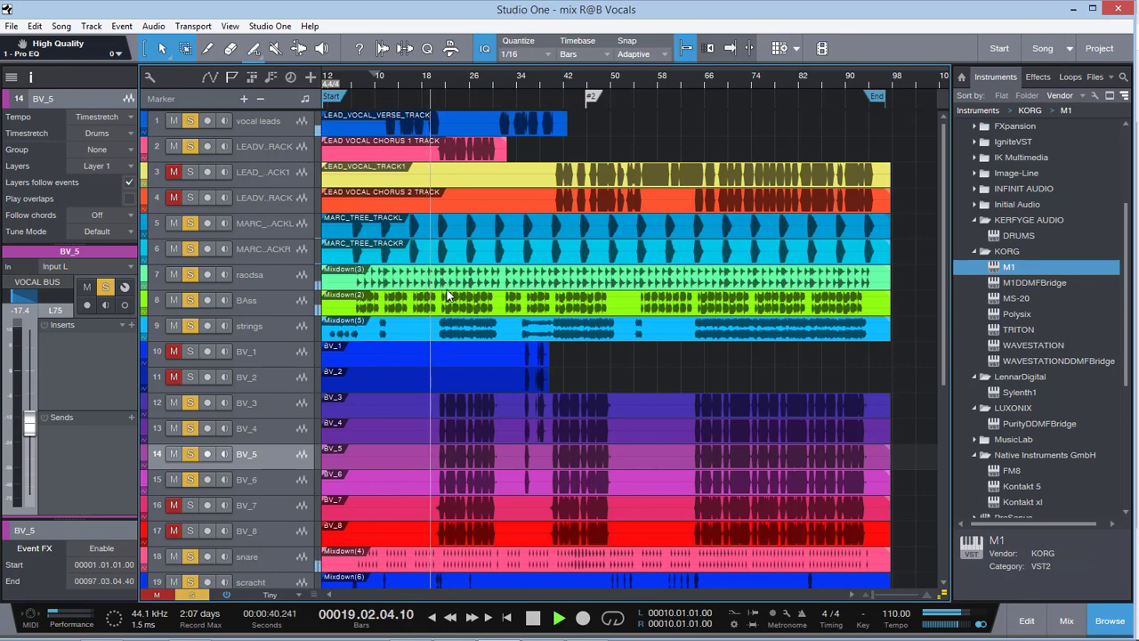
Select BV_5 and BV_6 together and lower their shared level to -19.3 dB
click(280, 481)
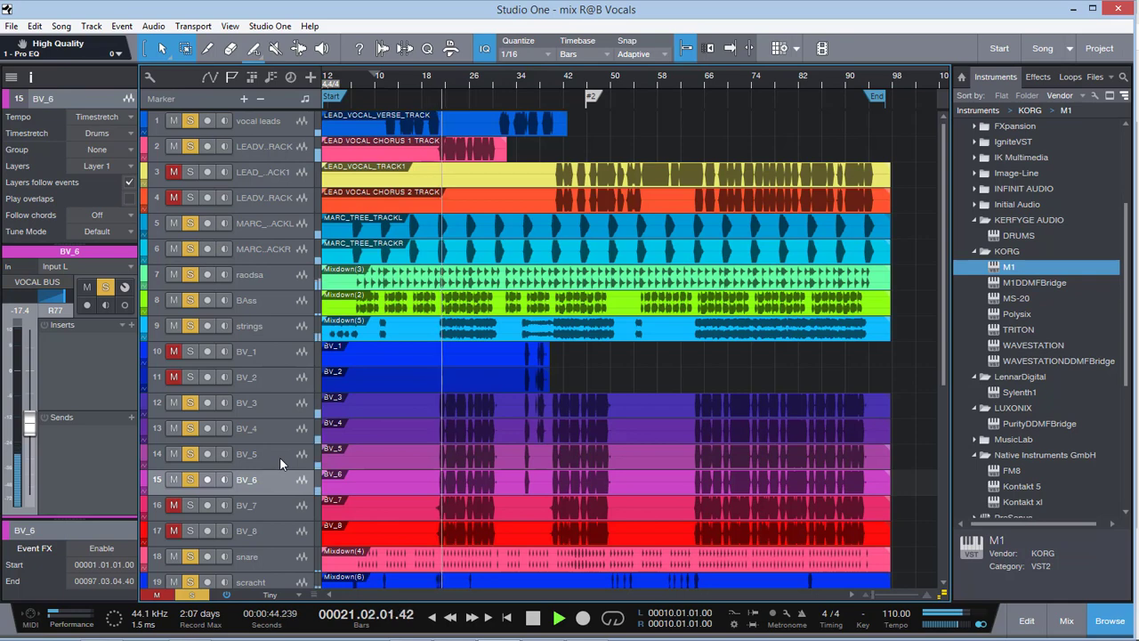
shift+click(279, 456)
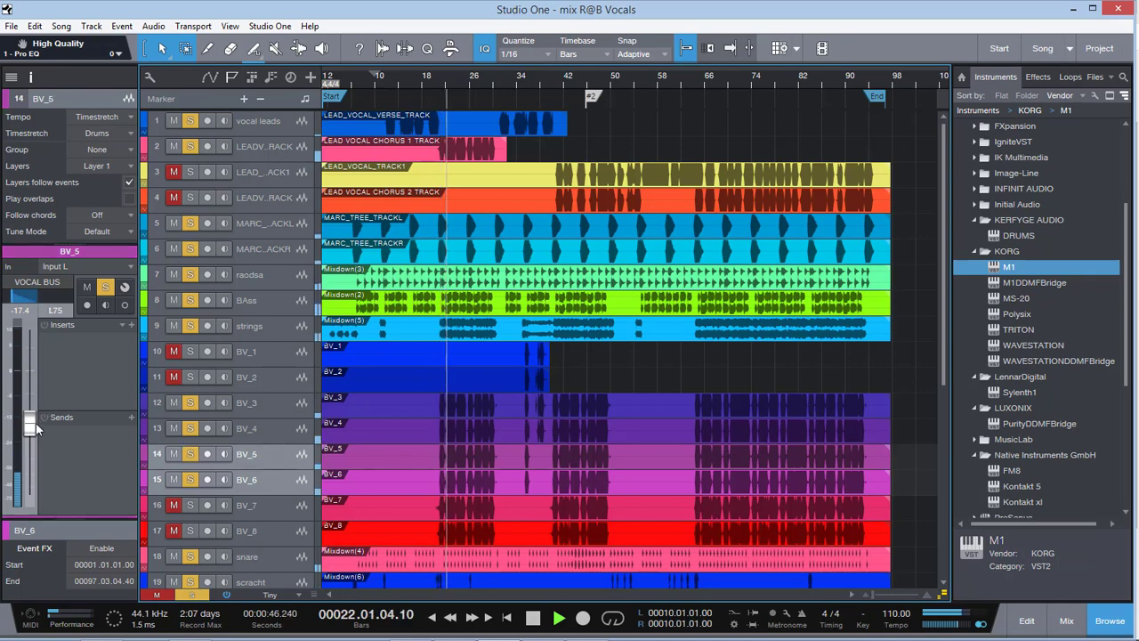
drag(29, 428, 32, 432)
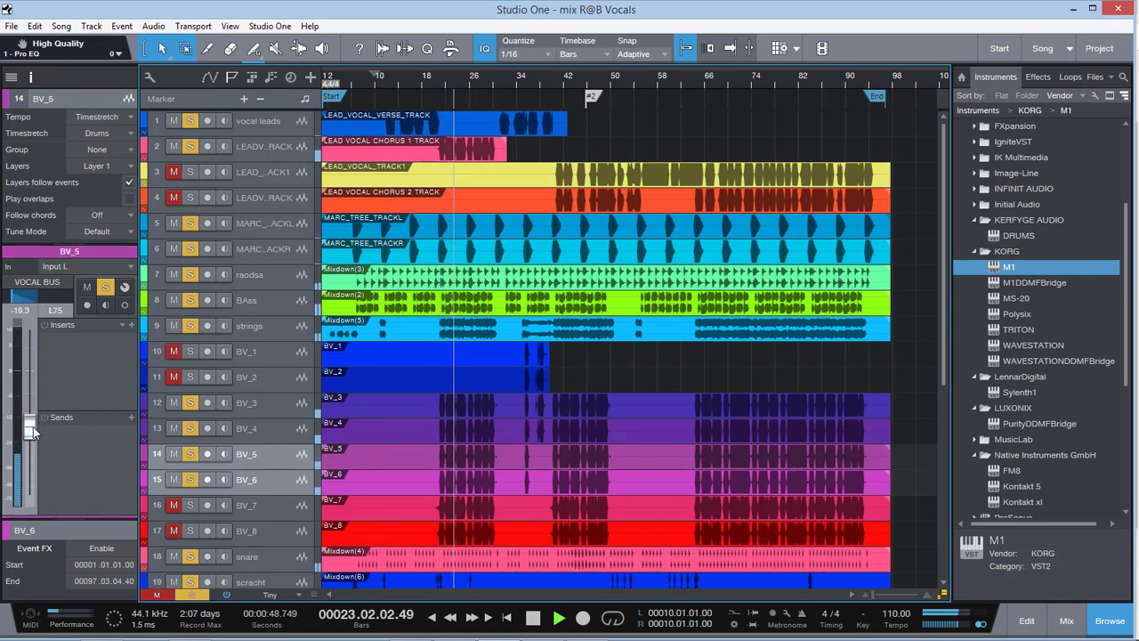
Toggle the mutes of BV_5 and BV_6, play on from bar 26 with both active, and stop playback
click(173, 454)
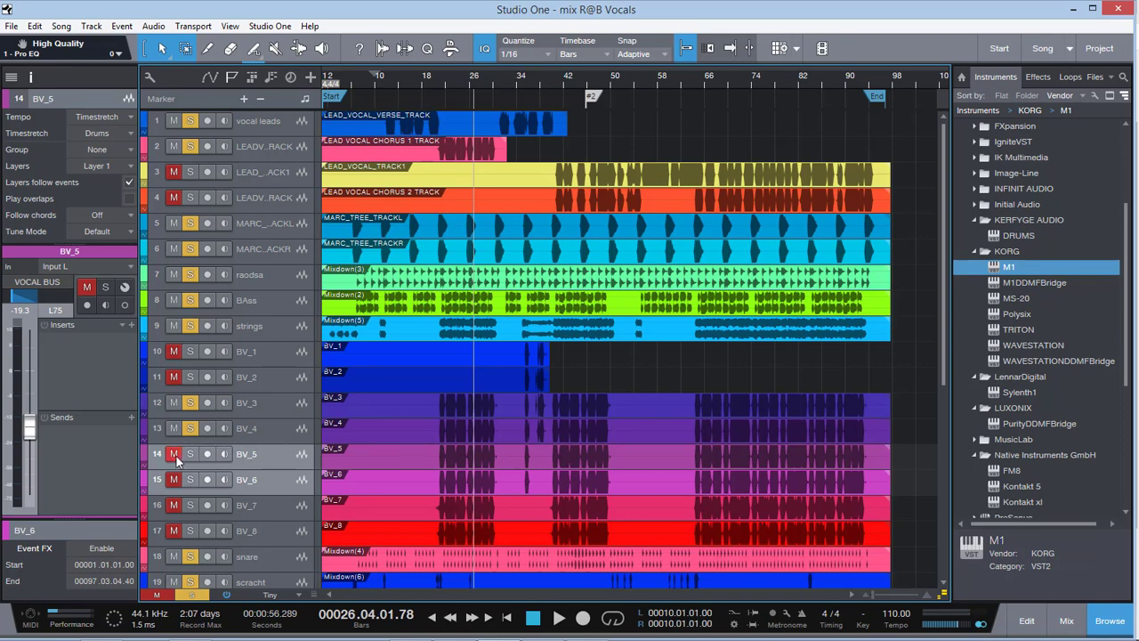
drag(176, 459, 178, 479)
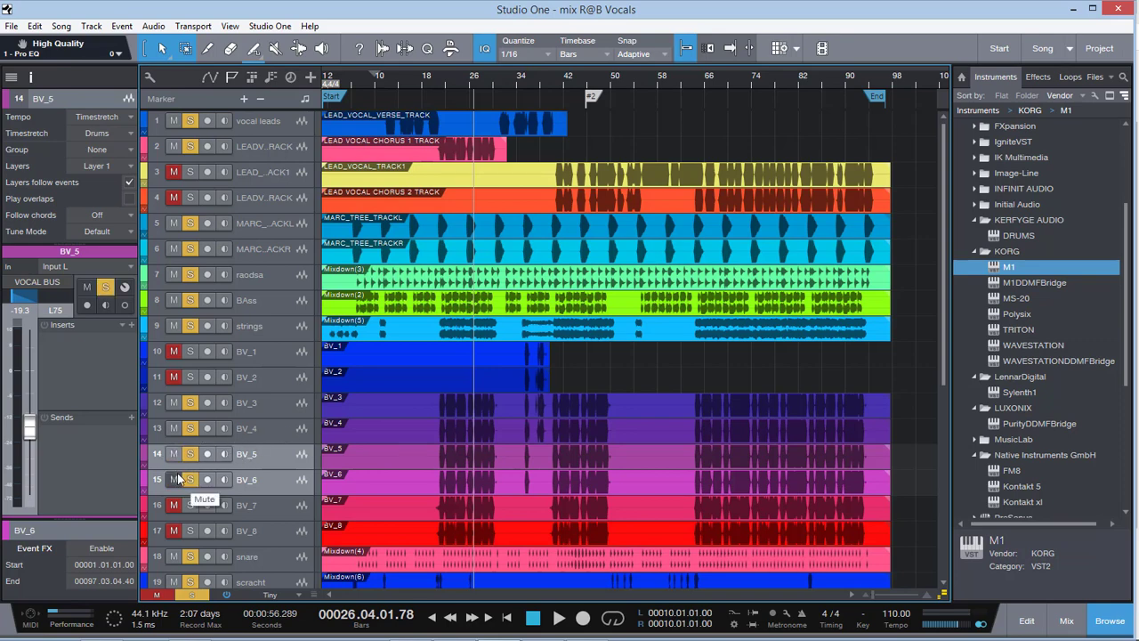
key(space)
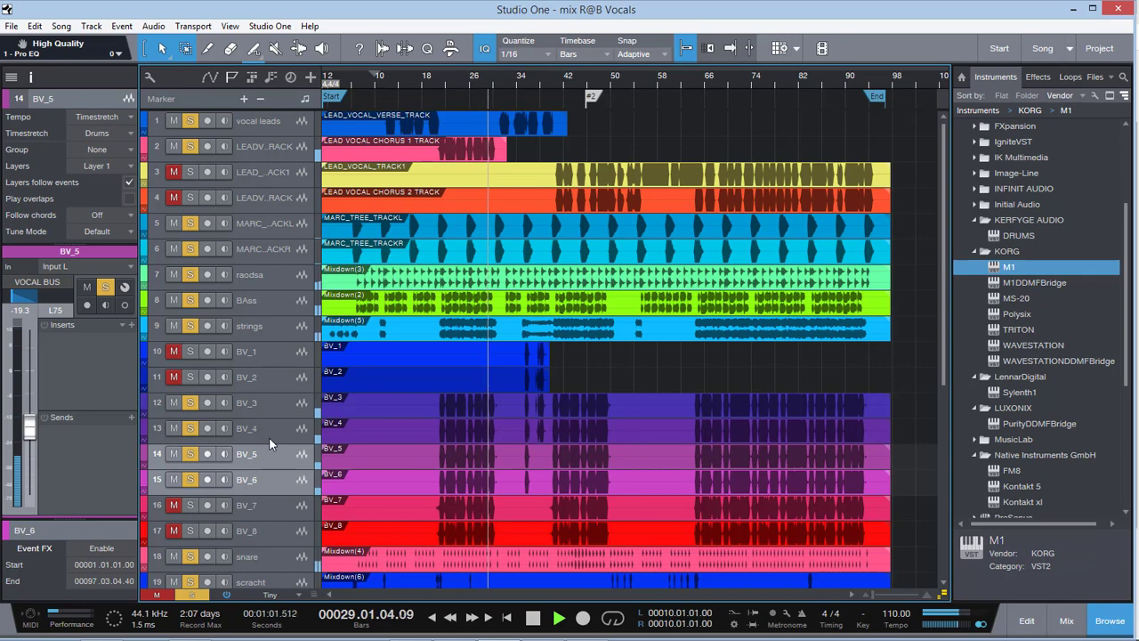
key(space)
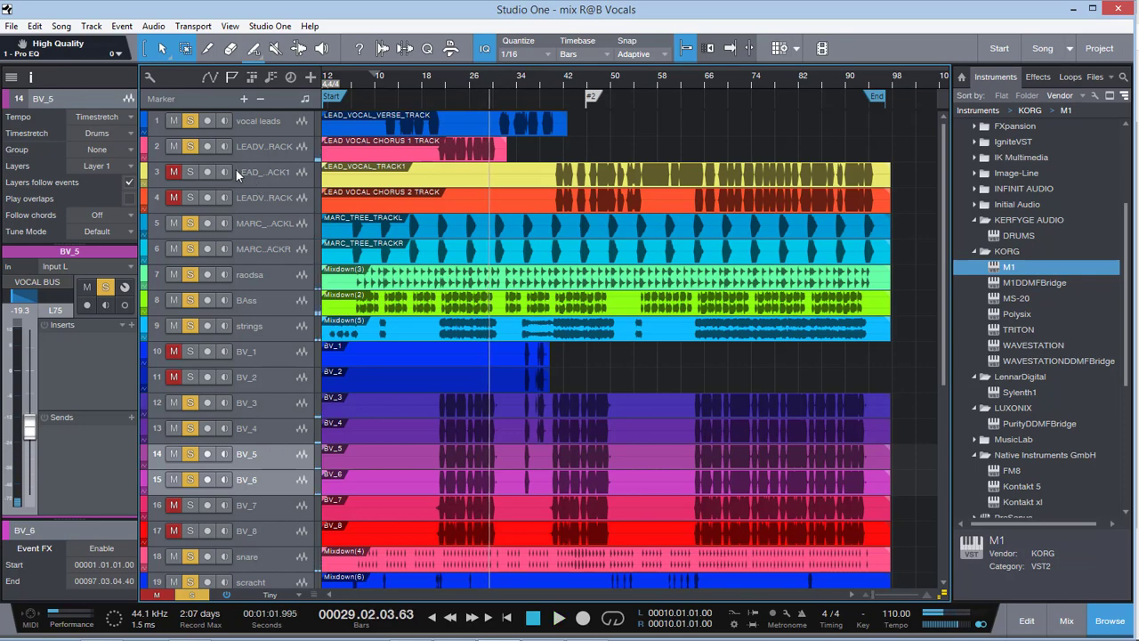
Mute the first two lead vocals along with BV_5 and BV_6, and play from bar 24
click(174, 122)
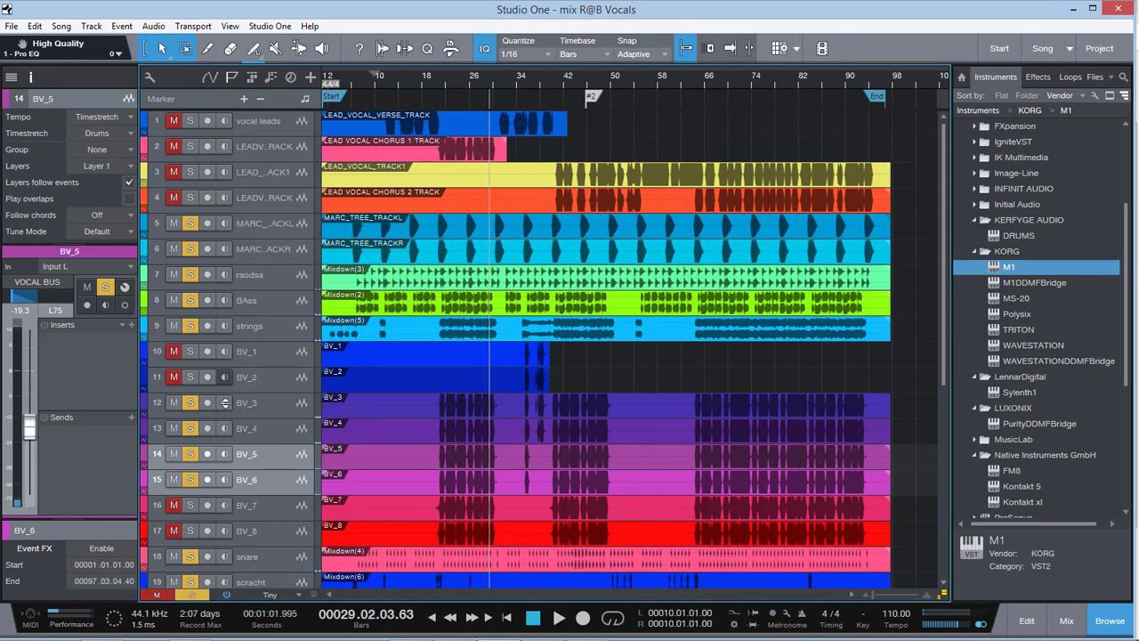
click(174, 455)
click(455, 80)
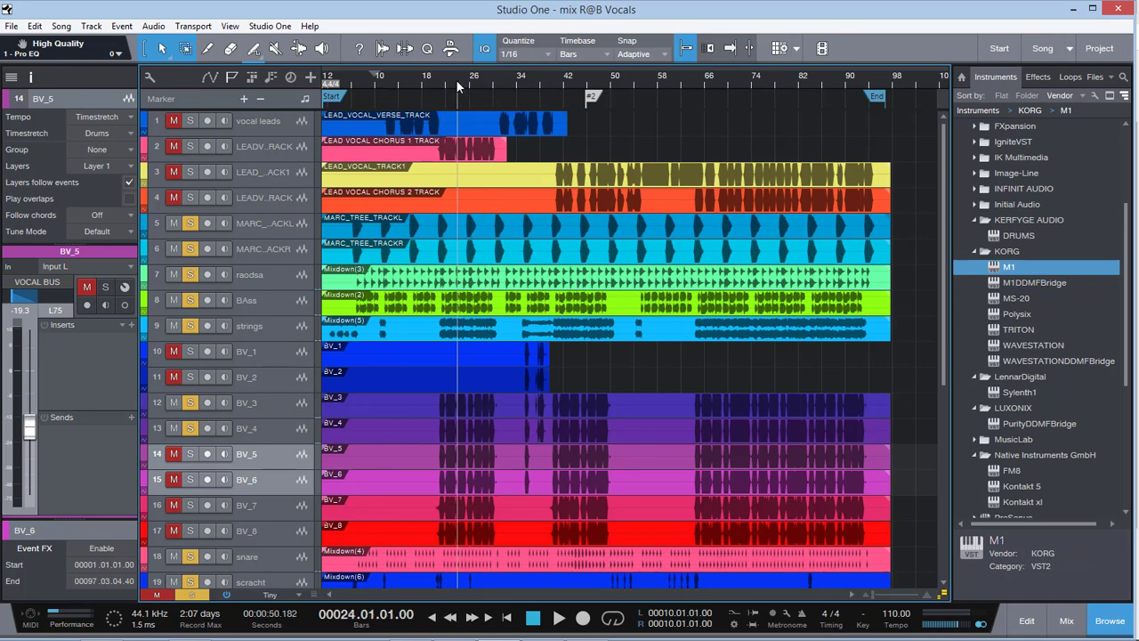
key(space)
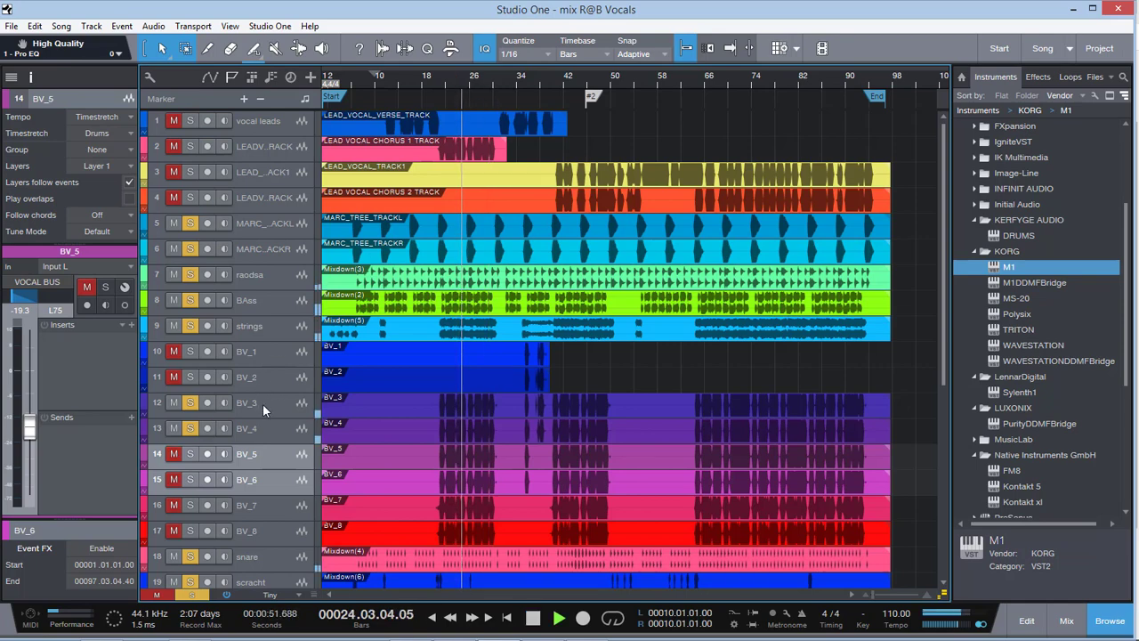
Unmute BV_5 and BV_6, mute BV_3 and BV_4, listen with BV_5 selected, and stop playback
click(263, 403)
click(173, 455)
click(173, 480)
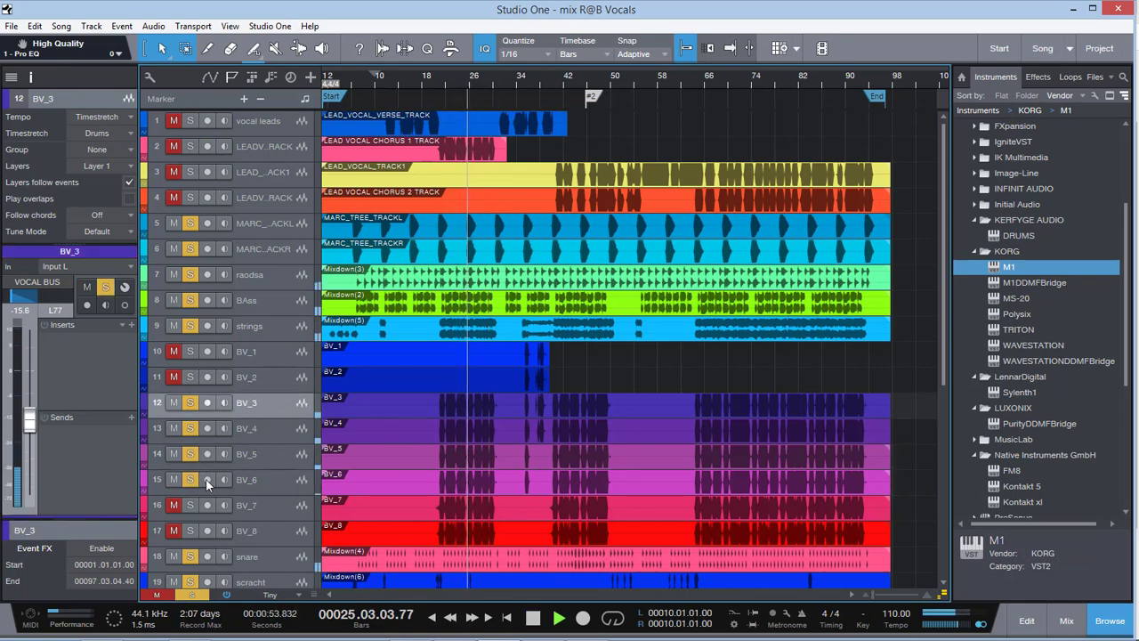
click(174, 428)
click(174, 405)
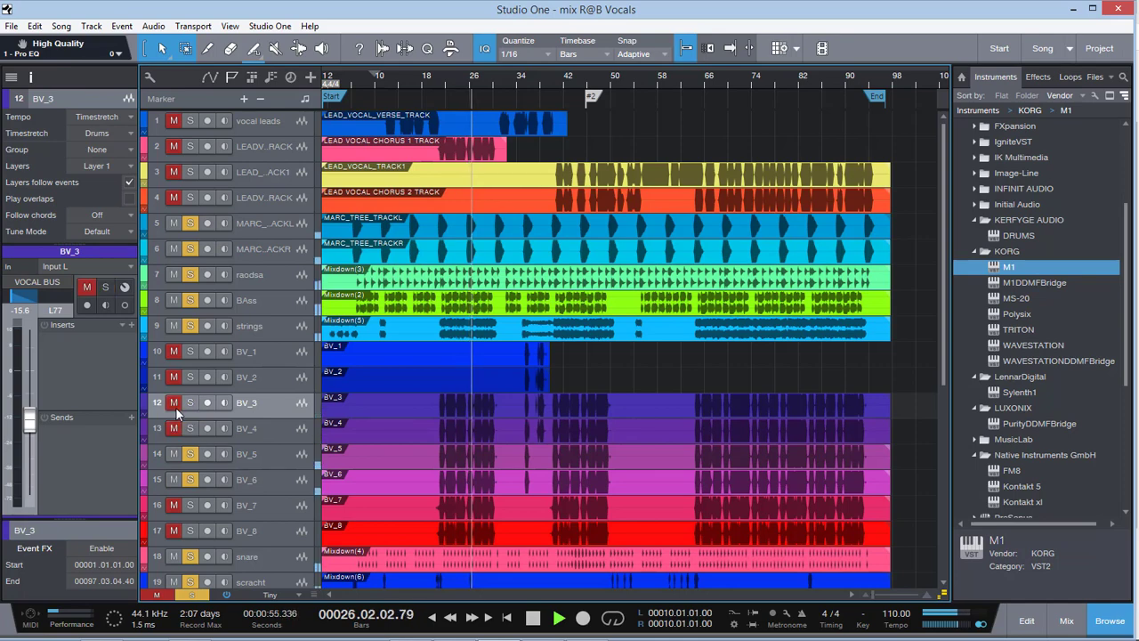
click(259, 458)
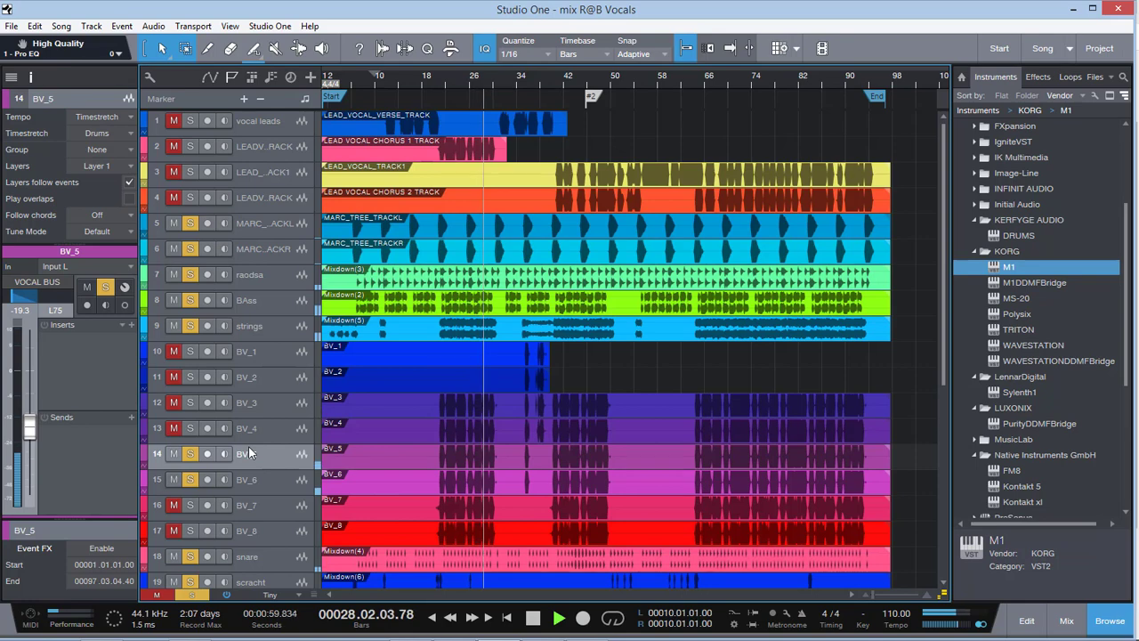
key(space)
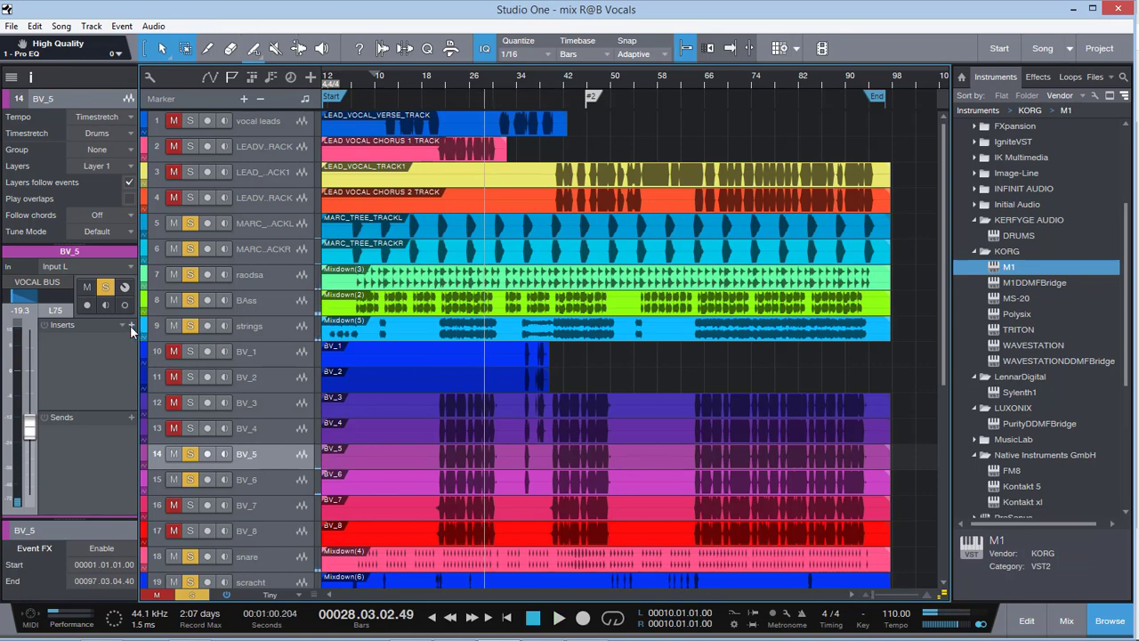
click(130, 325)
text(PRO)
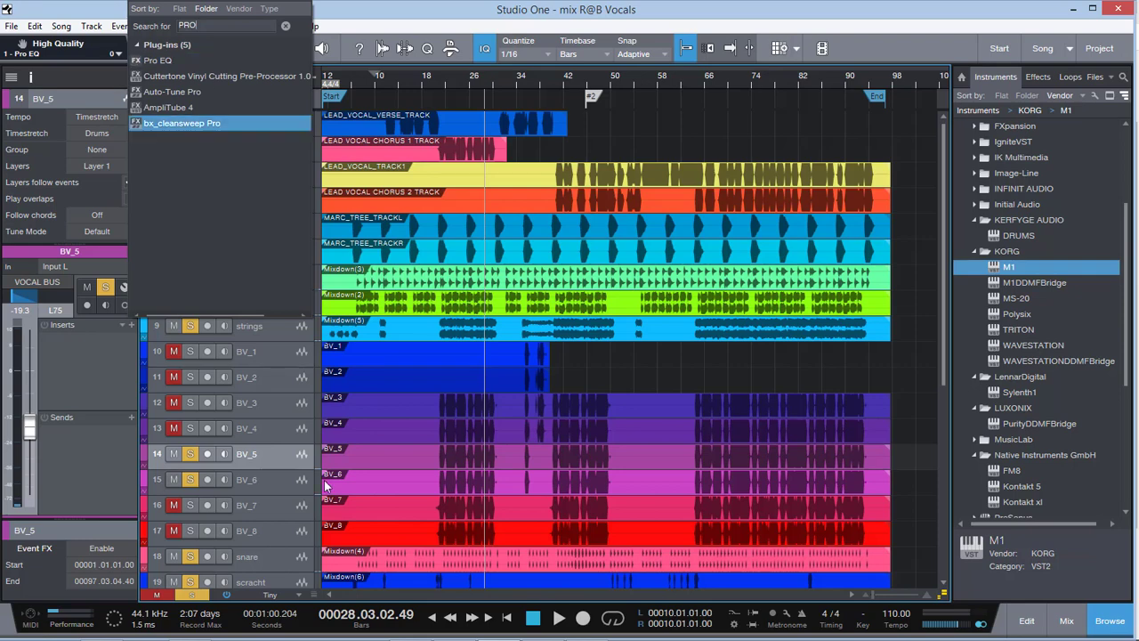
click(275, 459)
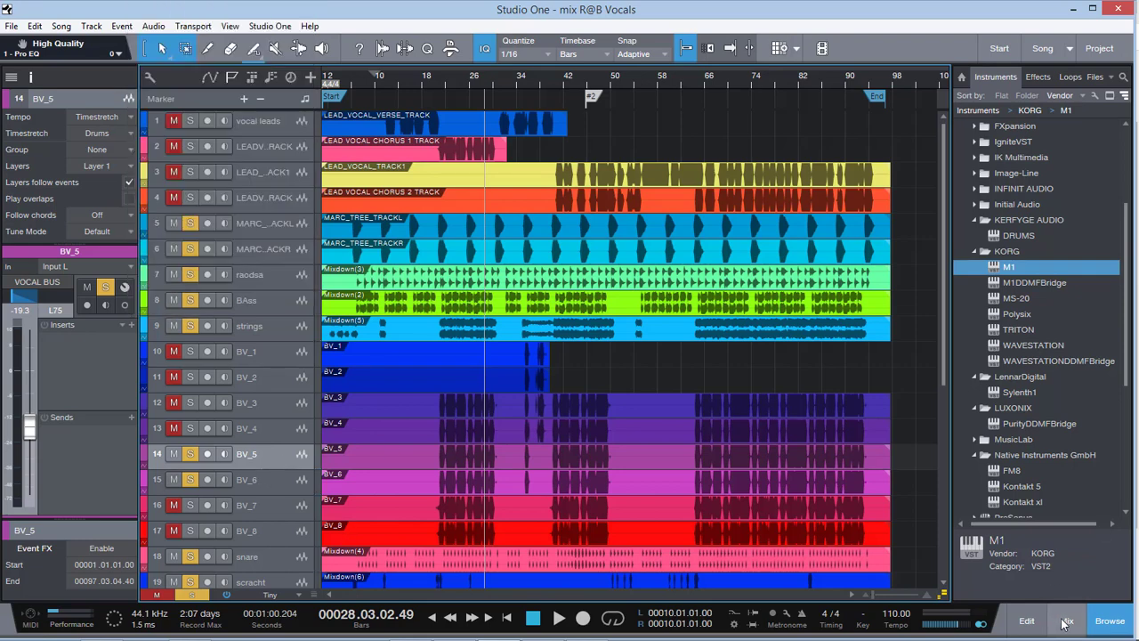
Show the console and insert a Pro EQ on the VOCAL BUS channel
key(F3)
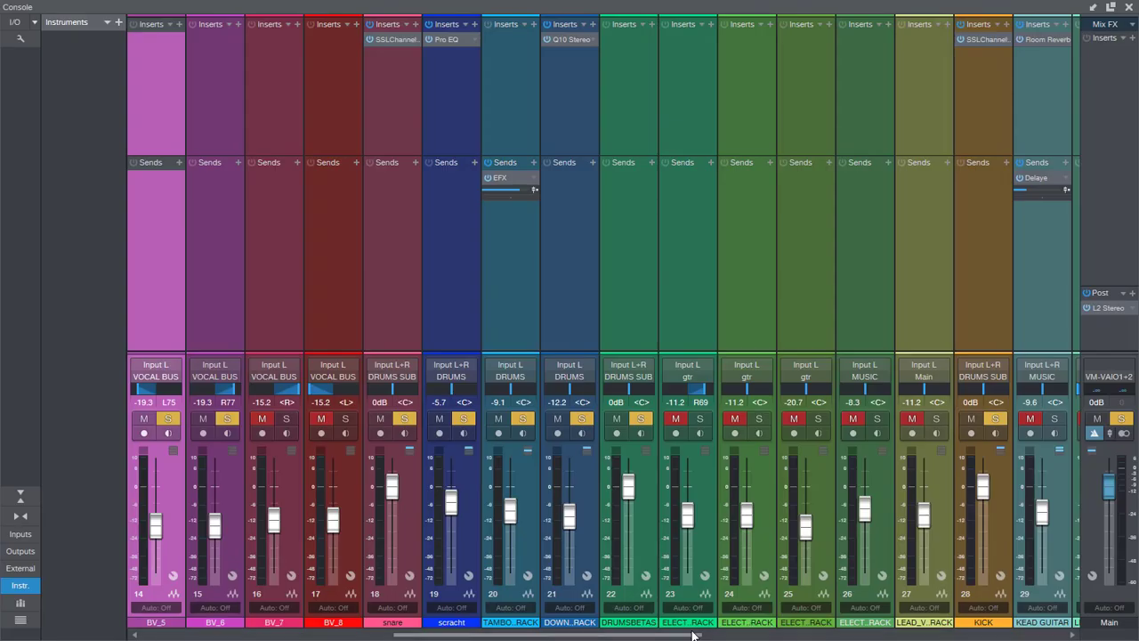
drag(694, 634, 1058, 634)
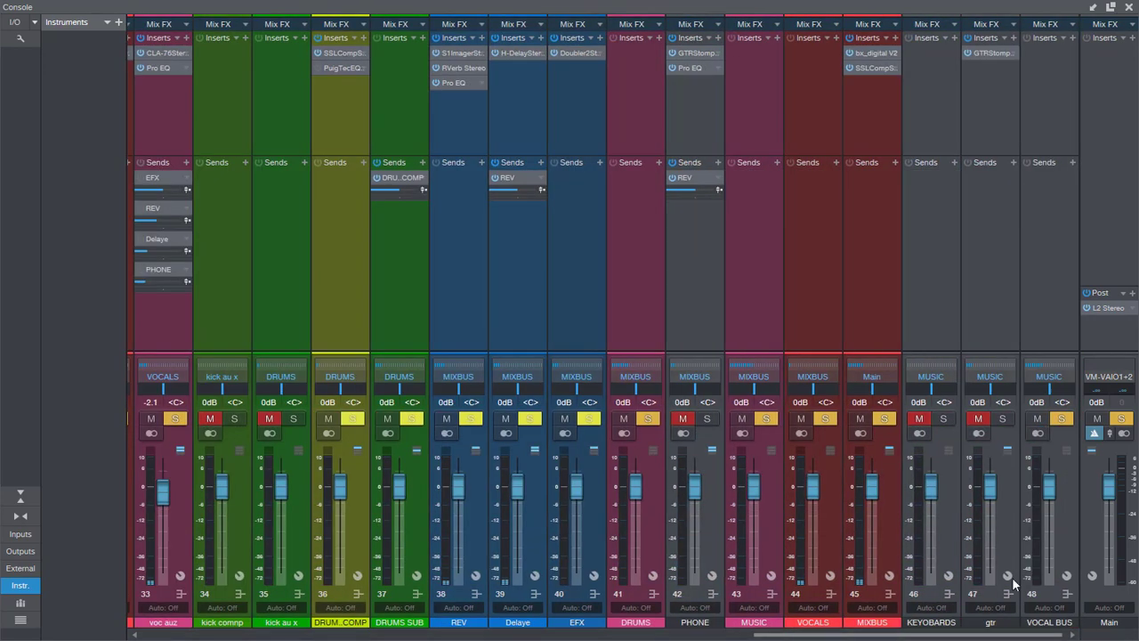
click(1073, 37)
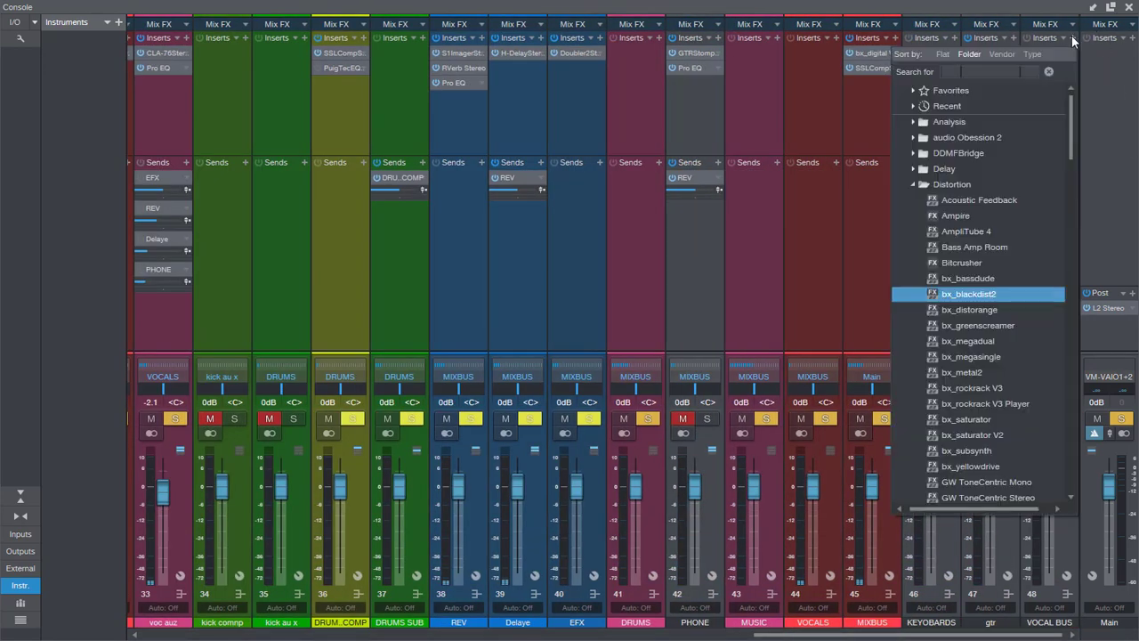
text(PRO)
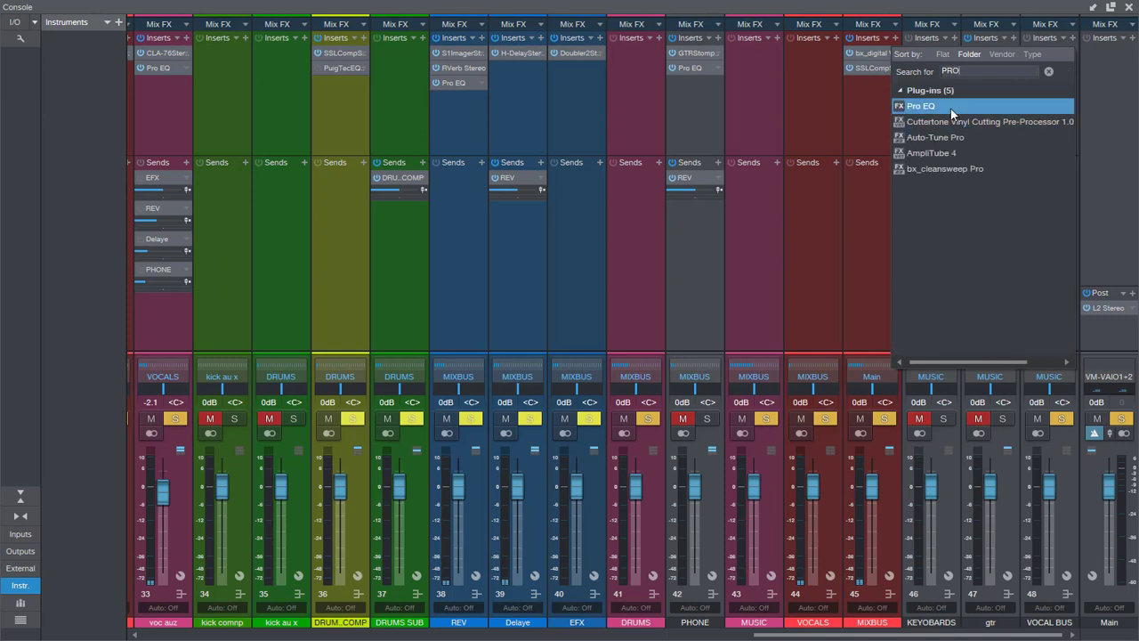
click(951, 108)
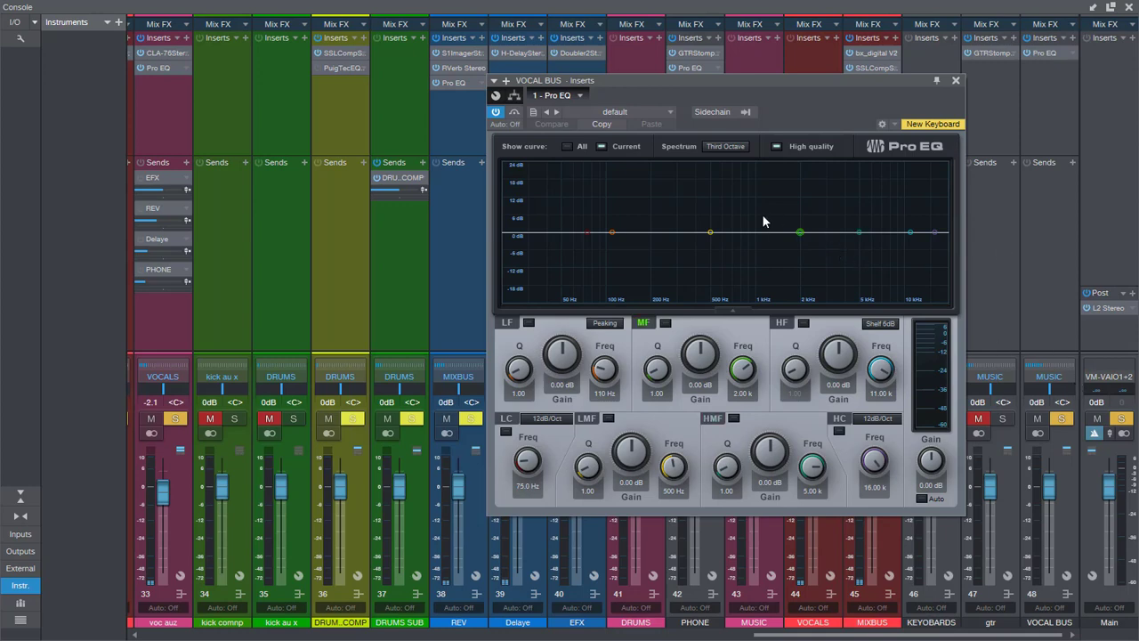
Play the song and enable the VOCAL BUS EQ's low cut with a cutoff of 110 Hz
key(space)
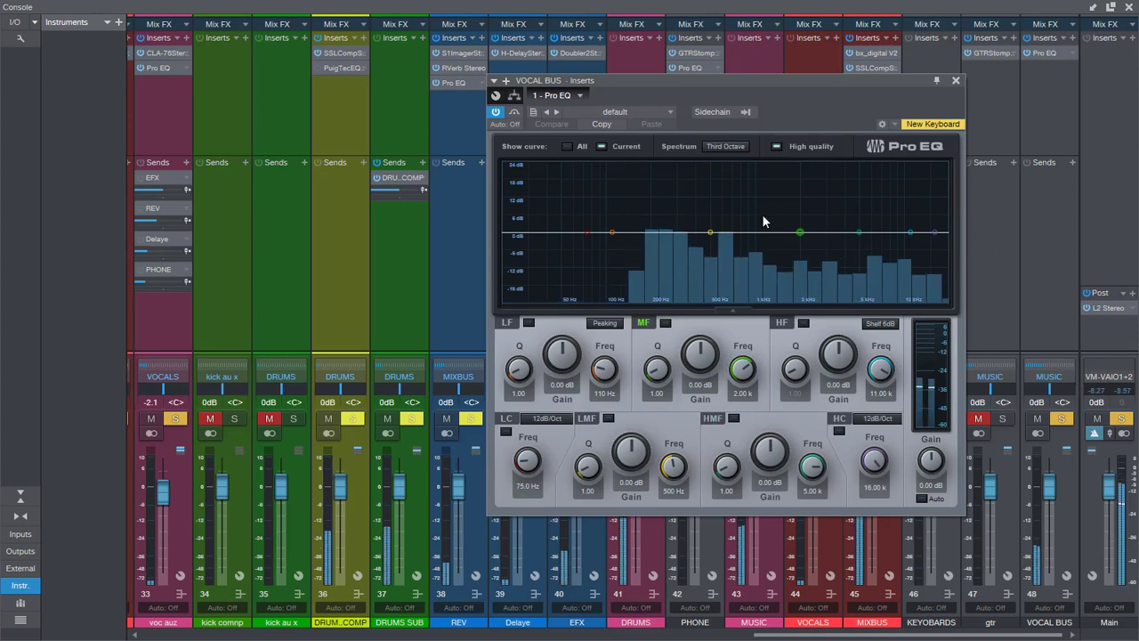
click(506, 431)
scroll(528, 459, up, 5)
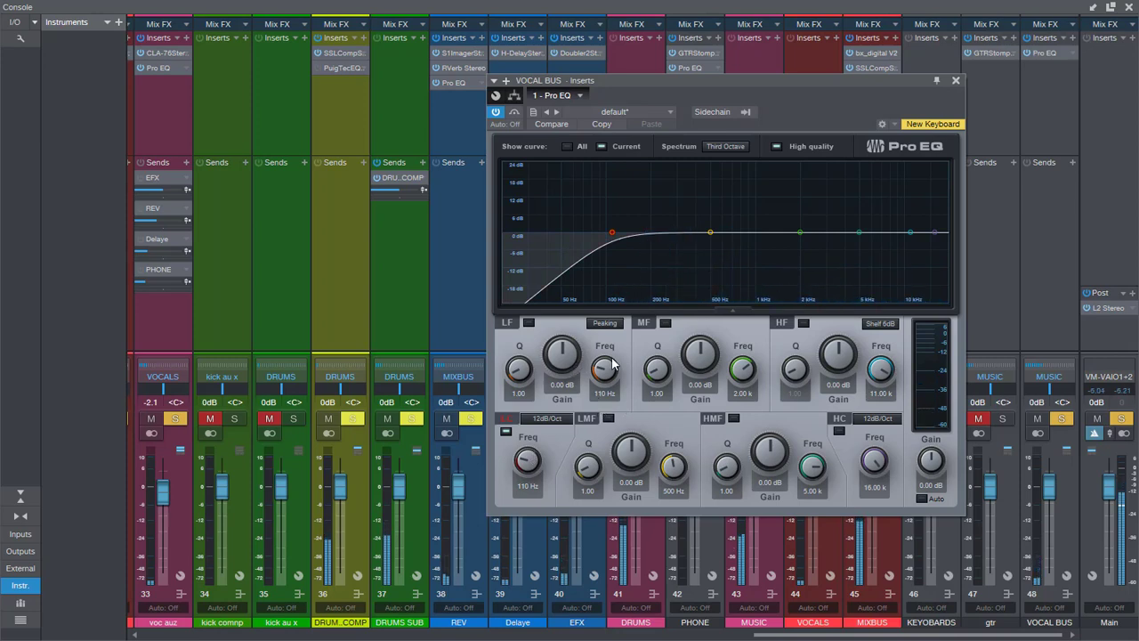
Cut the low-frequency peaking band of the VOCAL BUS EQ by 2.88 dB at 205 Hz
scroll(562, 356, down, 1)
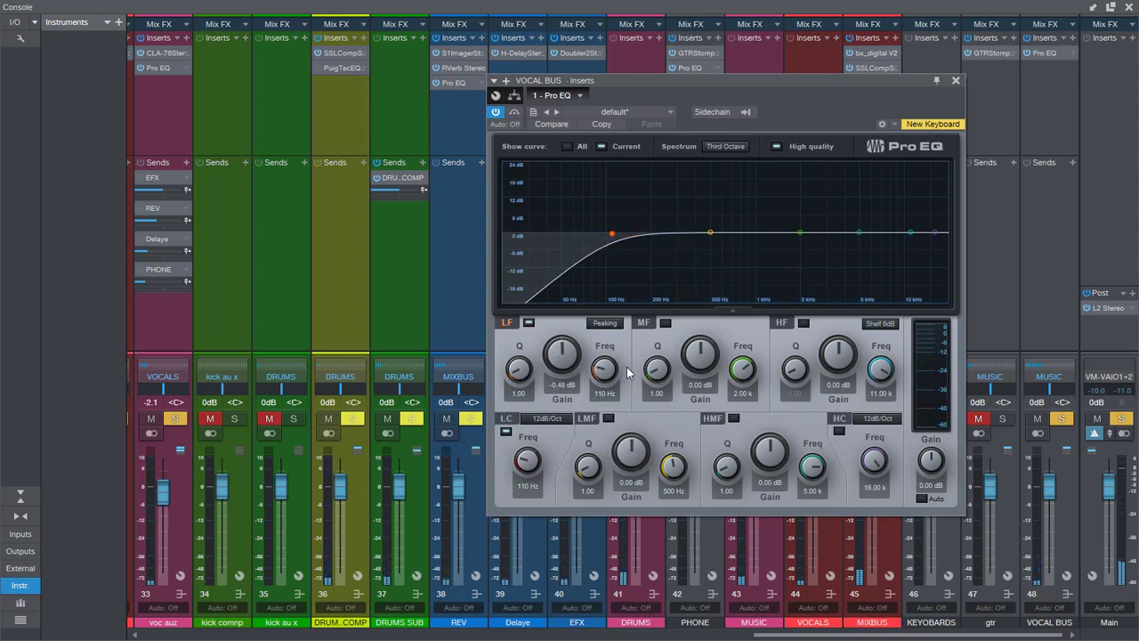
scroll(572, 359, down, 4)
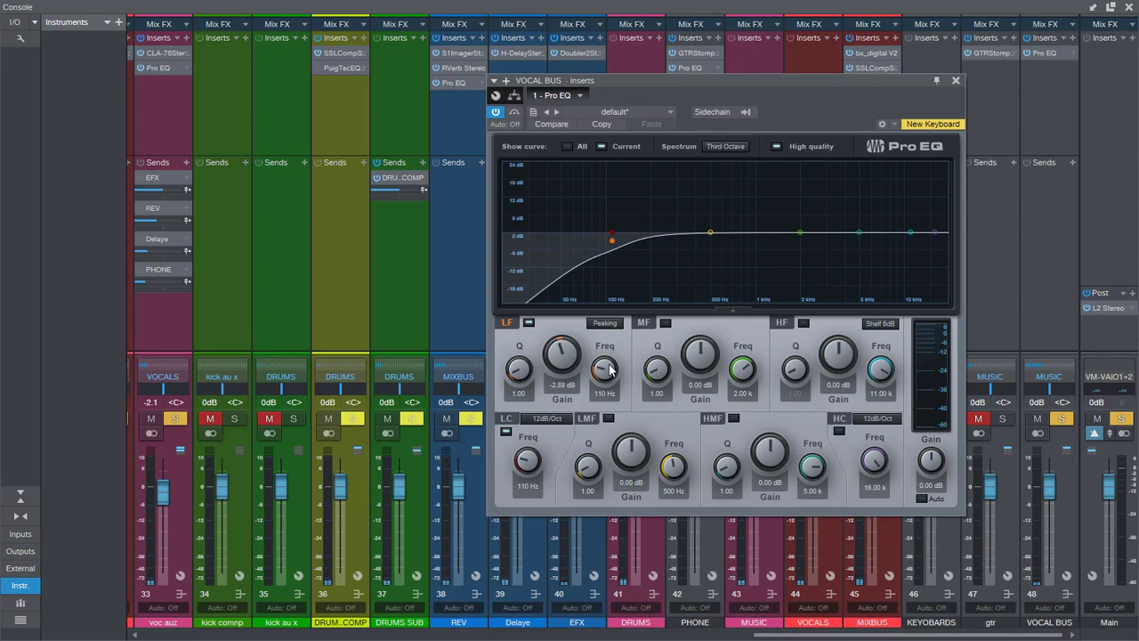
scroll(616, 359, up, 7)
scroll(616, 359, up, 1)
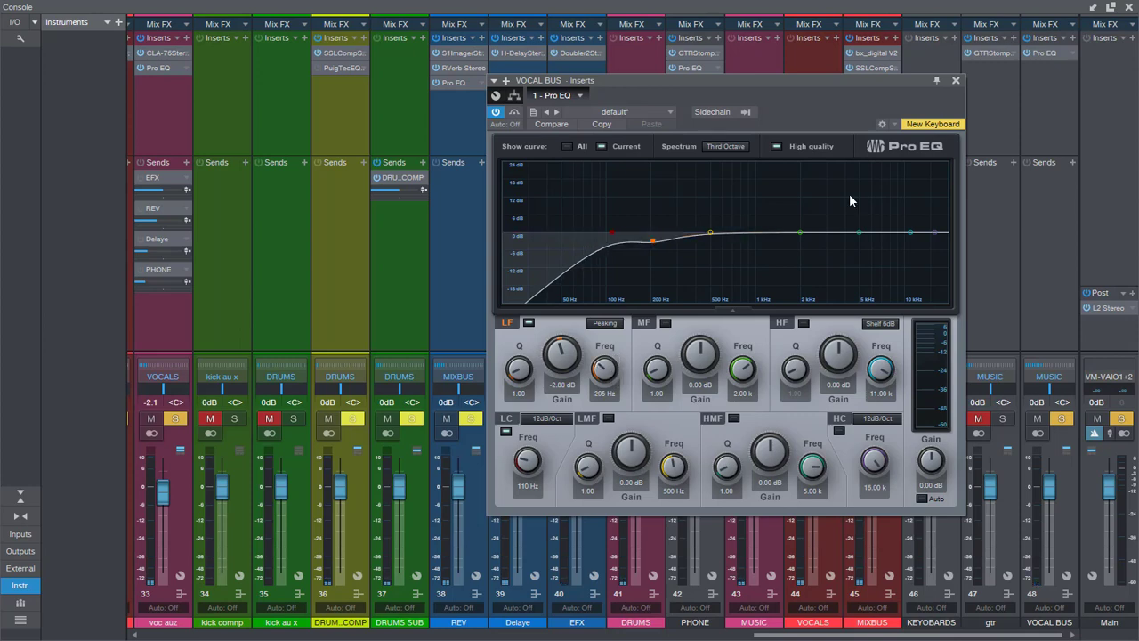
Close the console, unmute BV_7 and BV_8 during chorus playback, then stop and close the plug-in window
click(1129, 8)
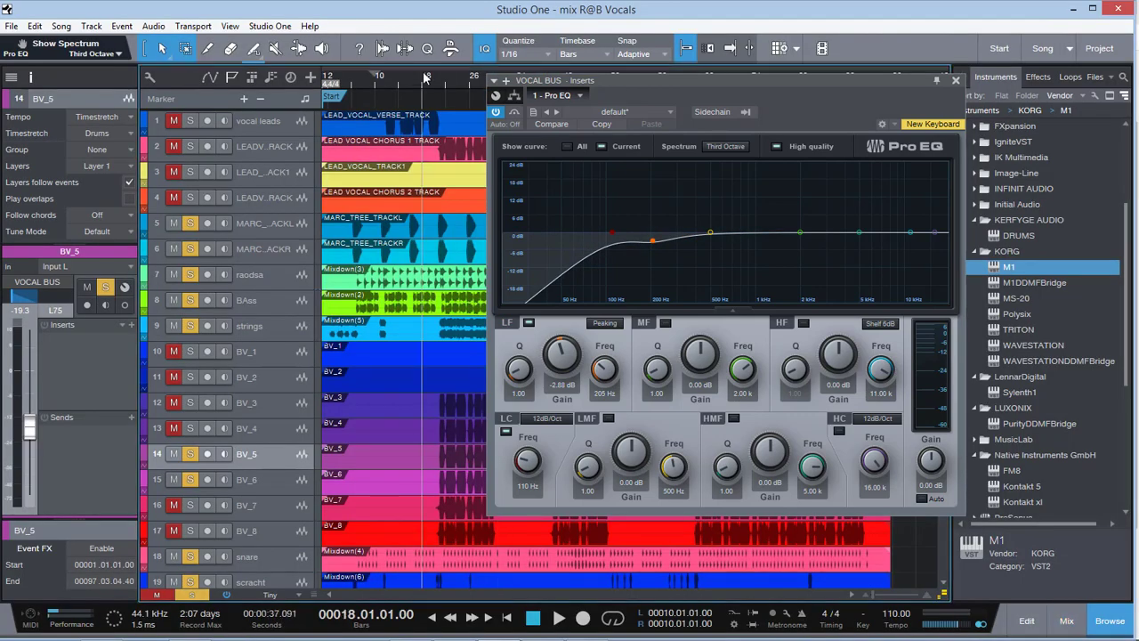
key(space)
click(455, 80)
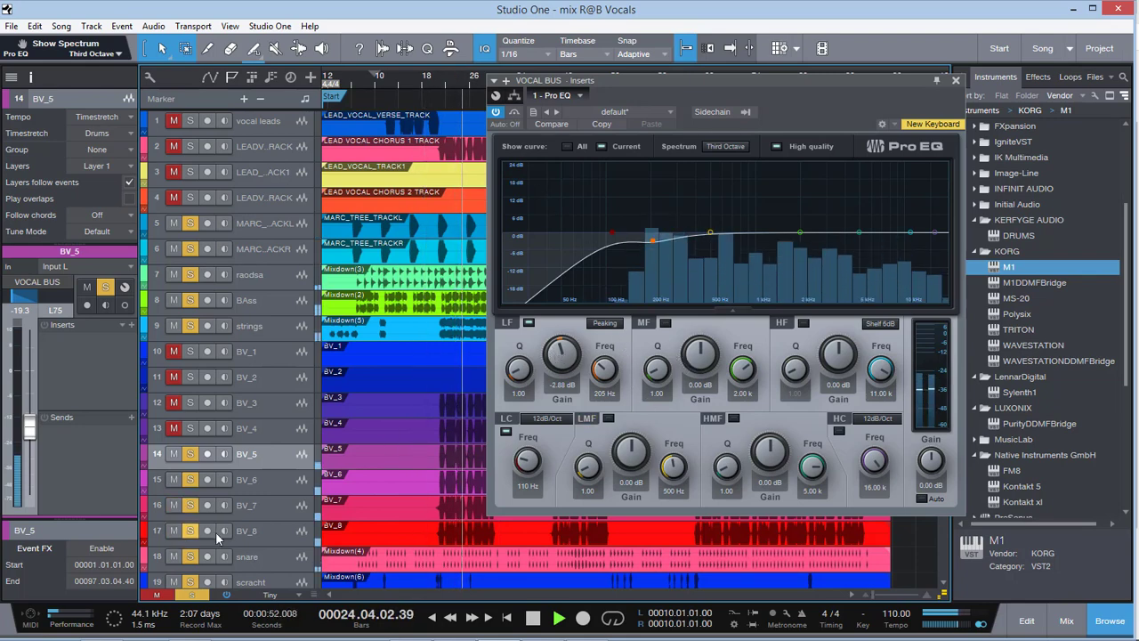
click(262, 529)
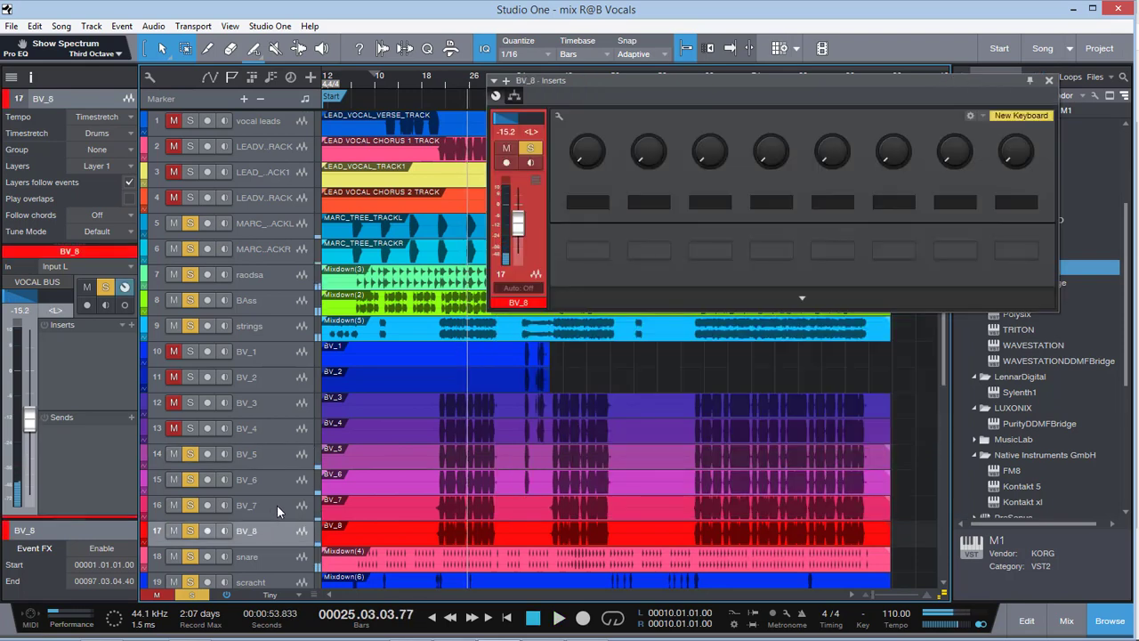
click(1048, 80)
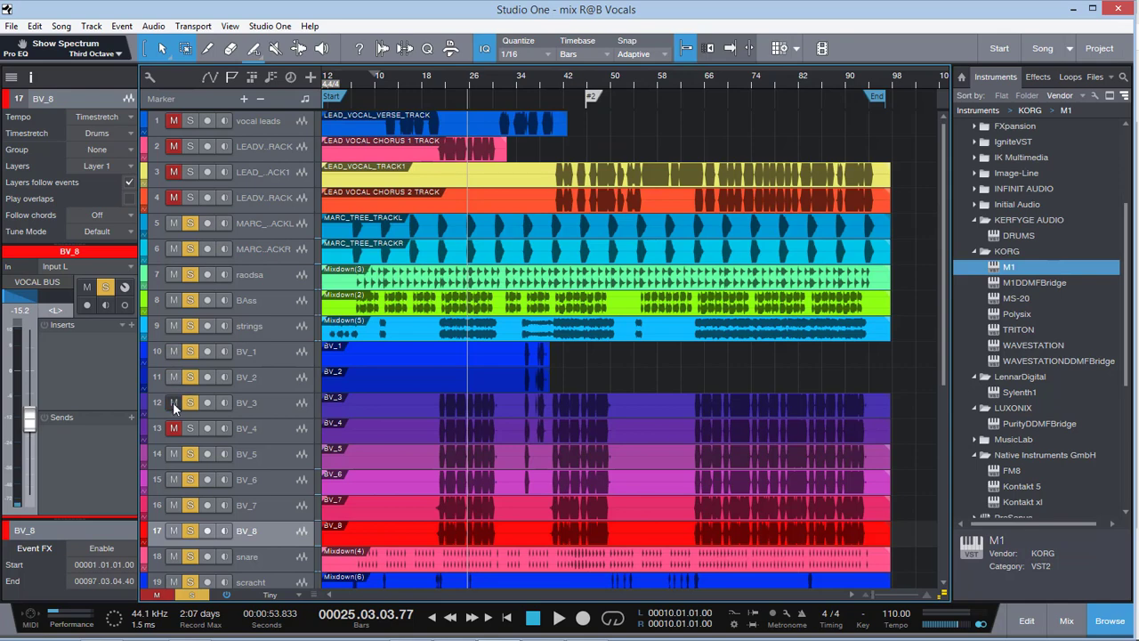
Unmute BV_1 to BV_4 and the first two lead vocal tracks, and play from about bar 19
click(178, 121)
click(170, 153)
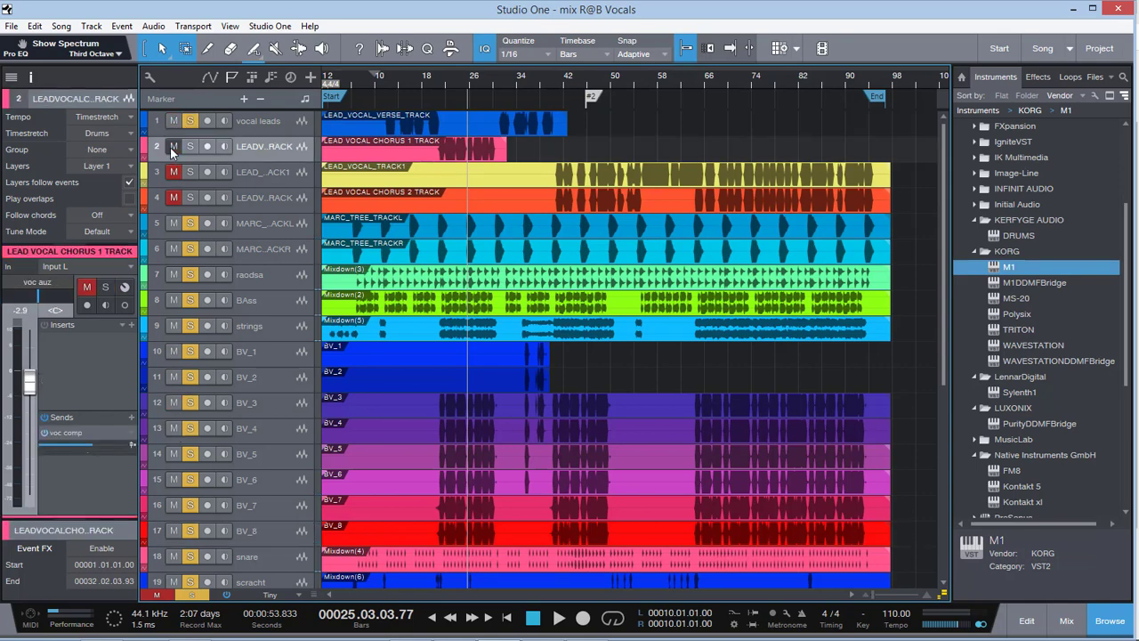
click(173, 146)
click(428, 89)
key(space)
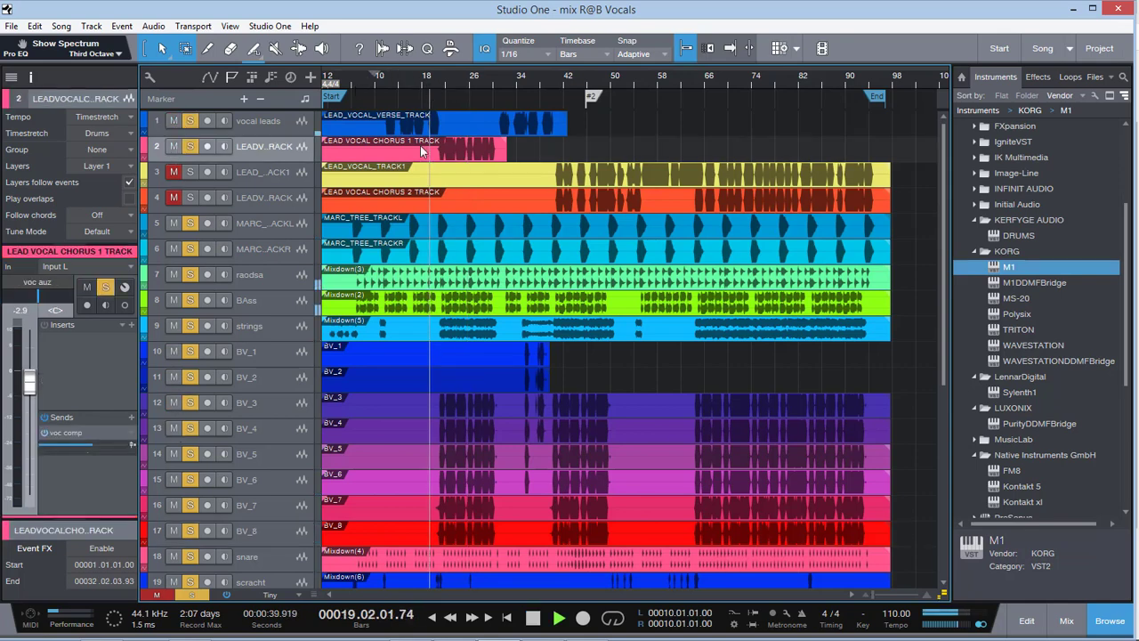
Select BV_8 and toggle its mute during playback to hear the chorus with and without it
scroll(343, 392, down, 1)
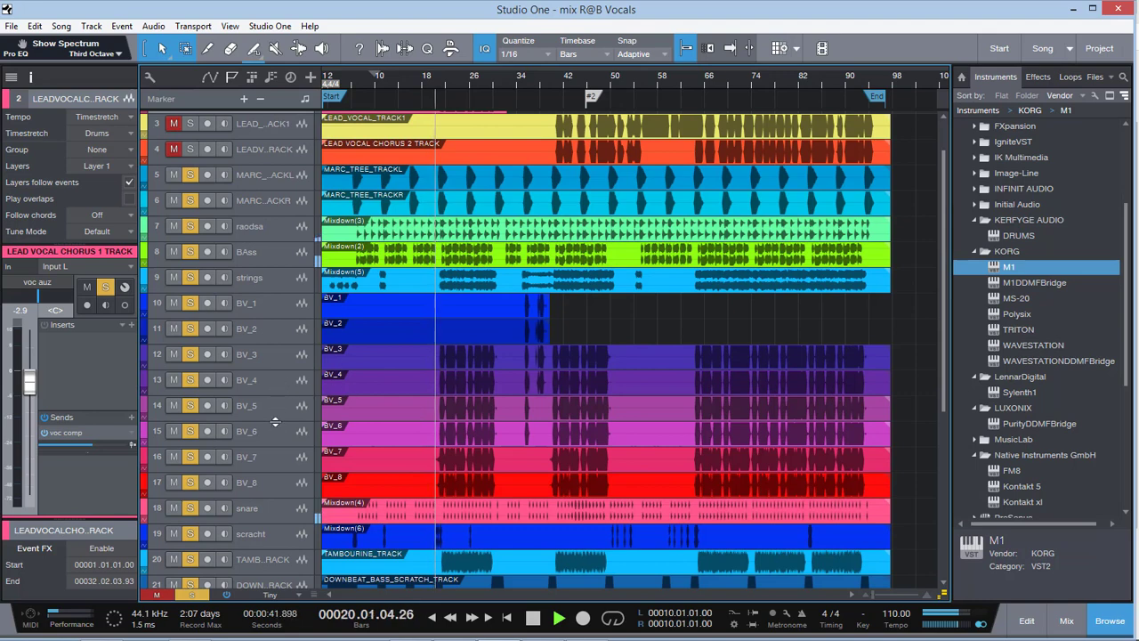
click(279, 455)
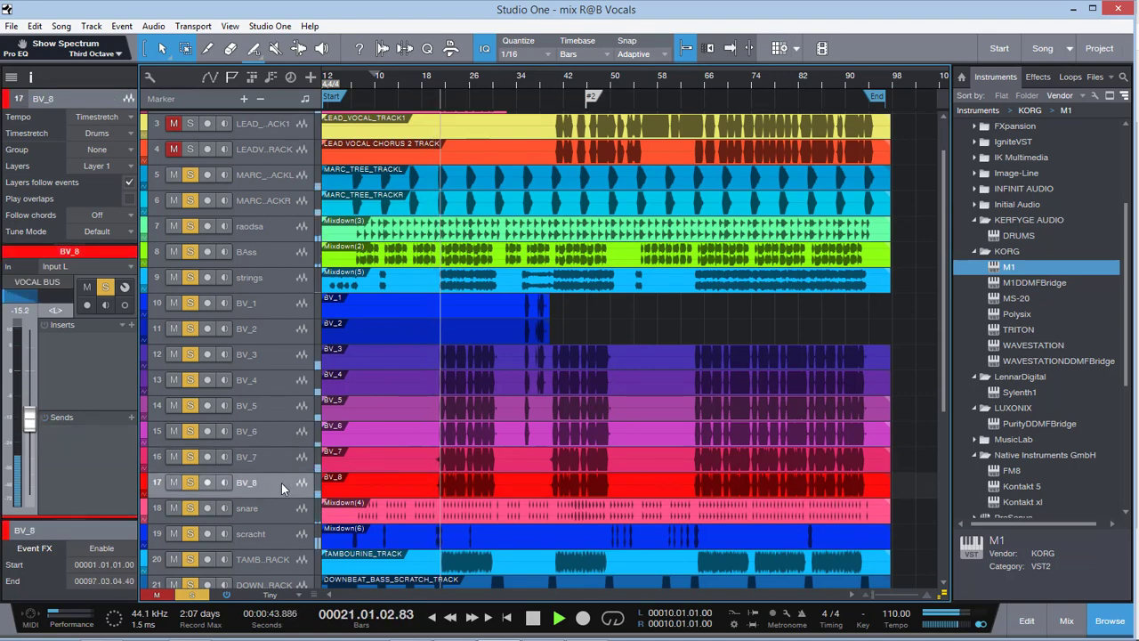
click(173, 482)
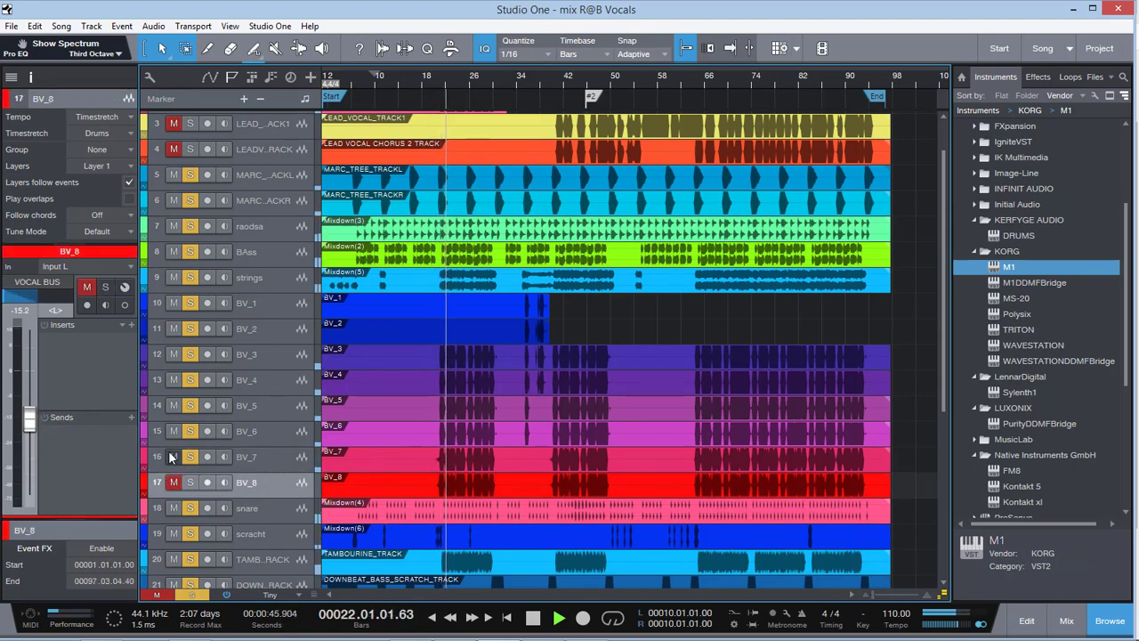
click(172, 482)
click(190, 482)
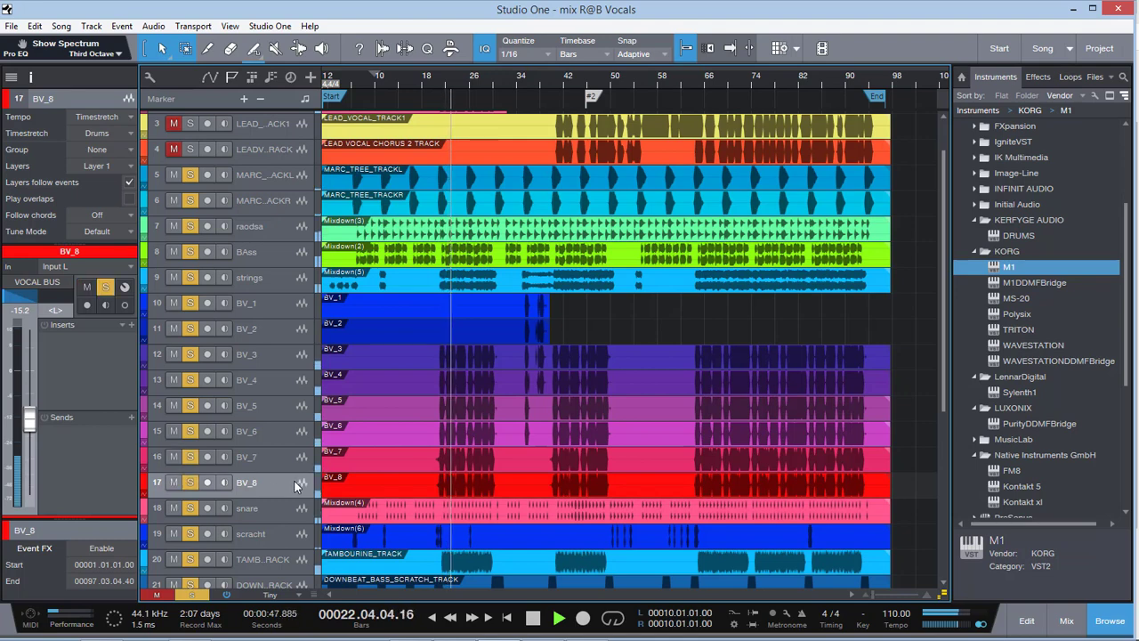
Select BV_7 and BV_8 together and lower their shared level to -18.1 dB during playback
shift+click(284, 458)
key(space)
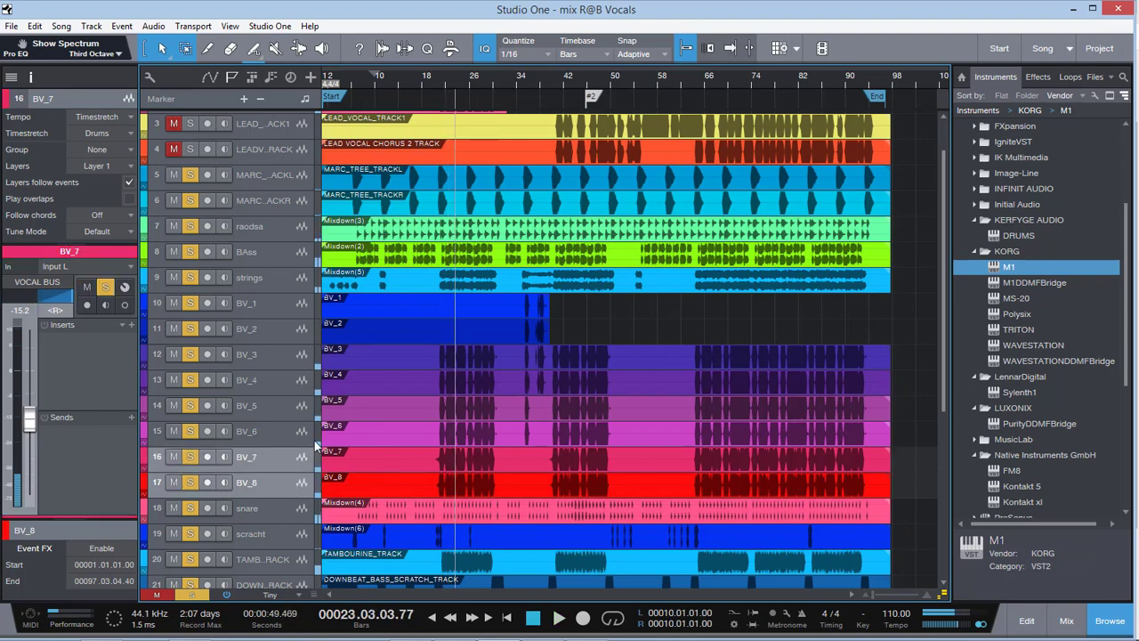
key(space)
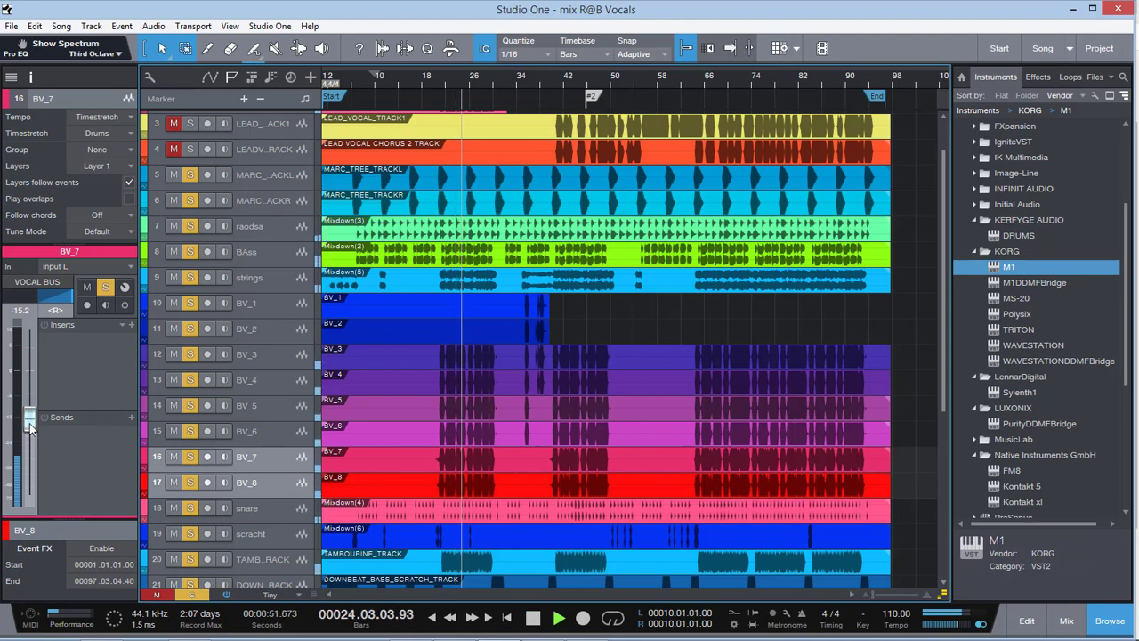
drag(29, 428, 26, 433)
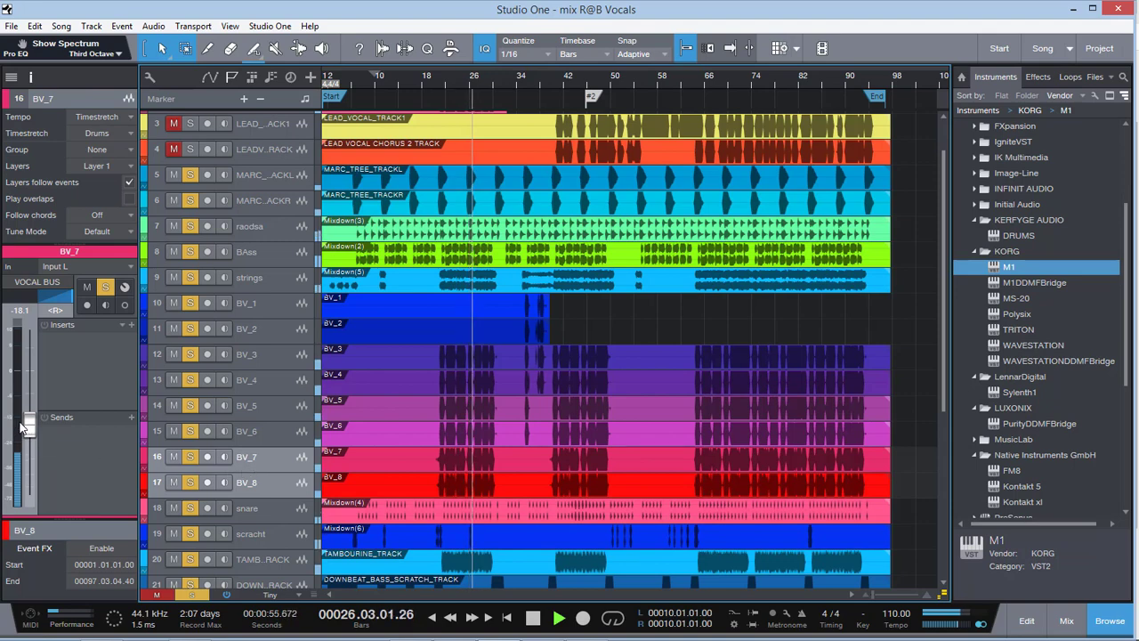
Select BV_5 and BV_6 together, raise their shared level to -14.1 dB while replaying from bar 23, and stop playback
click(271, 429)
shift+click(267, 406)
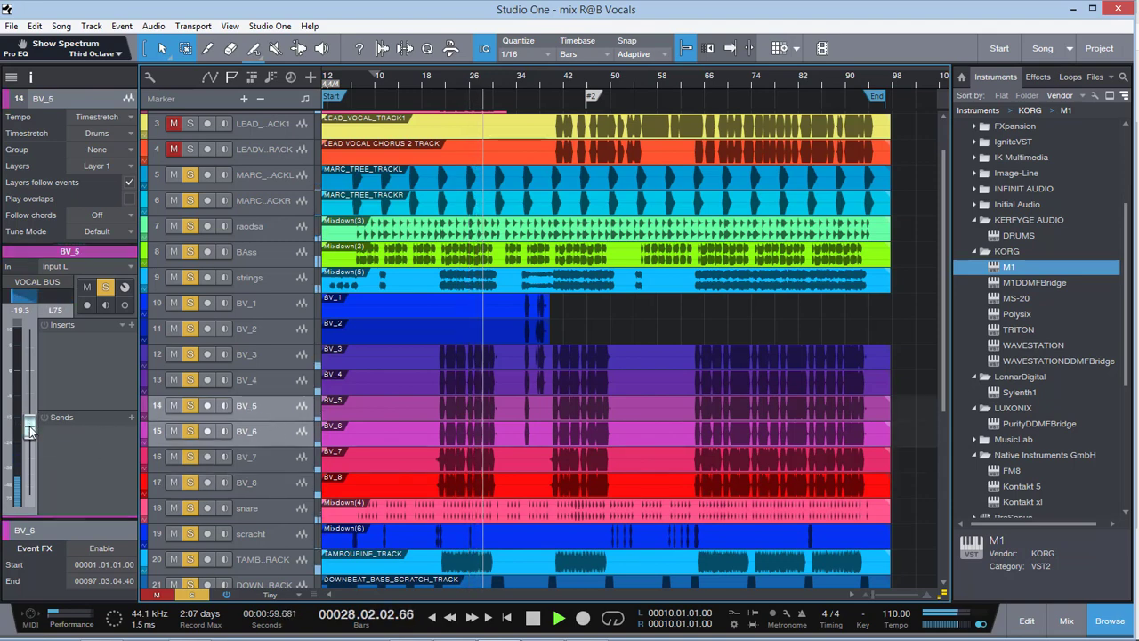
drag(29, 428, 30, 428)
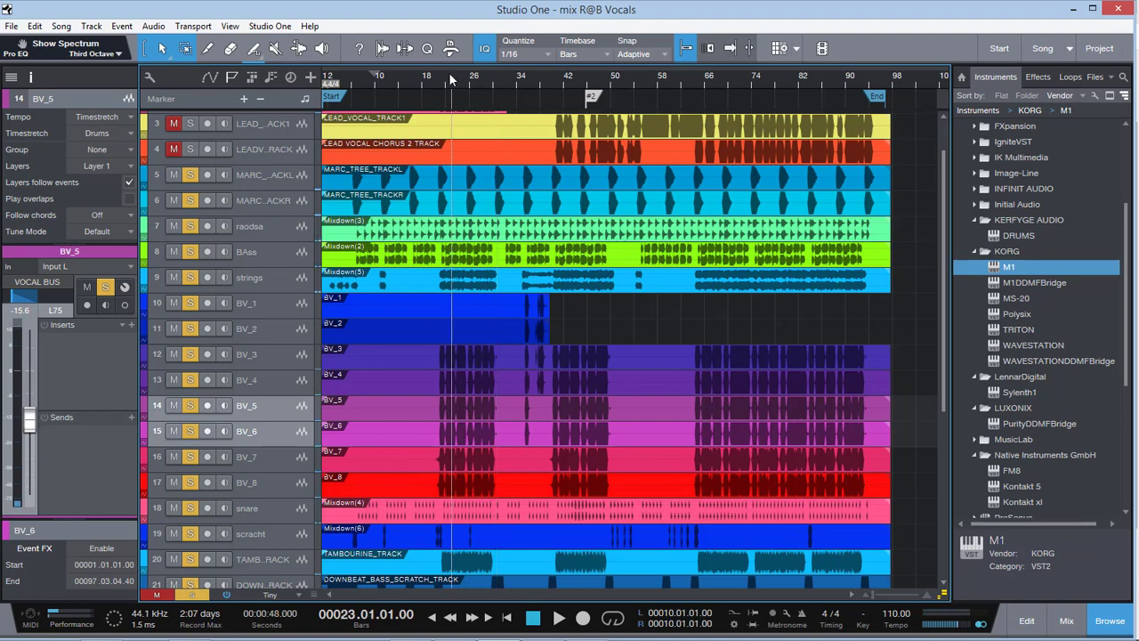
key(space)
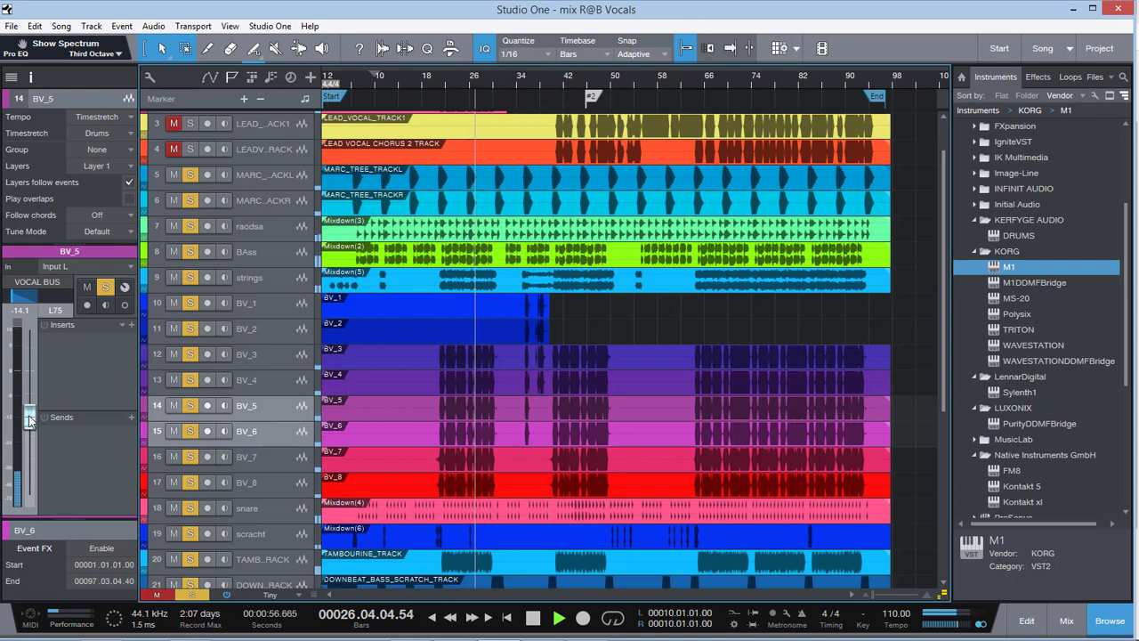
key(space)
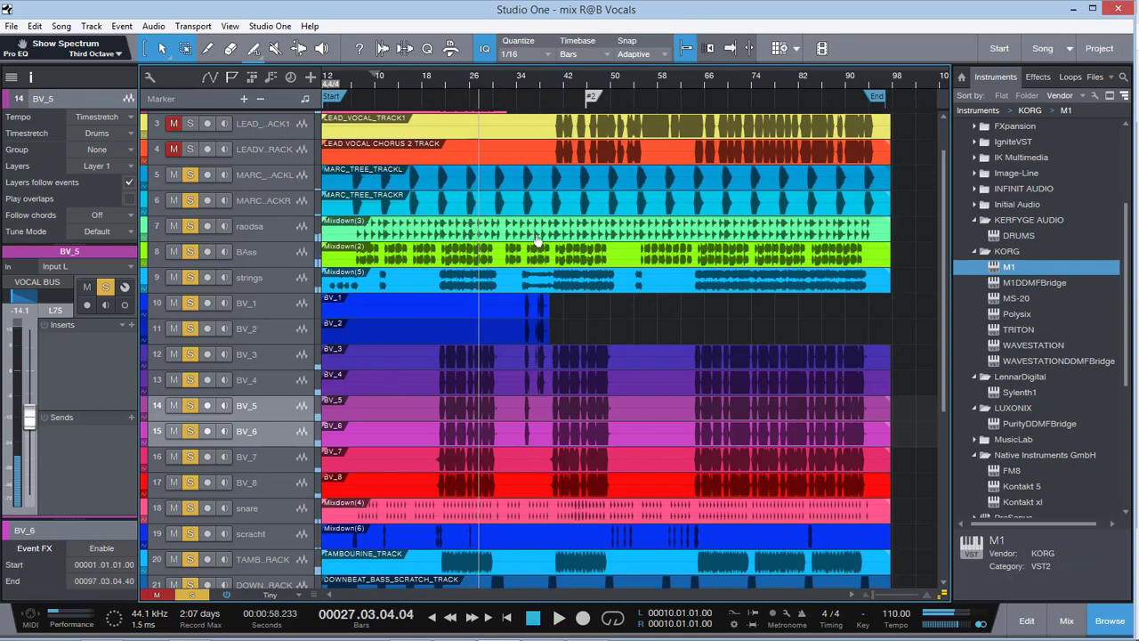
Unmute LEAD_VOCAL_TRACK1 and LEAD VOCAL CHORUS 2 TRACK
scroll(536, 238, up, 2)
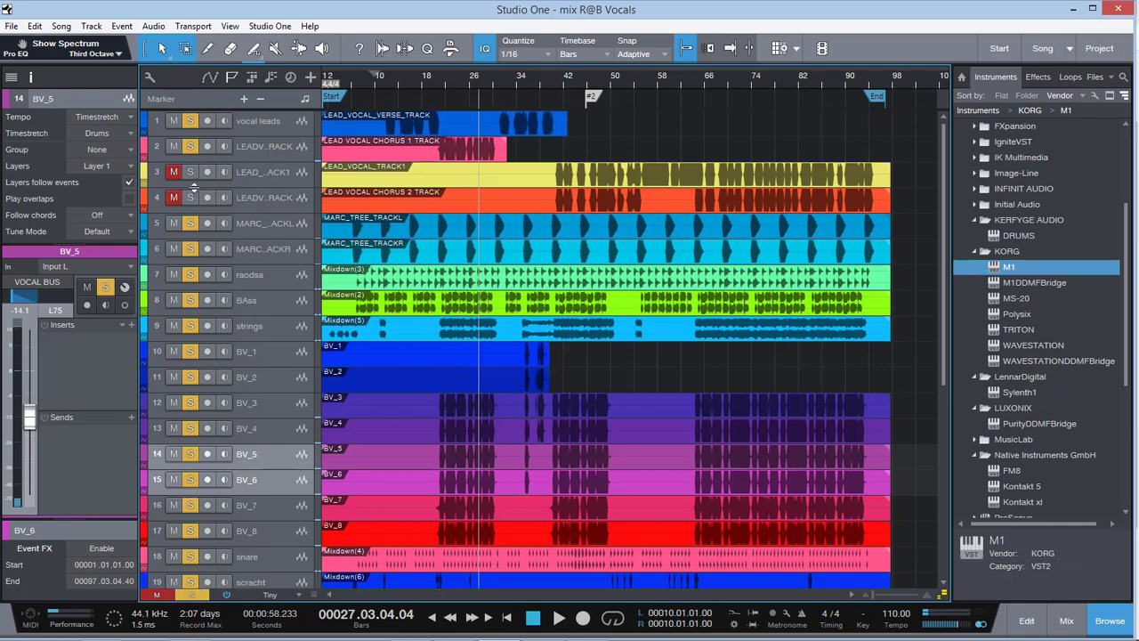
click(172, 210)
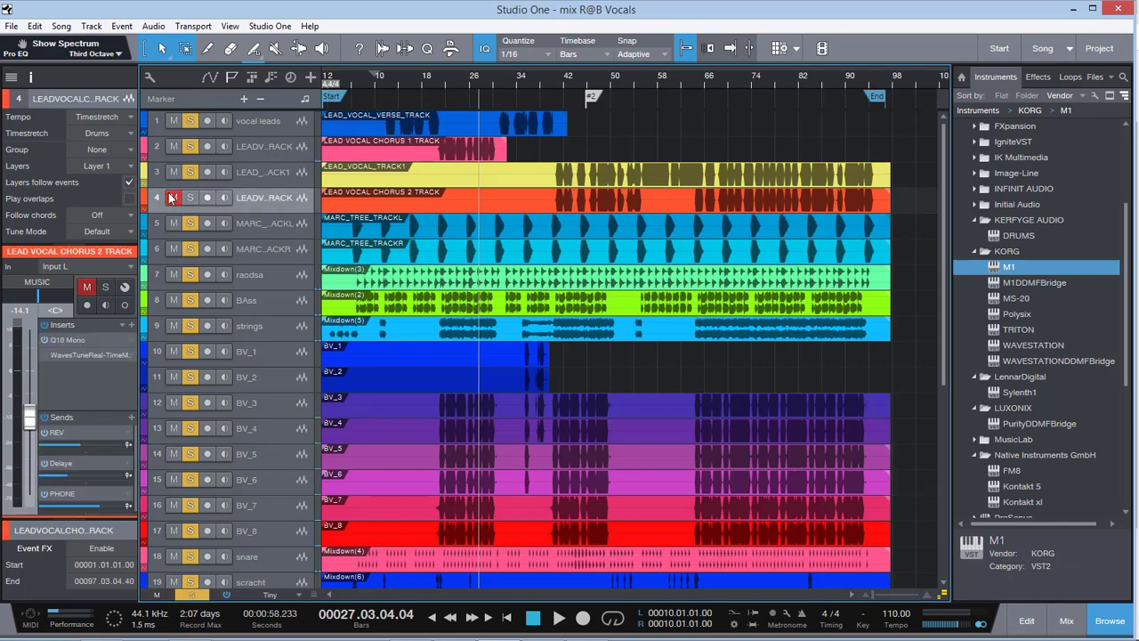
Play from near the song's start and raise the DOWNBEAT_BASS_SCRATCH_TRACK level to -10.7 dB
scroll(367, 210, down, 13)
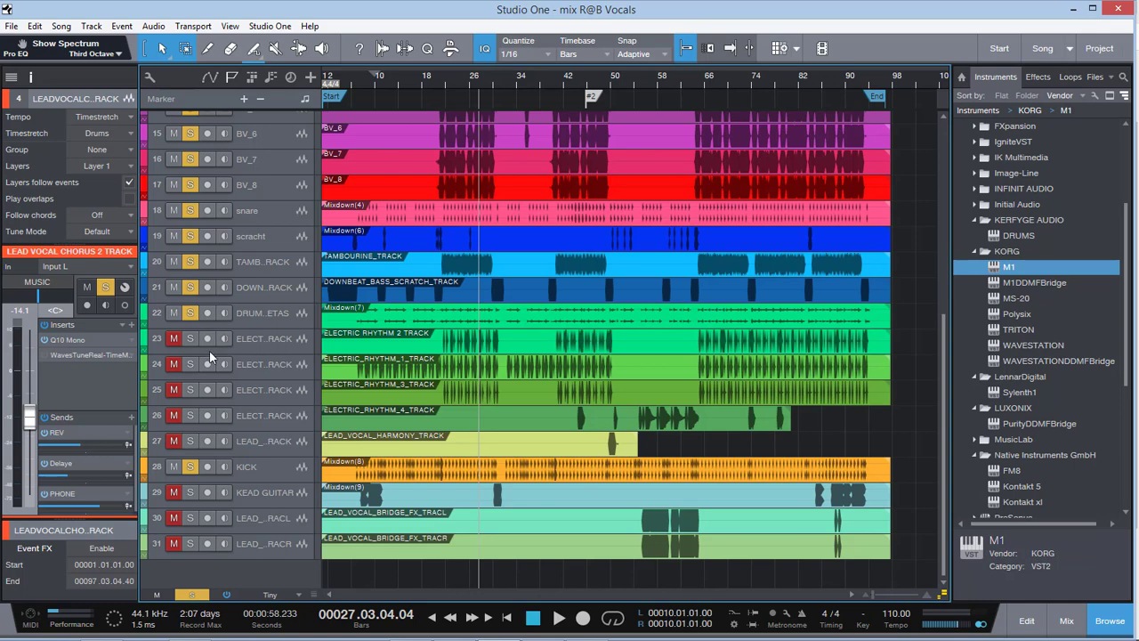
click(340, 78)
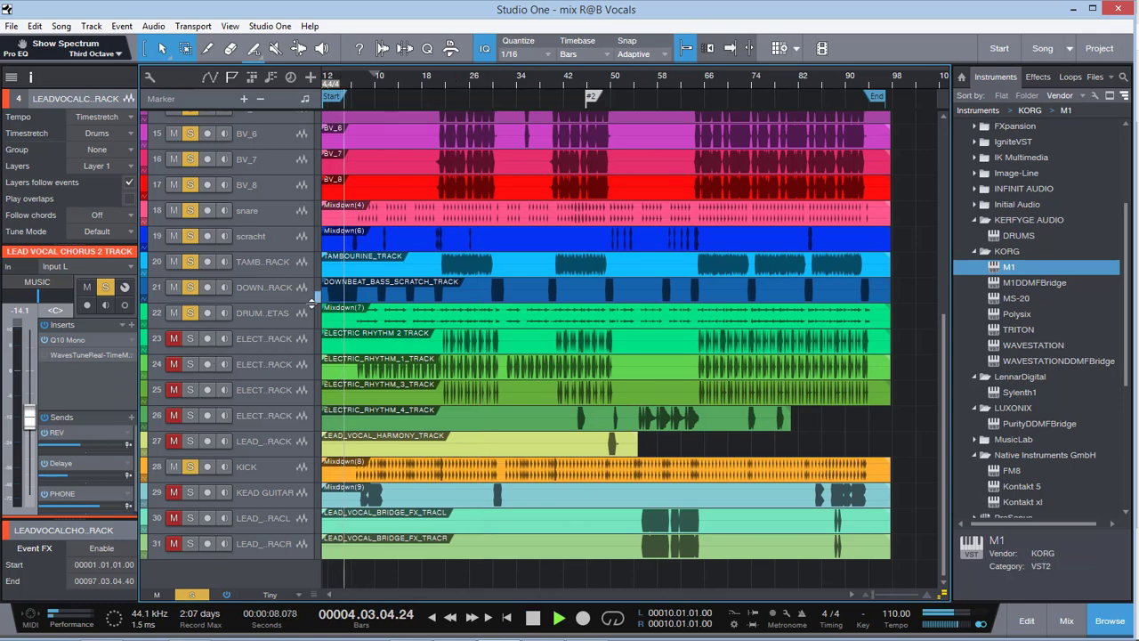
click(281, 296)
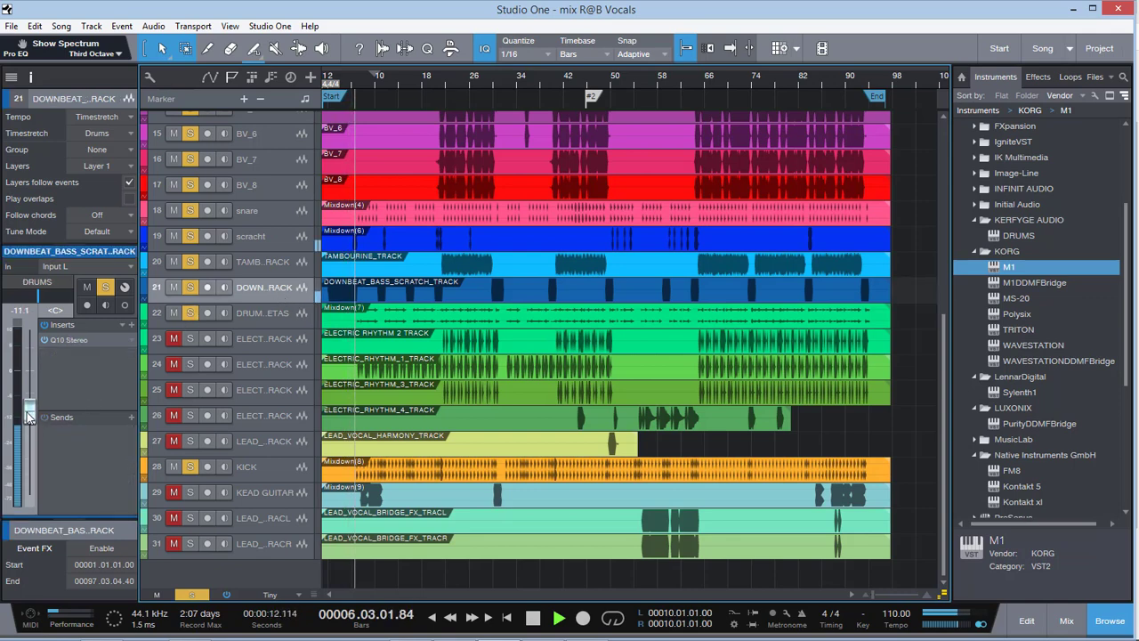
Unmute and solo ELECTRIC_RHYTHM_1_TRACK and ELECTRIC RHYTHM 2 TRACK, and lower the ELECTRIC_RHYTHM_1_TRACK level to -12.2 dB
click(175, 367)
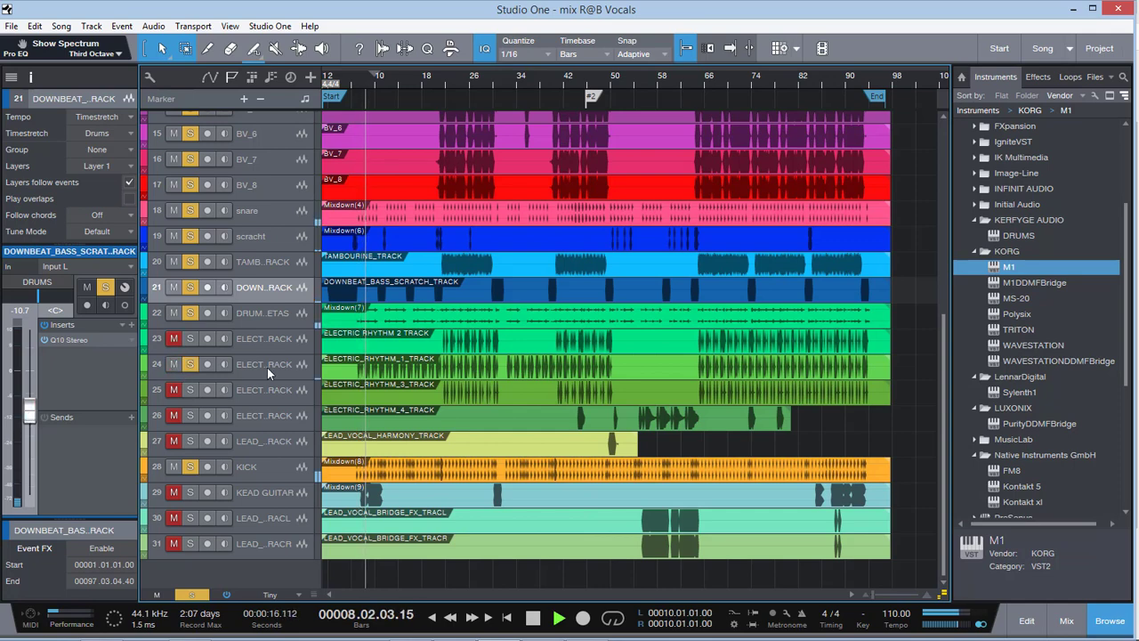
click(267, 367)
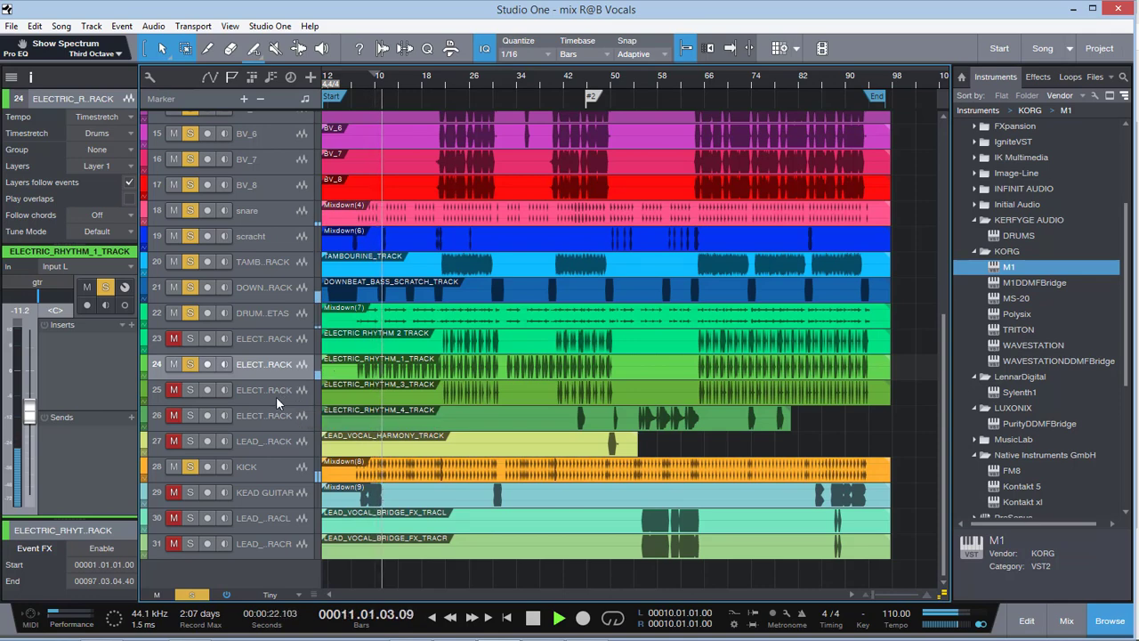
click(190, 338)
click(173, 338)
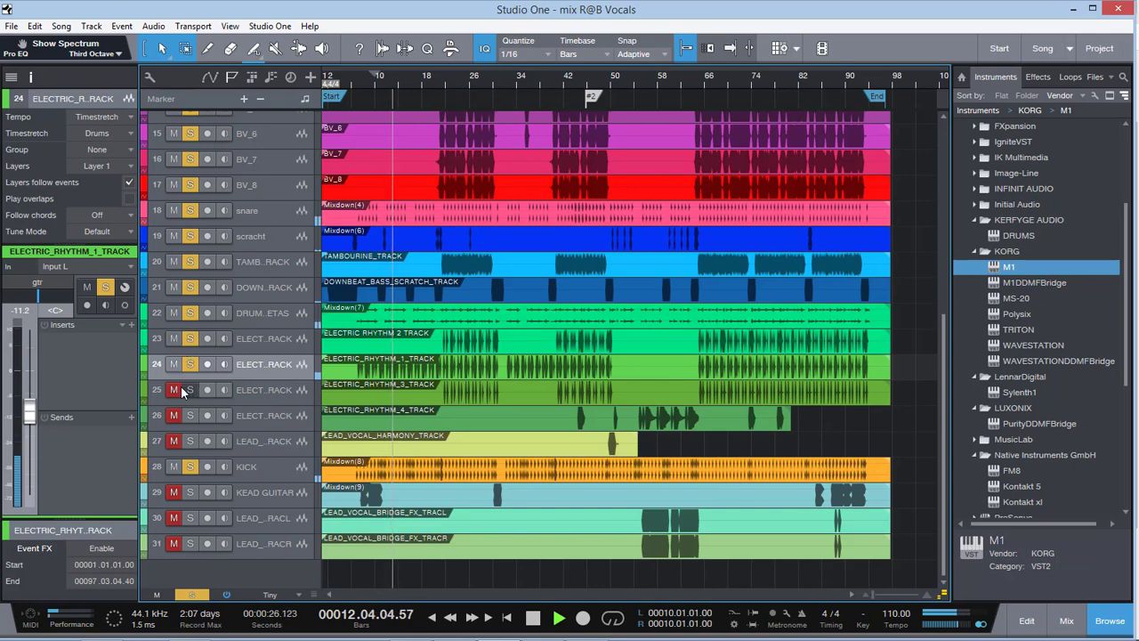
drag(31, 413, 31, 417)
Insert Pro EQ on ELECTRIC_RHYTHM_1_TRACK and turn off its high quality mode
click(130, 328)
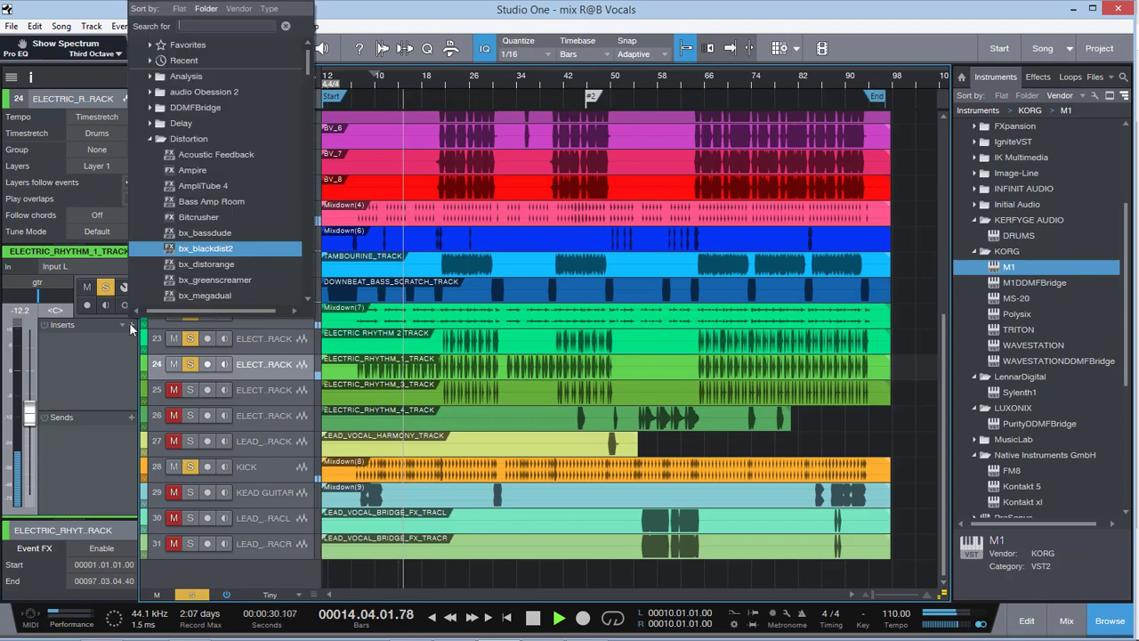
text(PRO)
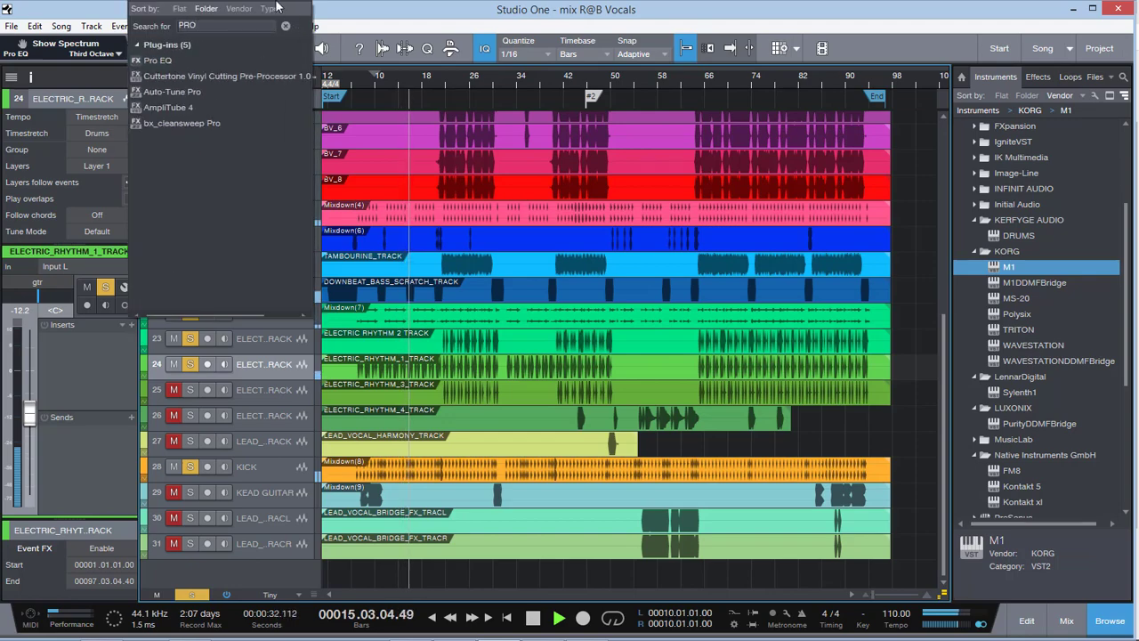
click(198, 60)
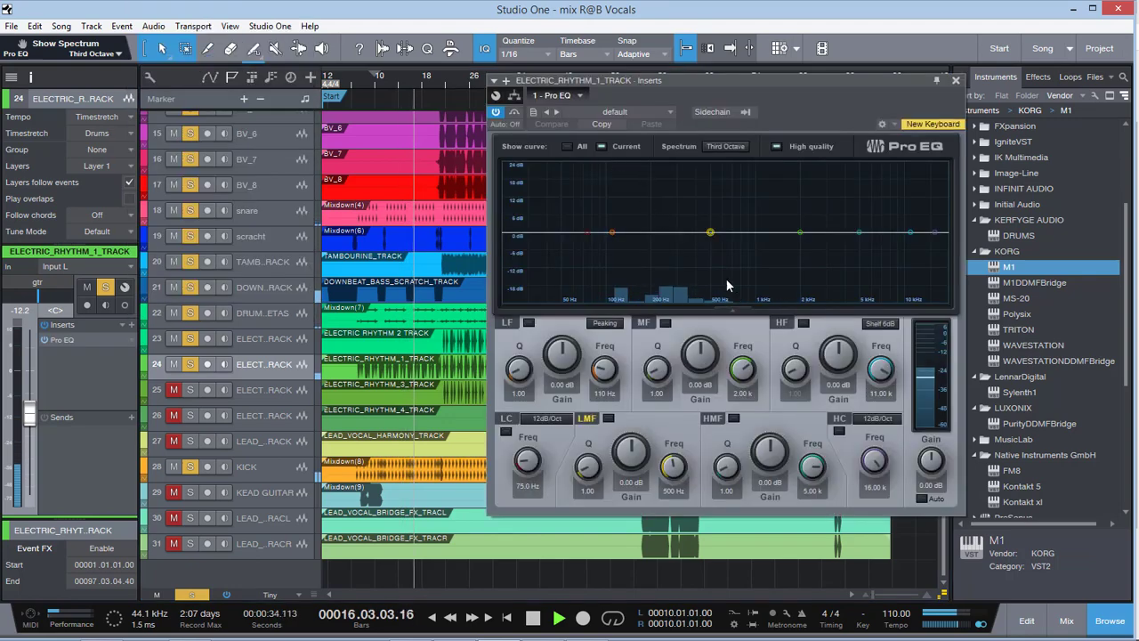
click(776, 146)
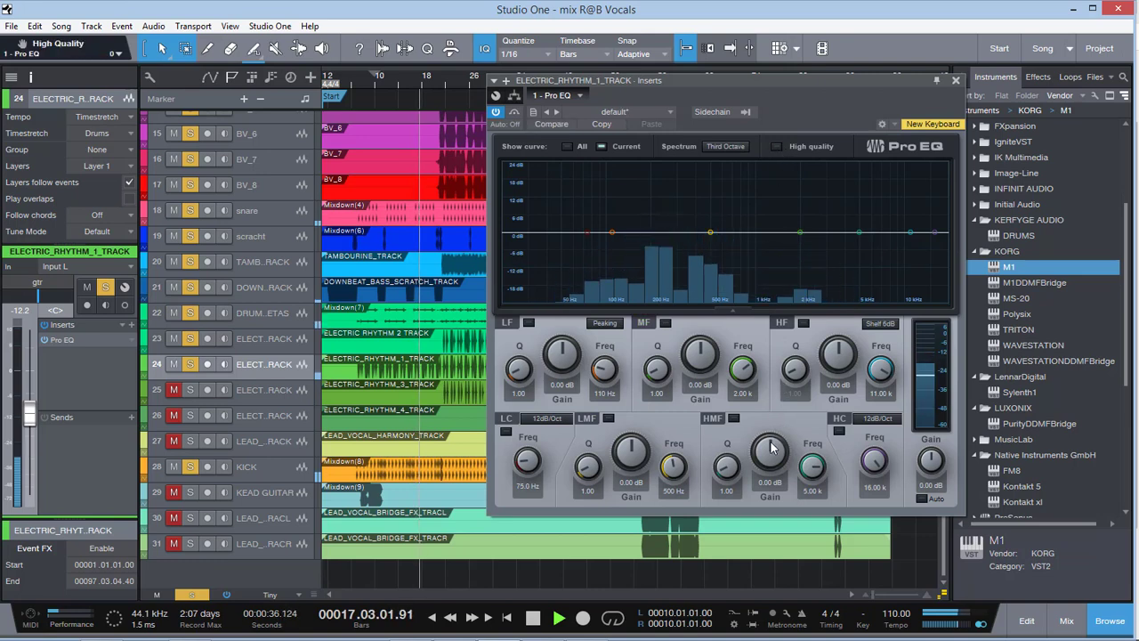
Boost the EQ's high-mid band by 9.12 dB at 7.06 kHz on ELECTRIC_RHYTHM_1_TRACK and close the plug-in window
click(733, 419)
drag(770, 454, 771, 427)
drag(813, 466, 770, 458)
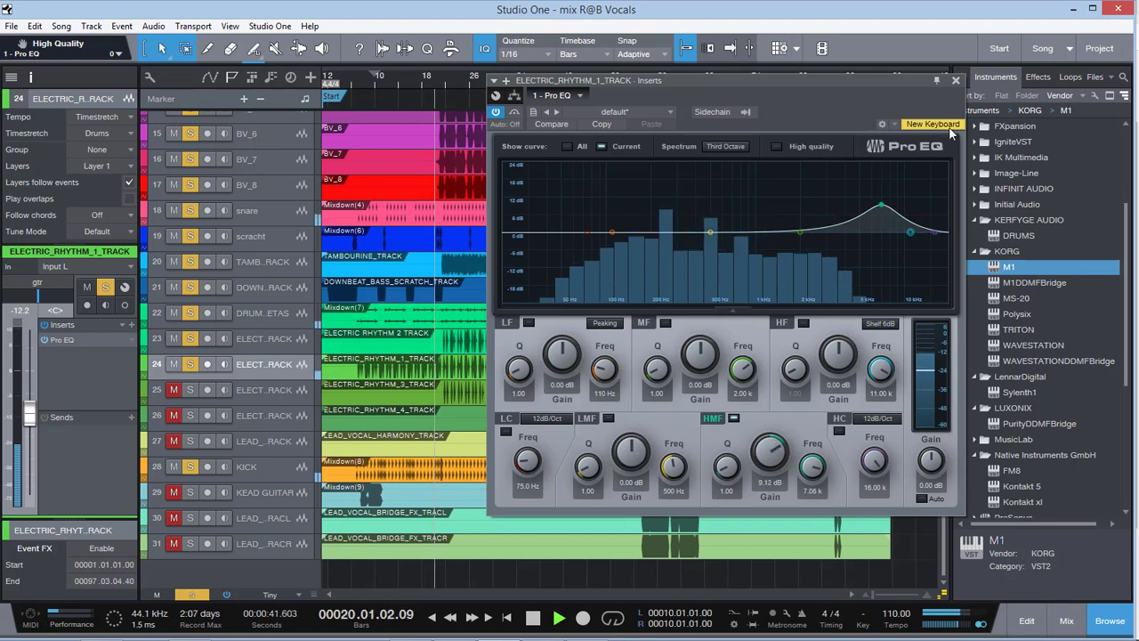
click(956, 80)
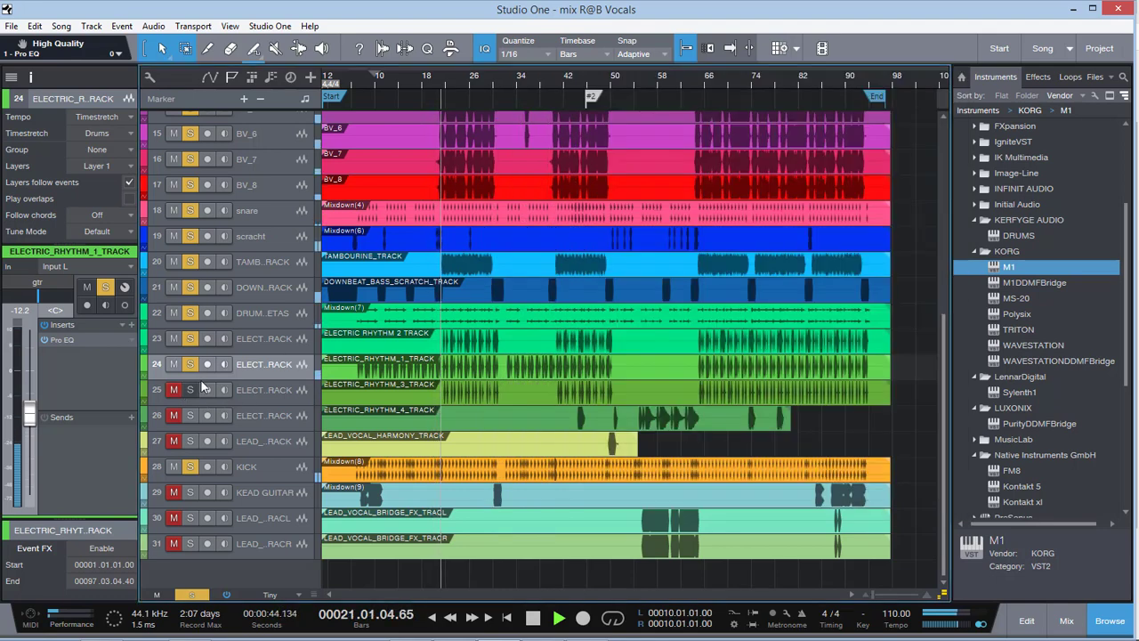
Unmute and solo ELECTRIC_RHYTHM_3_TRACK, lower its level to -21.9 dB while comparing the rhythm guitar tracks, and stop playback
click(267, 338)
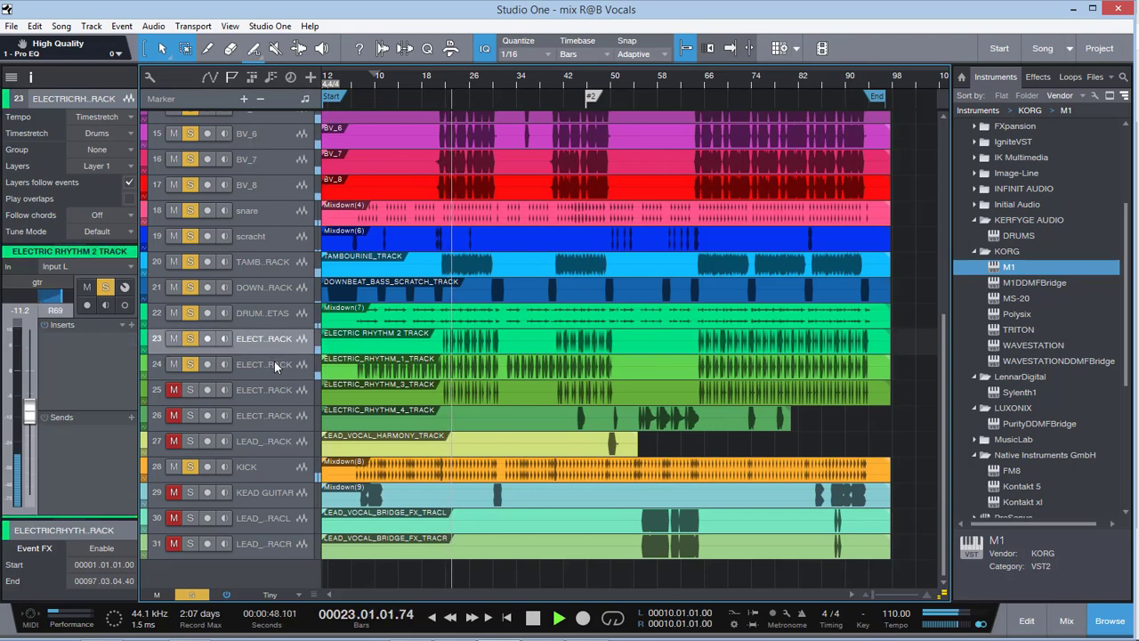
click(273, 366)
click(270, 341)
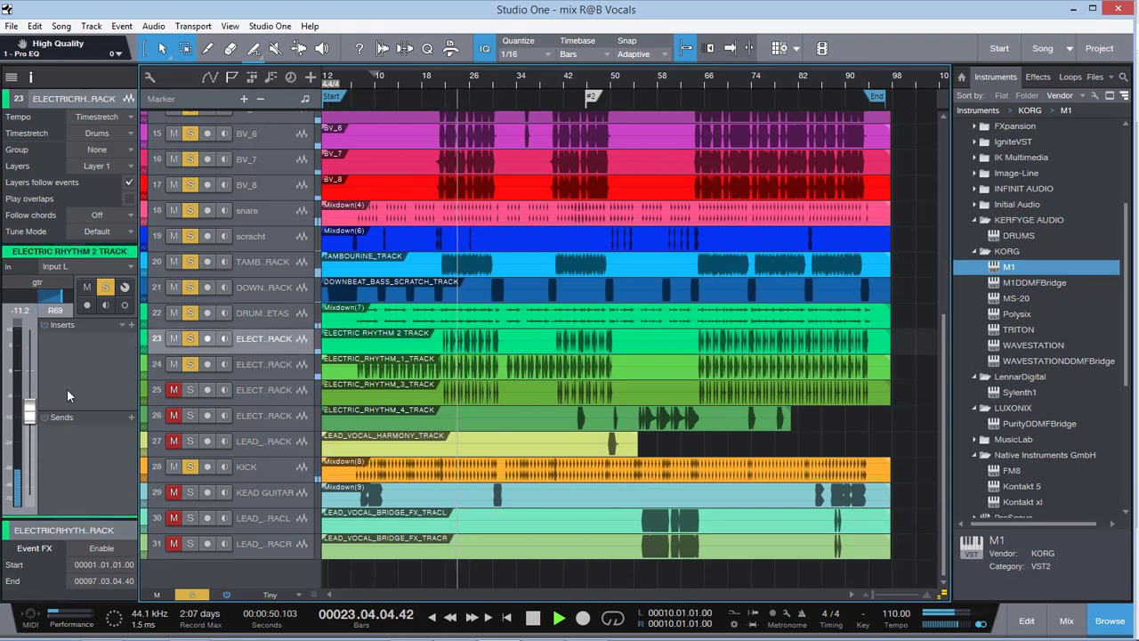
click(216, 401)
click(189, 389)
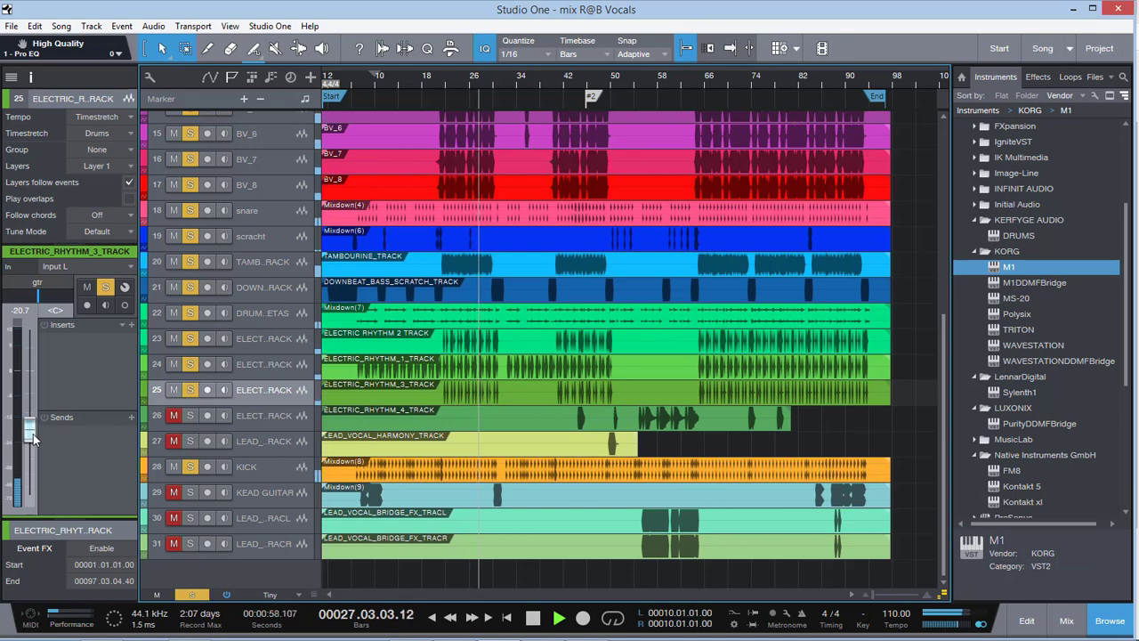
click(280, 369)
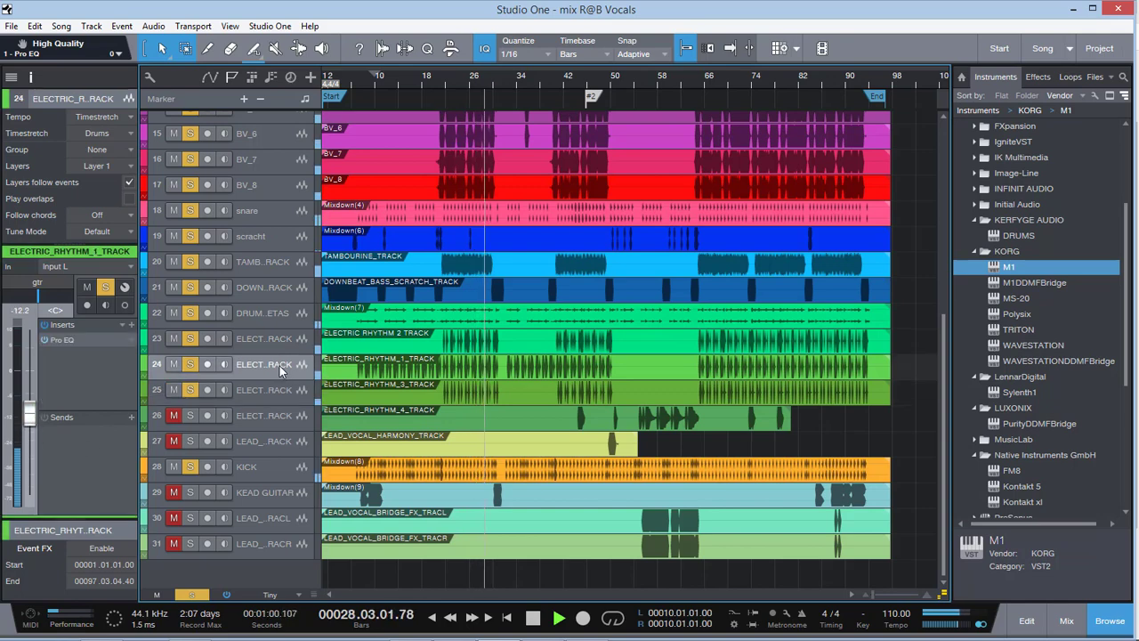
click(270, 392)
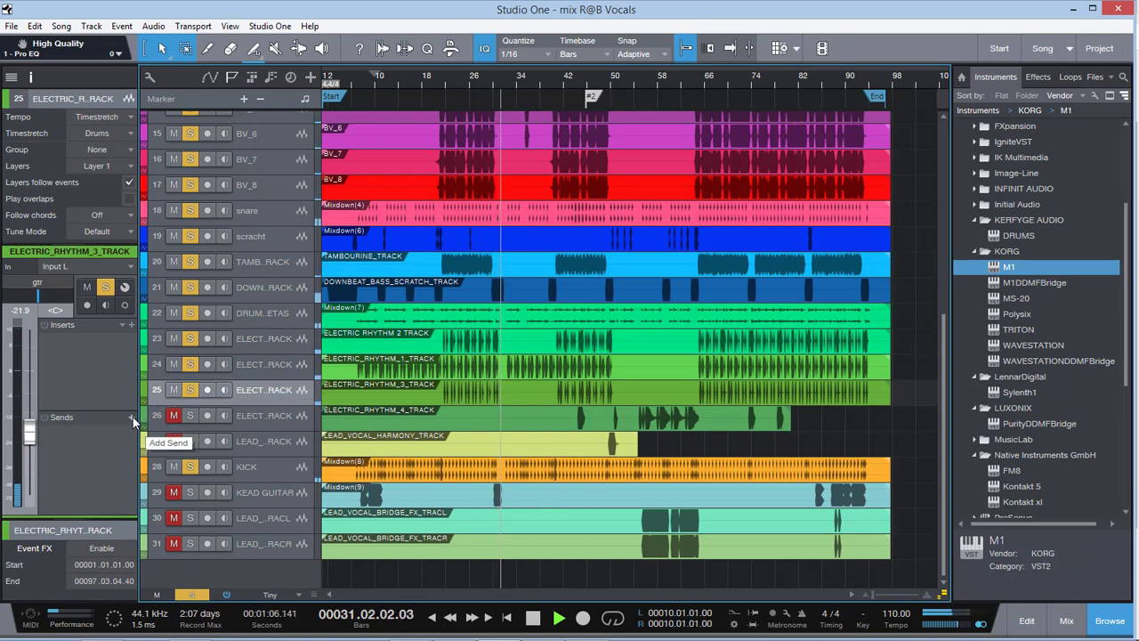
click(269, 362)
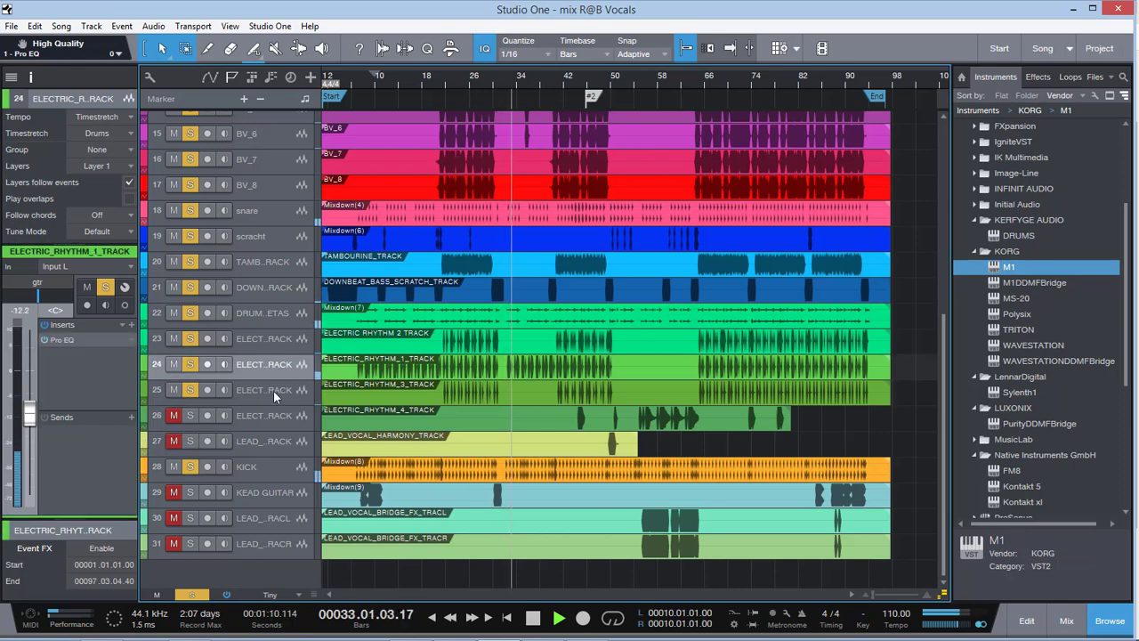
click(274, 390)
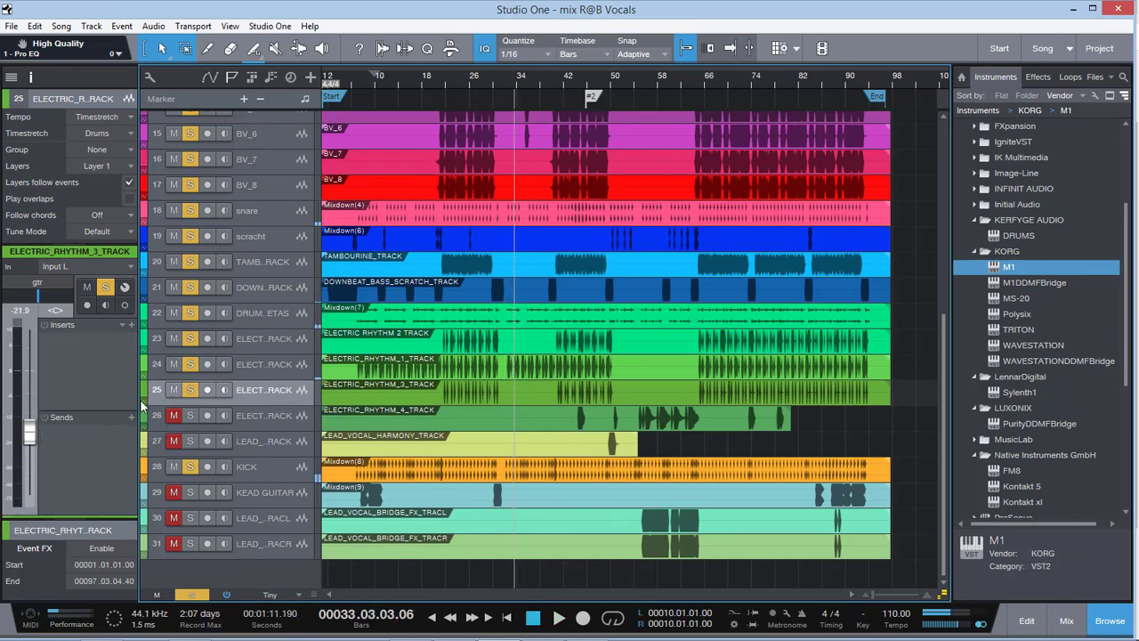
Add a REV send to ELECTRIC_RHYTHM_3_TRACK, play from bar 19, and raise the send level to -1.6 dB
click(439, 77)
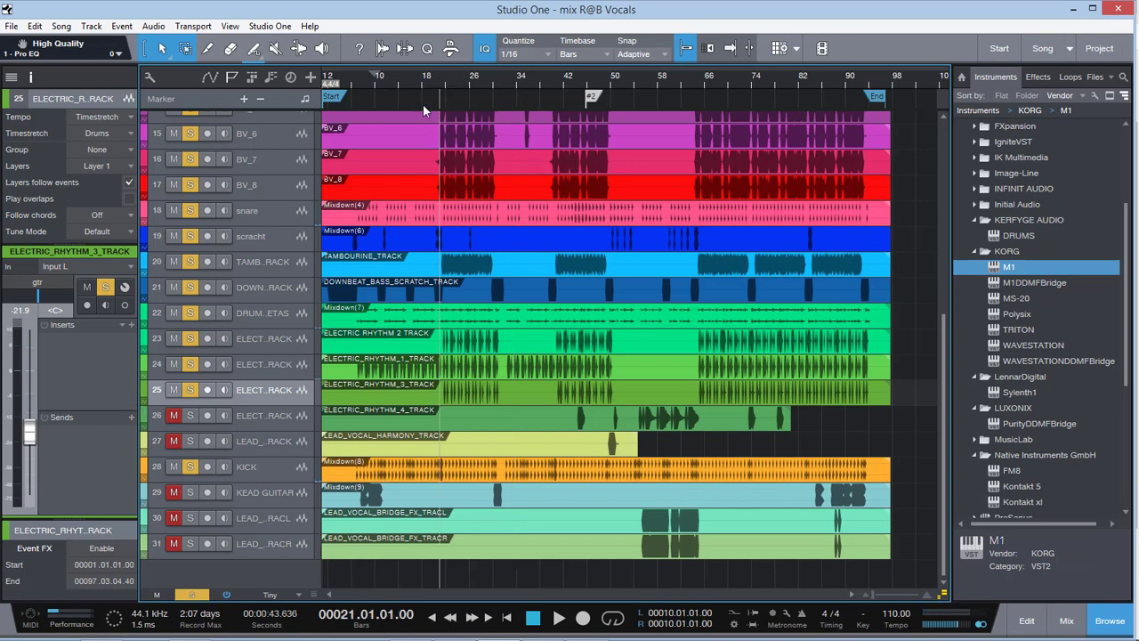
click(131, 417)
click(218, 197)
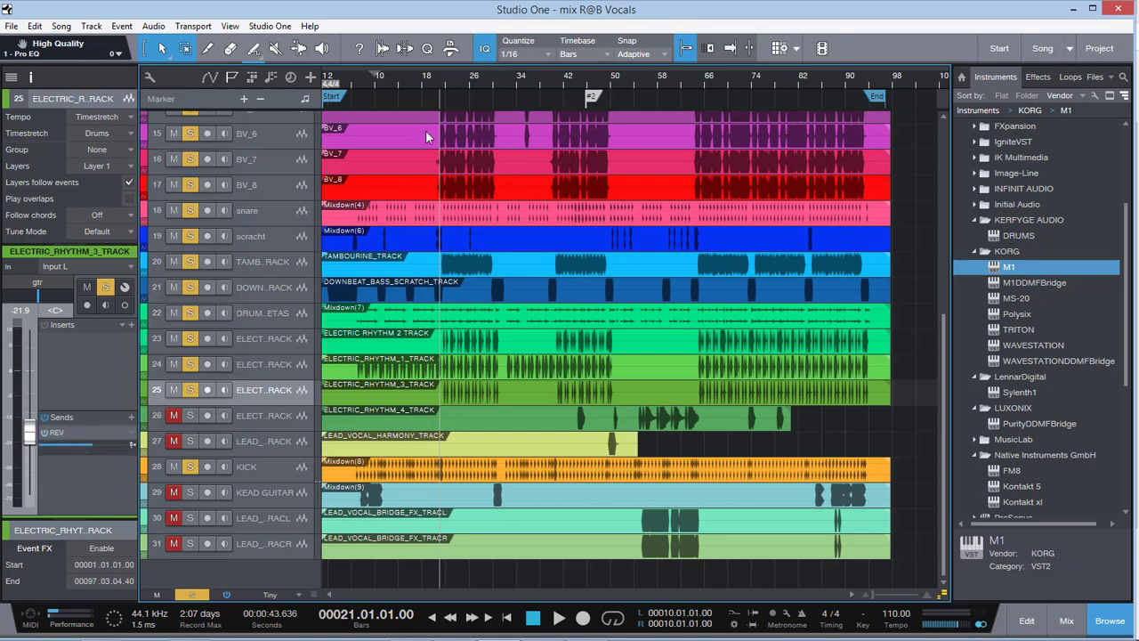
click(431, 80)
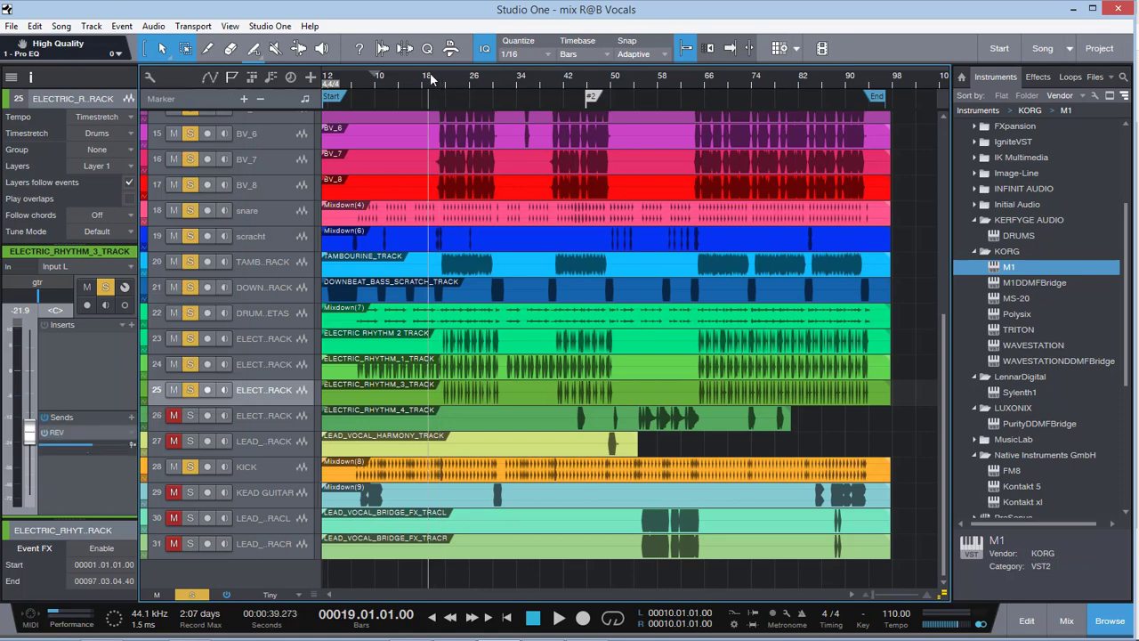
key(space)
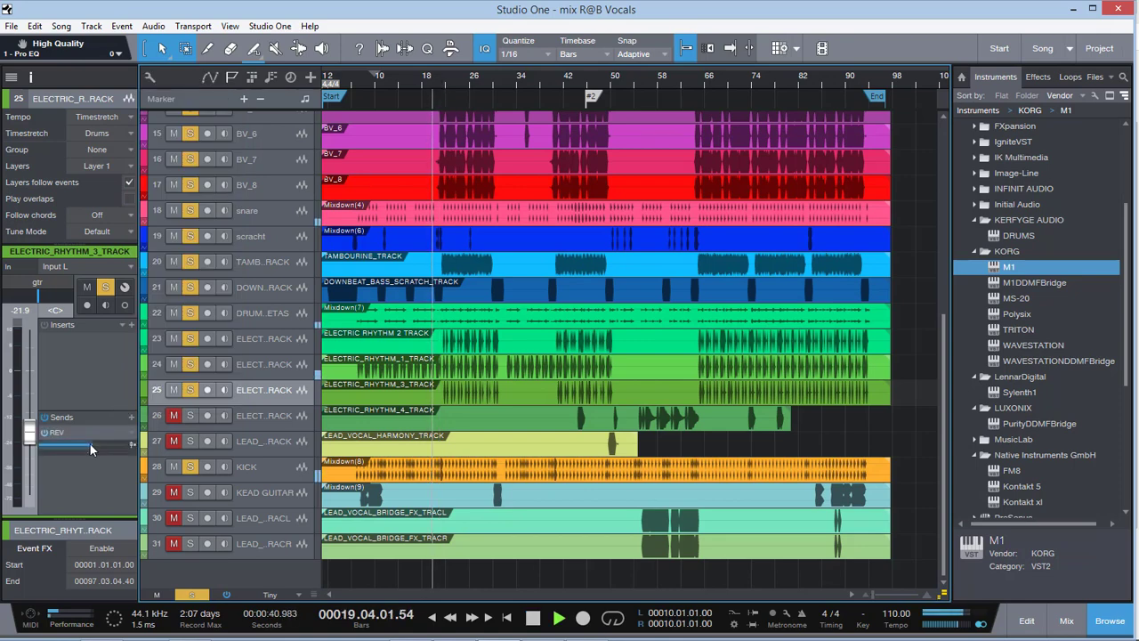
mouse_move(94, 446)
mouse_down()
mouse_move(79, 449)
mouse_move(119, 449)
mouse_move(98, 449)
mouse_up()
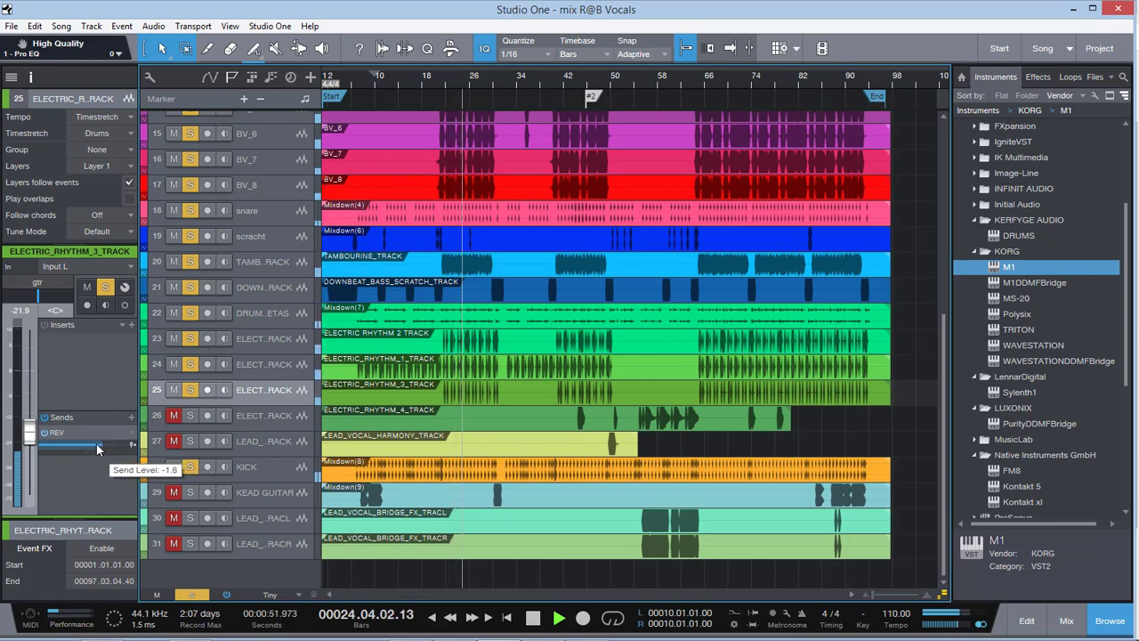
Insert Pro EQ on ELECTRIC RHYTHM 2 TRACK
click(278, 341)
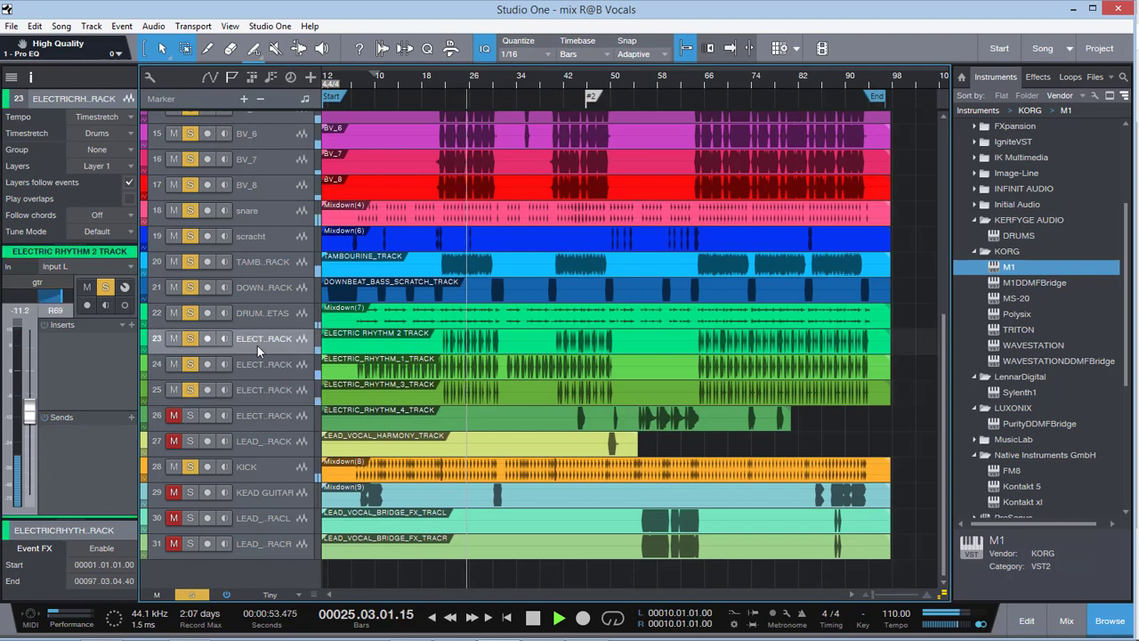
click(131, 327)
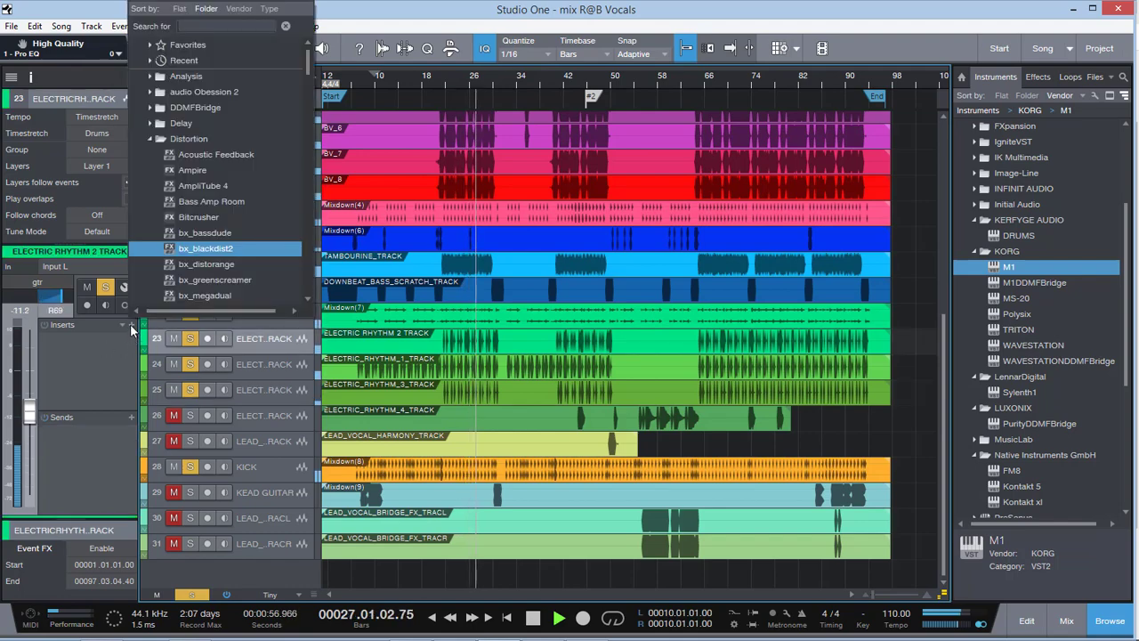
text(OP)
key(BackSpace)
key(BackSpace)
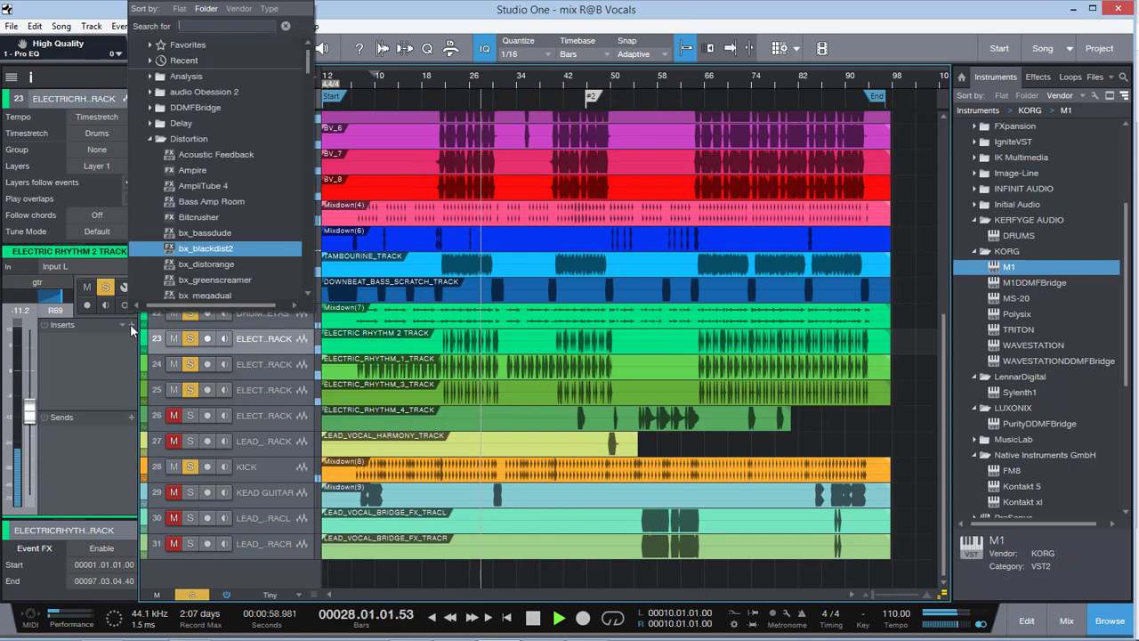
text(PRO)
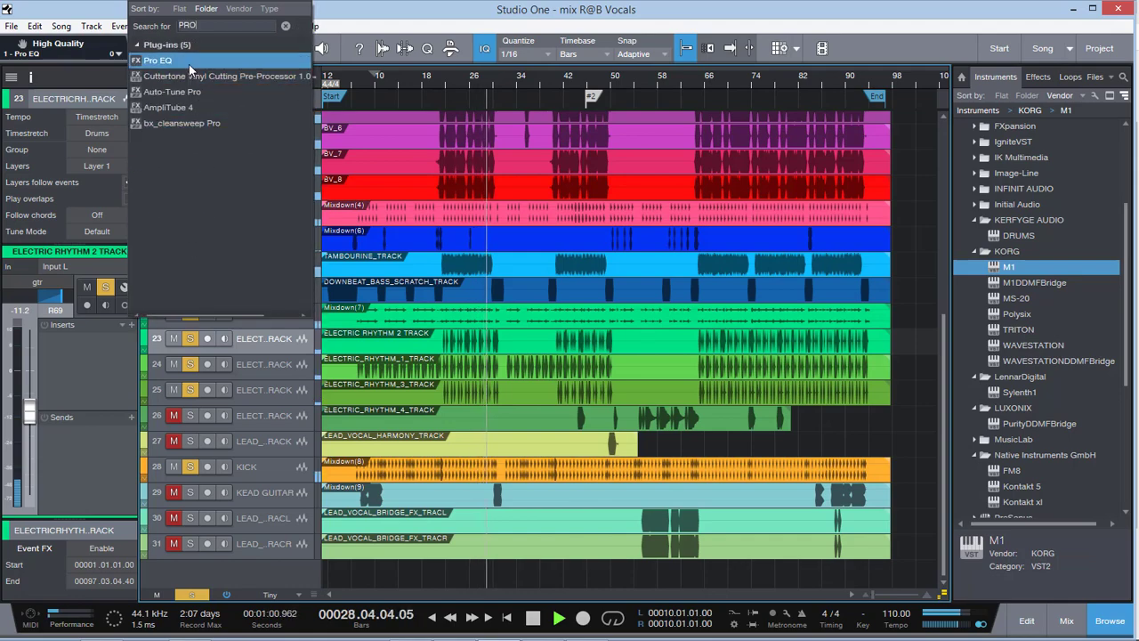
key(Return)
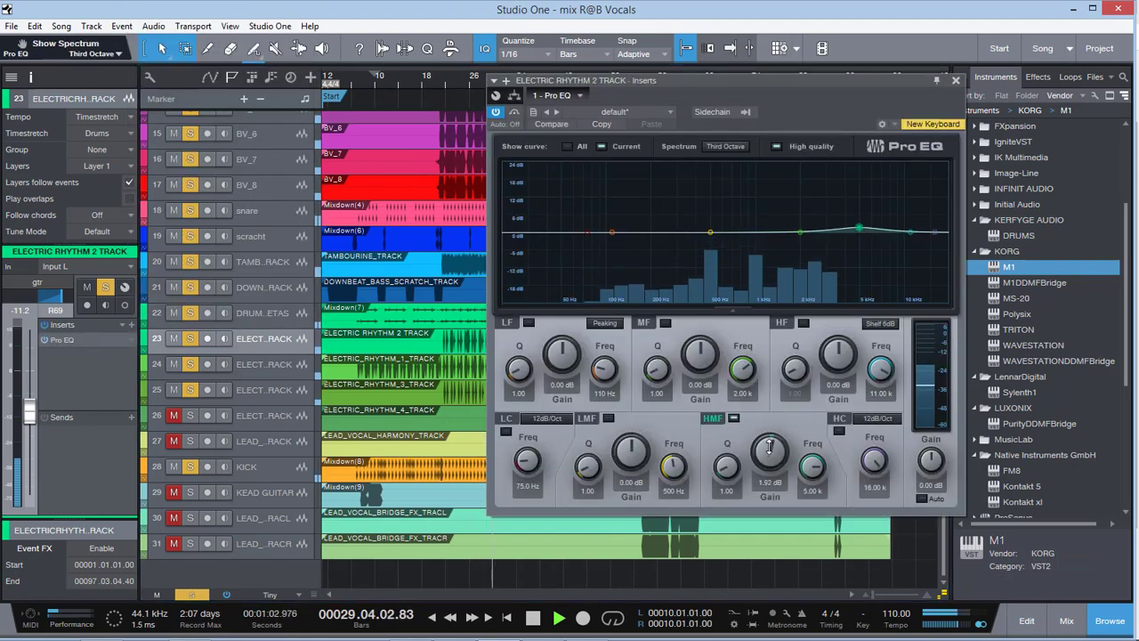
Boost the high-mid band by 4.08 dB at 7.31 kHz, enable the low cut at 80.4 Hz, then close the EQ and stop playback
drag(812, 462, 810, 455)
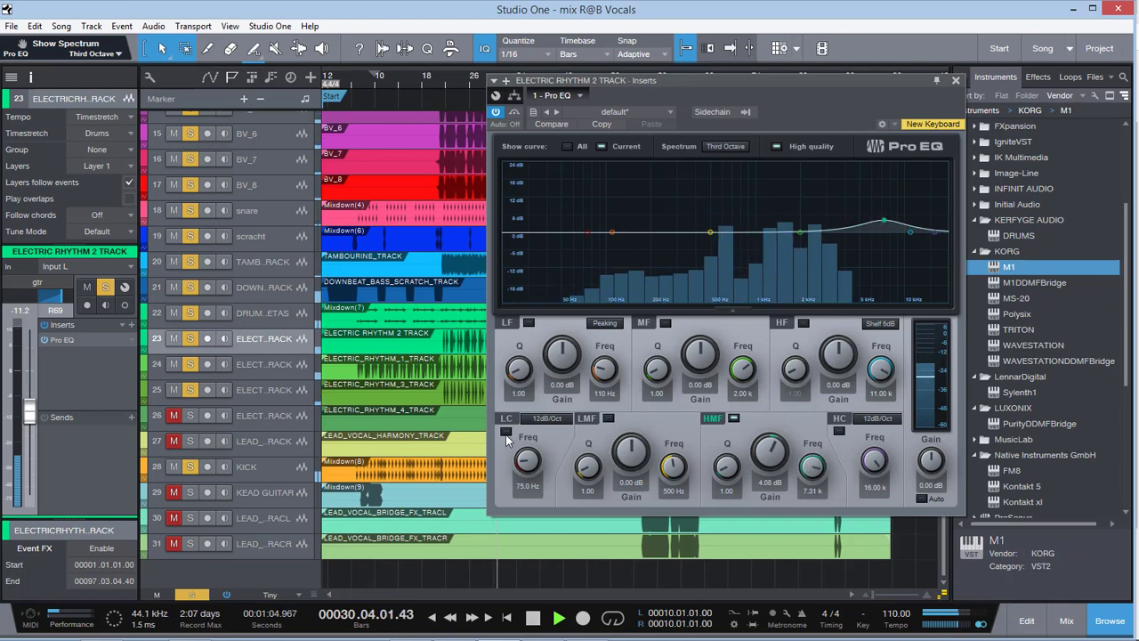
click(507, 432)
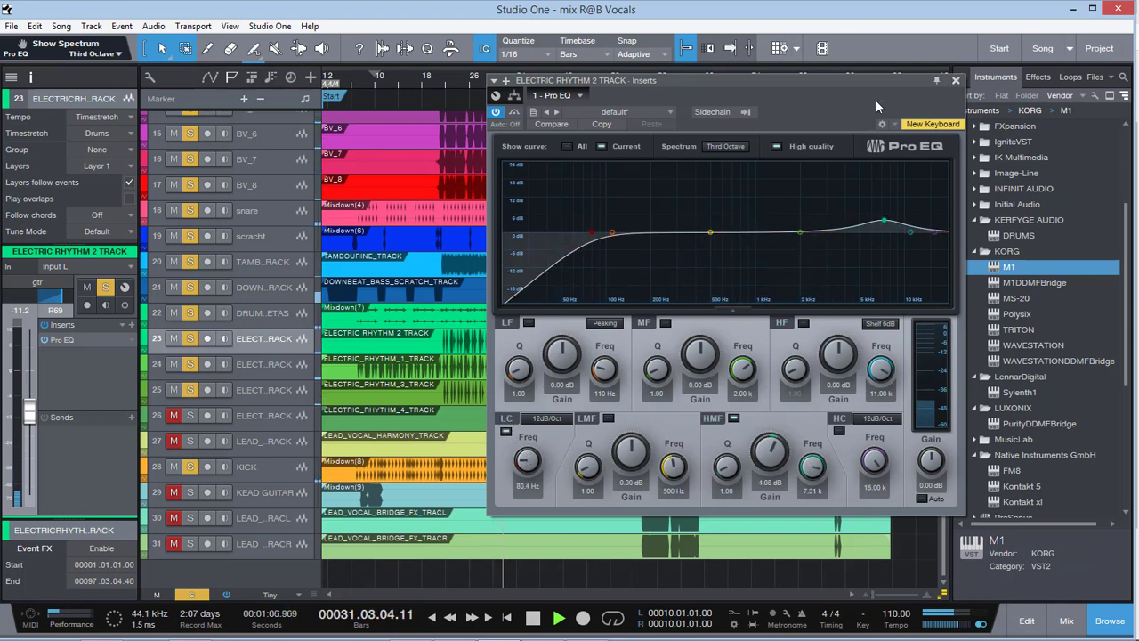
click(957, 82)
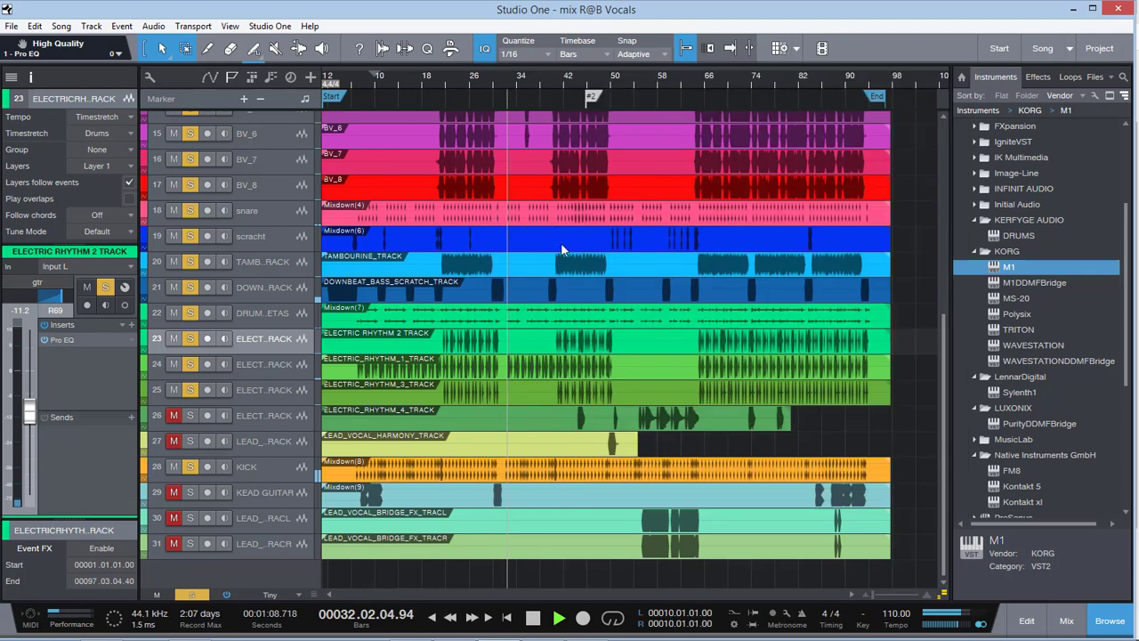
key(space)
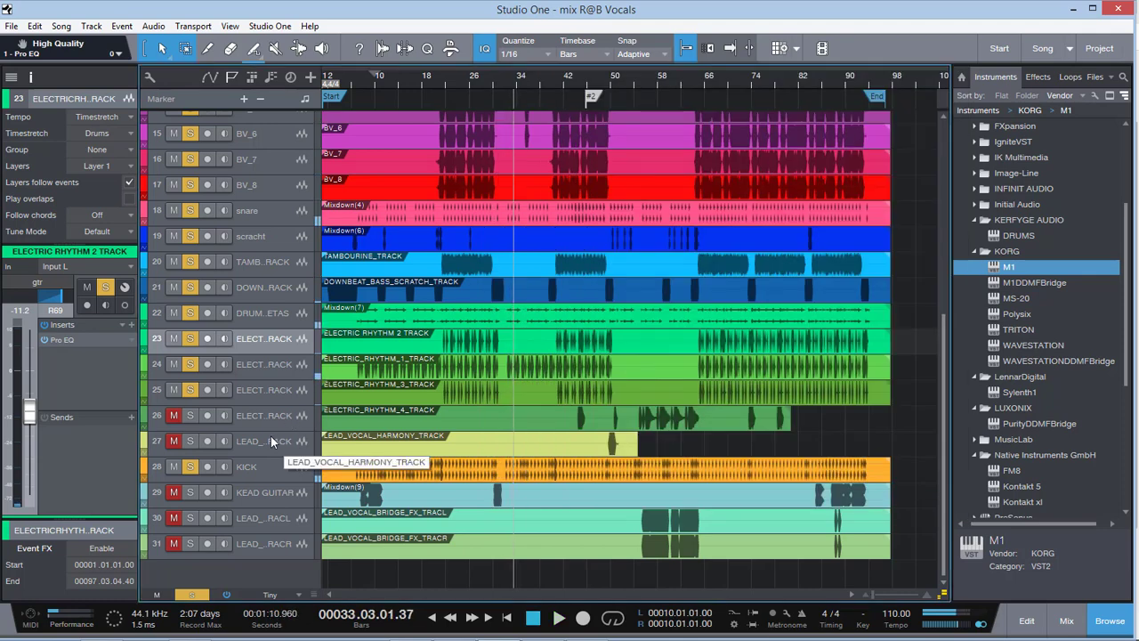
Add an EFX send to ELECTRIC_RHYTHM_1_TRACK and resume playback from bar 33
click(270, 371)
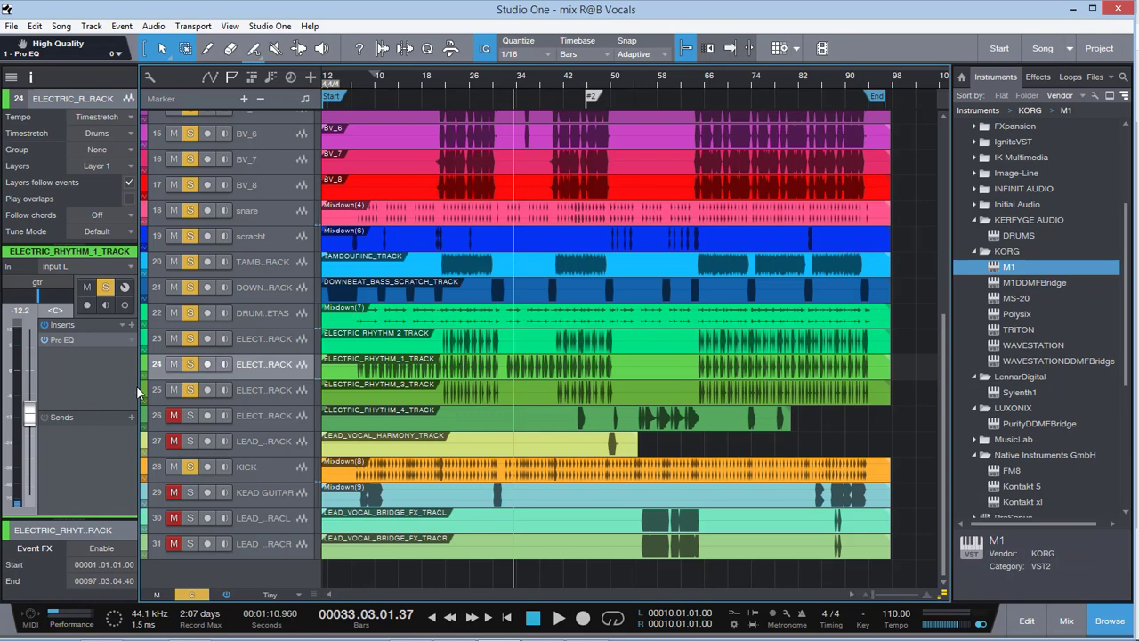
click(132, 418)
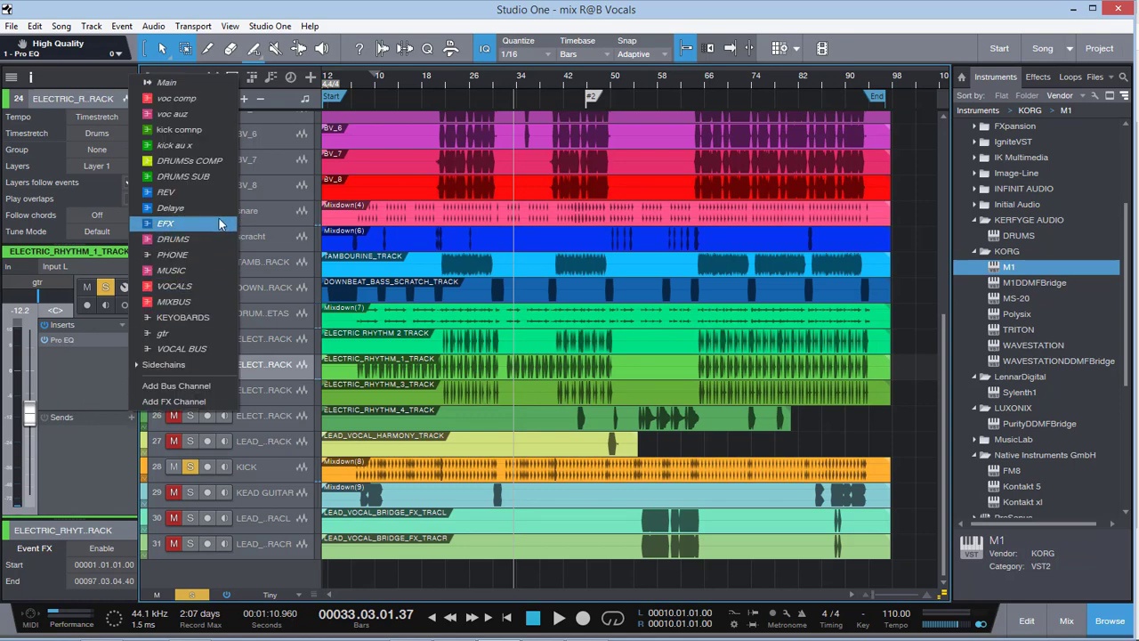
click(224, 218)
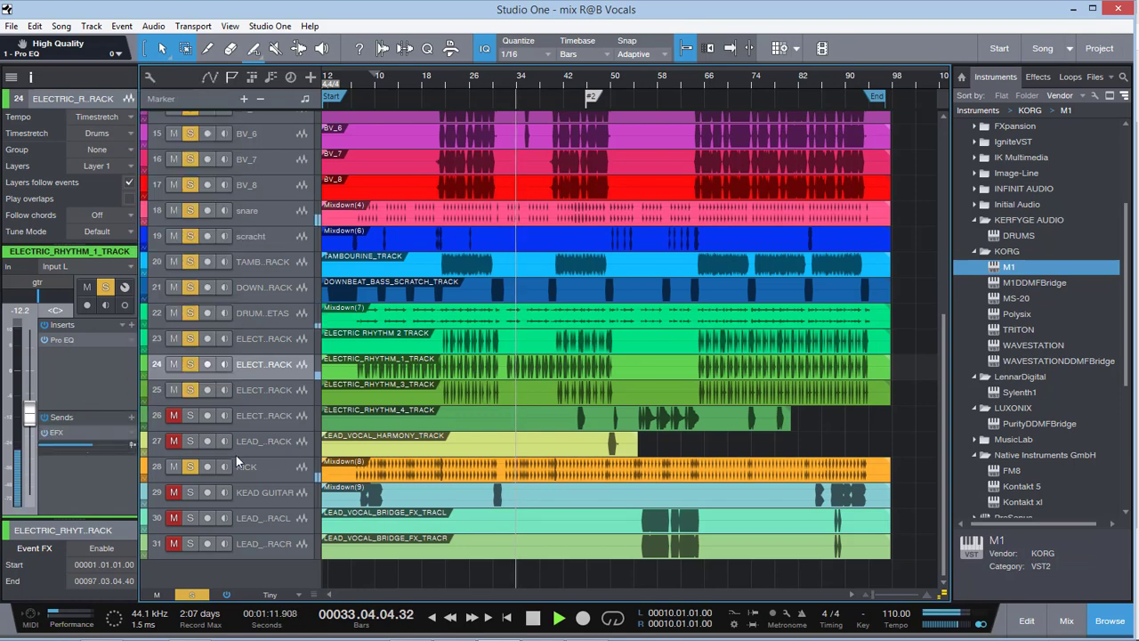
mouse_move(80, 451)
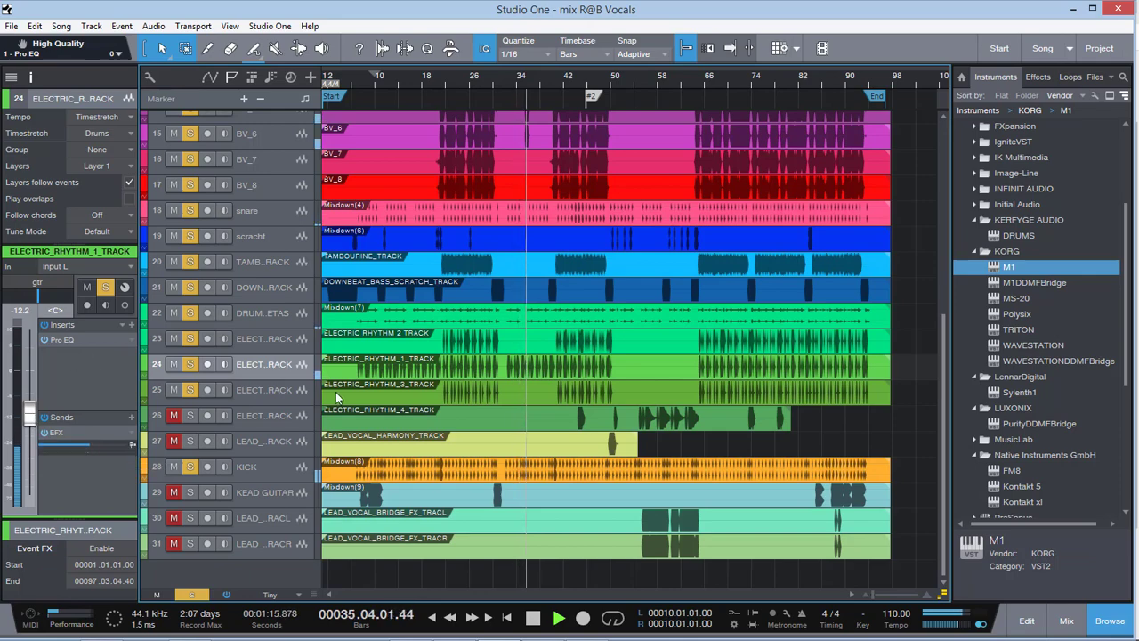
scroll(402, 397, up, 6)
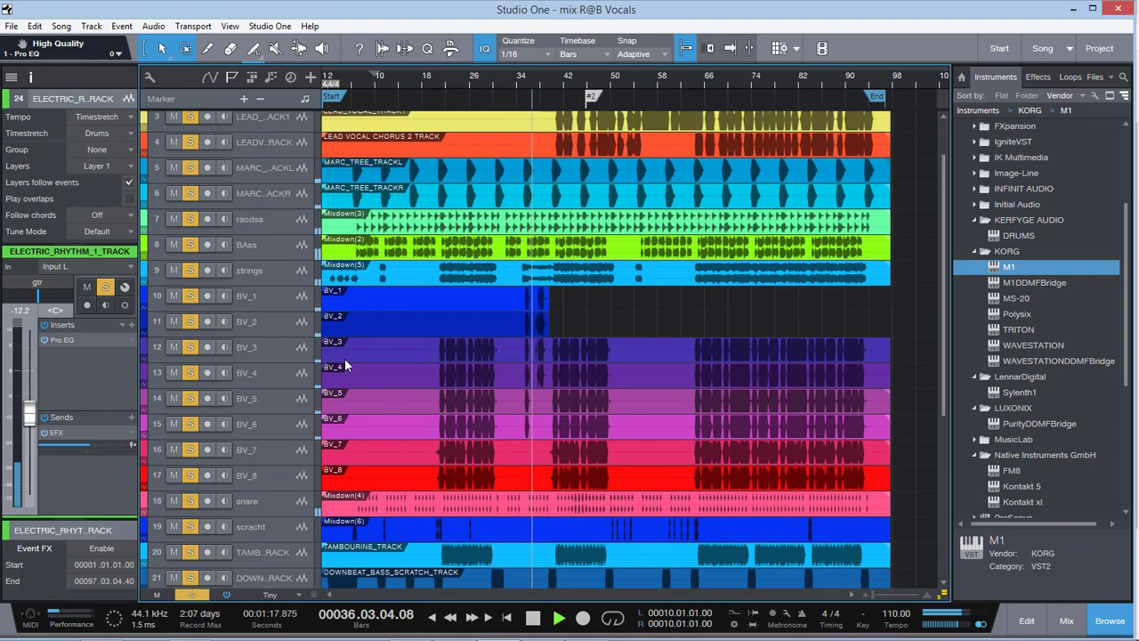
Select the BV_1 and BV_2 tracks together, replay from about bar 34, and set the BV_1 level to -13.3 dB
click(277, 319)
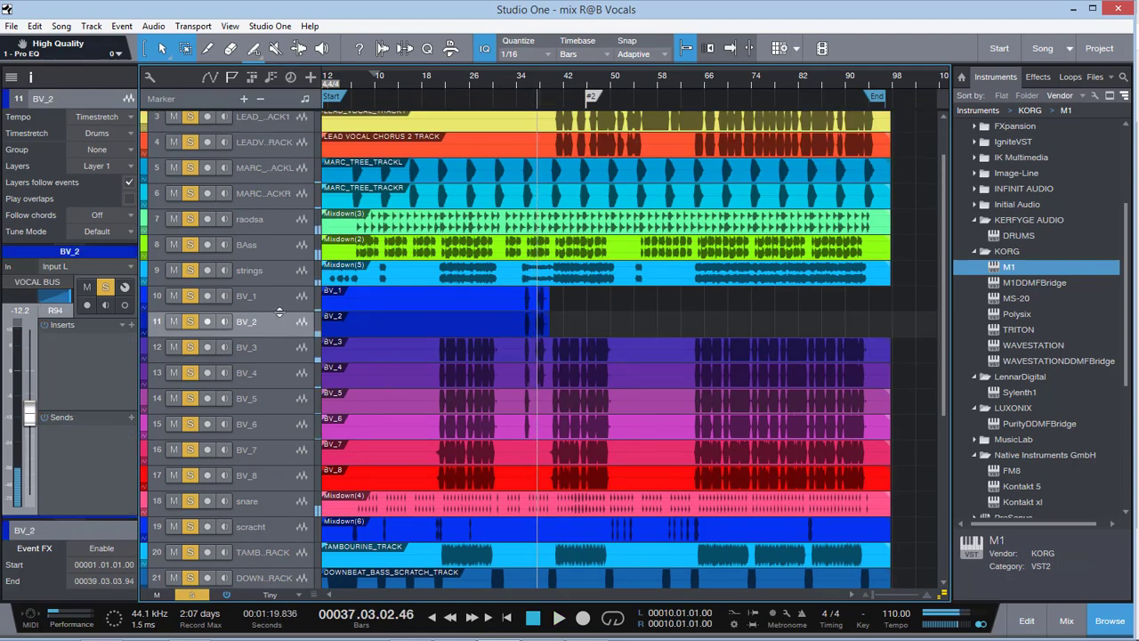
click(522, 76)
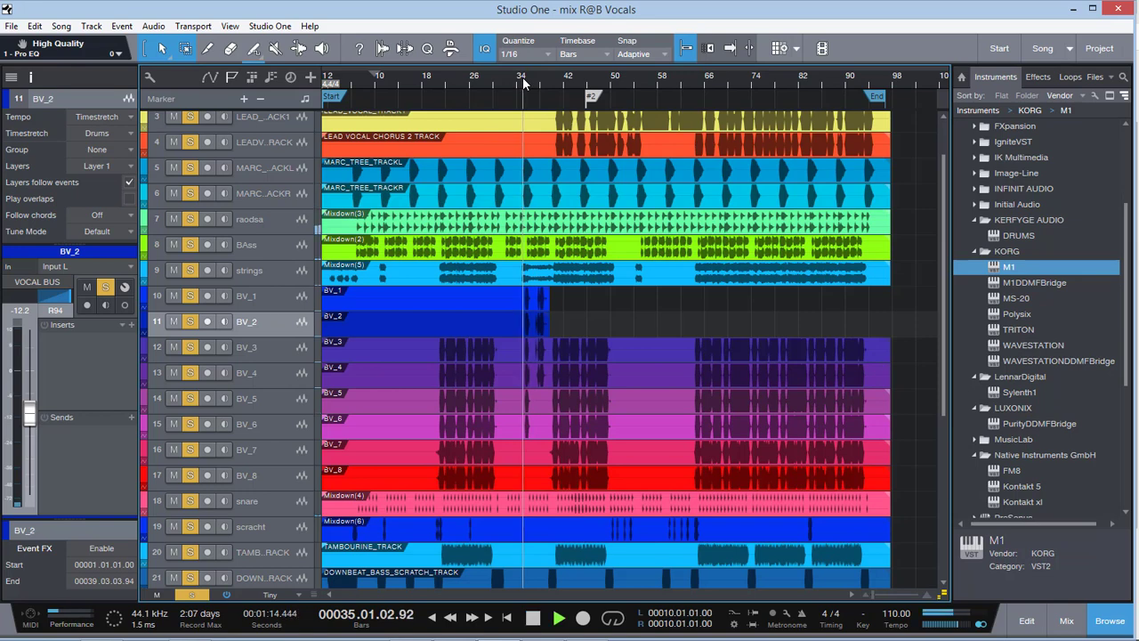
click(283, 299)
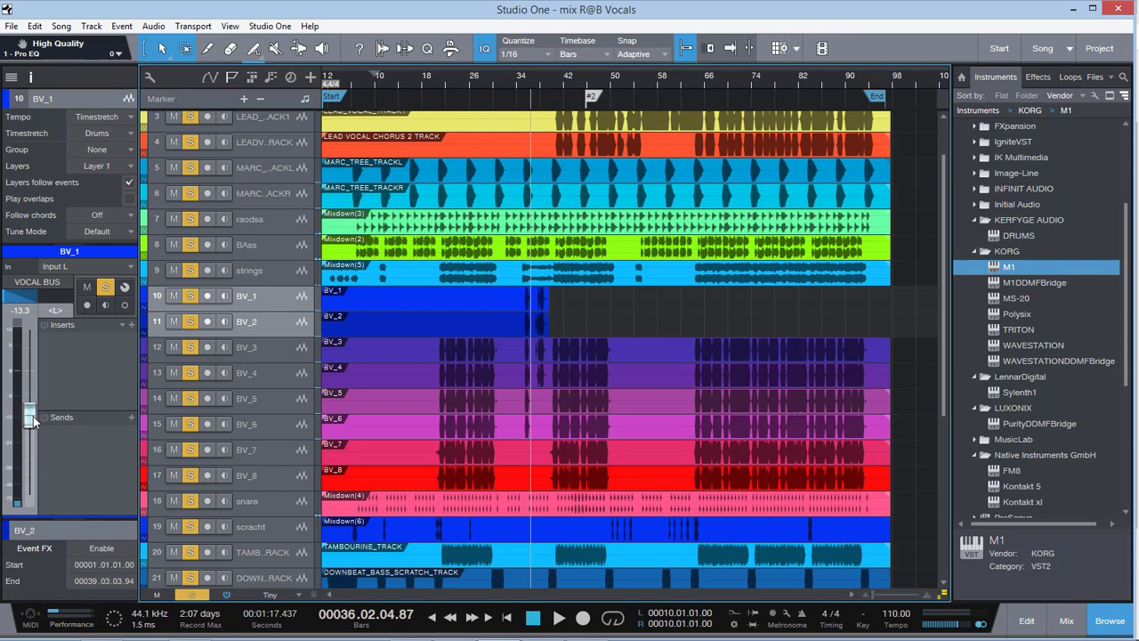
Solo ELECTRIC_RHYTHM_4_TRACK and LEAD_VOCAL_HARMONY_TRACK along with the other soloed tracks, and clear all solos
scroll(486, 288, down, 10)
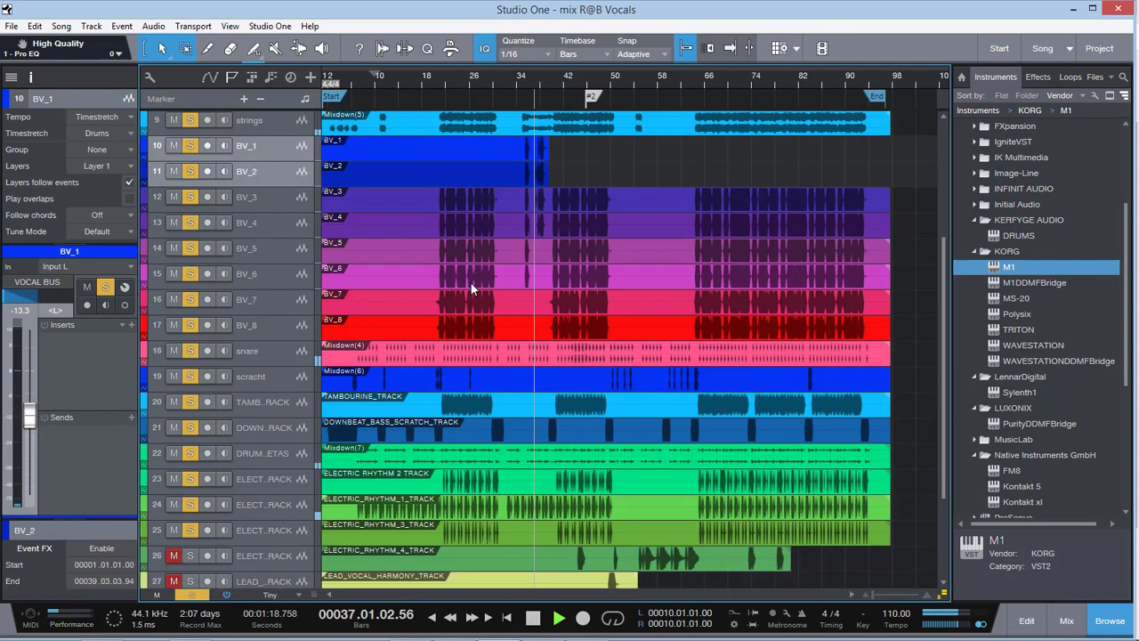
scroll(436, 347, down, 2)
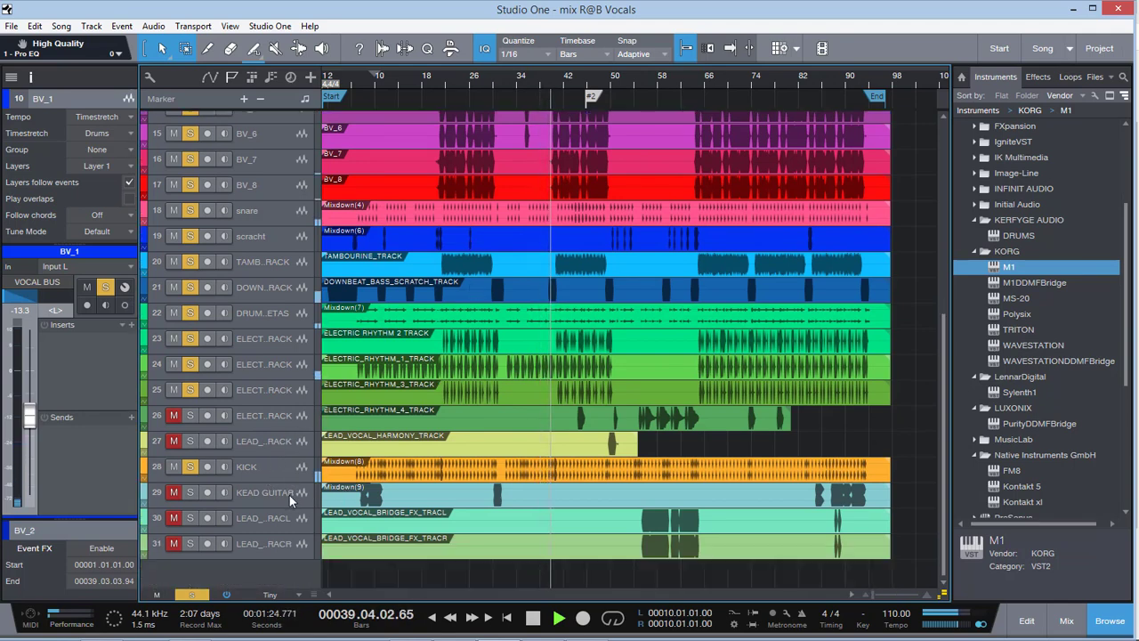
click(175, 416)
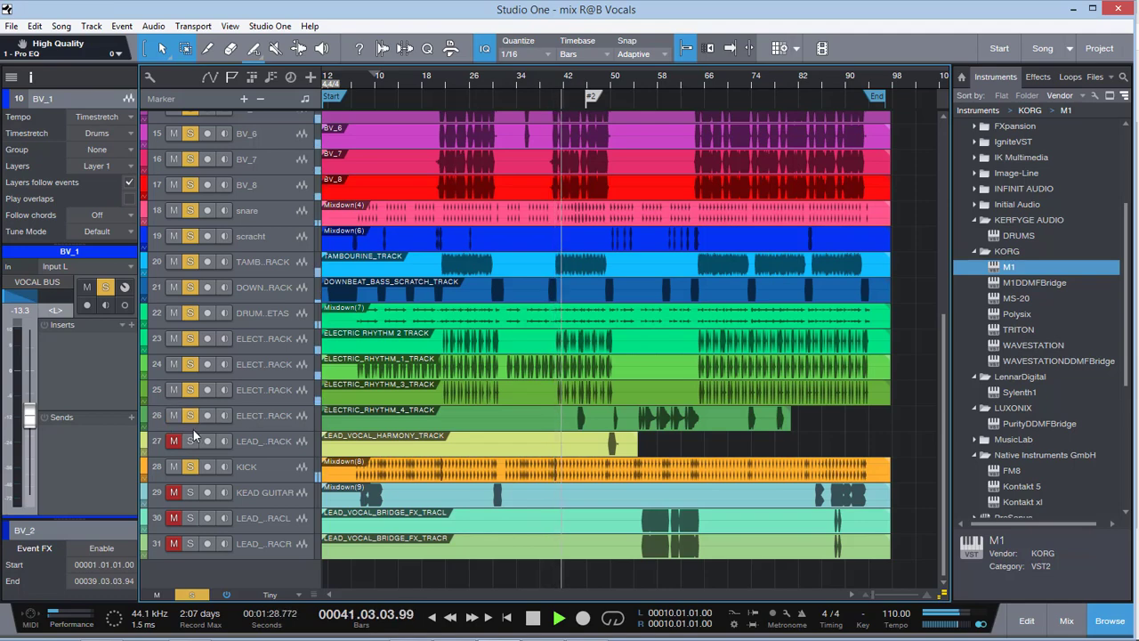
click(174, 443)
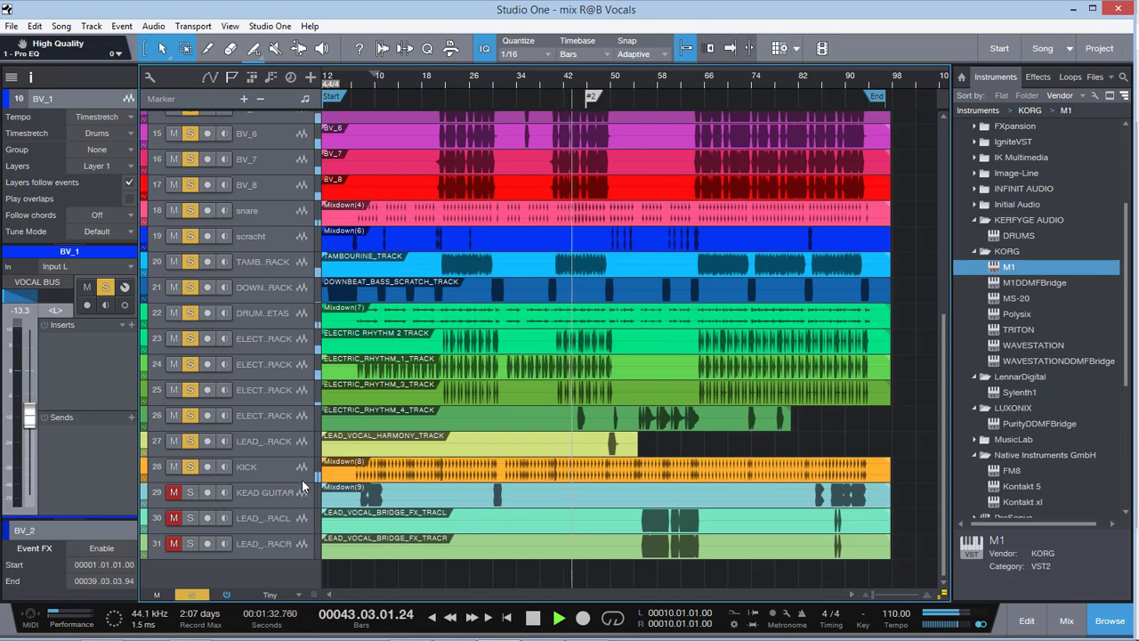
click(193, 595)
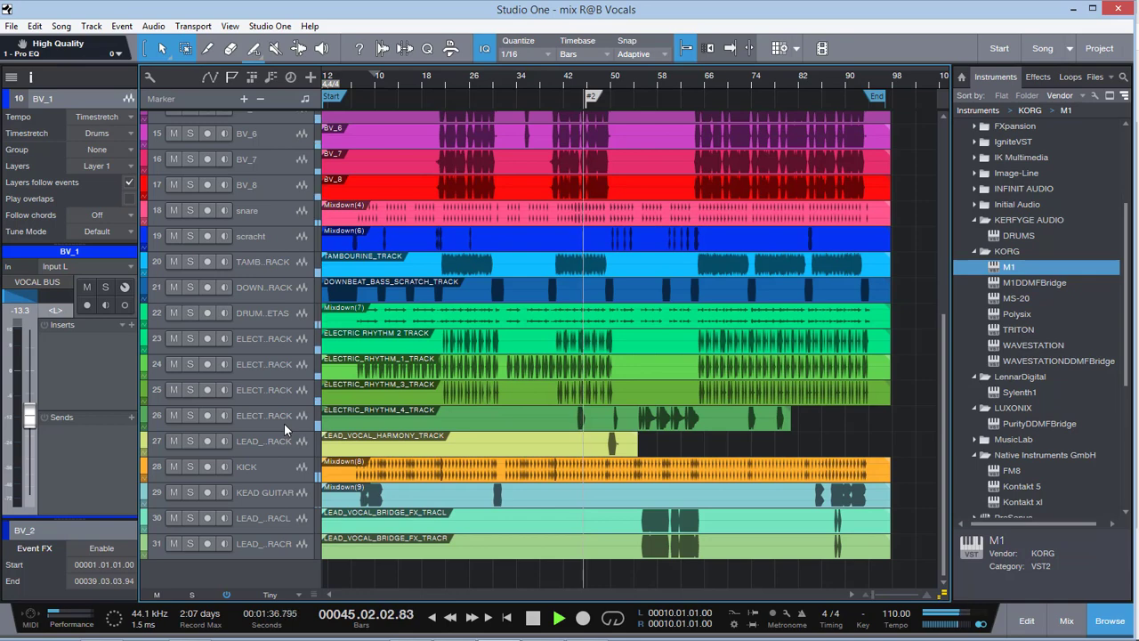
Solo ELECTRIC_RHYTHM_4_TRACK, play it around bar 44, add a REV send, and raise its send level
click(189, 416)
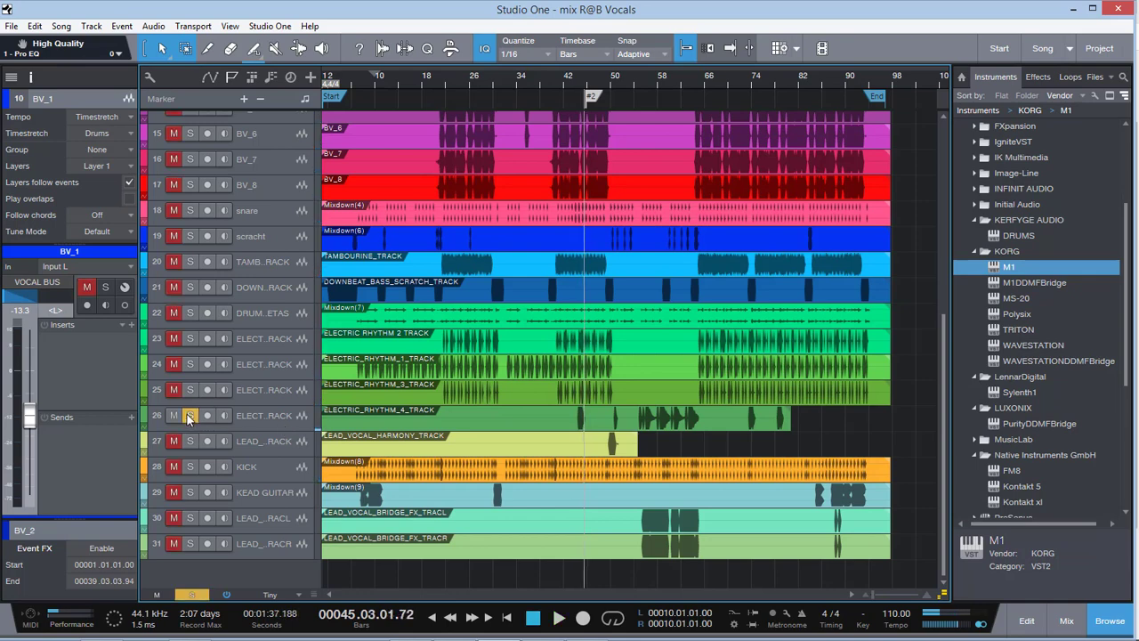
key(space)
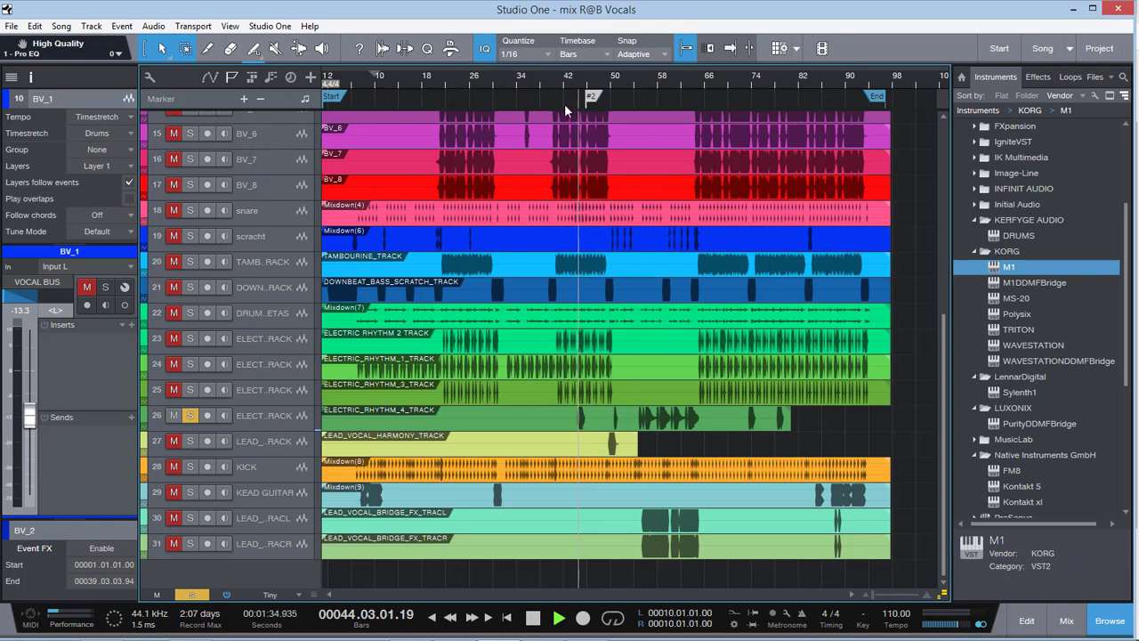
click(270, 419)
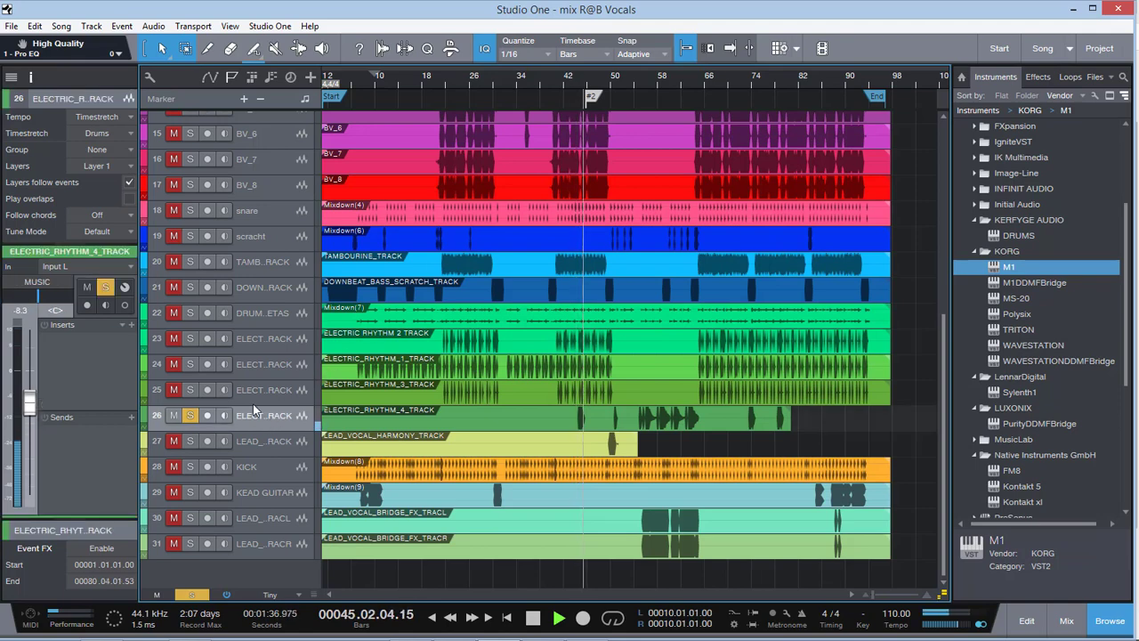
click(132, 416)
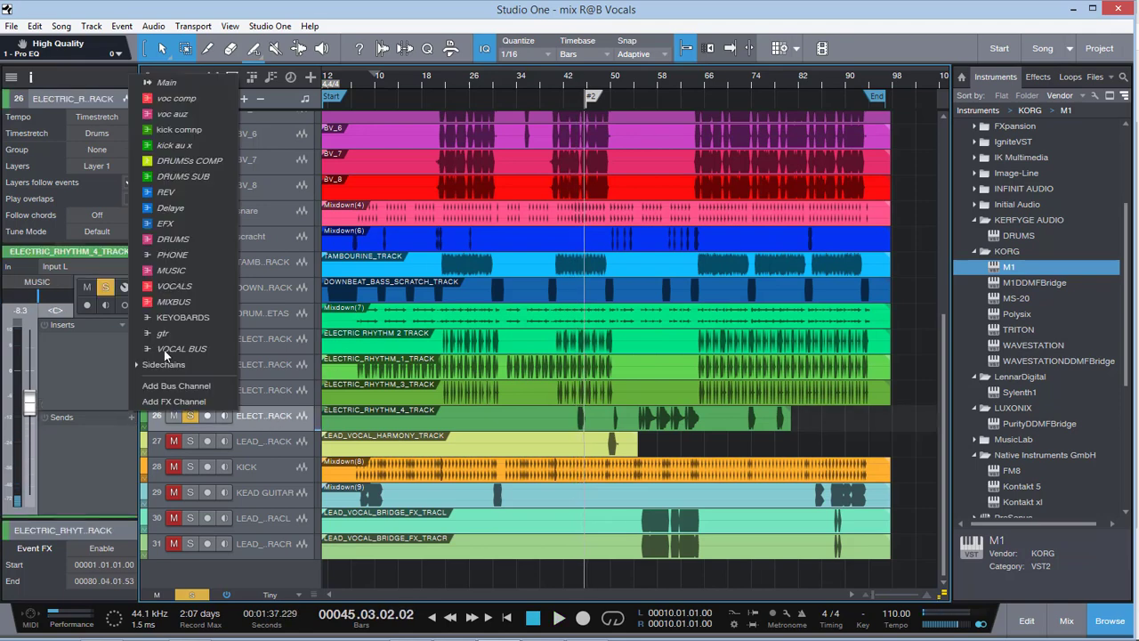
click(204, 195)
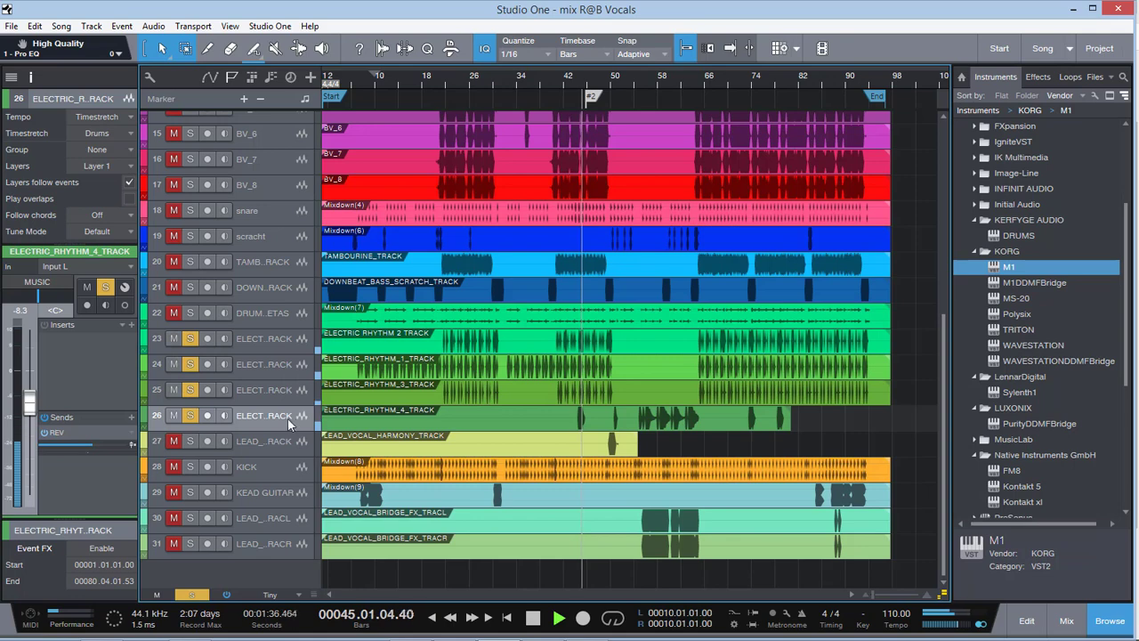
drag(86, 448, 96, 447)
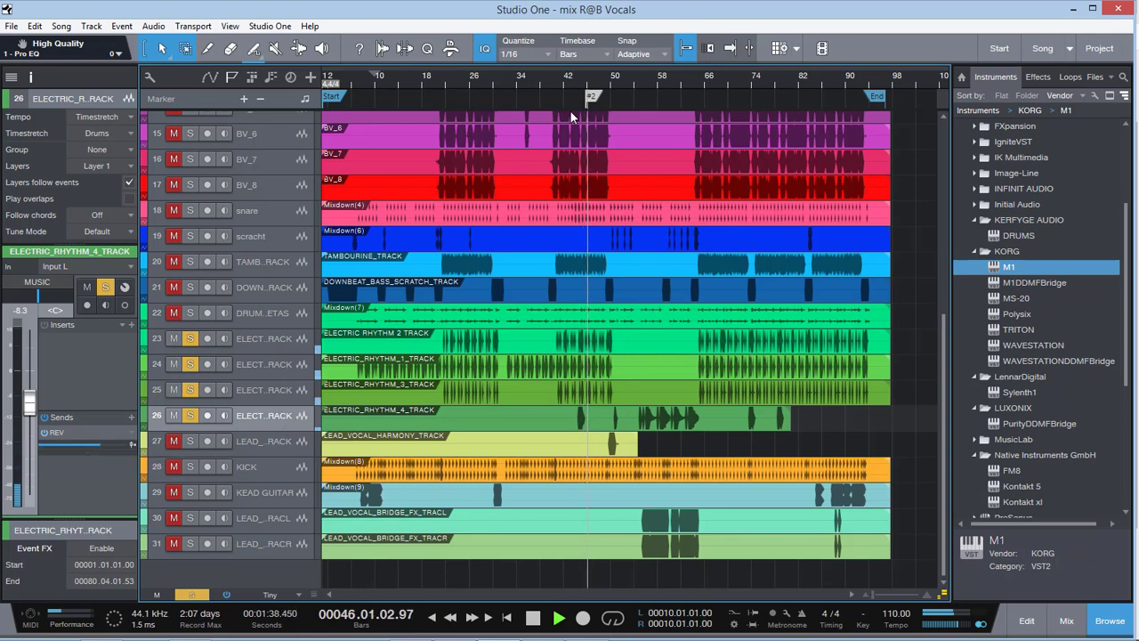
Replay from about bar 42 and add a Delaye send to ELECTRIC_RHYTHM_4_TRACK at a send level of -12.3 dB
click(570, 77)
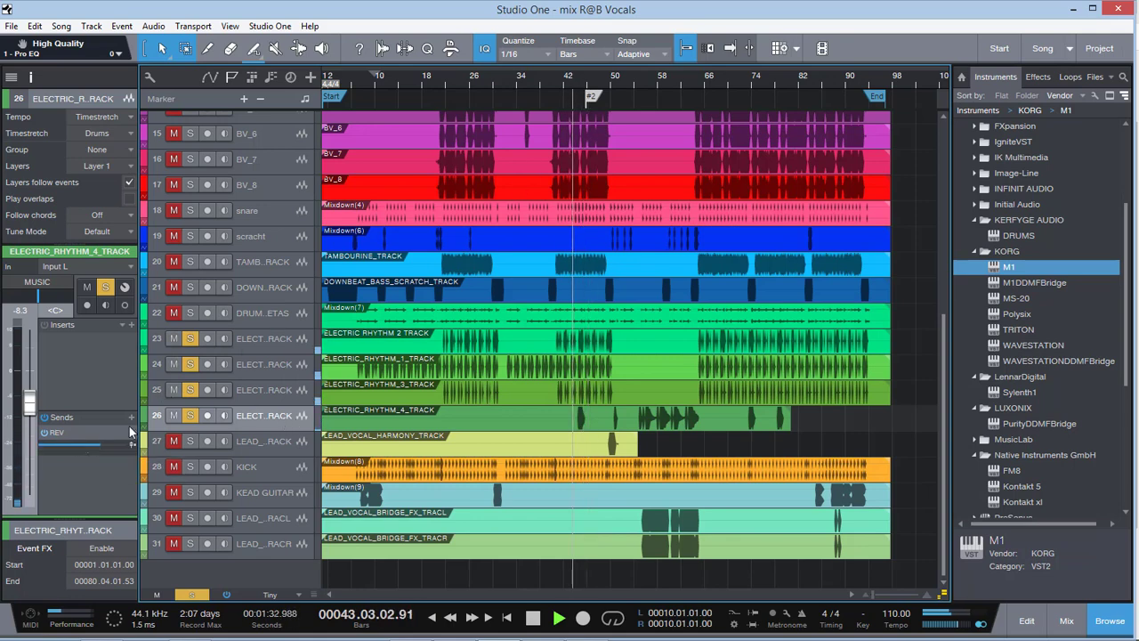
click(131, 417)
click(178, 206)
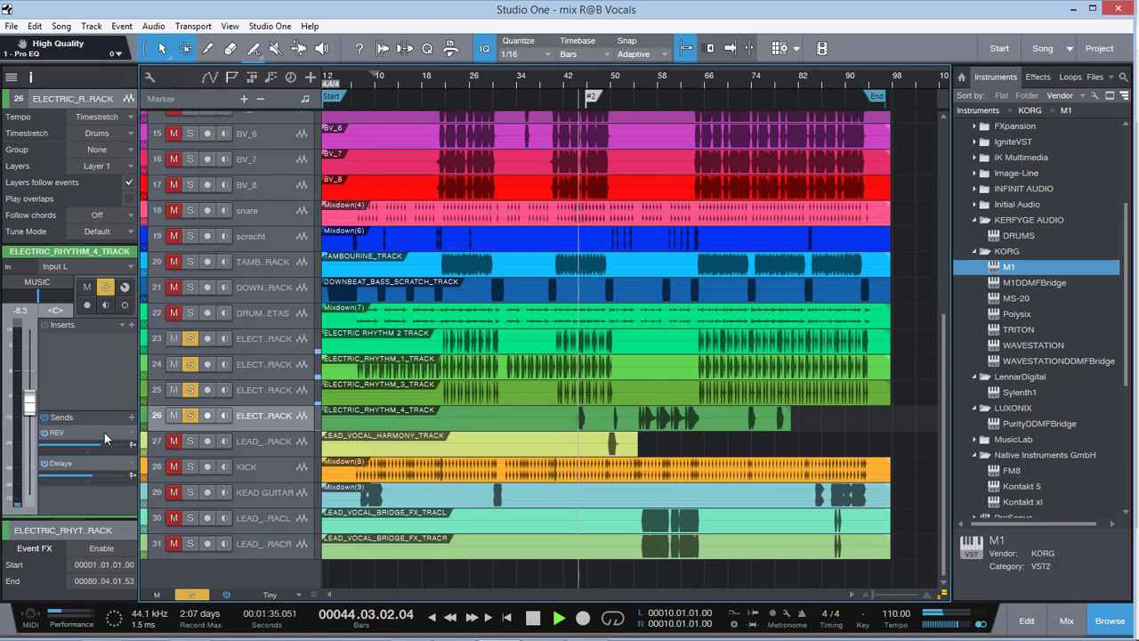
drag(86, 478, 107, 478)
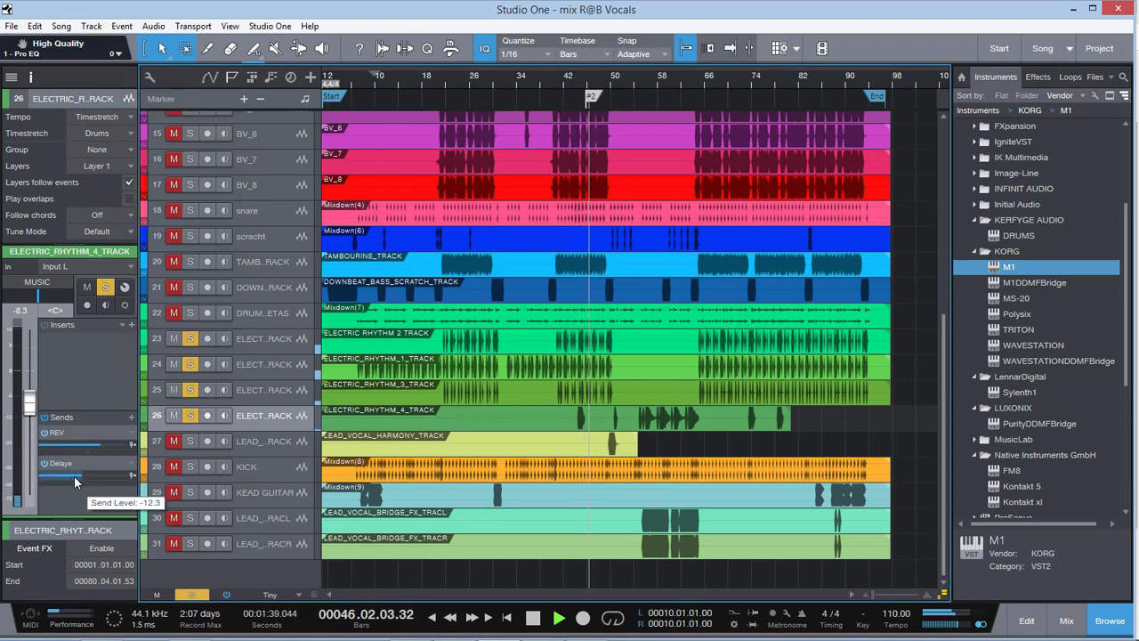
Insert Pro EQ on ELECTRIC_RHYTHM_4_TRACK with the low cut enabled at 75 Hz and the high-mid band boosted 1.44 dB at 5 kHz
click(132, 325)
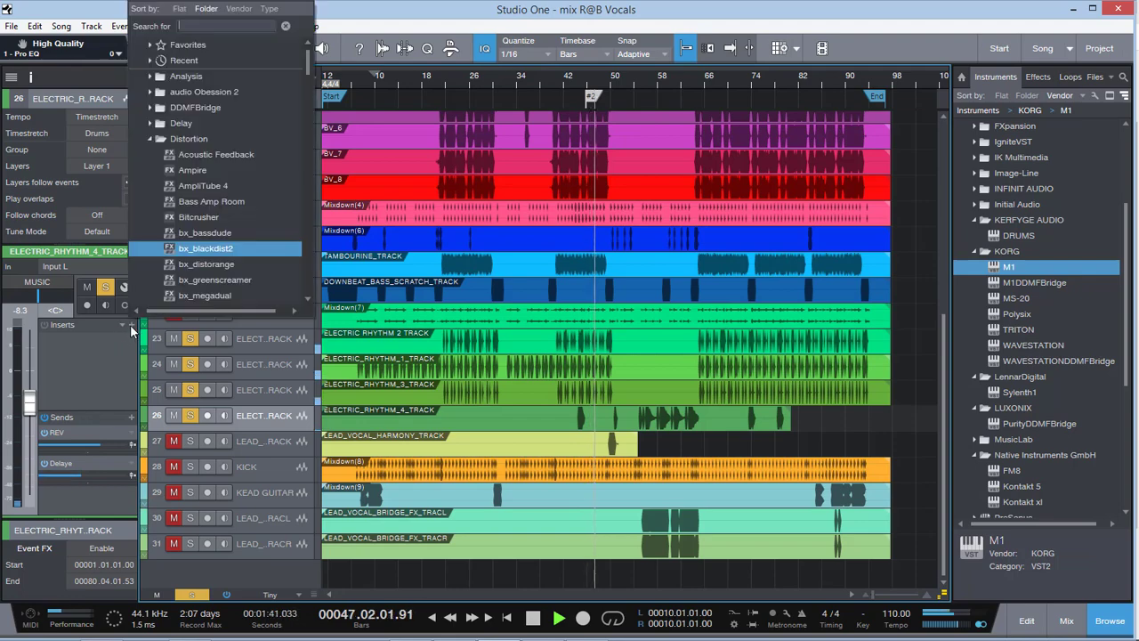
text(PRO)
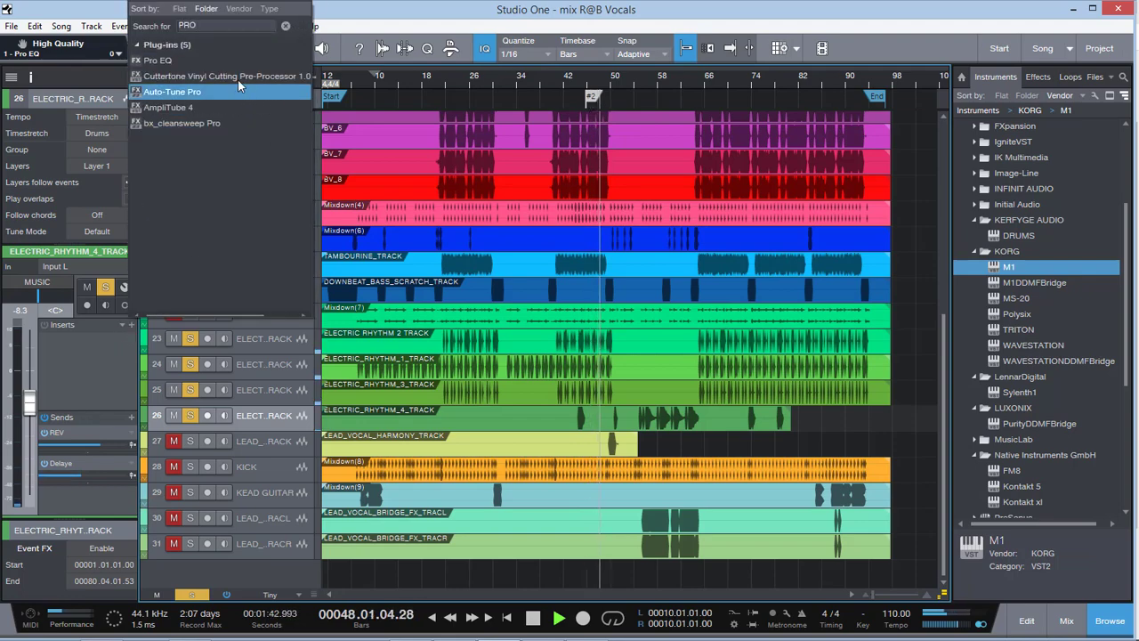
click(157, 60)
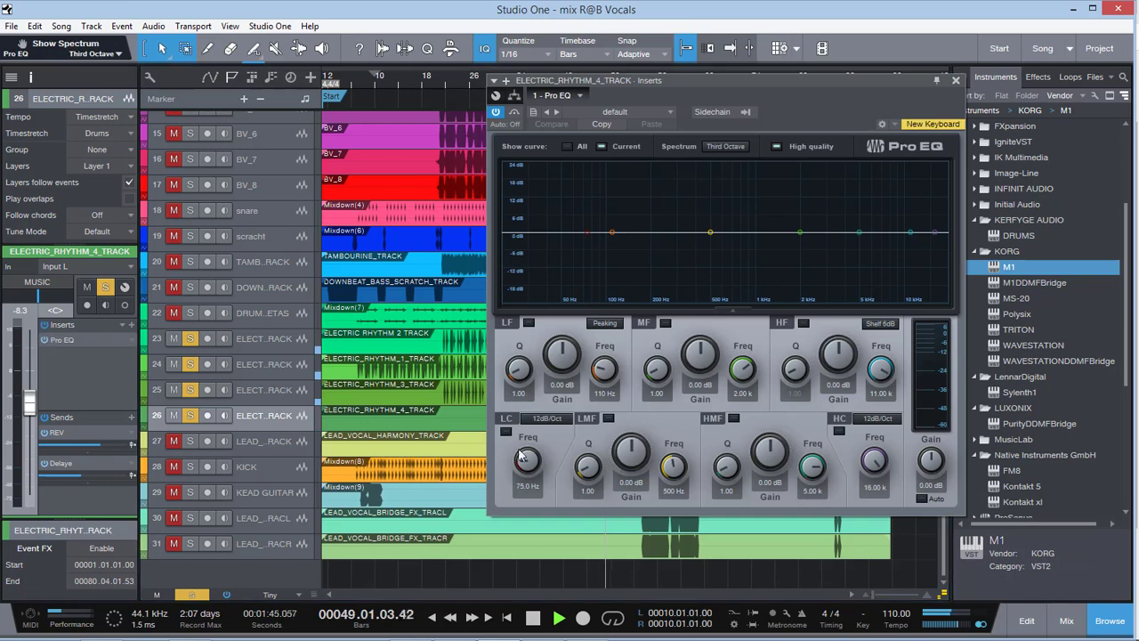
click(505, 433)
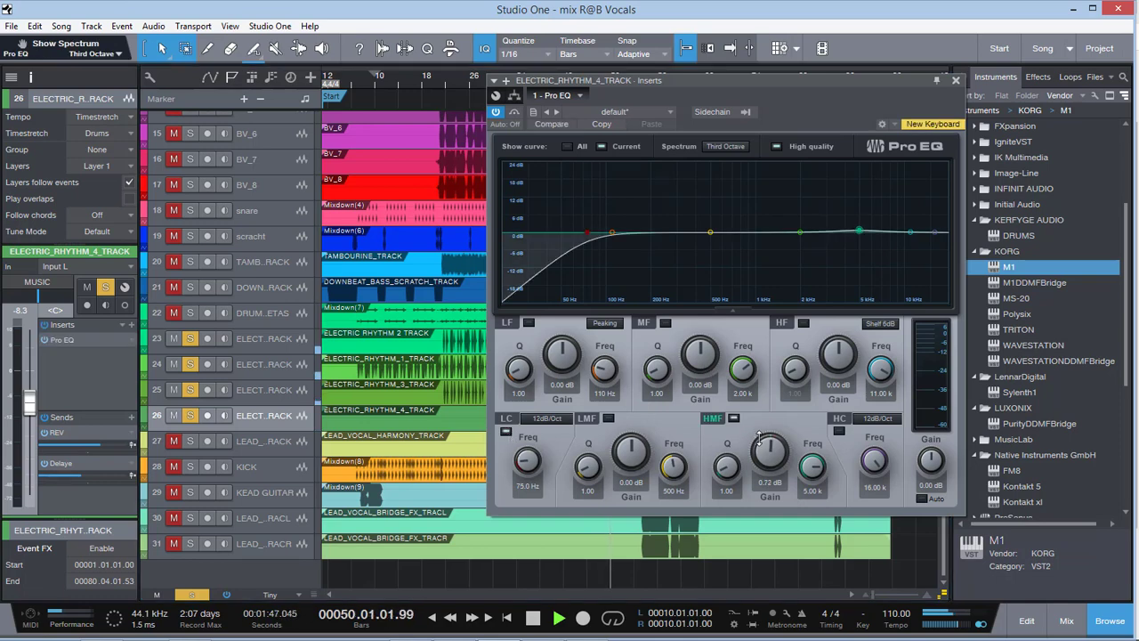
drag(718, 81, 854, 75)
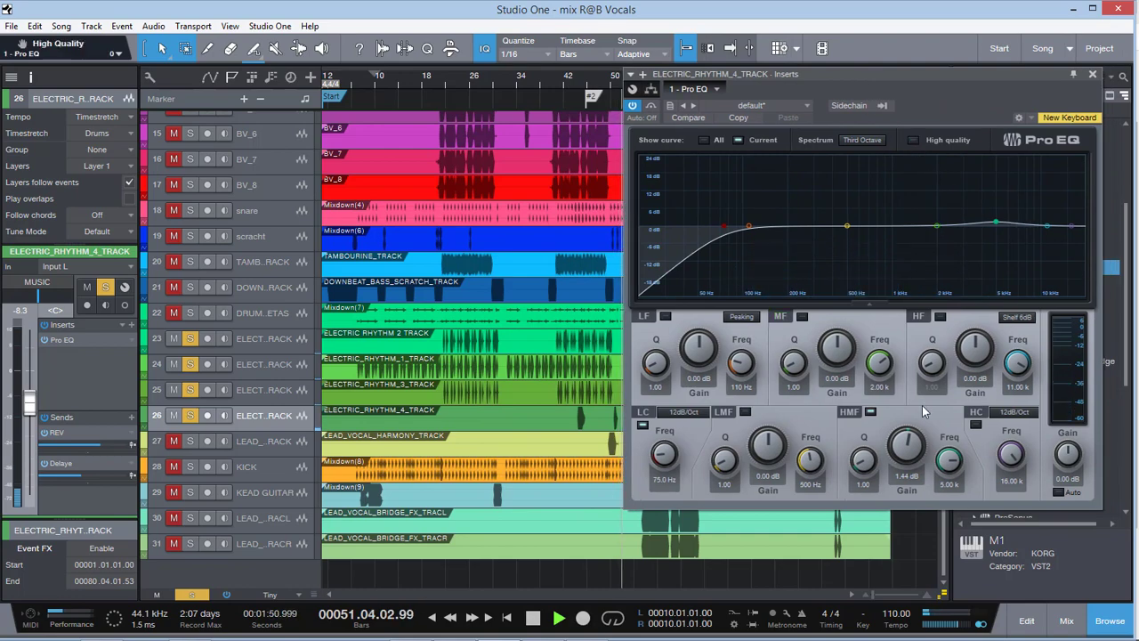
Clear all solos, close the EQ, and play the full mix from about bar 37
click(191, 595)
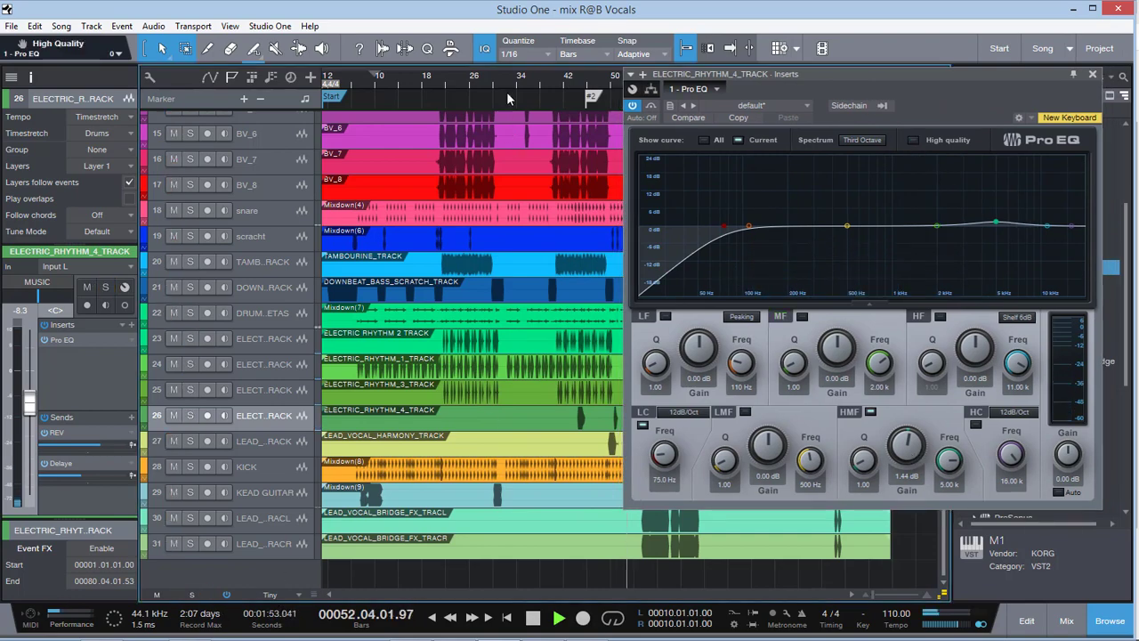
click(1089, 76)
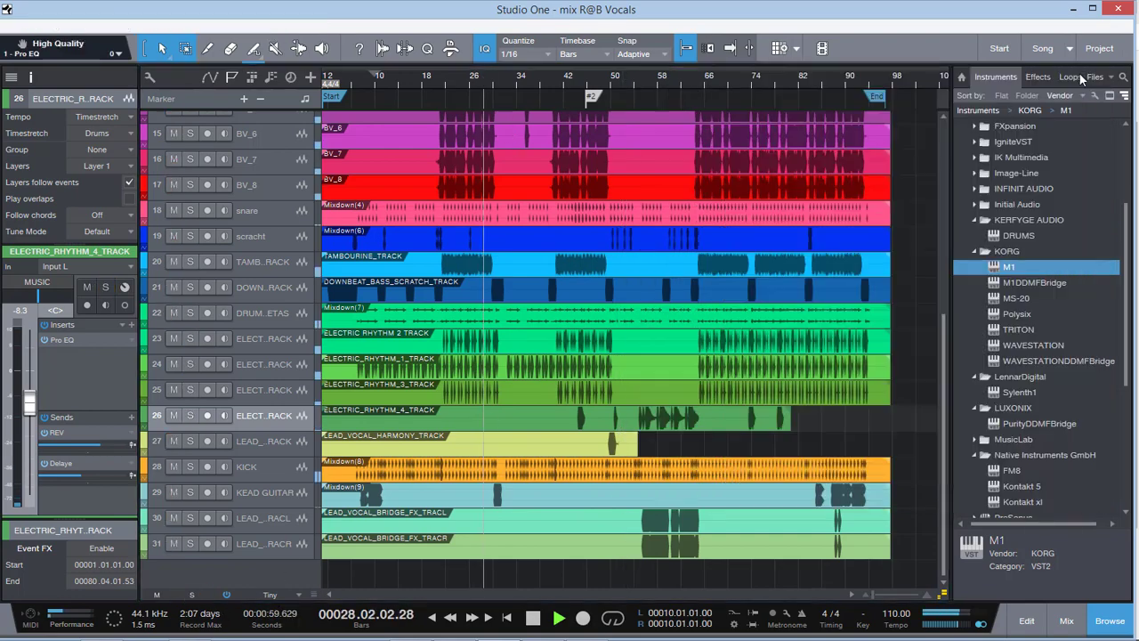
scroll(587, 245, up, 5)
scroll(587, 243, up, 2)
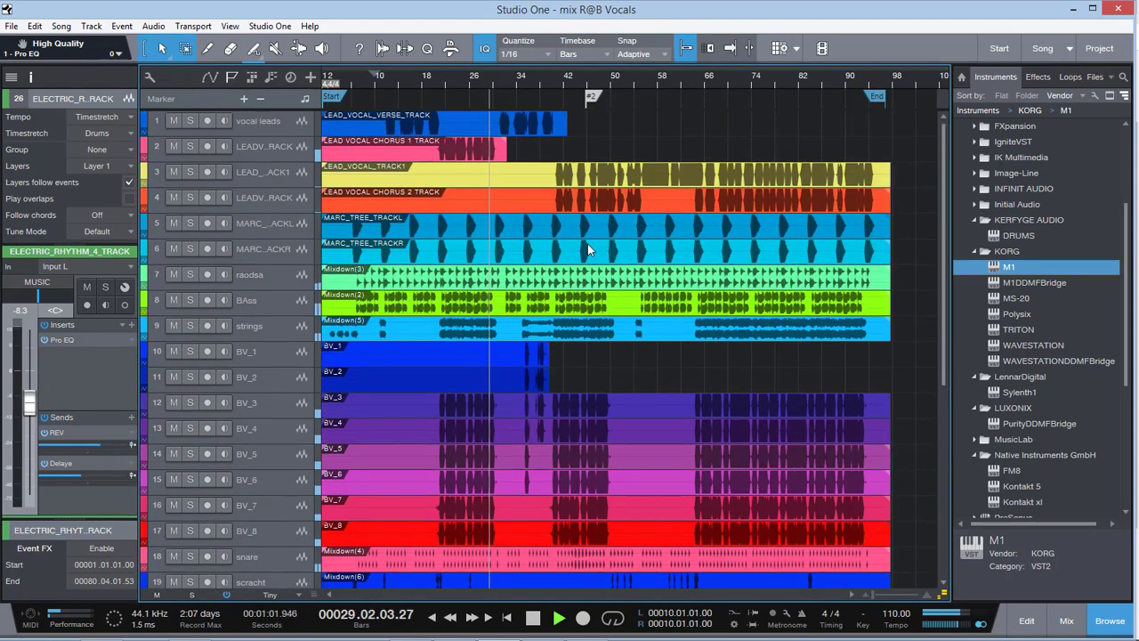
click(541, 76)
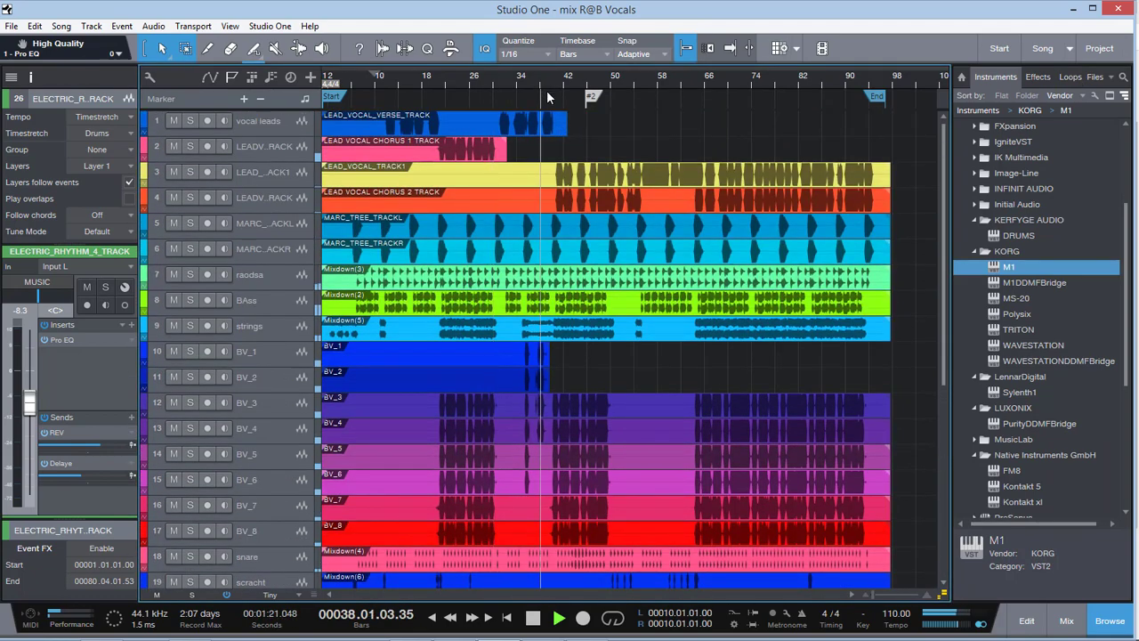
Audition LEAD VOCAL CHORUS 2 TRACK around bar 42 with LEAD_VOCAL_TRACK1 muted, and unmute that track again
click(286, 200)
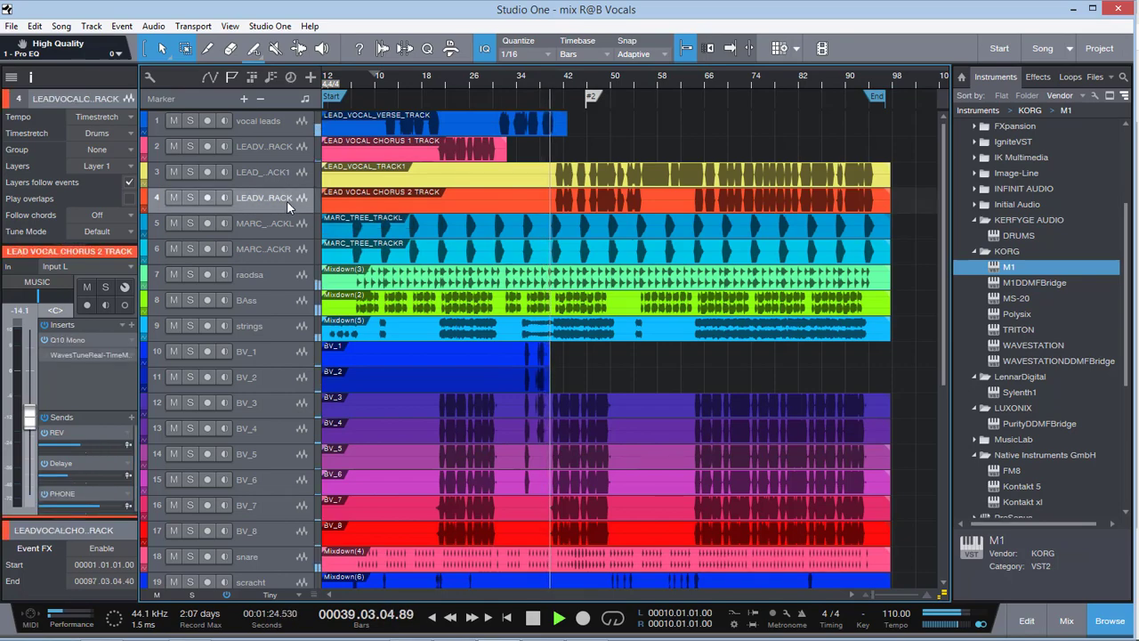
click(876, 593)
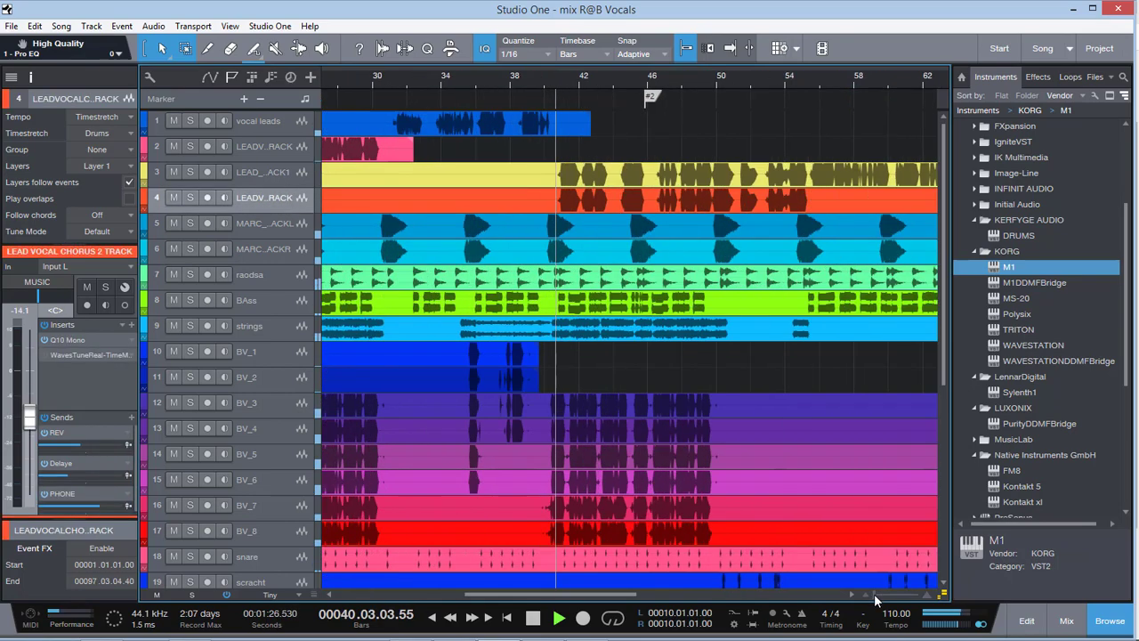
click(174, 172)
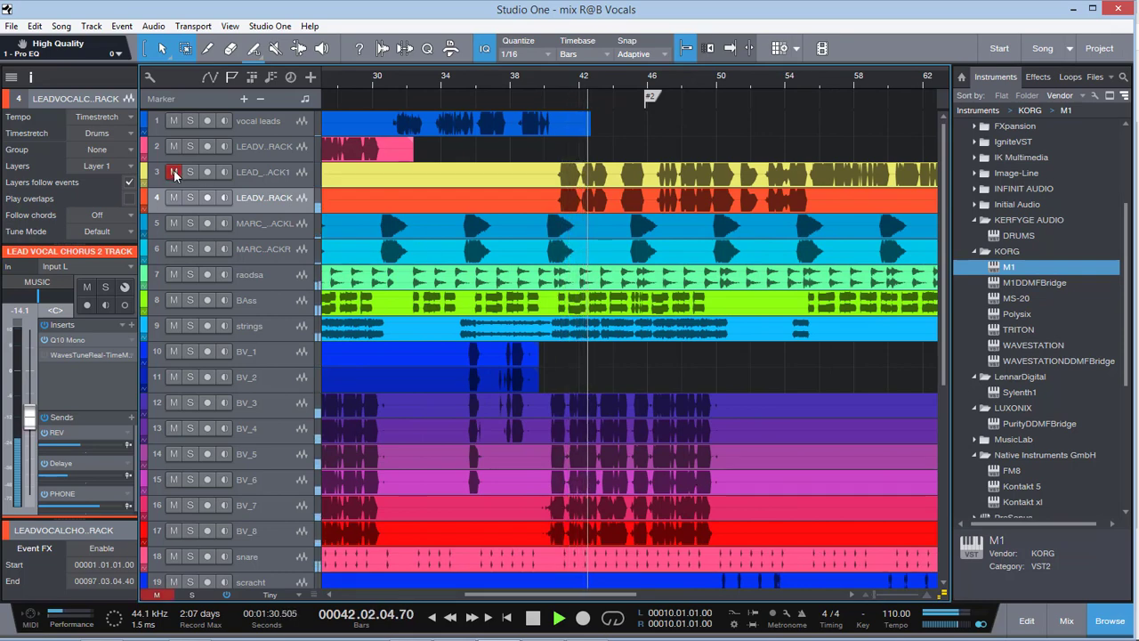
click(174, 171)
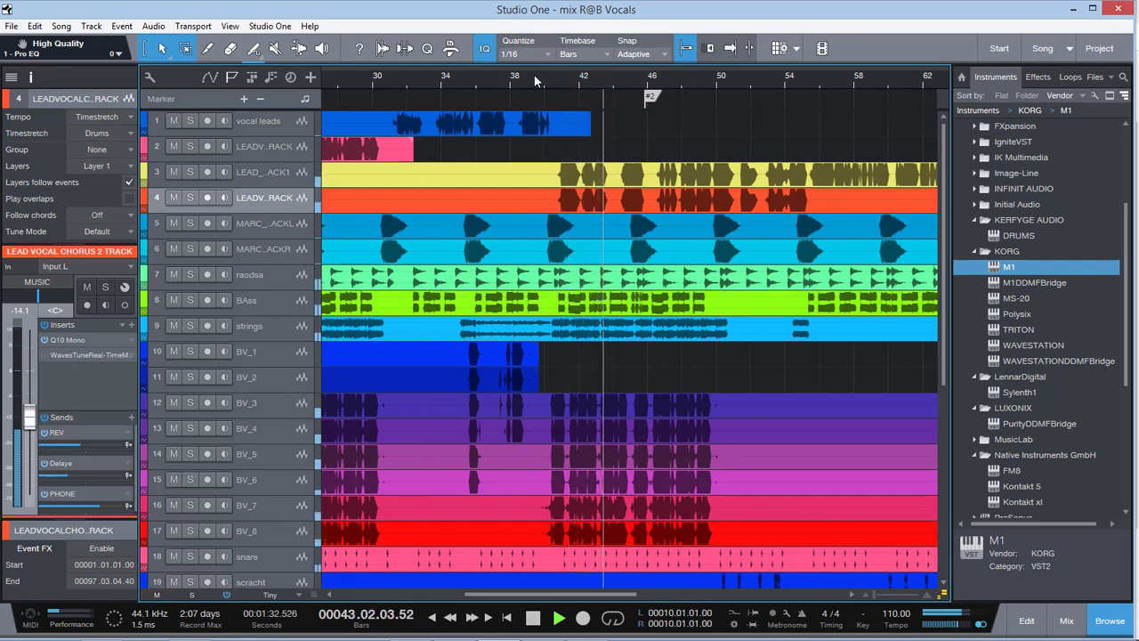
Listen to LEAD_VOCAL_TRACK1 and LEAD VOCAL CHORUS 2 TRACK soloed from bar 41, stop playback, and clear all solos
key(space)
click(189, 172)
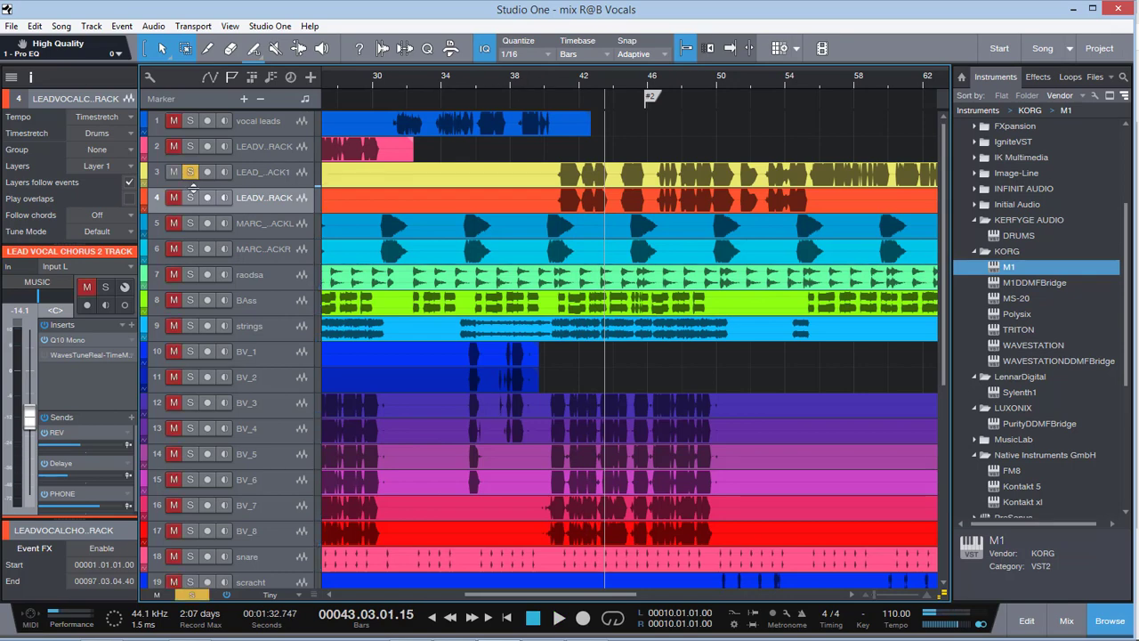
click(562, 69)
key(space)
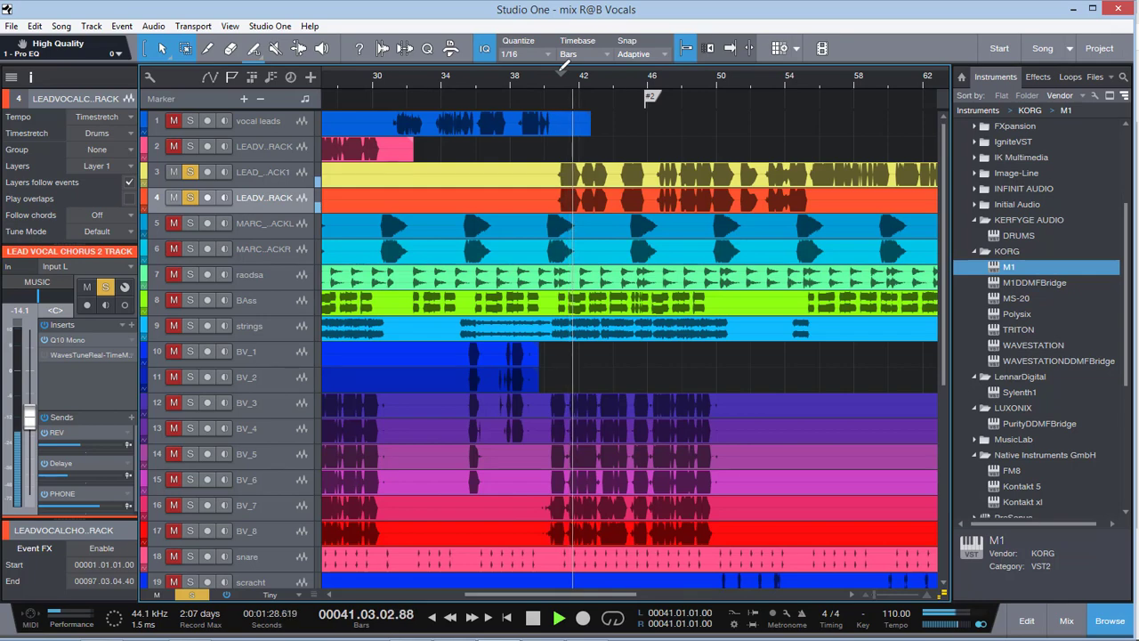
key(space)
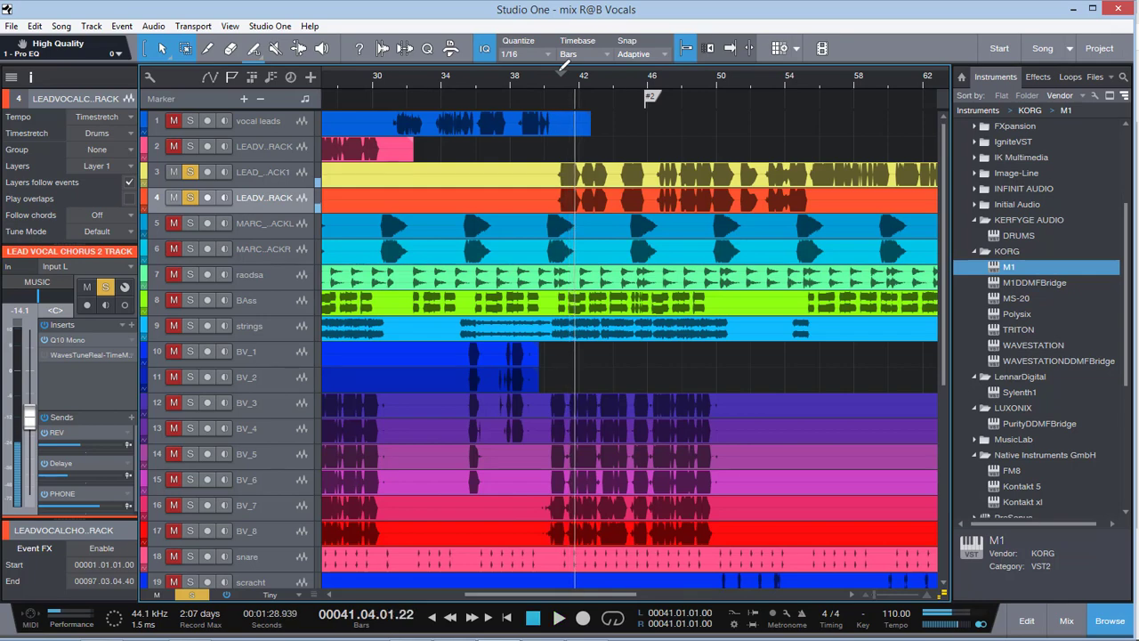
click(203, 594)
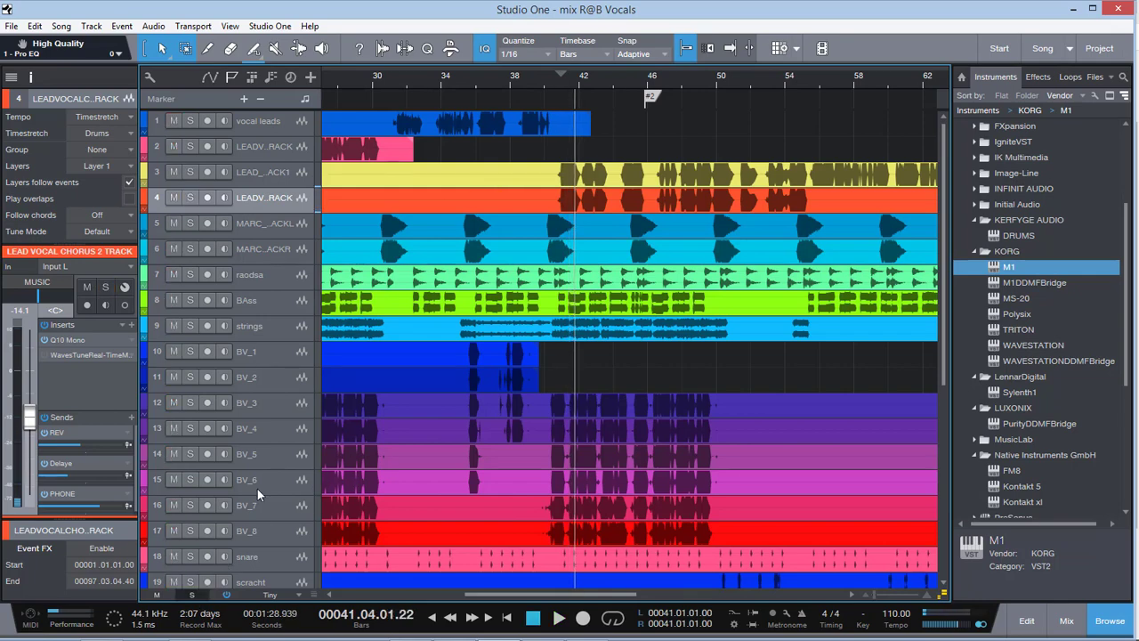
Check the GTR Stomp 4 Stereo and Pro EQ settings on the PHONE effect channel and close its inserts
click(84, 492)
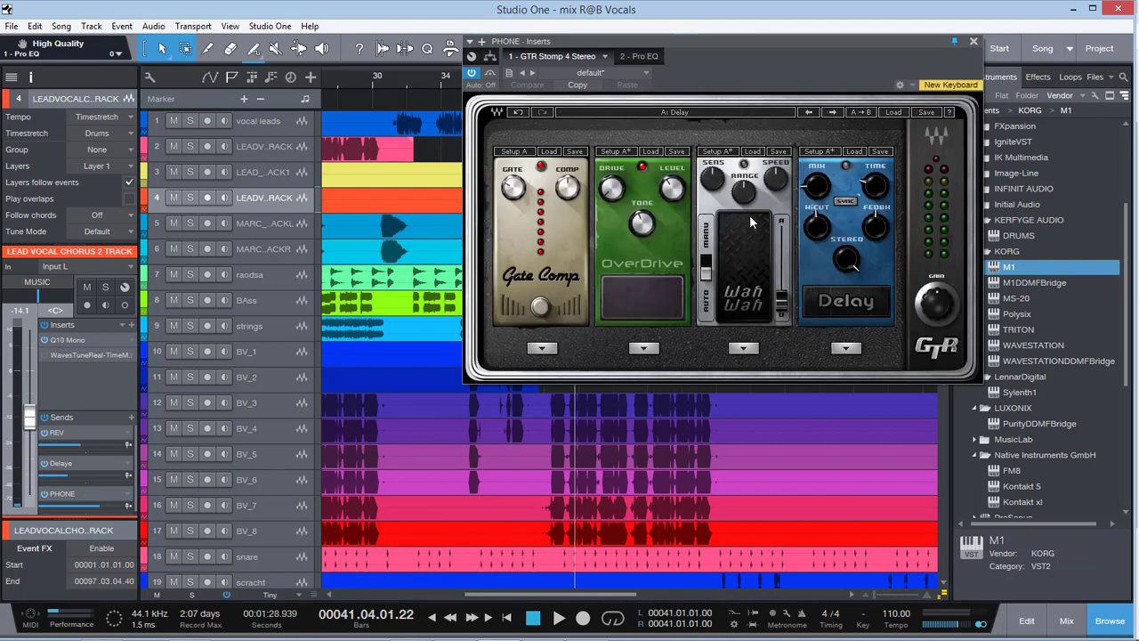
click(636, 56)
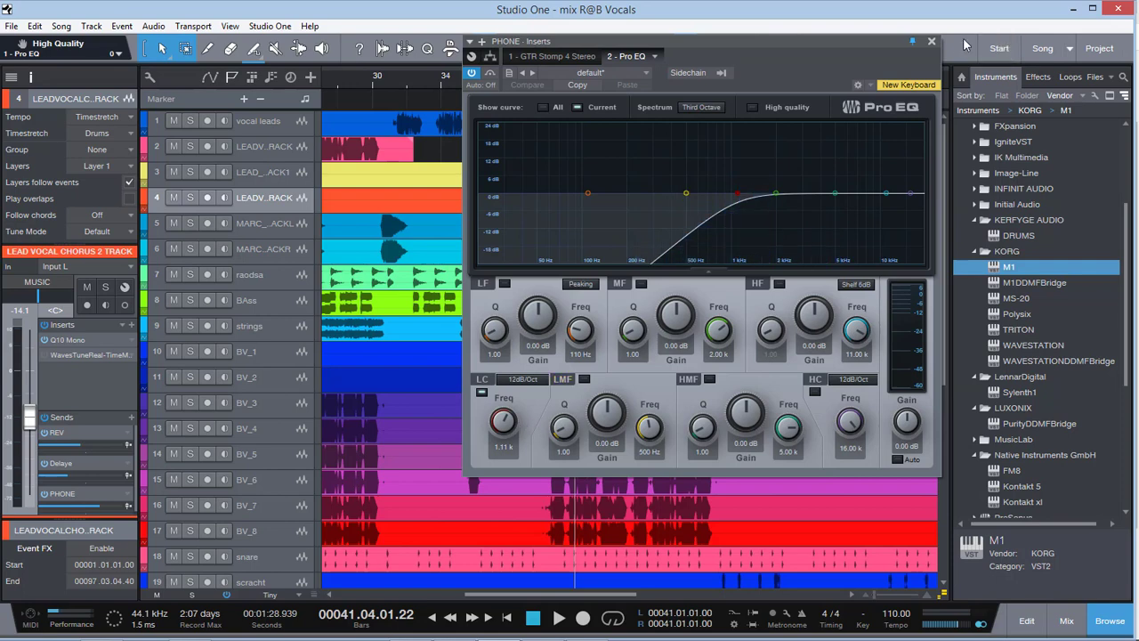
click(931, 43)
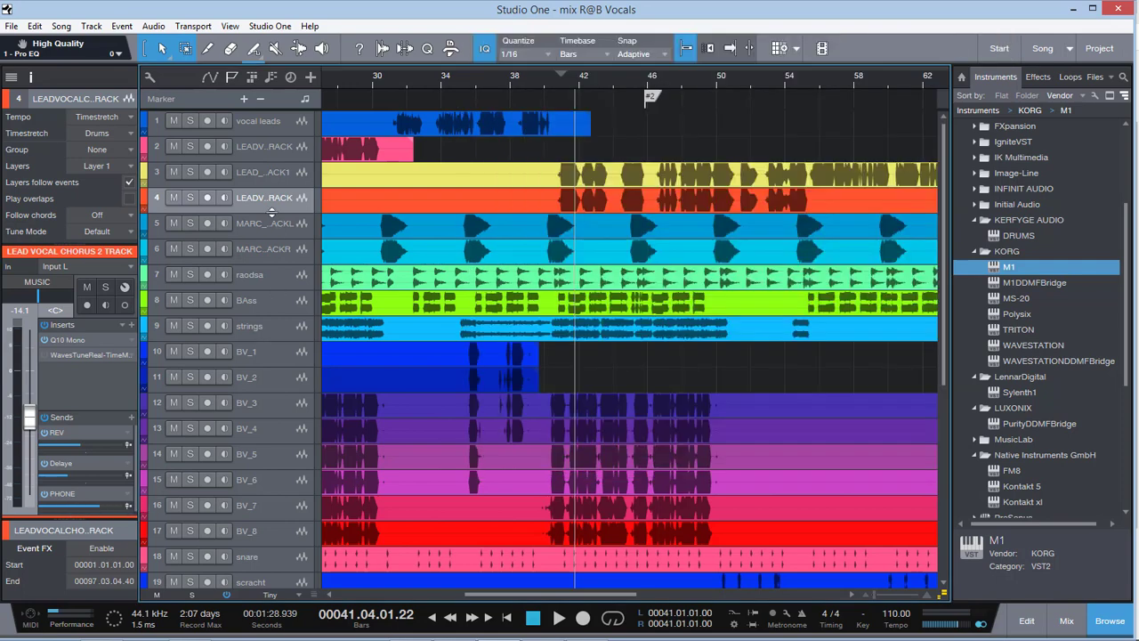
Play the mix from about bar 40 with LEAD_VOCAL_TRACK1 muted, and make that track taller
click(541, 78)
key(space)
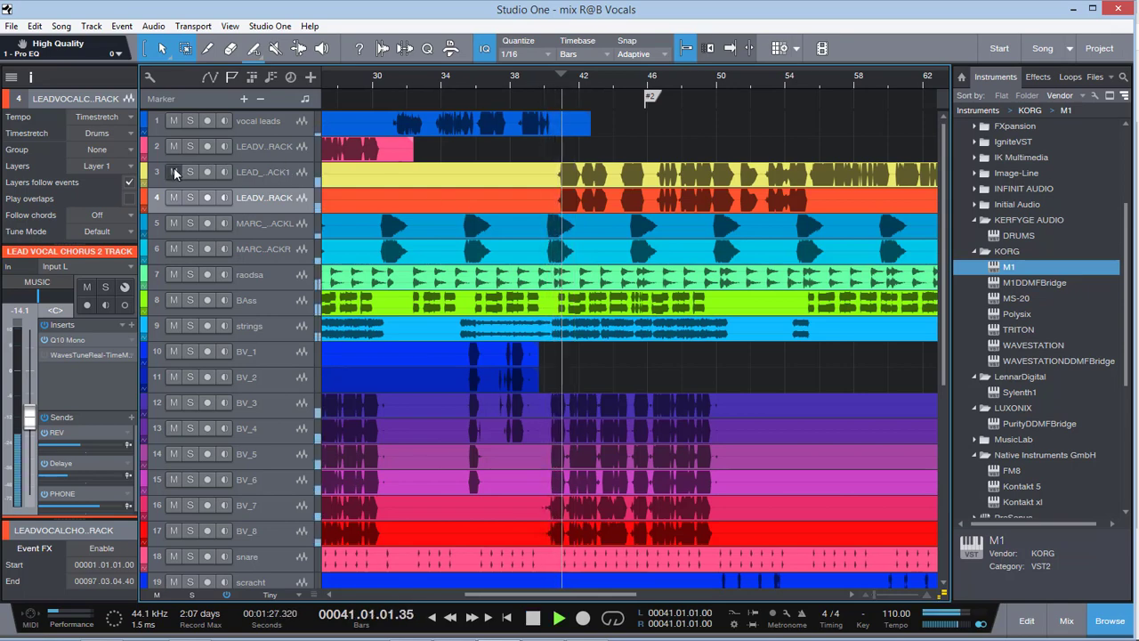
key(m)
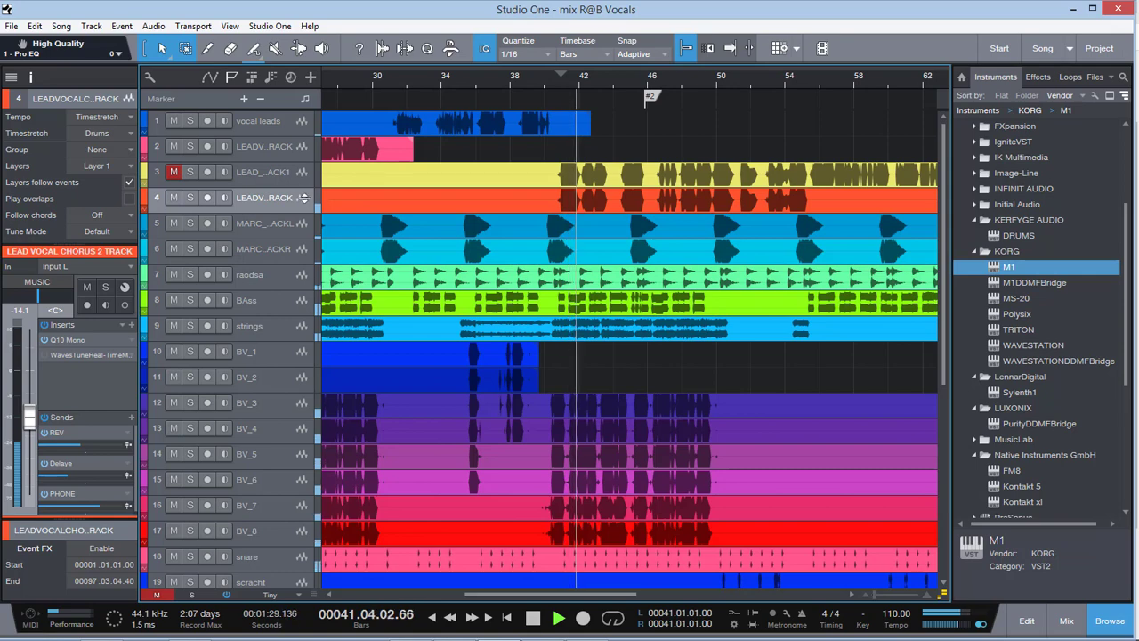
drag(304, 186, 303, 210)
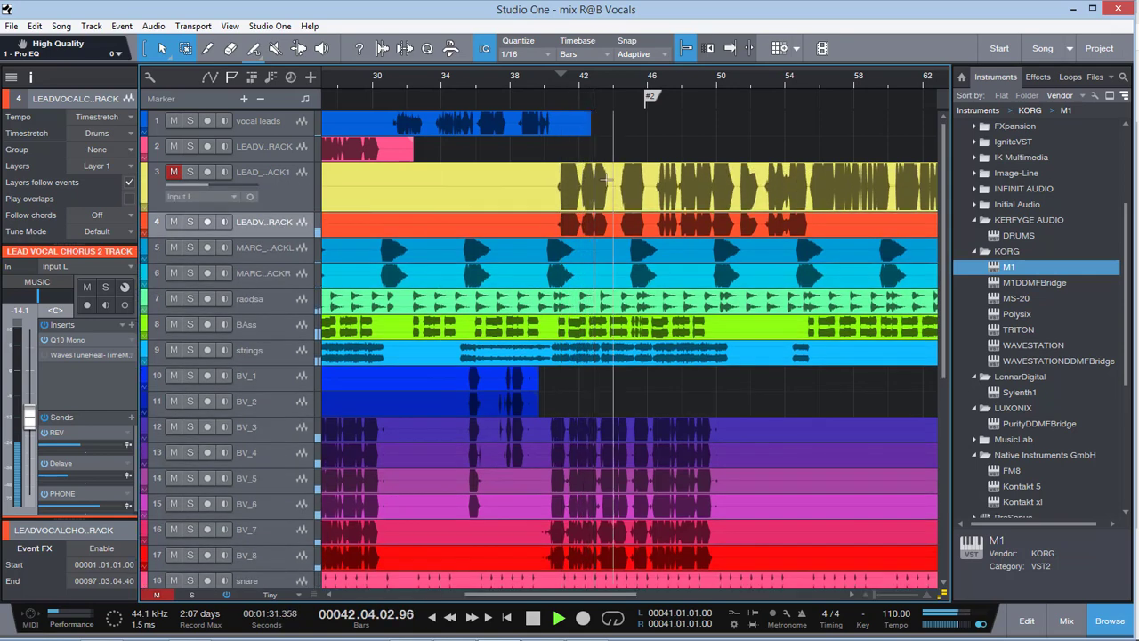
Split LEAD_VOCAL_TRACK1 at bars 40, 44 and 46, mute both events between bars 40 and 46, and unmute the track itself
click(608, 179)
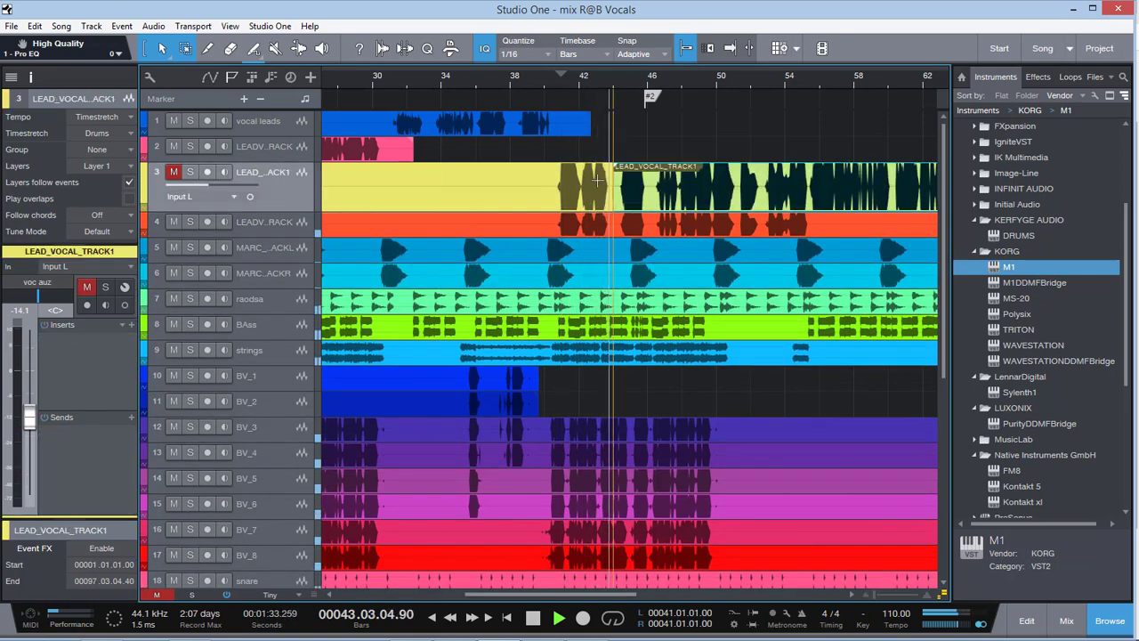
key(space)
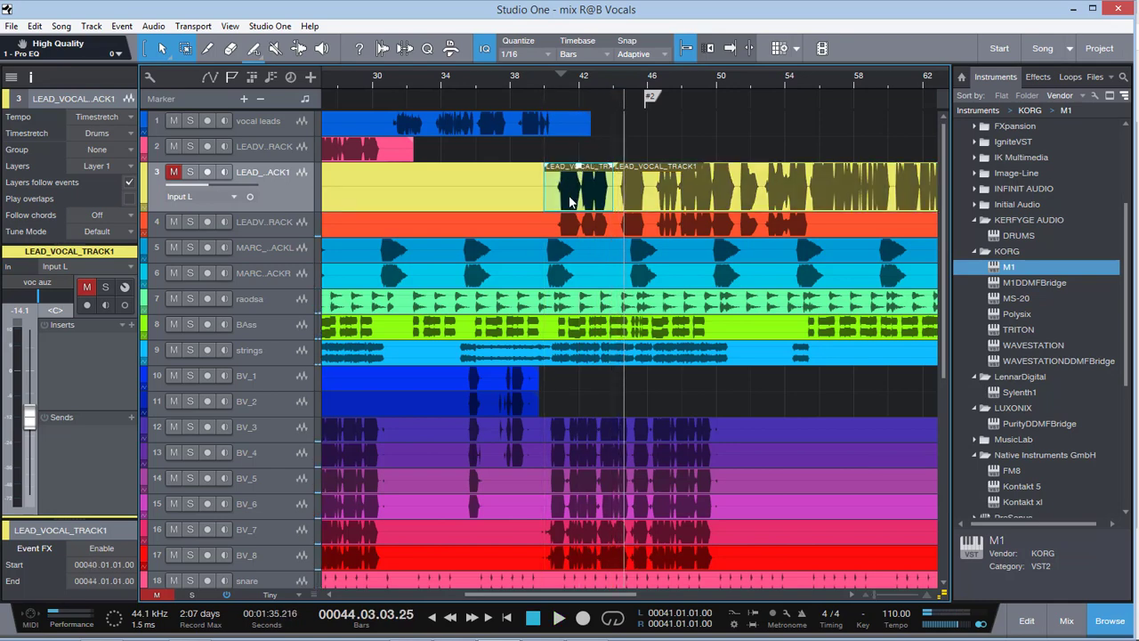
key(shift+m)
key(space)
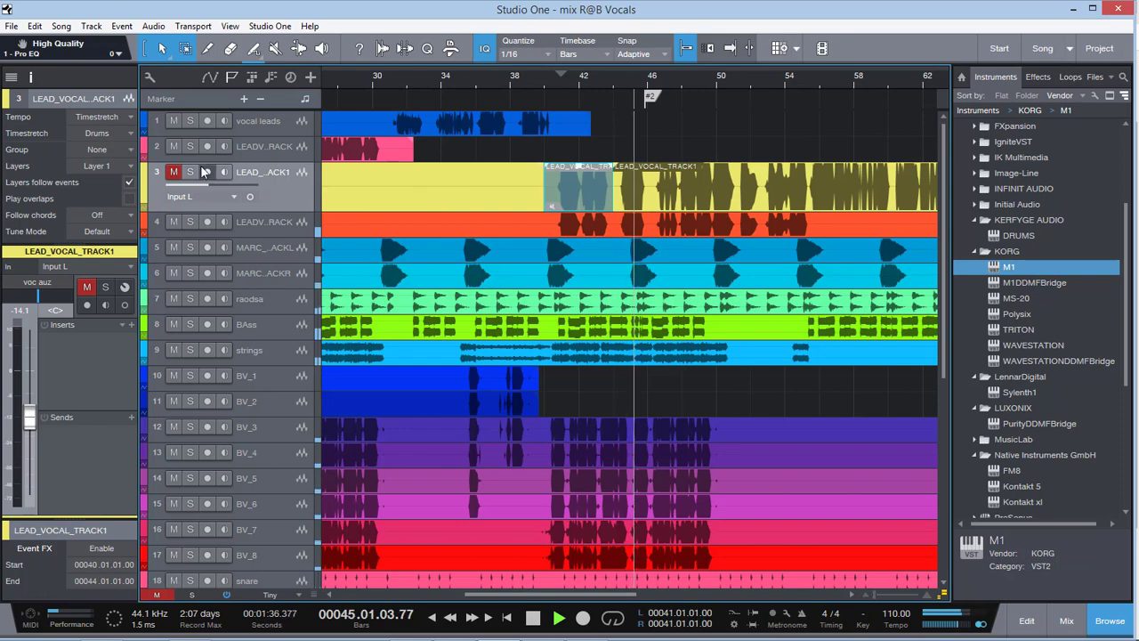
alt+click(651, 184)
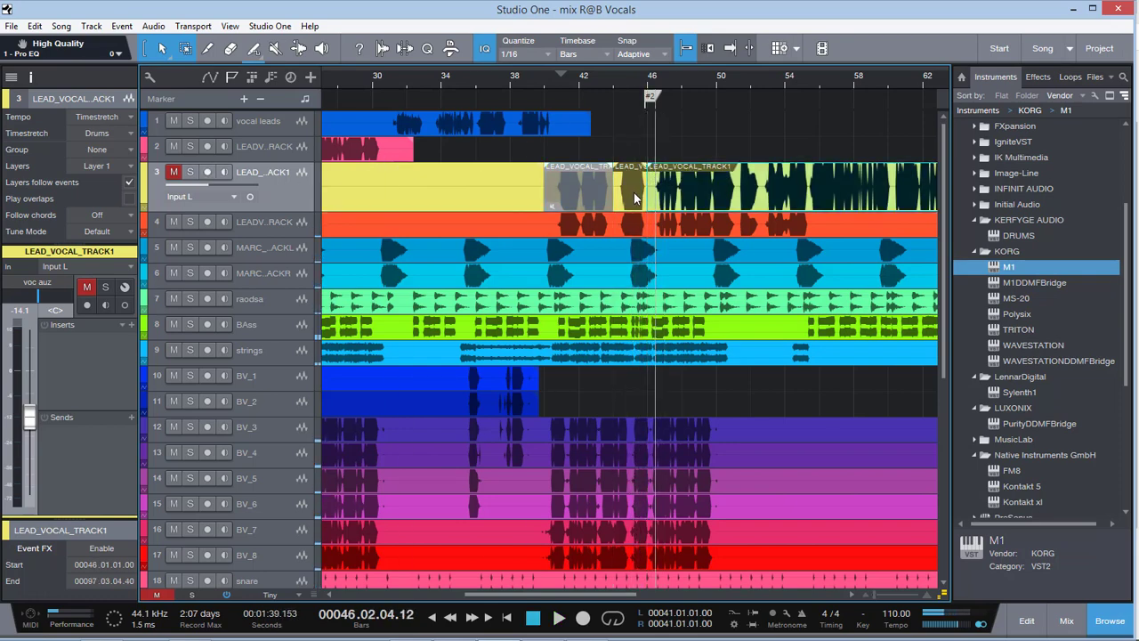
click(633, 193)
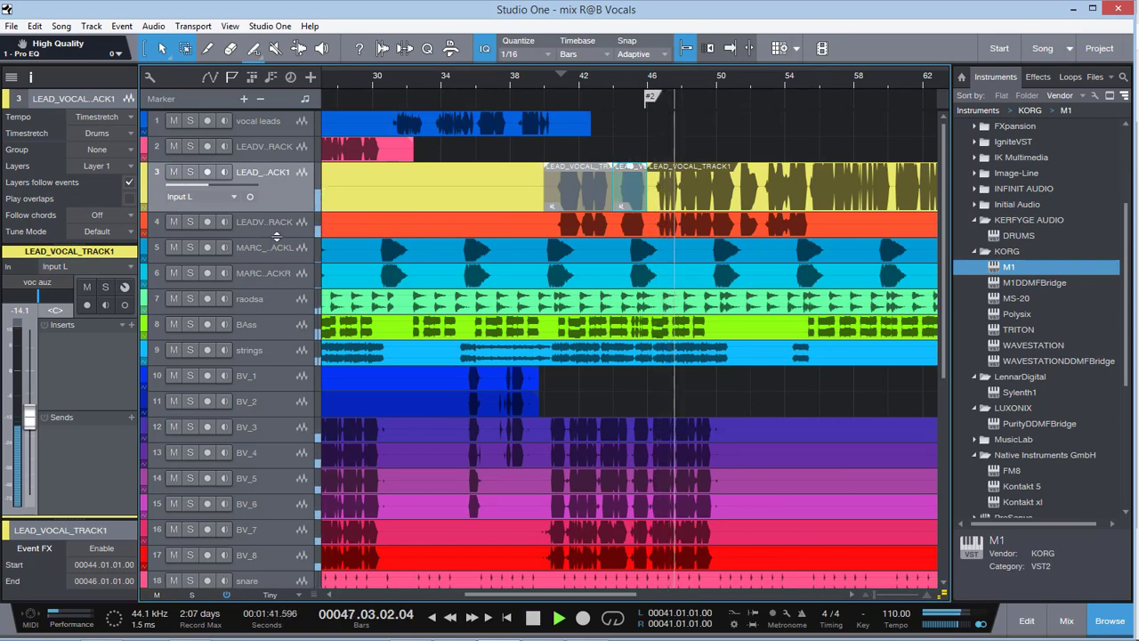
Make LEAD VOCAL CHORUS 2 TRACK taller, split it just after bar 46 at 46.02, and stop playback
drag(280, 239, 279, 265)
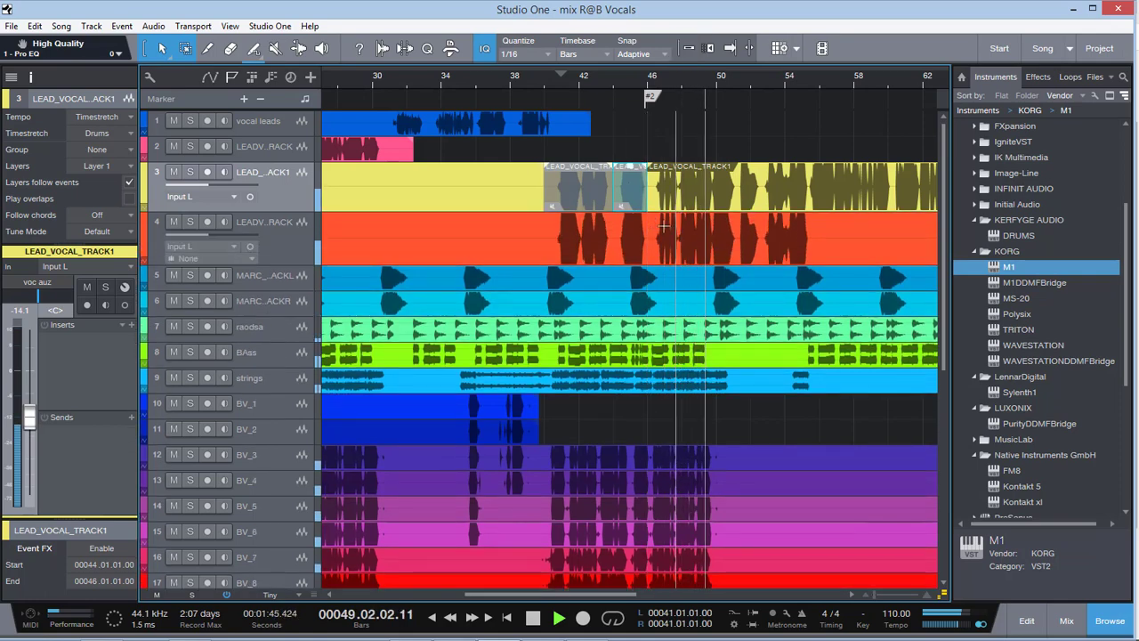
click(708, 228)
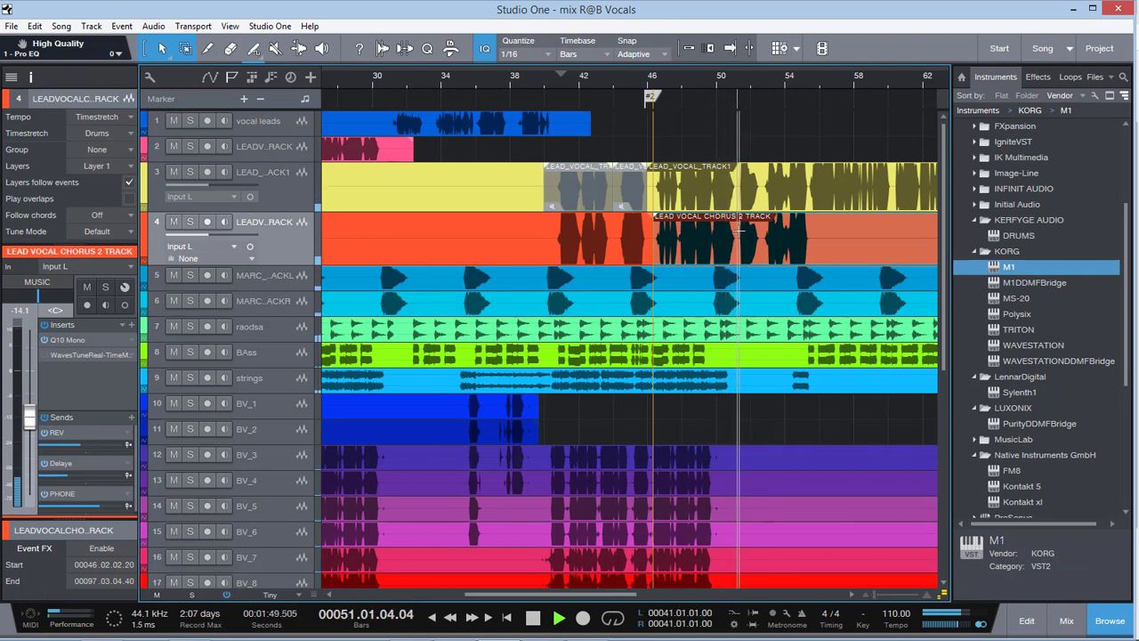
key(space)
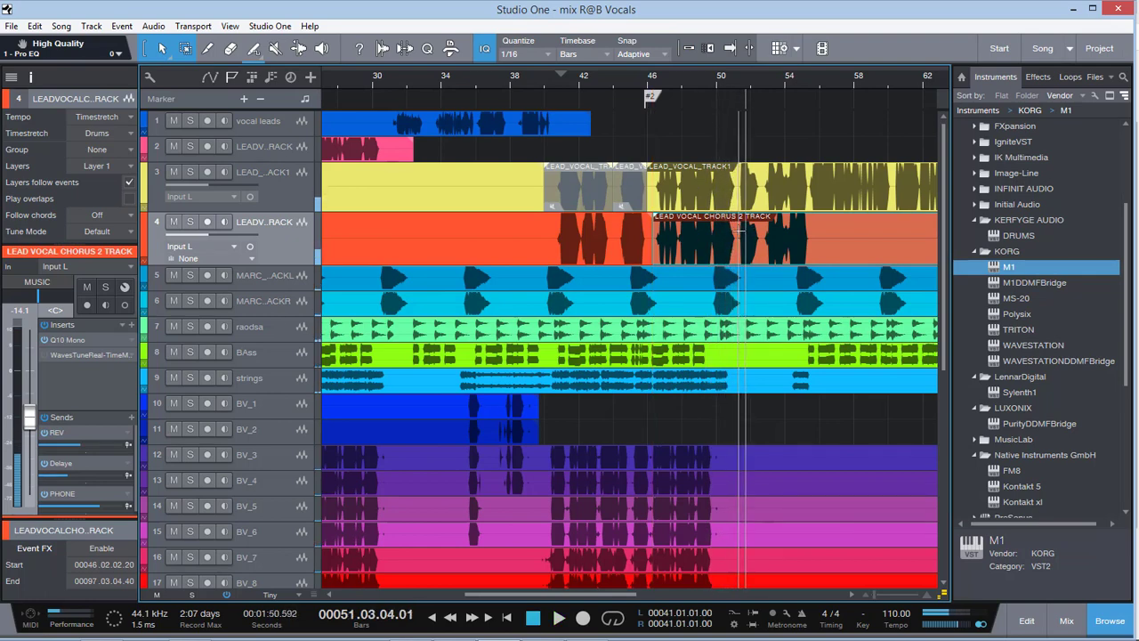
Split LEAD_VOCAL_TRACK1 at about 51.01 and 52.03 and mute the short event between the cuts
click(759, 182)
click(739, 187)
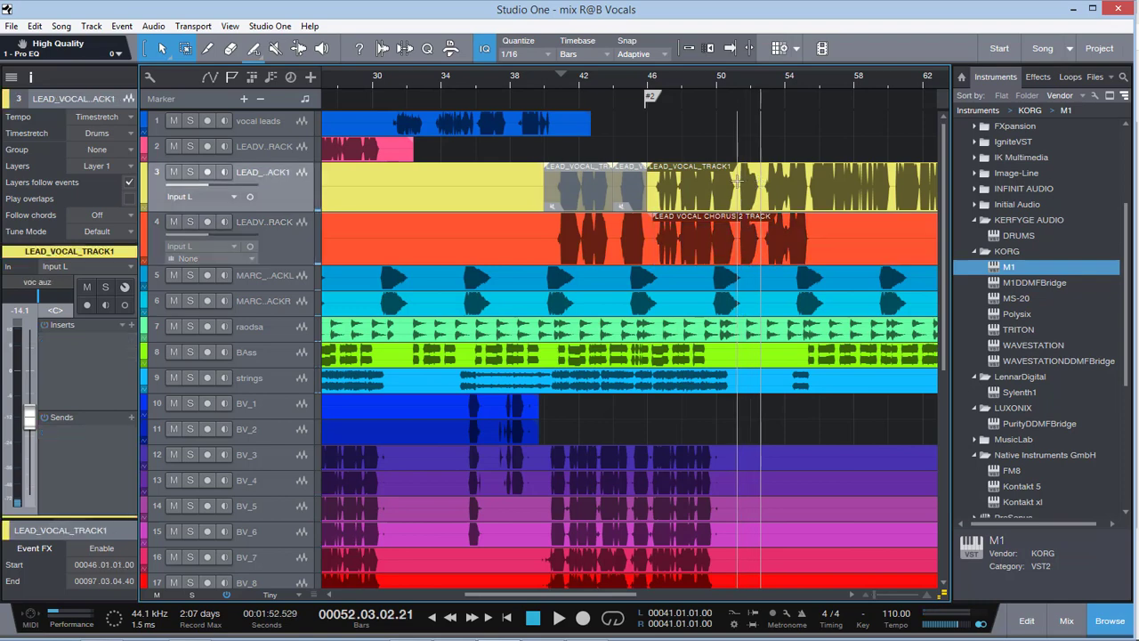
key(alt+x)
click(763, 191)
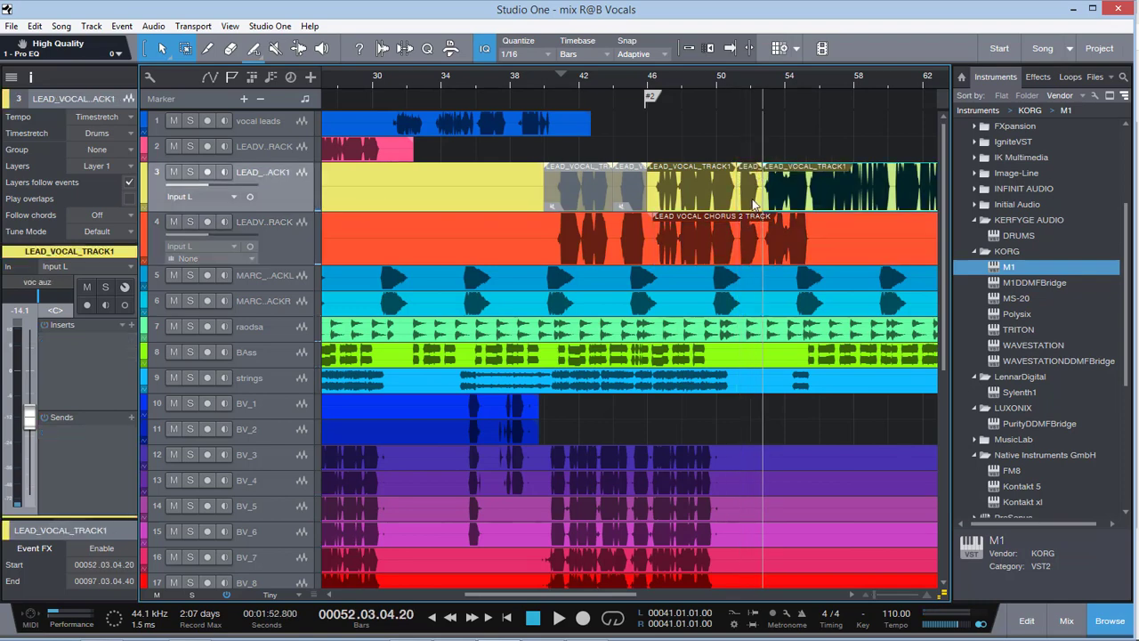
key(alt+x)
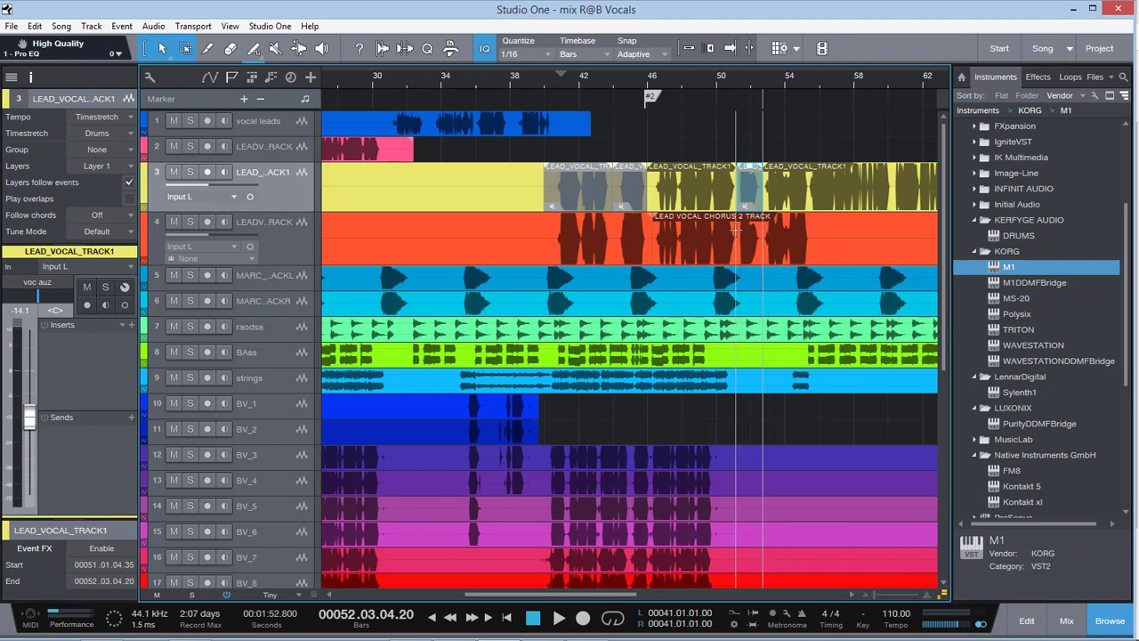
Split LEAD VOCAL CHORUS 2 TRACK at about 51.01 and mute its event between 46.02 and 51.01
click(736, 228)
key(alt+x)
key(shift+m)
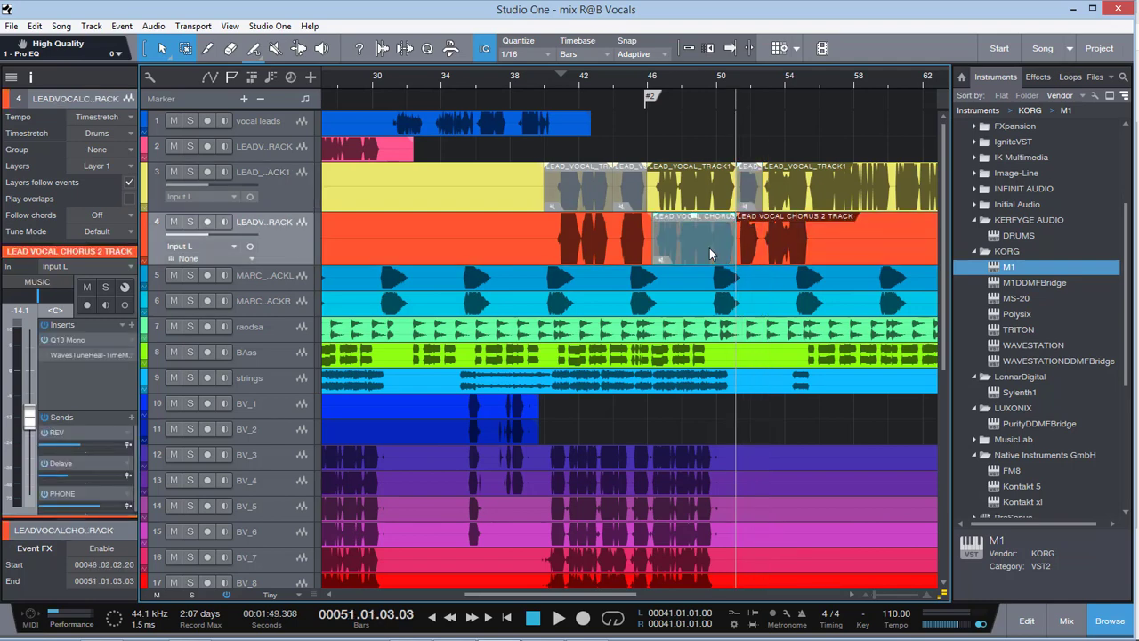
Listen to the edited lead vocals in the mix from about bar 40 and stop around bar 49
click(542, 76)
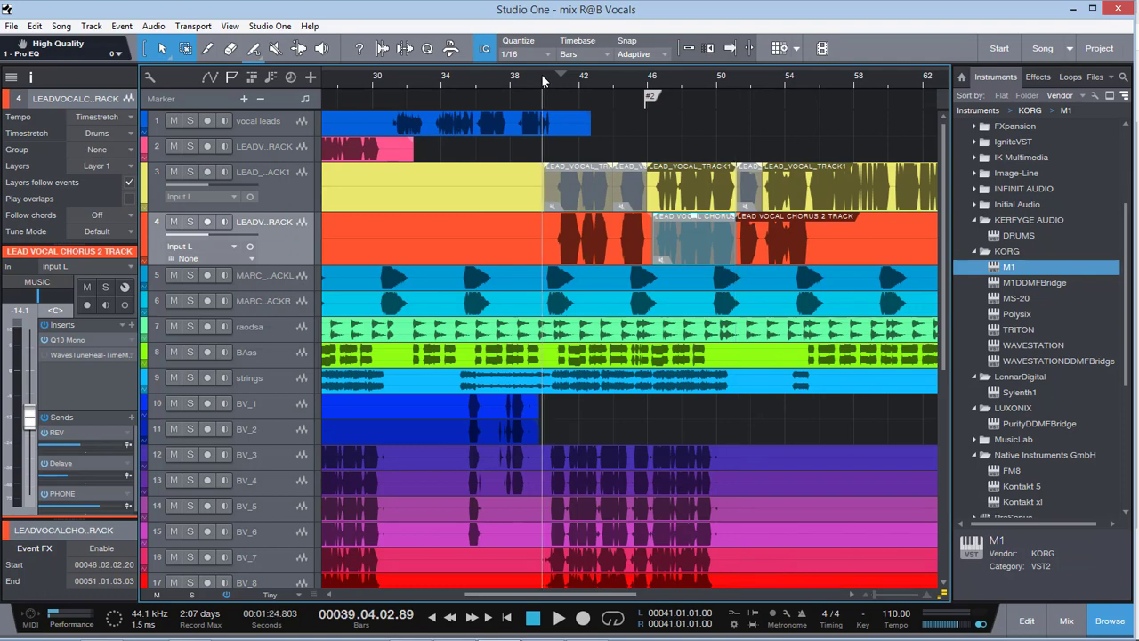
key(space)
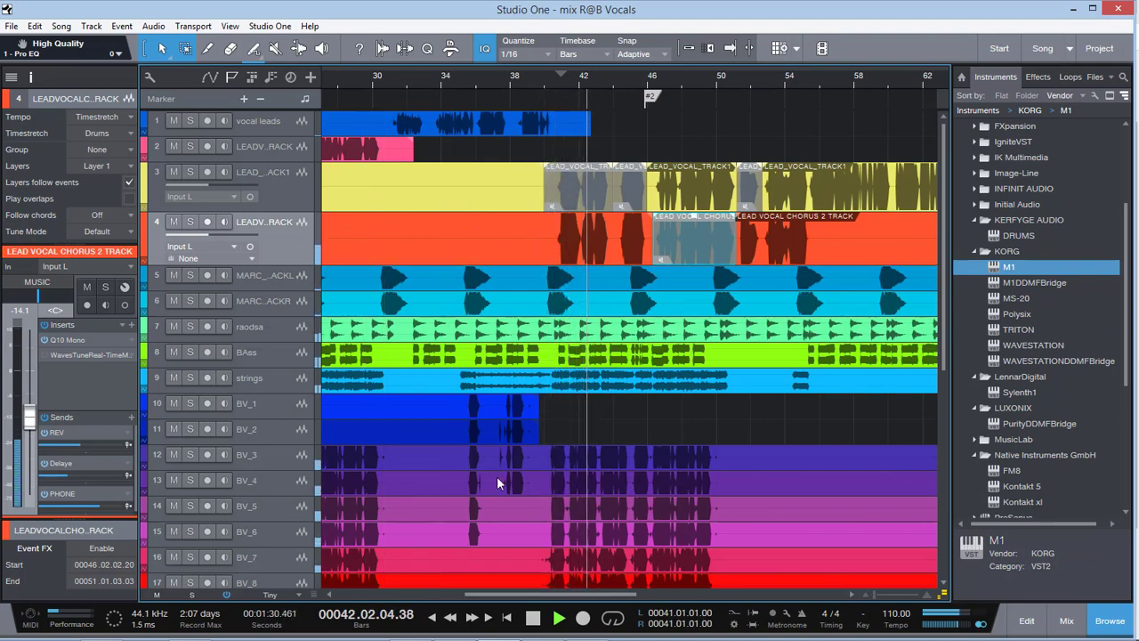
scroll(499, 483, down, 3)
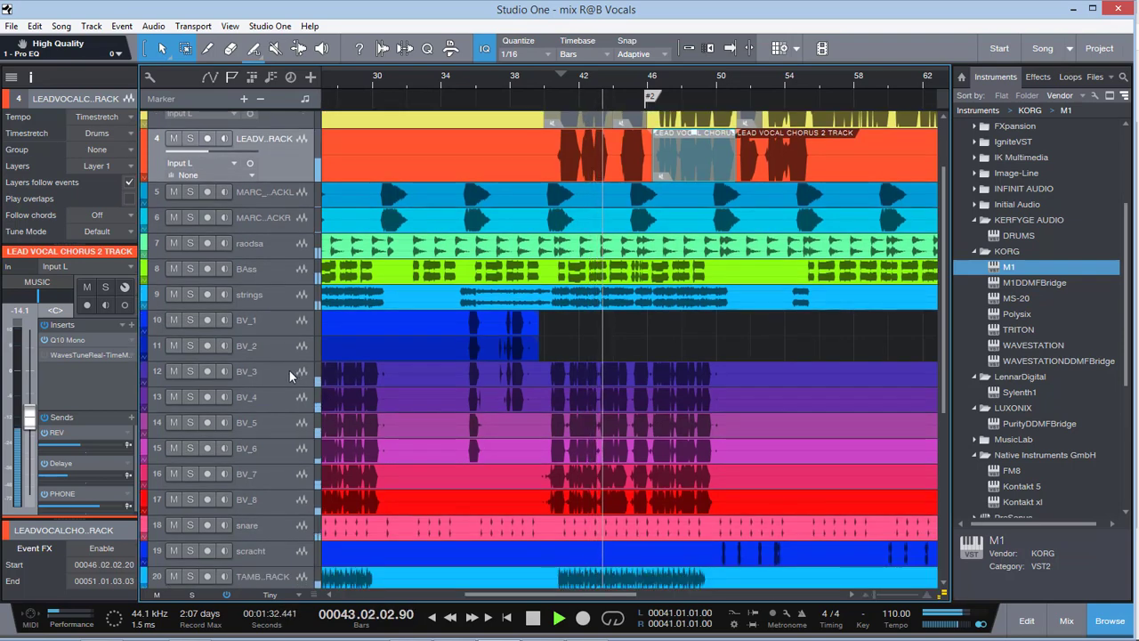
scroll(306, 211, up, 2)
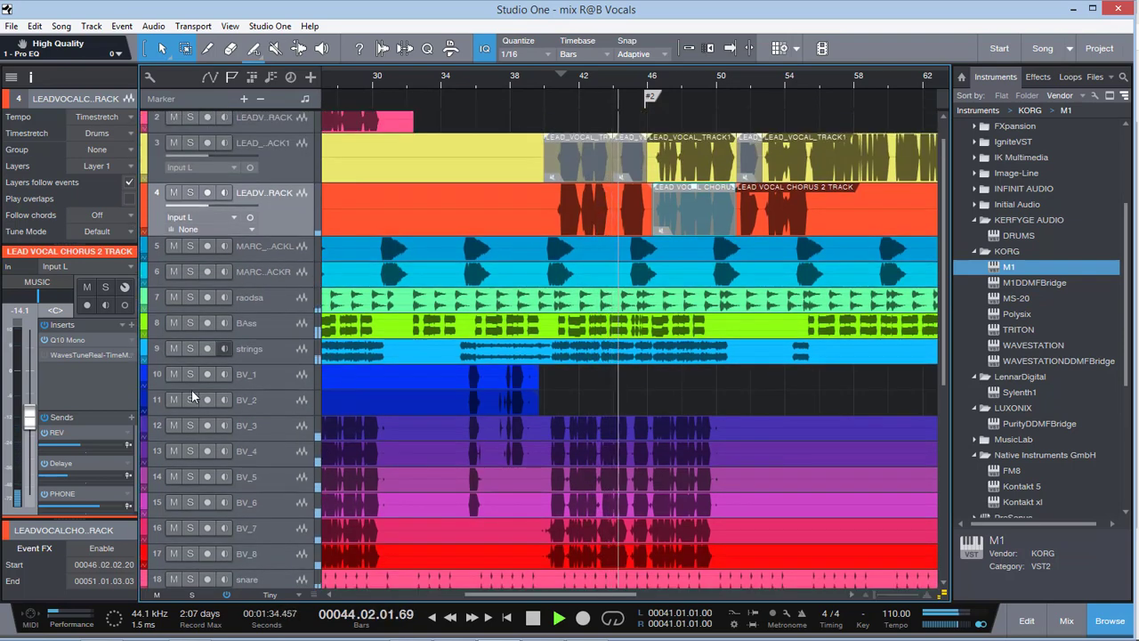
mouse_move(69, 475)
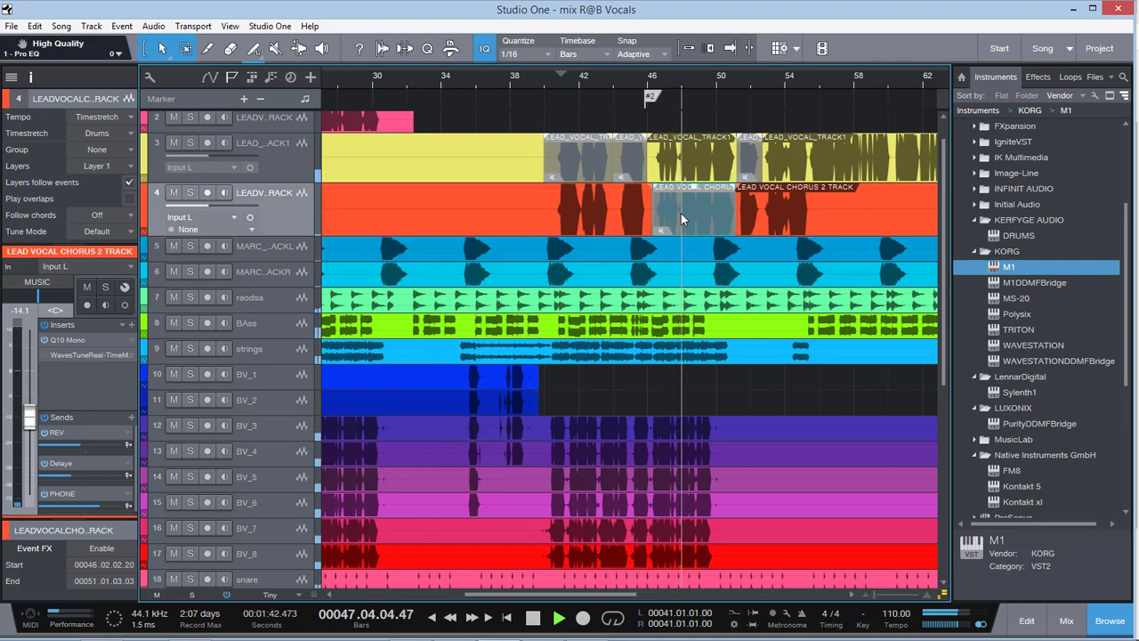
key(Up)
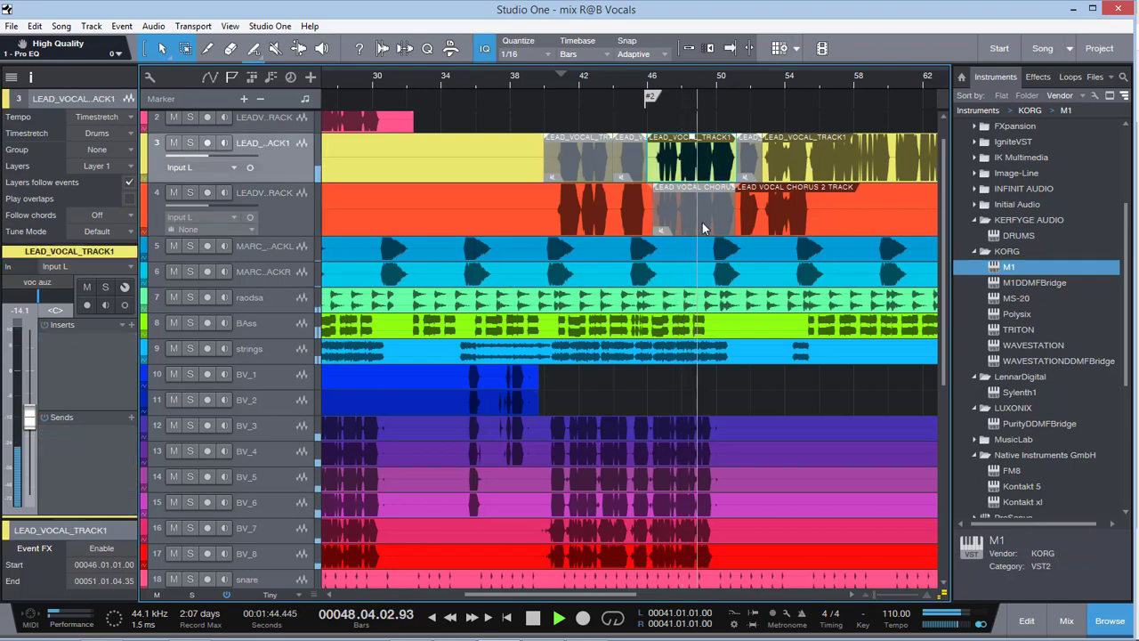
key(space)
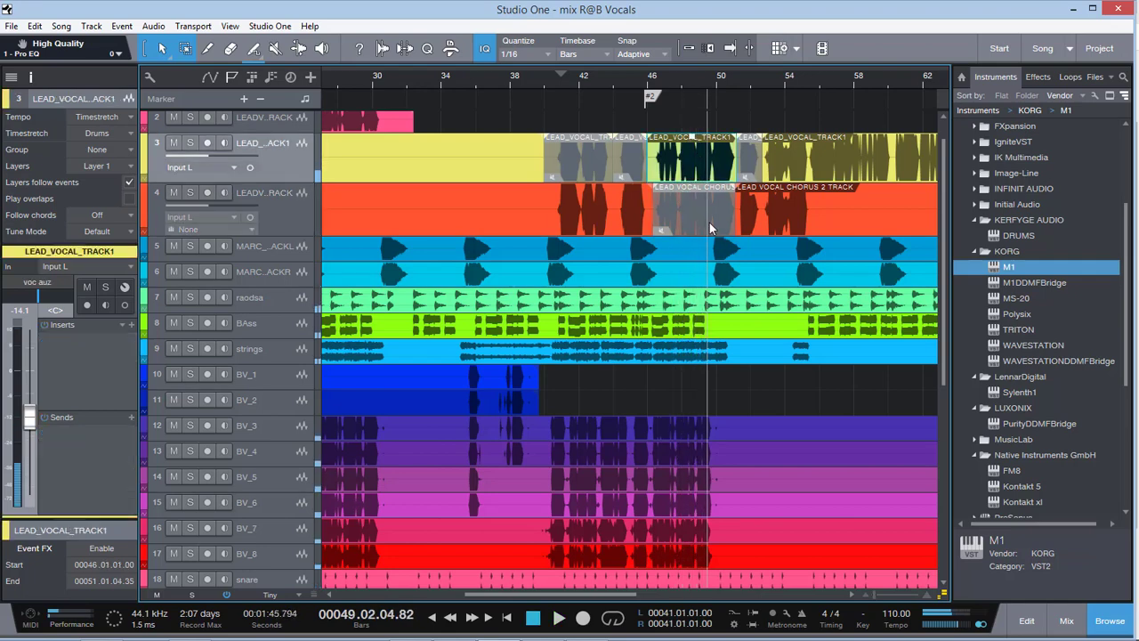
Make the bar 46 to 51 events on both lead vocal tracks sound together and play them from about bar 46
key(shift+m)
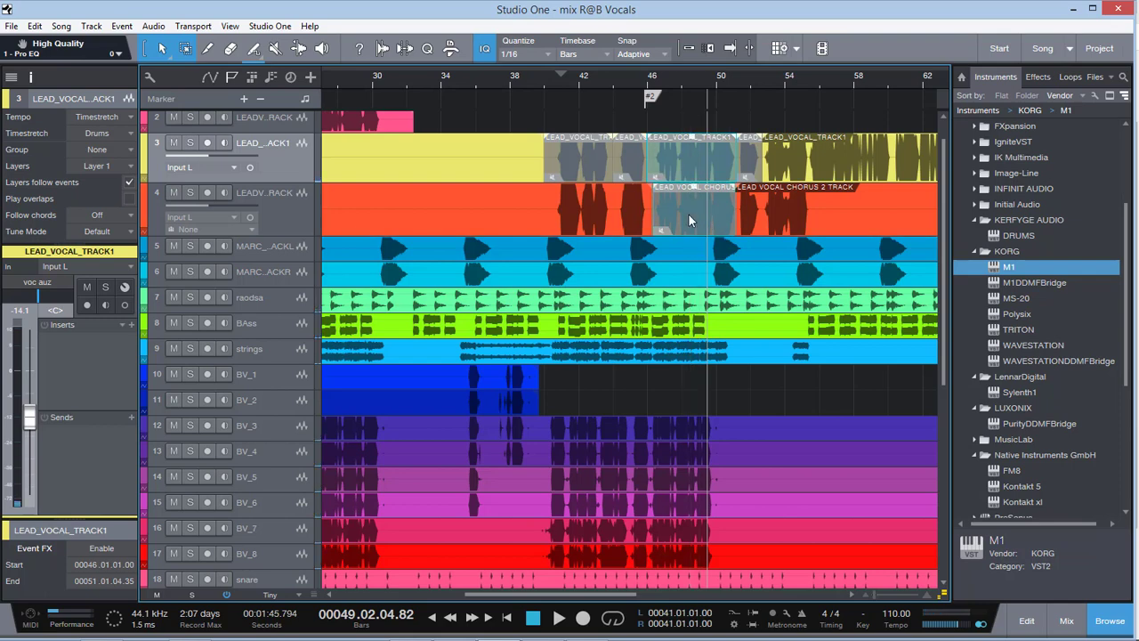
click(690, 221)
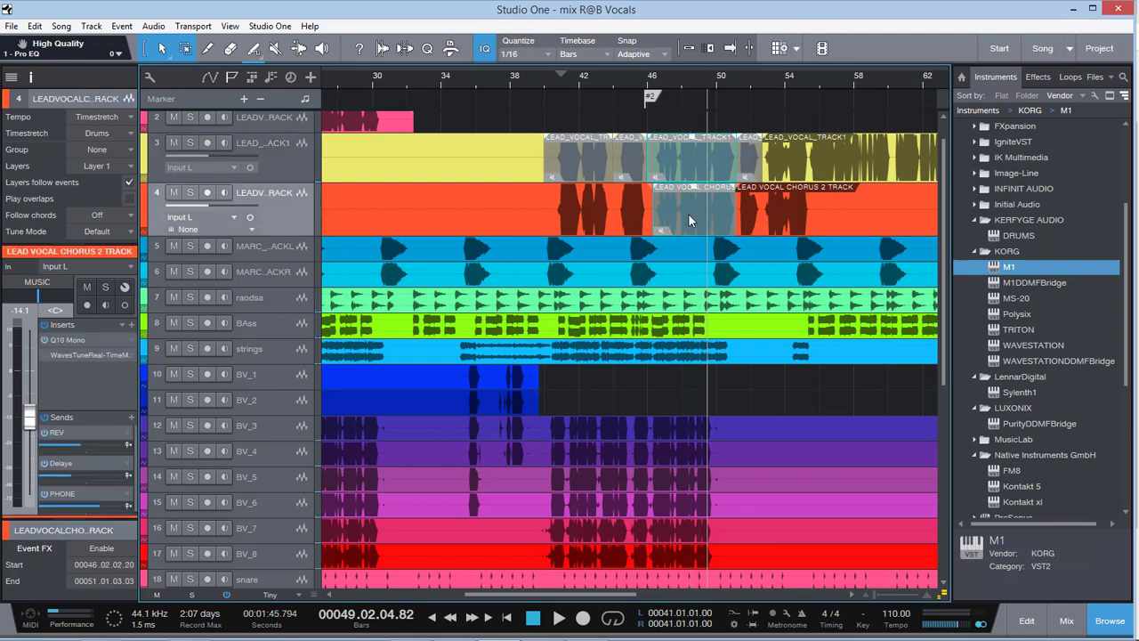
click(658, 80)
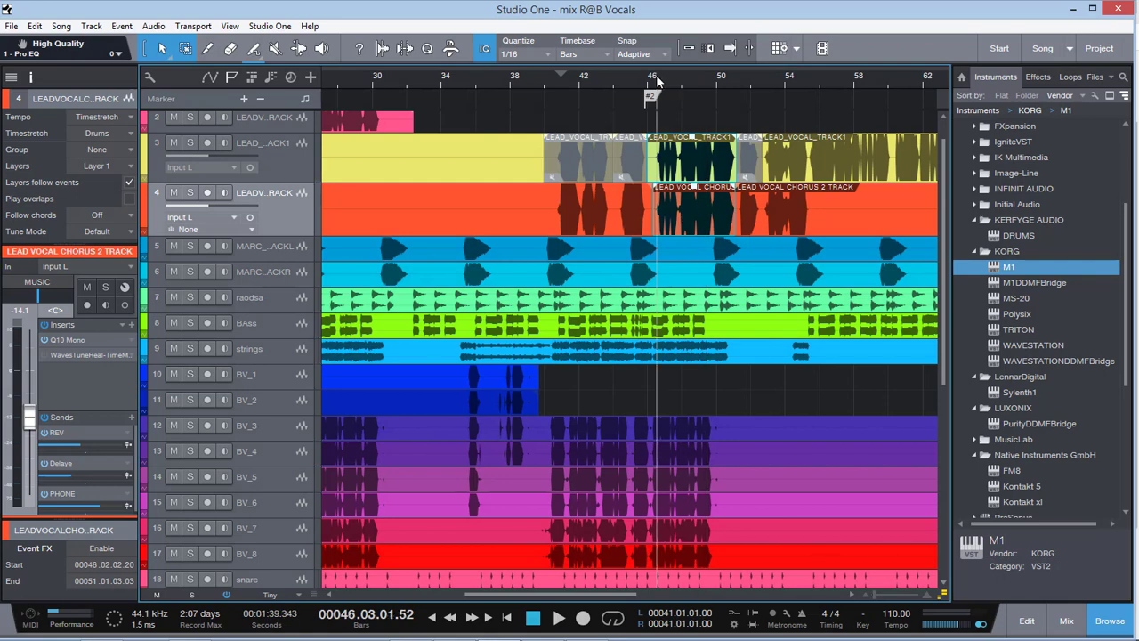
key(space)
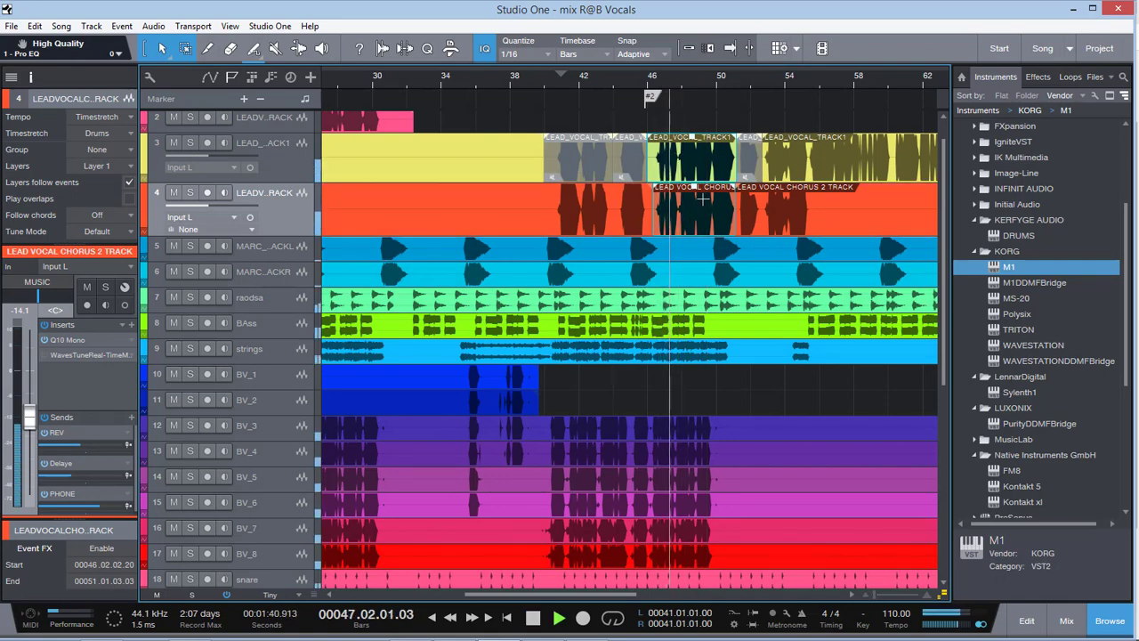
mouse_move(695, 194)
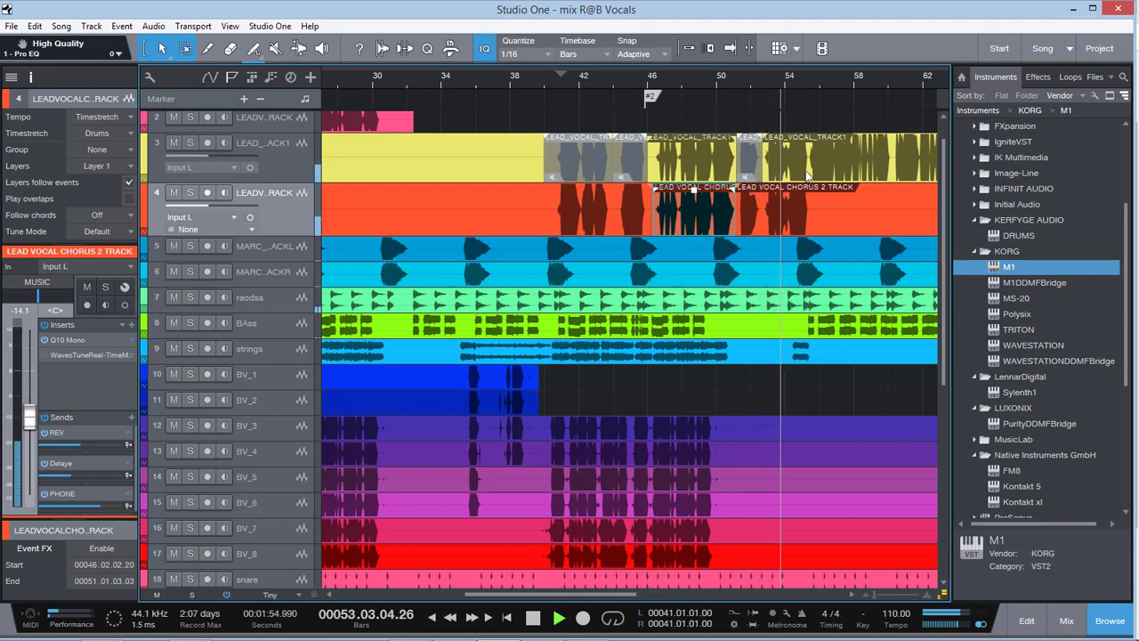
key(space)
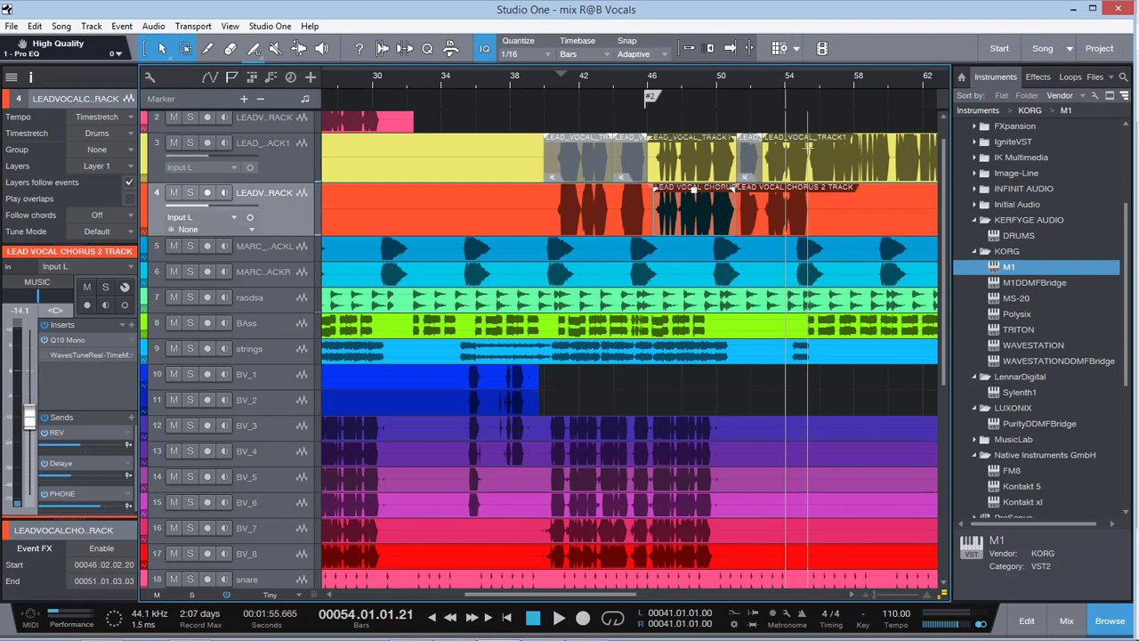
Split LEAD_VOCAL_TRACK1 at about 55.02 and mute its event between 52.03 and 55.02
click(809, 146)
alt+click(807, 147)
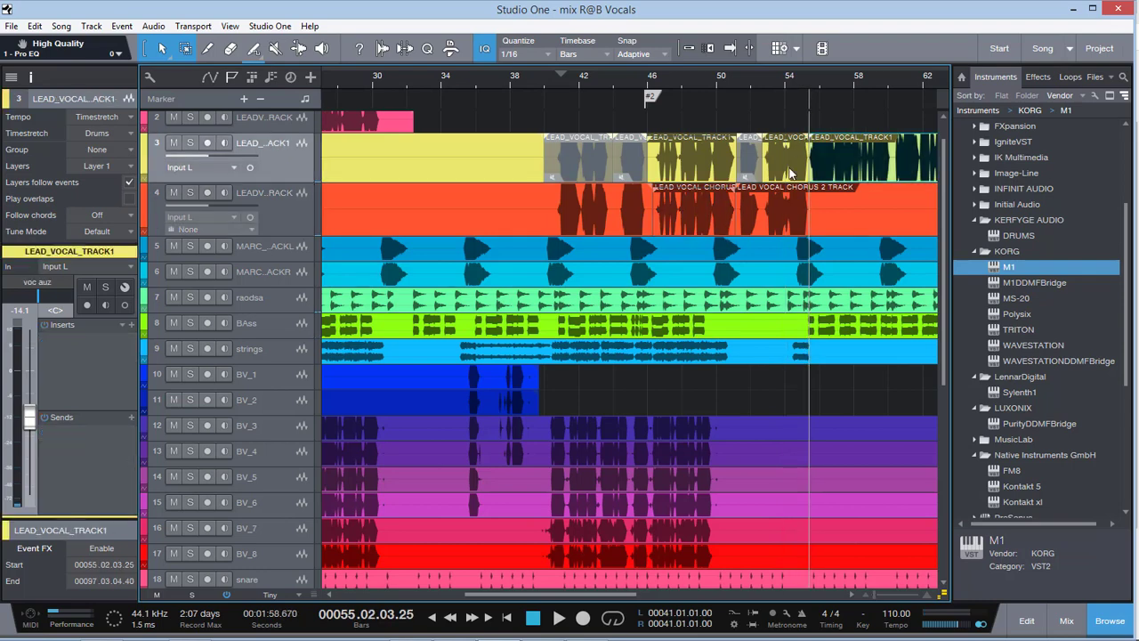
click(790, 174)
key(shift+m)
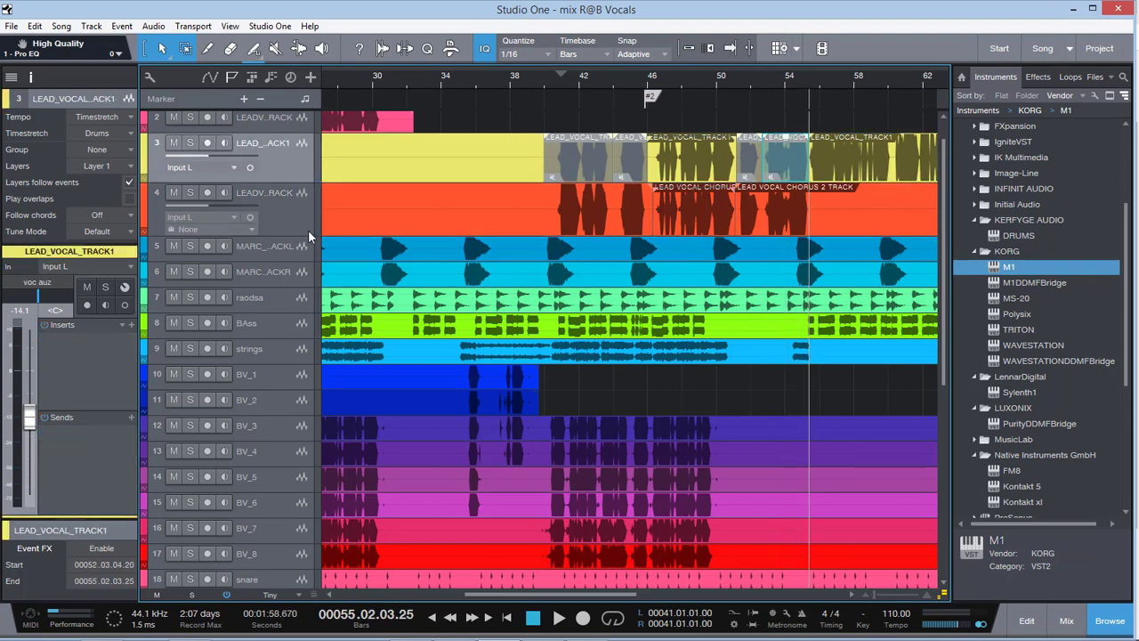
Check the Waves Tune Real-Time Mono settings on LEAD VOCAL CHORUS 2 TRACK and close the plug-in
click(285, 229)
click(61, 356)
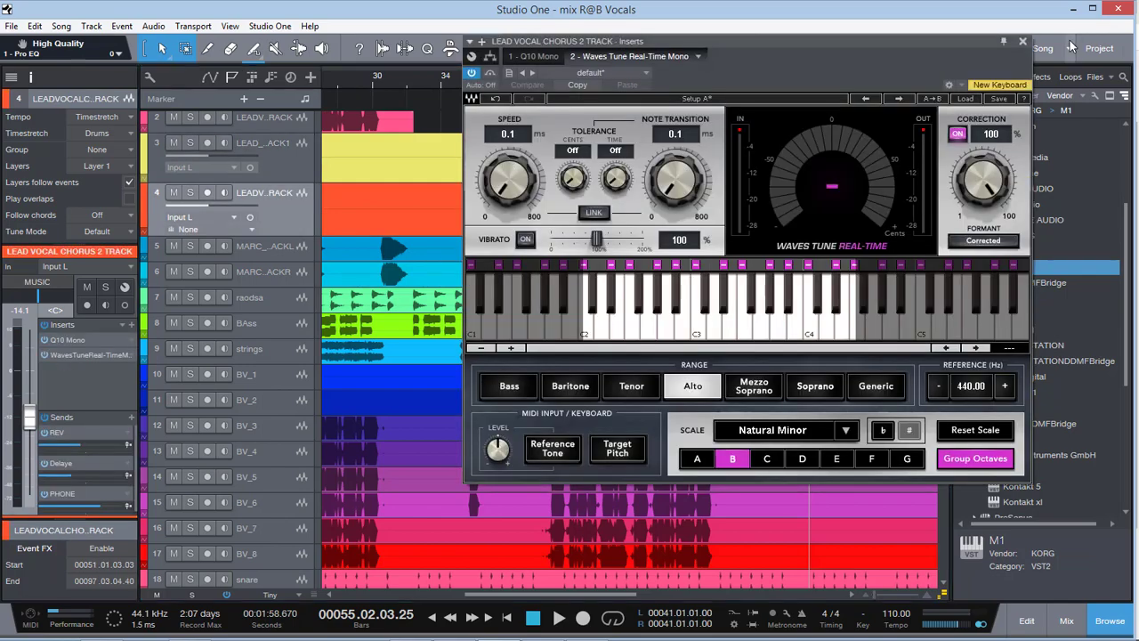
click(1024, 42)
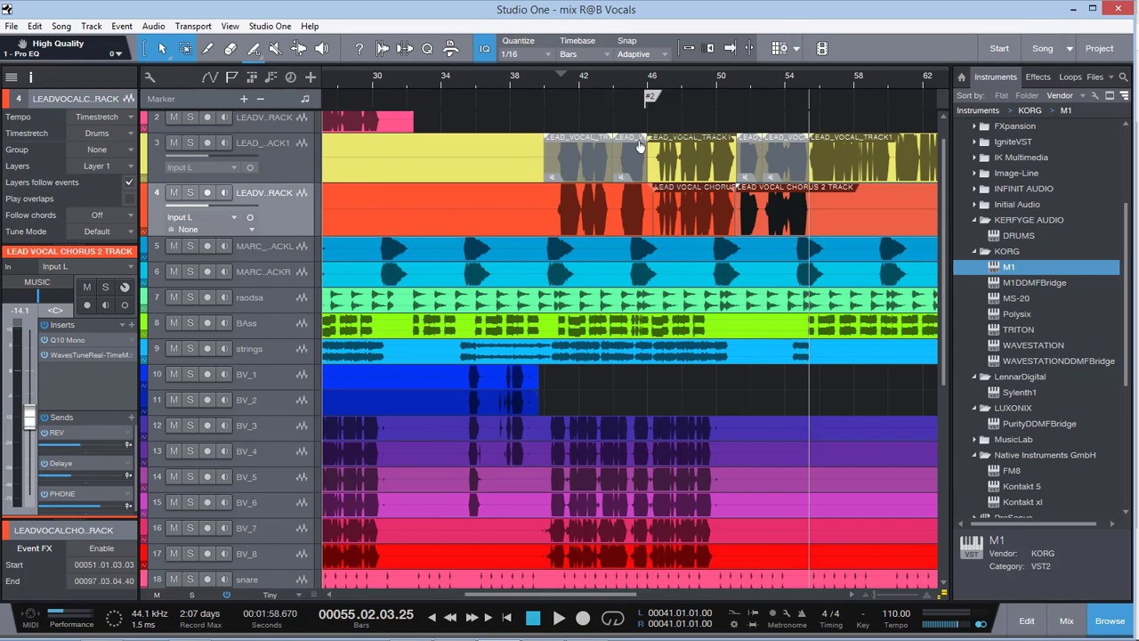
Compare both lead vocals from about bar 46 and mute the LEAD VOCAL CHORUS 2 TRACK event between about bars 46 and 51
click(652, 78)
key(space)
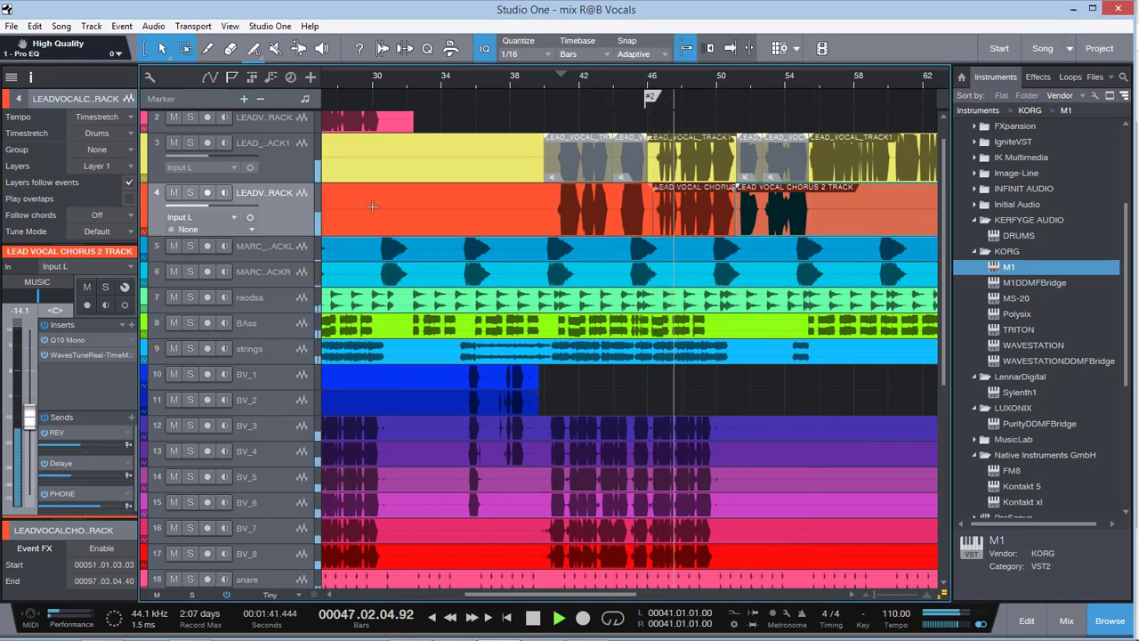
click(685, 219)
scroll(697, 228, up, 1)
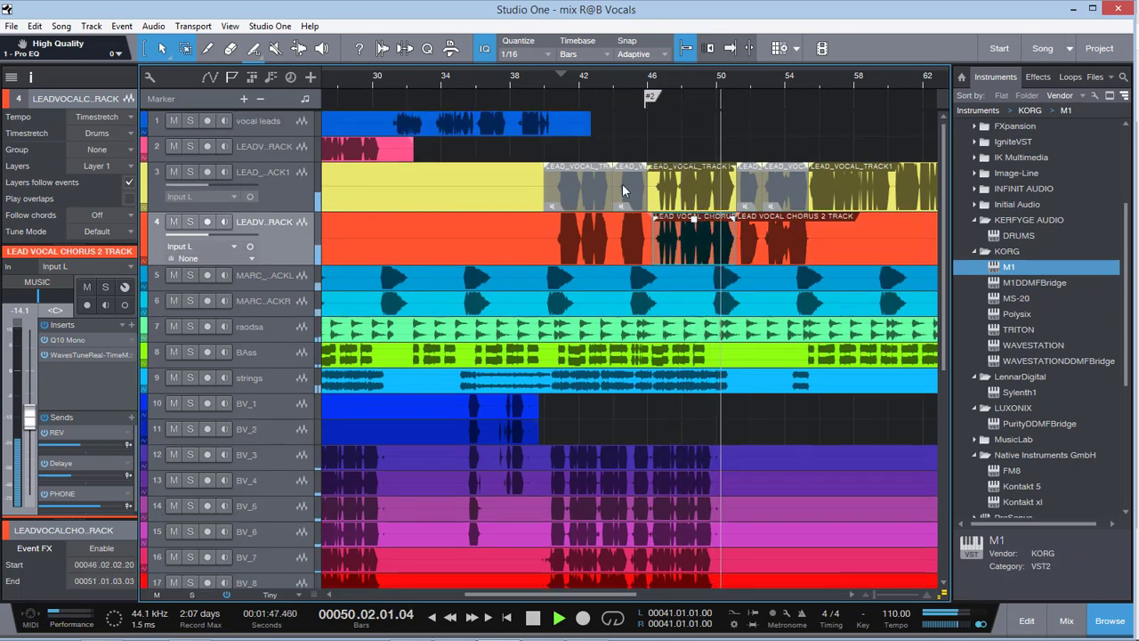
click(686, 189)
click(678, 252)
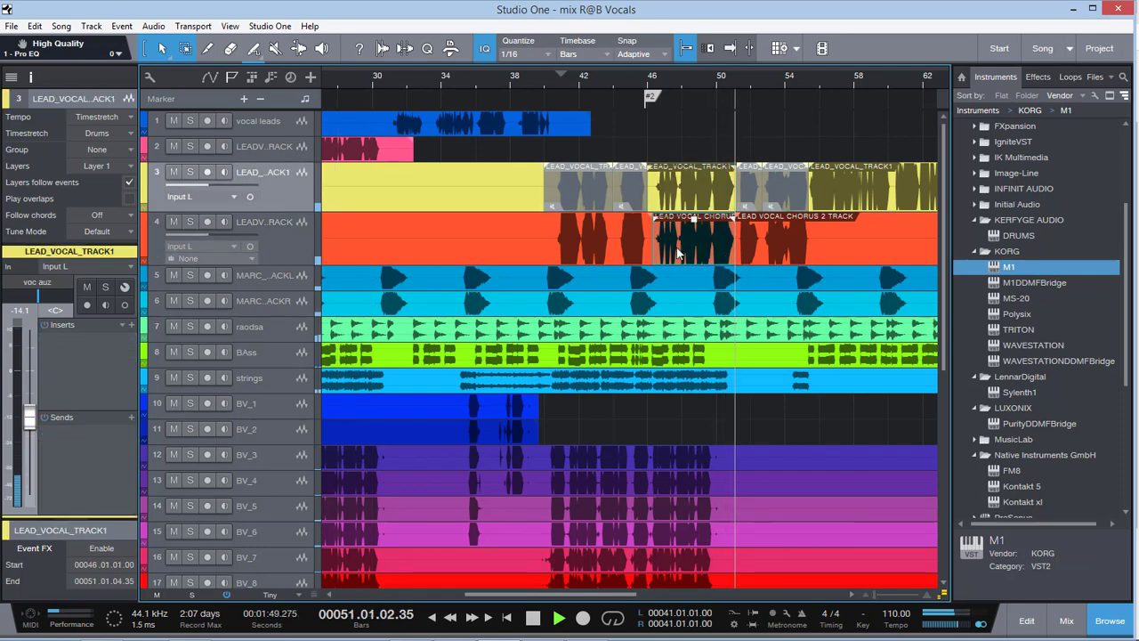
key(shift+m)
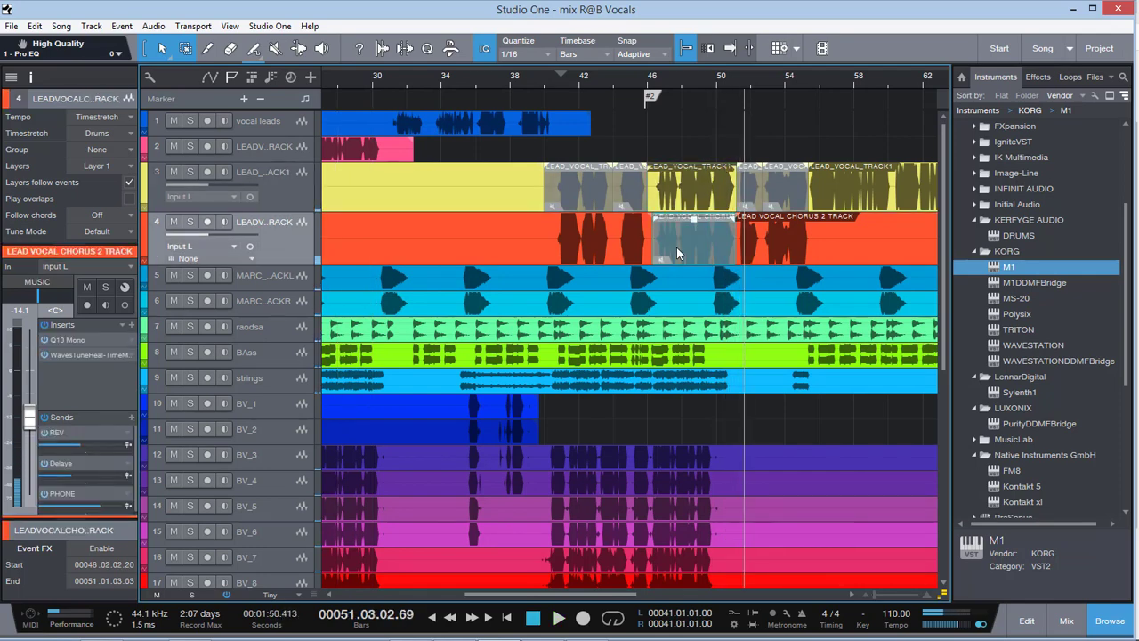
Play from about bar 44 and add a voc comp send to LEAD_VOCAL_TRACK1
click(685, 198)
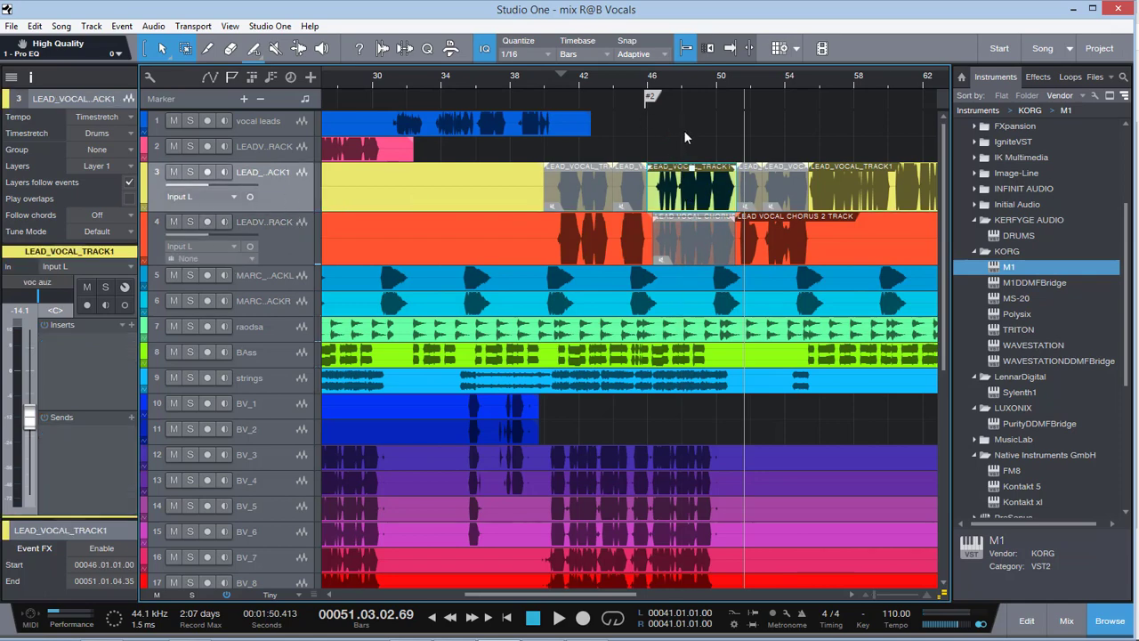
click(625, 81)
key(space)
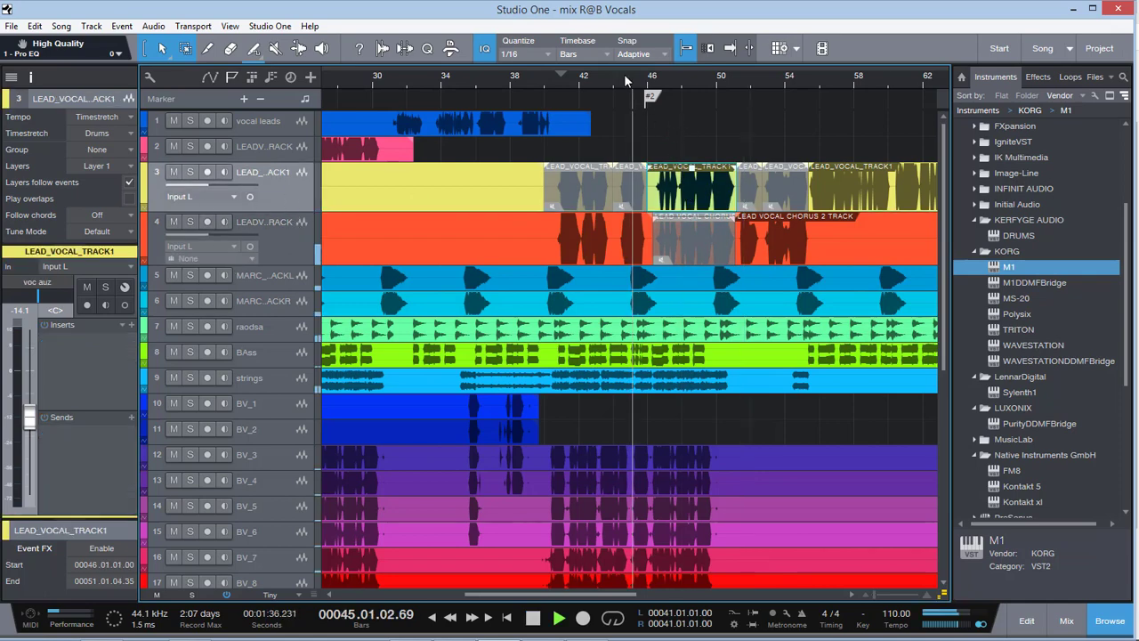
click(264, 151)
click(272, 205)
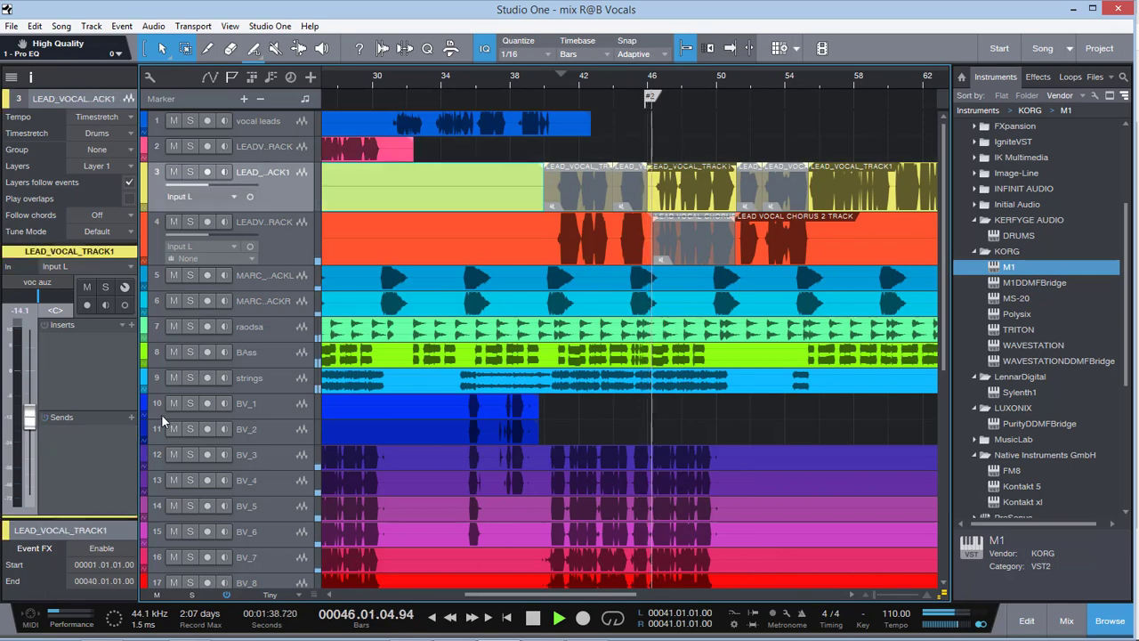
click(131, 417)
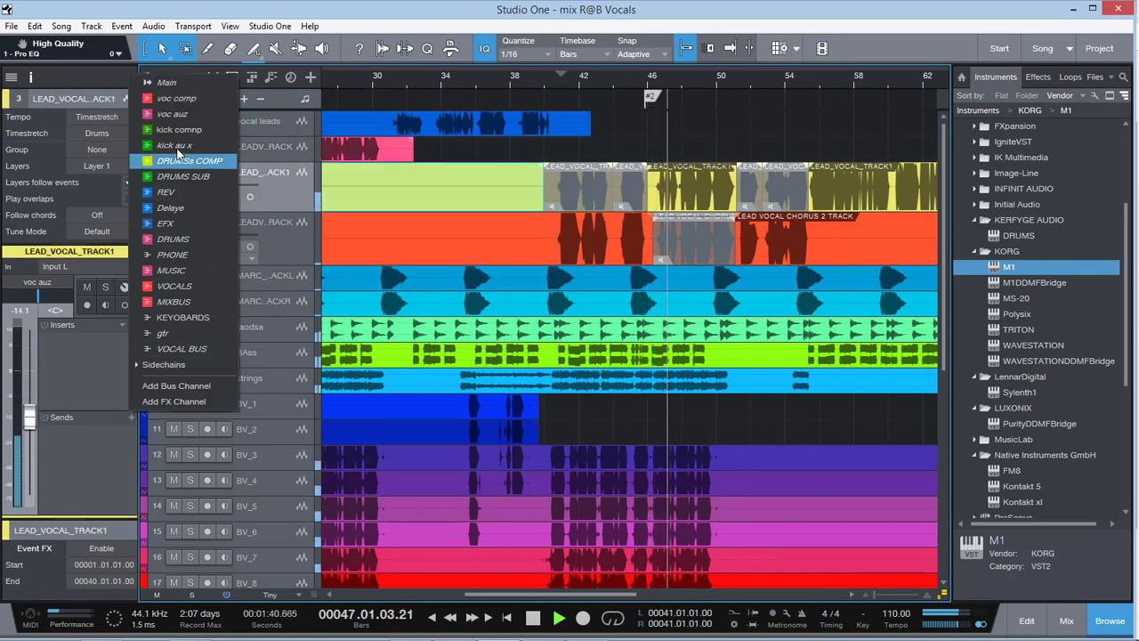
click(181, 102)
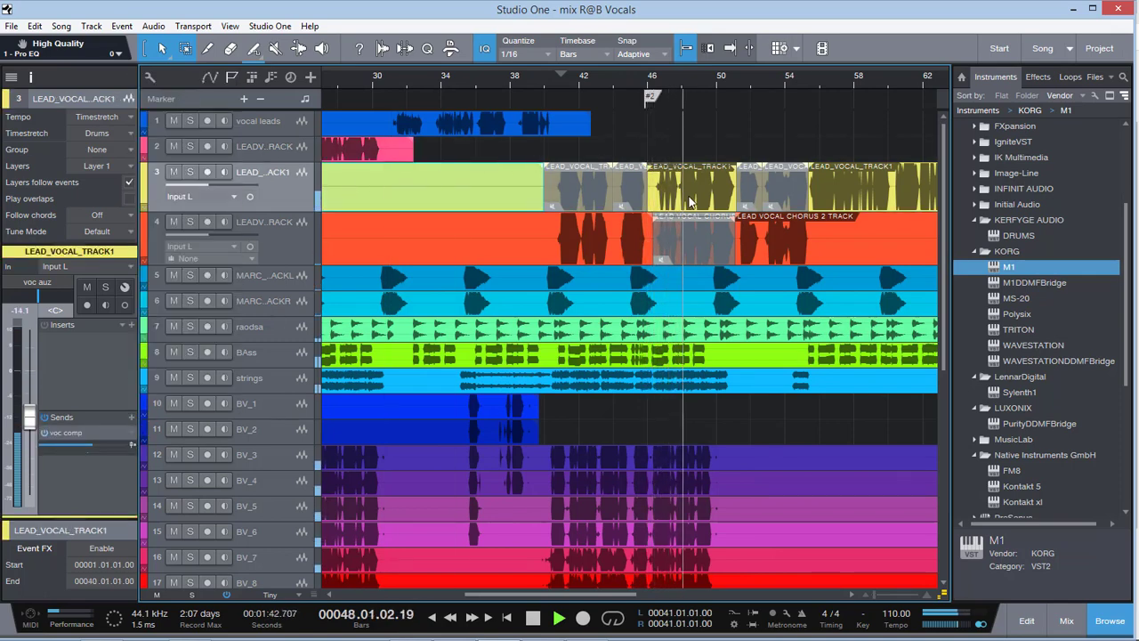
Raise the volume of the LEAD_VOCAL_TRACK1 event at bars 46 to 51 and set the LEAD VOCAL CHORUS 2 TRACK fader to -15.9 dB
drag(693, 167, 693, 169)
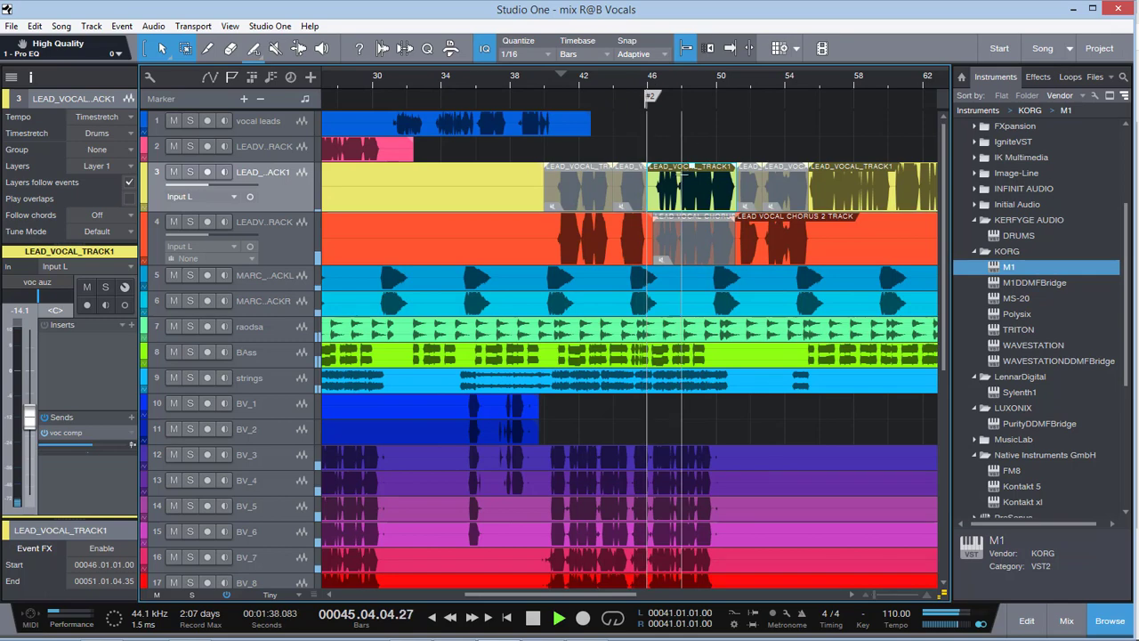
drag(692, 167, 695, 172)
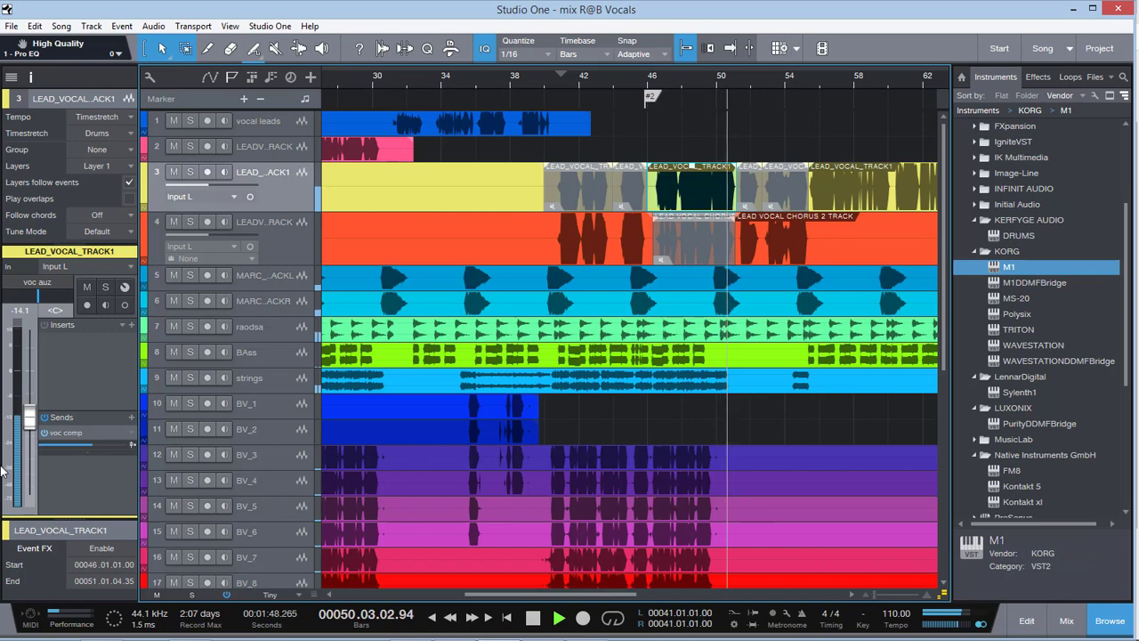
click(303, 258)
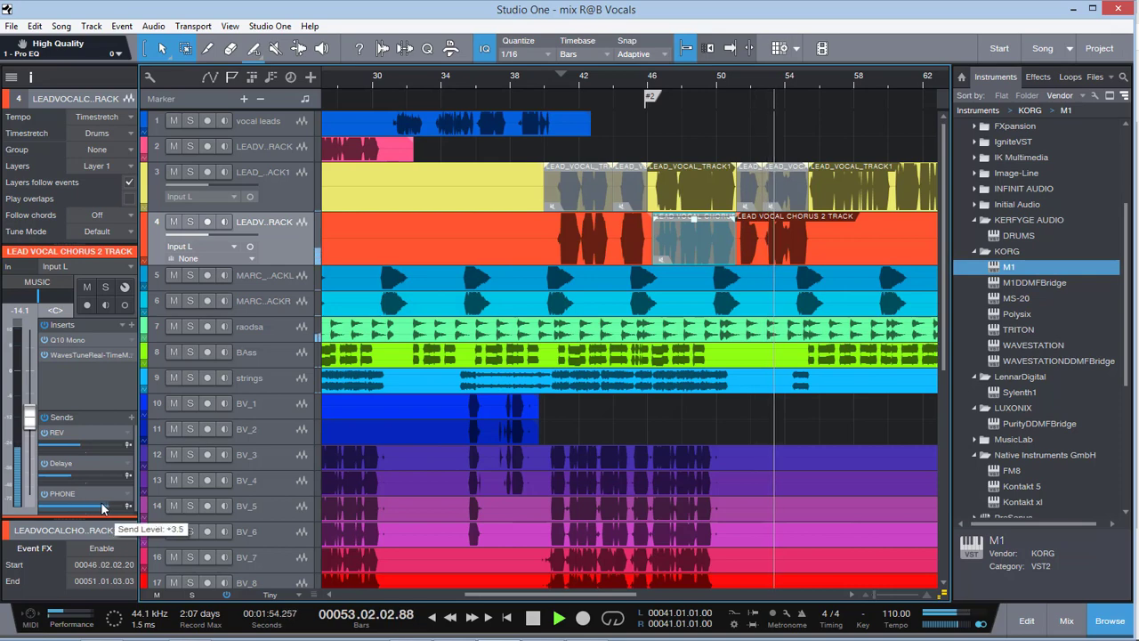
drag(31, 426, 31, 428)
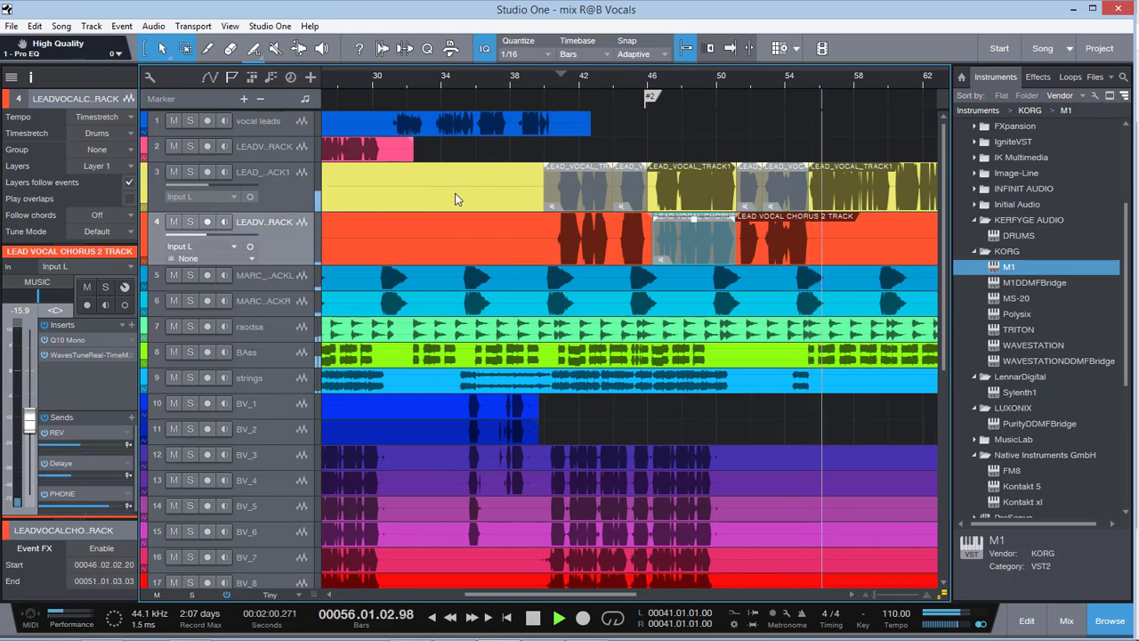
Solo the left and right LEAD_VOCAL_BRIDGE_FX tracks and audition them from bar 57, comparing with only the left one soloed
scroll(658, 252, down, 3)
scroll(659, 252, down, 8)
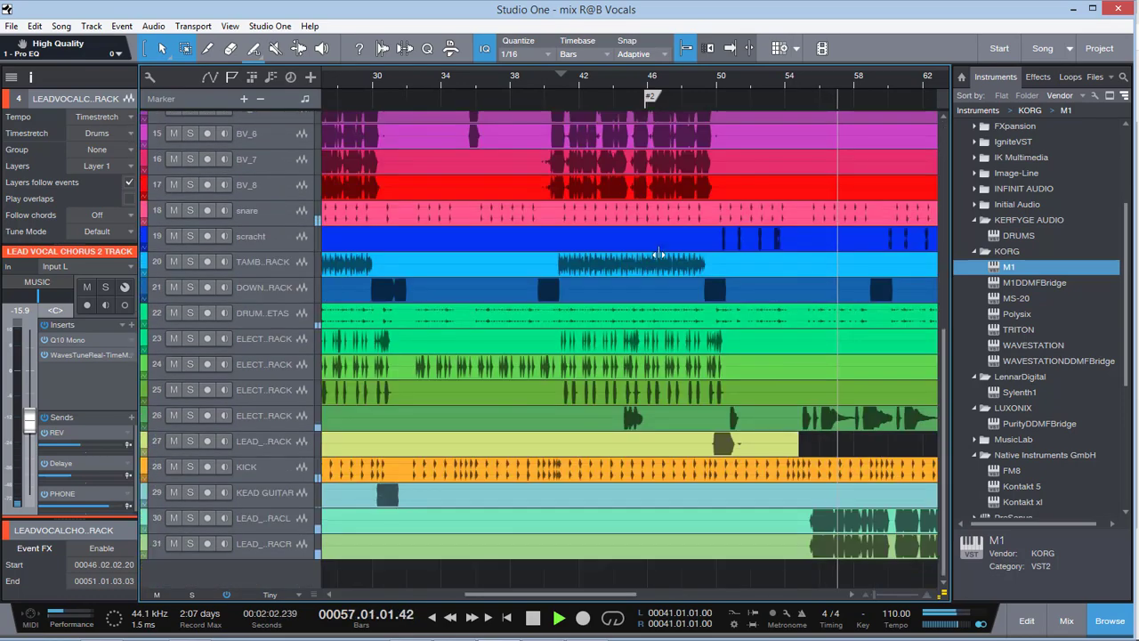
key(space)
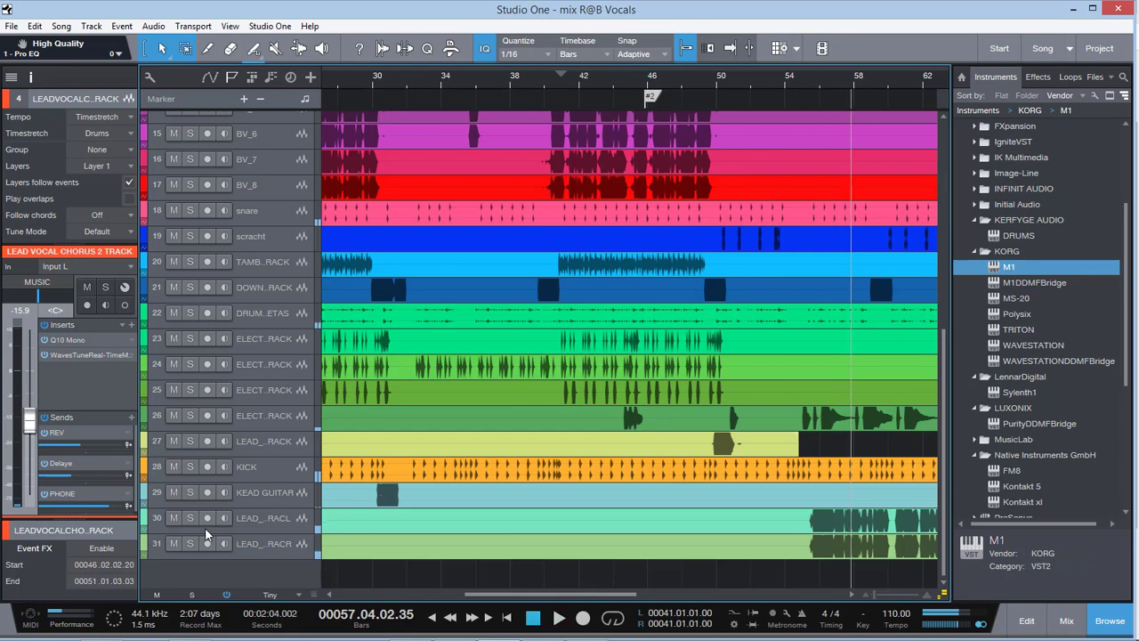
click(189, 543)
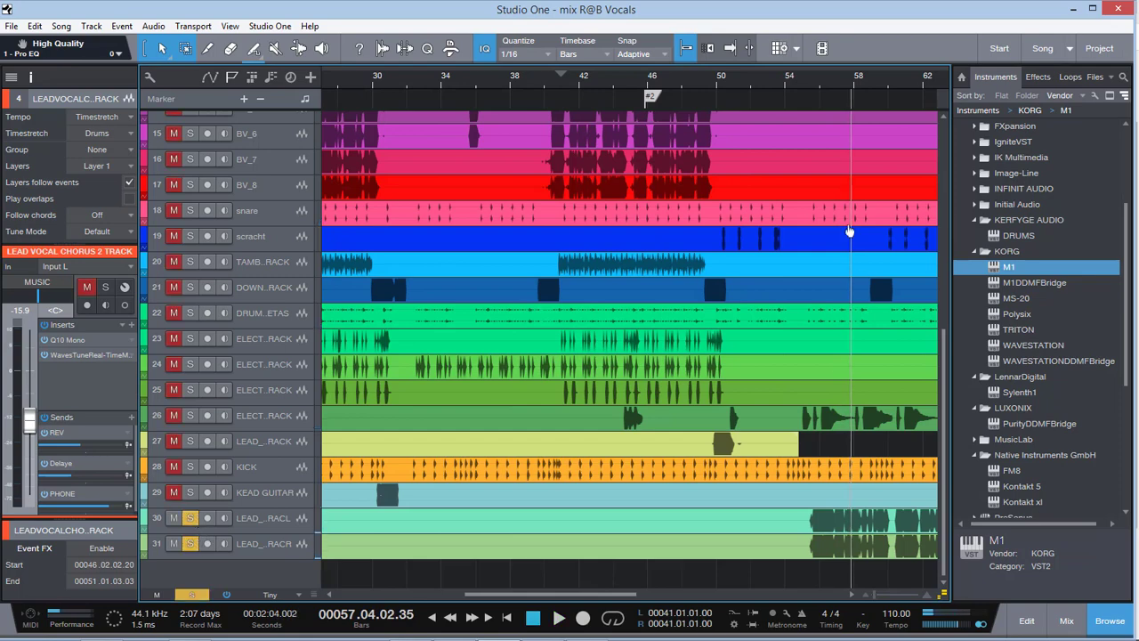
click(289, 518)
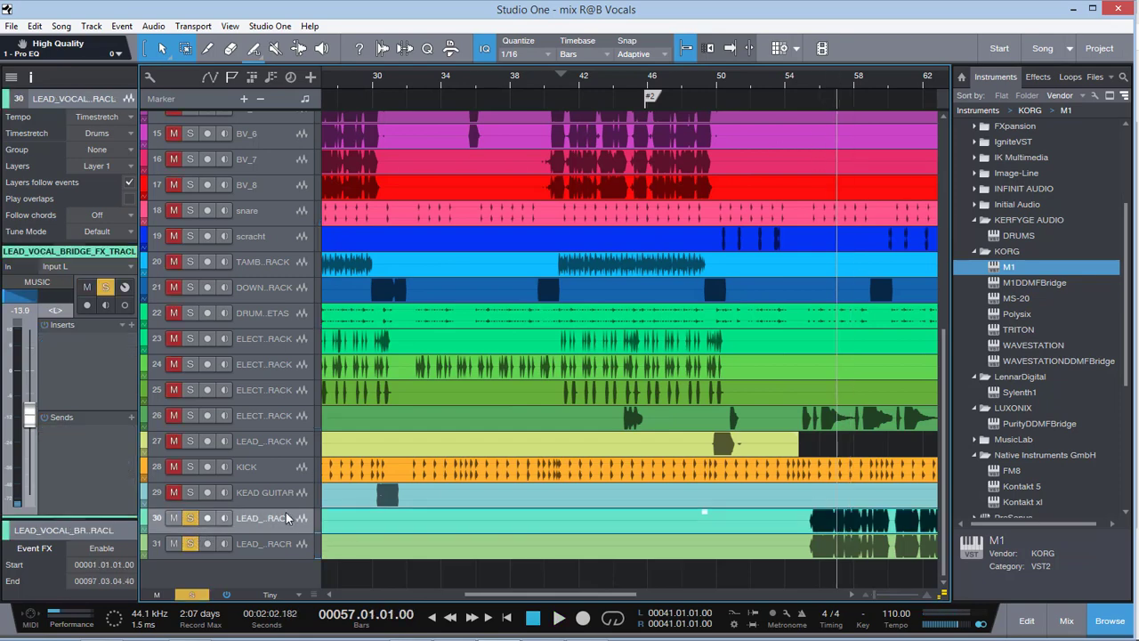
click(267, 546)
key(s)
key(space)
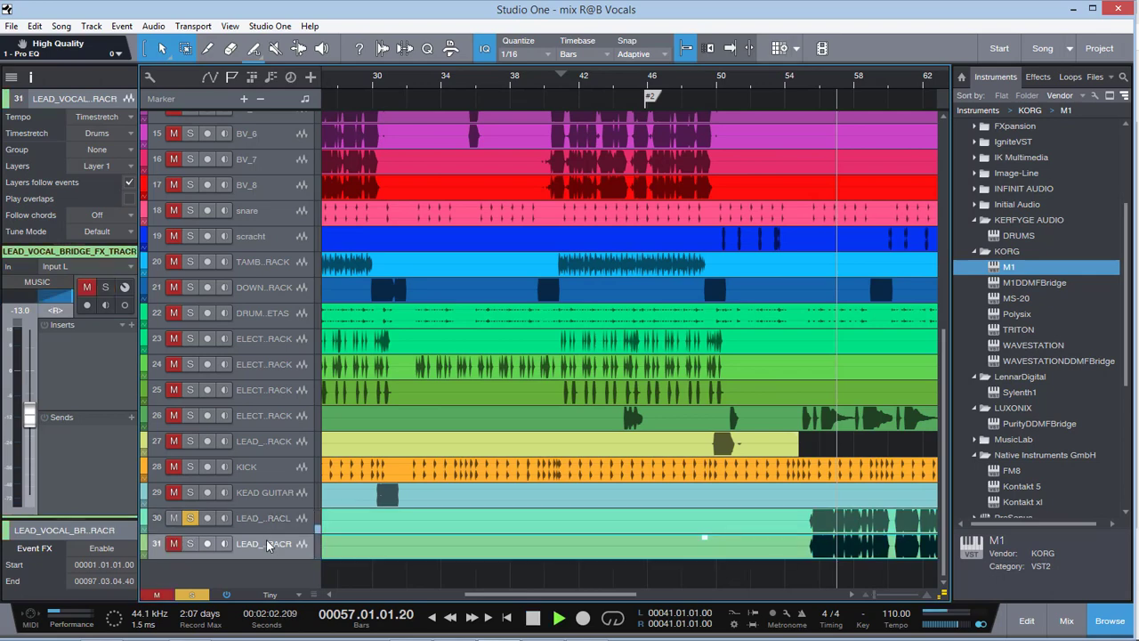
key(m)
key(s)
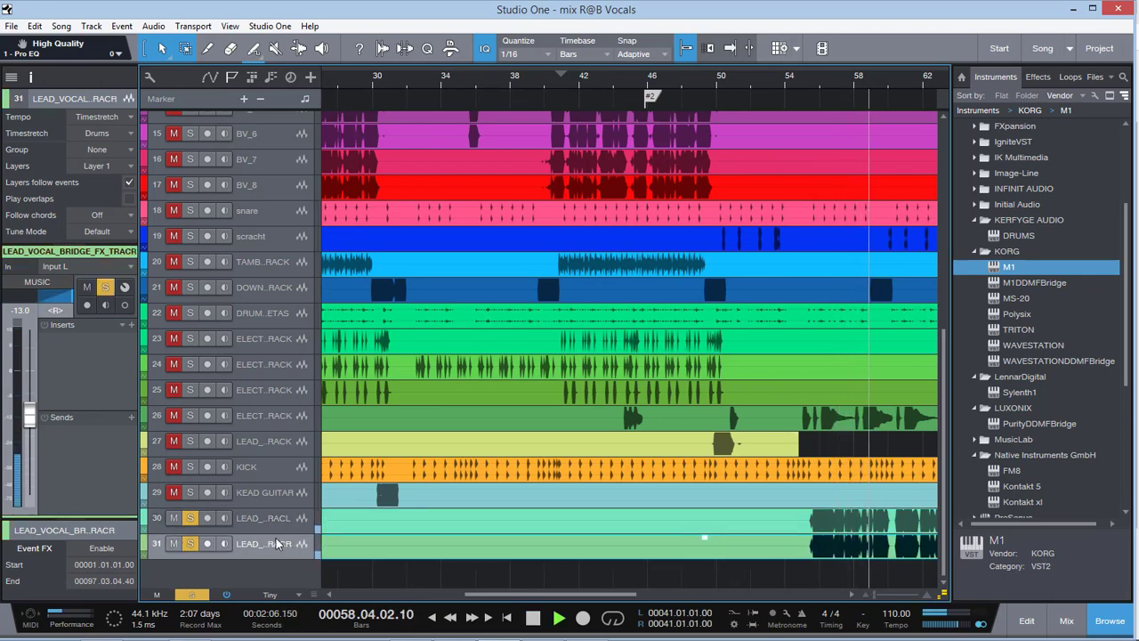
scroll(334, 531, up, 5)
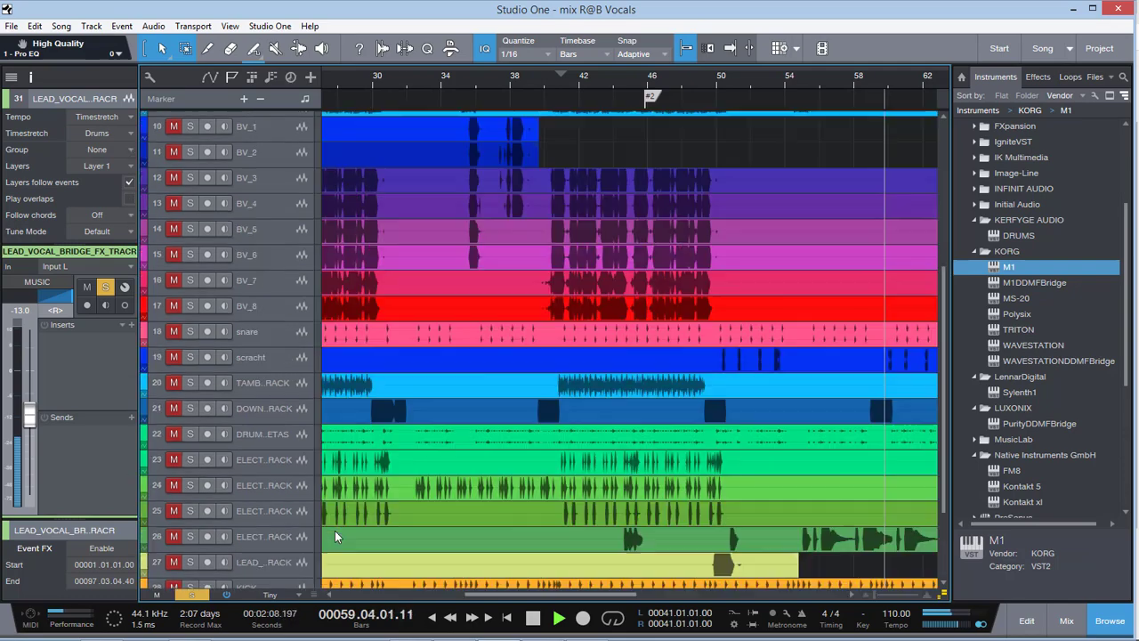
key(space)
Clear all track solos while playing from about bar 52, and stop playback around bar 53
scroll(748, 353, up, 3)
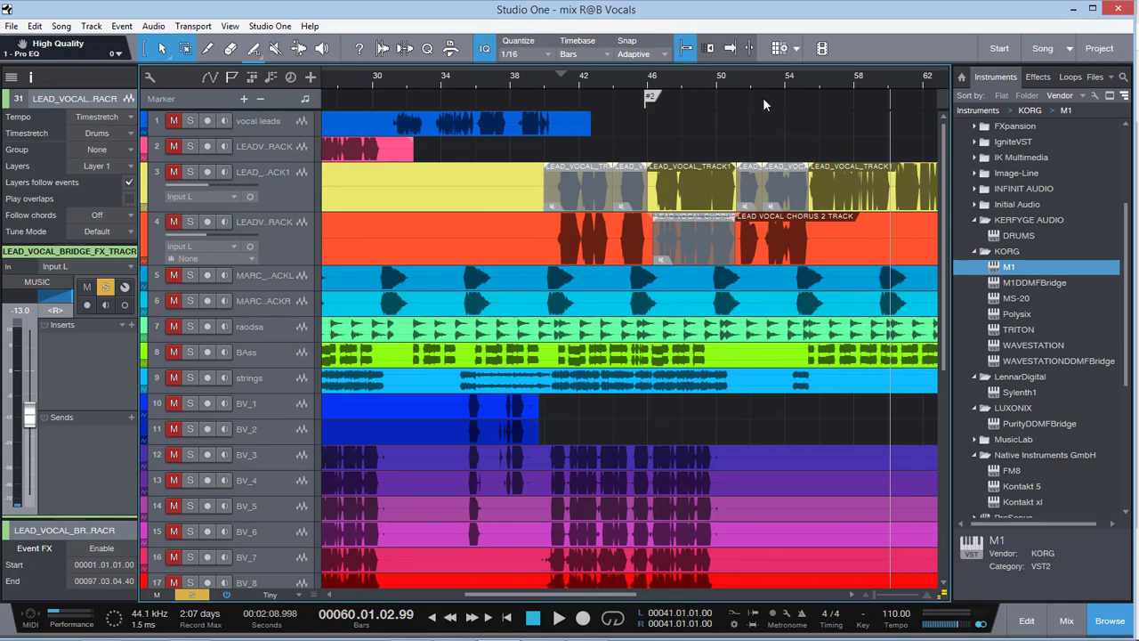
click(747, 79)
key(space)
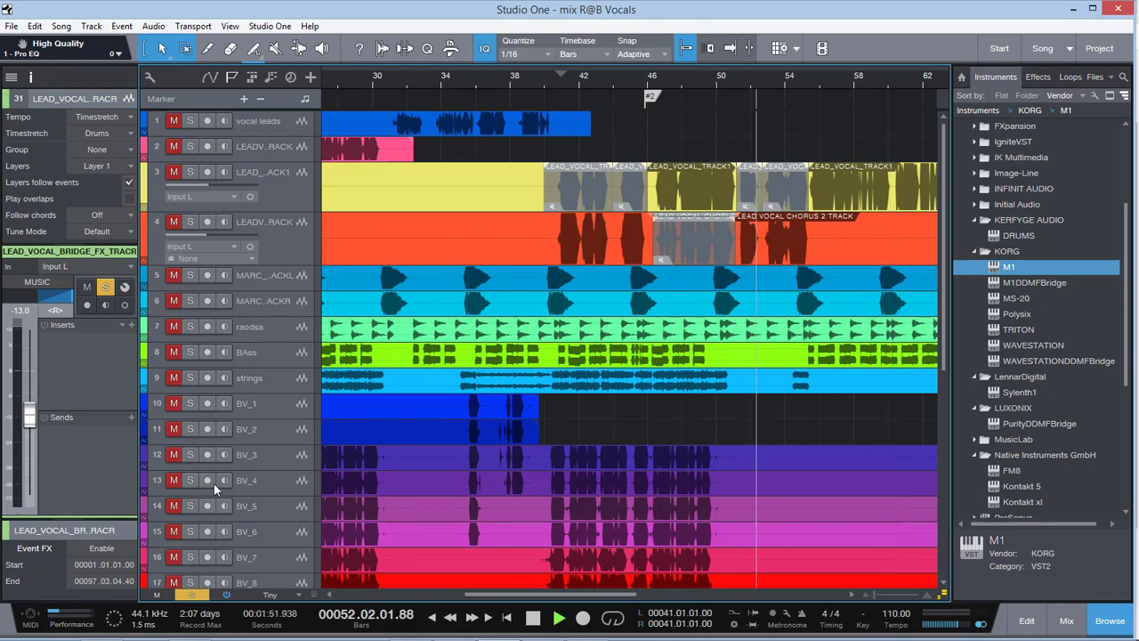
click(191, 595)
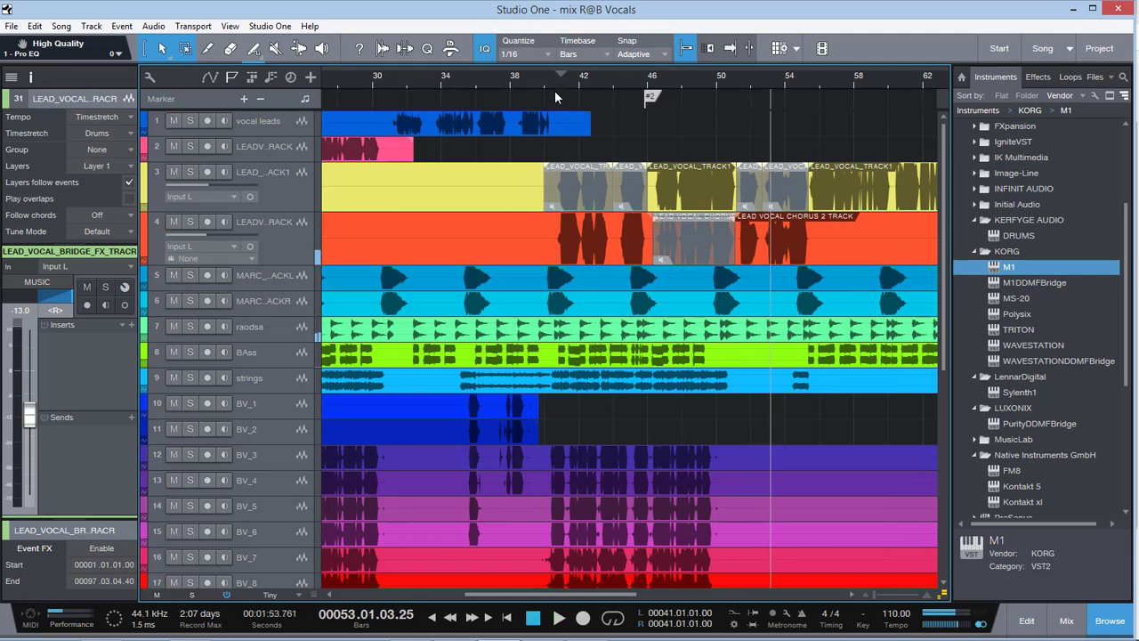
Listen from about bar 39 and boost band 8 by 1.3 dB at 4000 Hz with Q 100 in LEAD VOCAL CHORUS 2 TRACK's Q10 equalizer
click(697, 181)
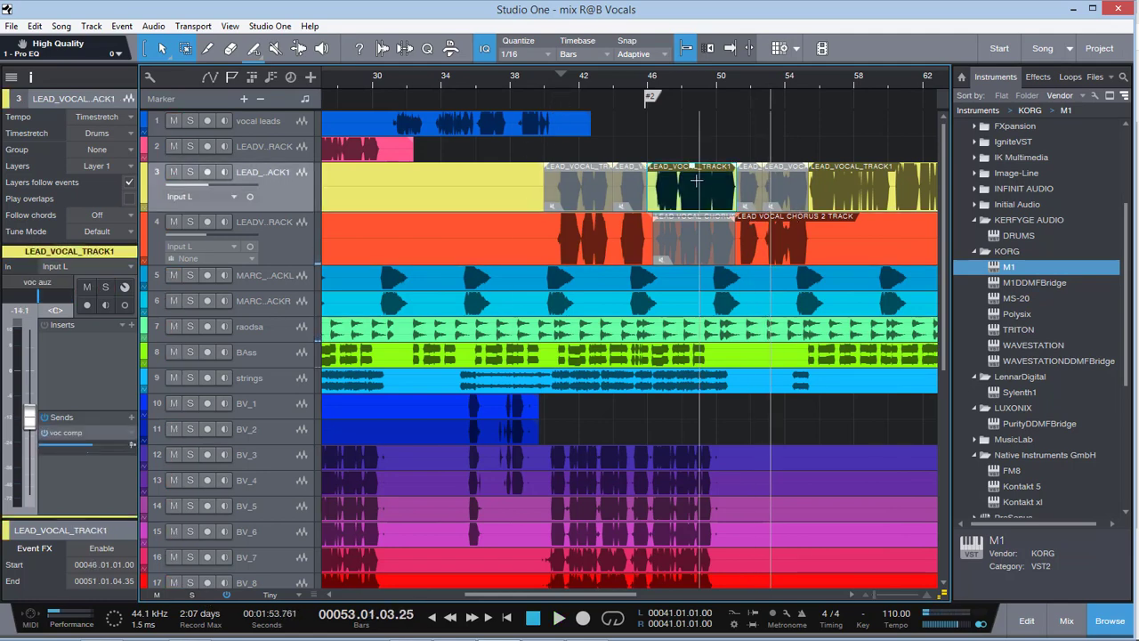
click(522, 89)
key(space)
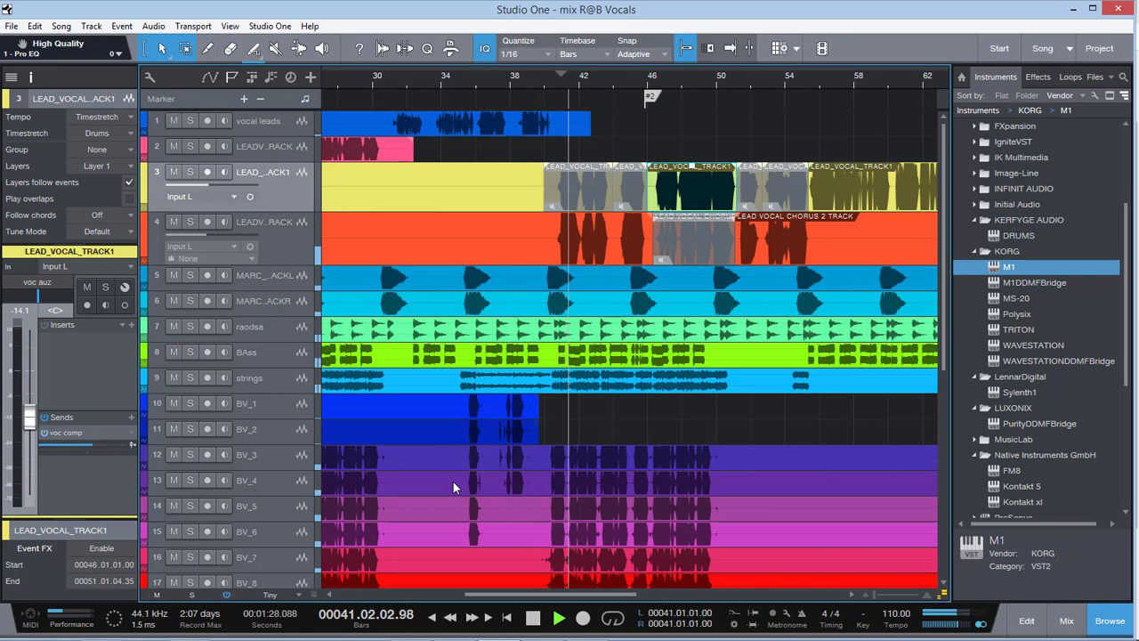
click(552, 226)
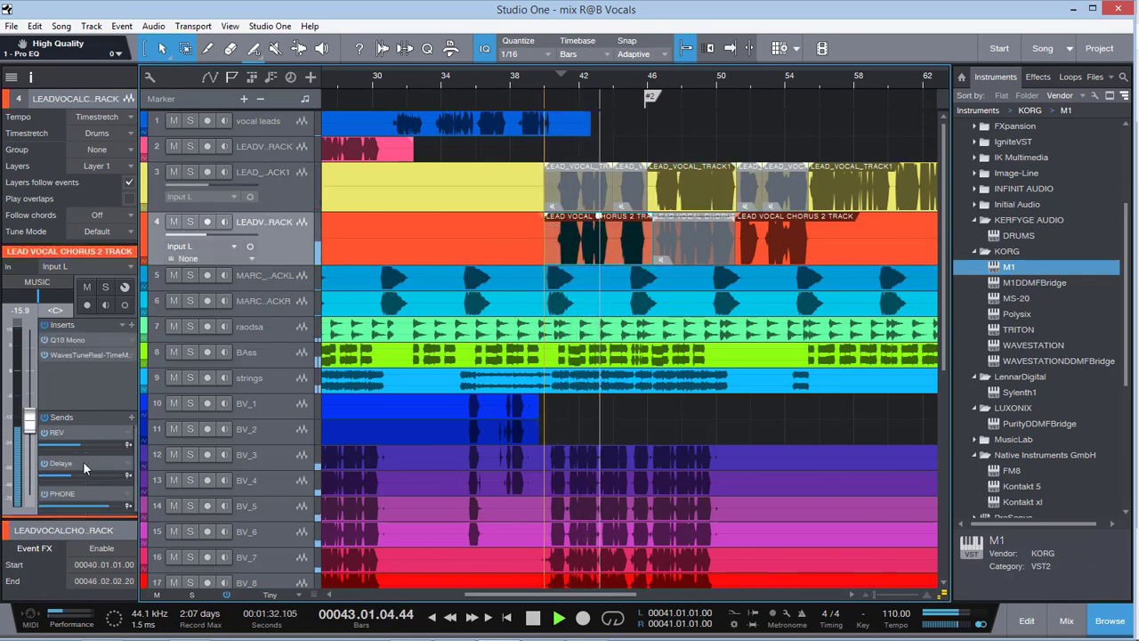
double_click(67, 342)
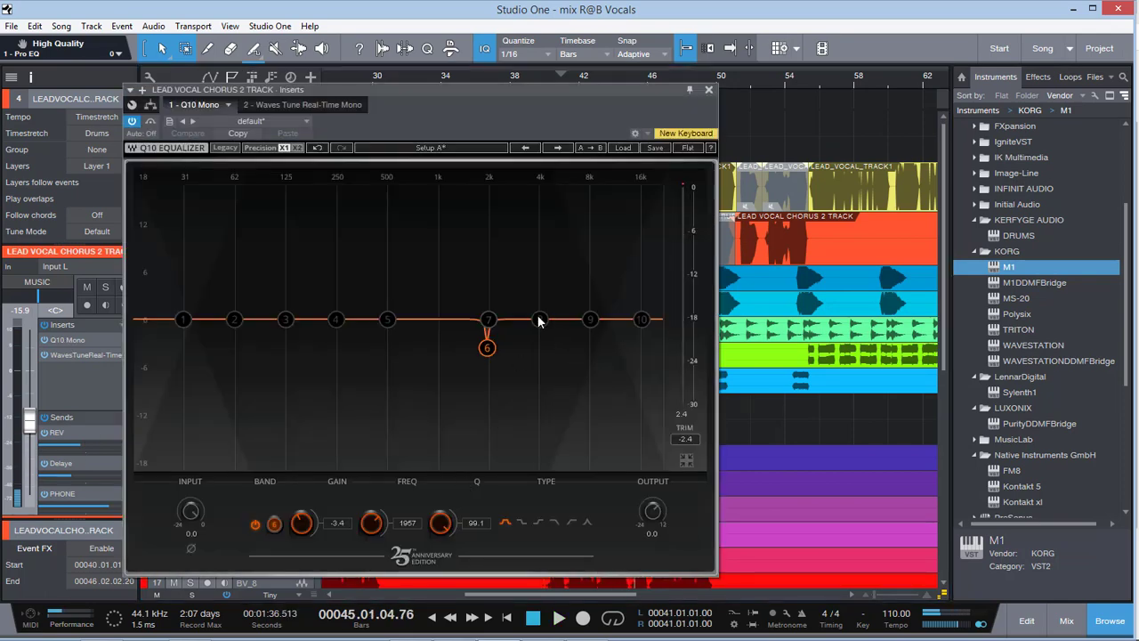
click(539, 321)
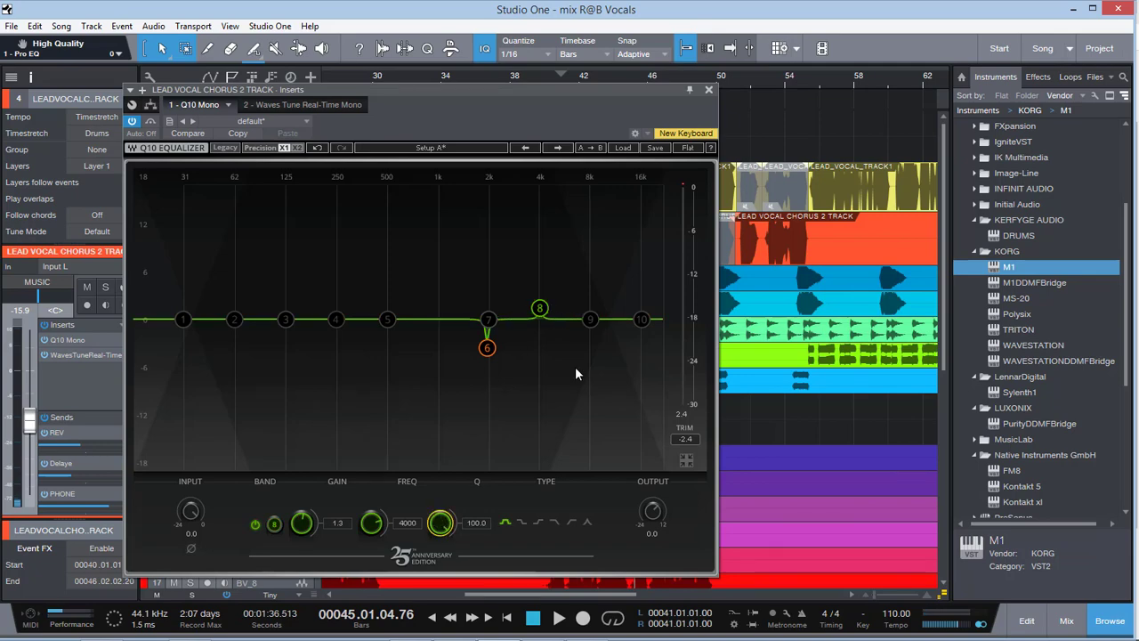
Retune the Q10's band 8 to a -14.6 dB cut at about 2.8 kHz while playing the chorus, and close the equalizer
drag(614, 90, 440, 61)
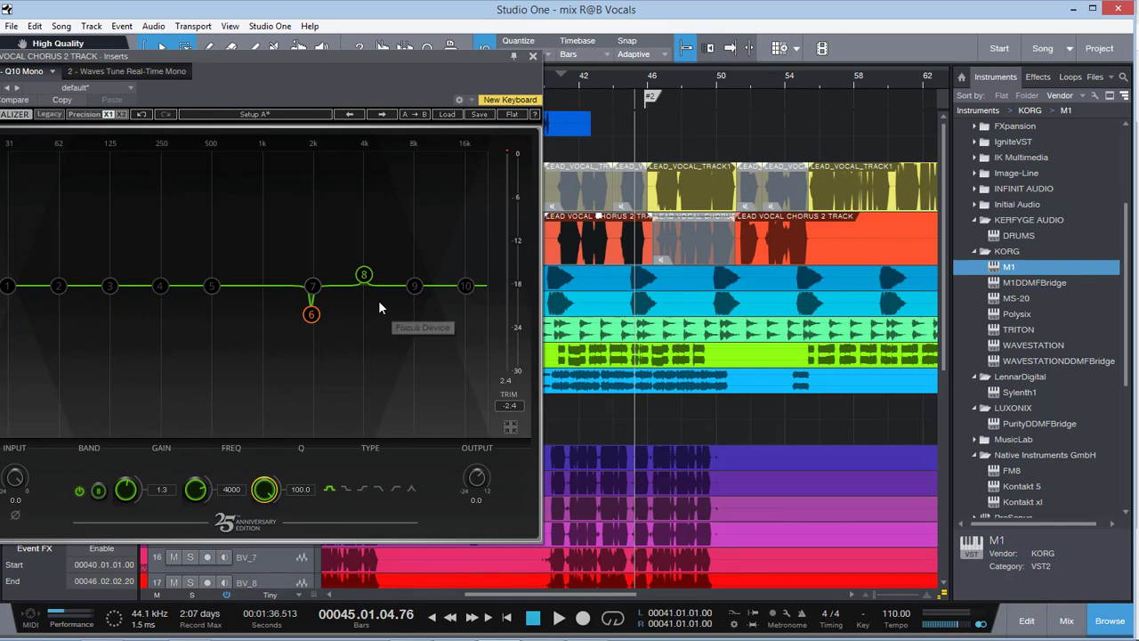
key(space)
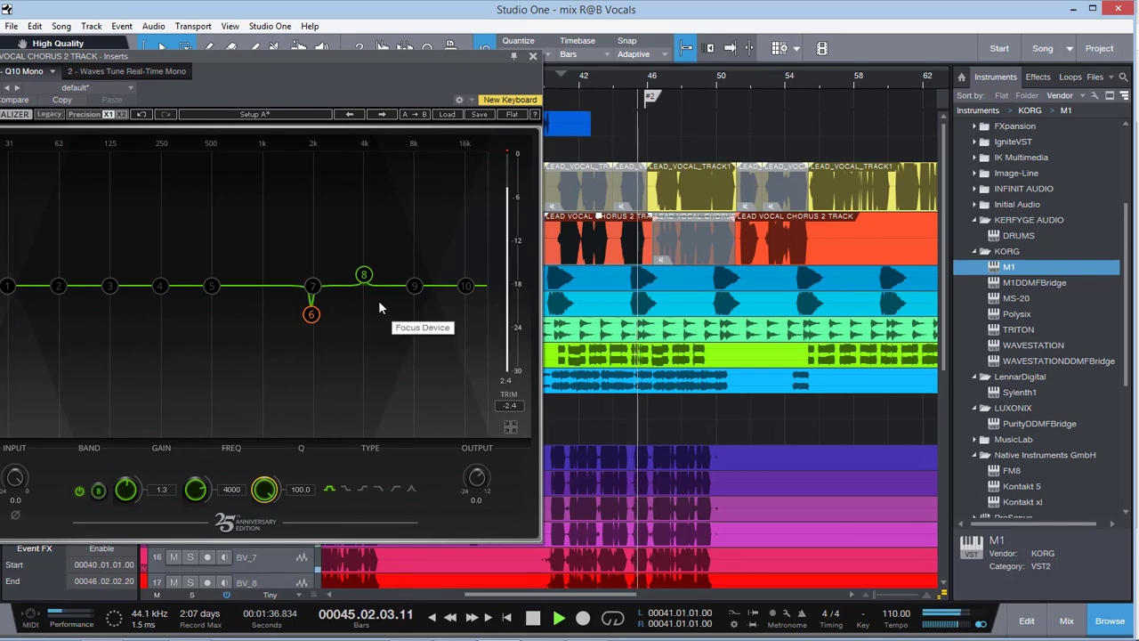
click(553, 78)
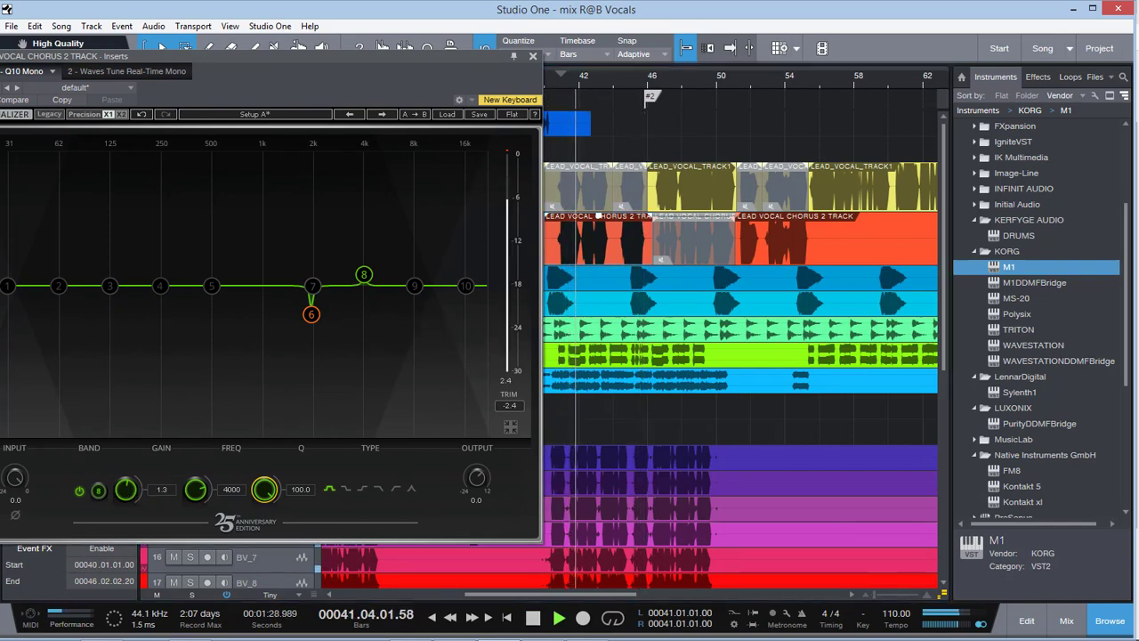
drag(127, 492, 127, 463)
drag(195, 489, 161, 525)
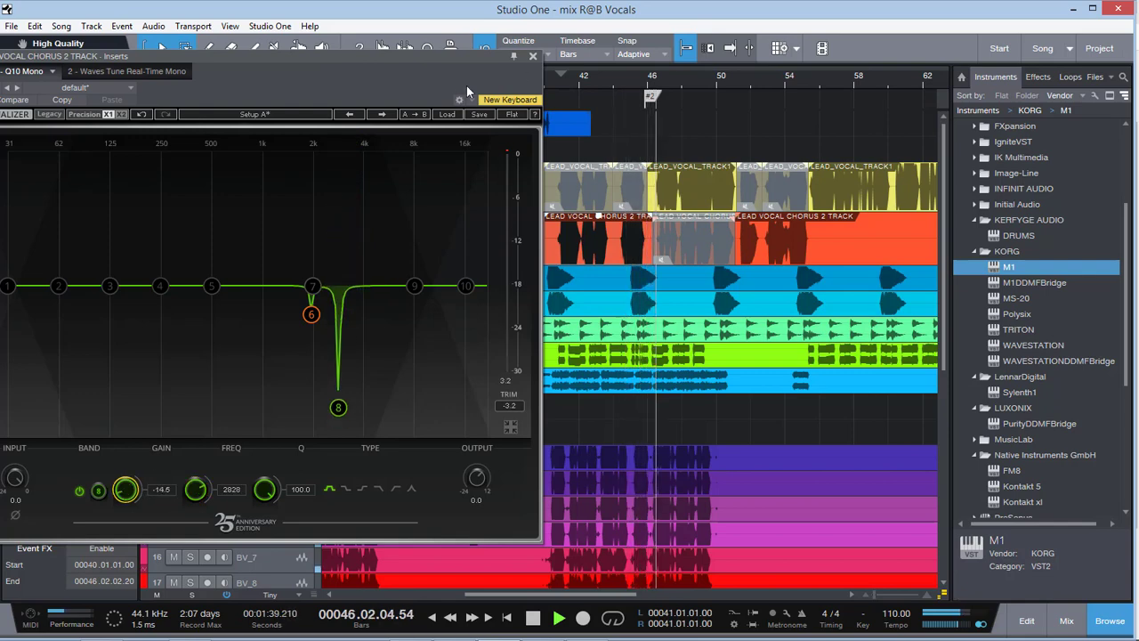
click(533, 55)
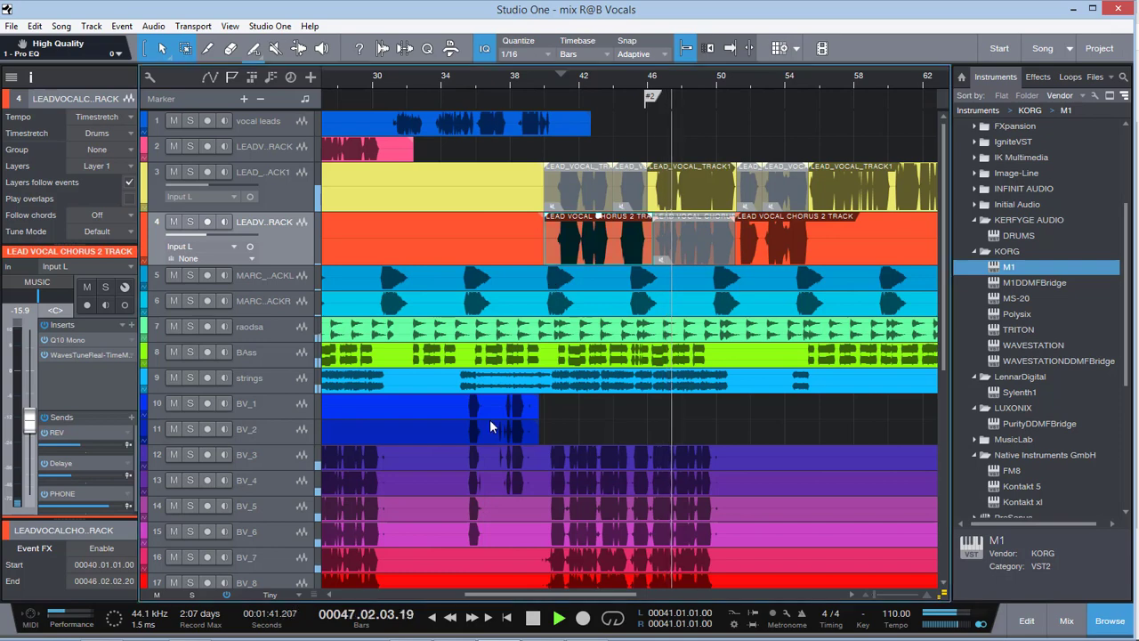
Select the BV_4 track to inspect its channel settings and stop playback near bar 50
scroll(473, 432, down, 3)
click(287, 400)
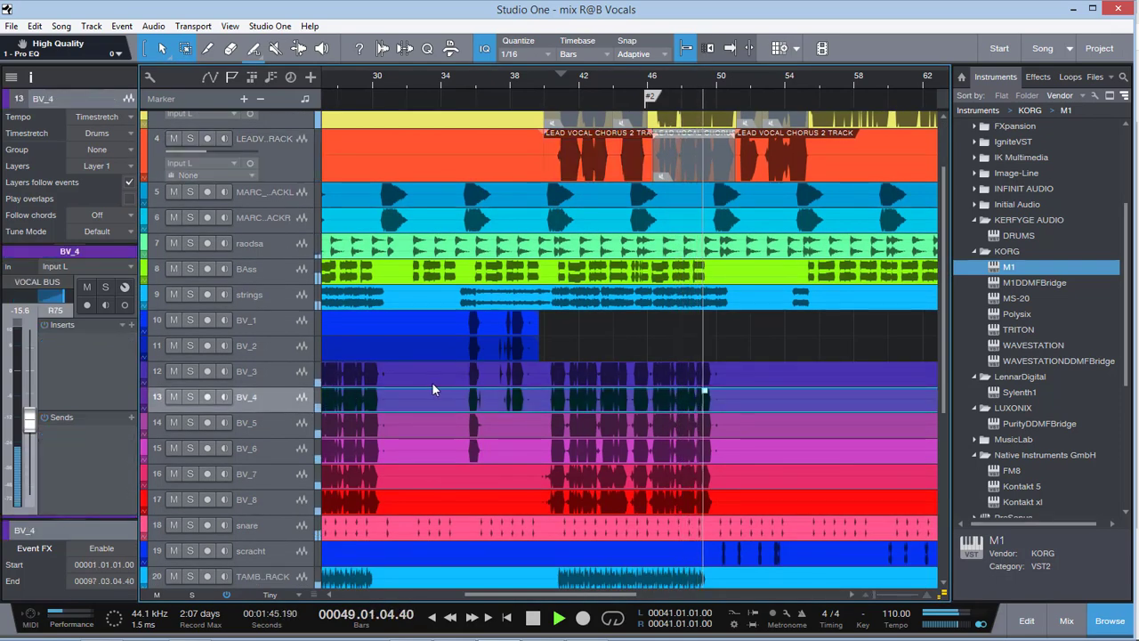
key(space)
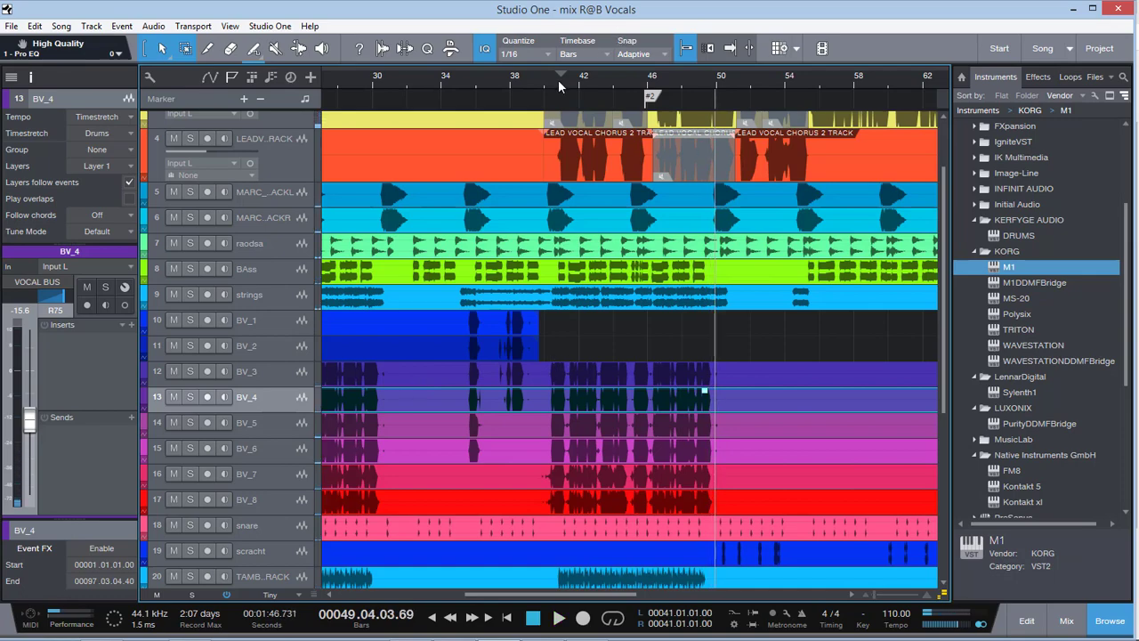
Listen to the chorus from bar 40 to about bar 47, inspecting the LEAD VOCAL CHORUS 2 and BV_7 channels
scroll(601, 269, up, 3)
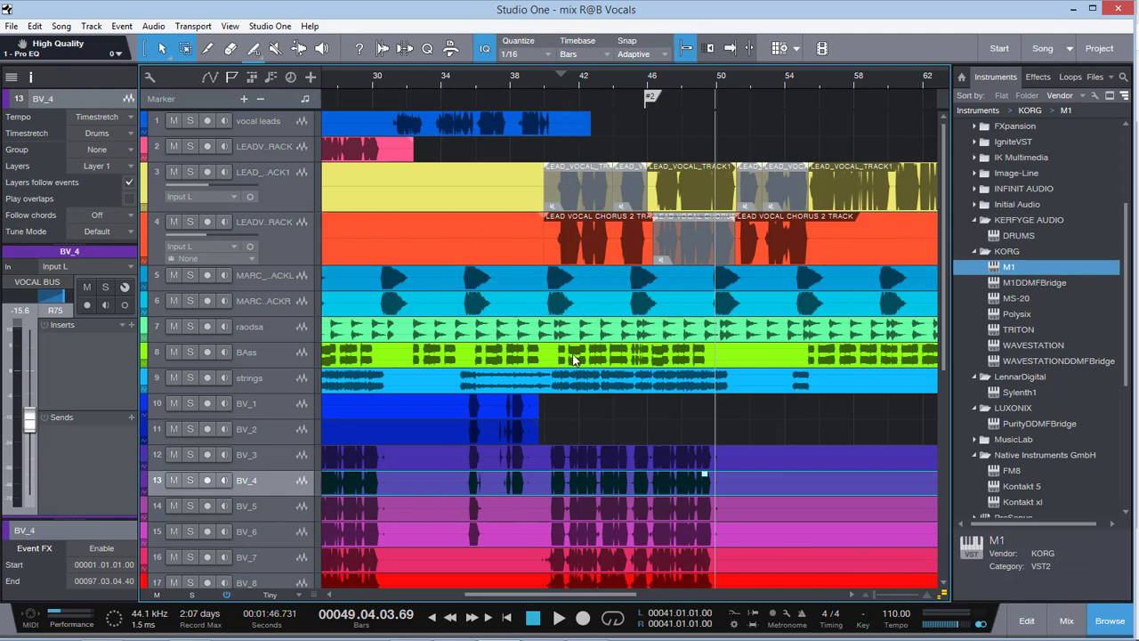
scroll(572, 362, down, 3)
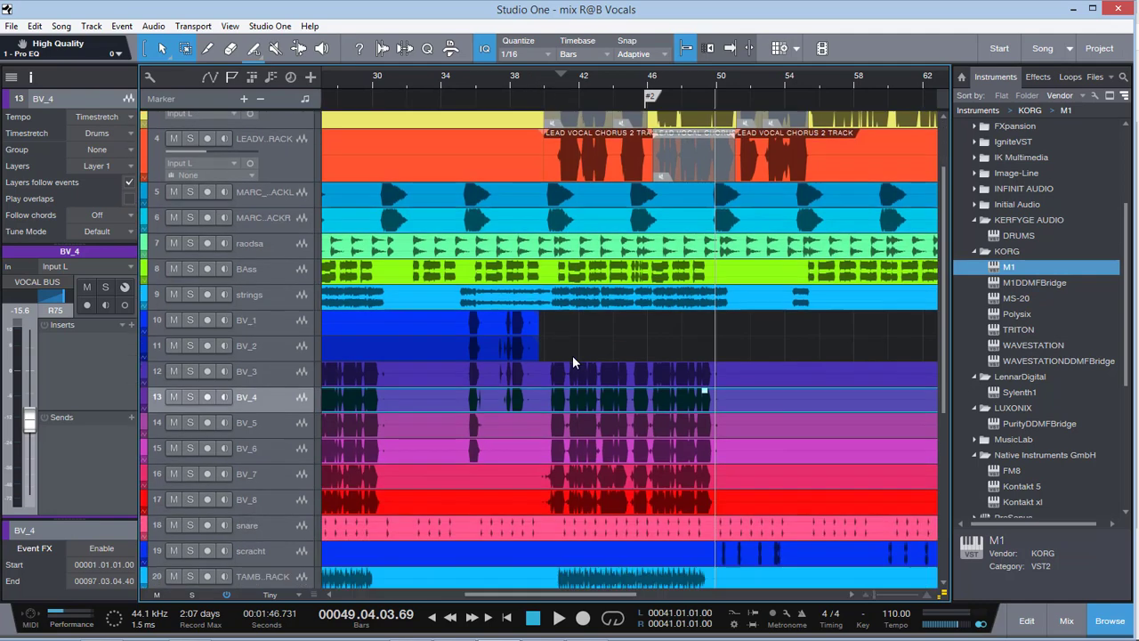
click(547, 78)
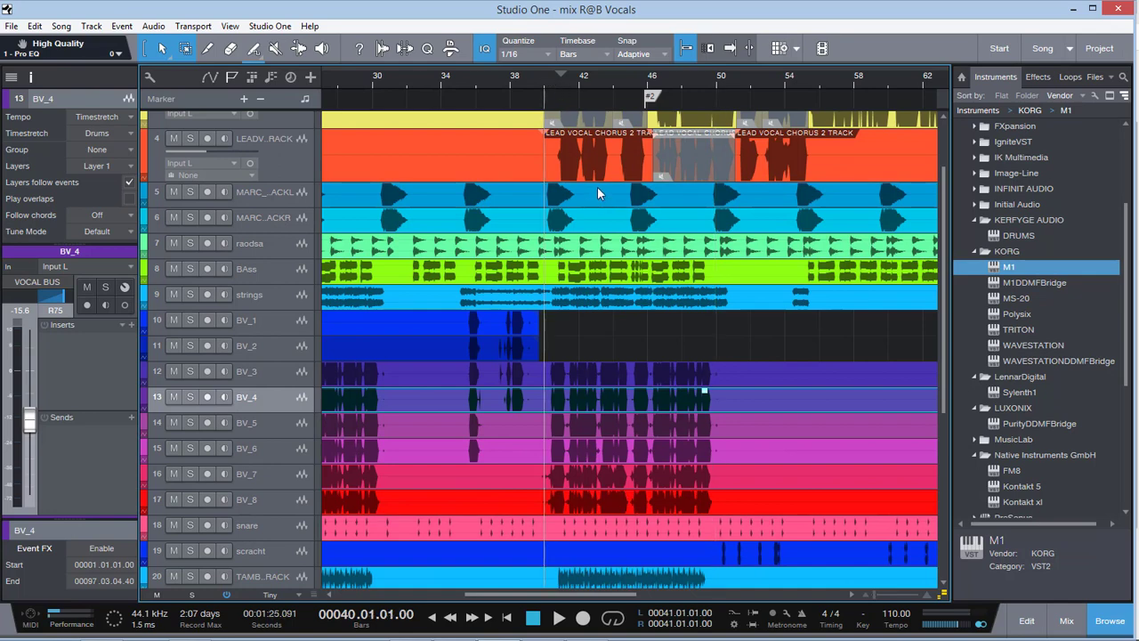
key(space)
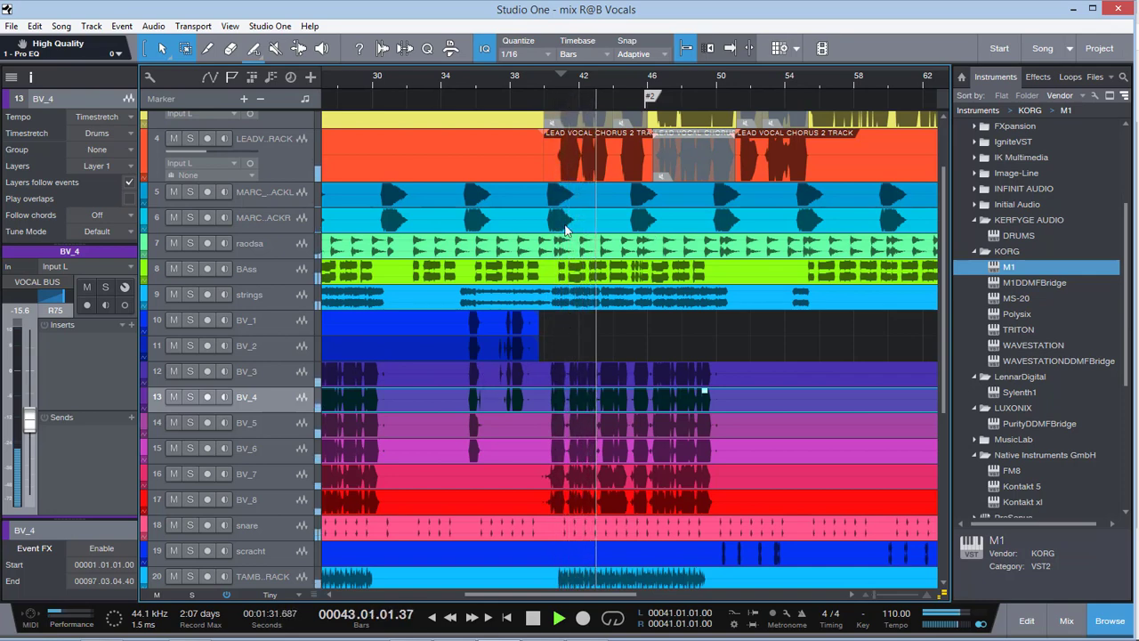
click(594, 172)
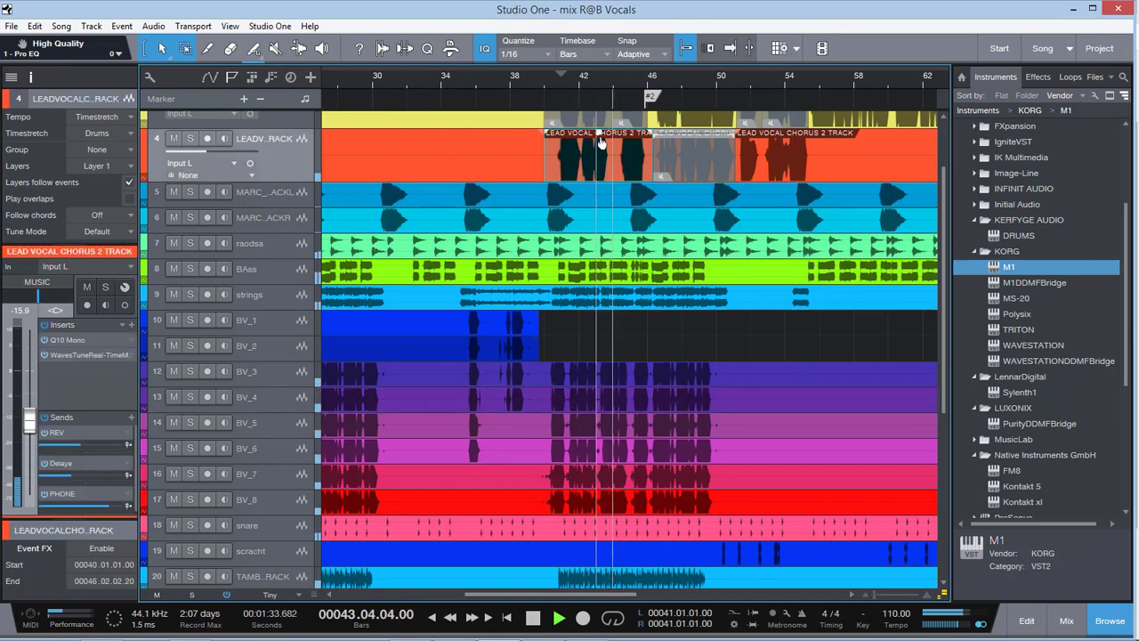
mouse_move(599, 139)
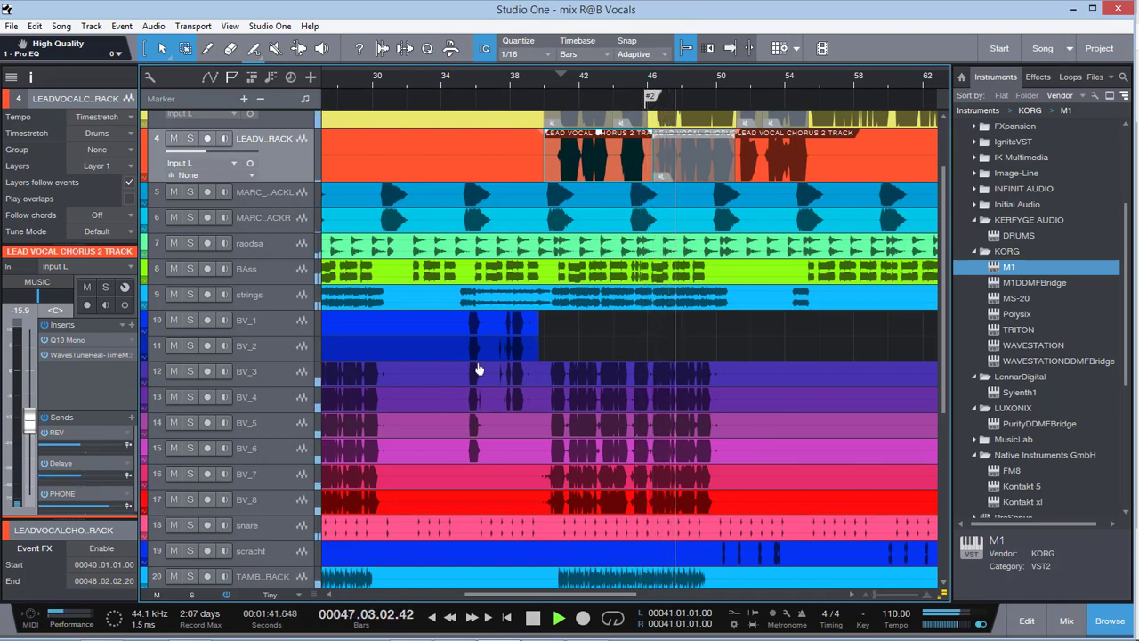
click(259, 479)
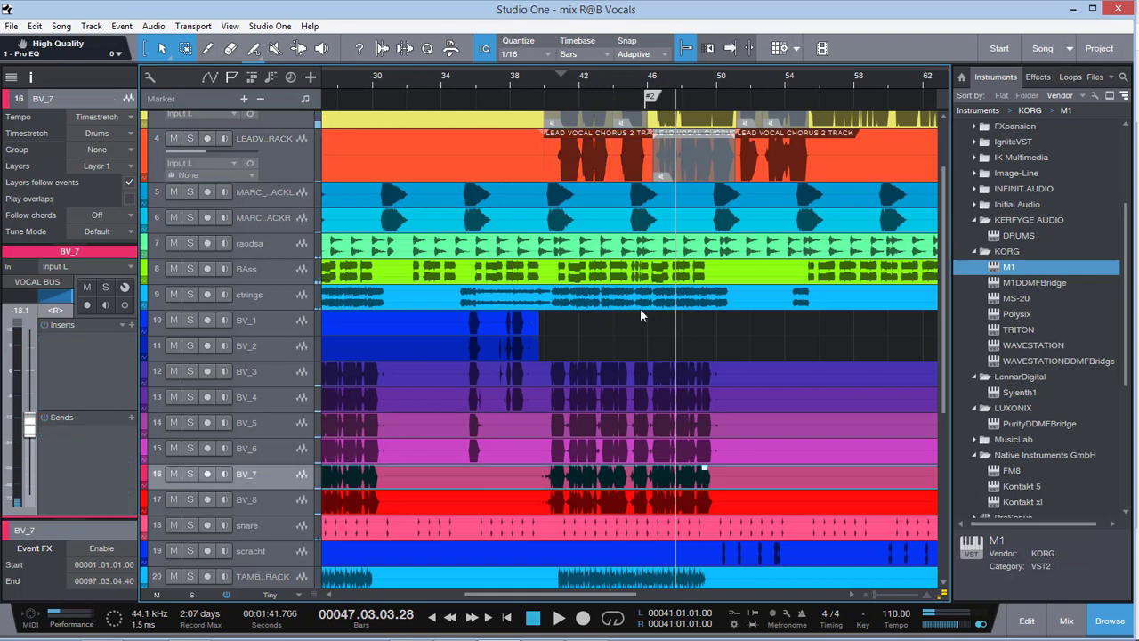
Record Latch automation of the VOCAL BUS level while playing from bar 36, ending at about -0.2 dB
click(480, 75)
key(space)
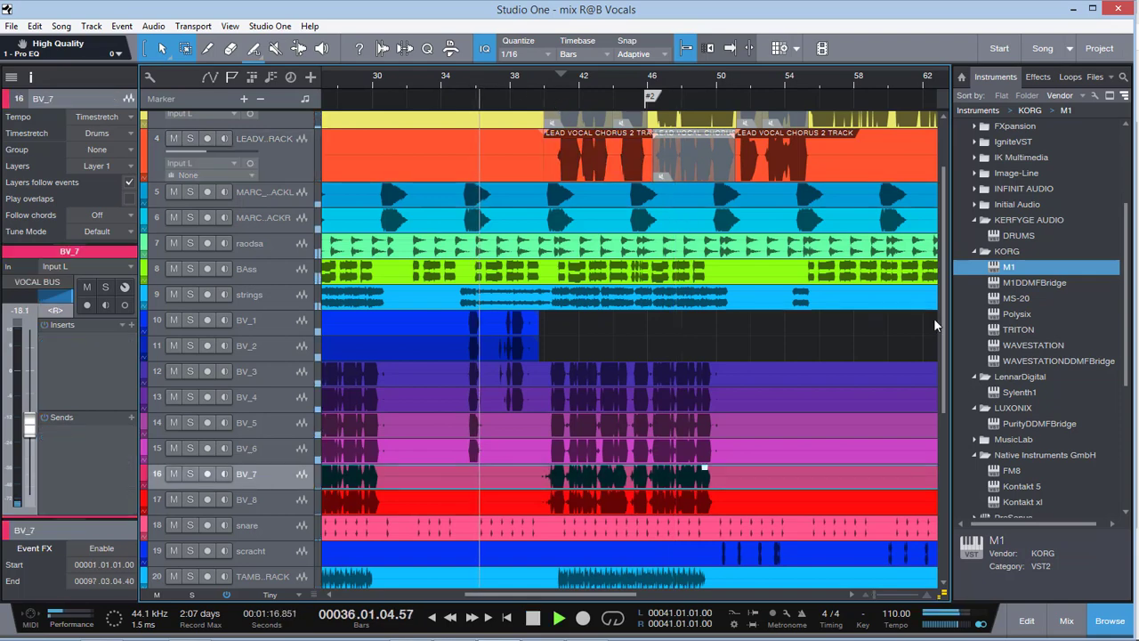
click(1069, 609)
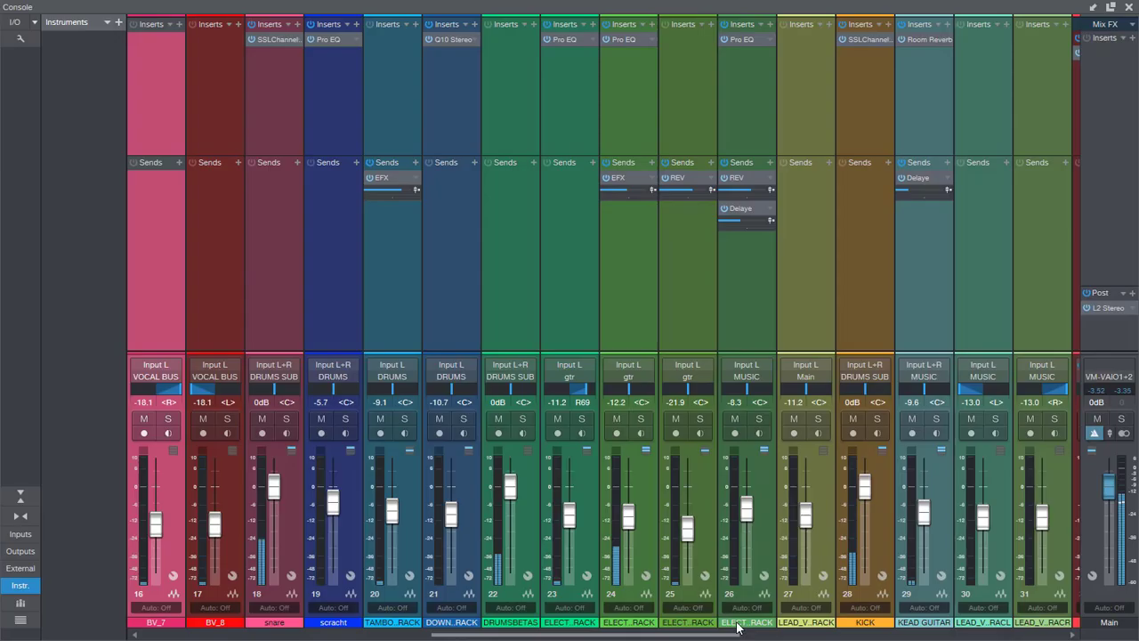
drag(715, 632, 1042, 633)
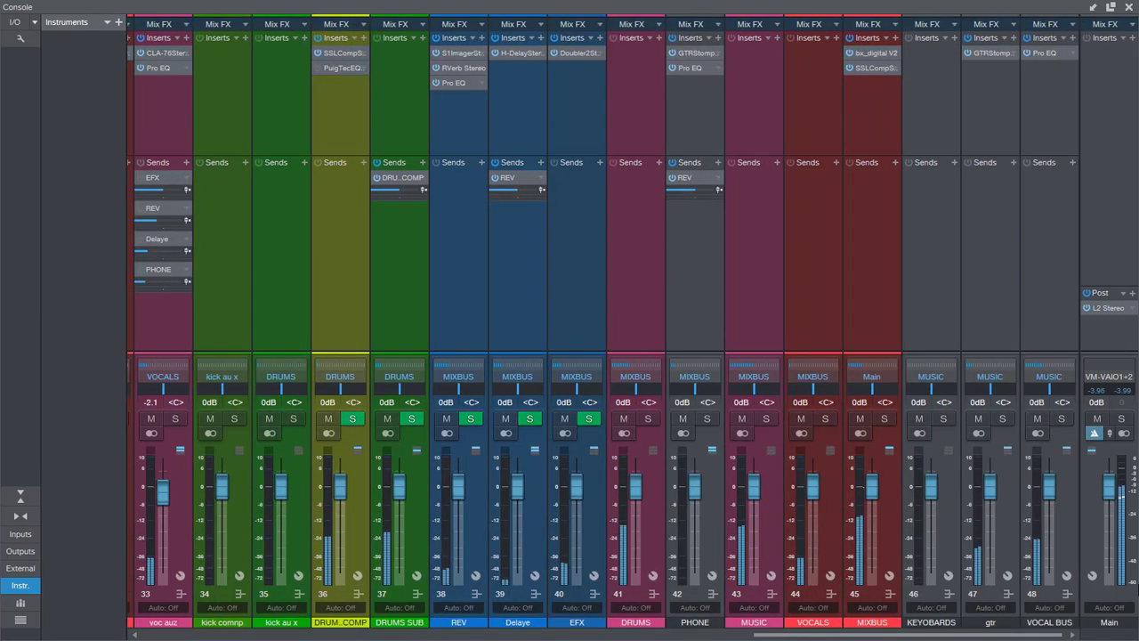
click(1050, 608)
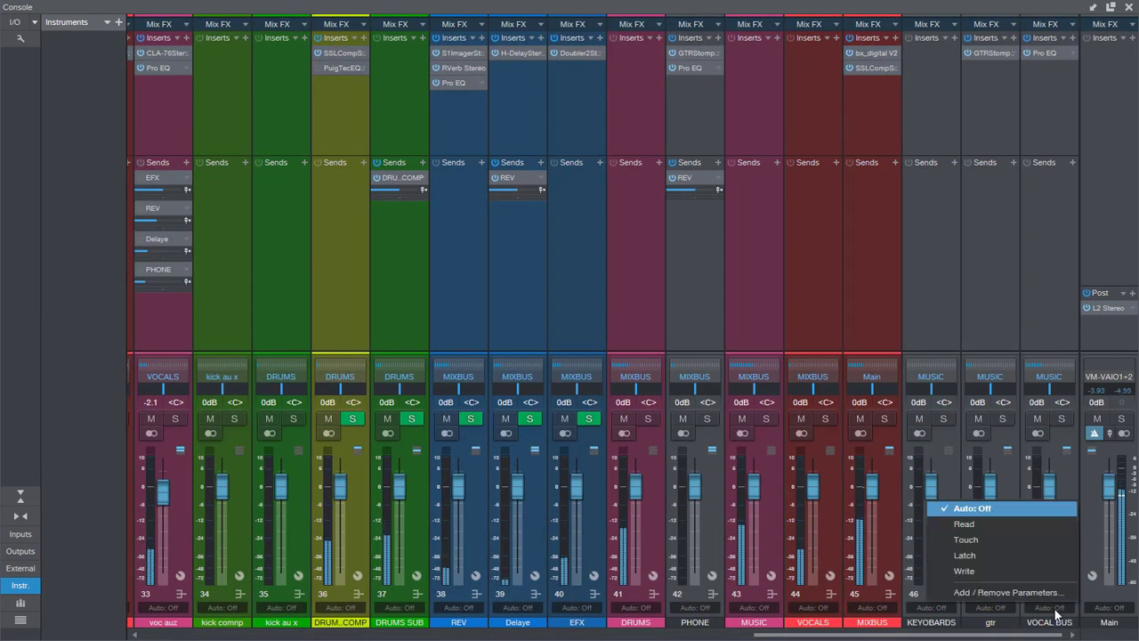
click(1011, 556)
drag(1048, 478, 1052, 495)
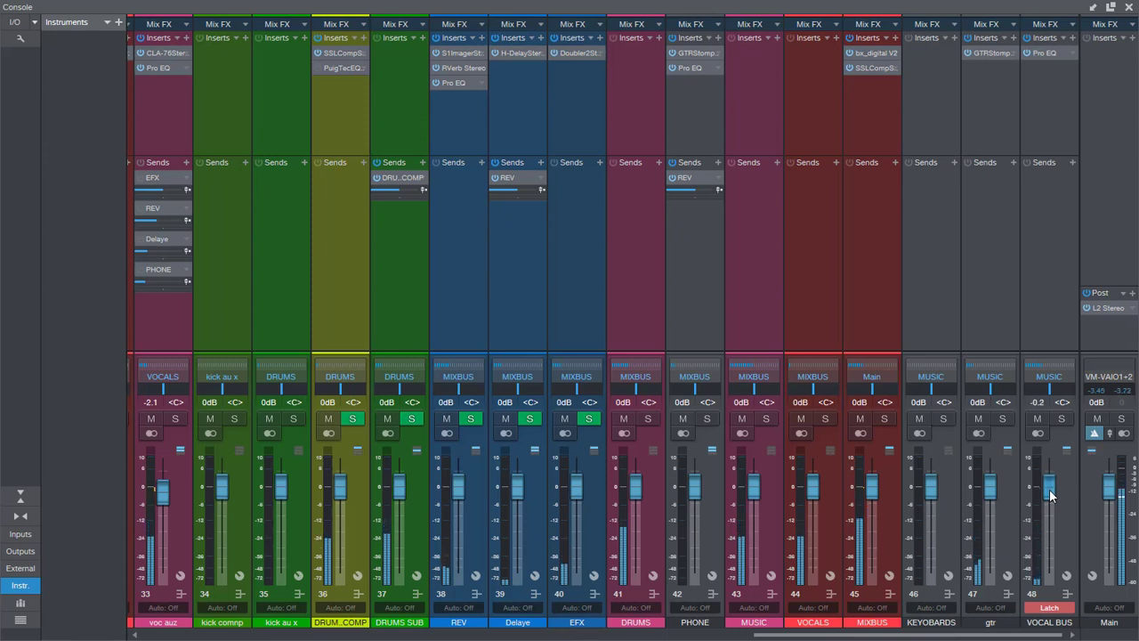
Switch the VOCAL BUS automation to Read mode and close the console
click(1049, 607)
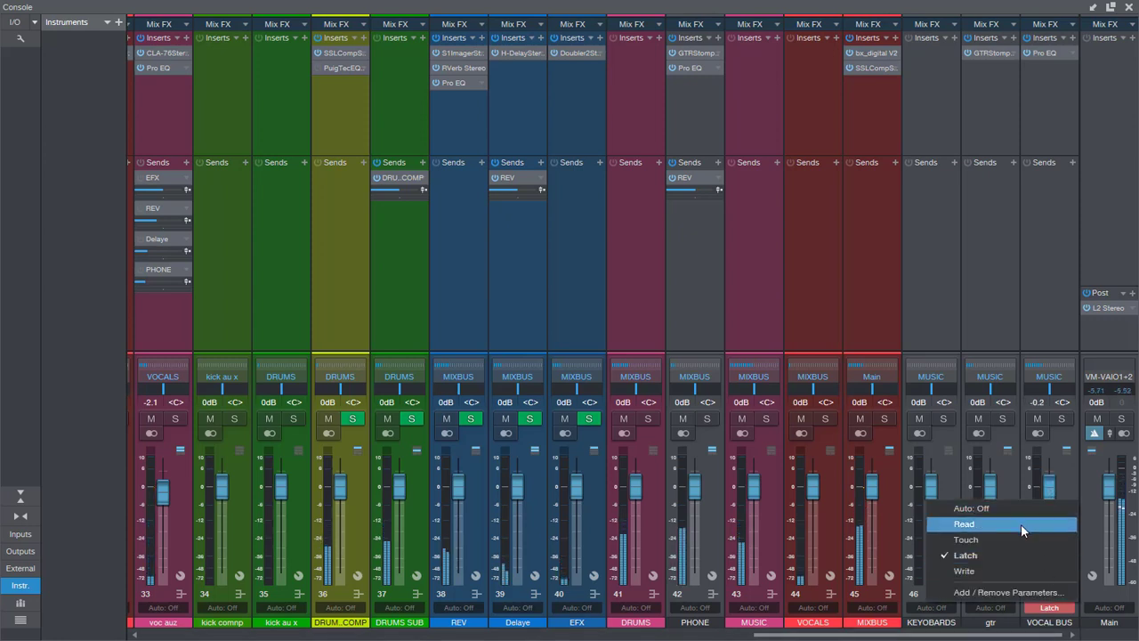
click(1021, 525)
click(1130, 7)
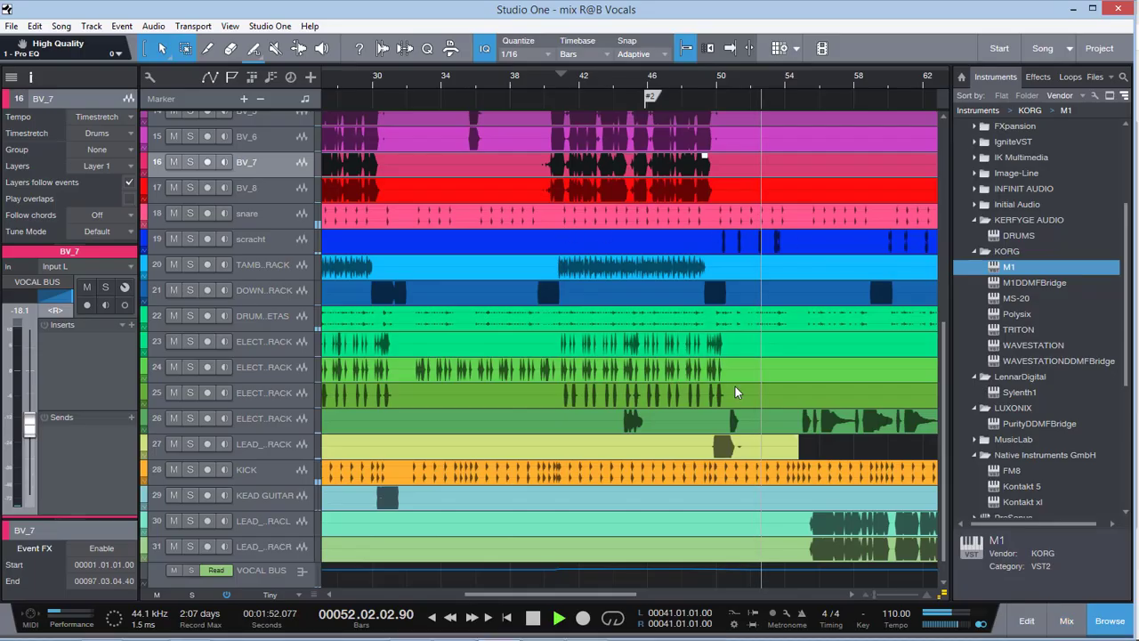
Show the whole song from start to end in the arrangement and stop playback around bar 56
ctrl+scroll(832, 407, down, 5)
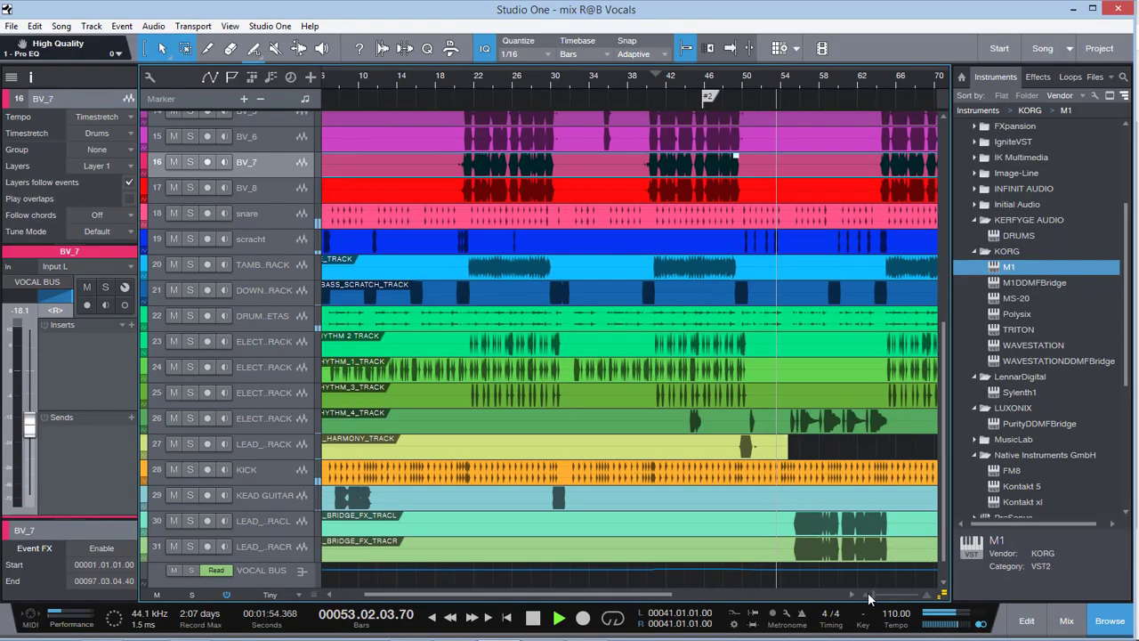
scroll(829, 406, up, 3)
scroll(537, 259, up, 3)
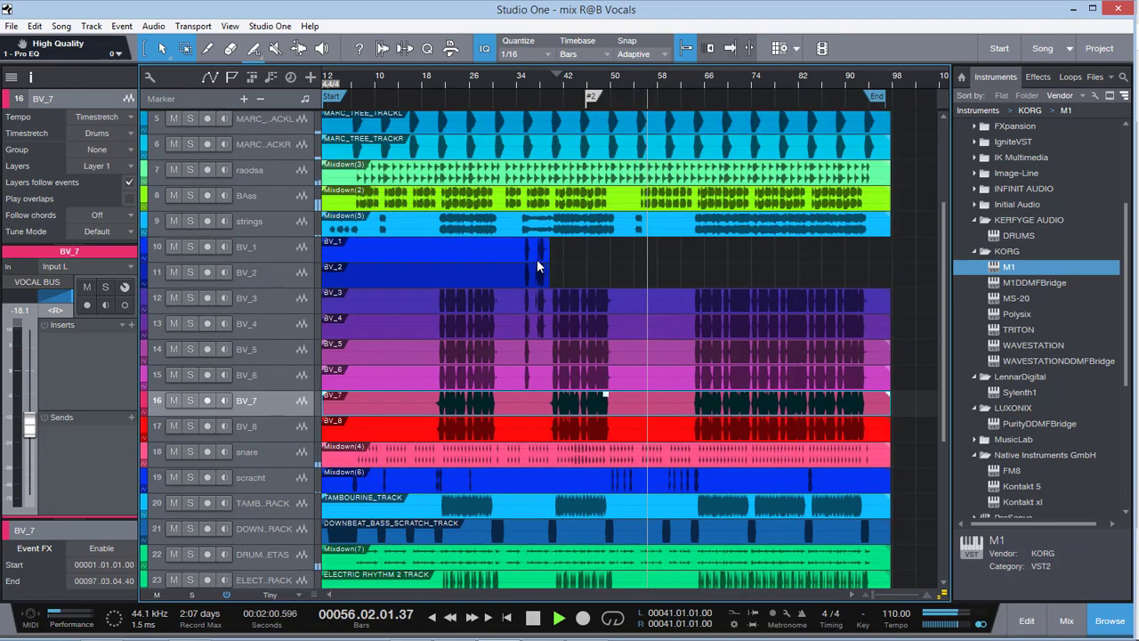
key(space)
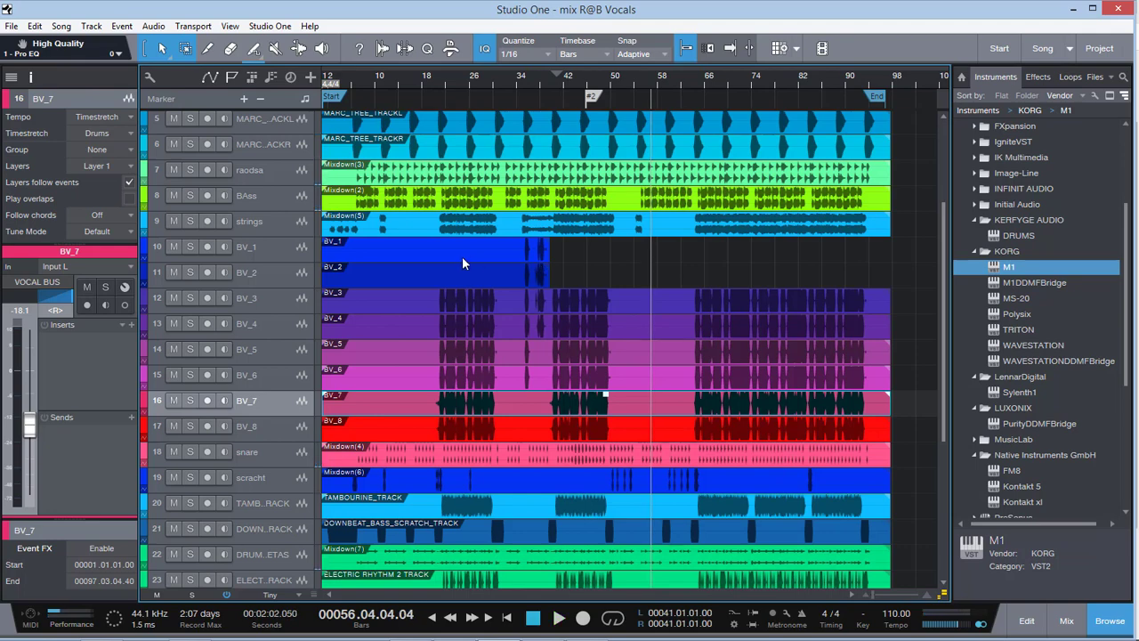
scroll(526, 257, up, 4)
scroll(526, 257, up, 1)
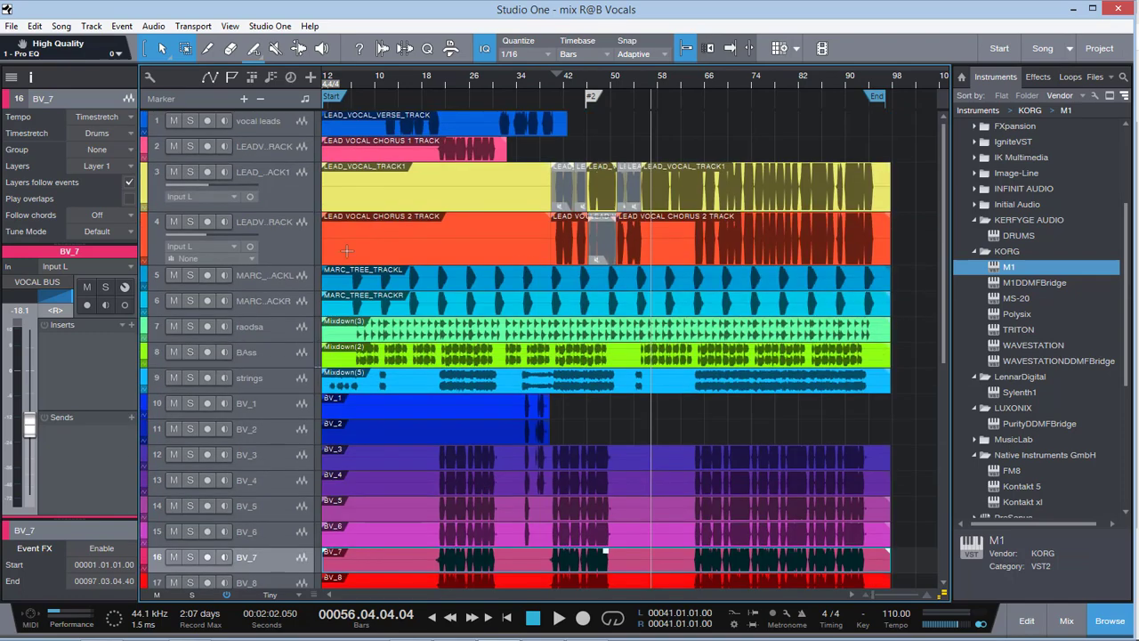
Select the LEAD VOCAL CHORUS 2 track and inspect the MIXBUS's SSLComp and bx_digital V2 inserts in the console, closing both windows
click(296, 236)
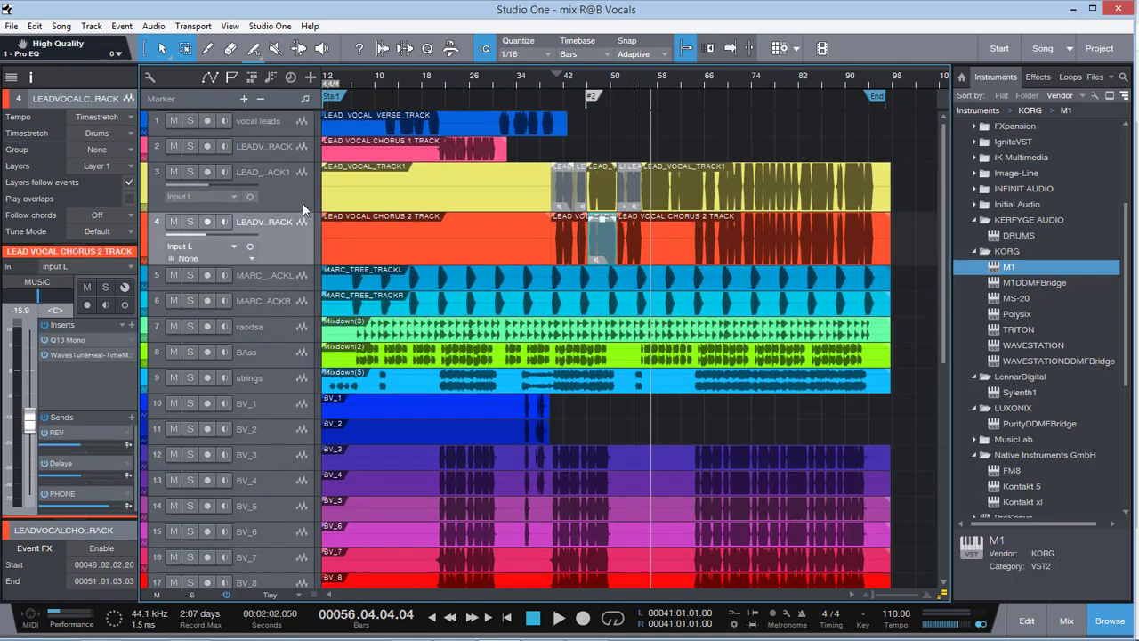
click(1068, 619)
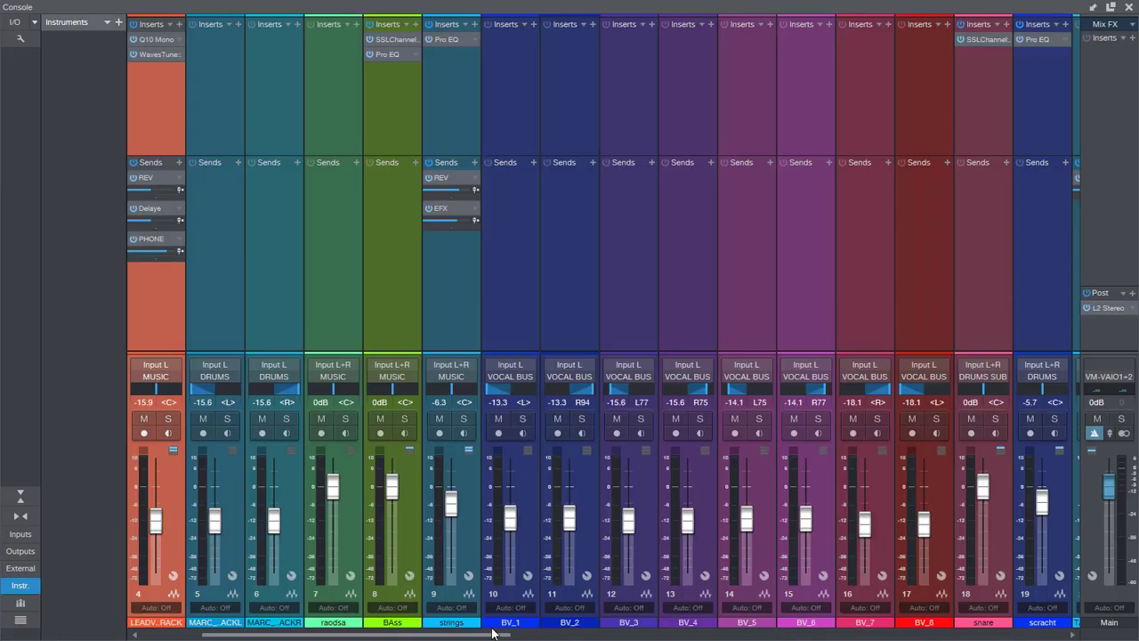
drag(493, 633, 1037, 633)
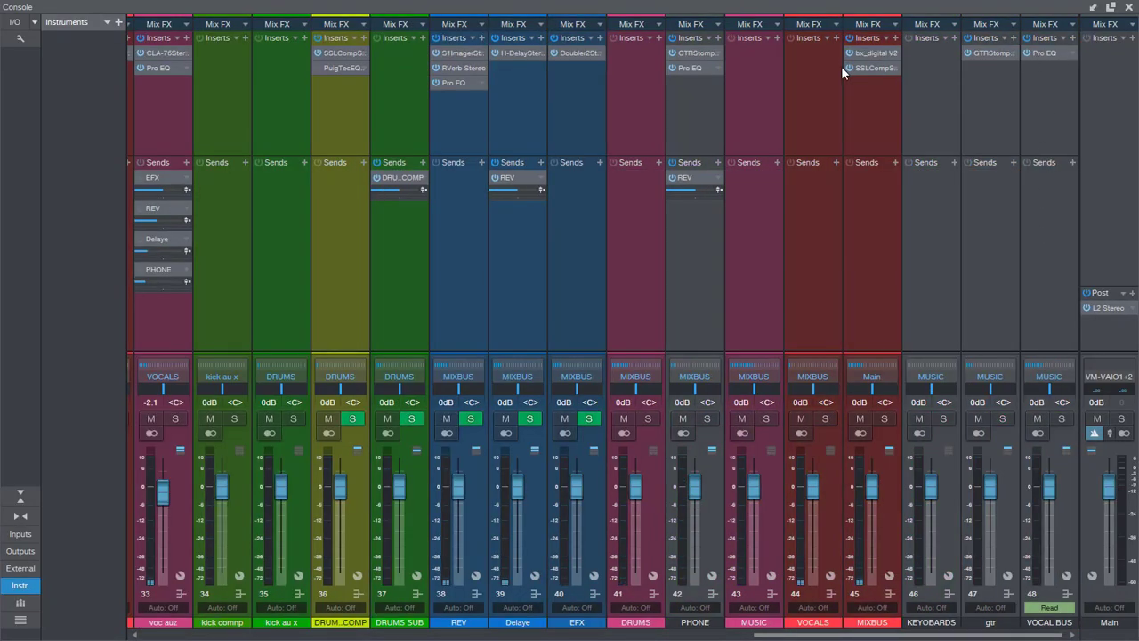
click(866, 67)
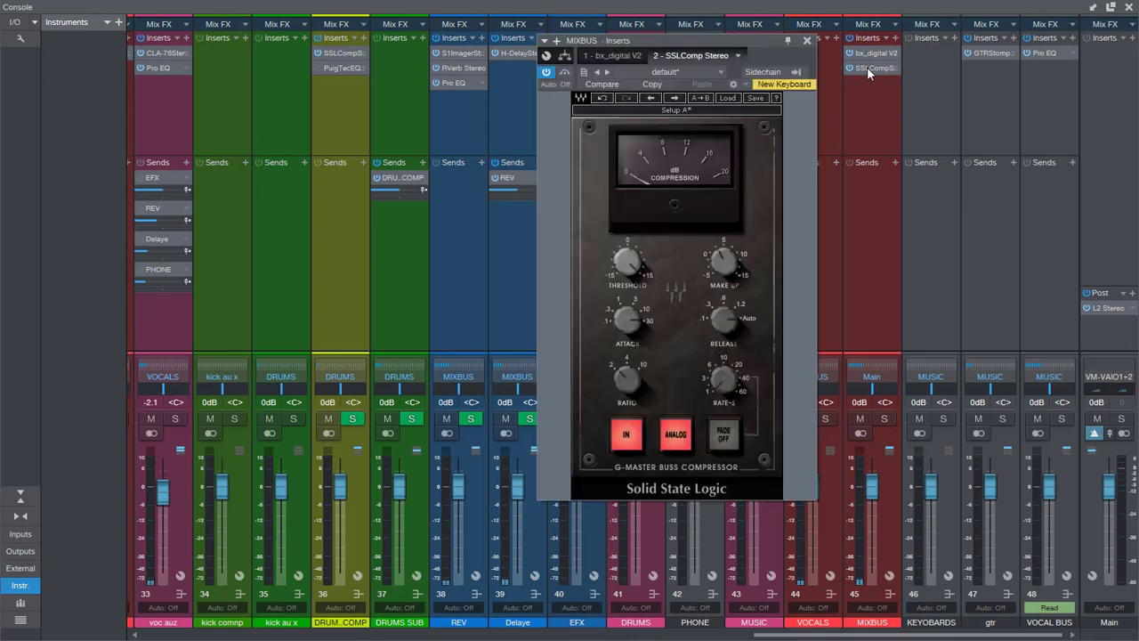
click(877, 52)
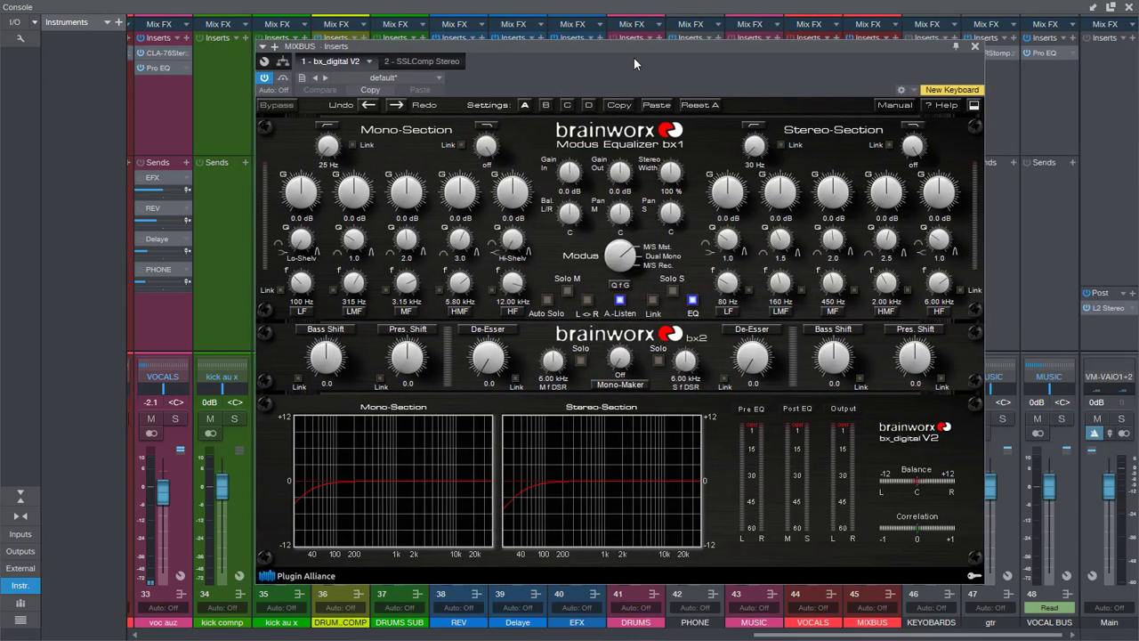
click(974, 46)
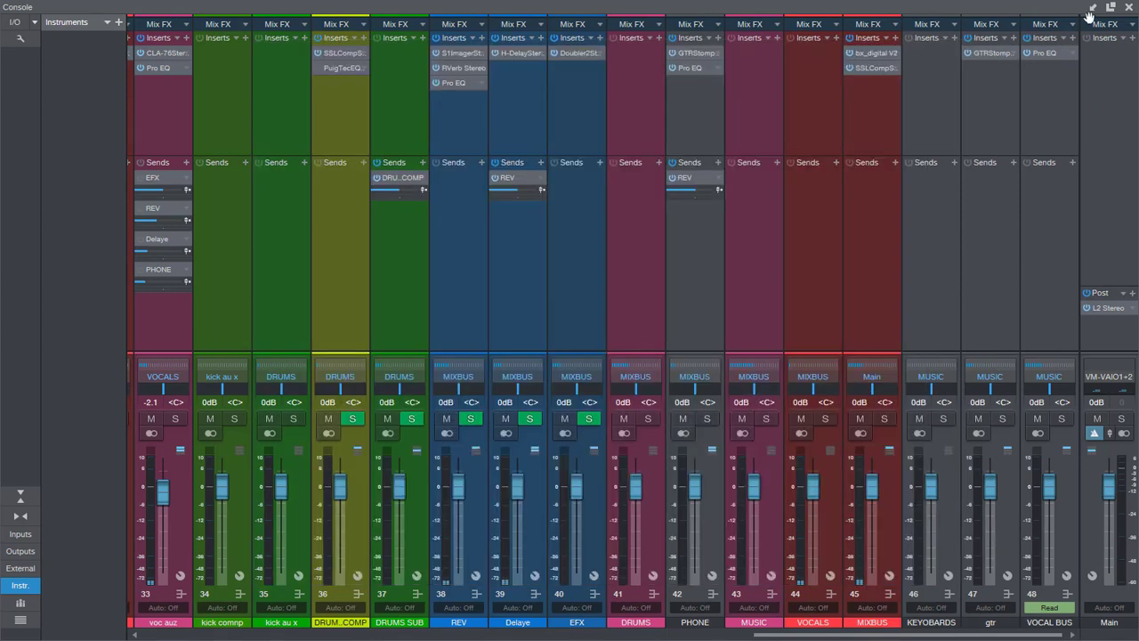
click(1127, 7)
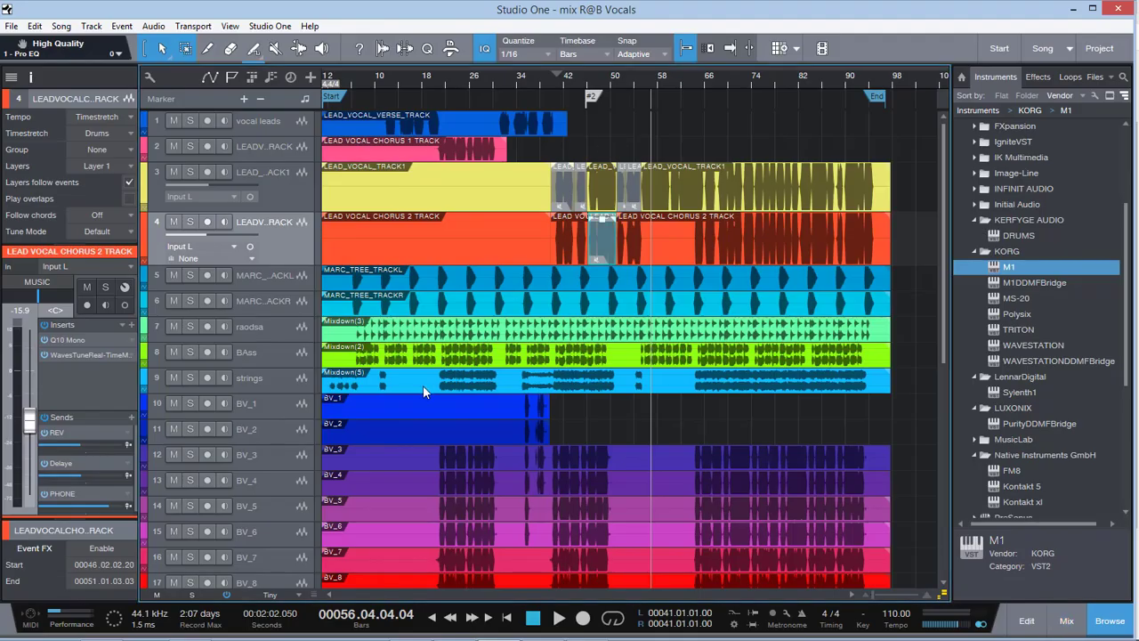